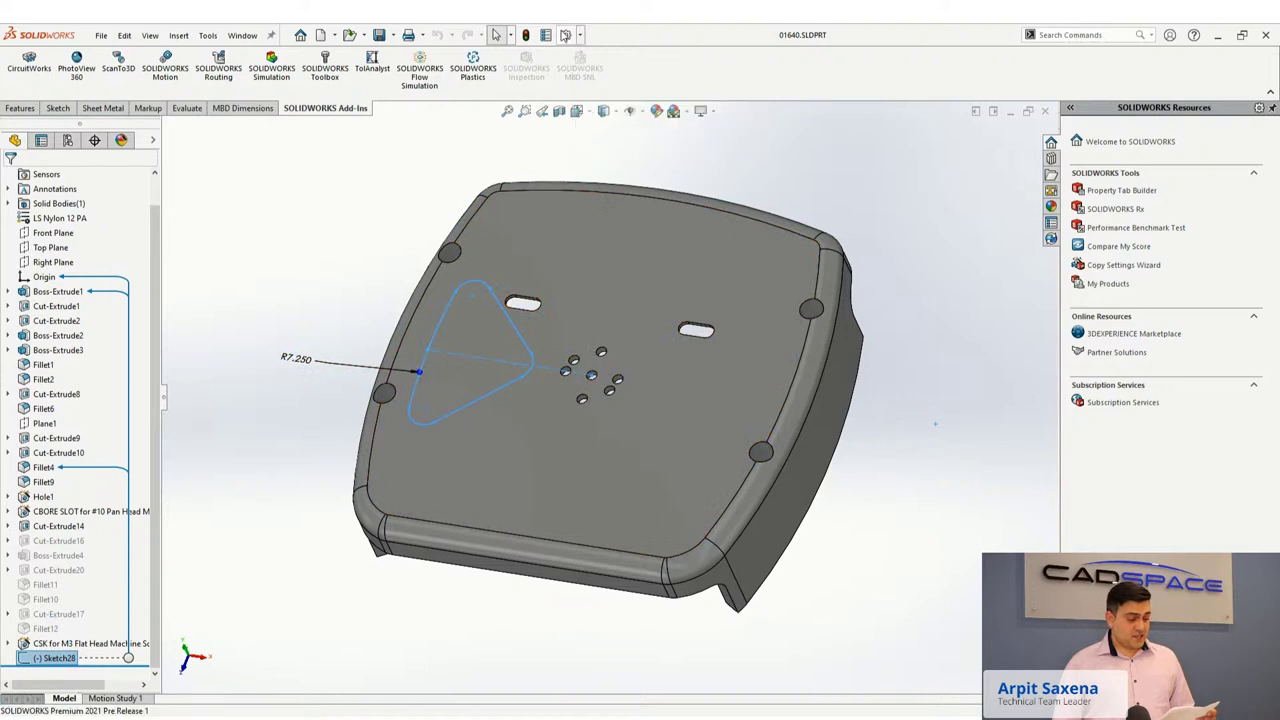
Change the 'Sketch, Inactive' colour in System Options > Colors to dark green.
click(562, 33)
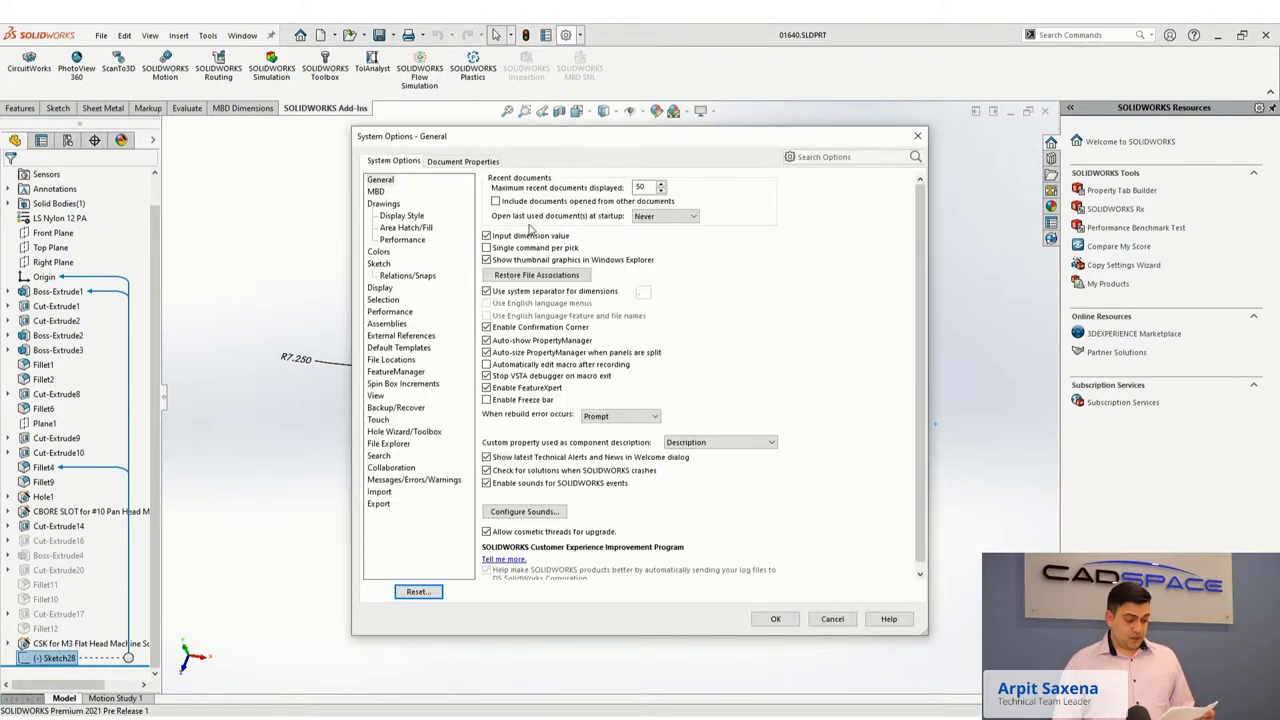
click(378, 251)
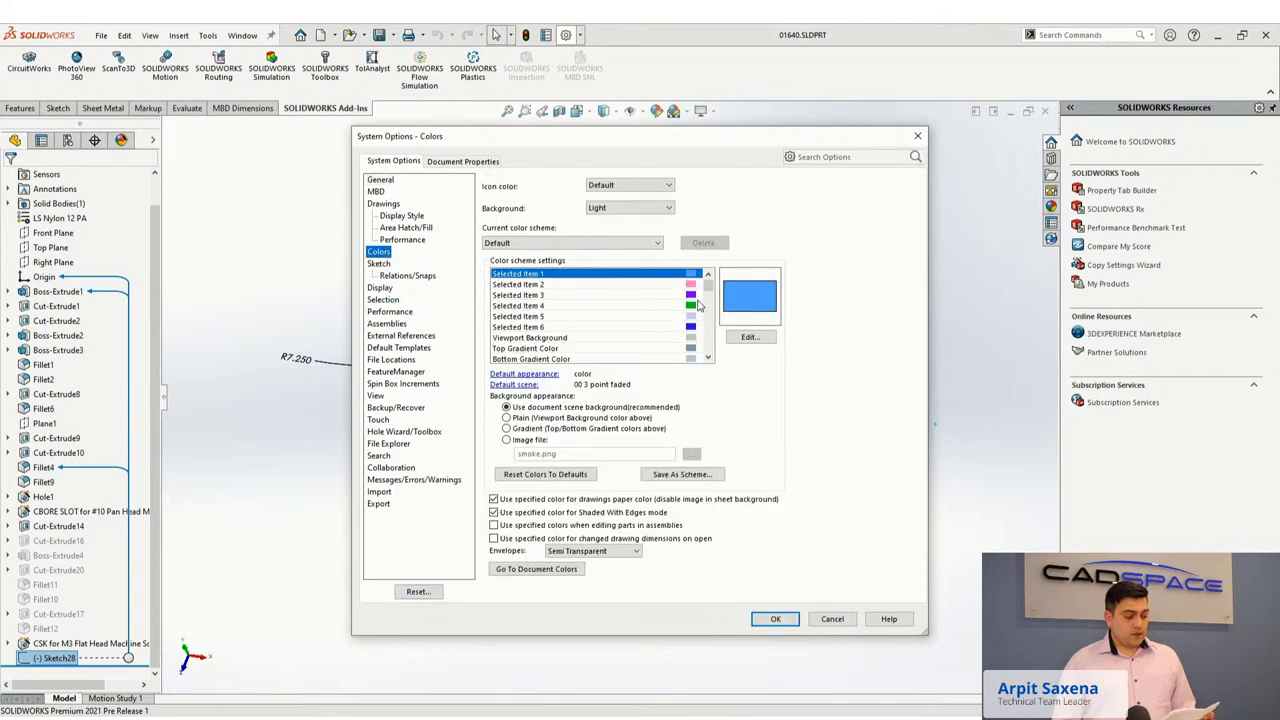
drag(707, 288, 706, 316)
click(697, 316)
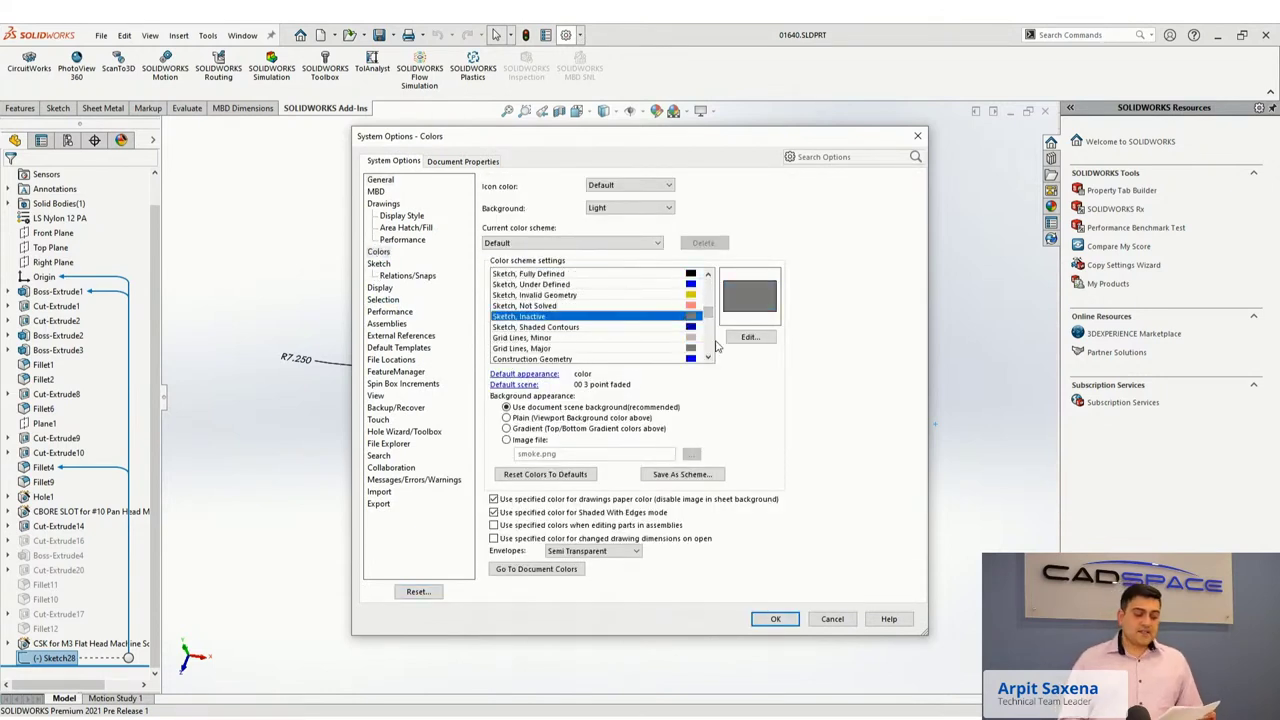
click(749, 337)
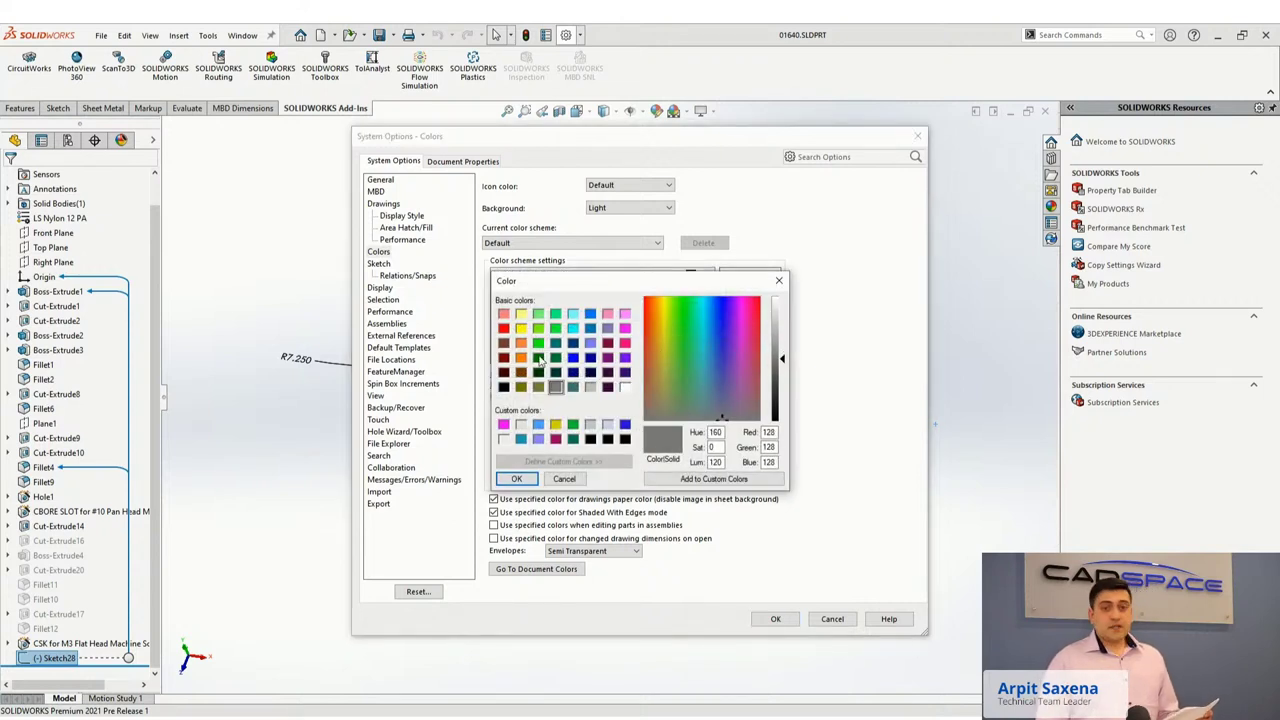
click(538, 357)
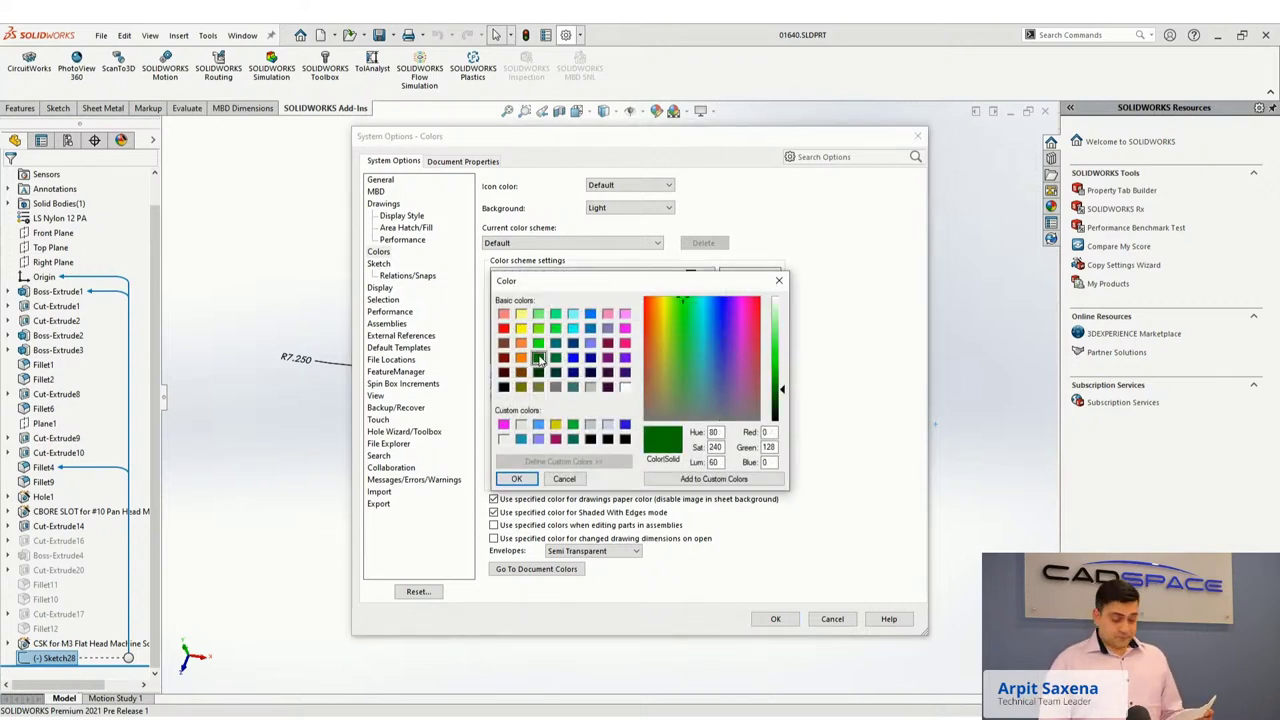
click(516, 478)
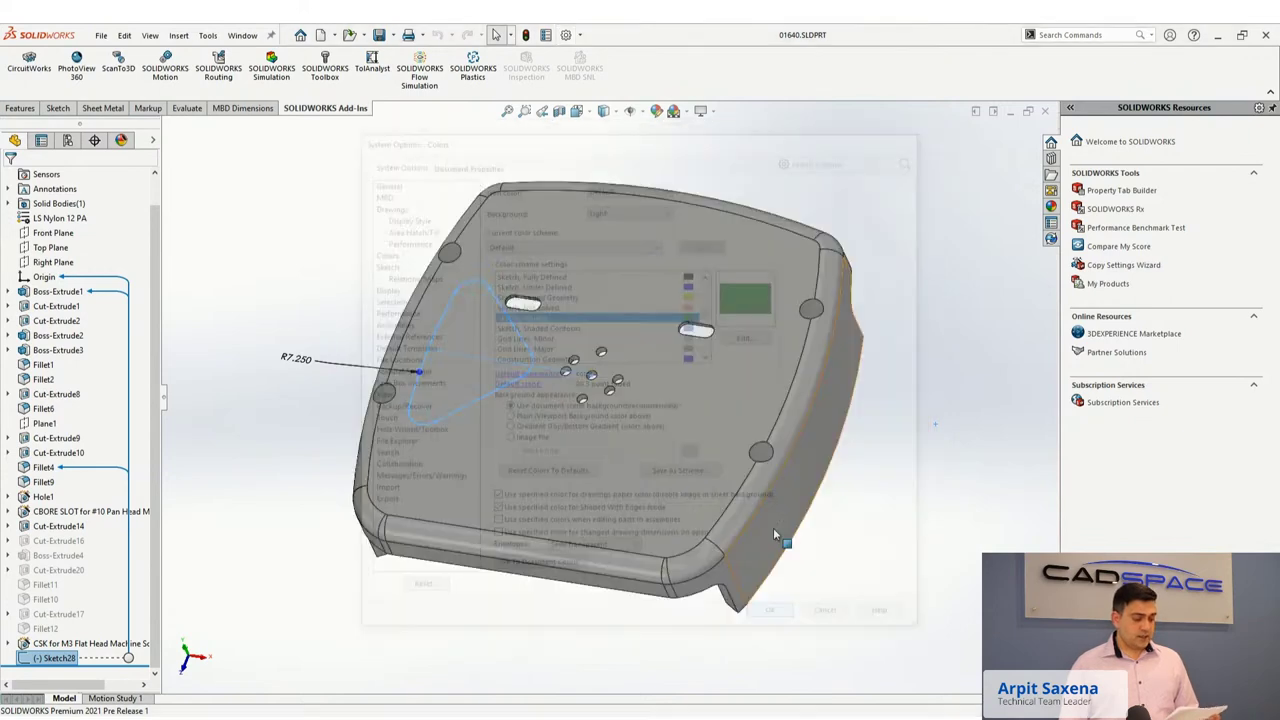
click(775, 618)
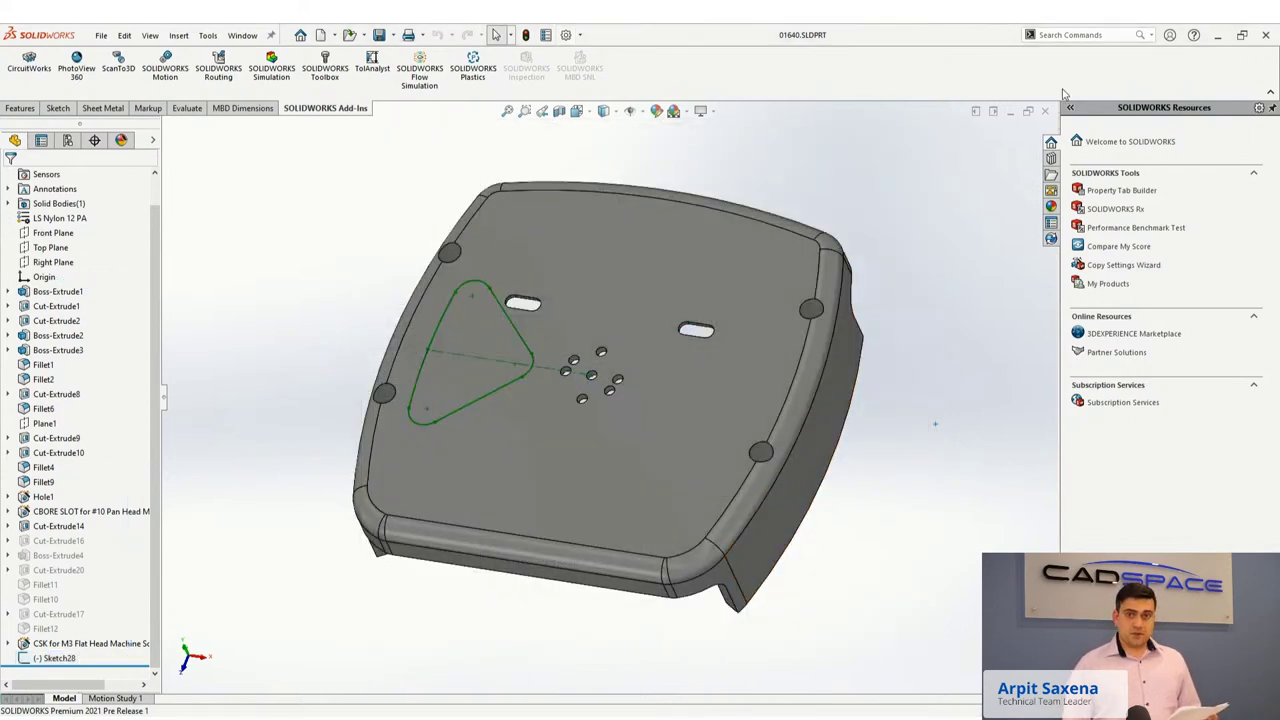
Collapse the CommandManager ribbon, then pin it permanently open again.
click(1271, 93)
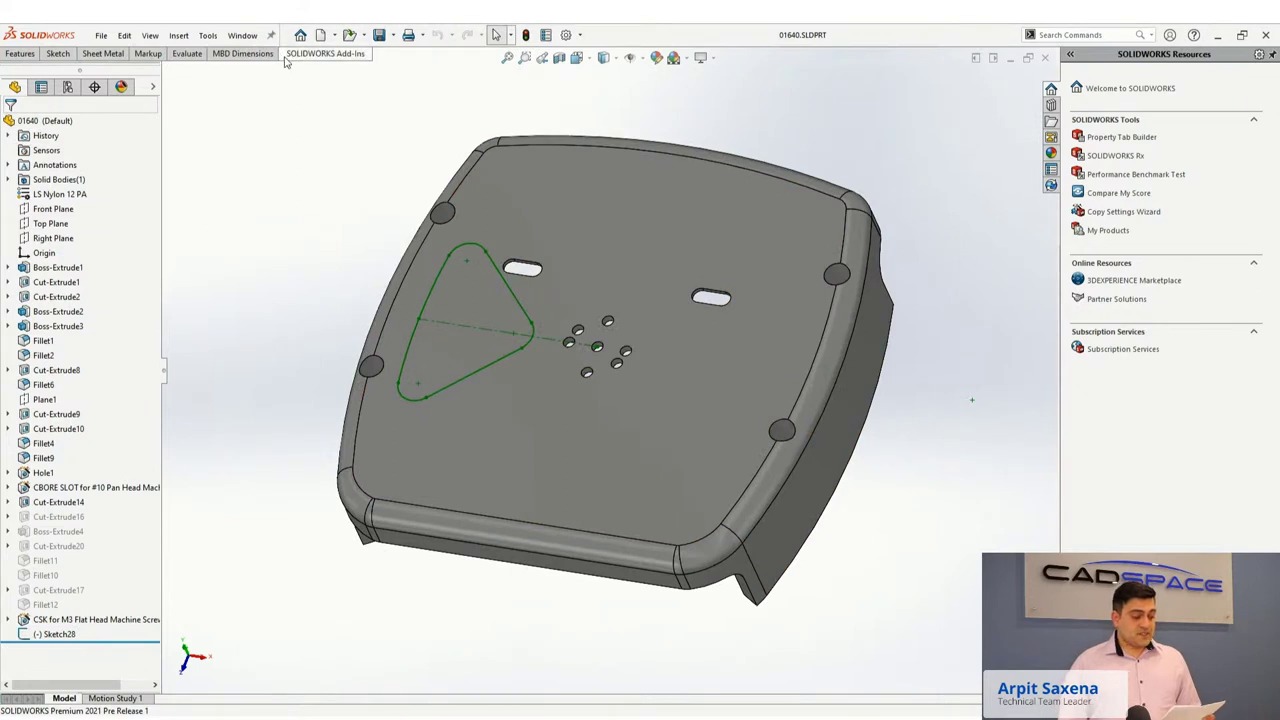
click(325, 53)
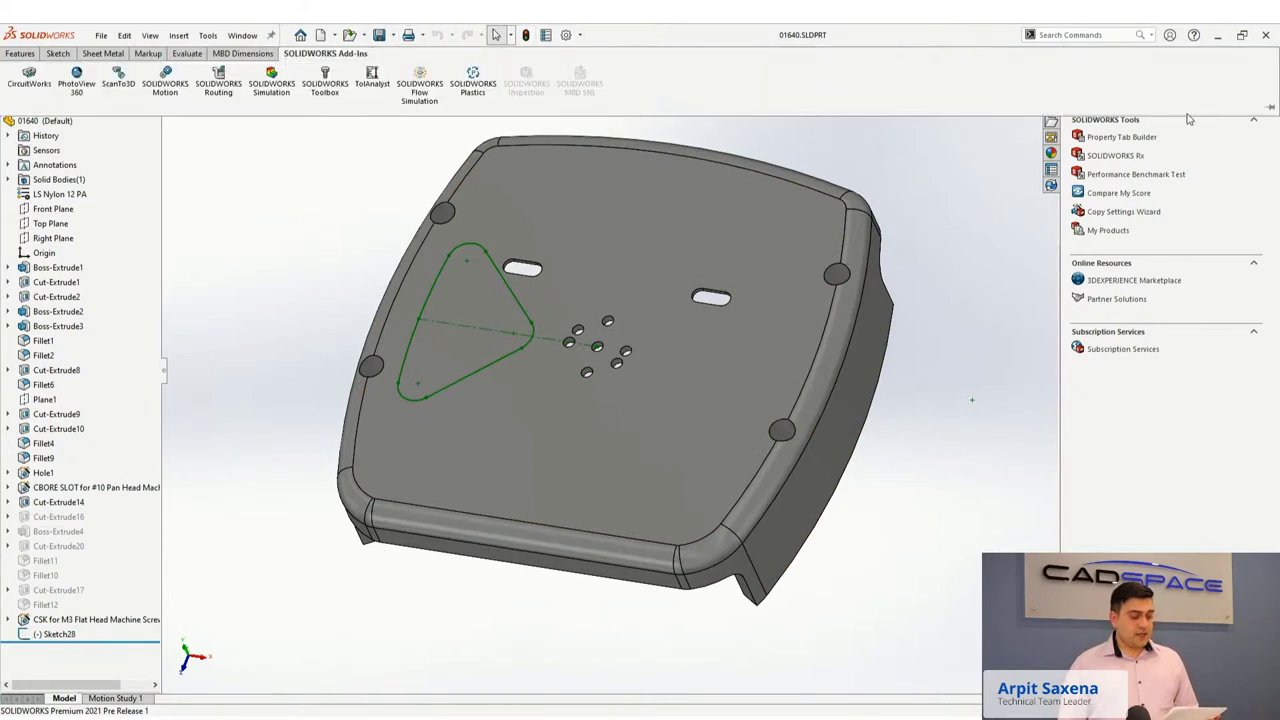
click(1271, 107)
In Customize, show Quick Access Tools in the CommandManager and browse the Surfaces and Sheet Metal tabs.
right_click(632, 36)
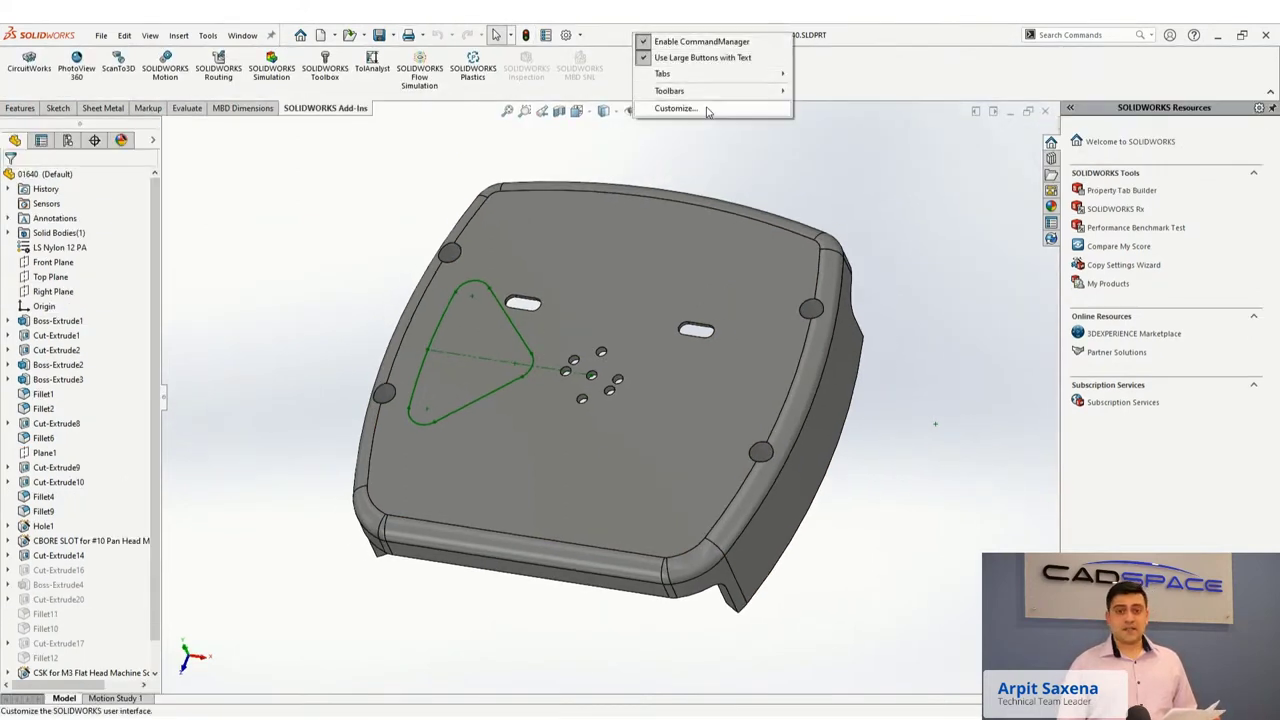
click(688, 108)
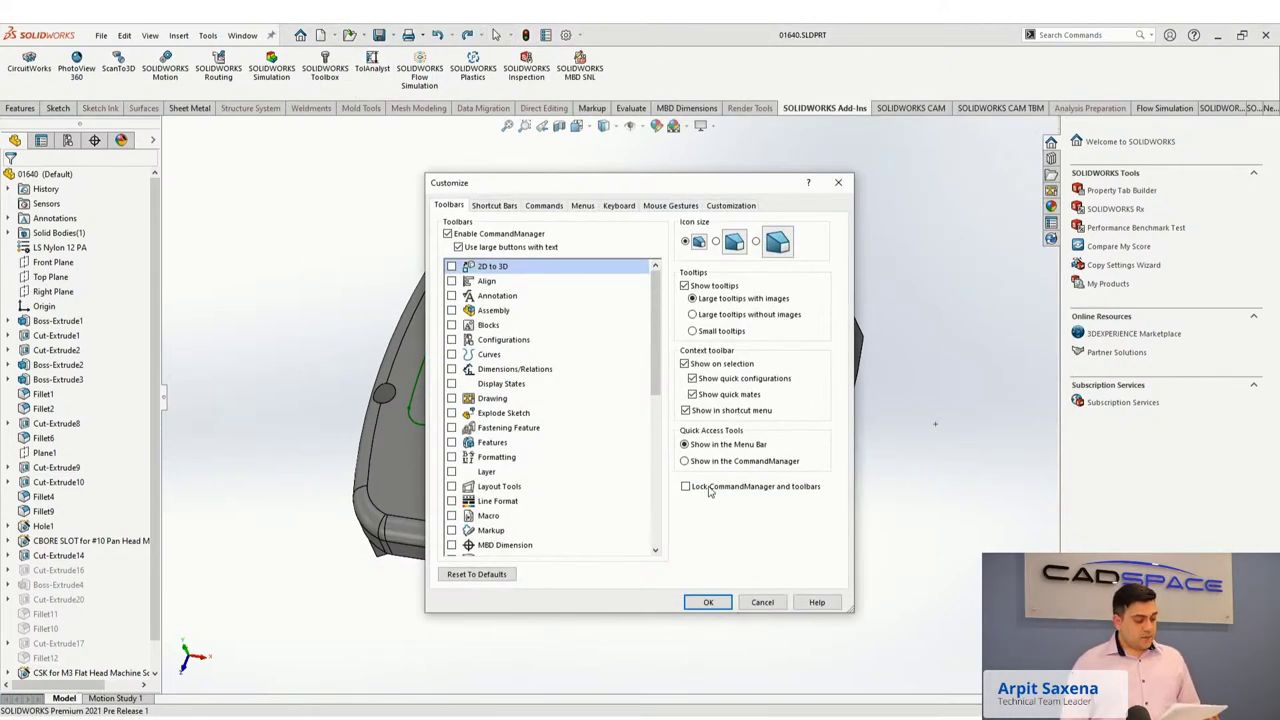
click(686, 461)
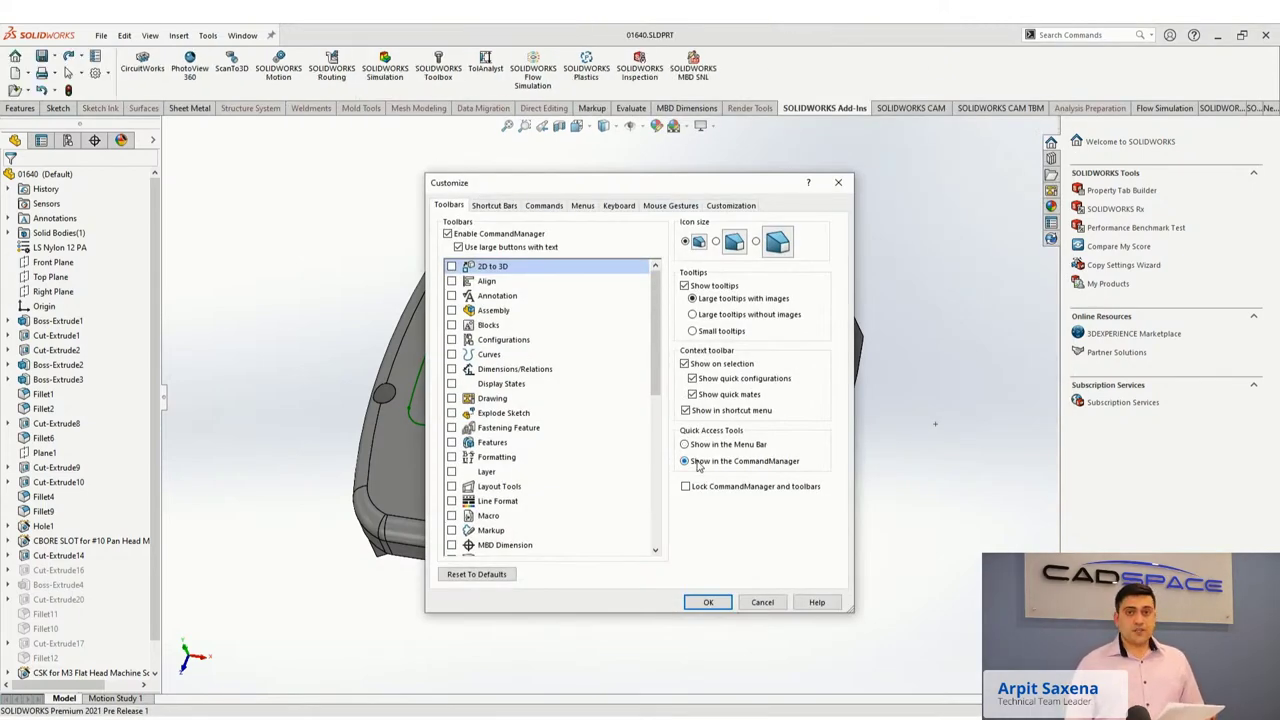
click(100, 108)
click(144, 108)
click(187, 108)
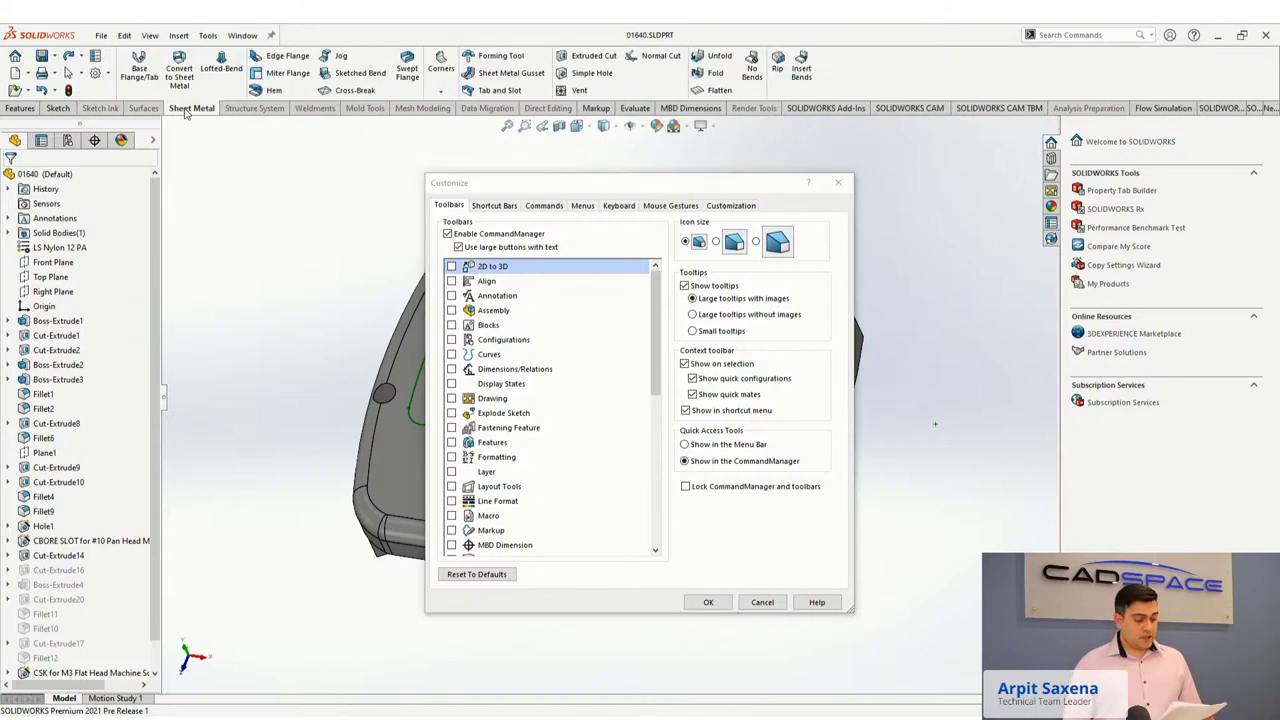
Add the Circular Pattern command to the Part shortcut bar.
click(531, 226)
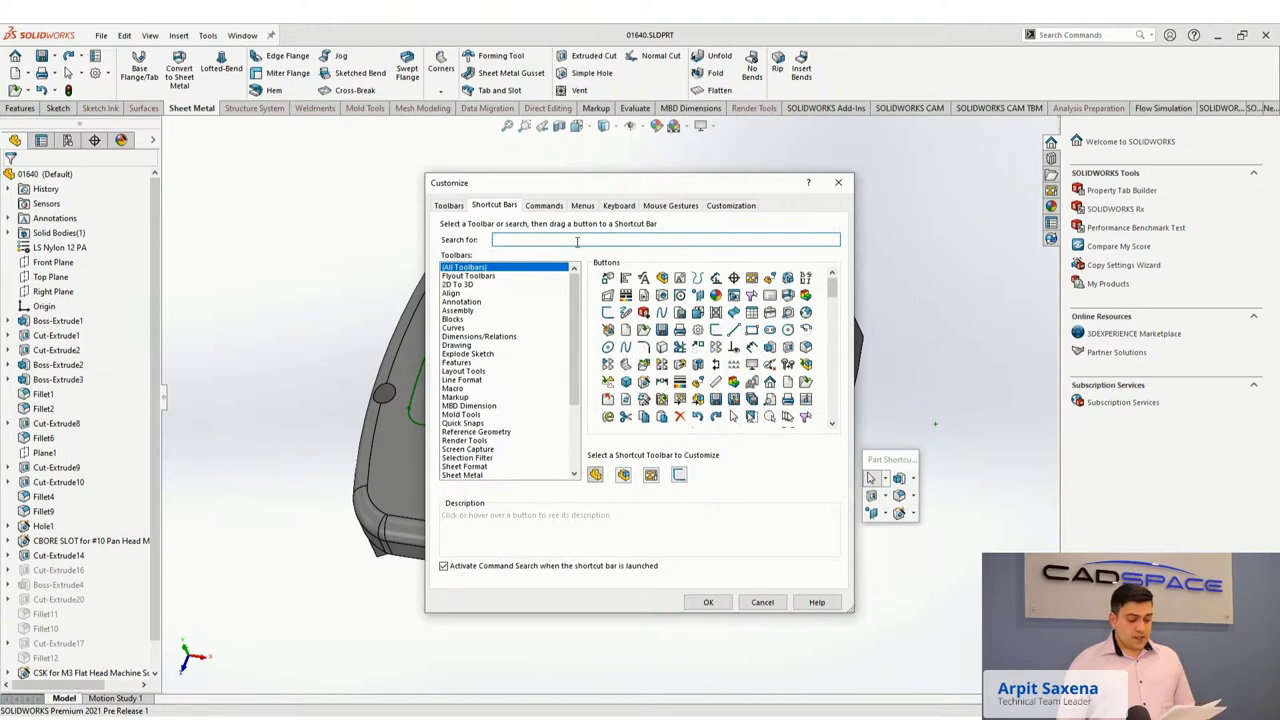
text(n)
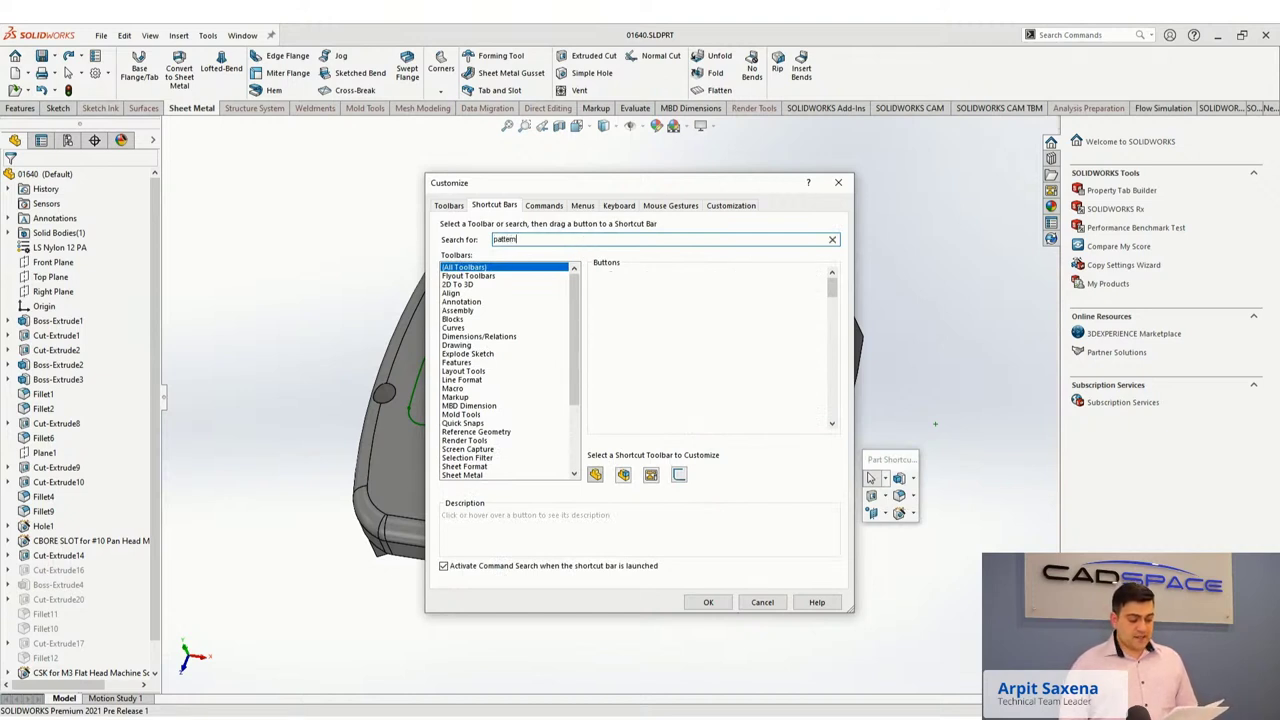
click(467, 294)
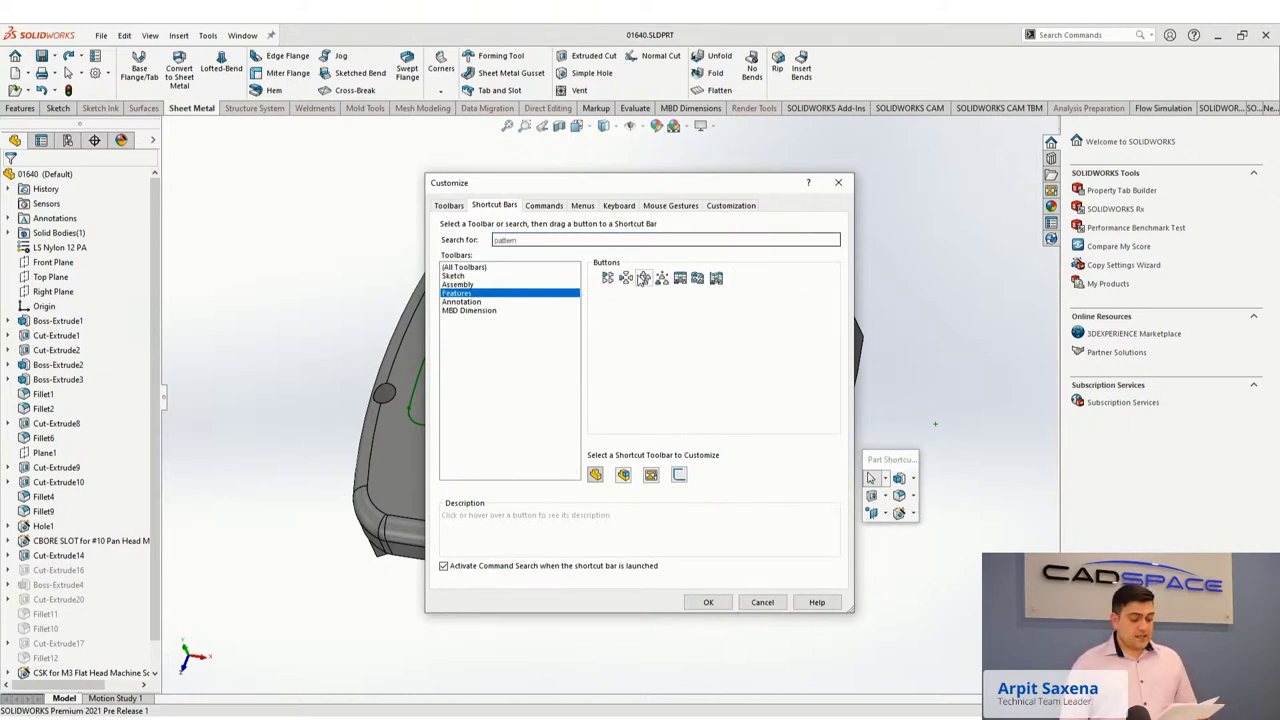
drag(625, 278, 912, 522)
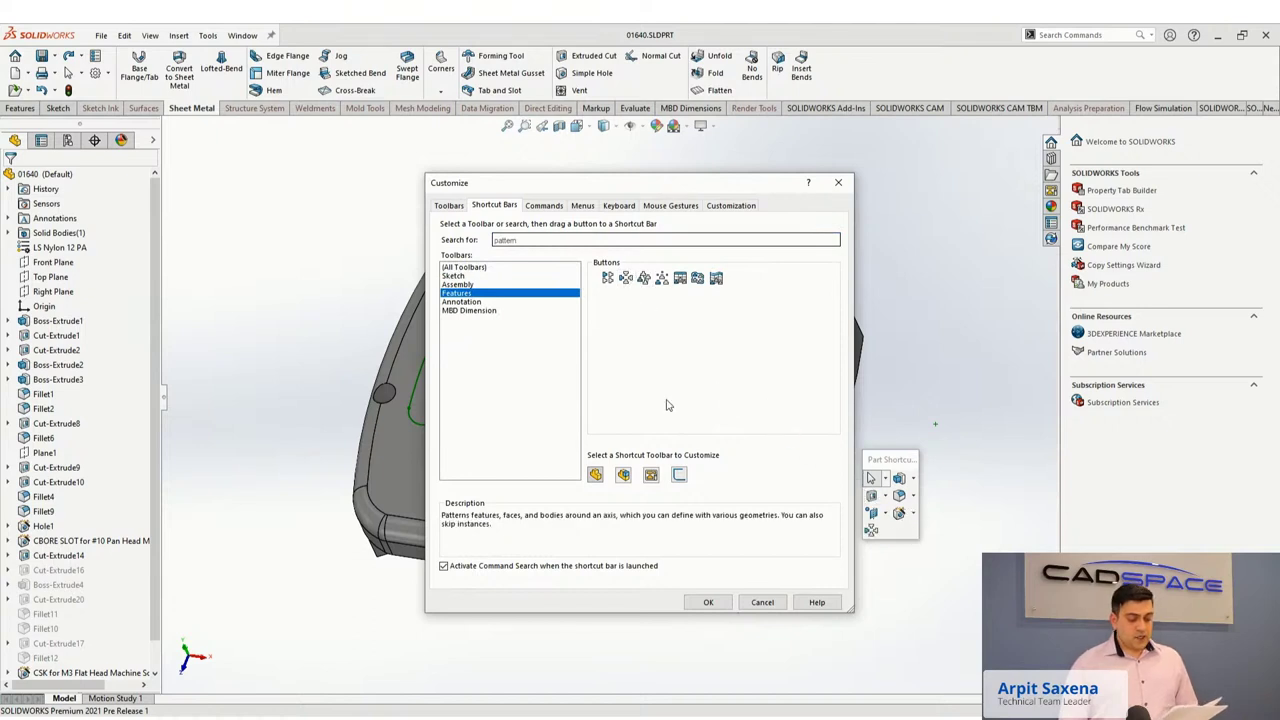
Search 'do', add the Redo command to a toolbar, and apply the customization.
click(558, 239)
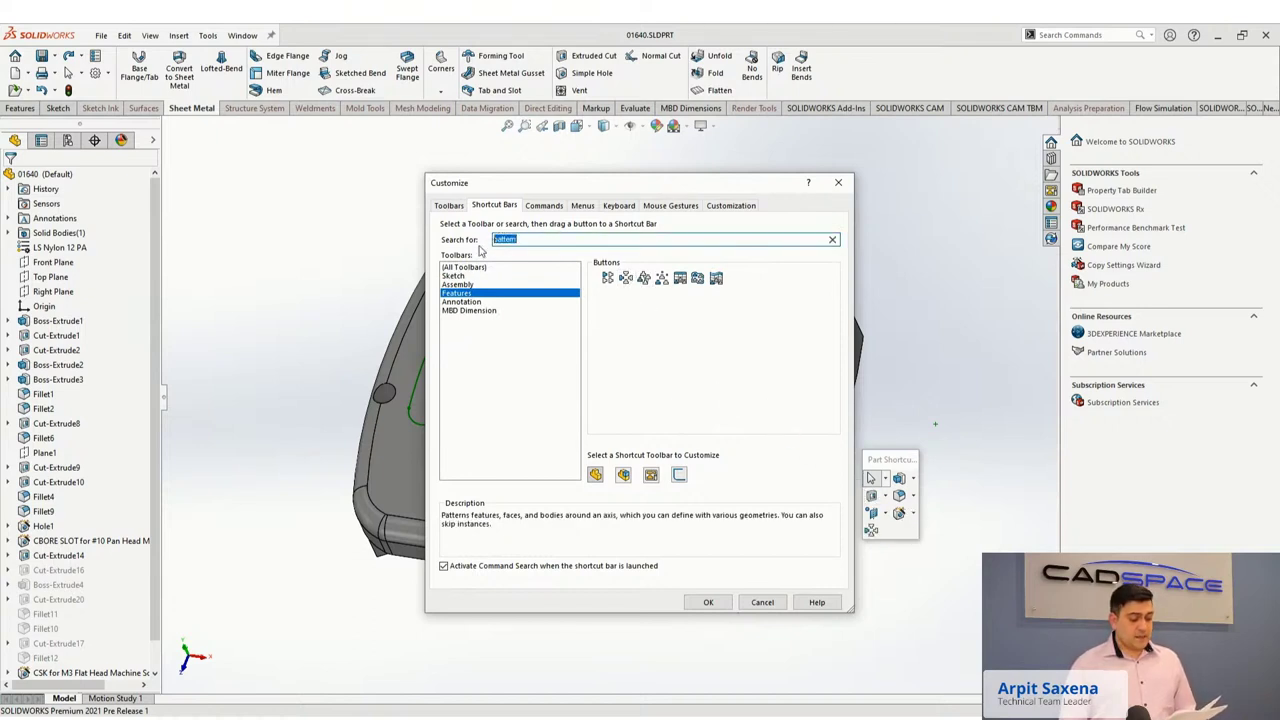
text(do)
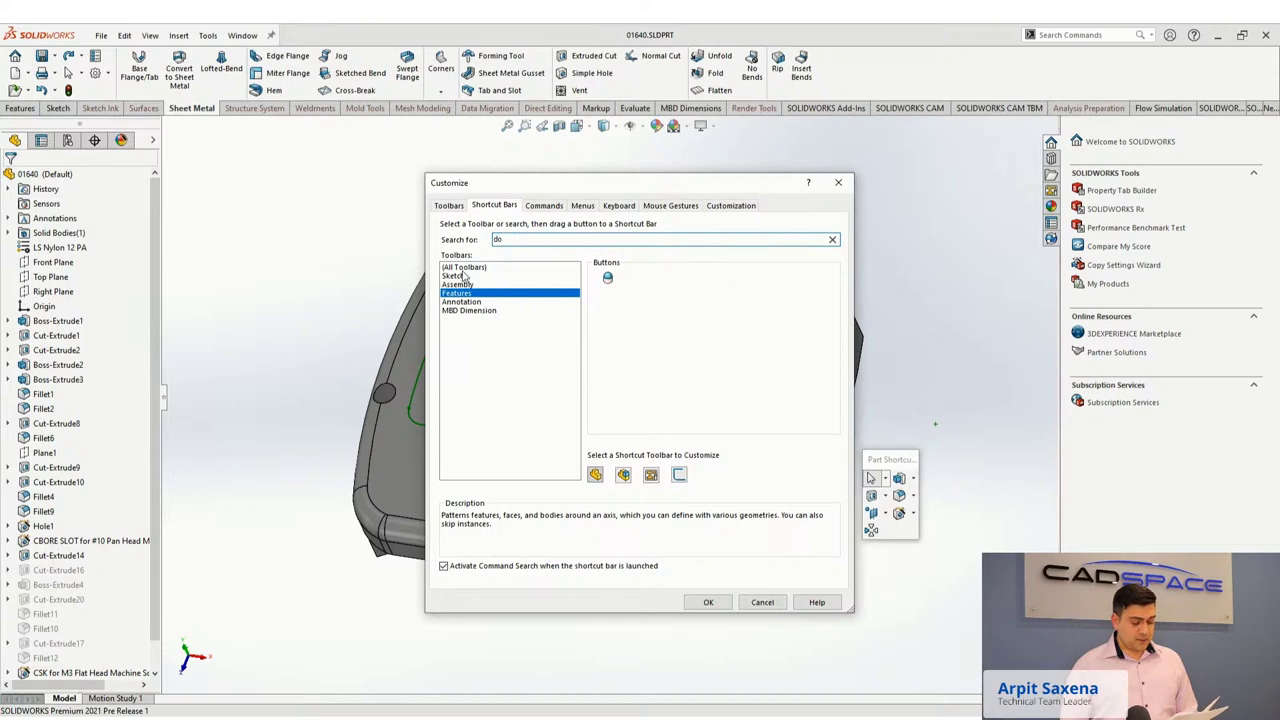
click(464, 268)
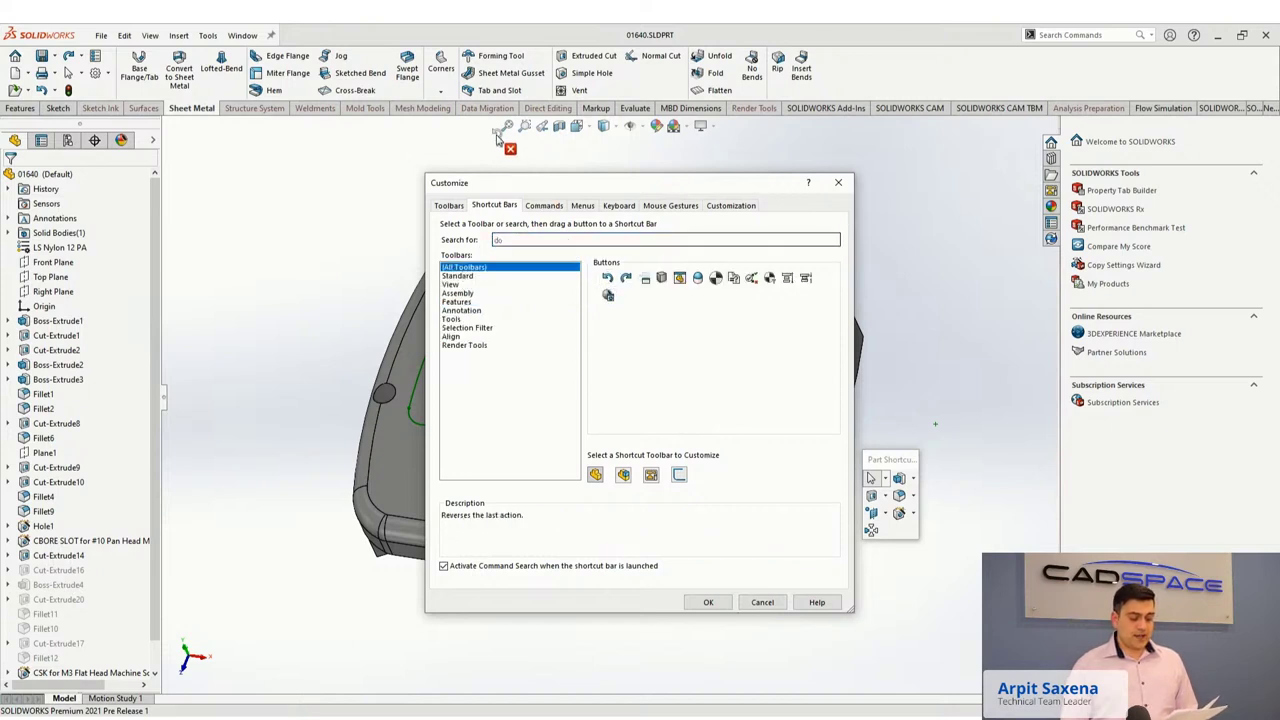
drag(625, 277, 514, 132)
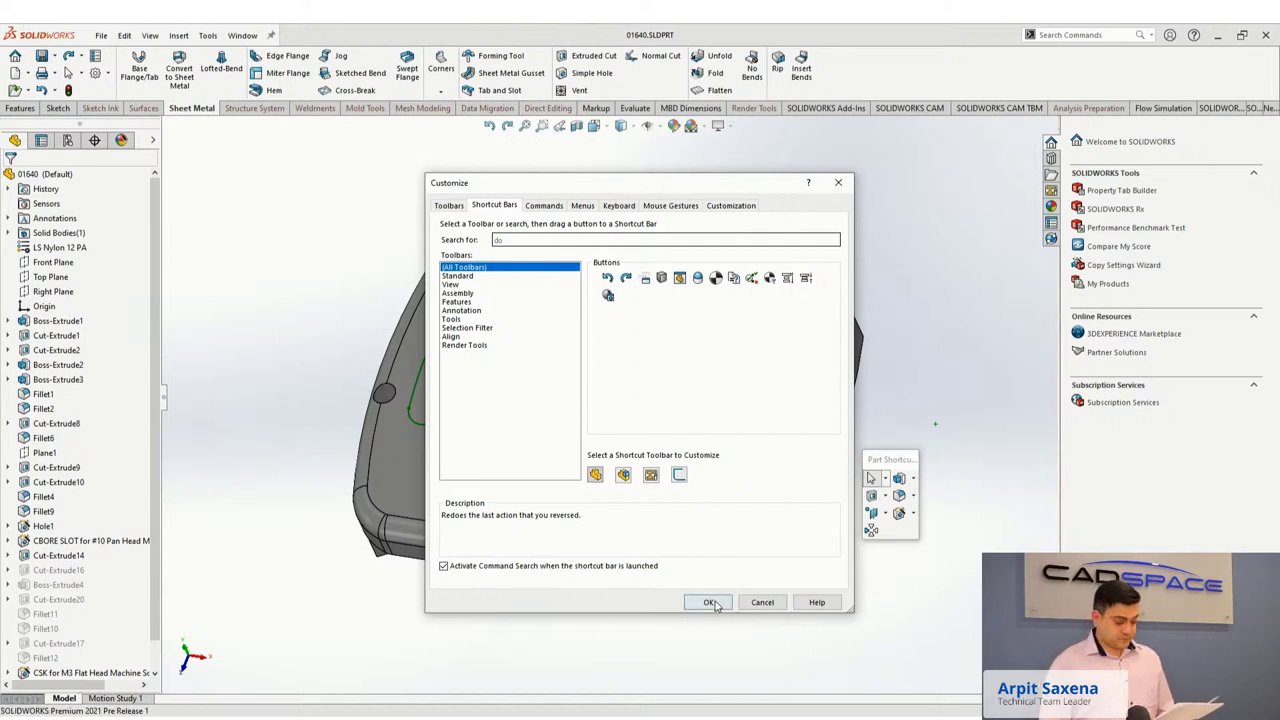
click(710, 602)
key(s)
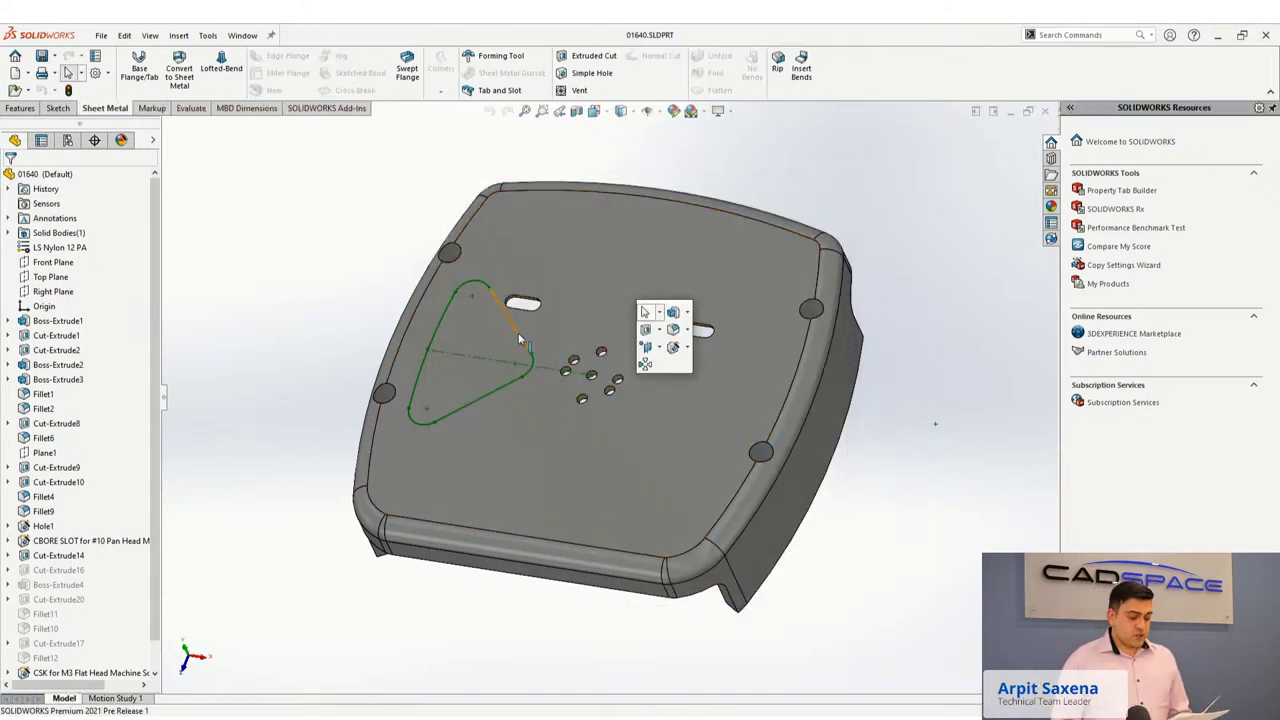
Start an extrude from the S shortcut bar, then cancel it.
key(Escape)
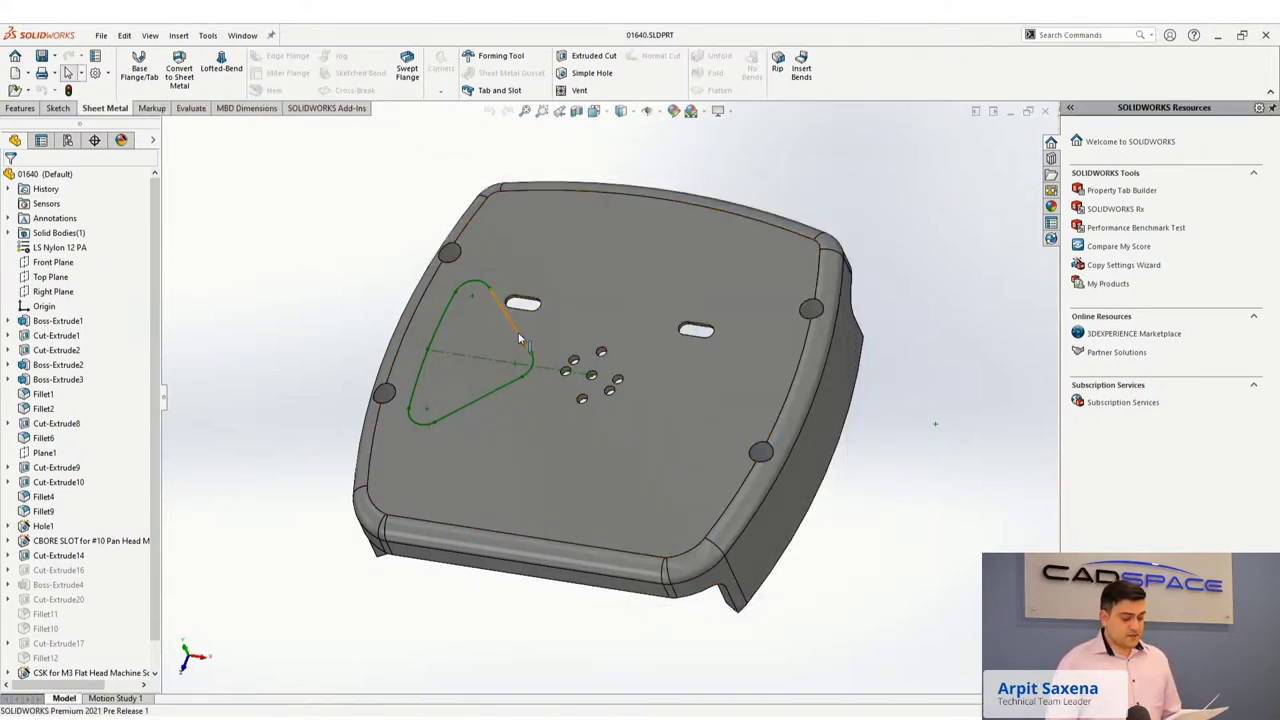
key(s)
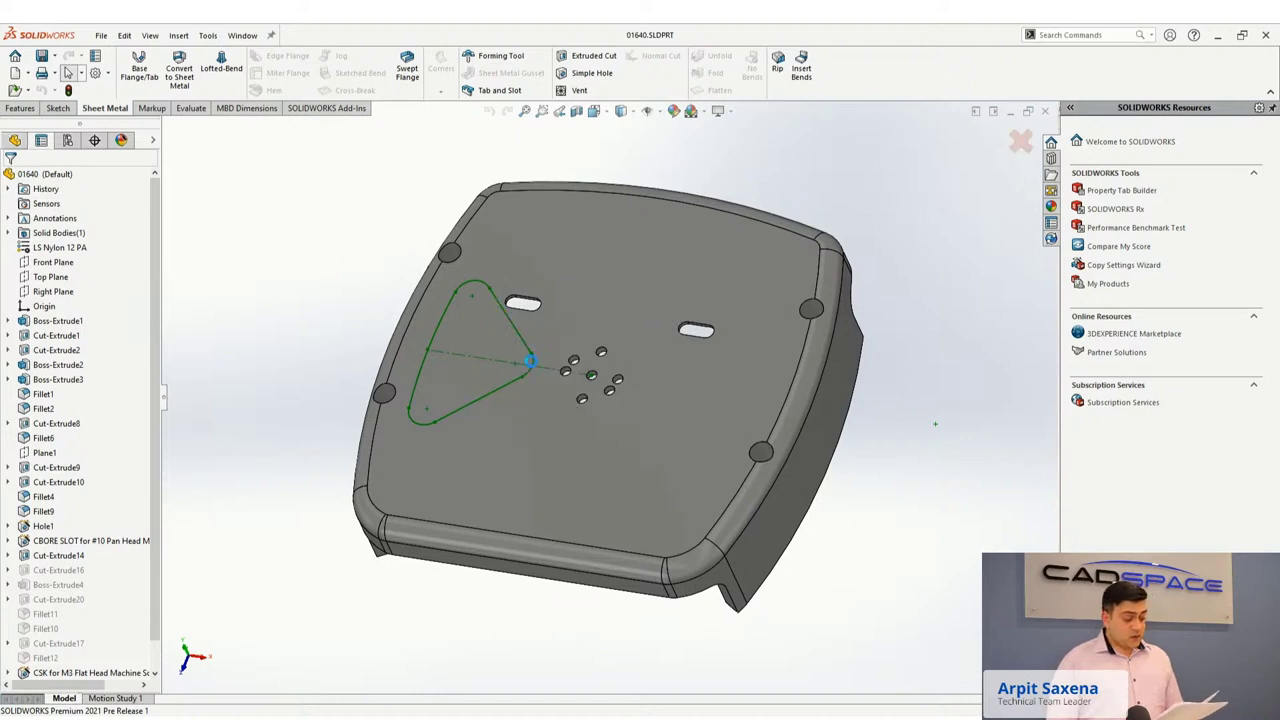
click(531, 380)
right_click(521, 339)
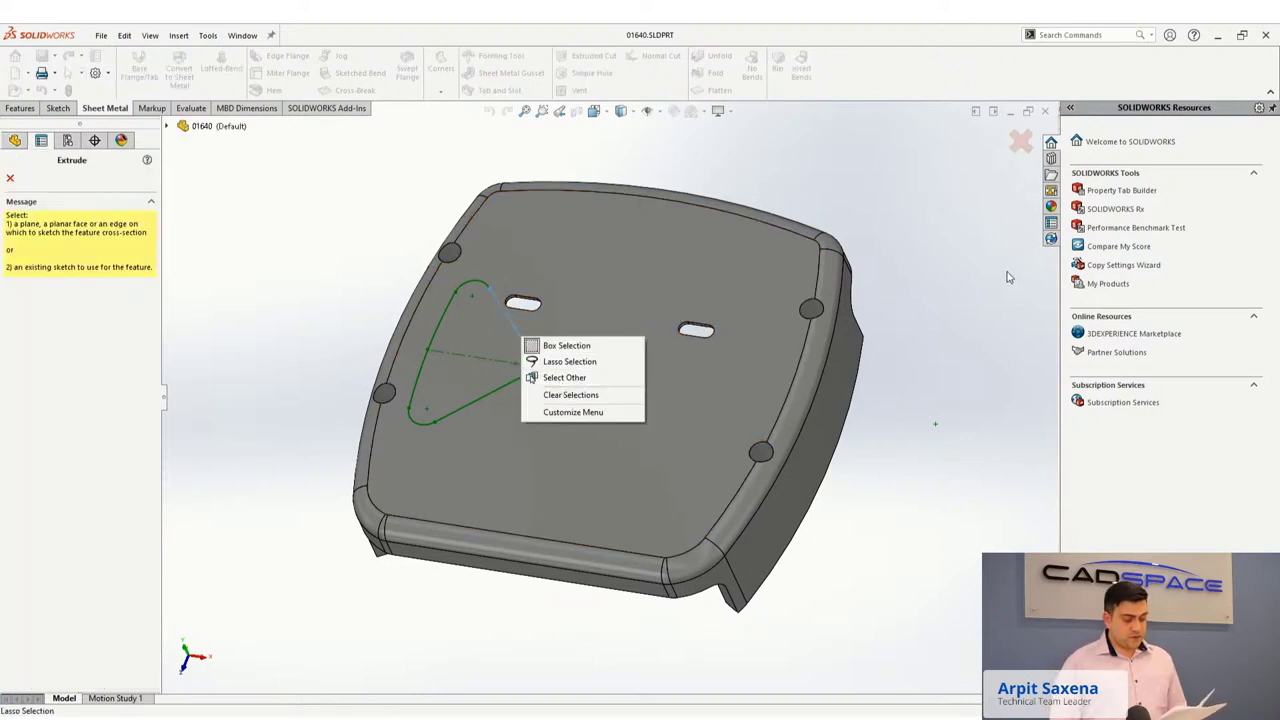
click(570, 394)
click(1020, 141)
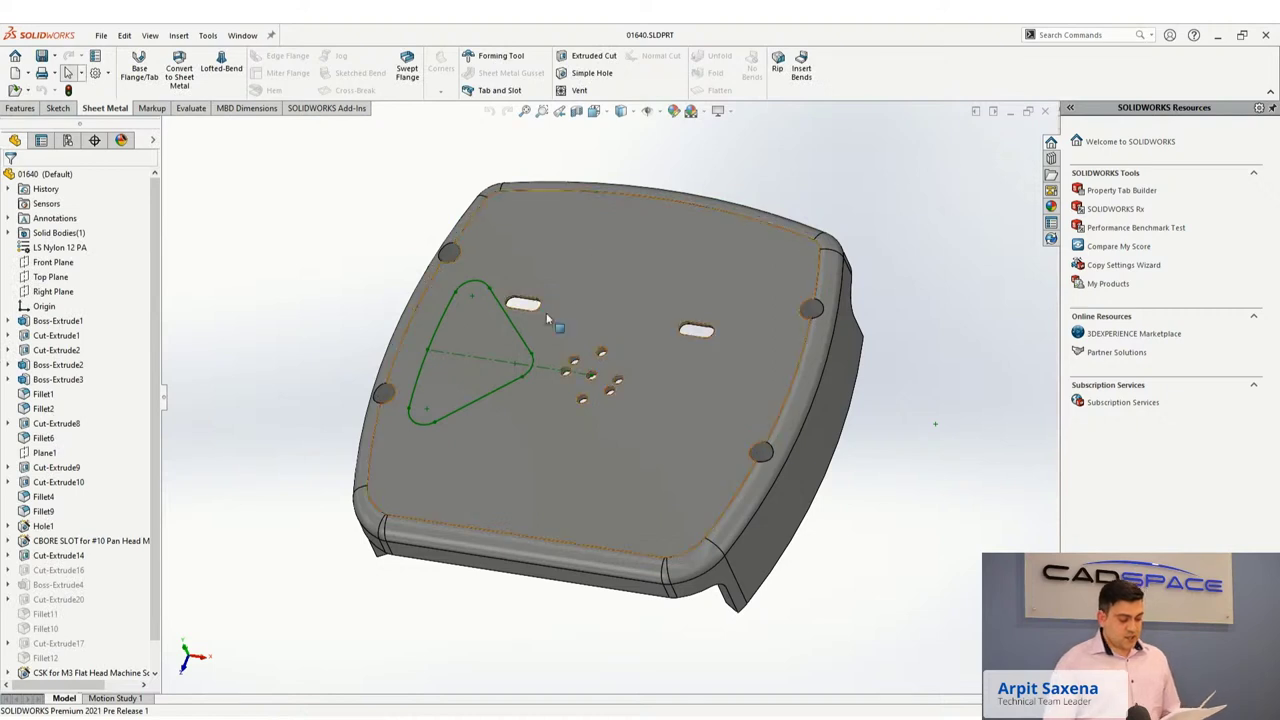
Cut the triangular sketch through the part as Through All - Both Directions.
click(514, 325)
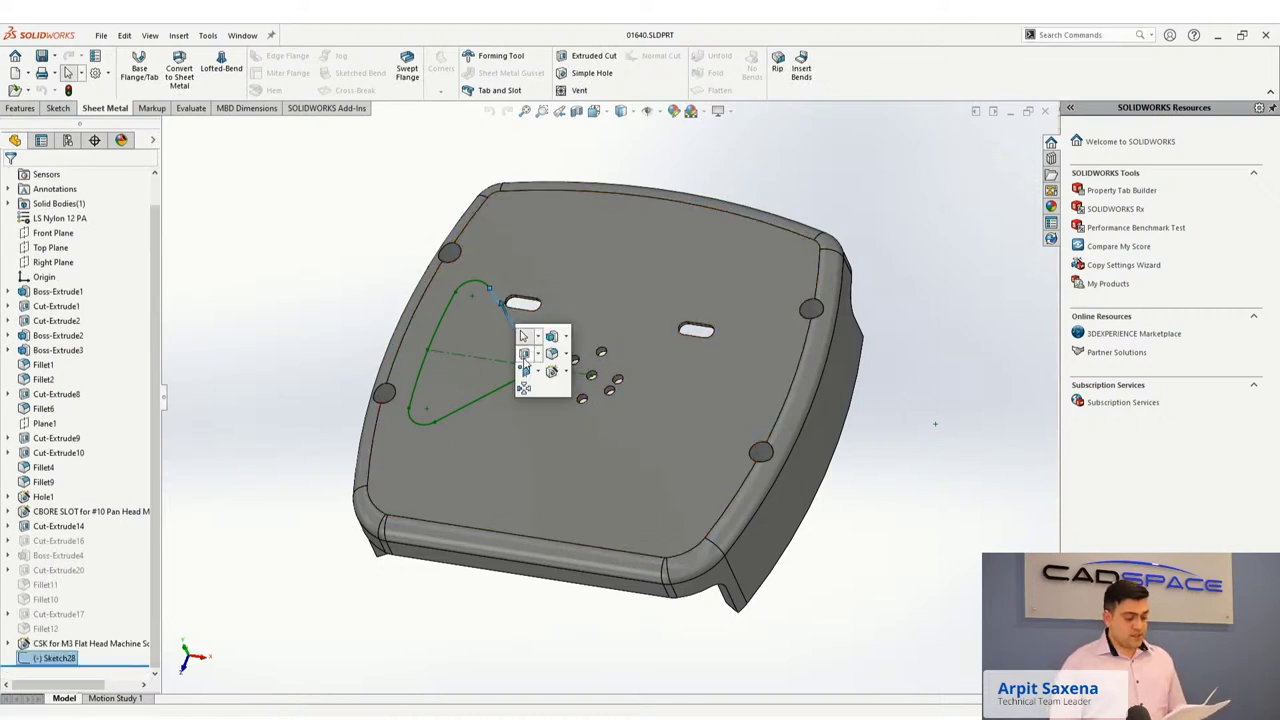
click(526, 354)
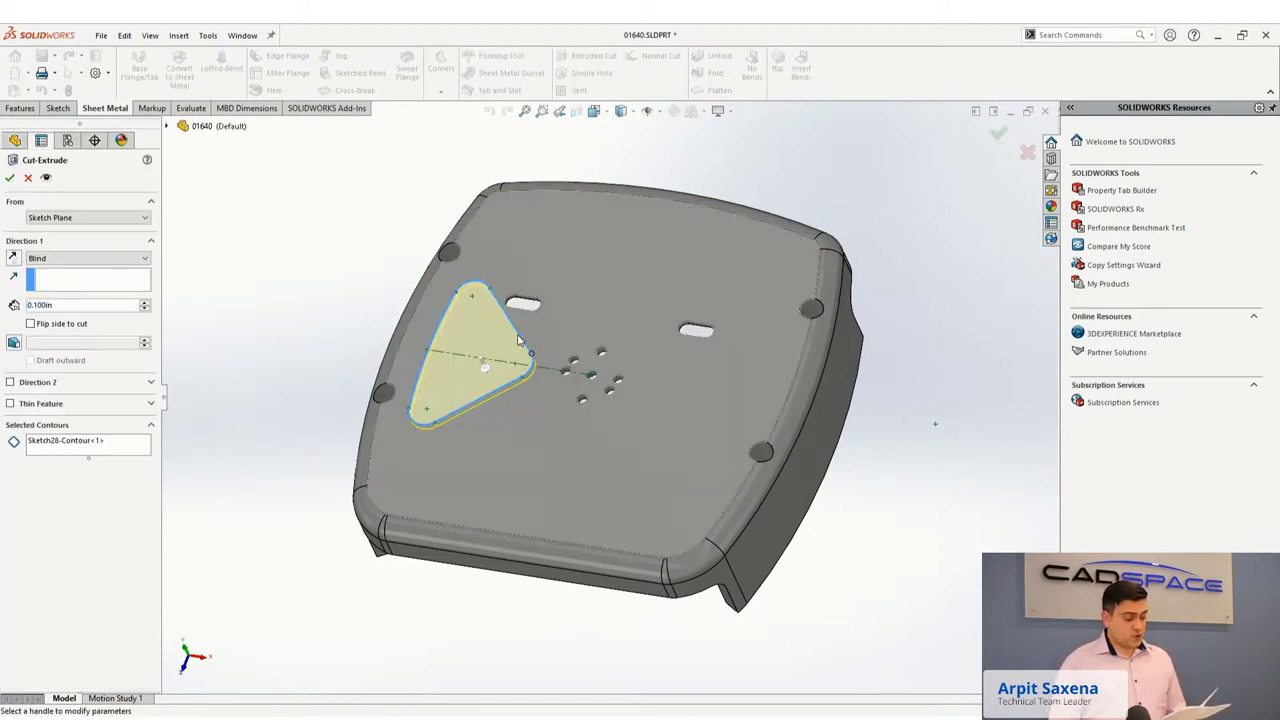
right_click(519, 340)
click(553, 448)
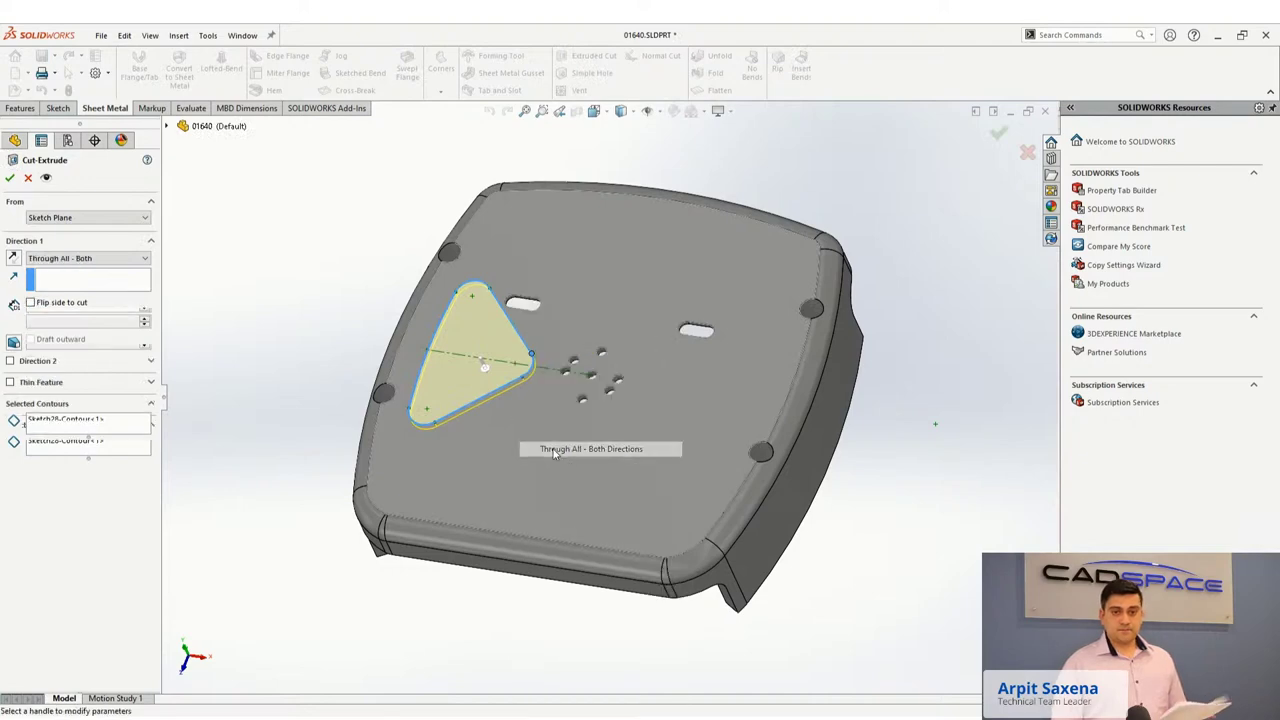
right_click(553, 450)
Circular-pattern the triangular cut about the hole edge, 4 instances over 360°.
right_click(553, 448)
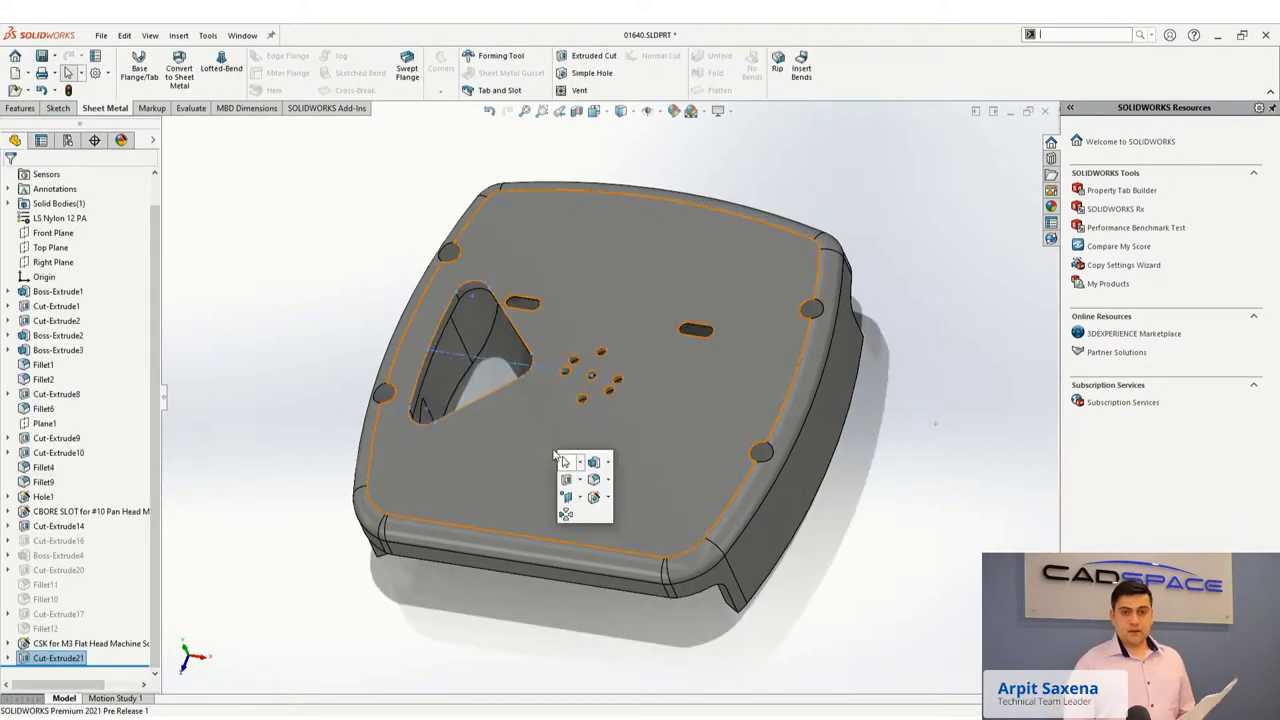
click(562, 511)
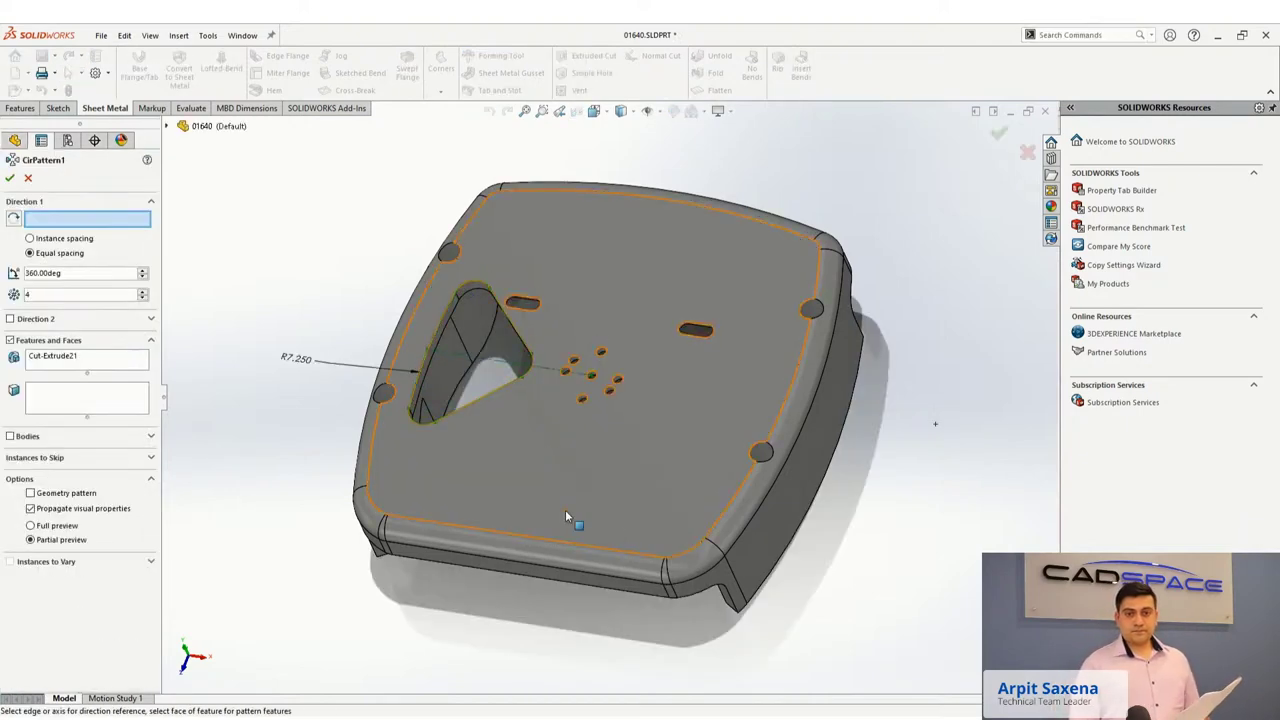
click(590, 371)
right_click(590, 370)
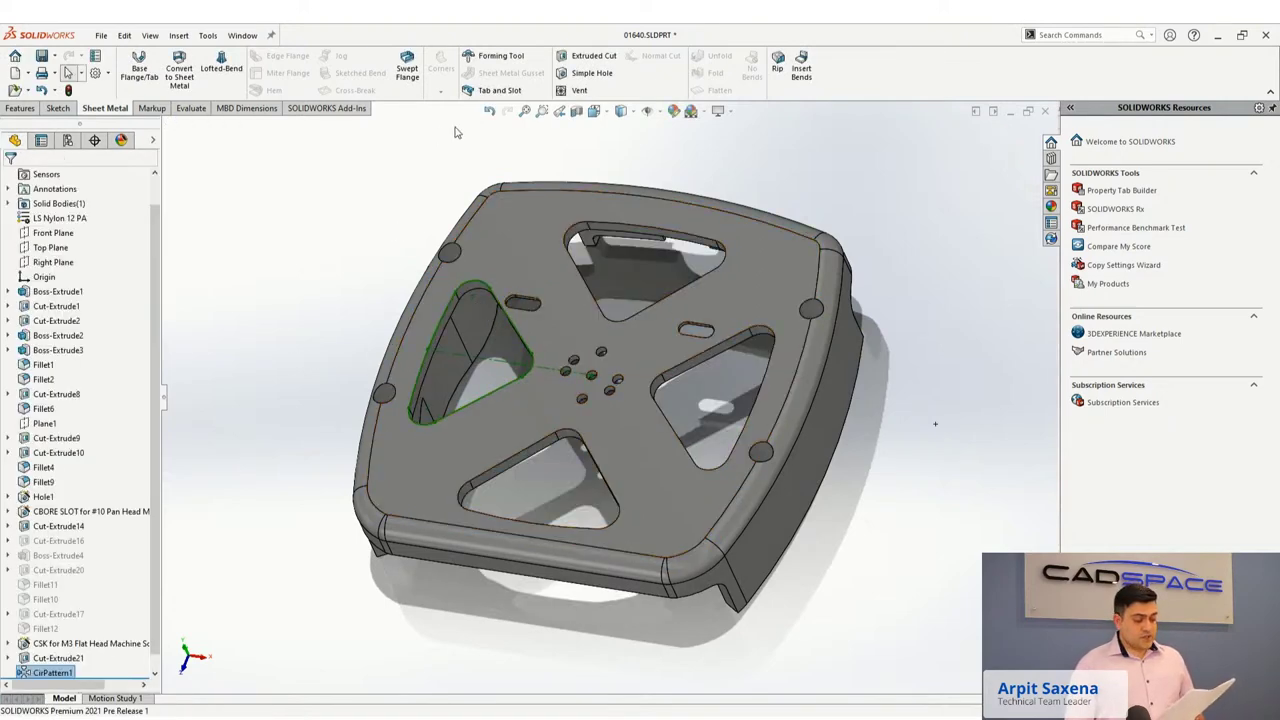
Undo and redo the cut and pattern, then tilt the part to inspect the cut-outs.
click(491, 113)
click(492, 114)
click(504, 112)
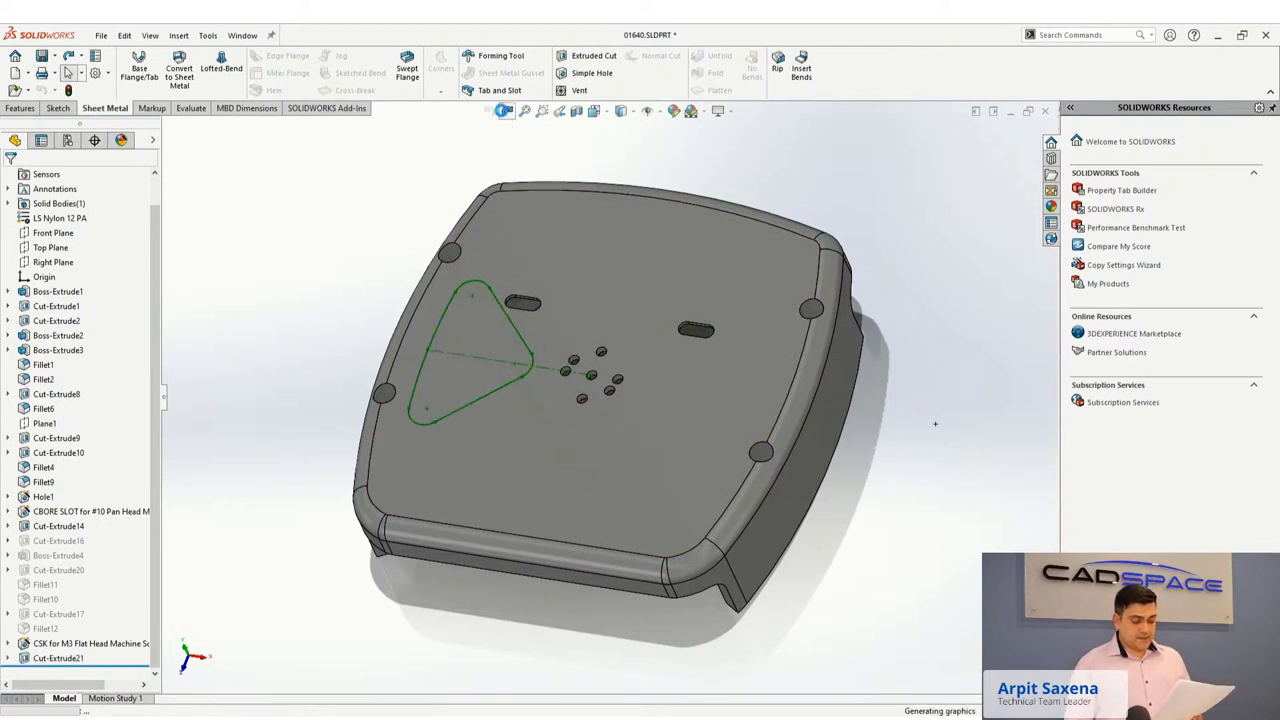
click(505, 113)
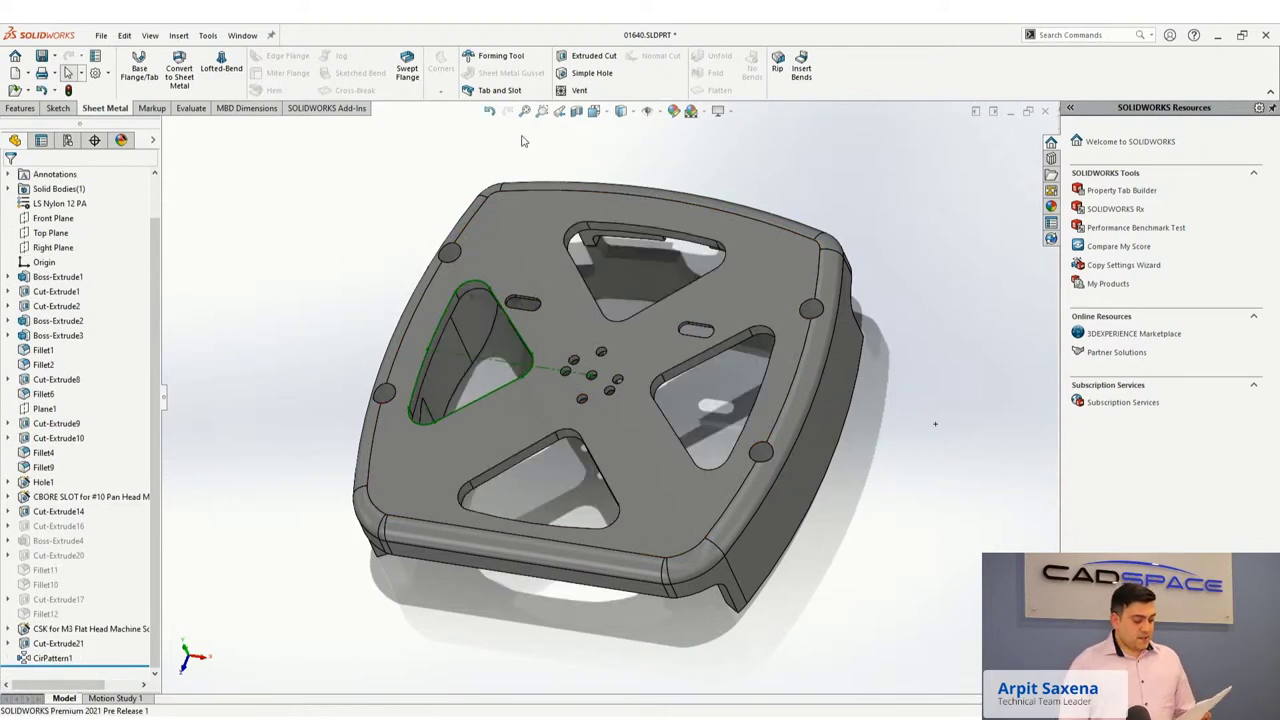
middle_drag(604, 273, 604, 310)
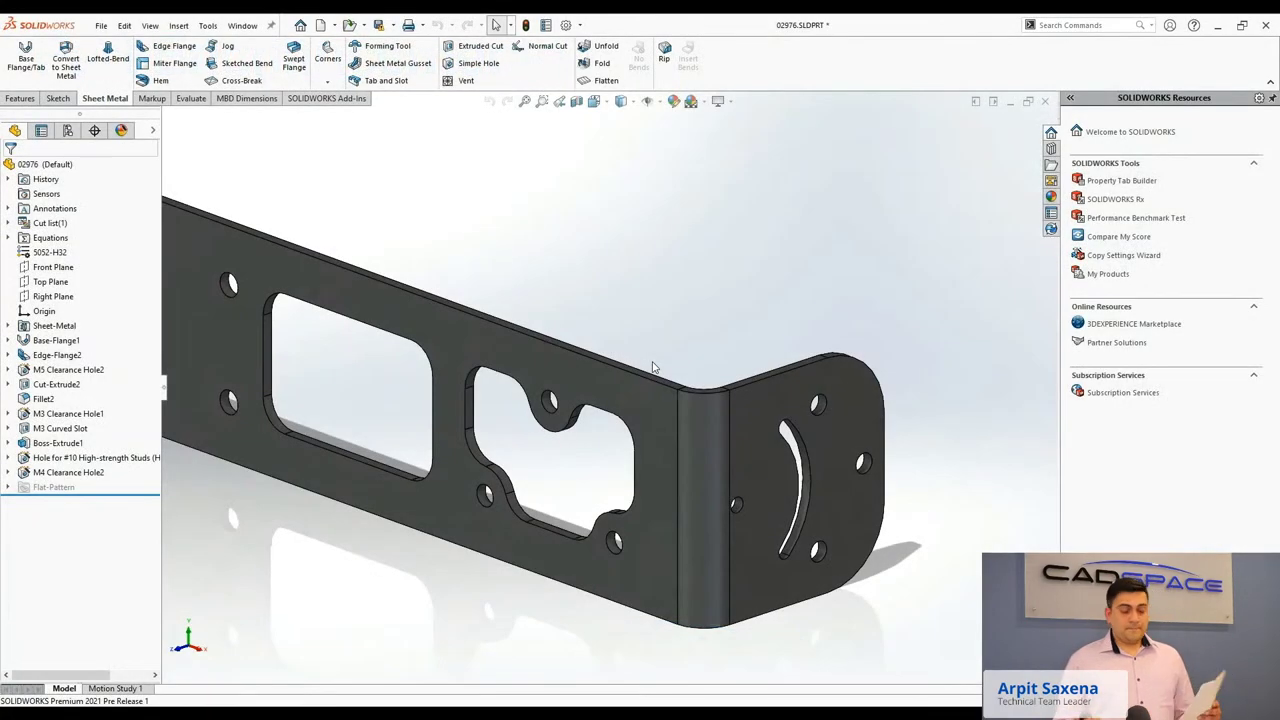
Zoom in and out on the bend of bracket 02976.
scroll(689, 395, up, 2)
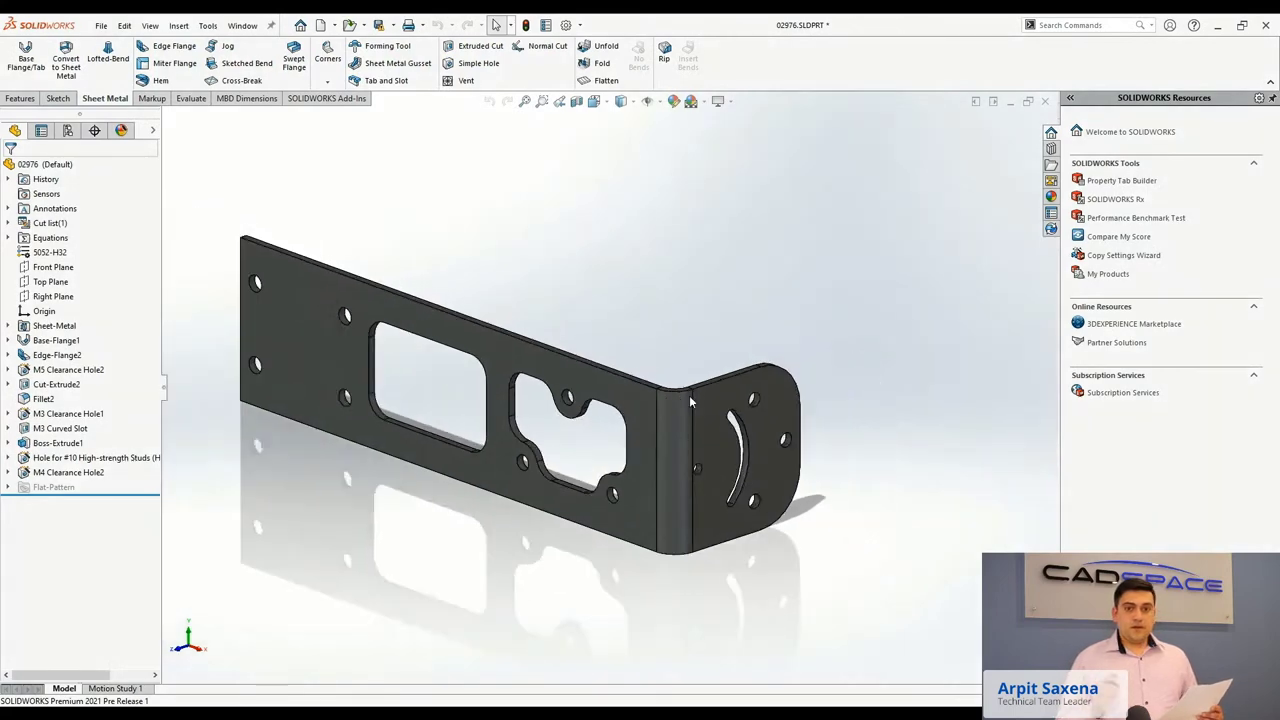
scroll(540, 405, up, 1)
scroll(661, 400, down, 1)
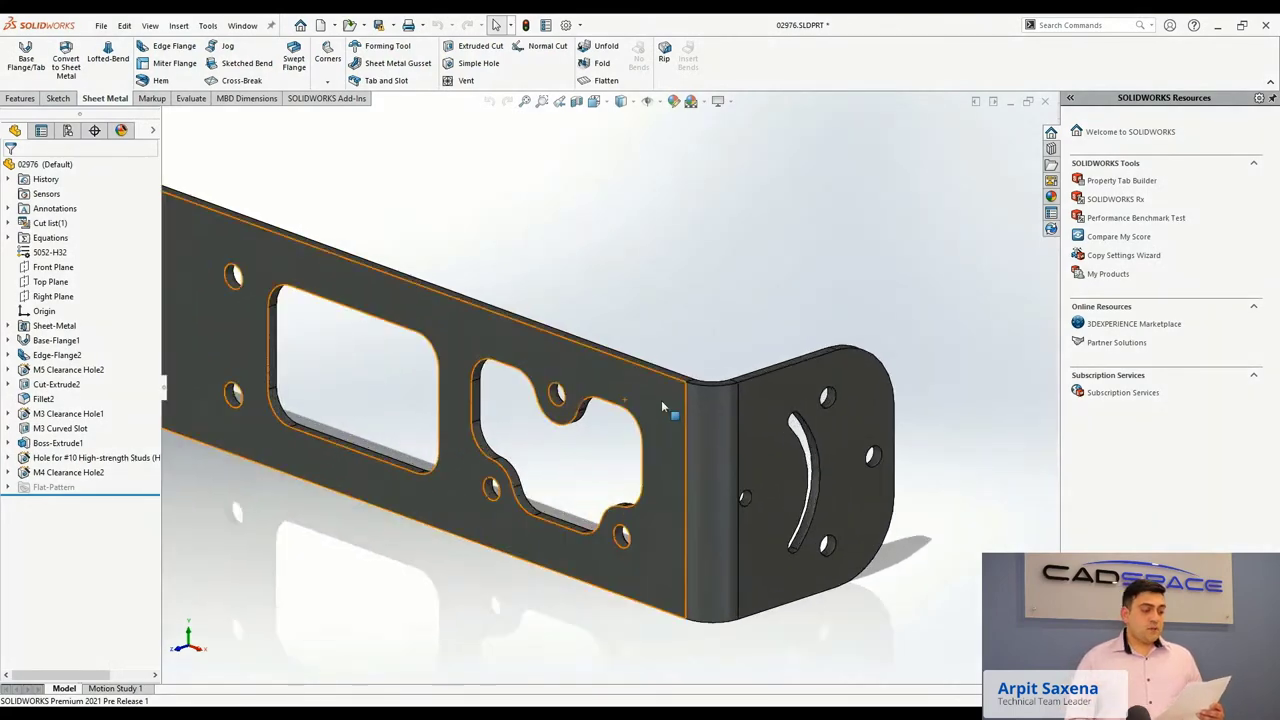
scroll(752, 398, down, 1)
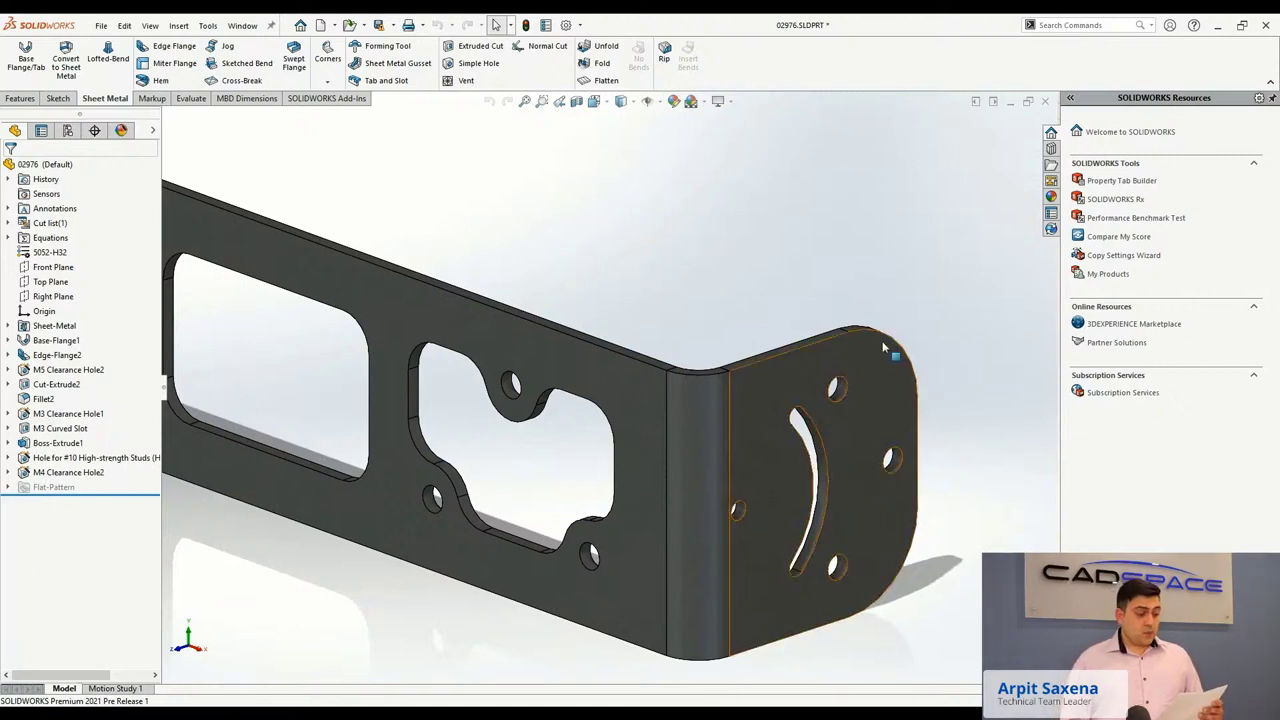
Select the bracket's tangent outer edge chain and set flange length to 0.375 in.
right_click(784, 350)
click(838, 494)
middle_drag(733, 472, 652, 483)
scroll(652, 455, down, 3)
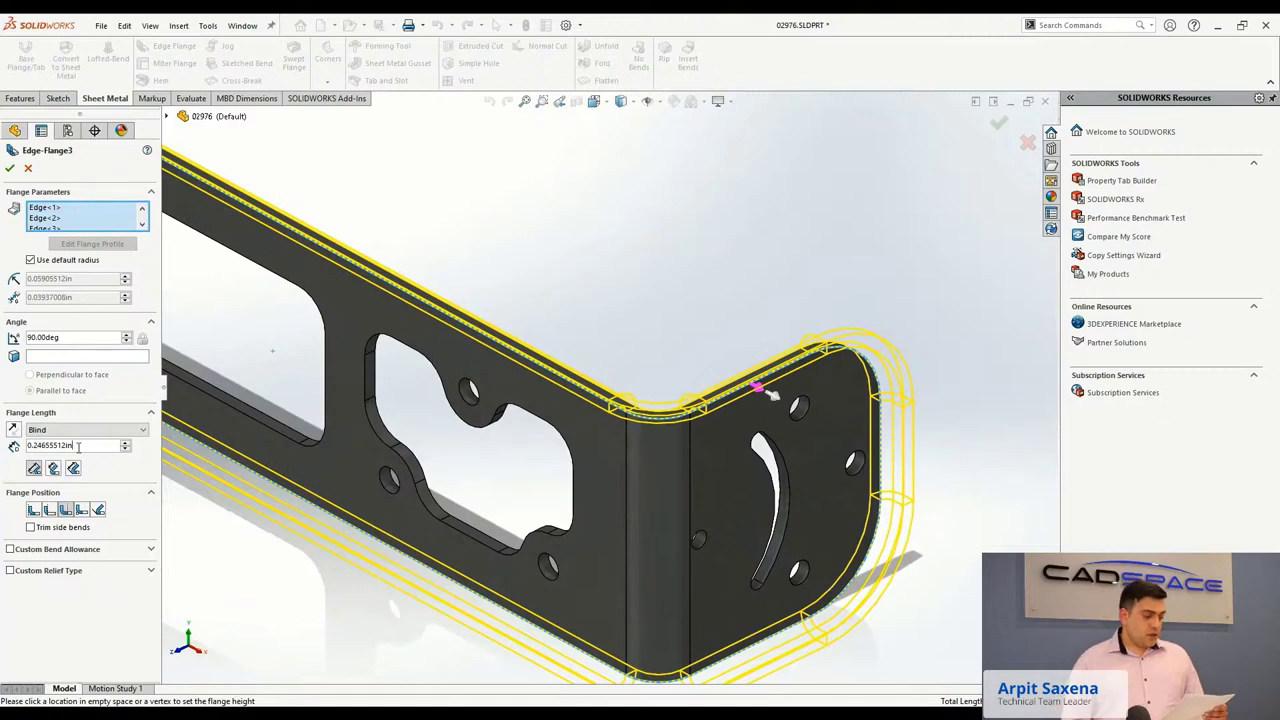
drag(86, 449, 8, 450)
text(0.375)
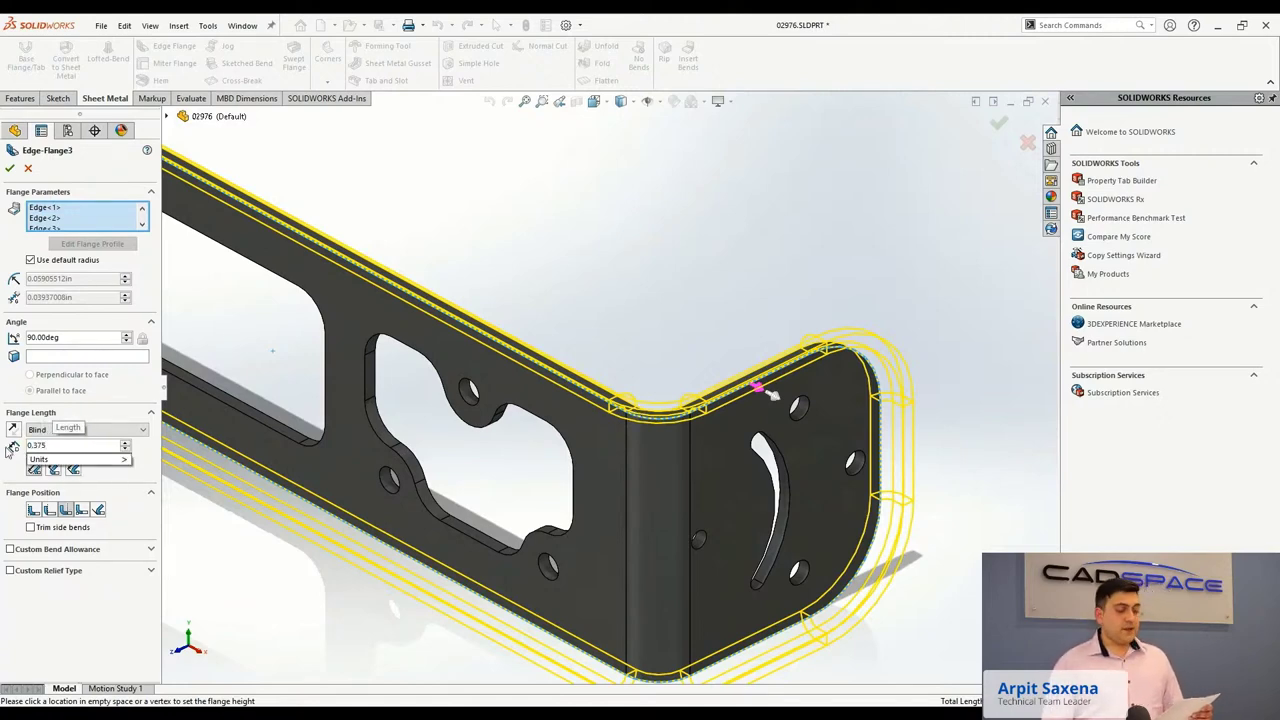
key(Return)
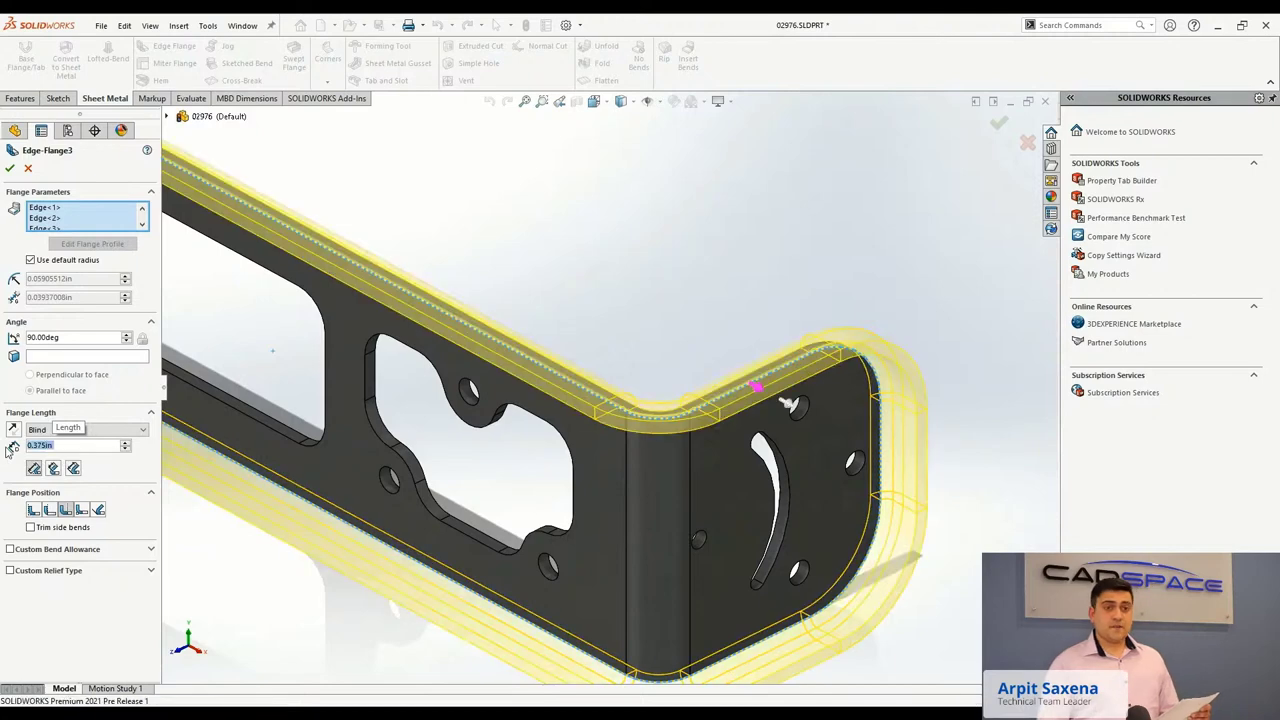
Try the different flange positions and accept the 0.375 in edge flange.
middle_drag(648, 425, 392, 390)
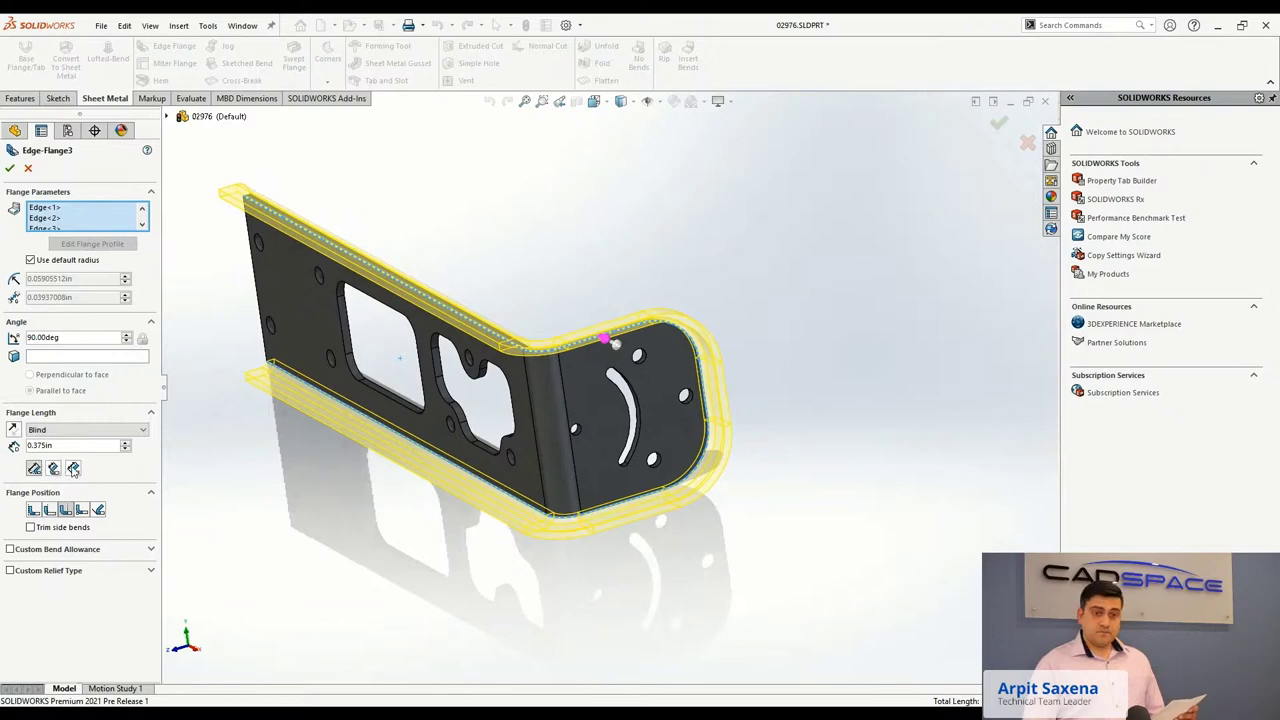
click(34, 510)
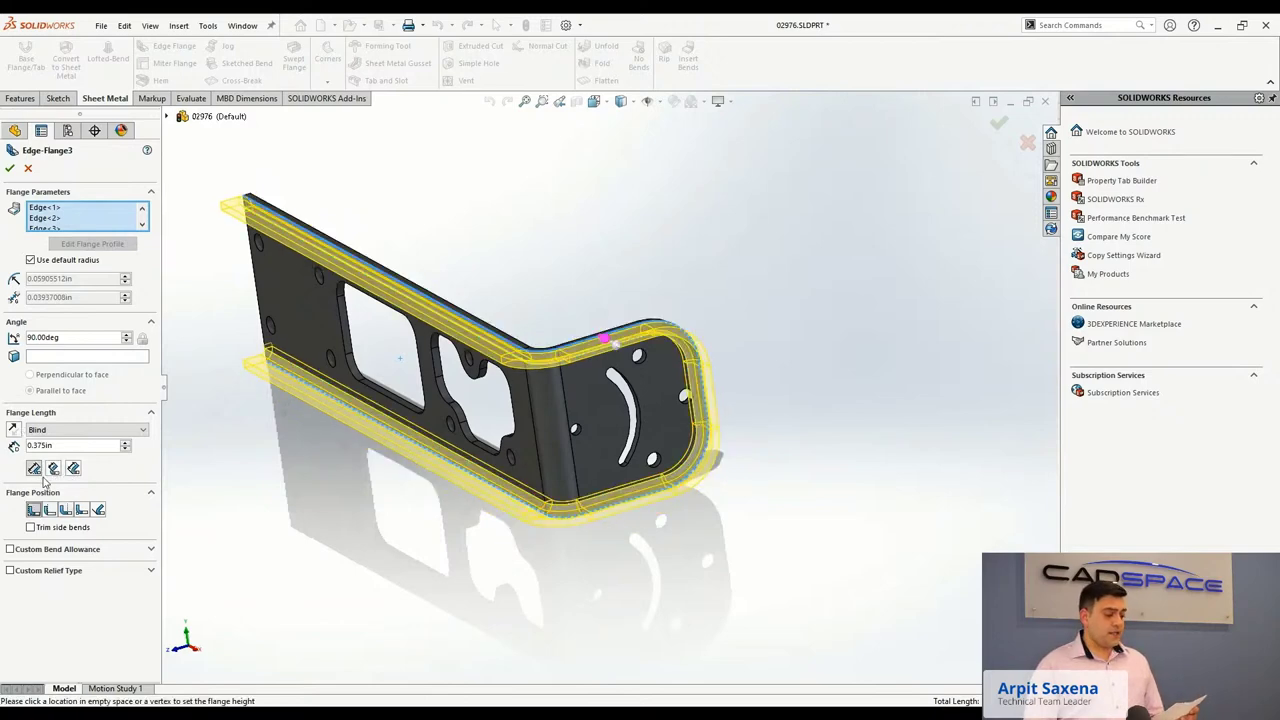
click(48, 511)
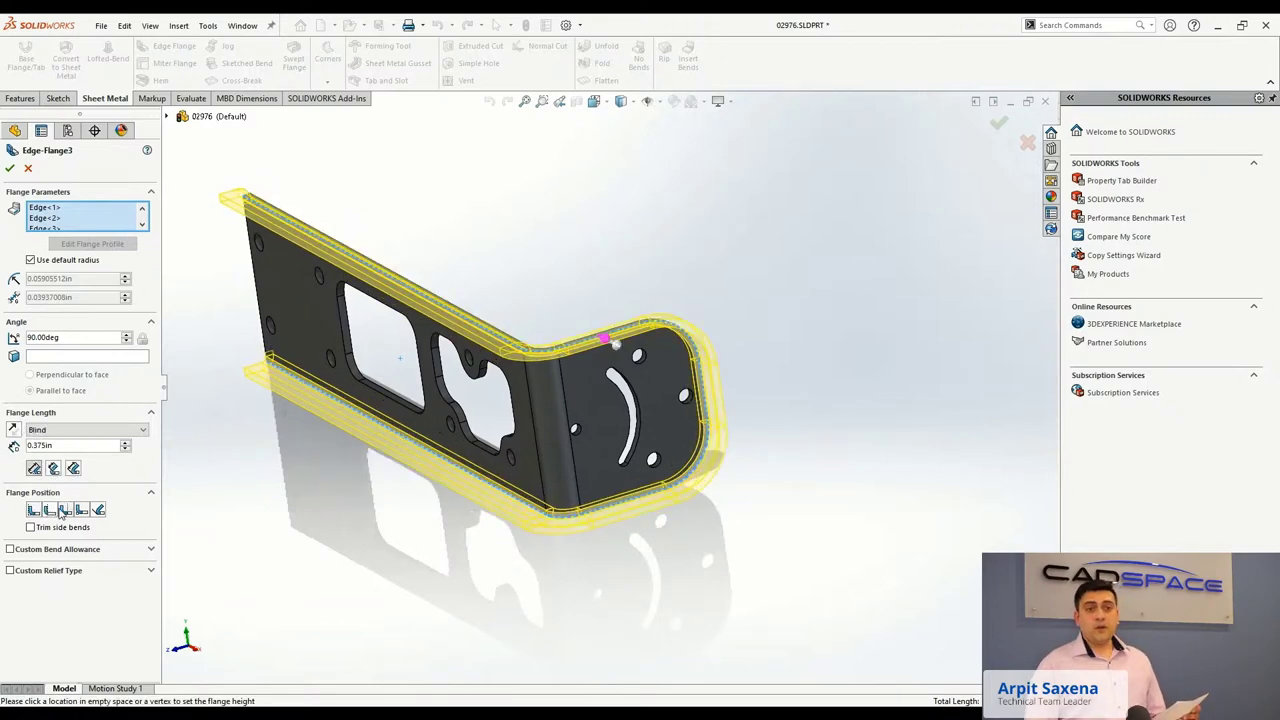
click(64, 511)
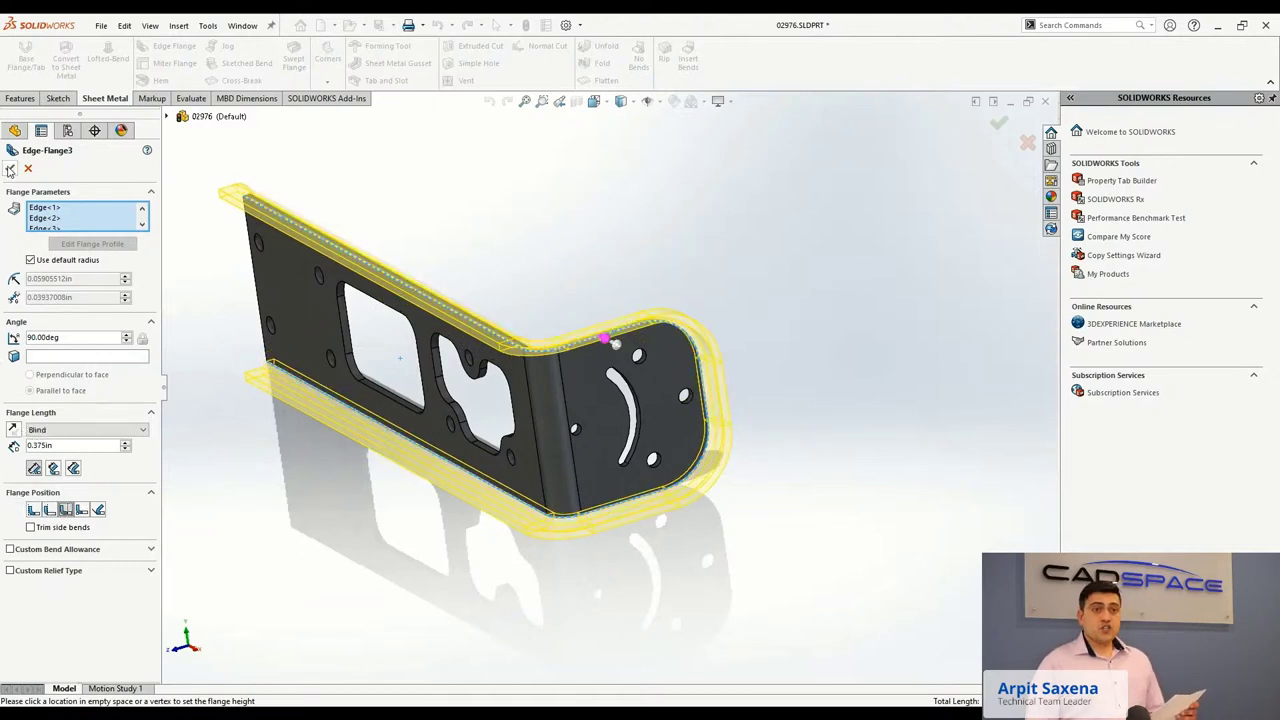
middle_drag(420, 260, 497, 269)
key(Return)
Orbit and zoom to inspect the finished flanges on bracket 02976.
middle_drag(536, 438, 560, 328)
scroll(562, 300, down, 3)
scroll(538, 255, down, 2)
scroll(538, 255, up, 3)
scroll(580, 344, up, 2)
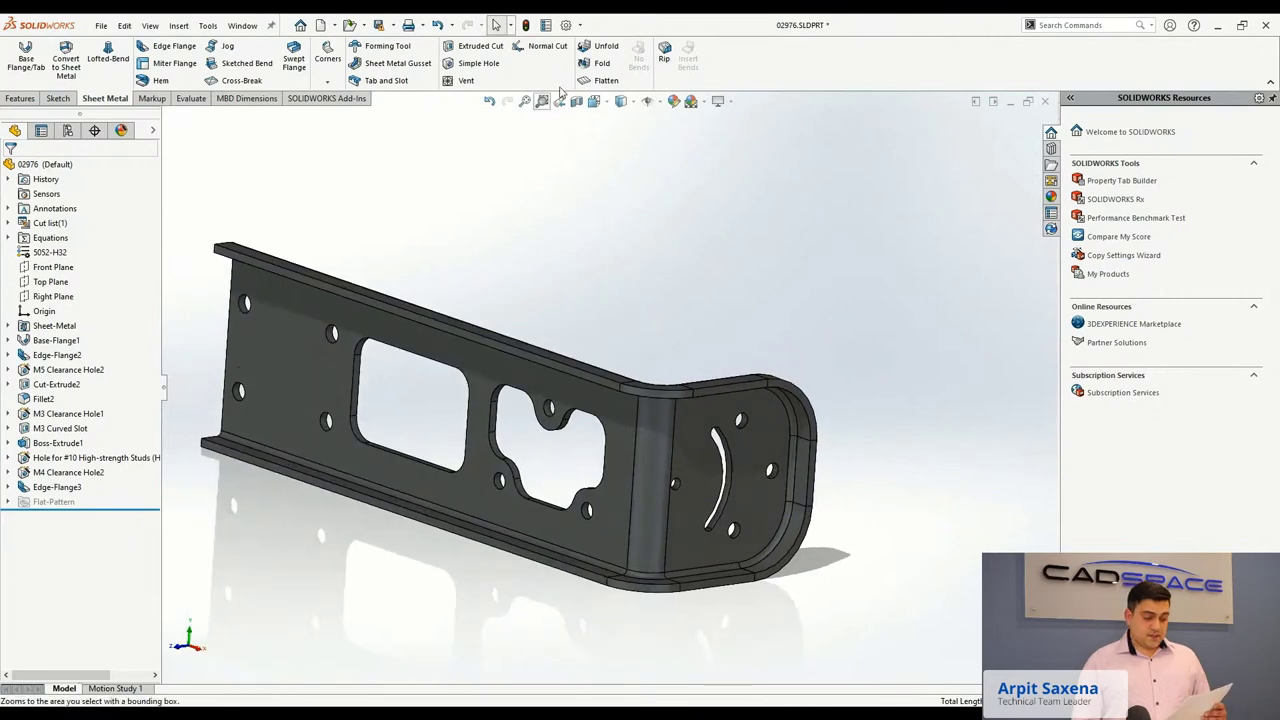
Flatten the 02976 bracket, view its flat pattern face-on, then switch documents with Ctrl+Tab.
click(598, 80)
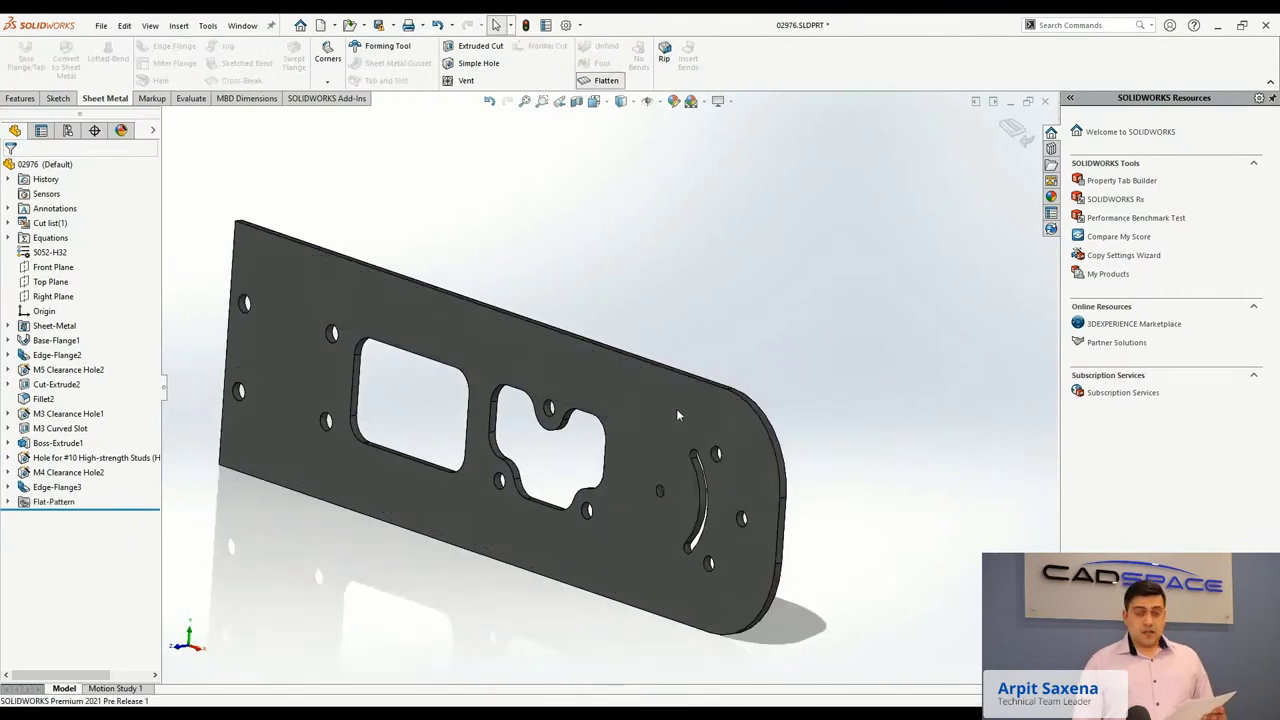
middle_drag(593, 455, 556, 415)
scroll(656, 453, up, 2)
scroll(556, 421, down, 3)
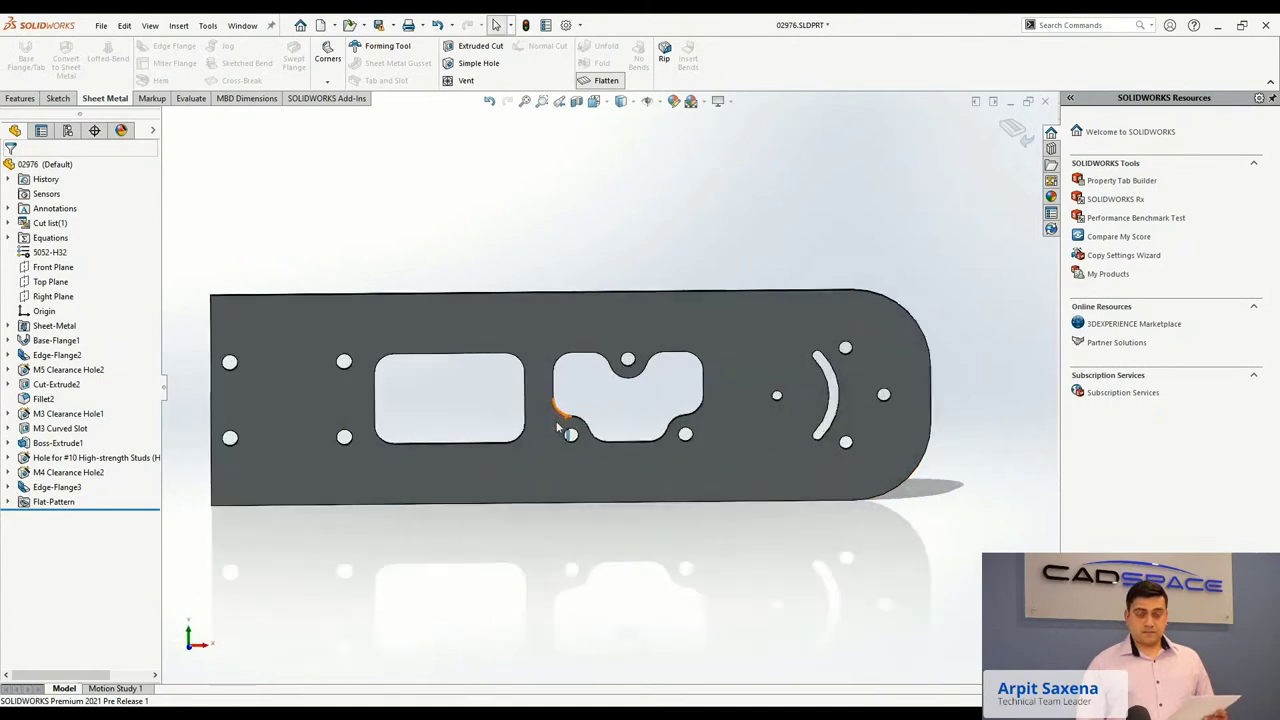
scroll(557, 427, up, 1)
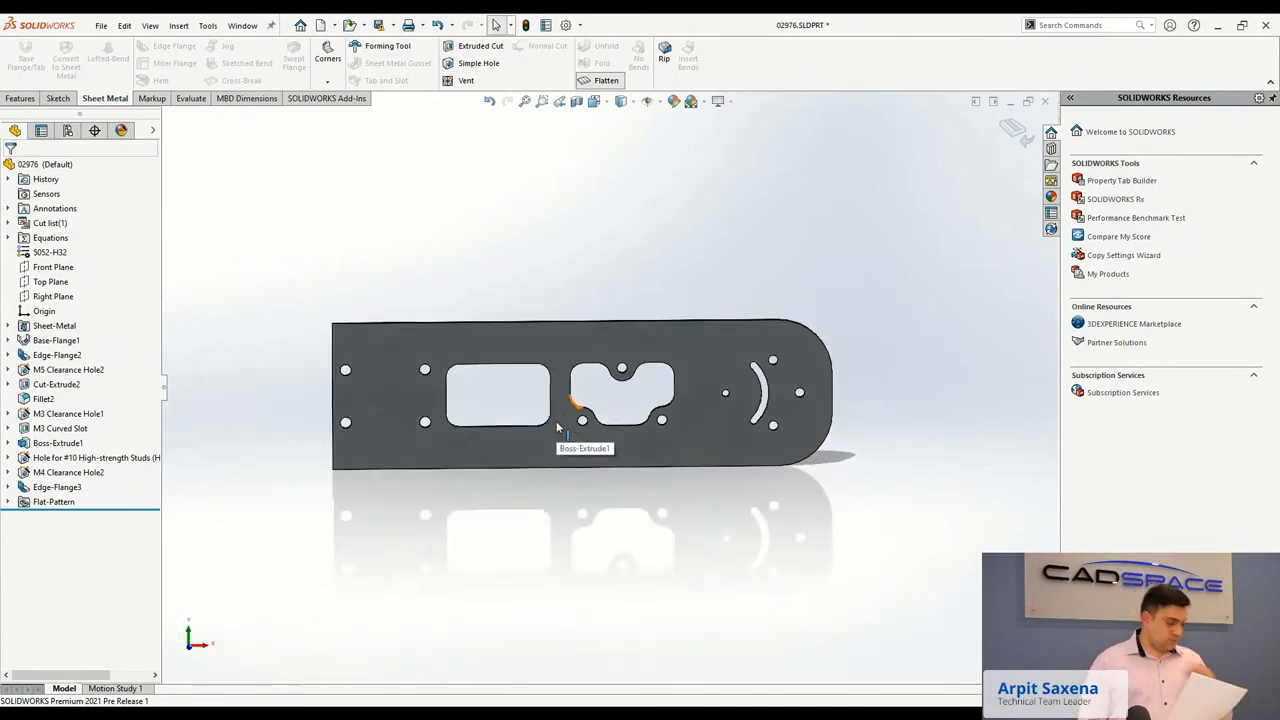
scroll(557, 427, up, 1)
scroll(558, 428, up, 2)
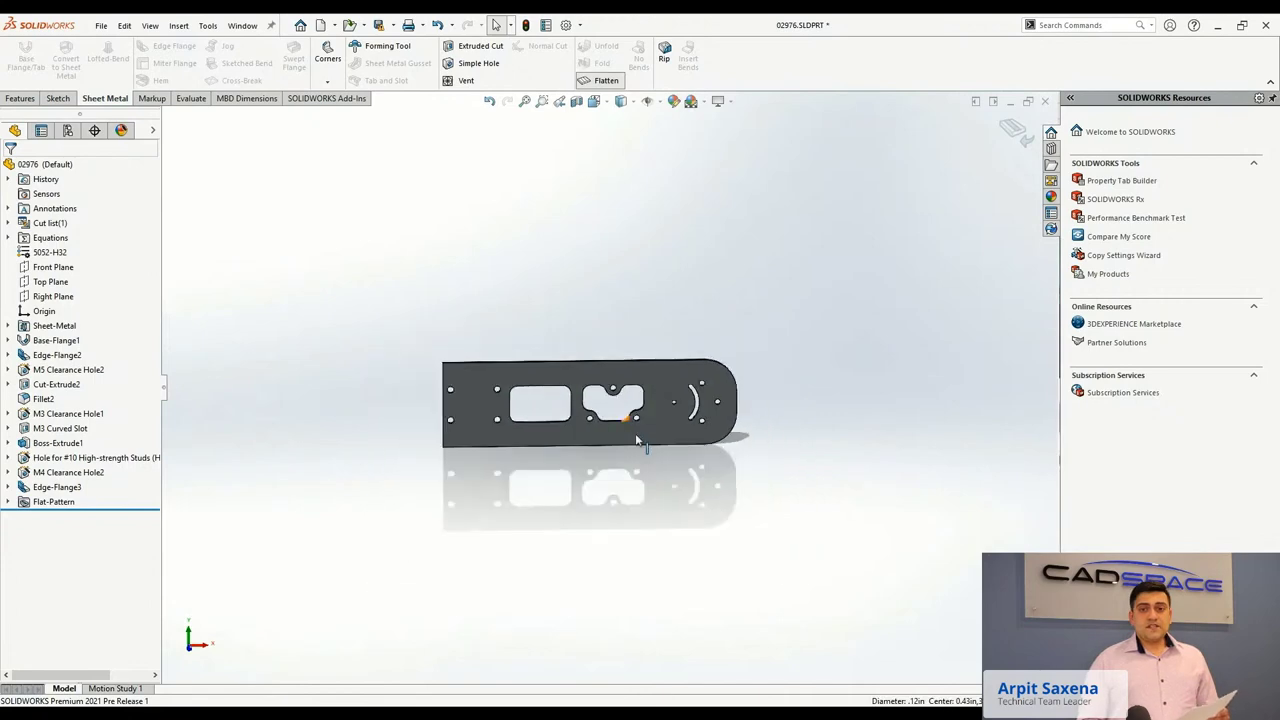
scroll(588, 404, down, 2)
key(ctrl+Tab)
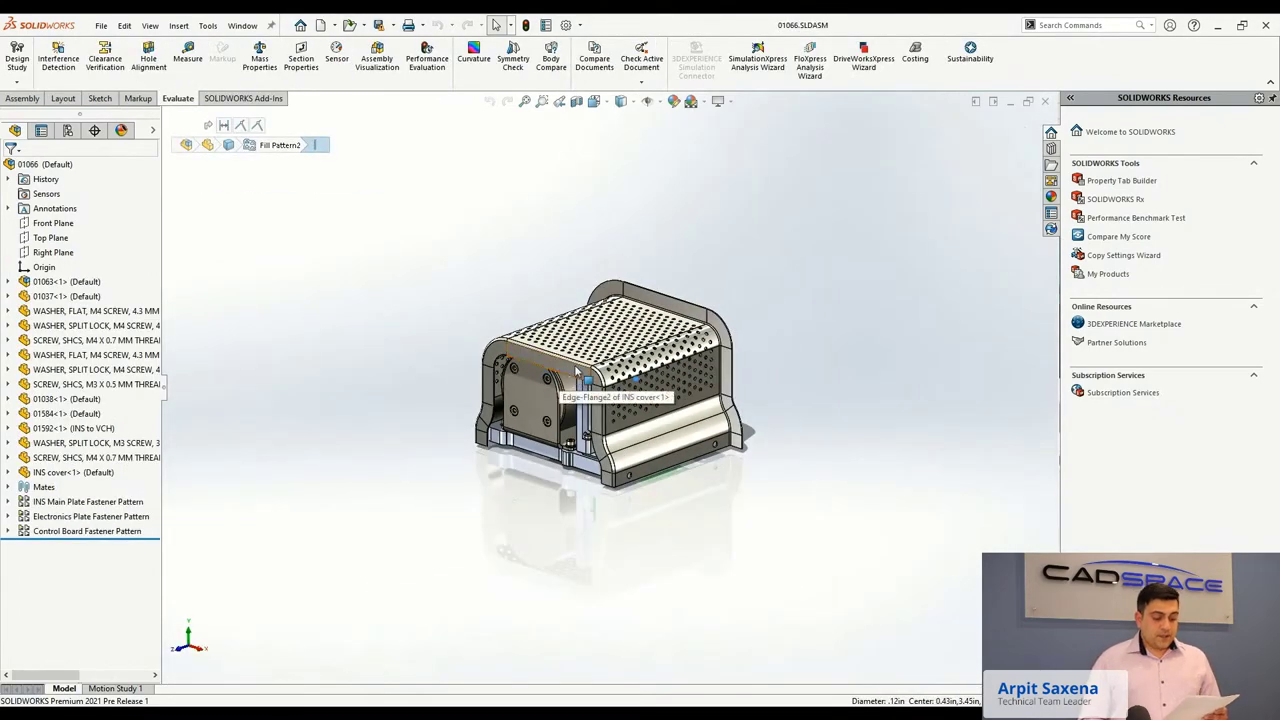
Edit the INS cover in context, flipping its edge flange inward at a 45° angle.
middle_drag(663, 350, 585, 343)
scroll(590, 345, down, 3)
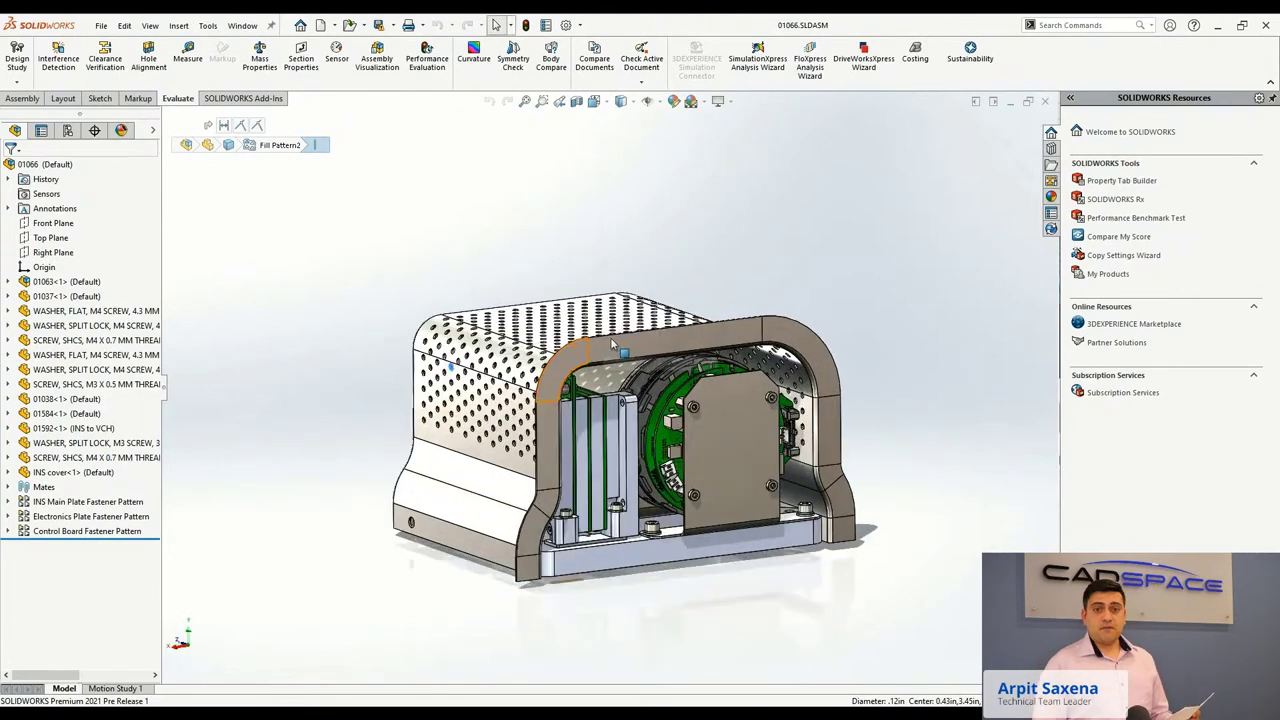
right_click(680, 350)
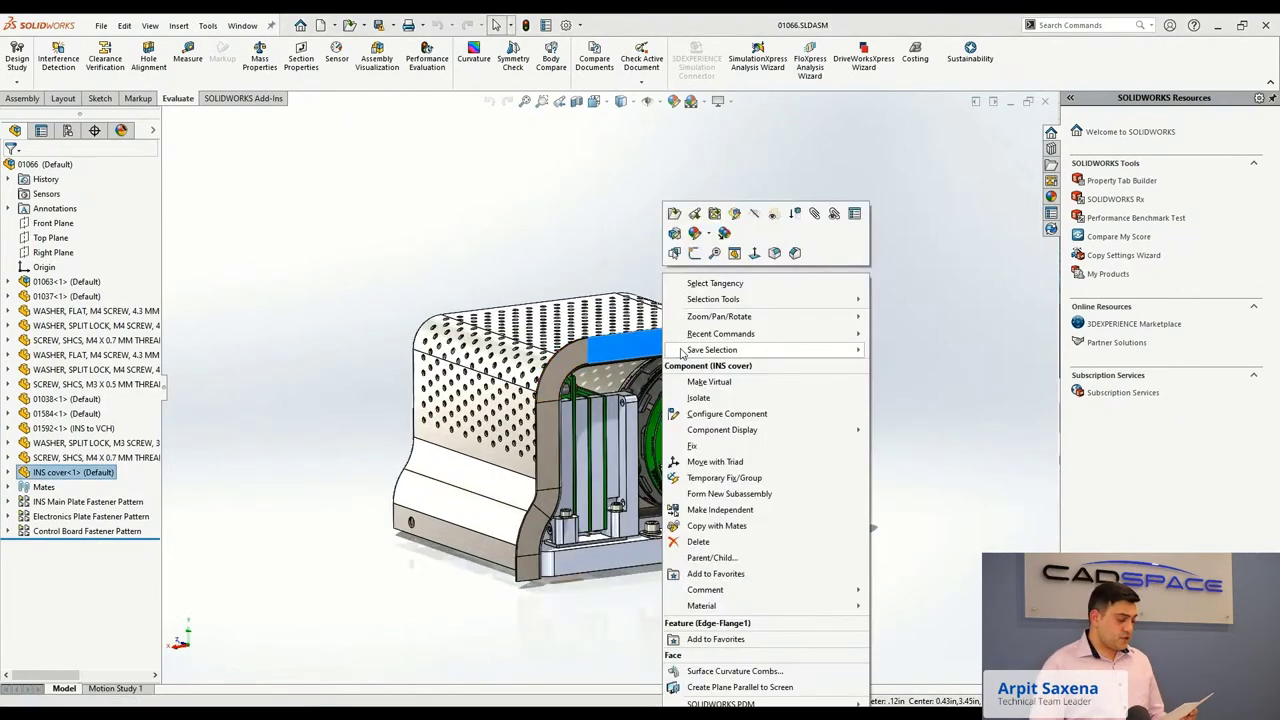
click(674, 232)
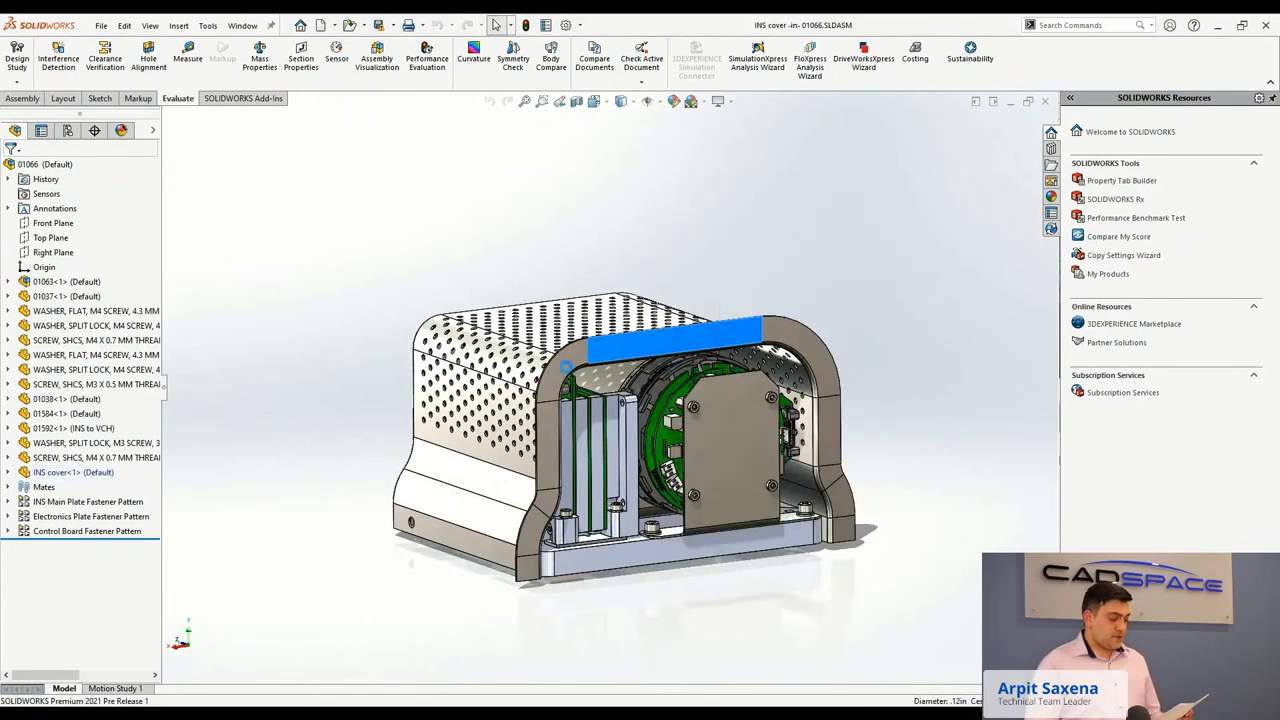
click(563, 539)
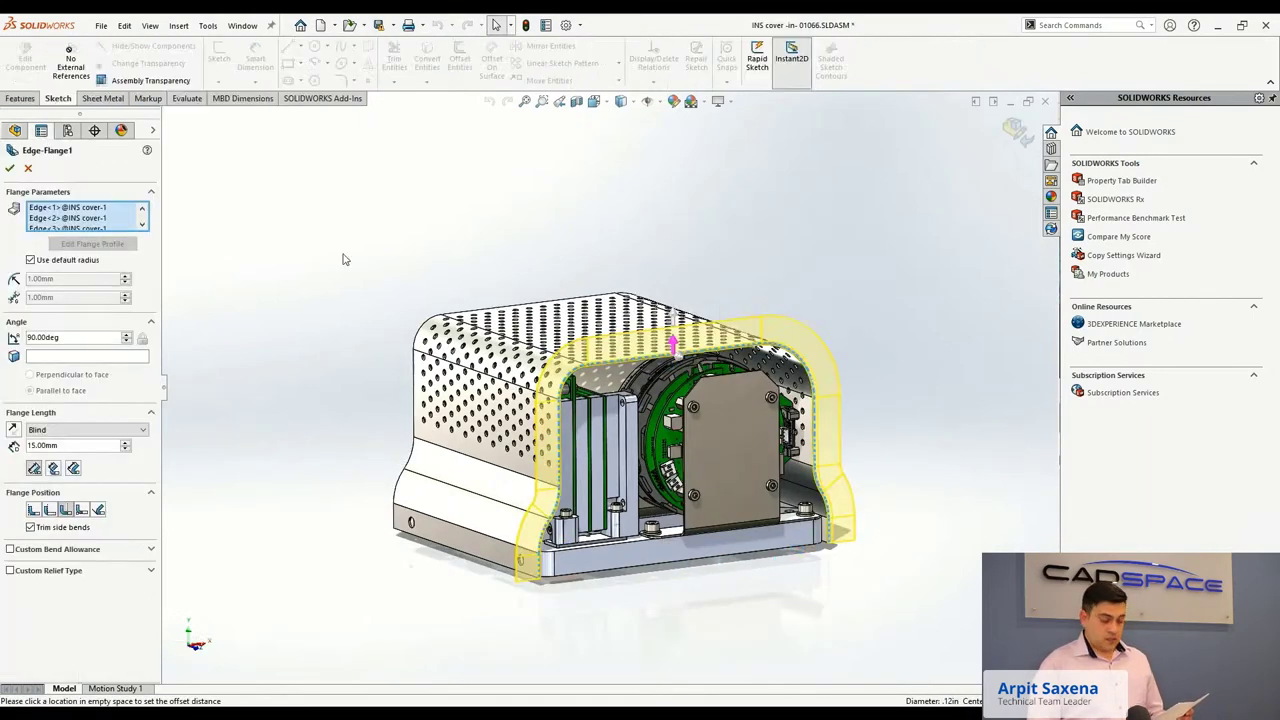
click(13, 430)
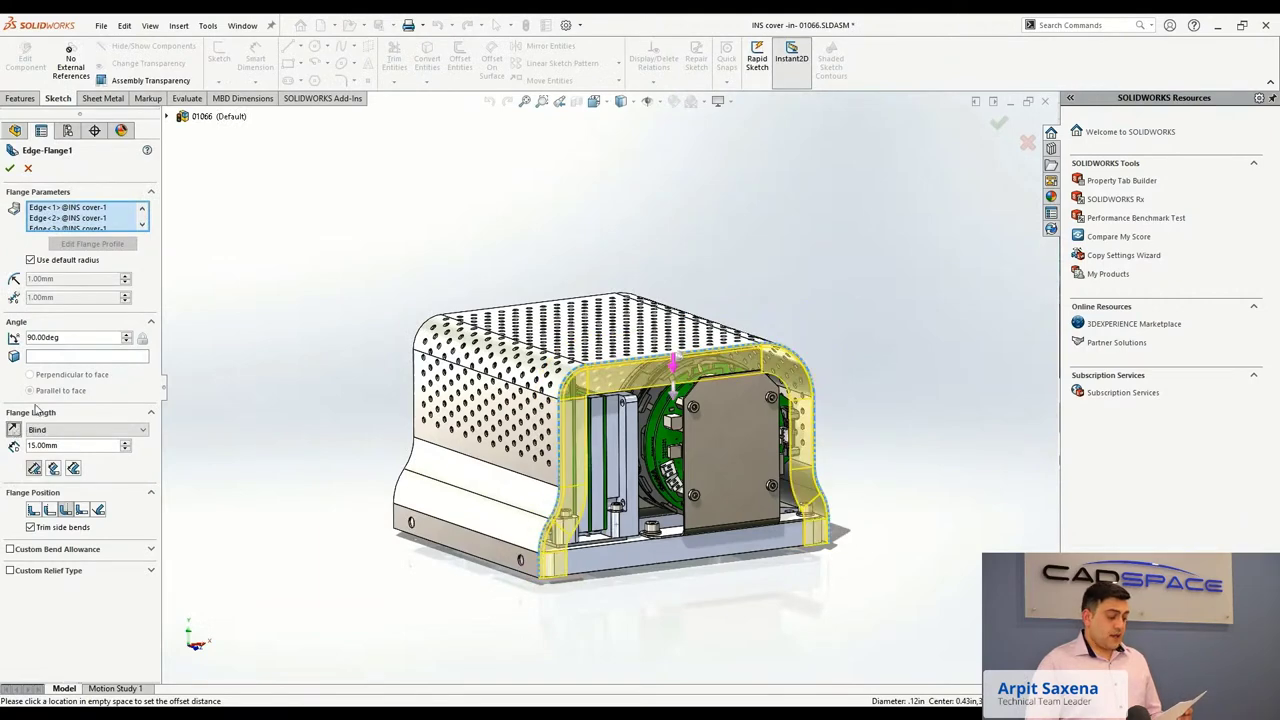
drag(69, 337, 31, 340)
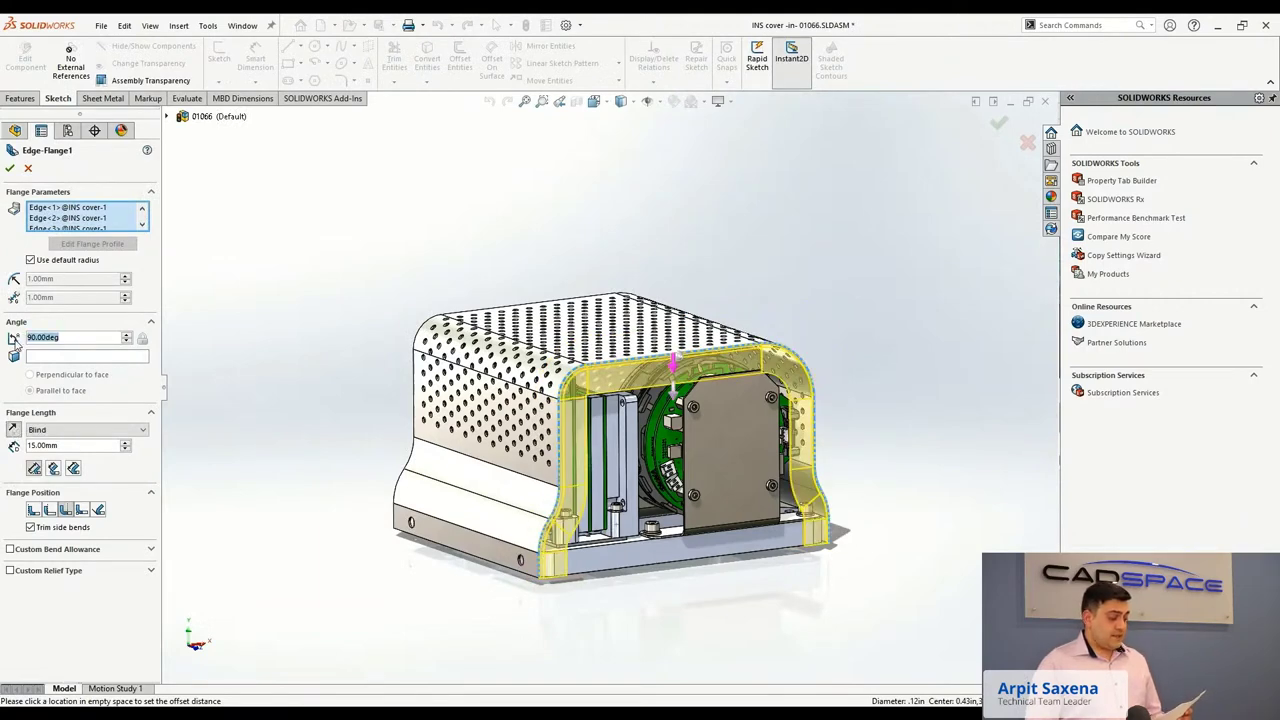
text(45)
key(Return)
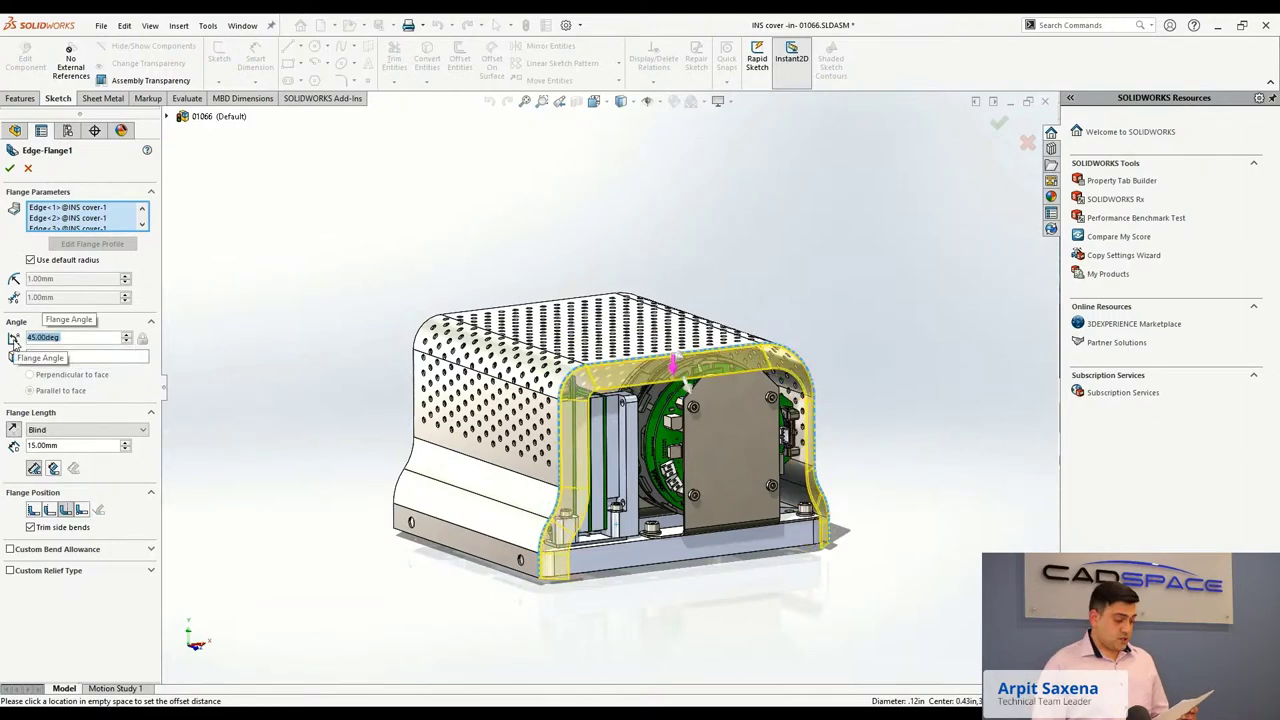
click(10, 168)
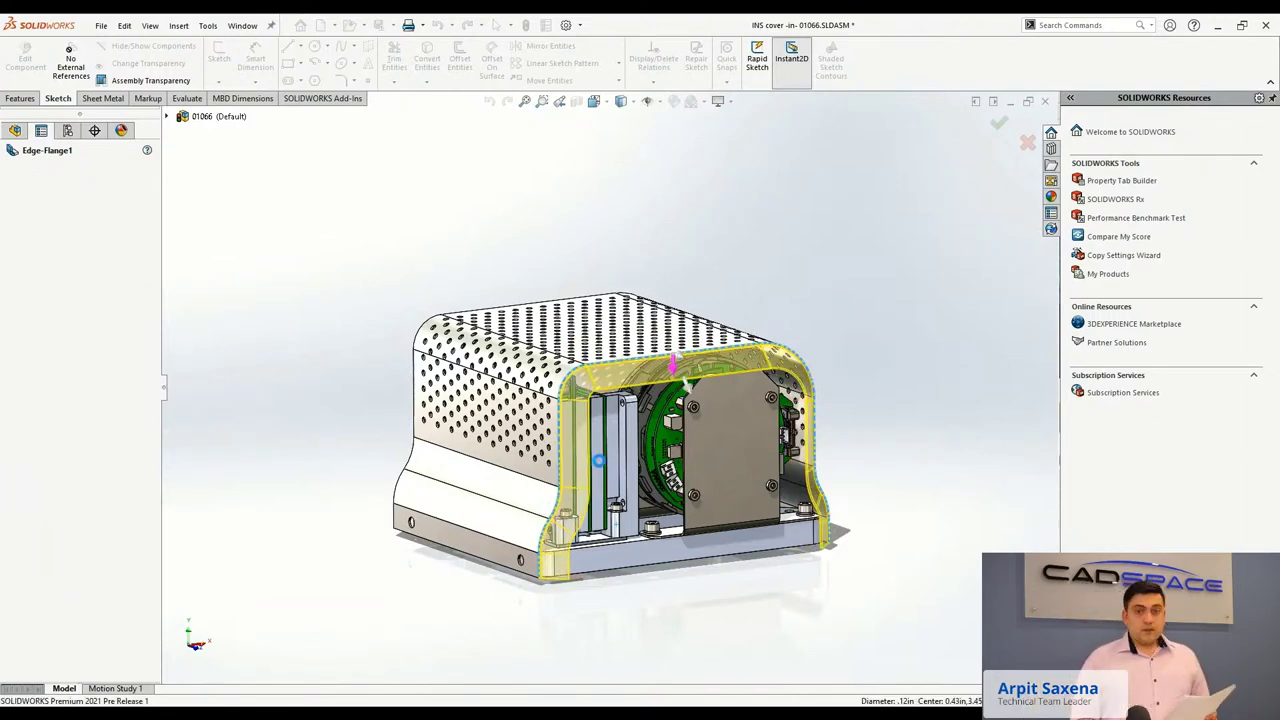
Flatten the perforated INS cover and orbit the enclosure to check it.
mouse_move(606, 465)
middle_down()
mouse_move(590, 405)
mouse_move(635, 440)
mouse_move(540, 420)
middle_up()
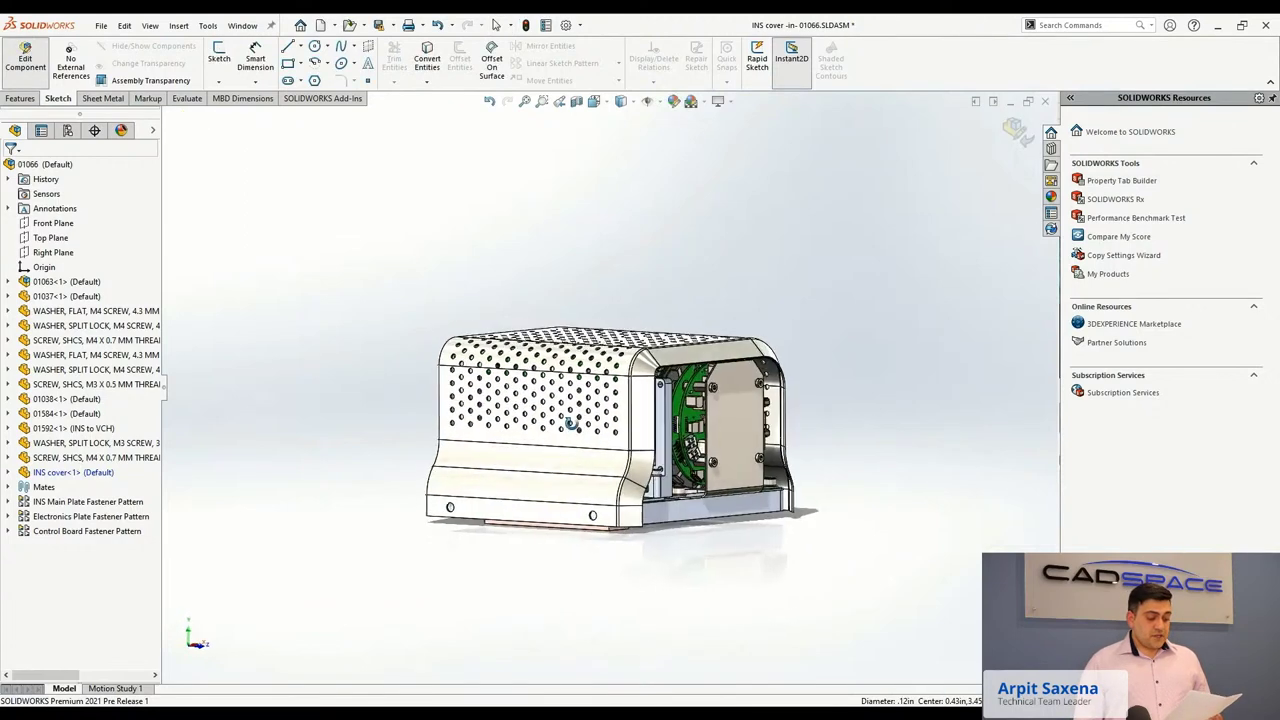
click(104, 98)
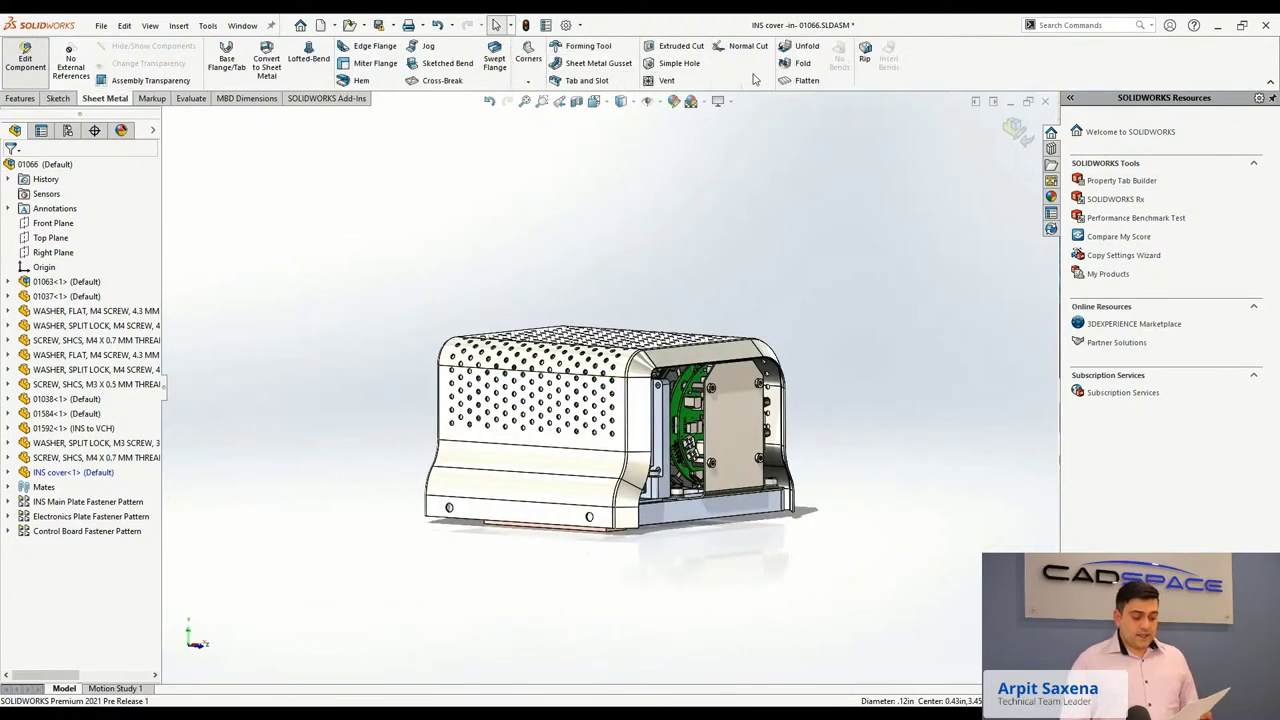
click(790, 80)
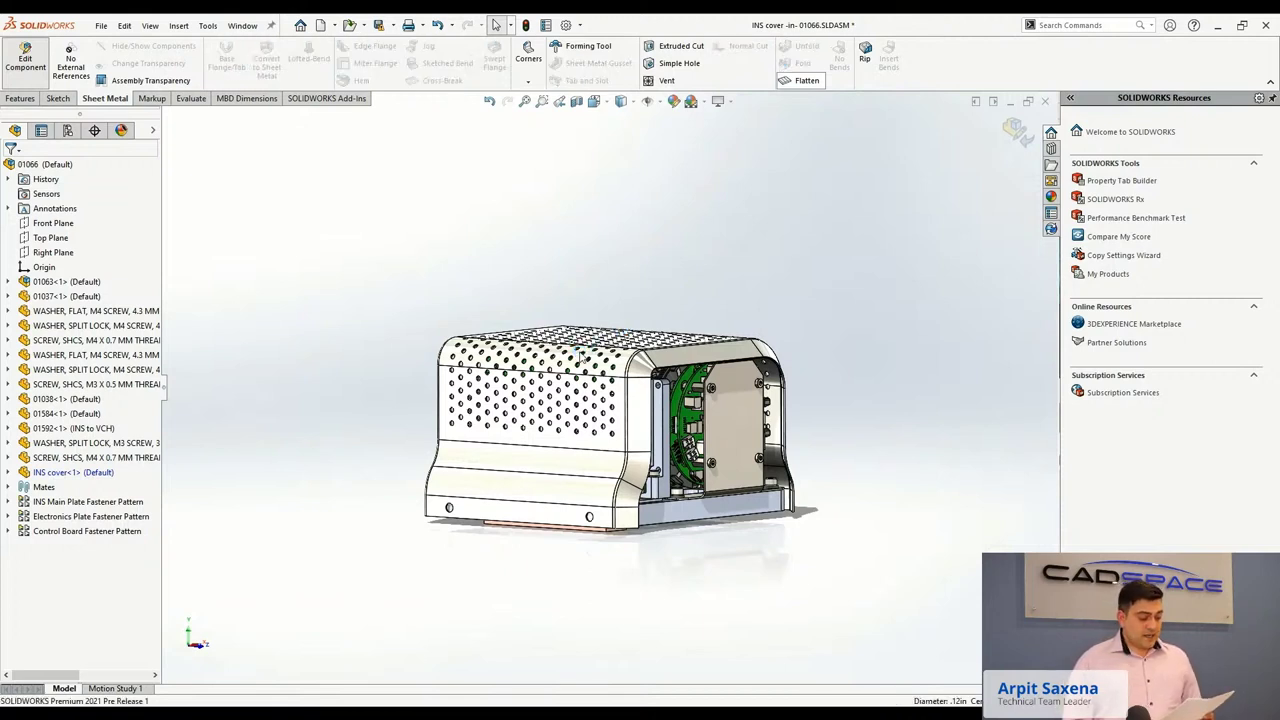
middle_drag(579, 351, 567, 380)
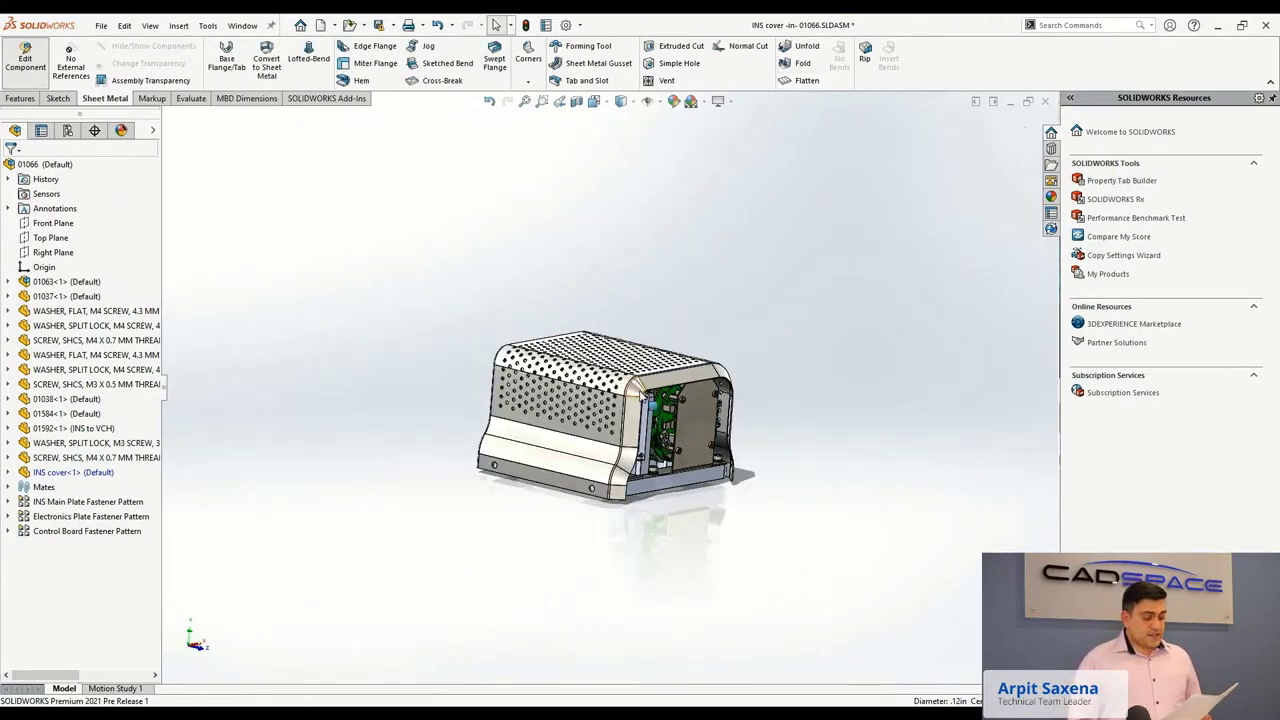
middle_drag(637, 393, 603, 356)
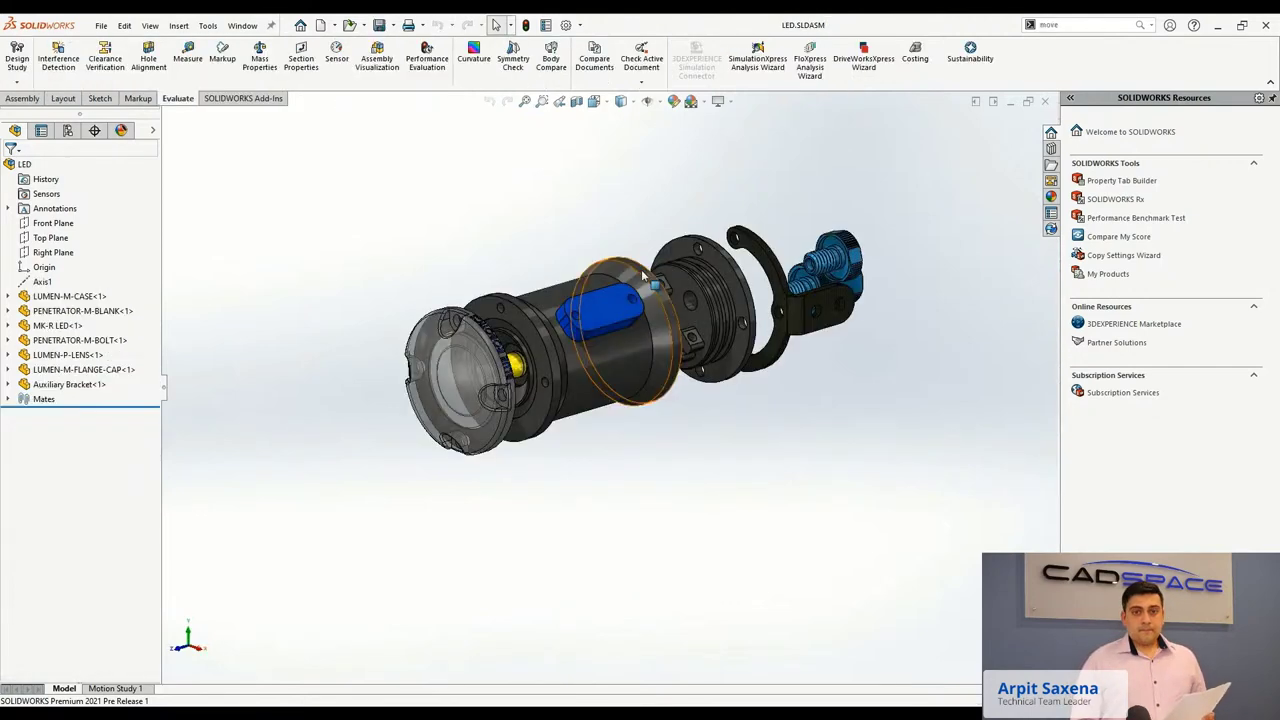
Zoom and pan around the LED assembly, fit it with F, and start Save As.
scroll(524, 391, down, 5)
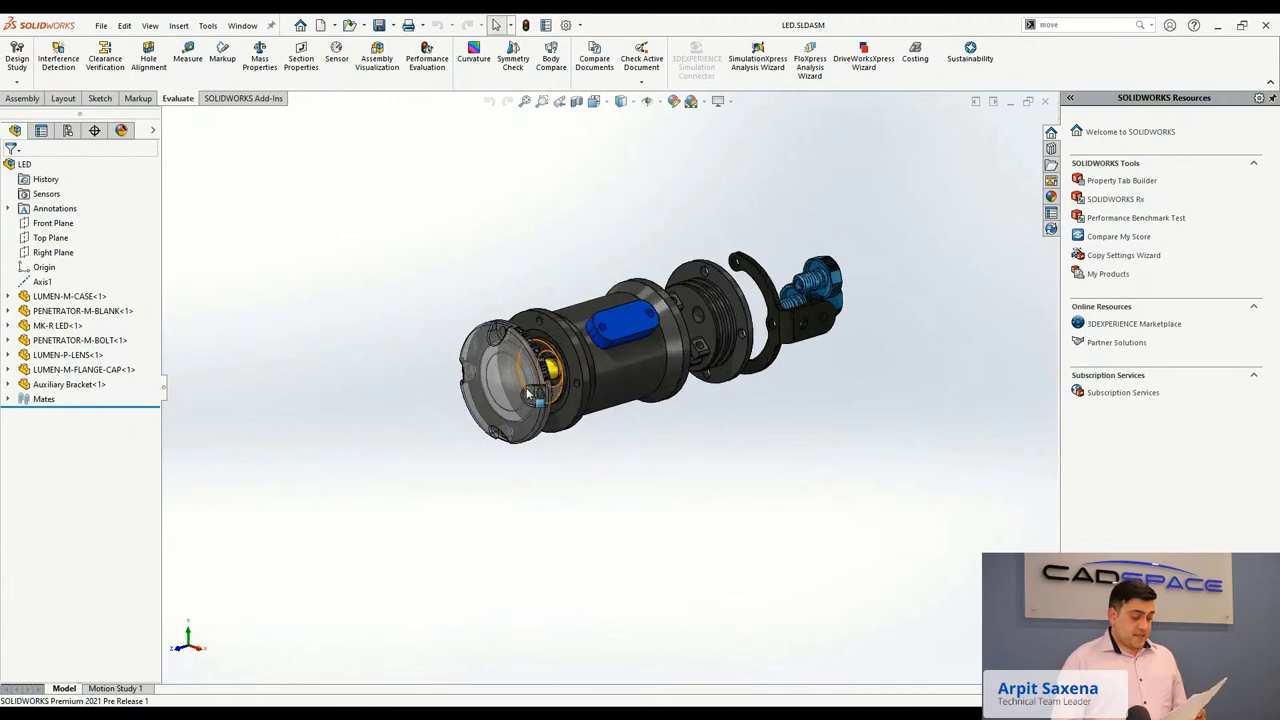
scroll(675, 375, down, 2)
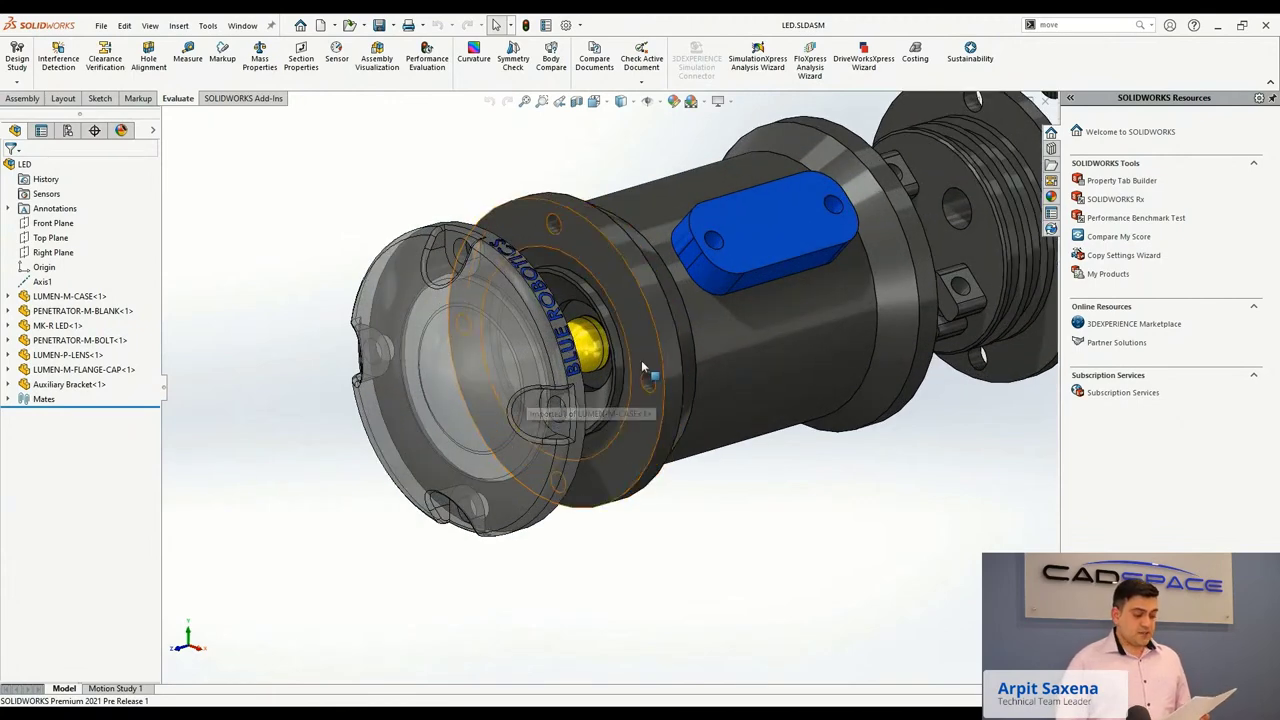
ctrl+middle_drag(630, 362, 460, 394)
key(f)
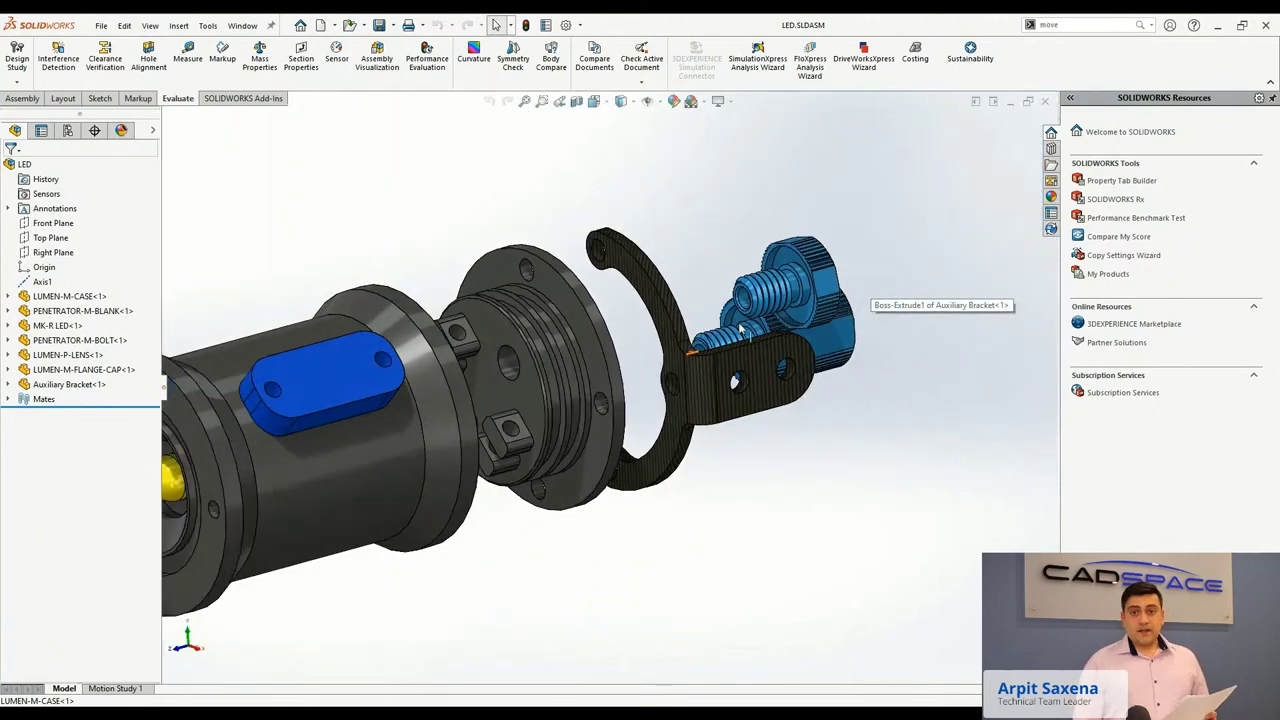
right_click(442, 198)
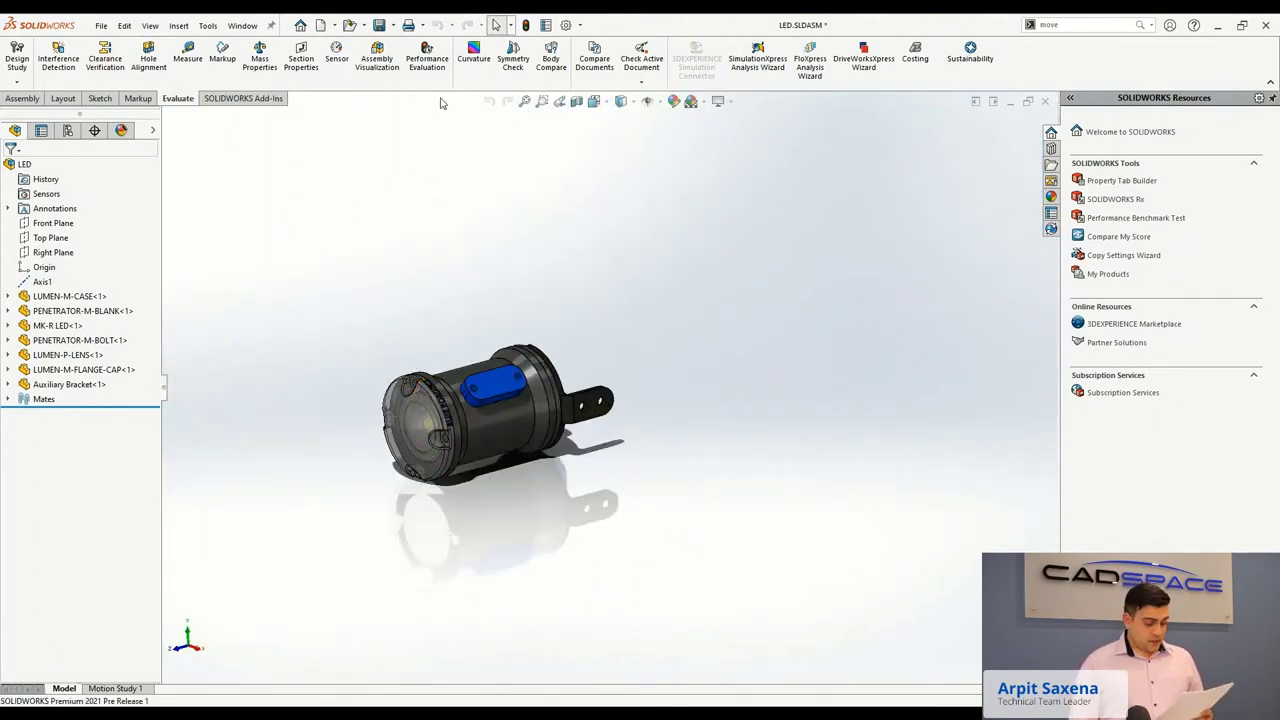
click(393, 25)
click(400, 48)
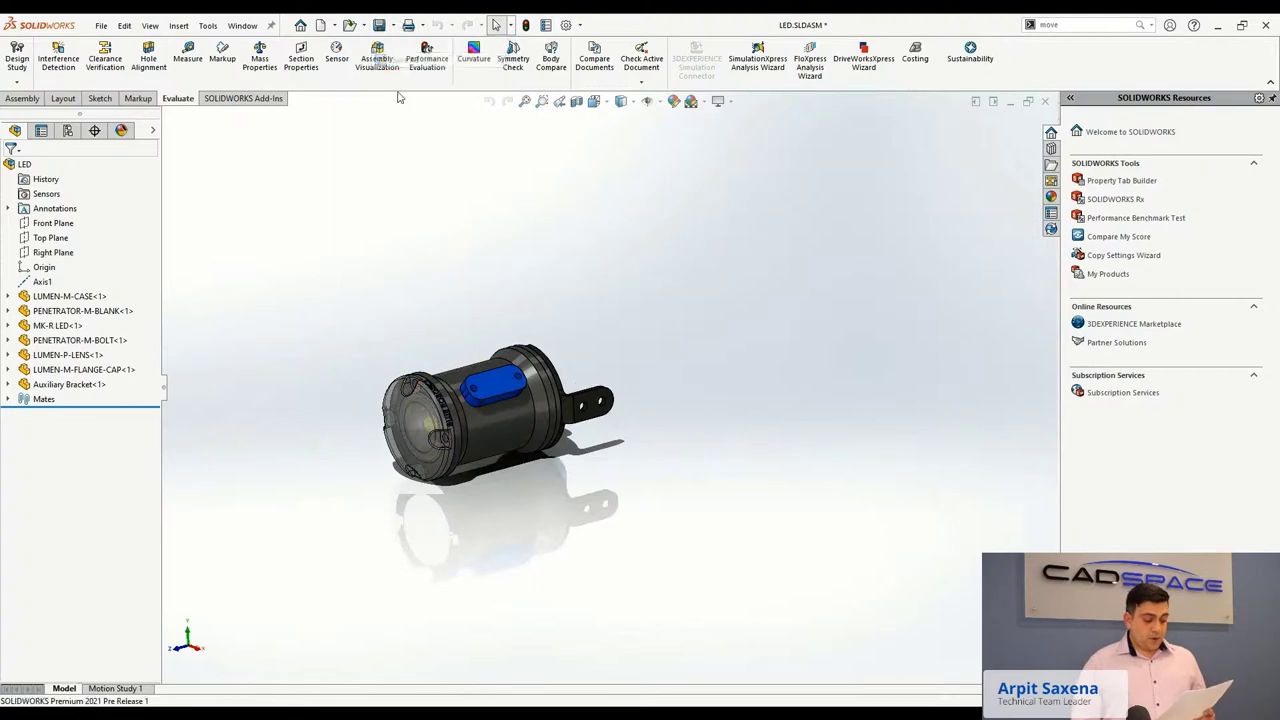
Save the LED assembly as LED.3MF (3D Manufacturing Format) including materials and appearances.
click(120, 356)
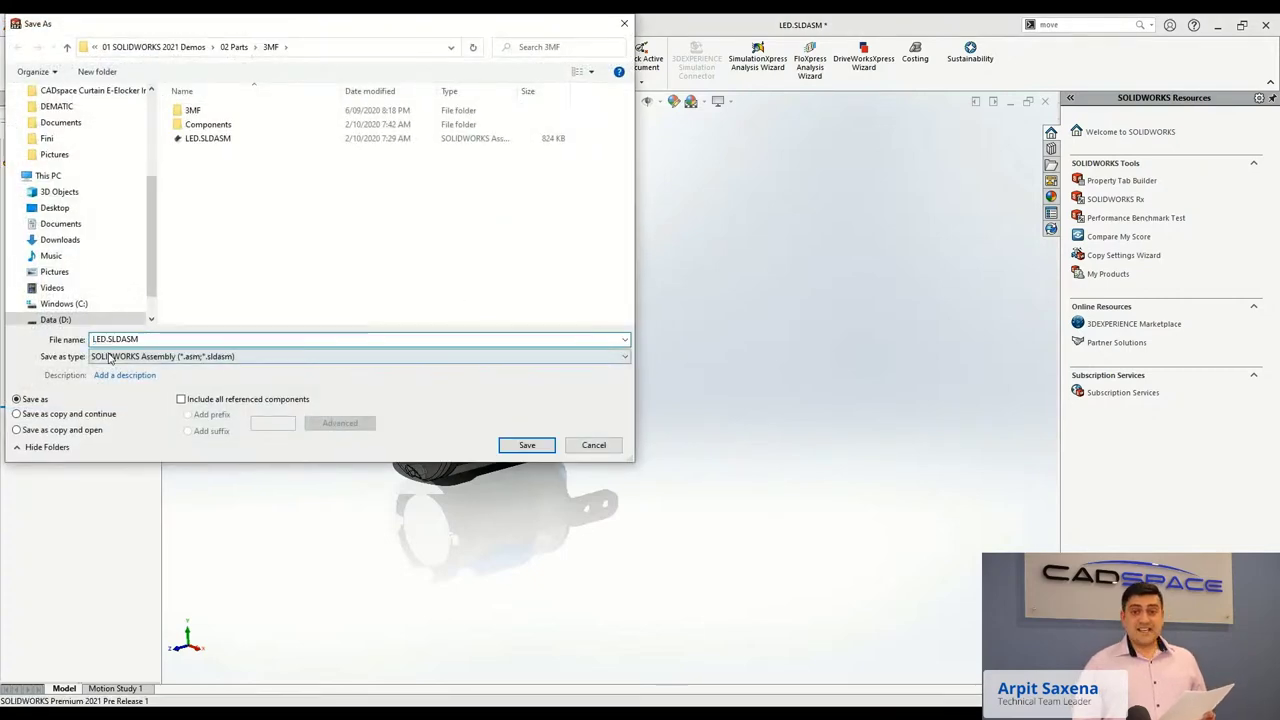
click(120, 390)
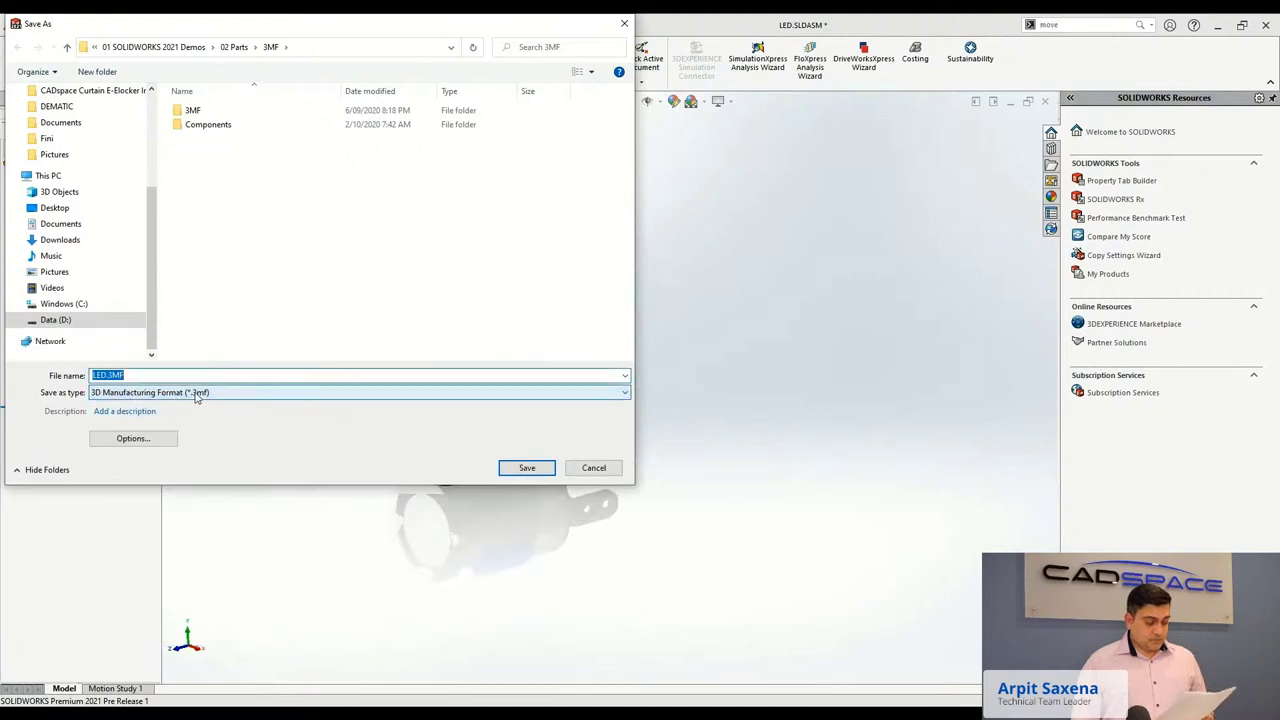
click(131, 438)
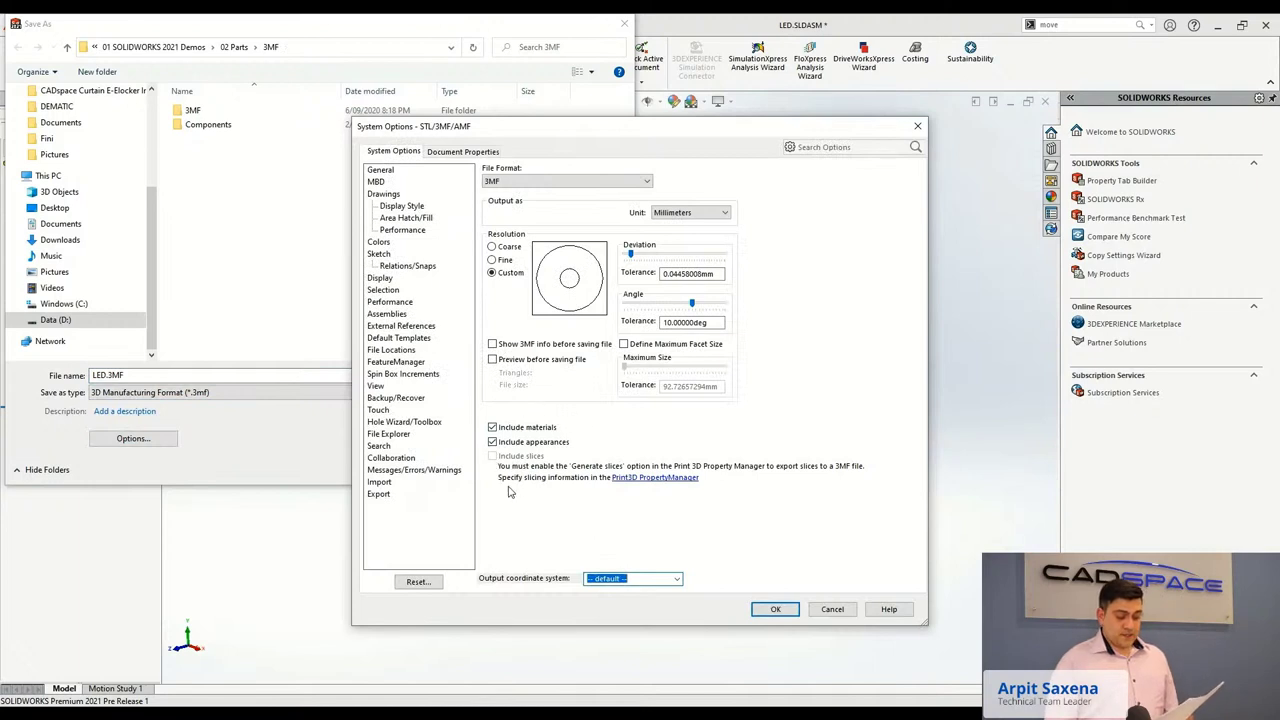
click(772, 610)
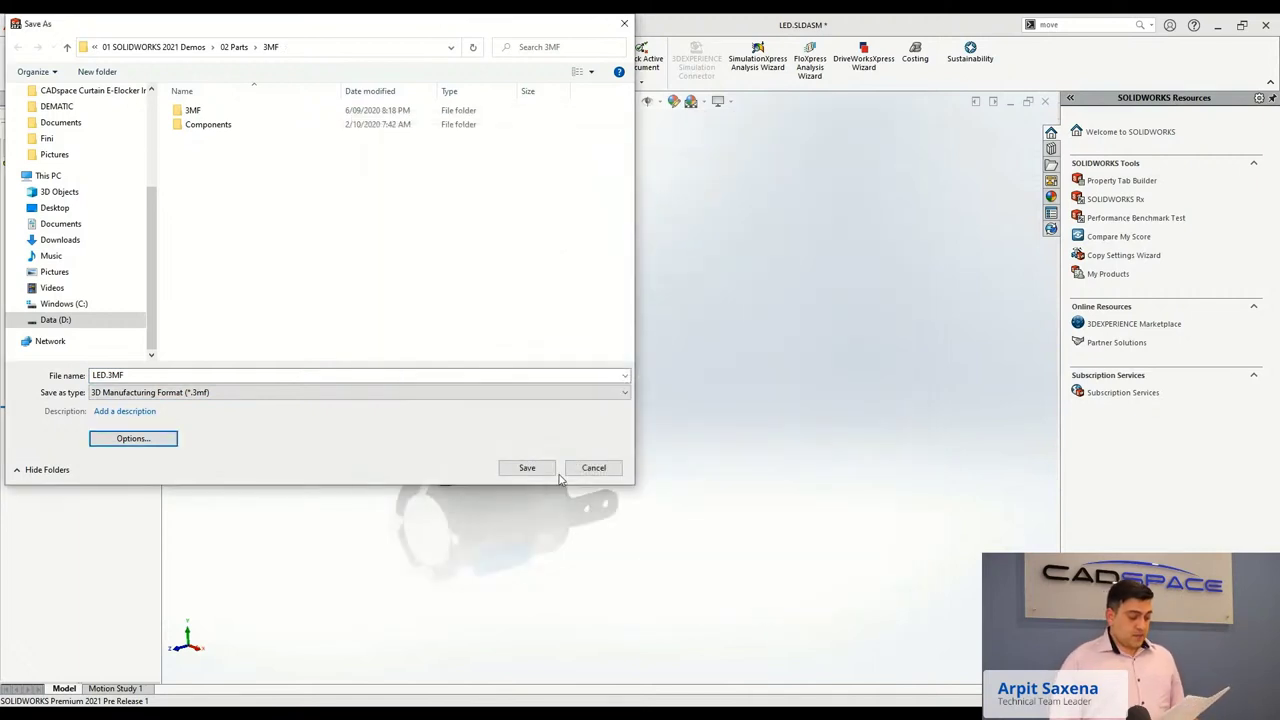
click(536, 474)
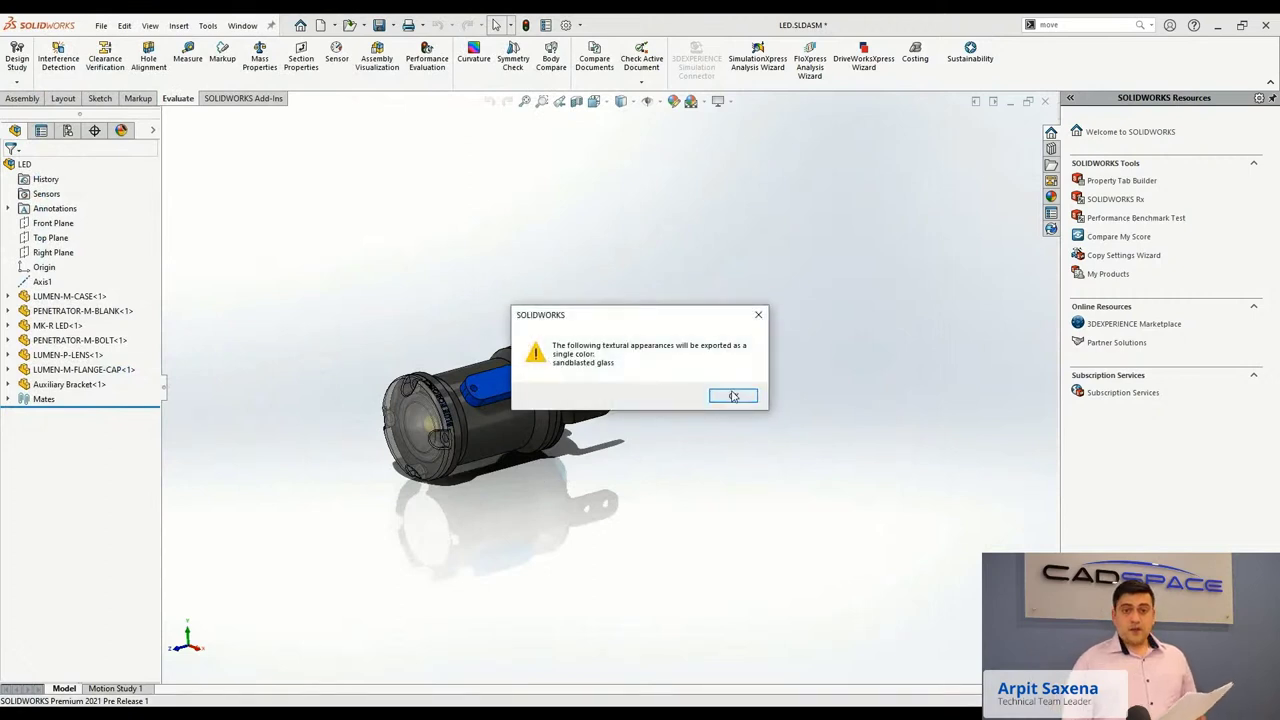
click(733, 395)
key(ctrl+7)
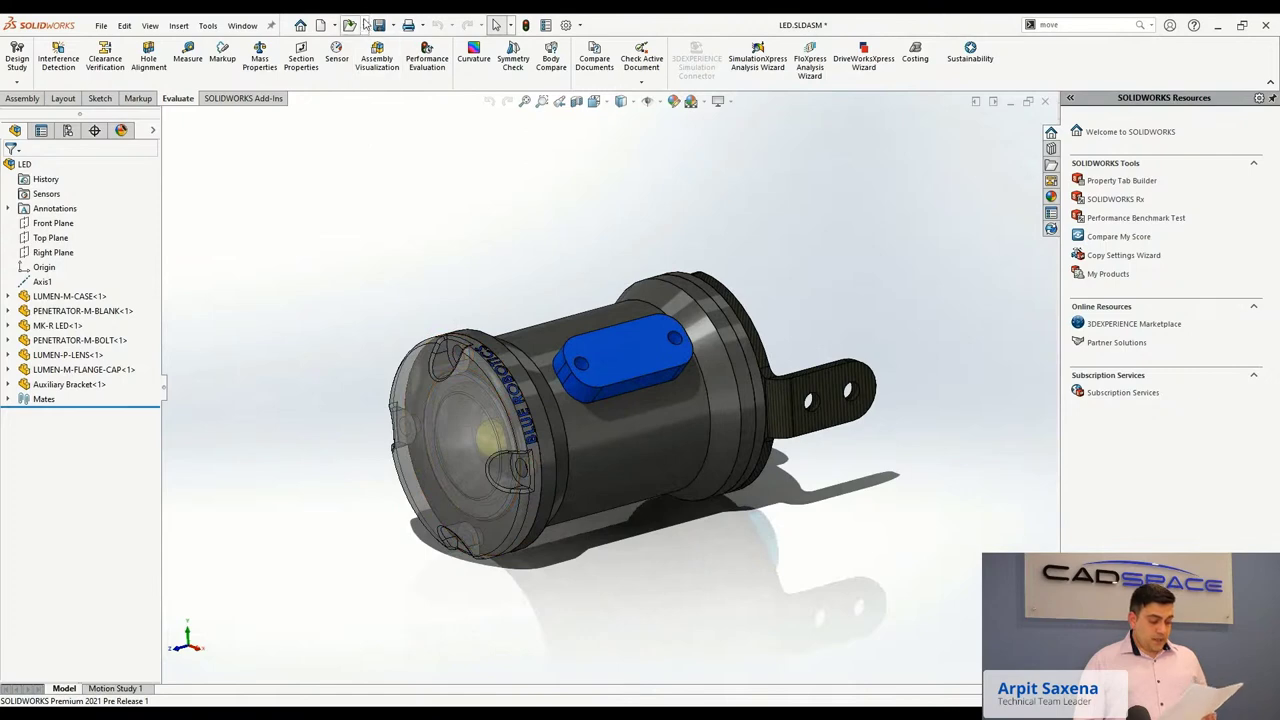
Open the exported LED.3MF file and orbit the imported LED1 assembly.
click(349, 25)
click(571, 250)
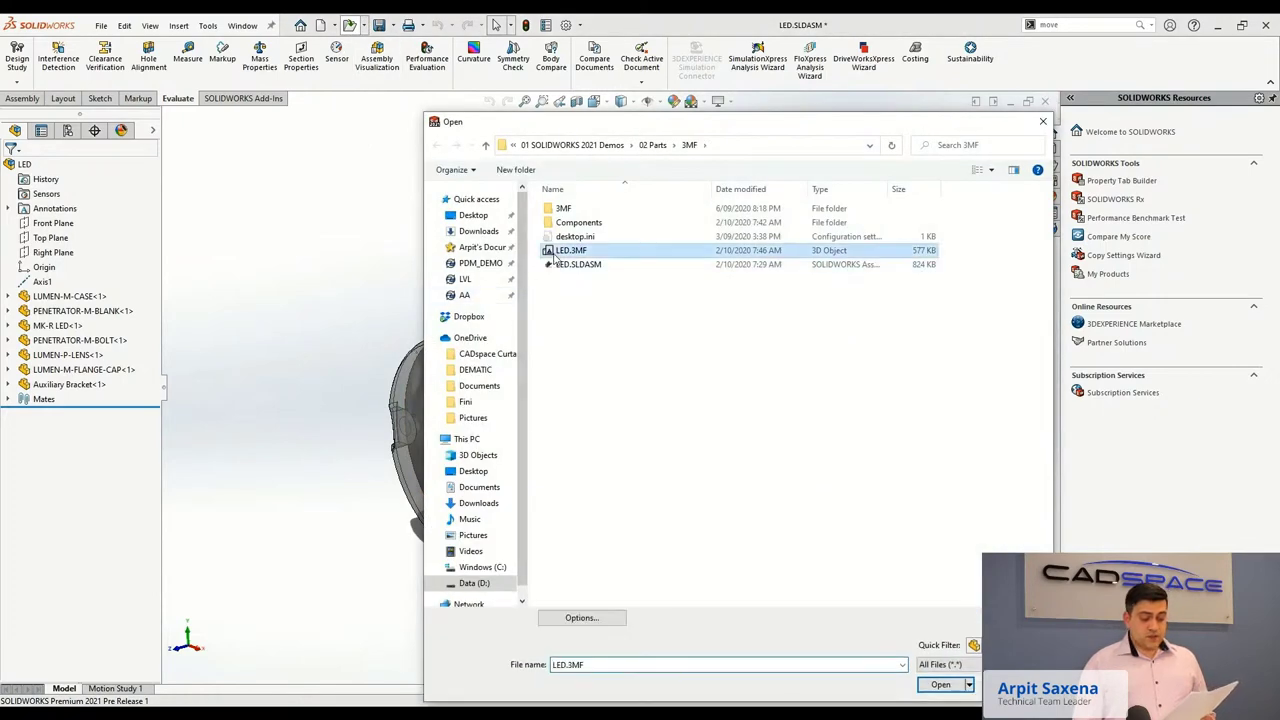
click(937, 685)
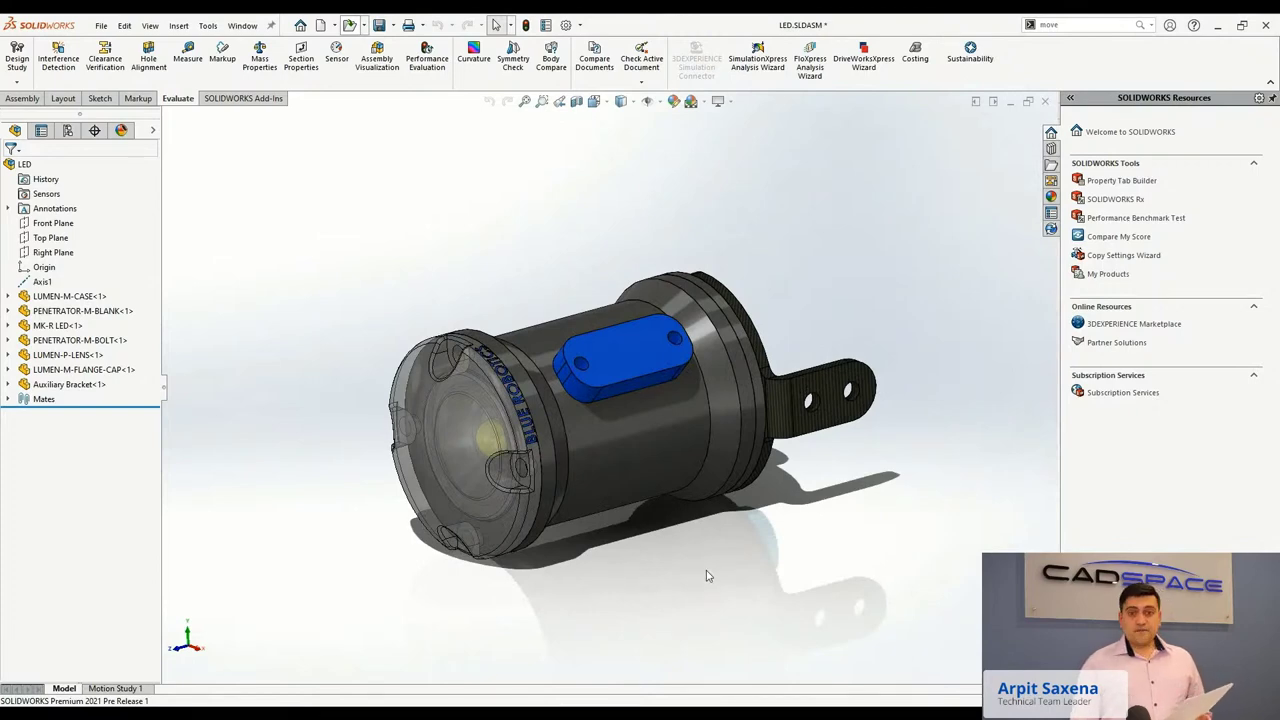
right_click(386, 428)
middle_drag(386, 428, 388, 405)
Move the LUMEN-P-LENS component out of the case with Move with Triad.
click(373, 402)
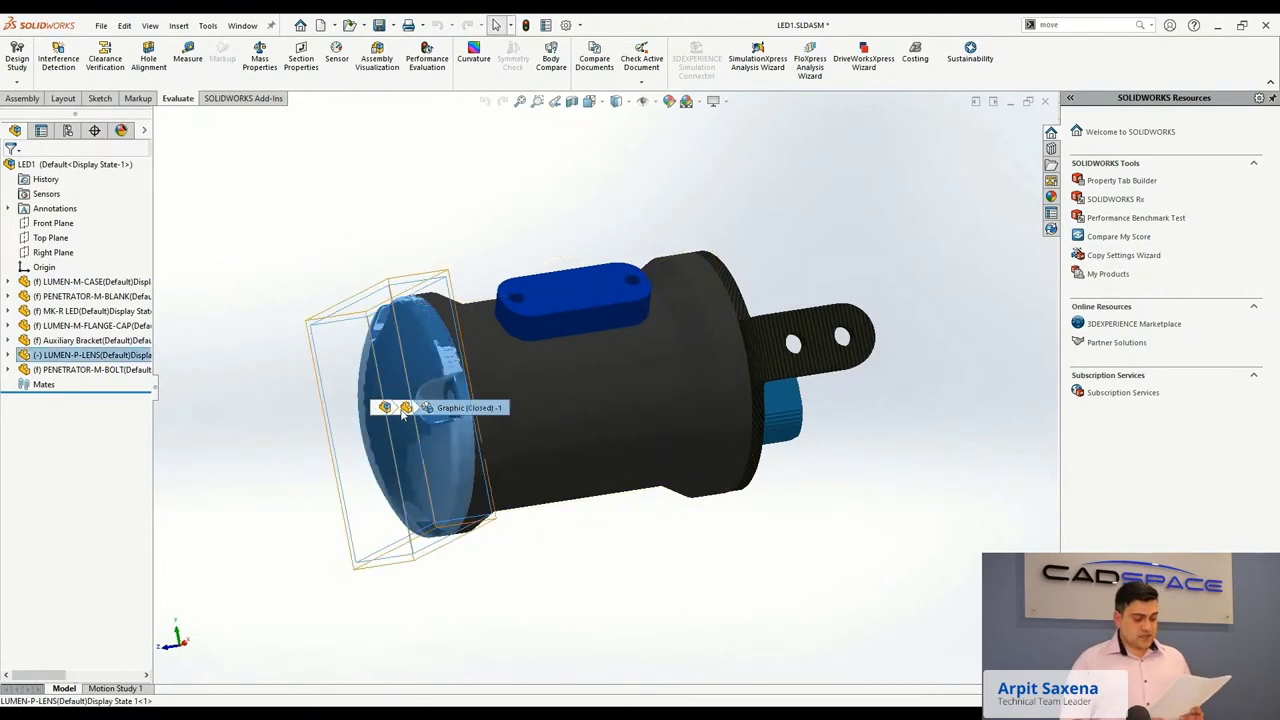
right_click(405, 408)
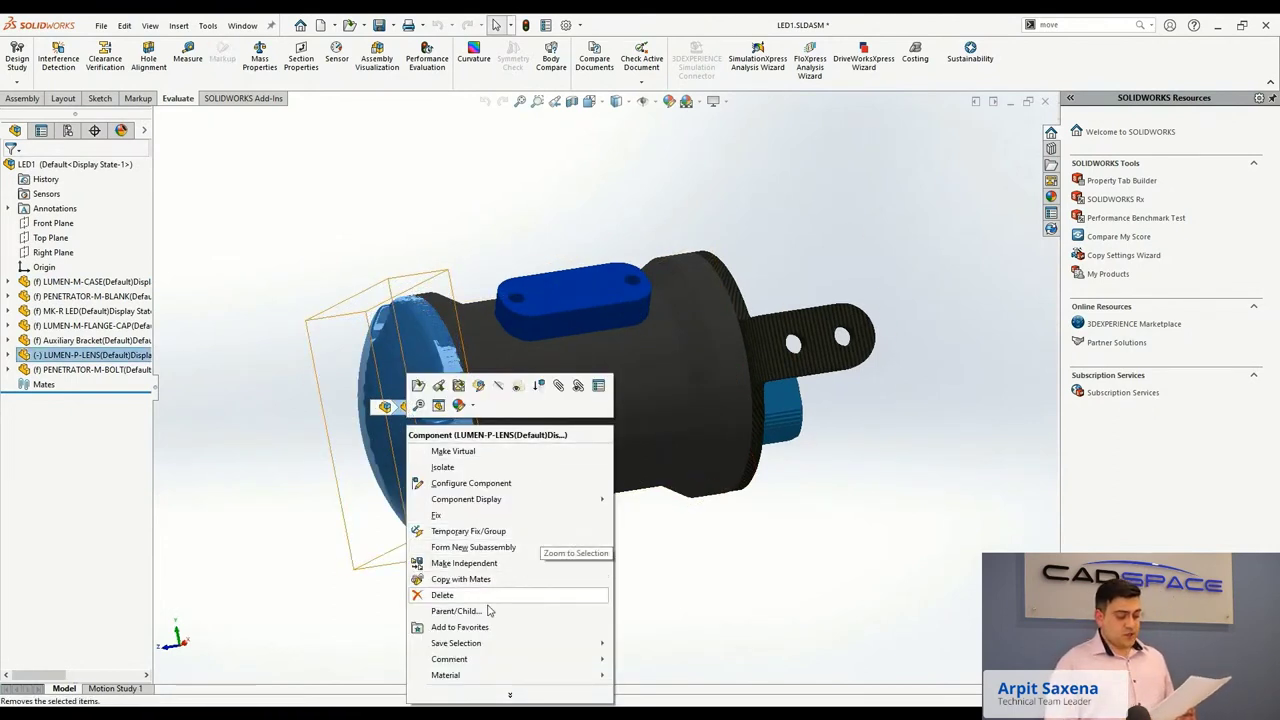
click(472, 699)
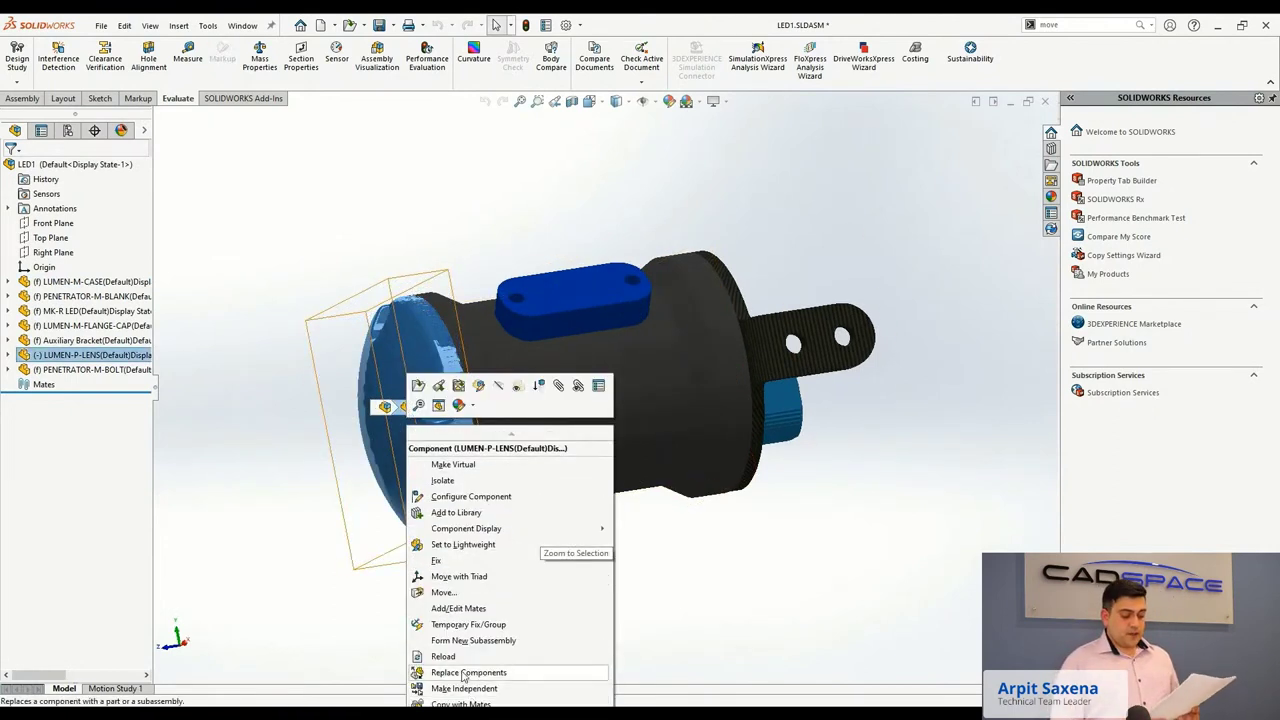
click(421, 571)
drag(352, 432, 225, 440)
middle_drag(225, 440, 449, 480)
Zoom and orbit around the separated lens and case, then view the transfer cart frame.
scroll(790, 355, down, 5)
scroll(597, 390, up, 5)
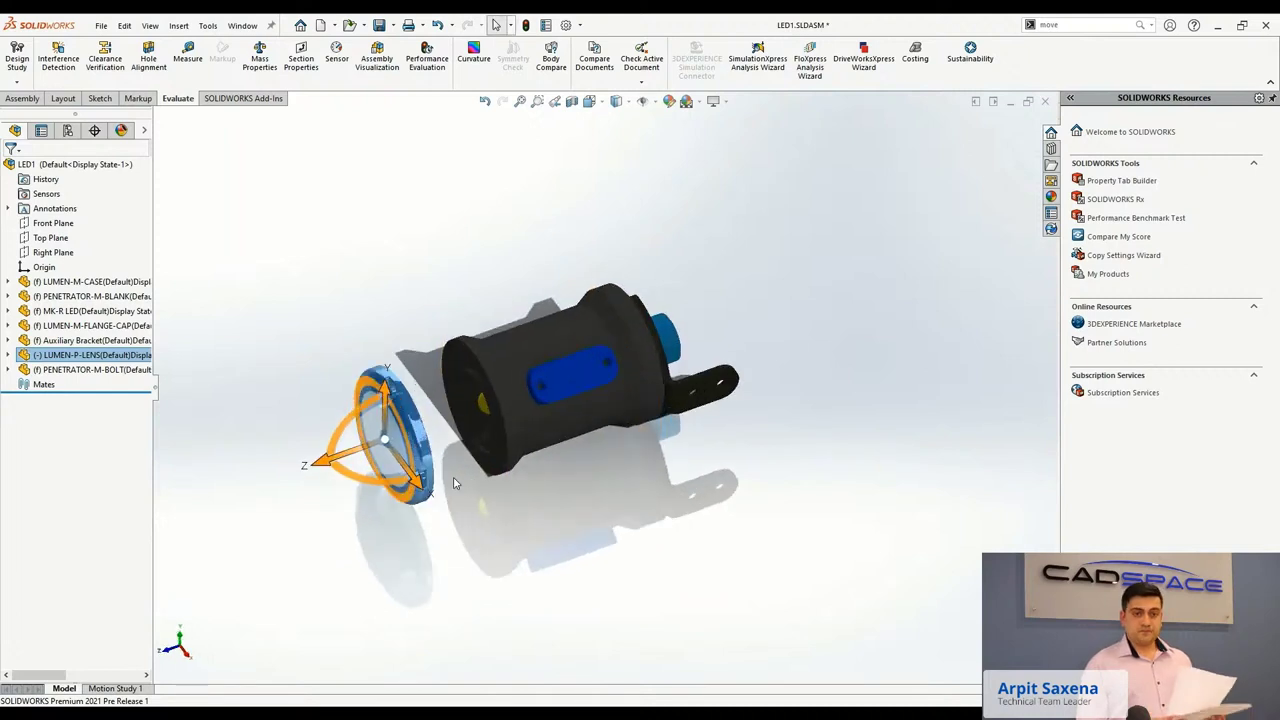
scroll(453, 484, down, 3)
click(521, 540)
middle_drag(521, 540, 731, 448)
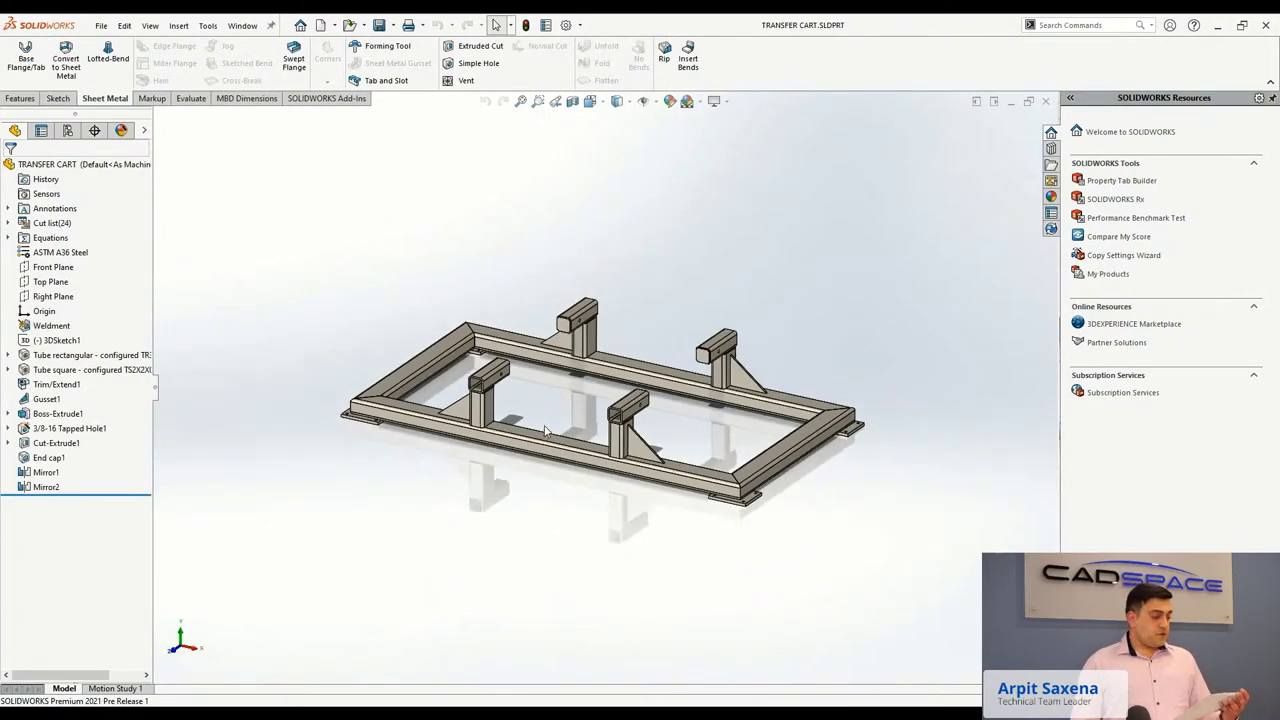
middle_drag(545, 431, 441, 320)
Select the left support's top tube and vertical post to inspect their sketches.
click(493, 292)
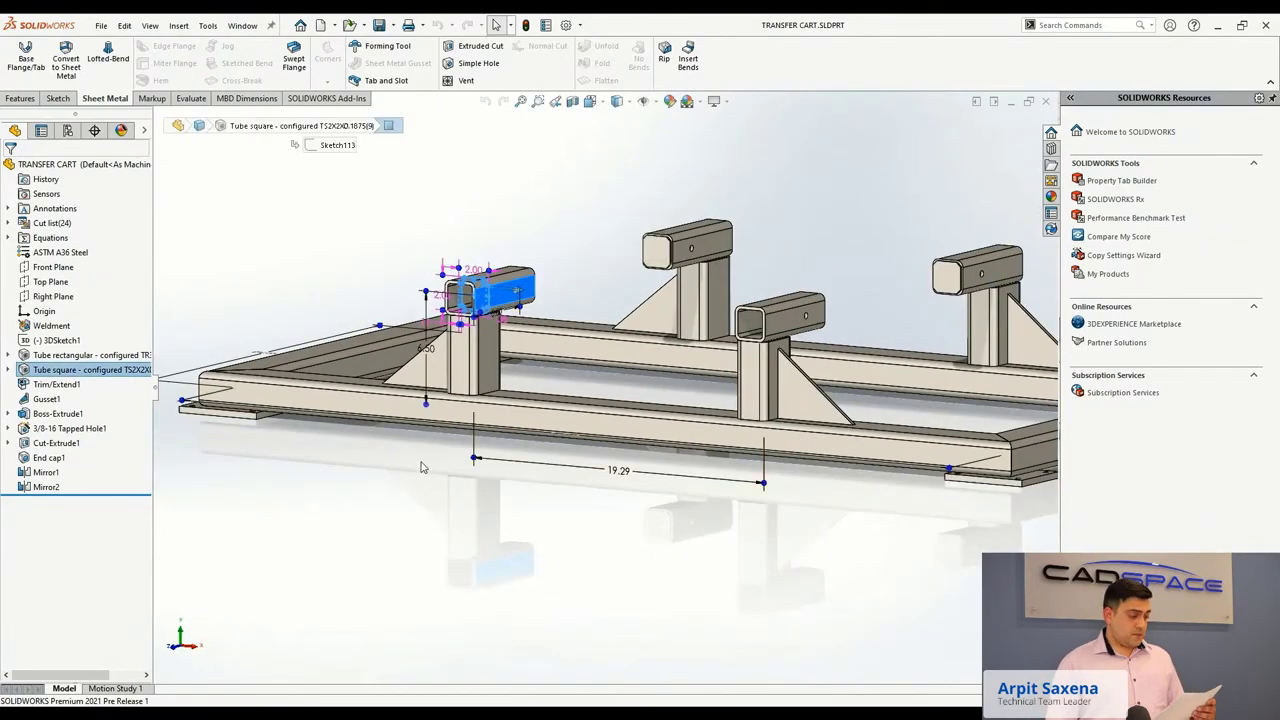
scroll(480, 290, down, 3)
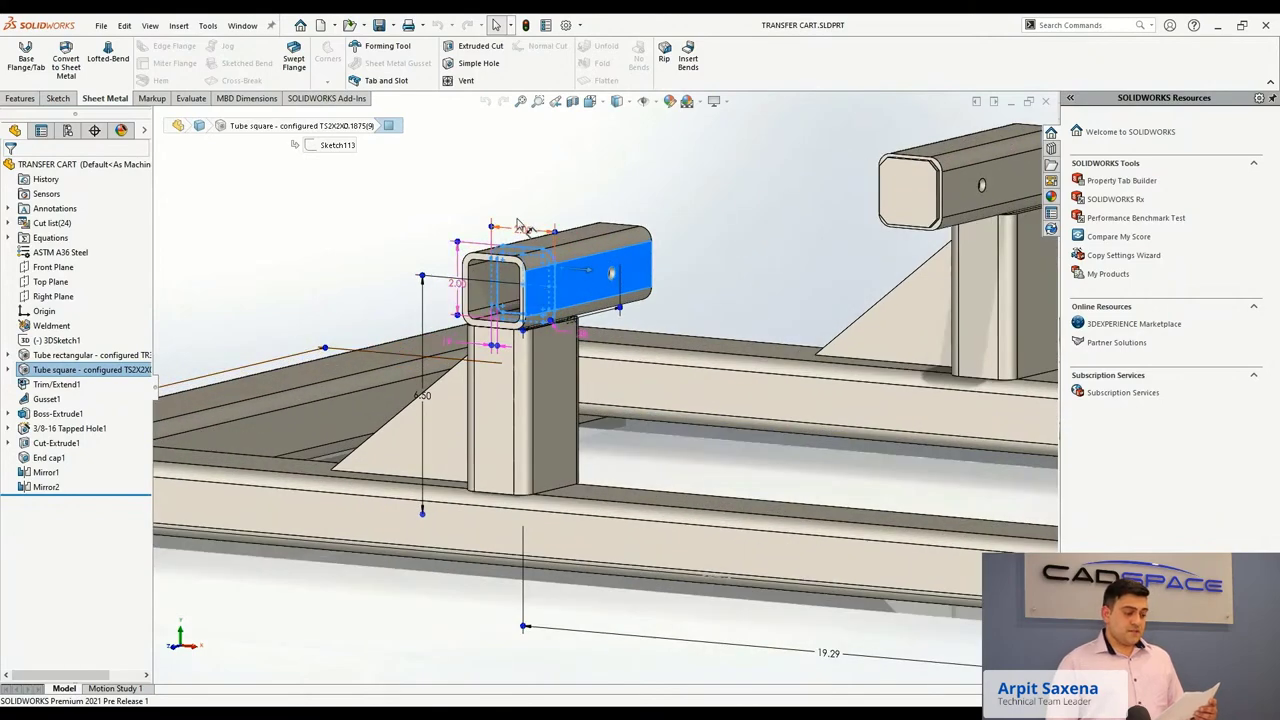
key(f)
middle_drag(516, 225, 530, 400)
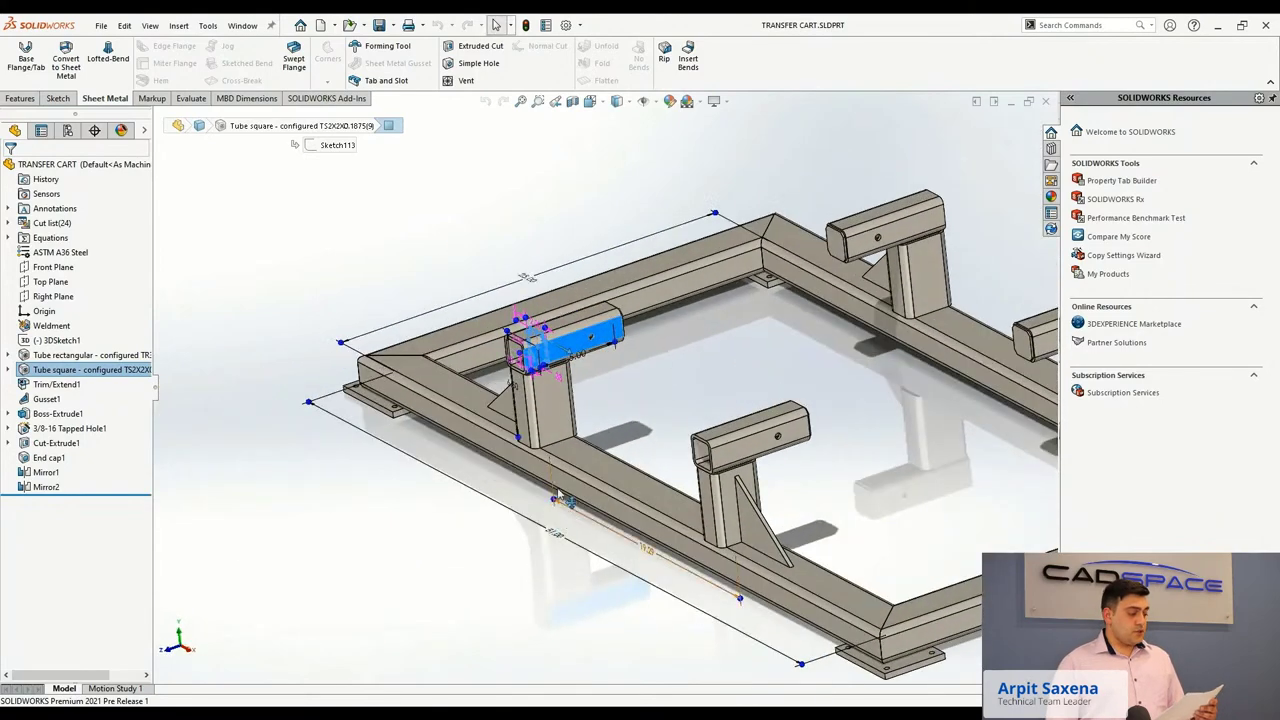
click(533, 418)
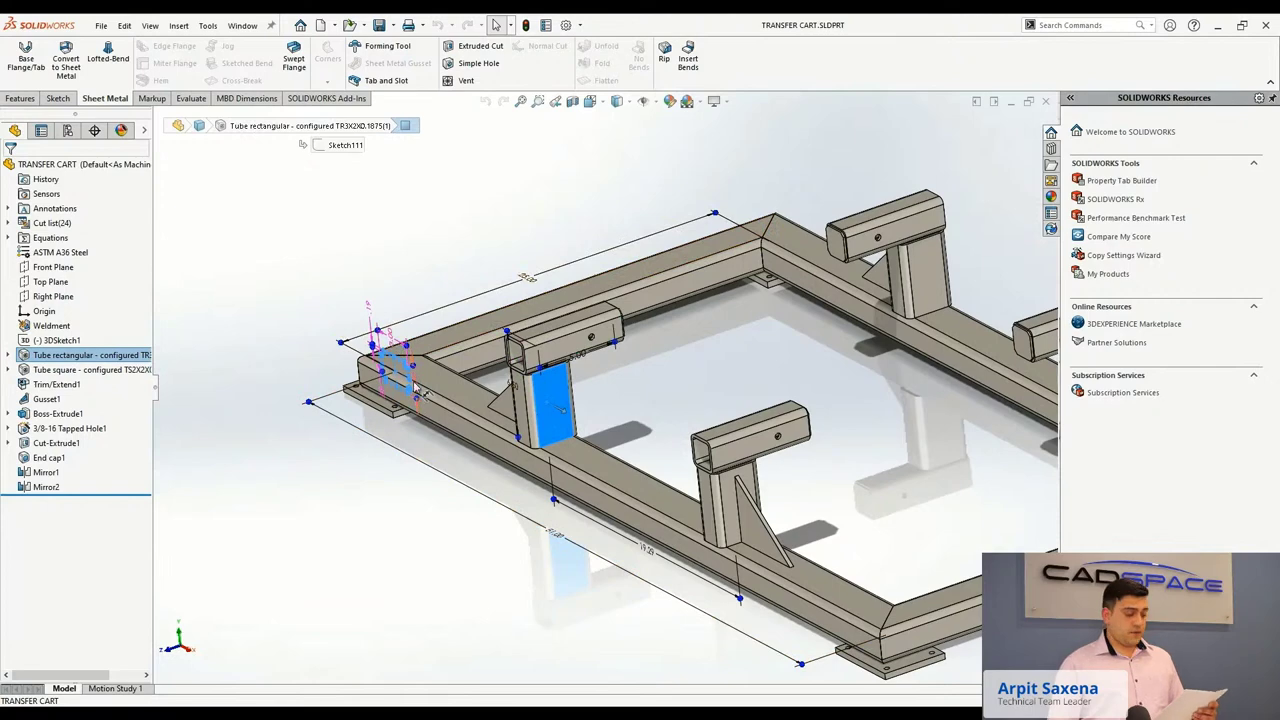
Clear the selection and start editing the Trim/Extend1 feature.
key(Escape)
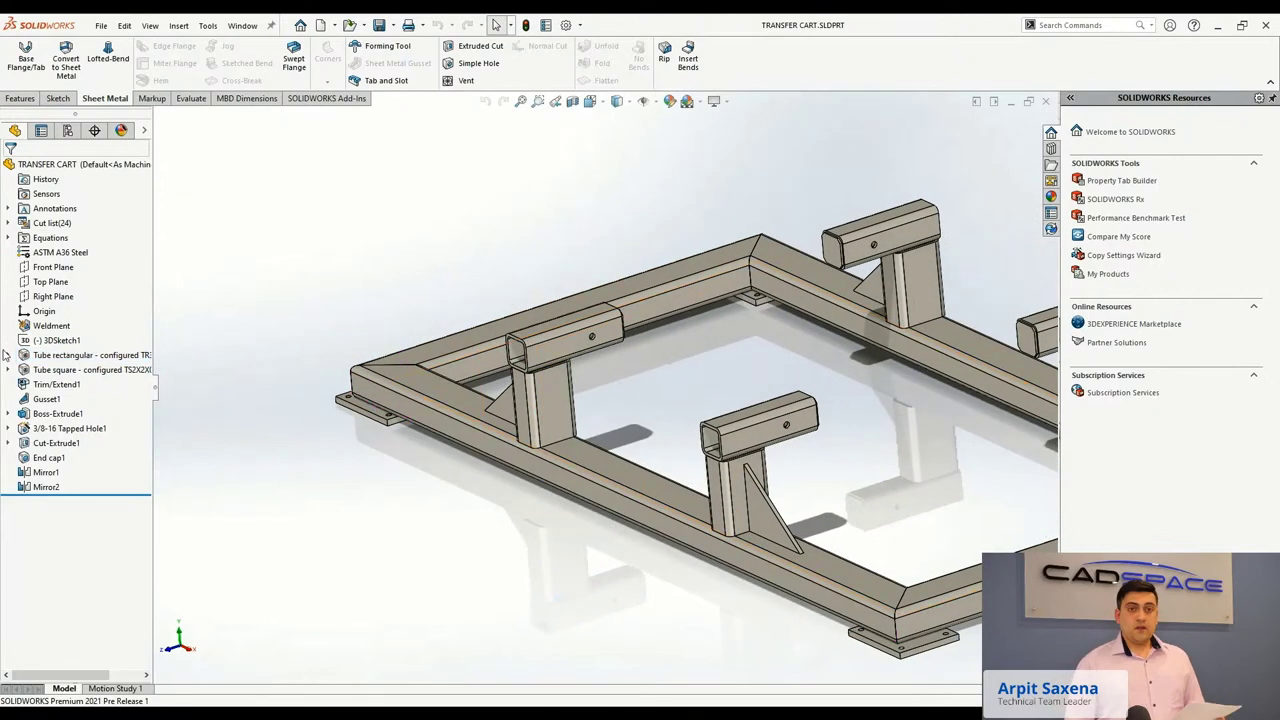
right_click(33, 388)
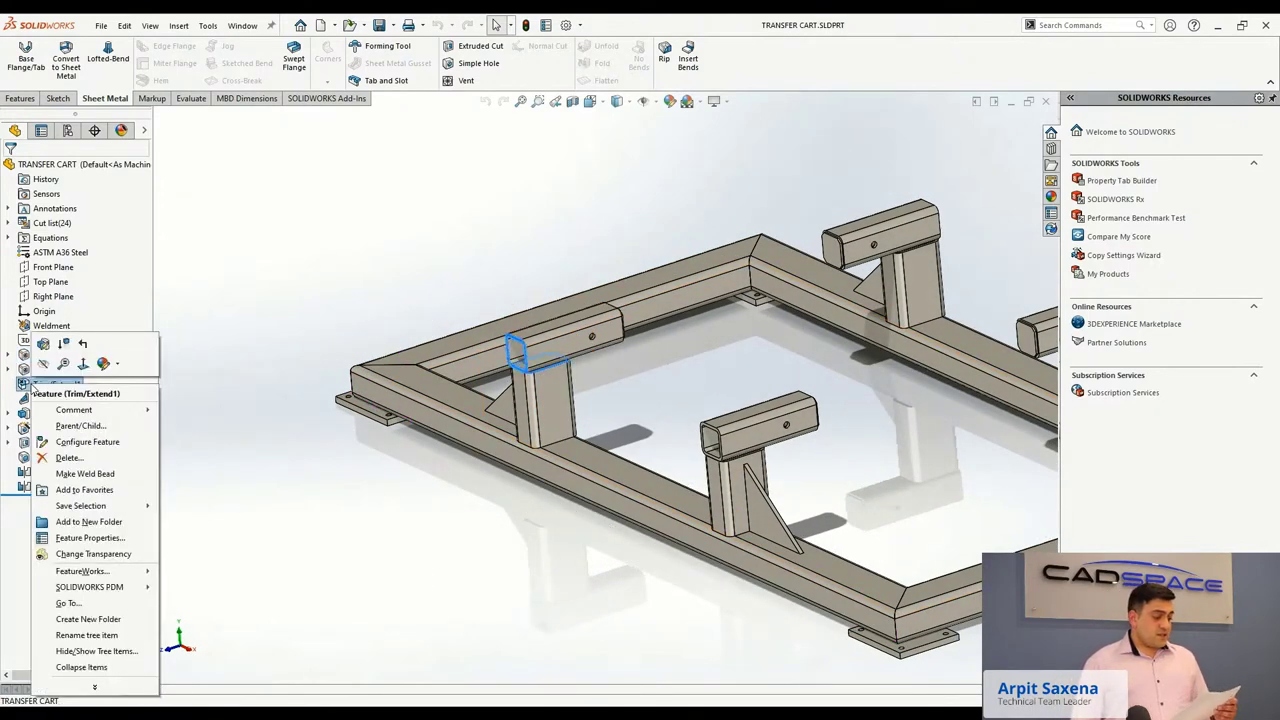
click(44, 345)
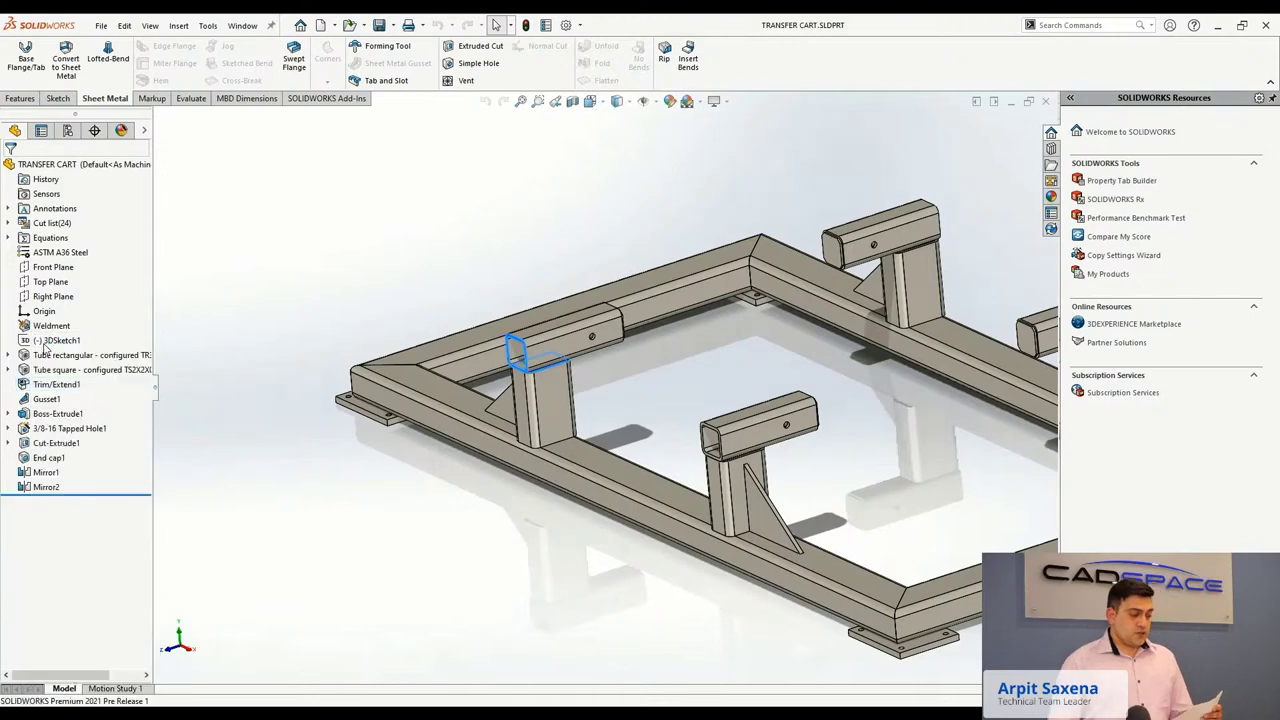
Try the Trim/Extend1 corner types and settle on a miter corner.
middle_drag(323, 434, 270, 390)
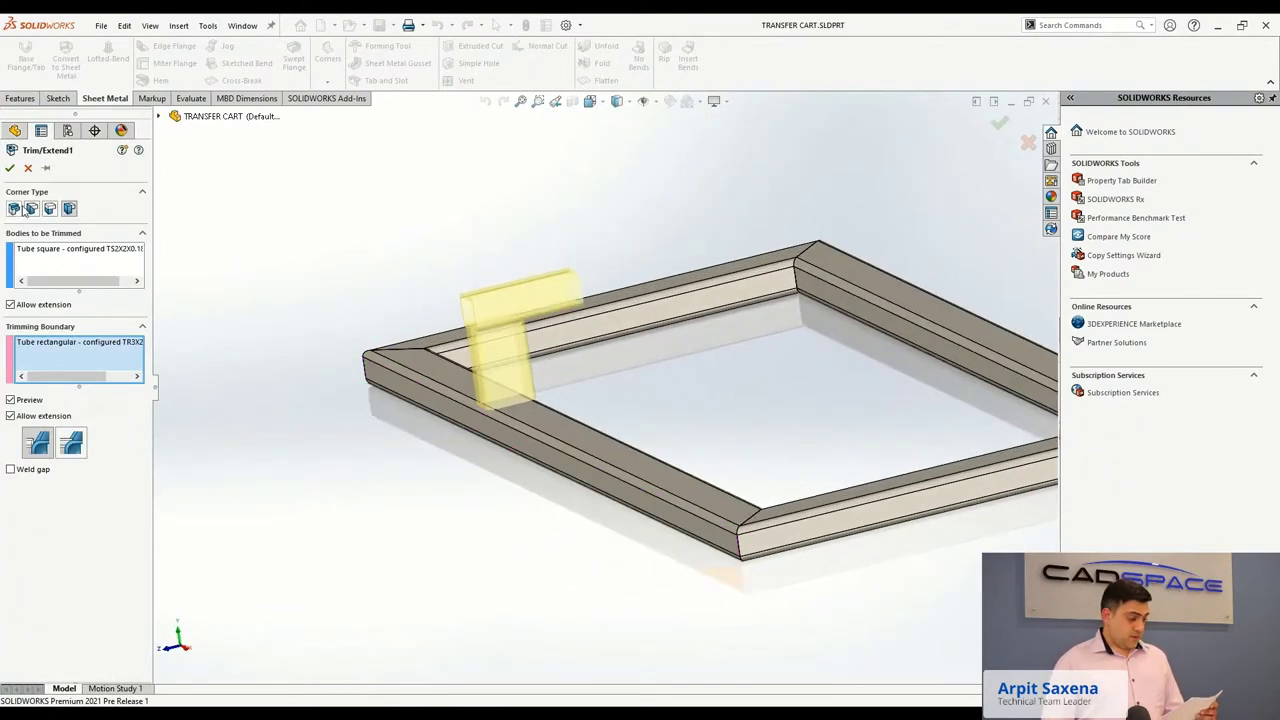
click(50, 209)
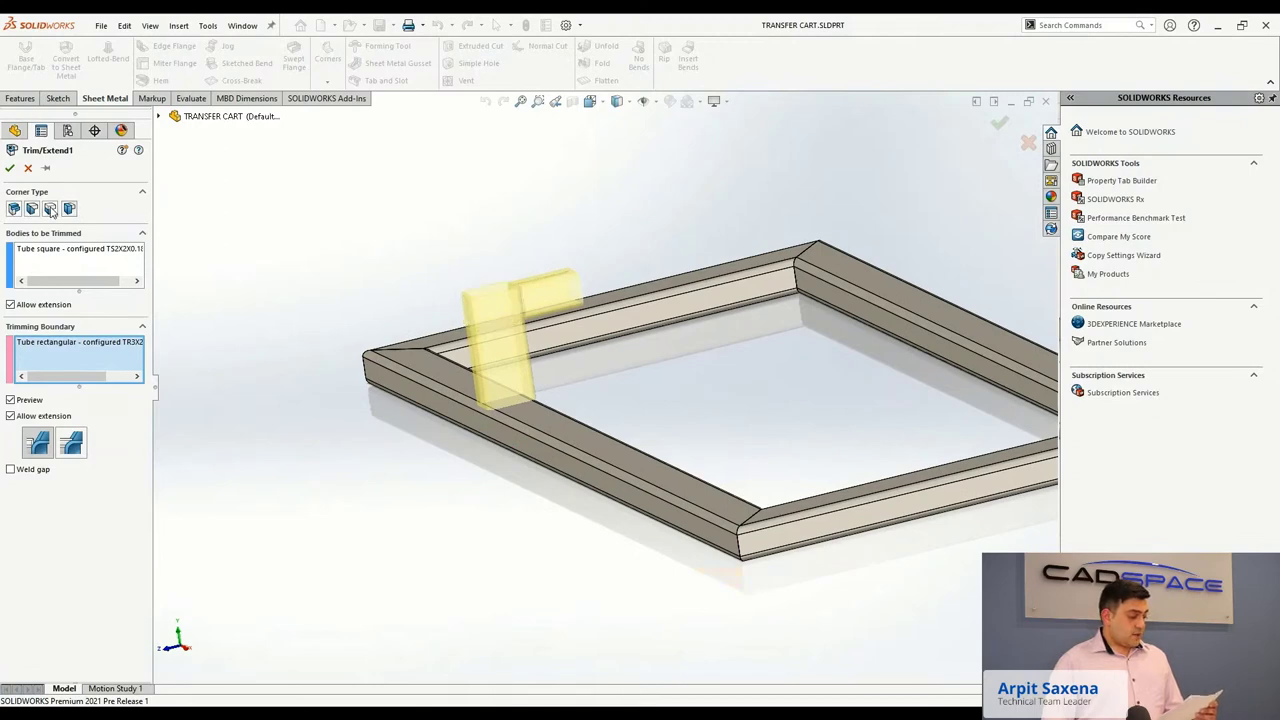
click(70, 210)
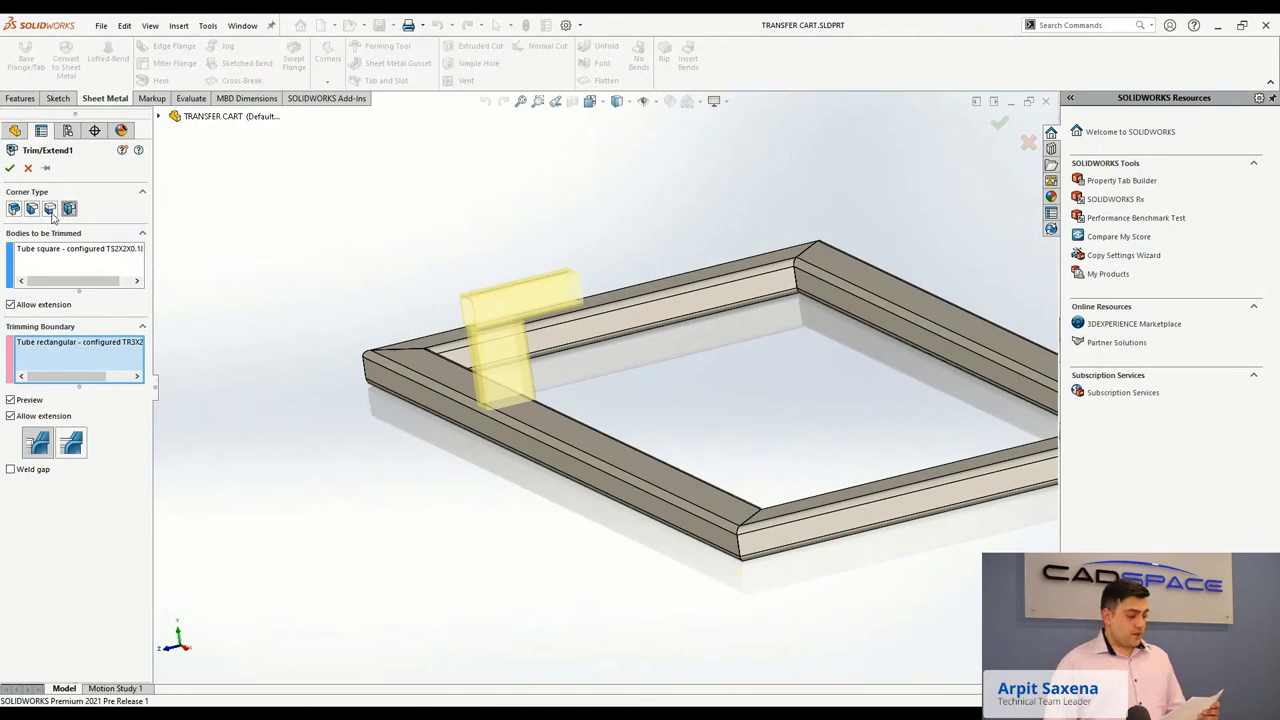
click(32, 209)
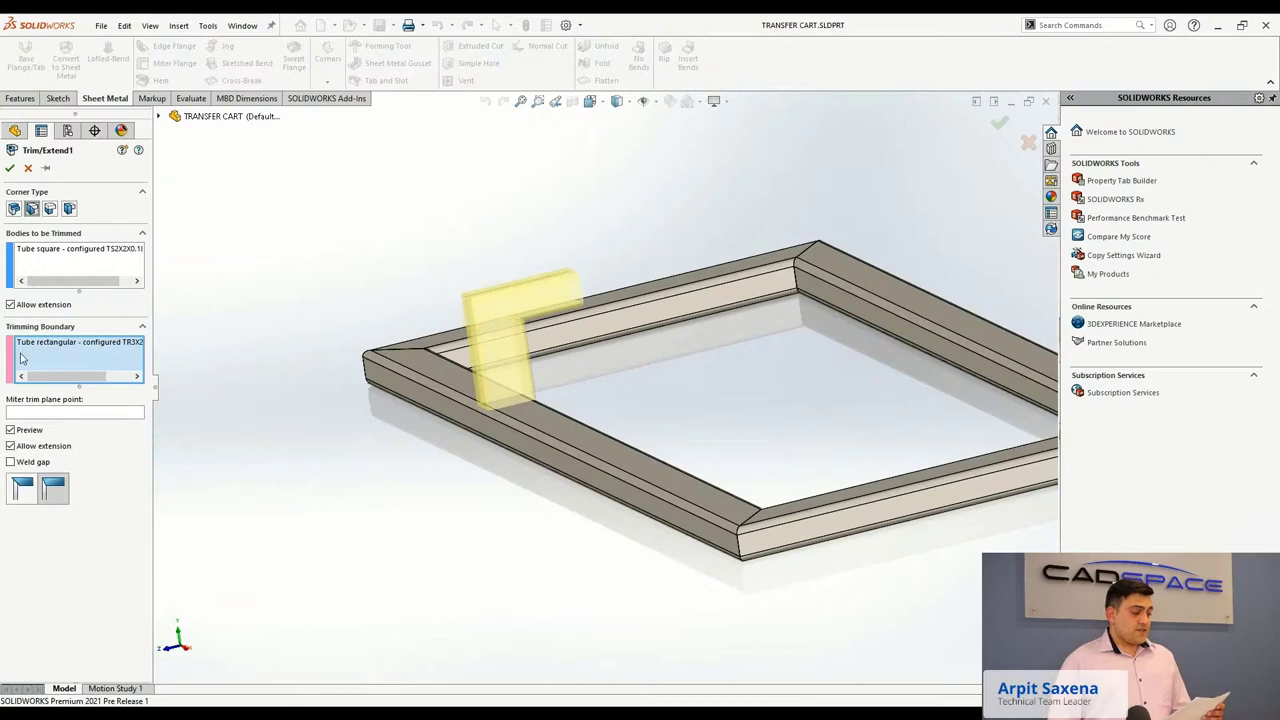
Inspect the miter preview, set it to Full flush miter, and accept Trim/Extend1.
middle_drag(398, 484, 389, 460)
scroll(557, 420, down, 5)
middle_drag(557, 420, 533, 405)
scroll(557, 409, up, 6)
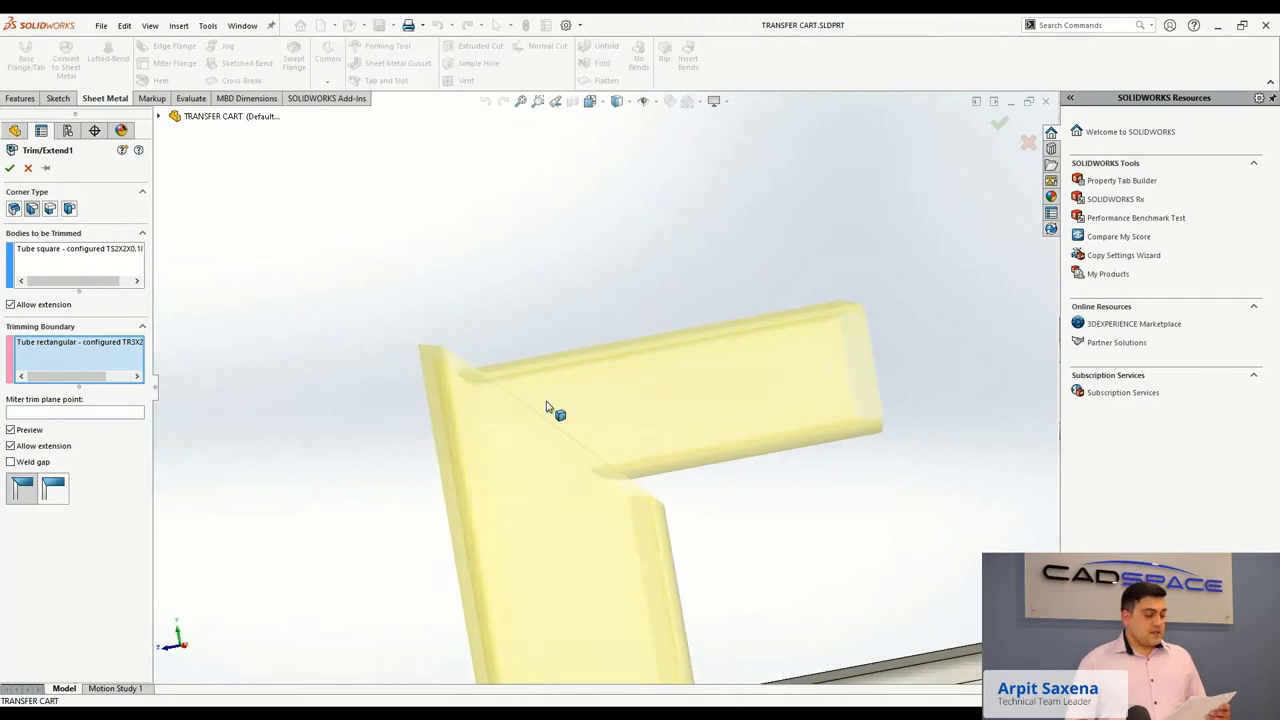
middle_drag(557, 489, 567, 491)
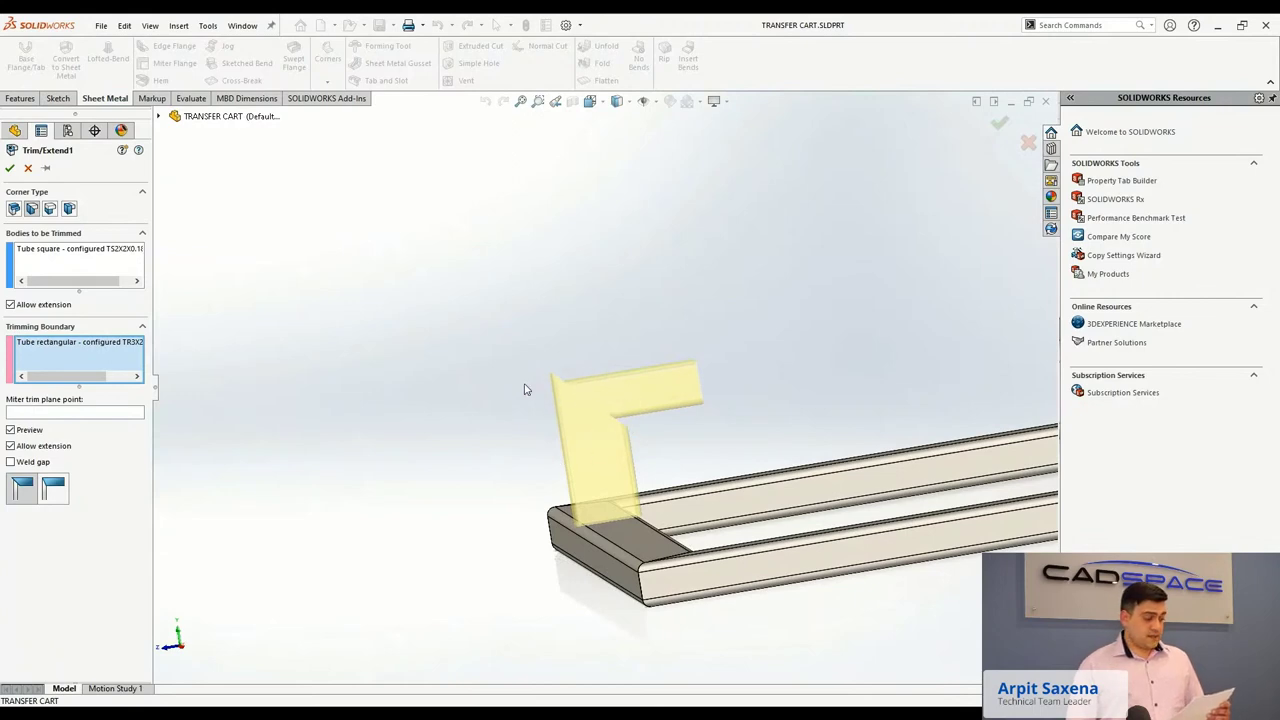
scroll(593, 404, down, 1)
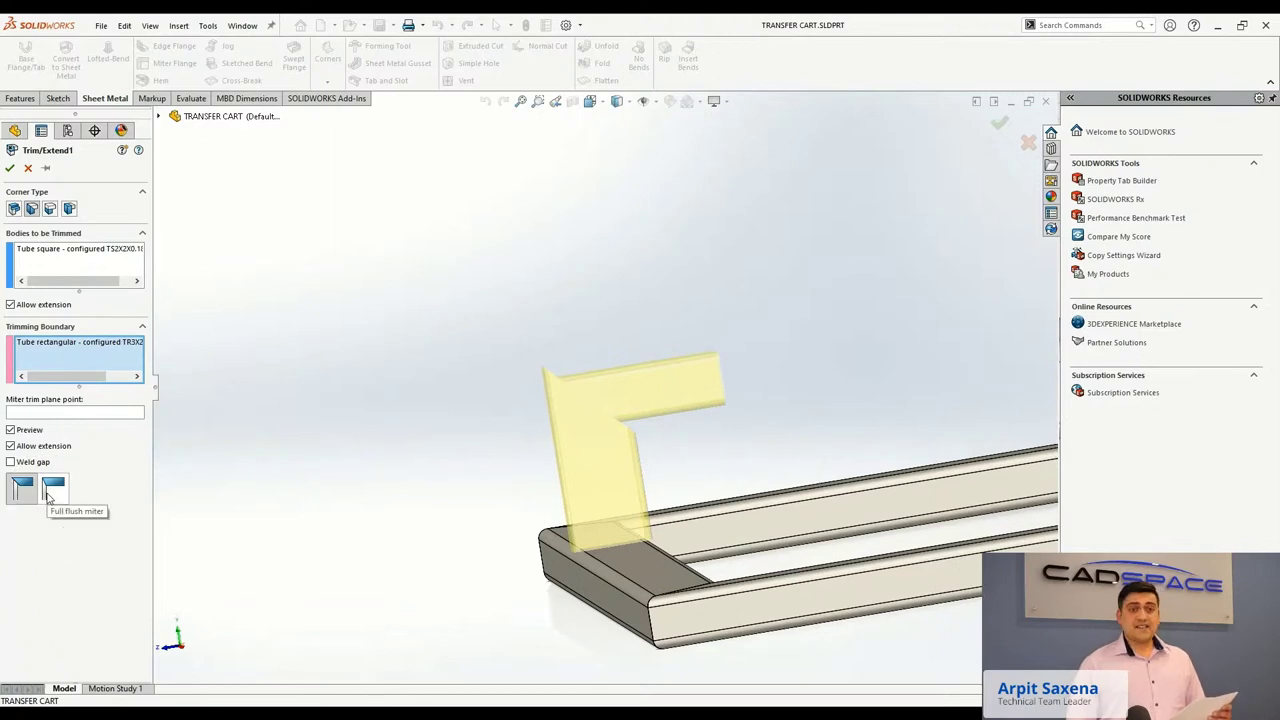
click(48, 495)
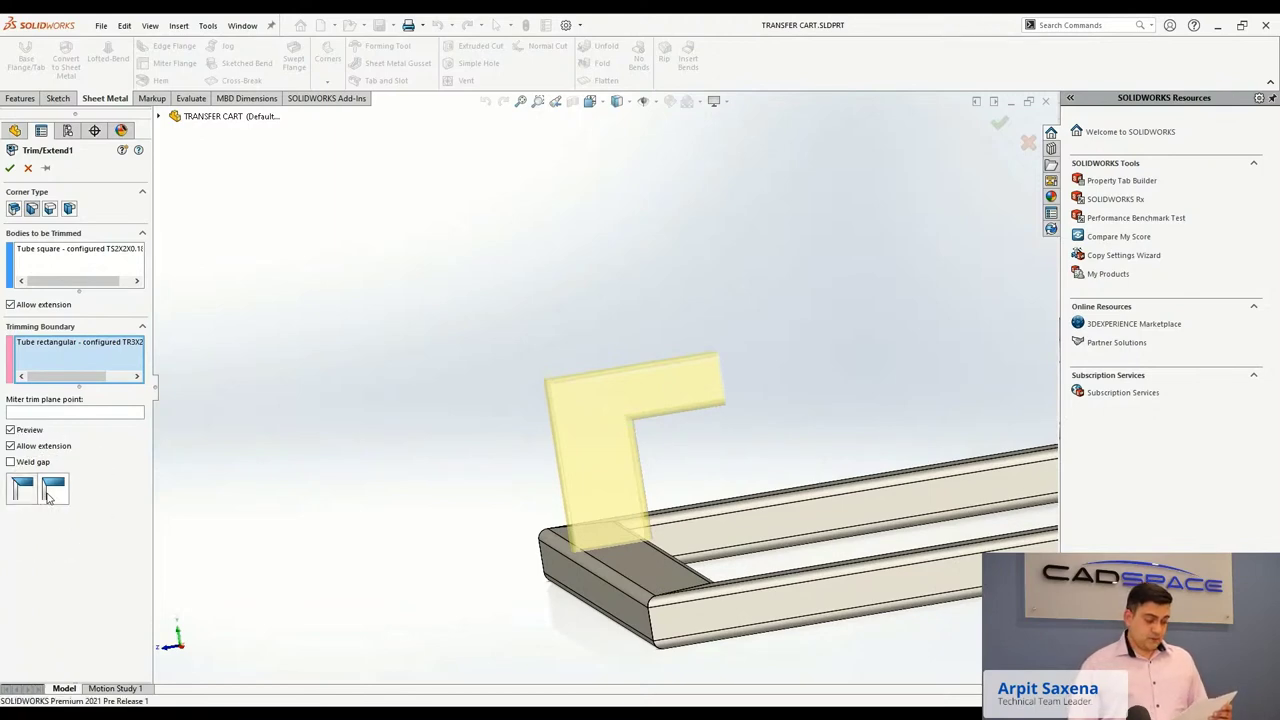
scroll(307, 393, up, 2)
click(10, 168)
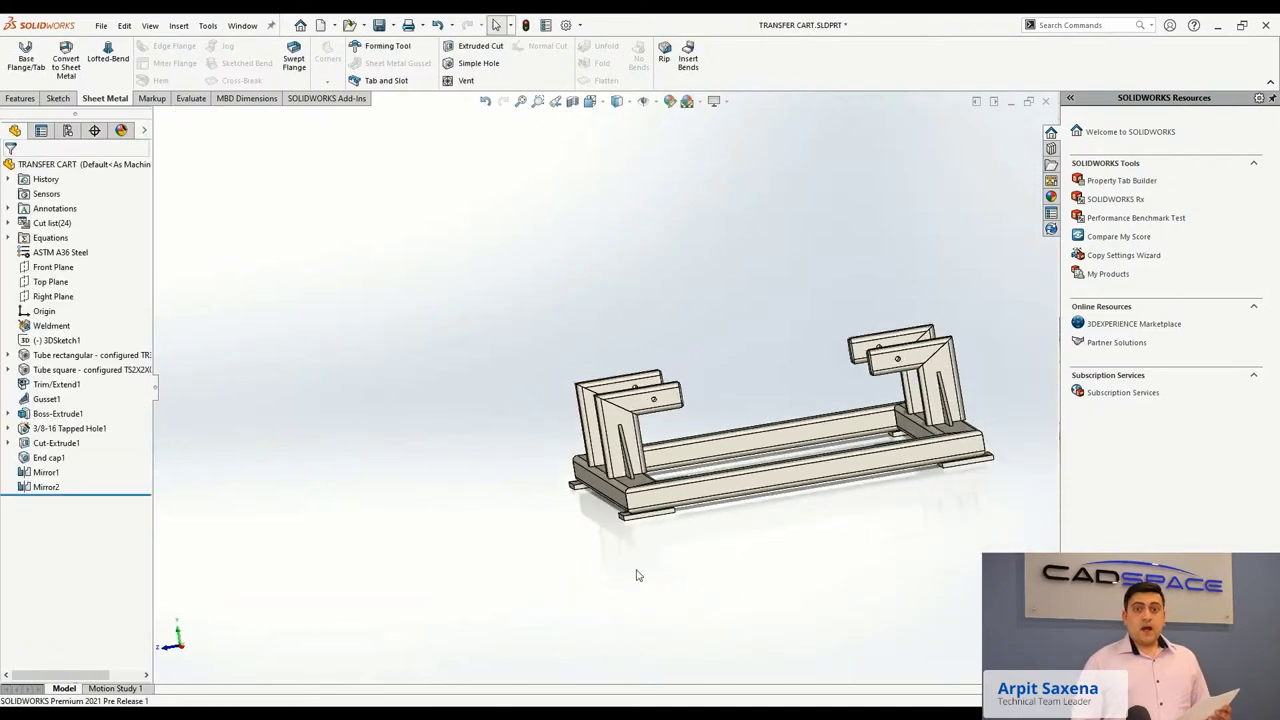
Try orange, blue, black and green swatches, then colour the whole cart teal green RGB 71, 255, 159.
middle_drag(575, 551, 724, 489)
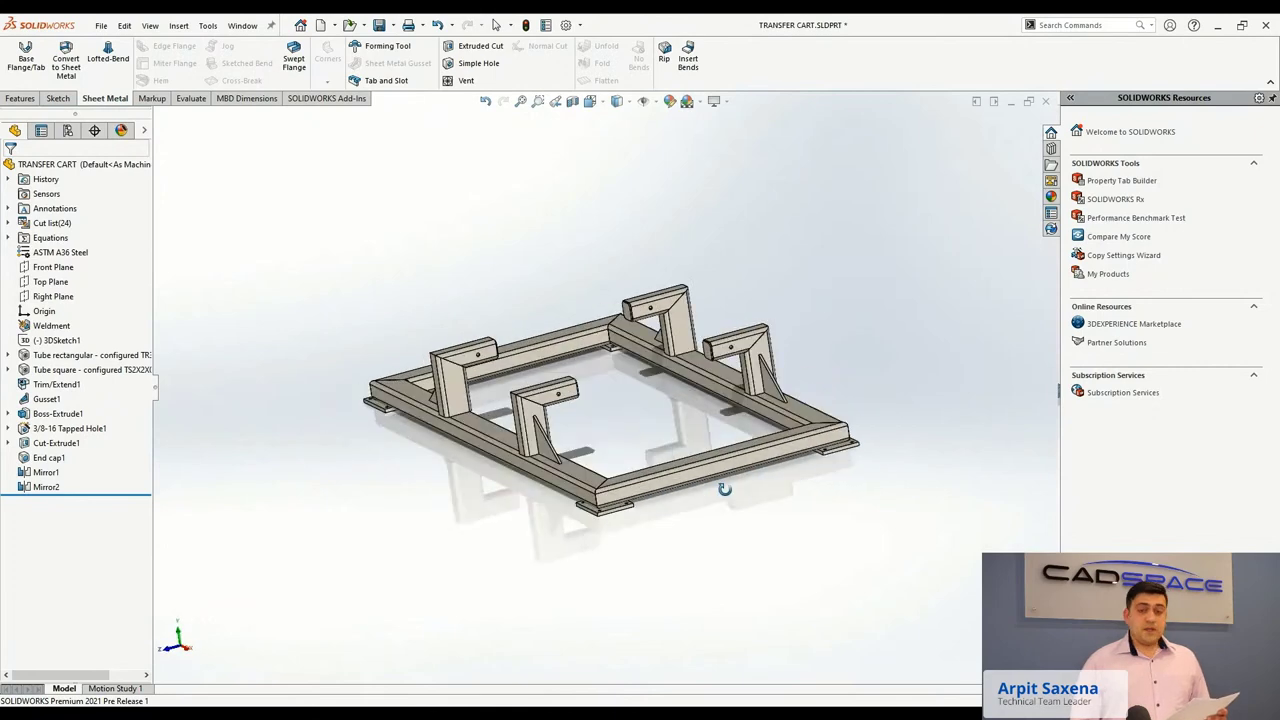
scroll(583, 398, down, 3)
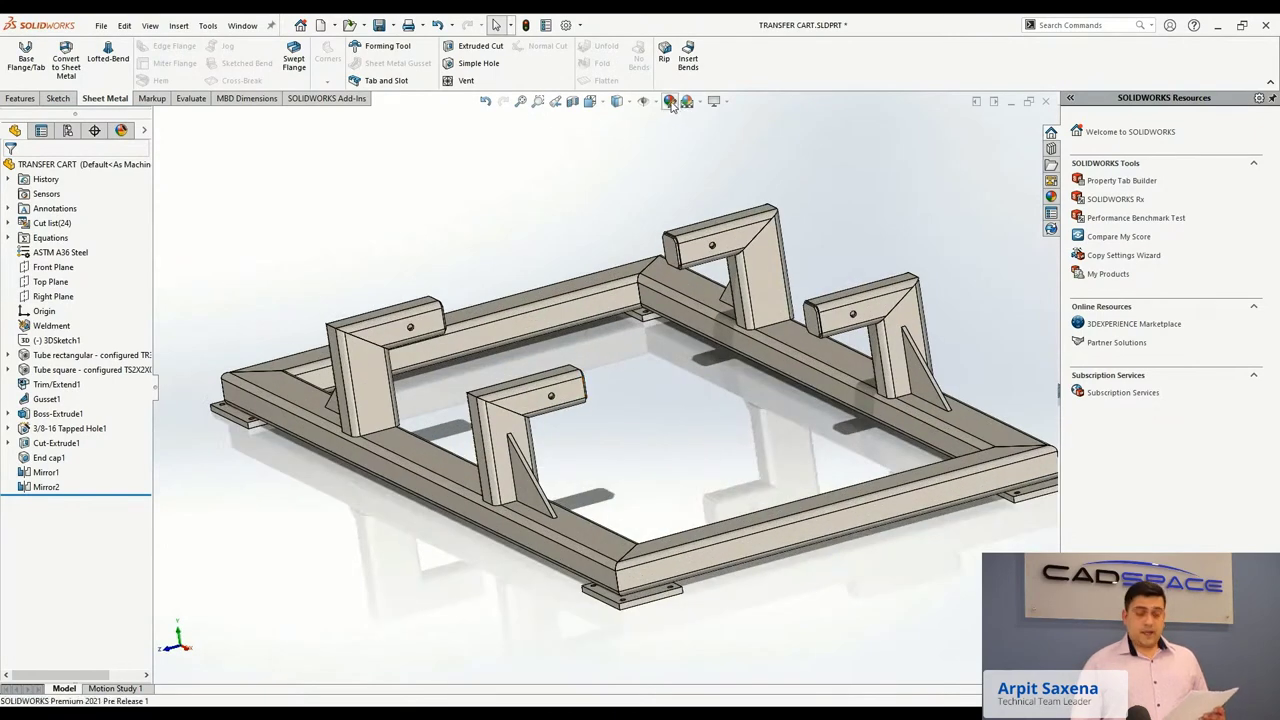
click(51, 444)
click(68, 456)
click(97, 450)
click(104, 452)
click(72, 447)
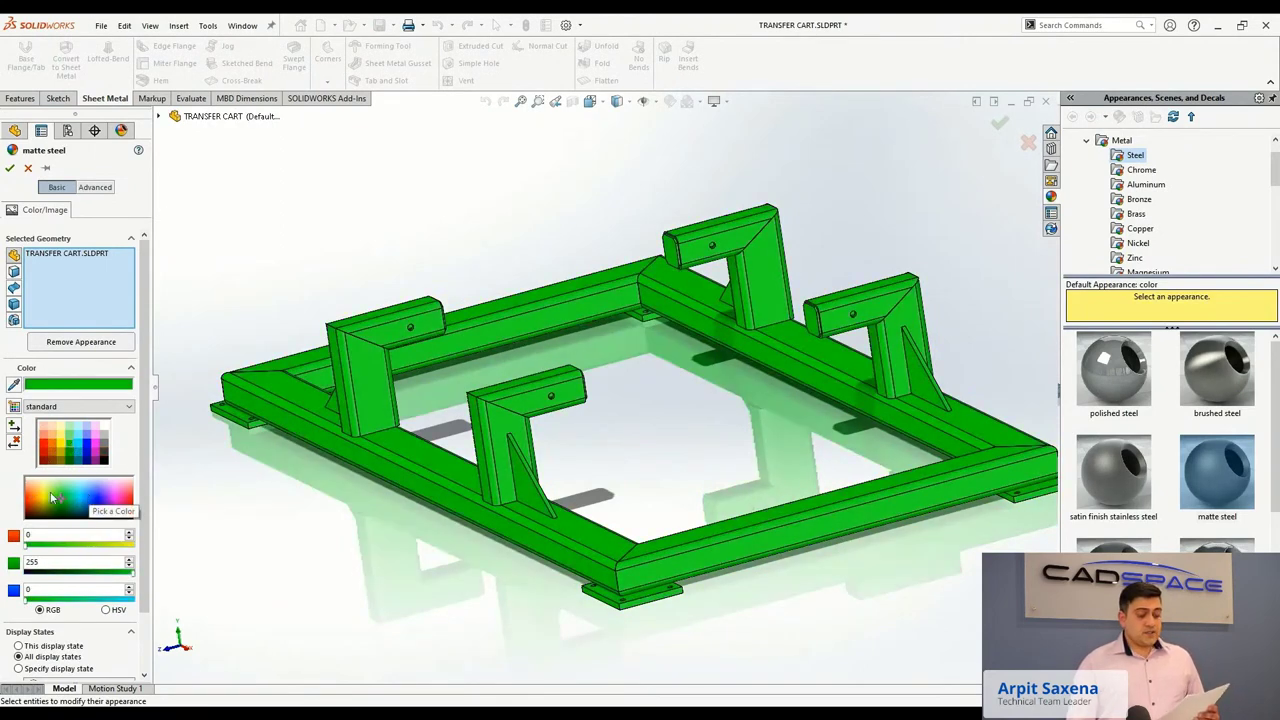
click(75, 510)
click(98, 491)
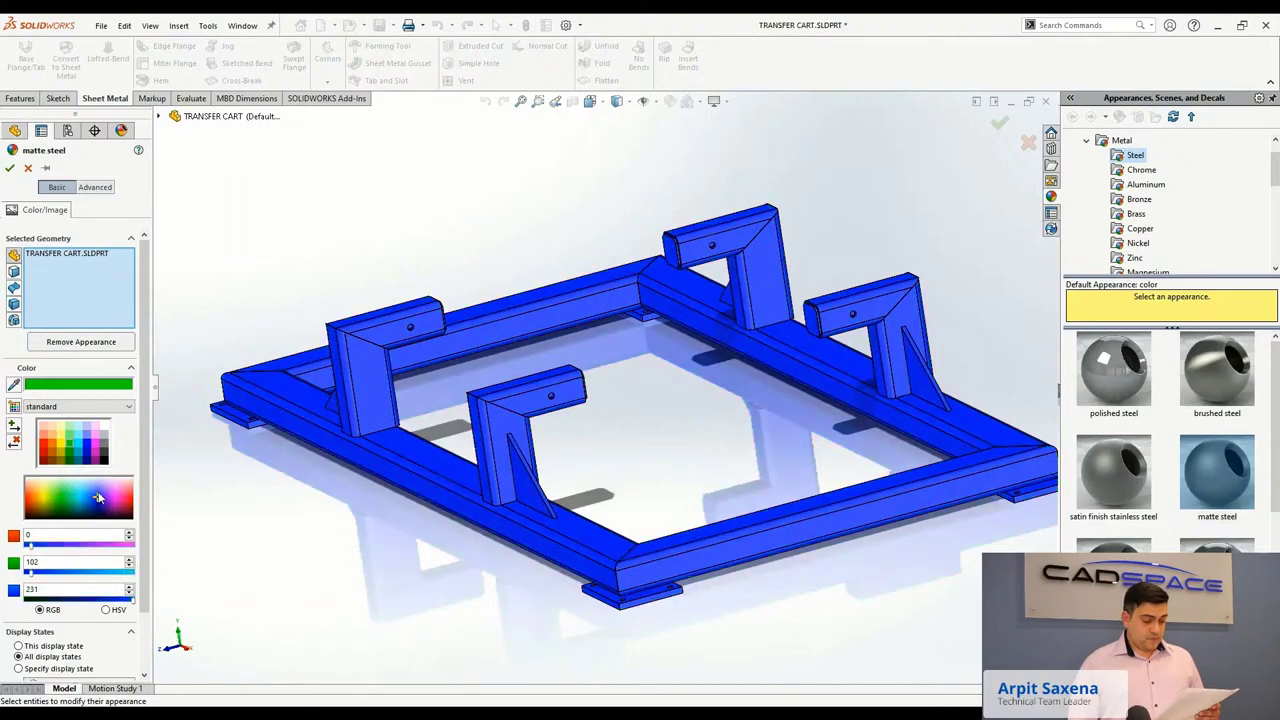
click(69, 494)
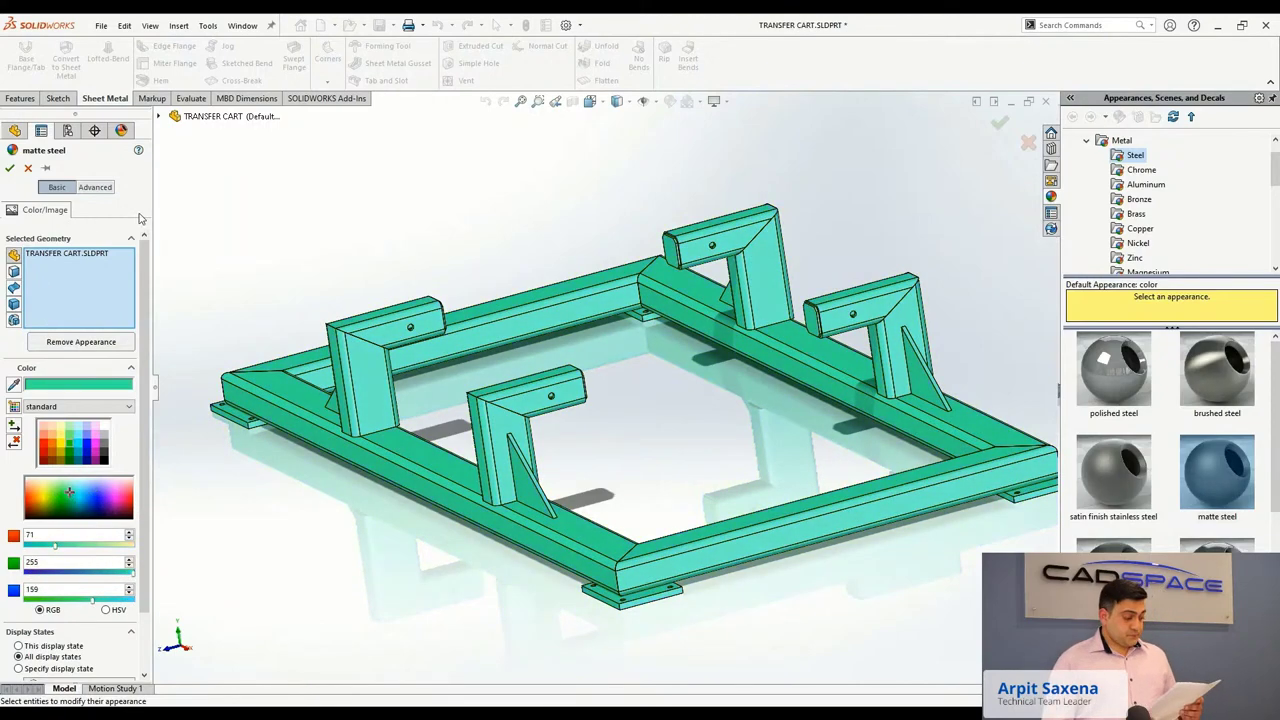
scroll(418, 336, up, 5)
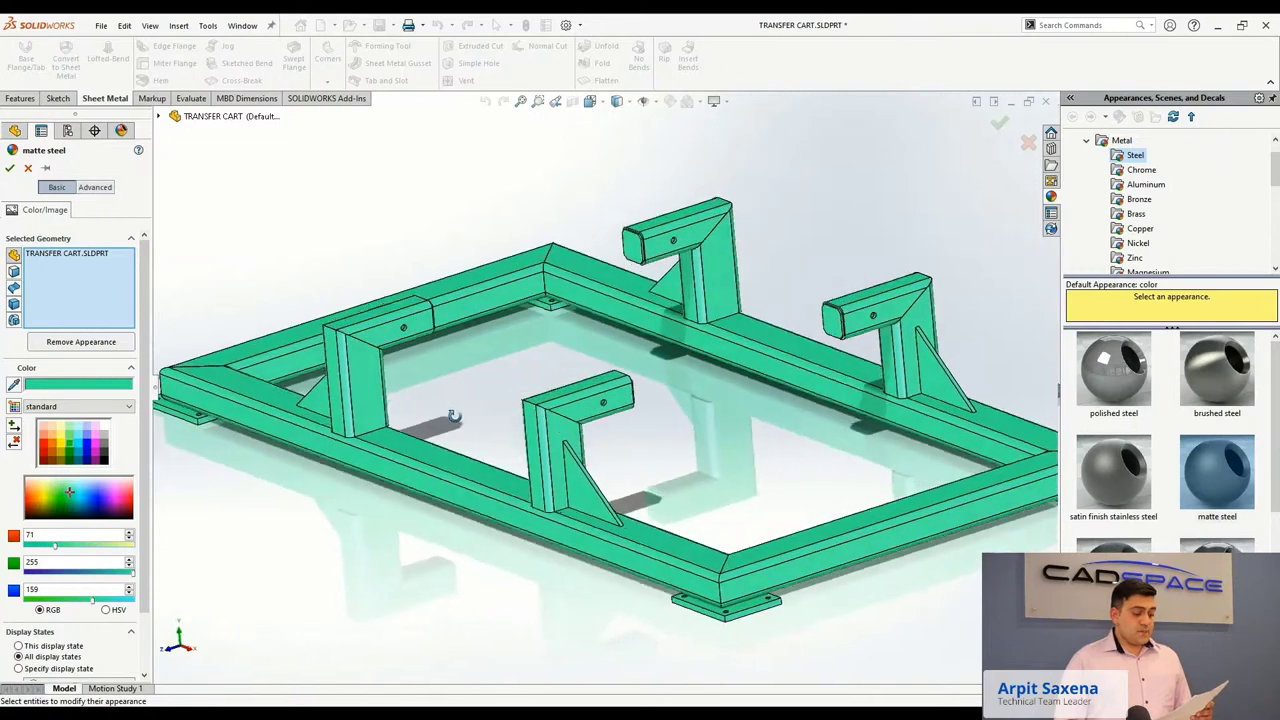
Switch to Chrome and browse the Square Robot homepage at squarerobots.com.
key(alt+Tab)
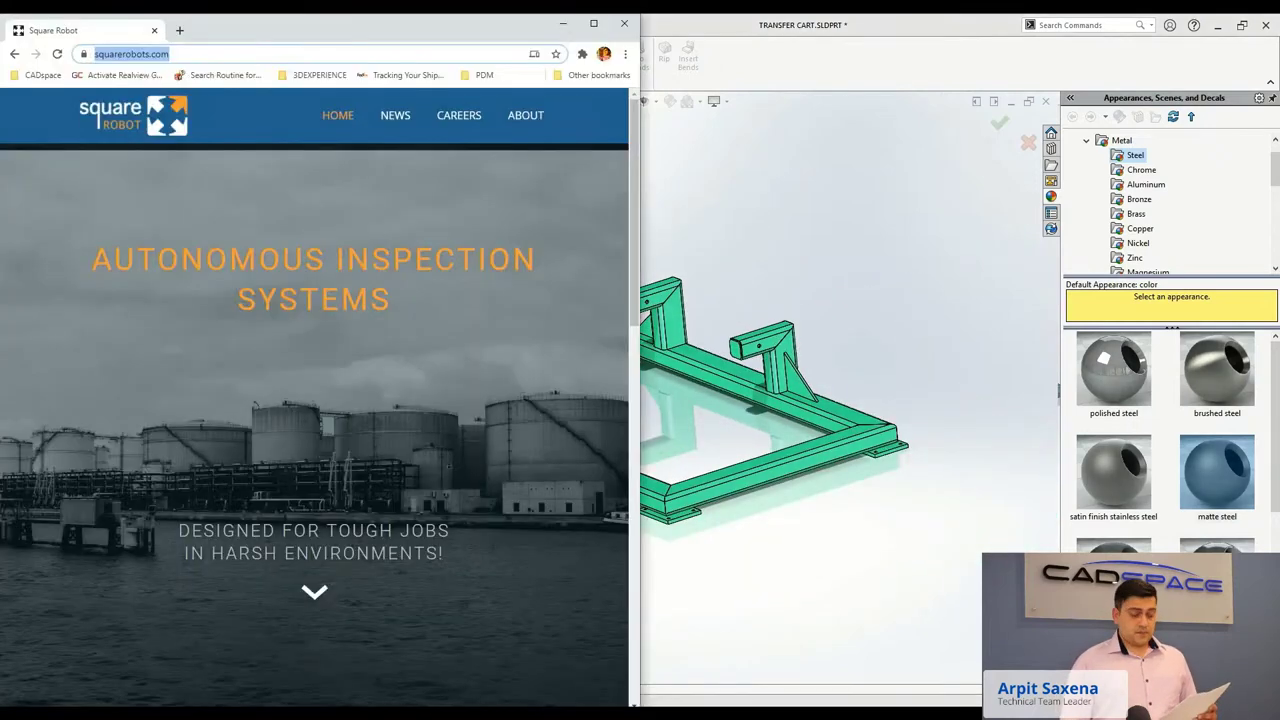
double_click(153, 55)
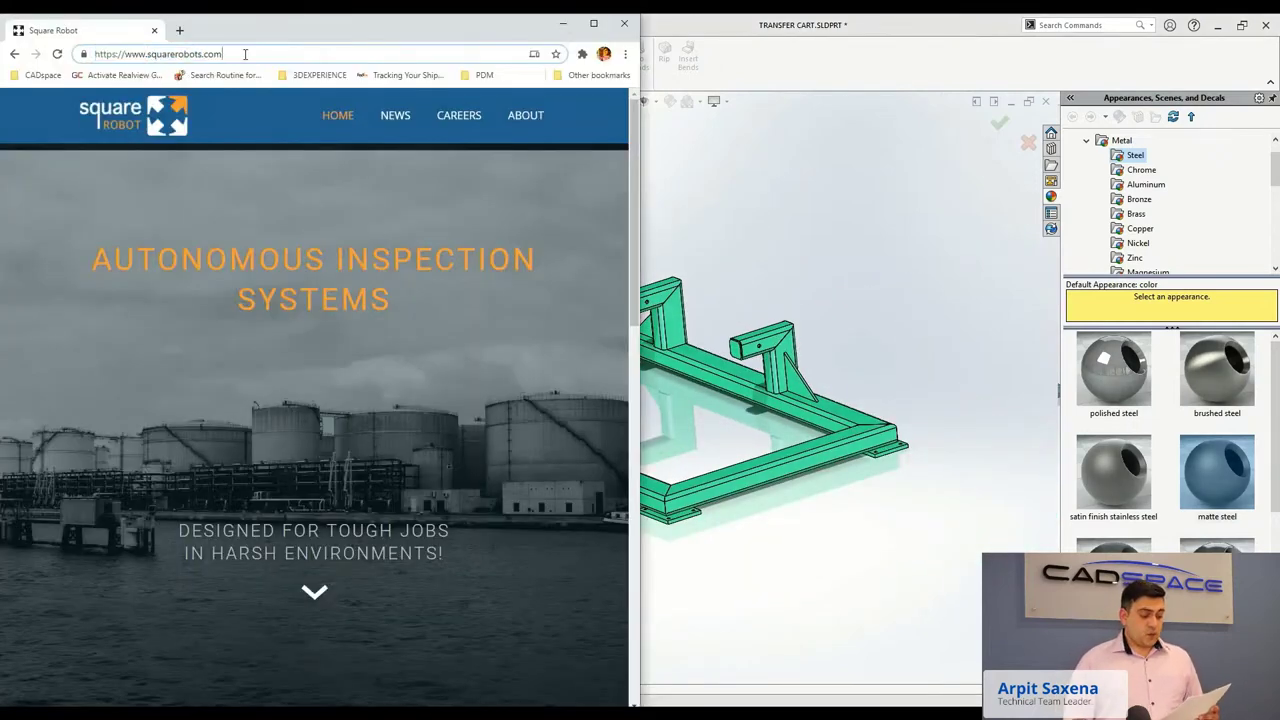
scroll(250, 140, down, 8)
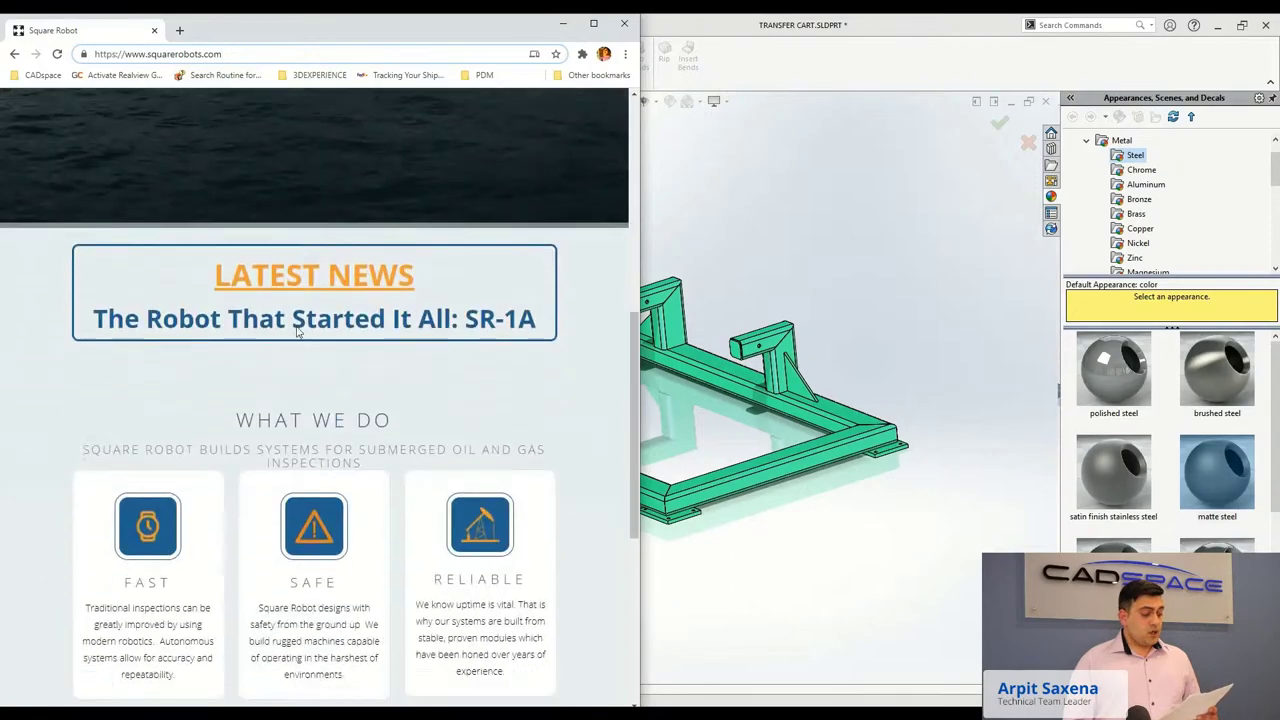
scroll(296, 332, down, 3)
scroll(296, 332, up, 7)
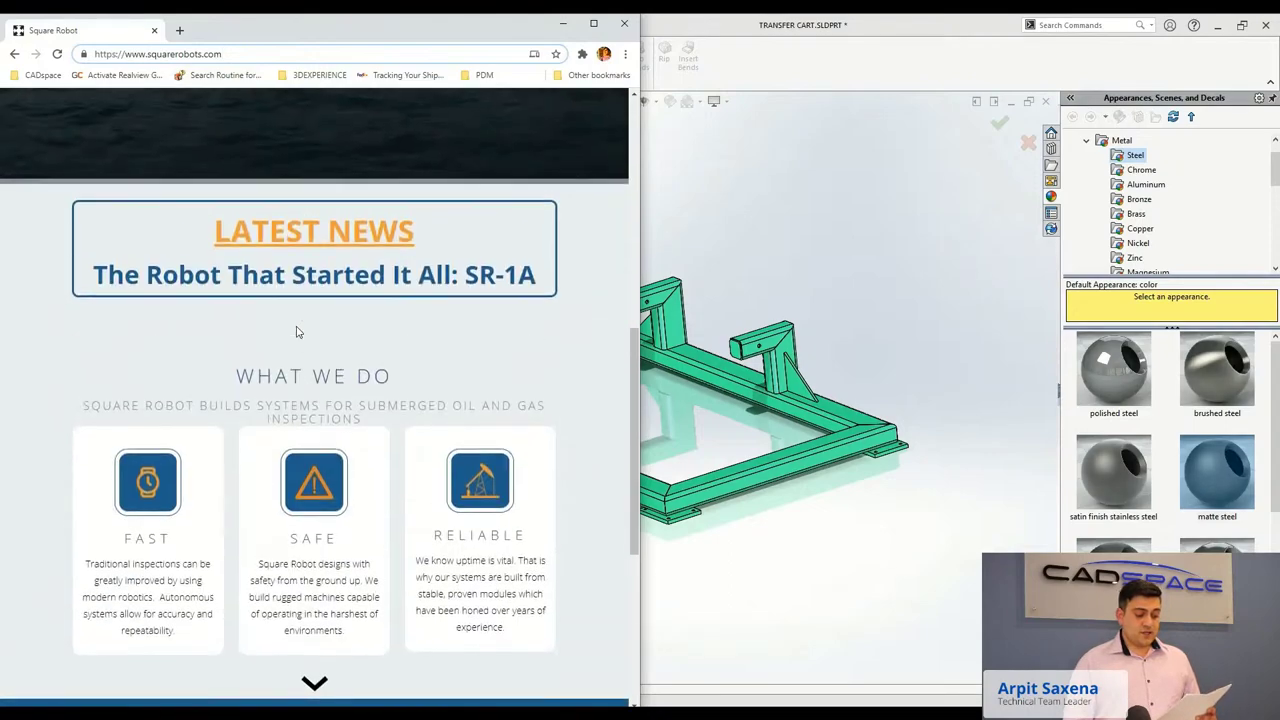
scroll(296, 332, up, 3)
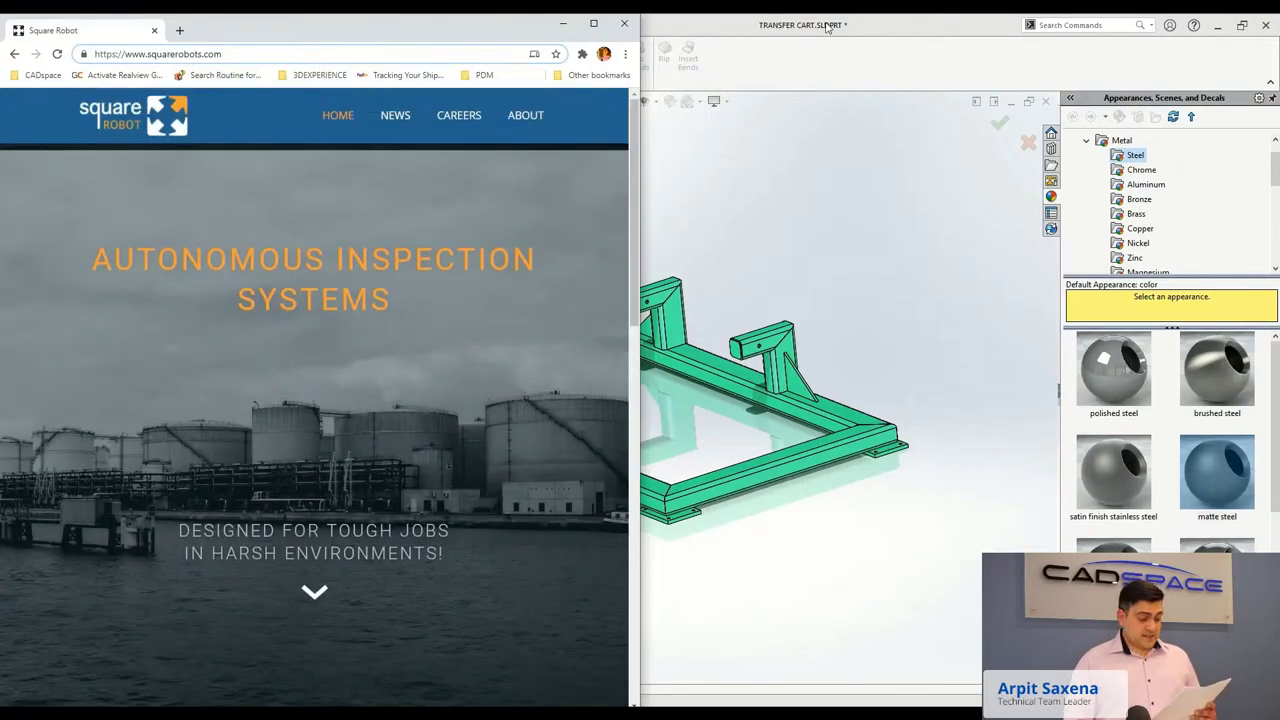
Restore the SOLIDWORKS window and float it over the browser.
double_click(828, 26)
drag(828, 22, 690, 46)
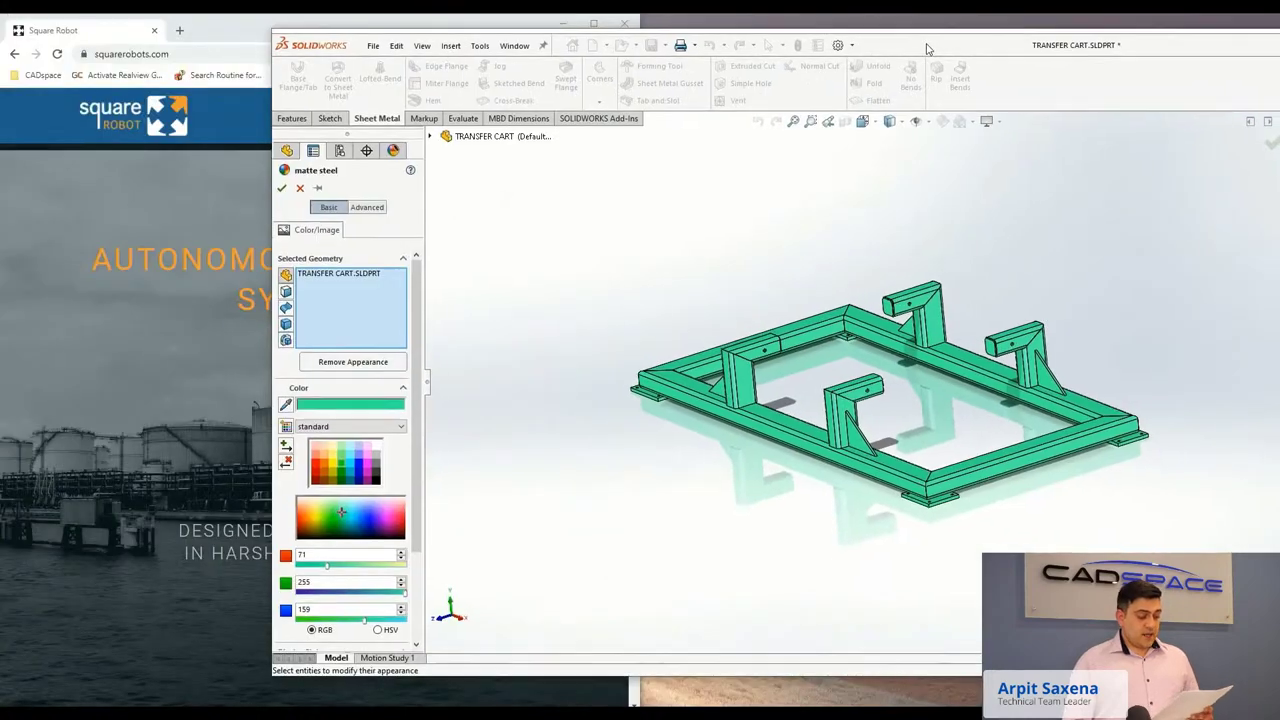
drag(770, 44, 770, 30)
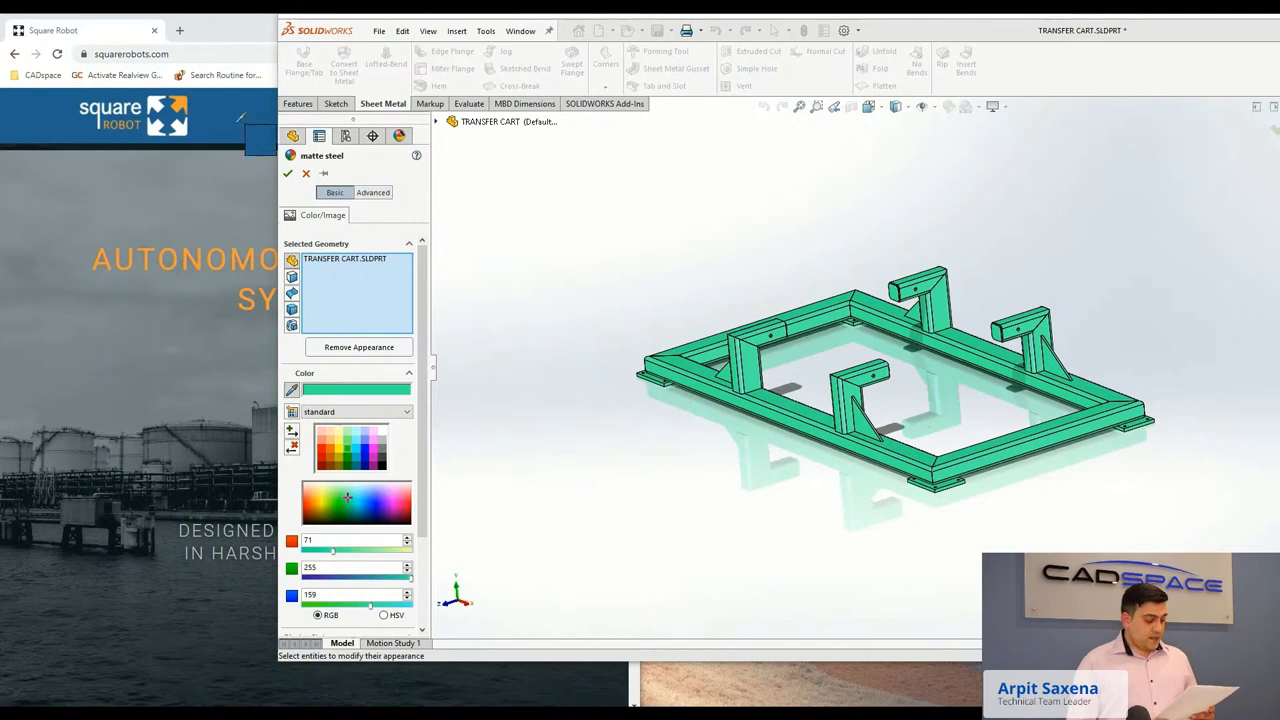
Colour the cart the logo's dark blue, make one post orange (RGB 239, 159, 62), and maximize.
click(193, 111)
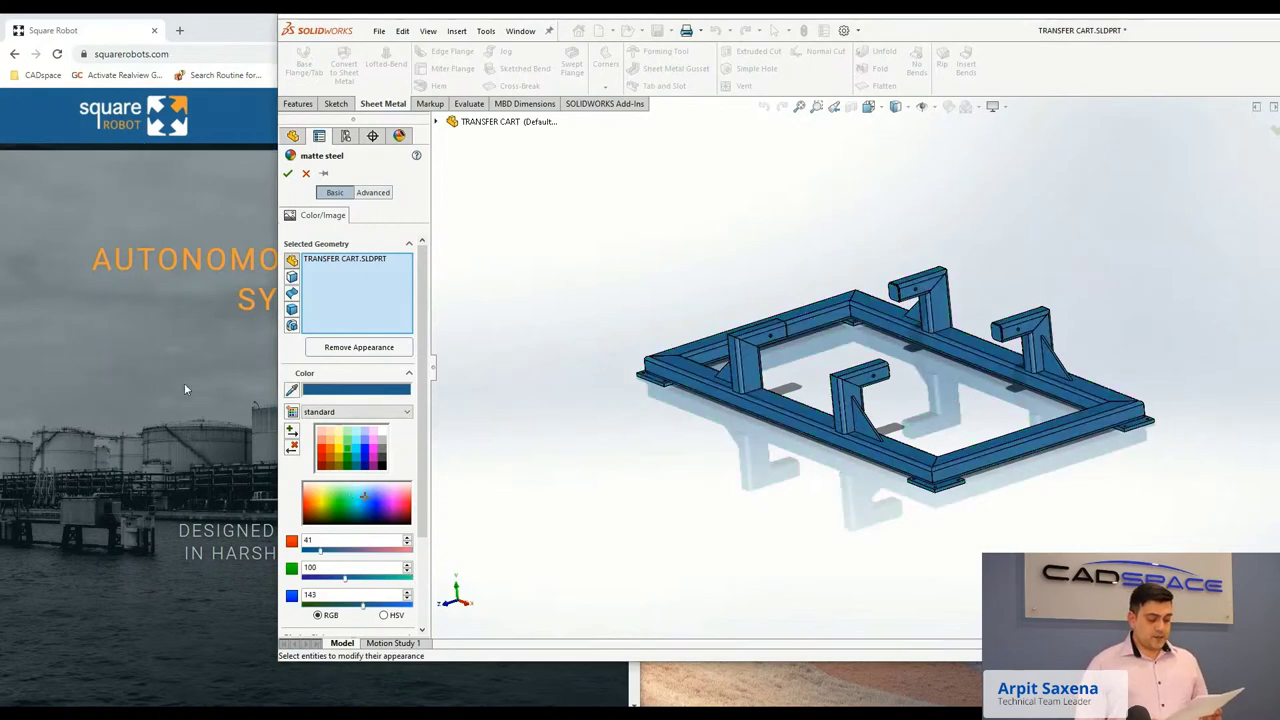
click(288, 175)
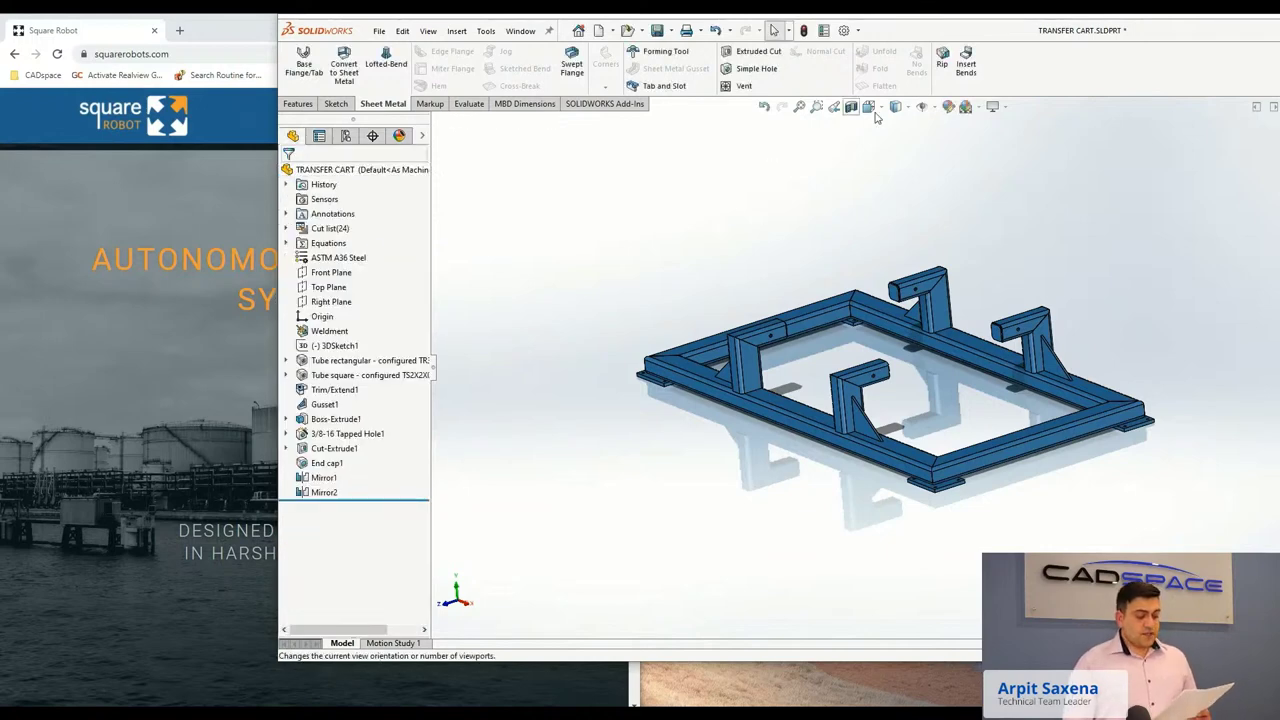
click(948, 106)
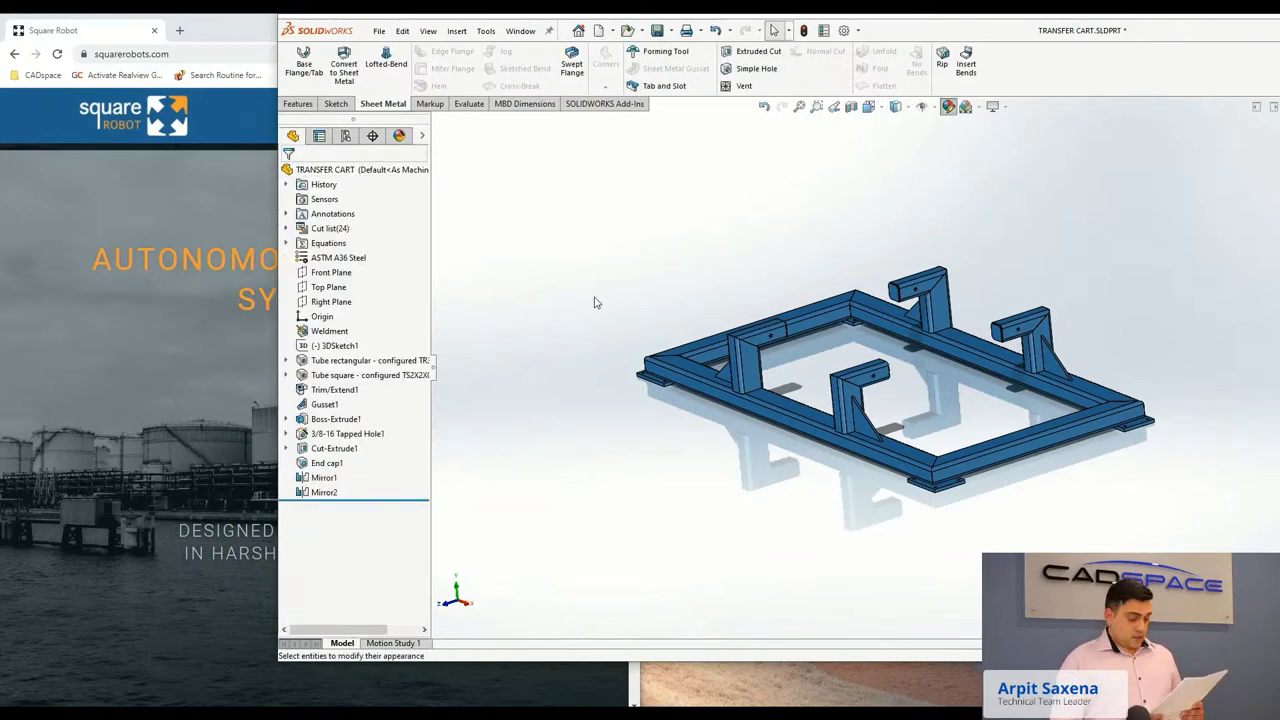
right_click(338, 264)
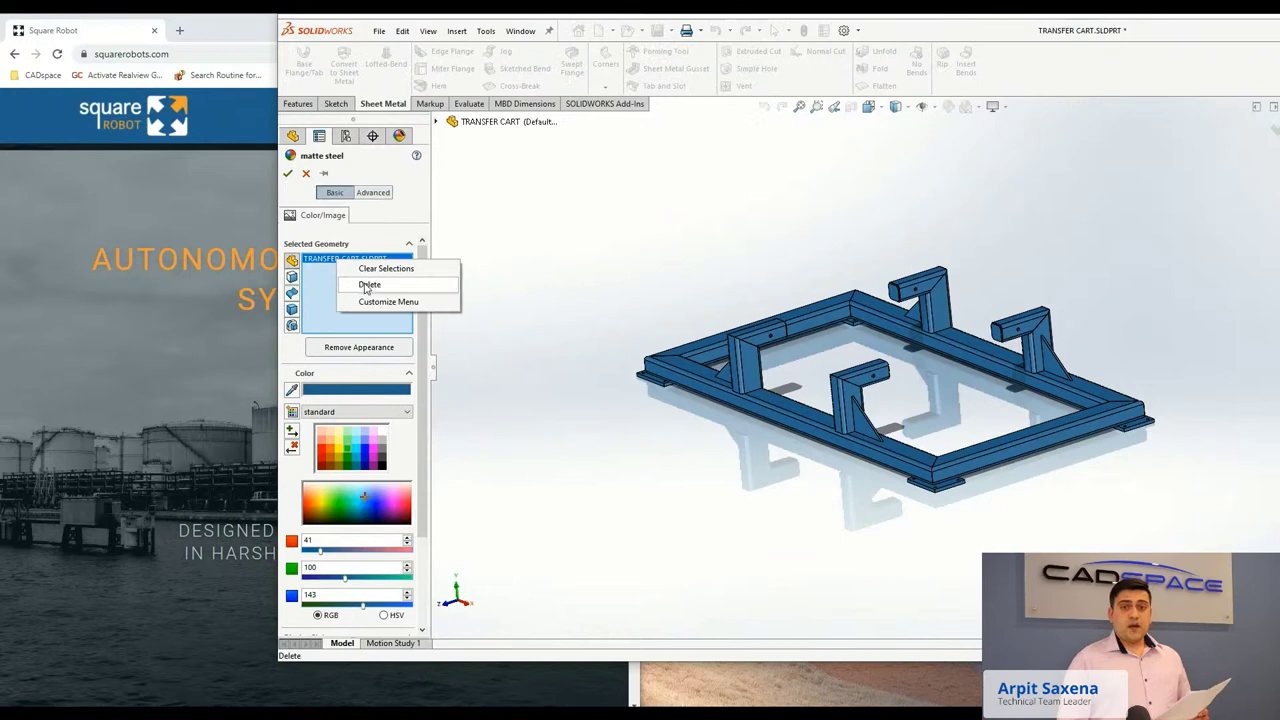
click(372, 269)
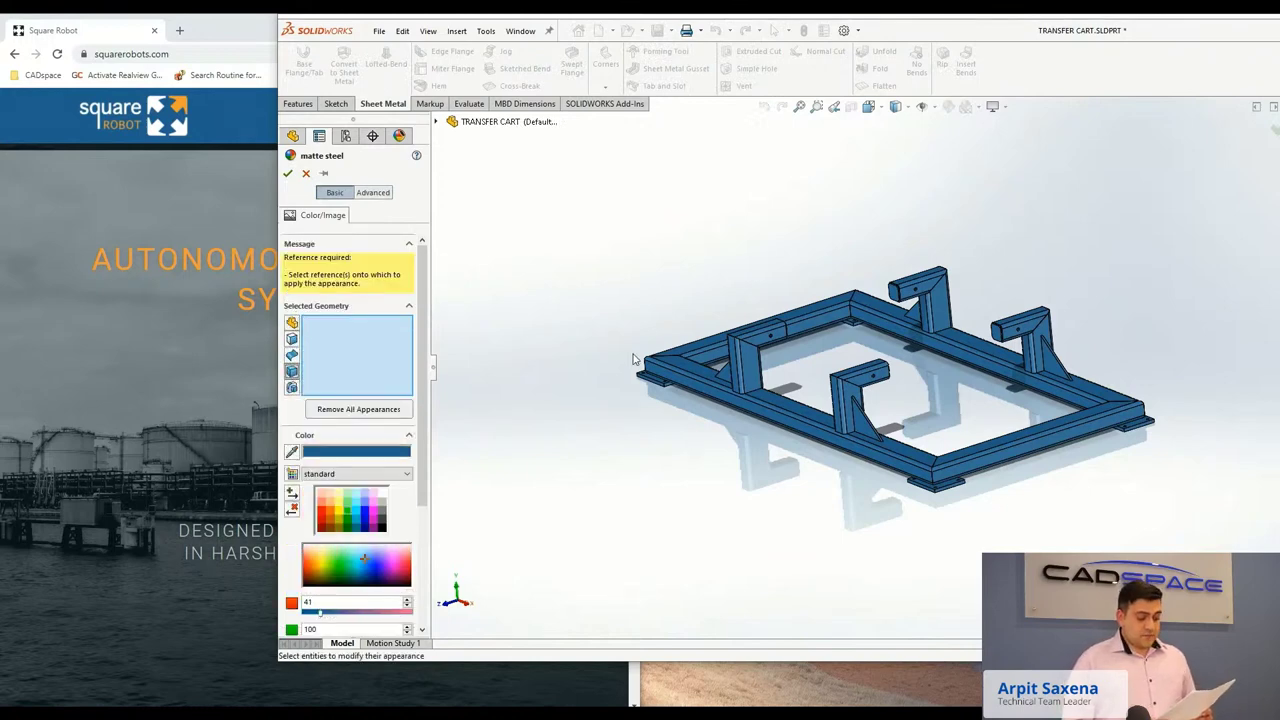
scroll(632, 361, down, 3)
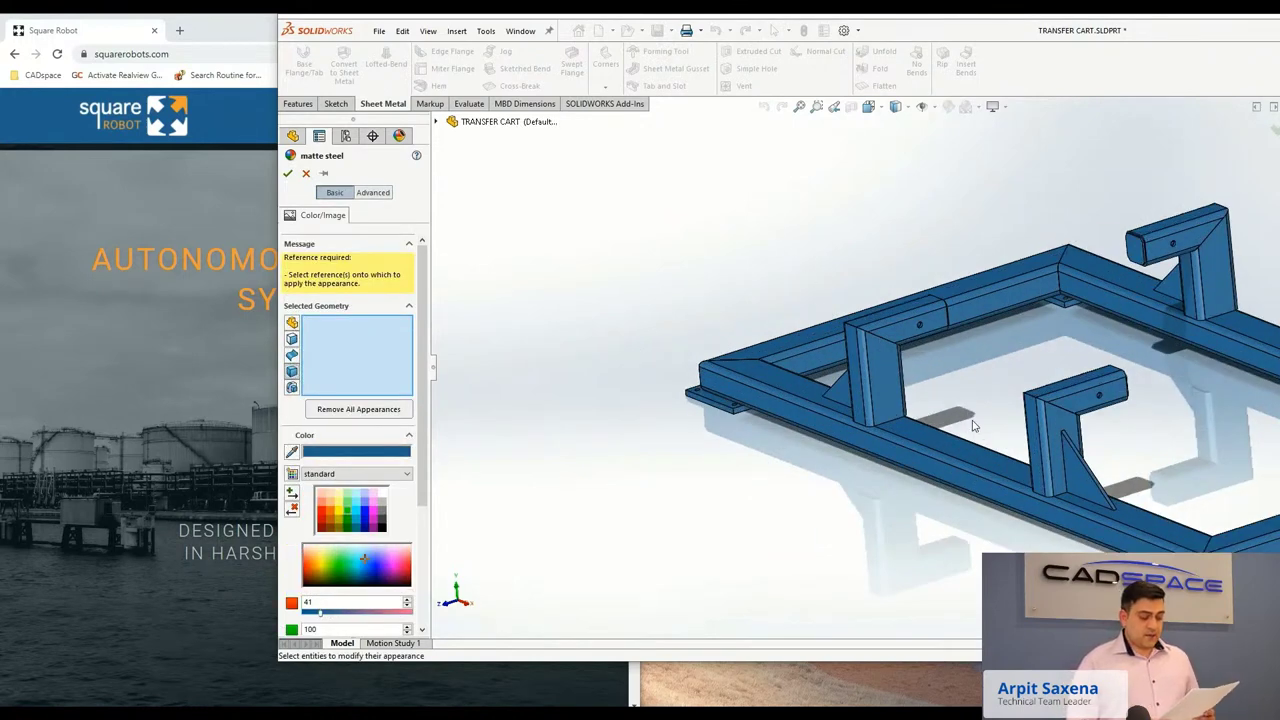
click(883, 369)
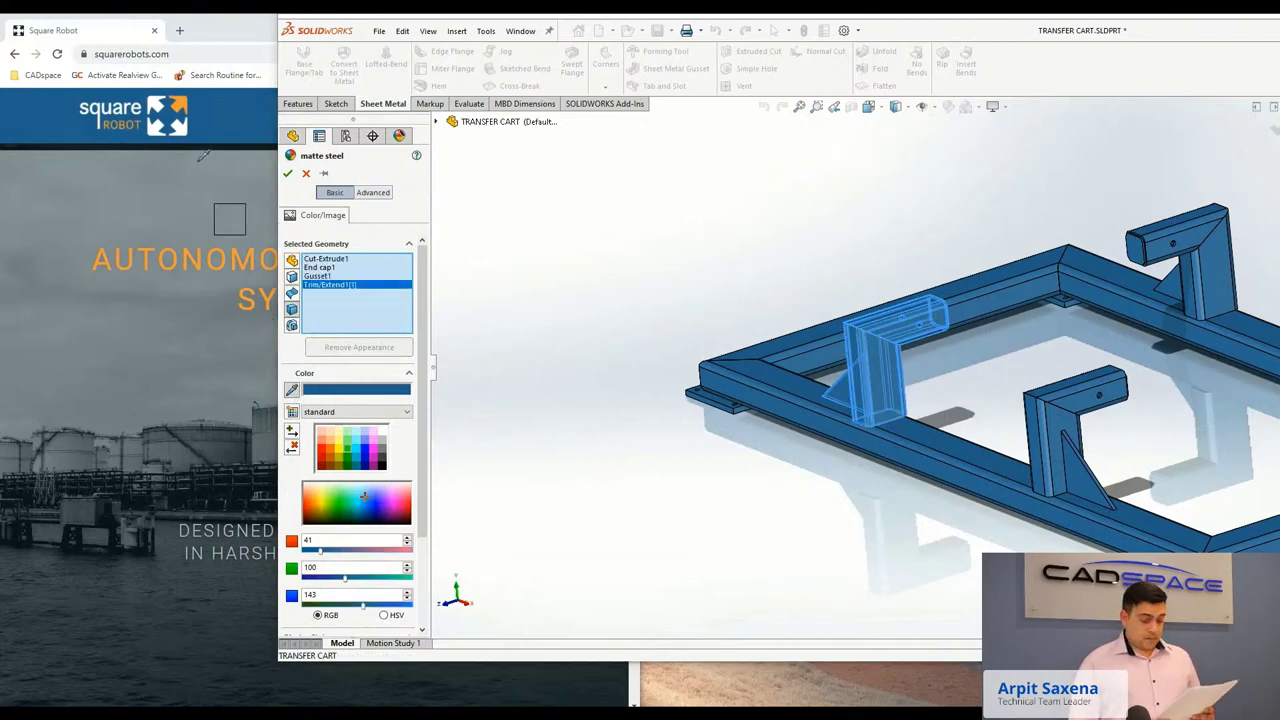
click(312, 497)
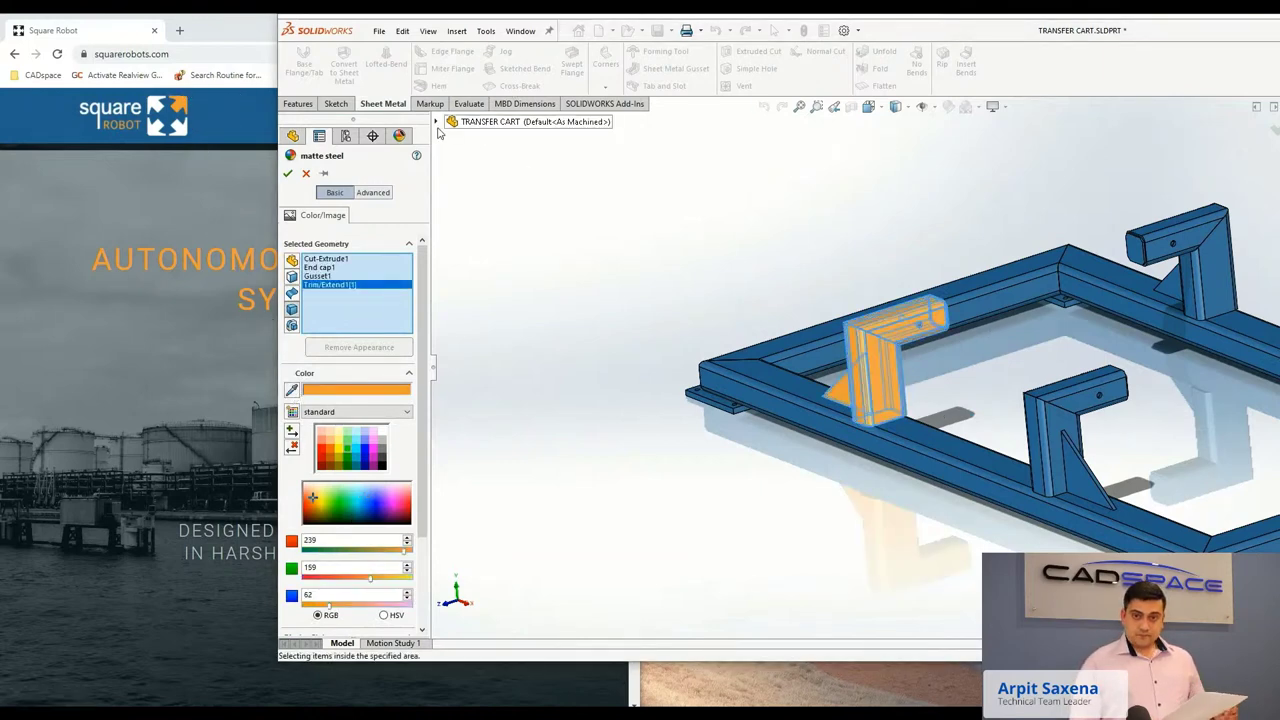
click(288, 174)
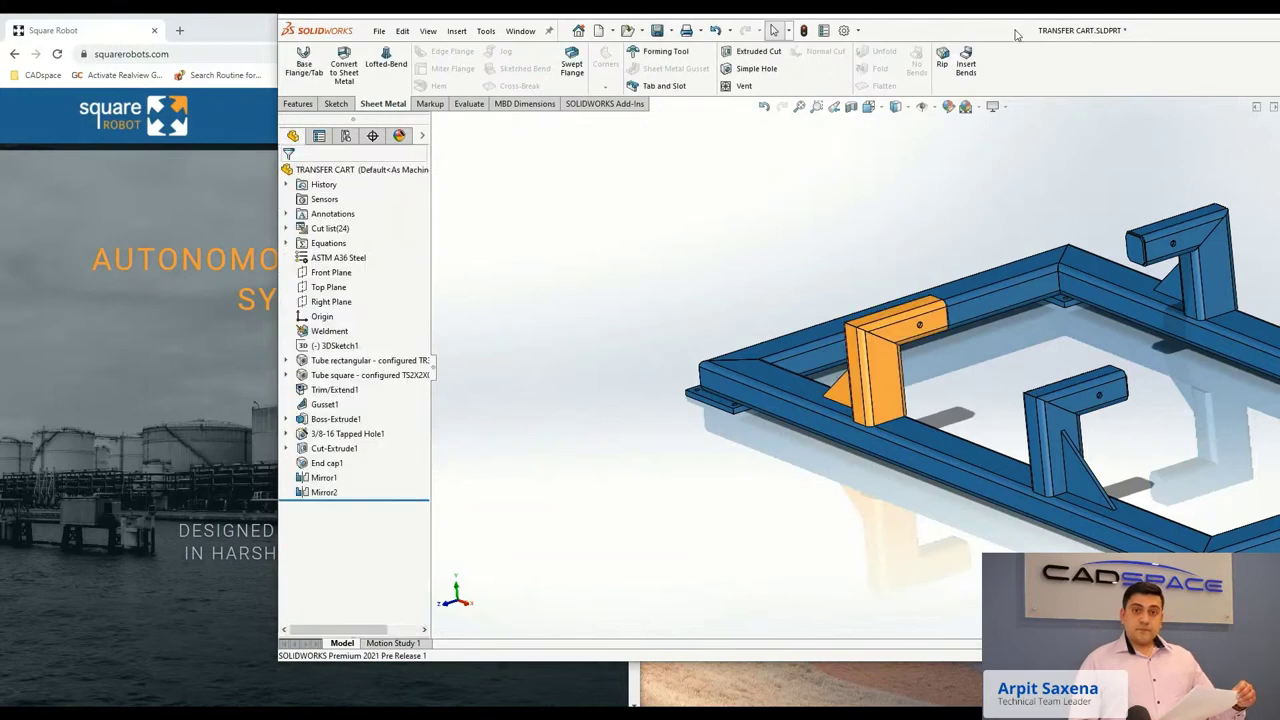
double_click(1016, 33)
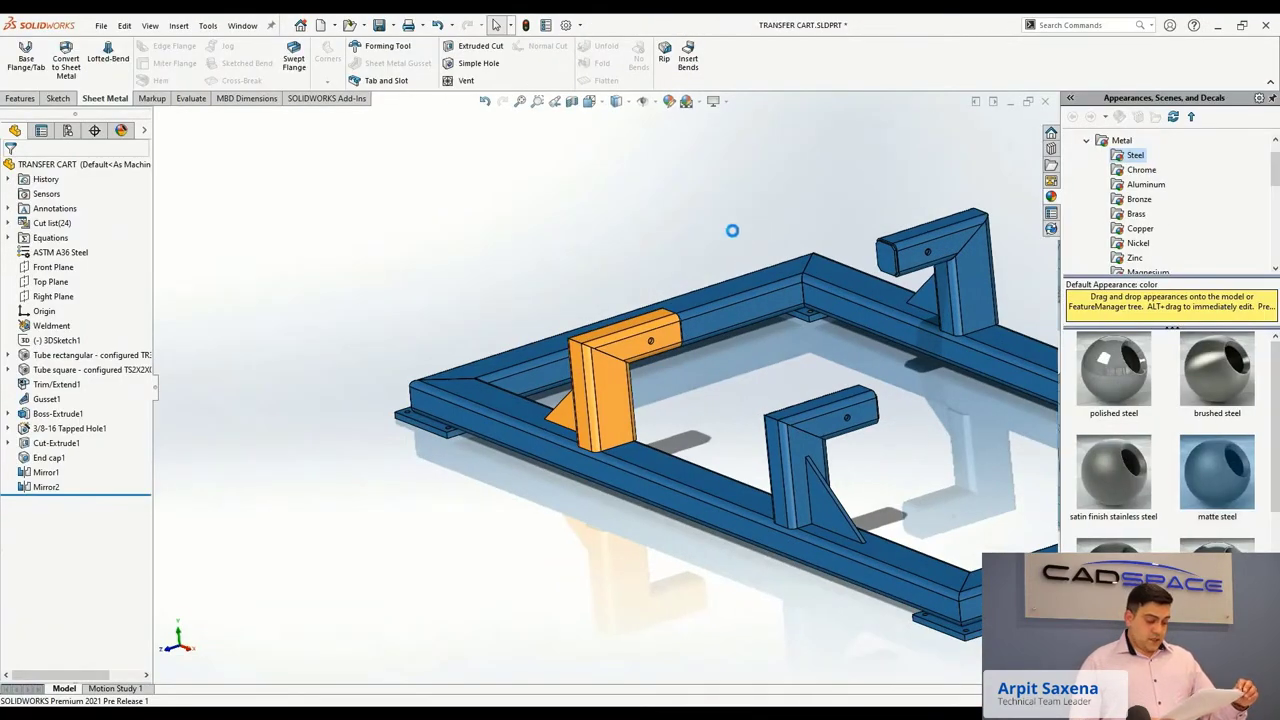
Open the part's custom properties: Description TRANSFER CART, Material ASTM A36 Steel, Revision A.
middle_drag(759, 426, 831, 589)
scroll(743, 423, up, 3)
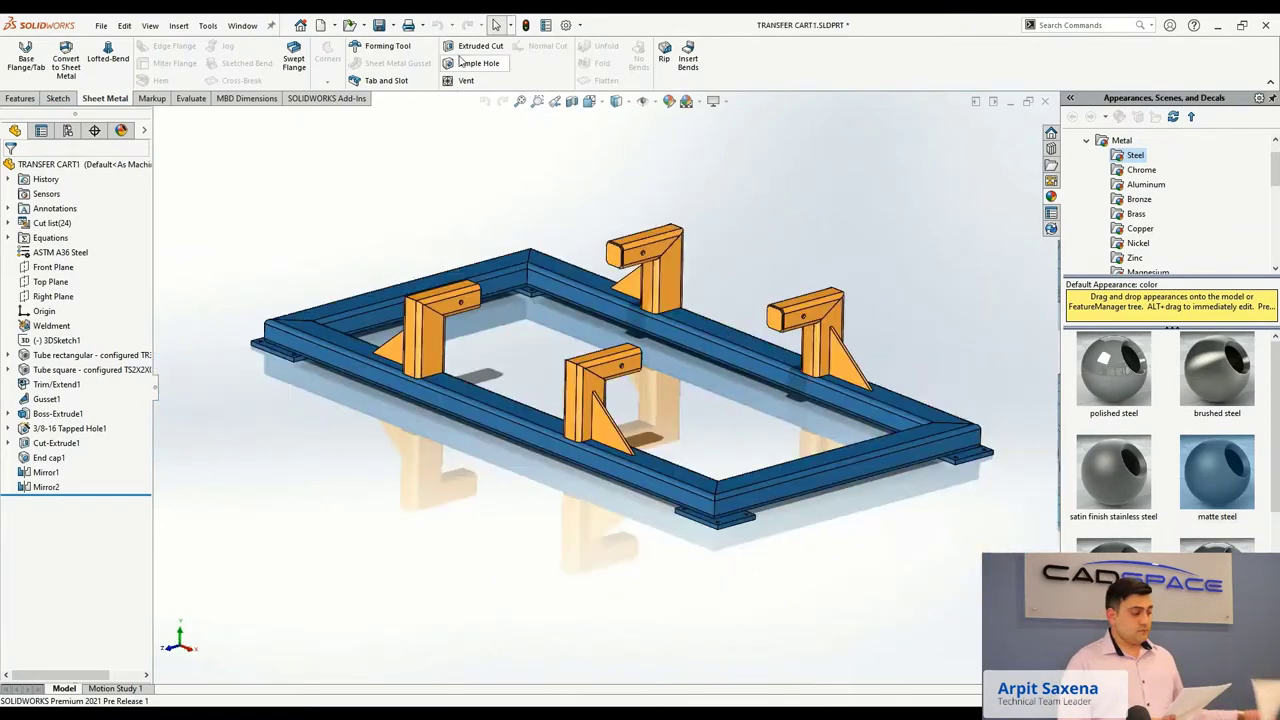
scroll(595, 290, up, 2)
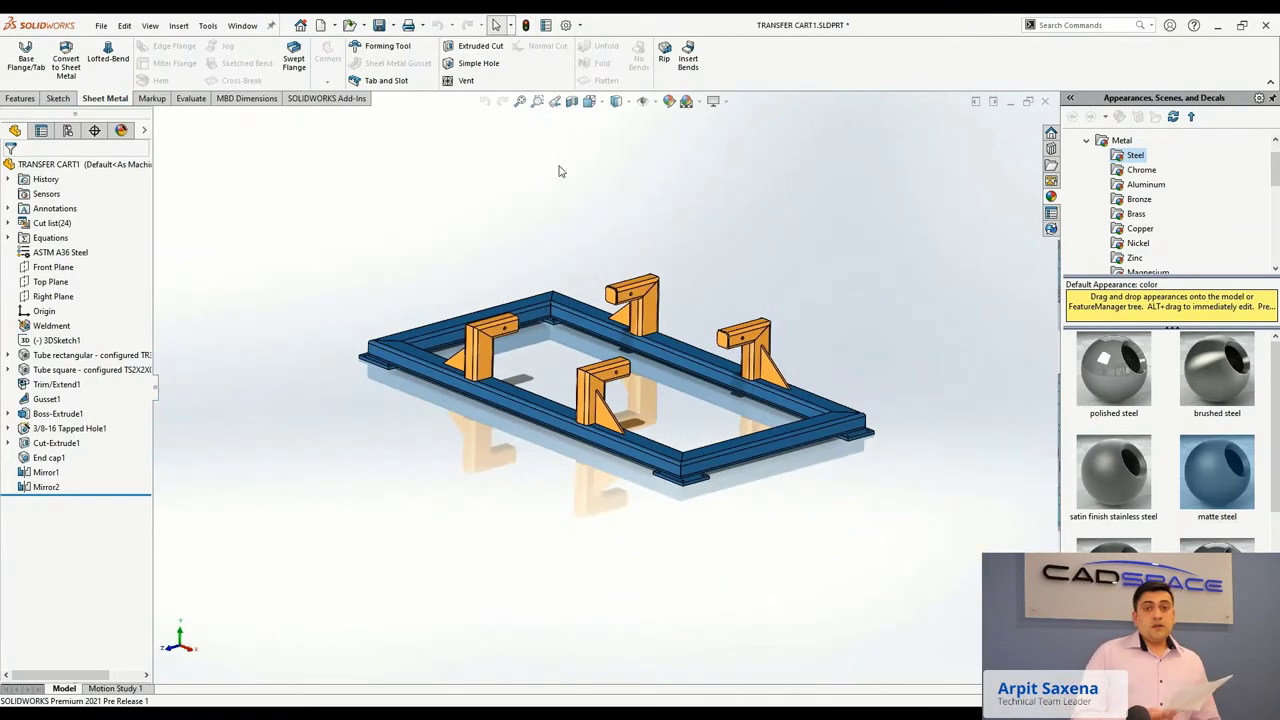
click(546, 25)
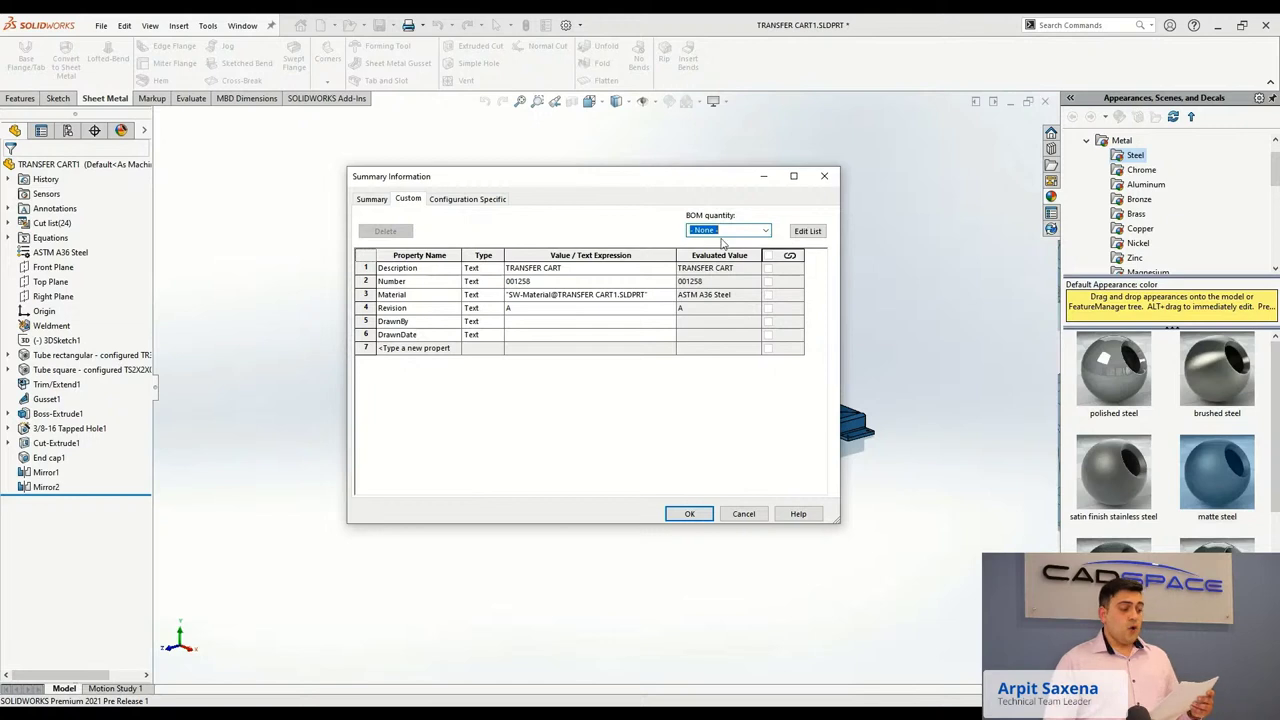
Add a Cost Estimate custom property in row 7 with type Equation.
click(470, 199)
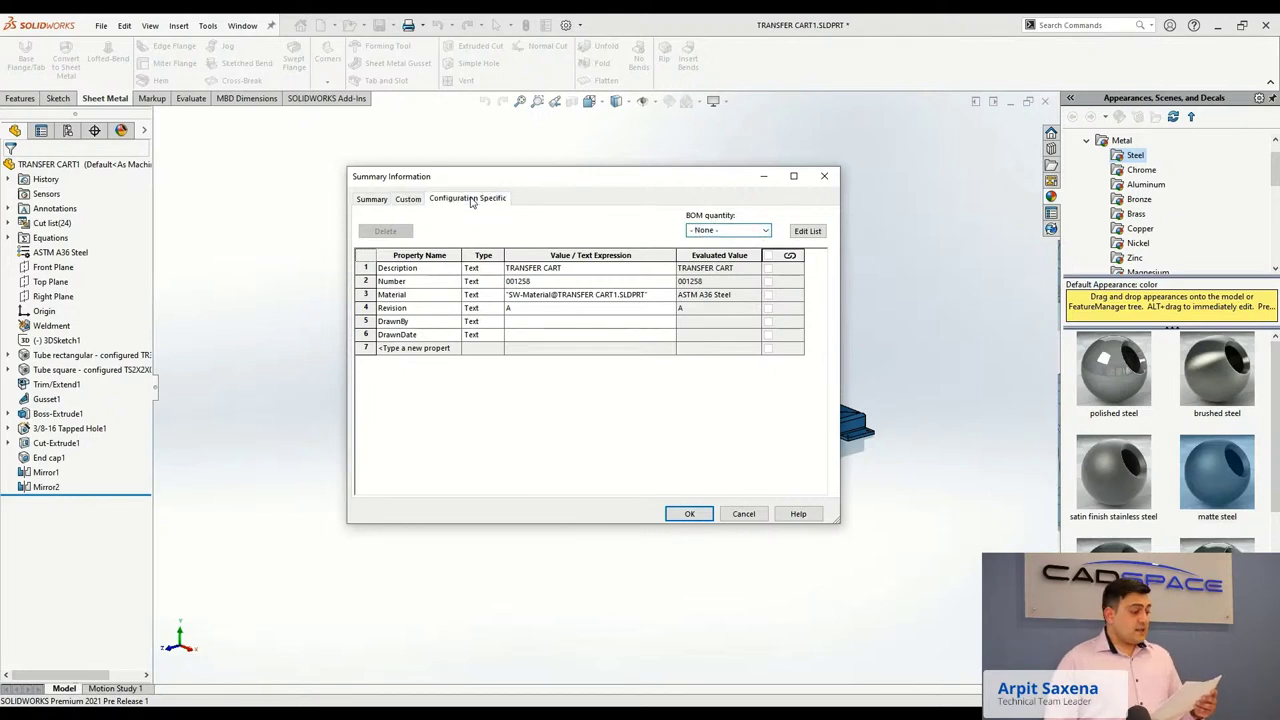
click(408, 199)
click(414, 349)
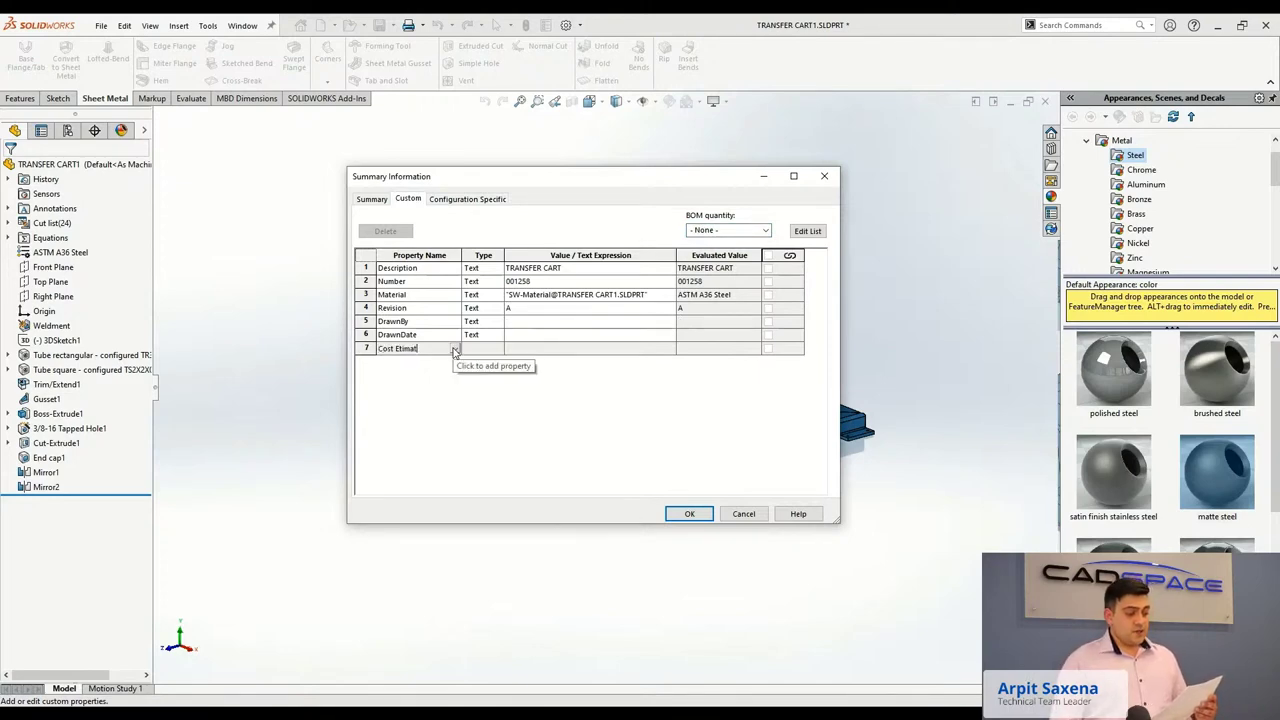
text(Cost Etimat)
key(BackSpace)
key(BackSpace)
text(s)
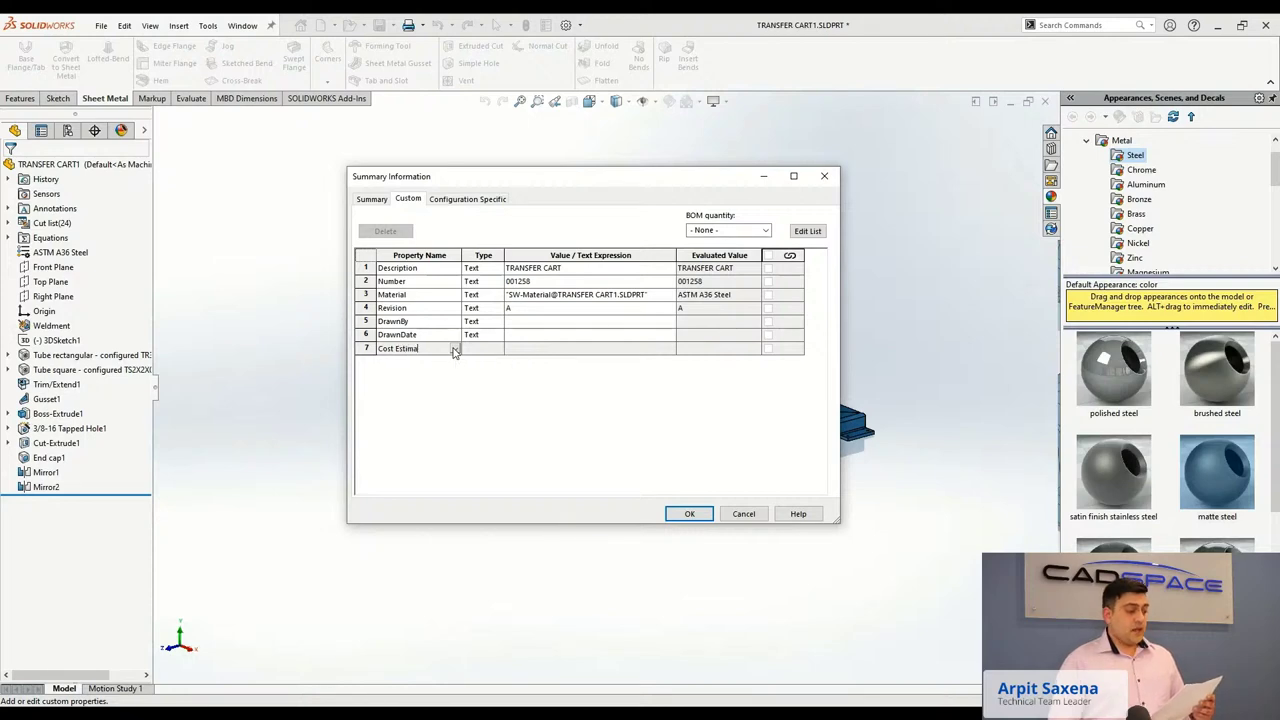
click(474, 355)
click(480, 355)
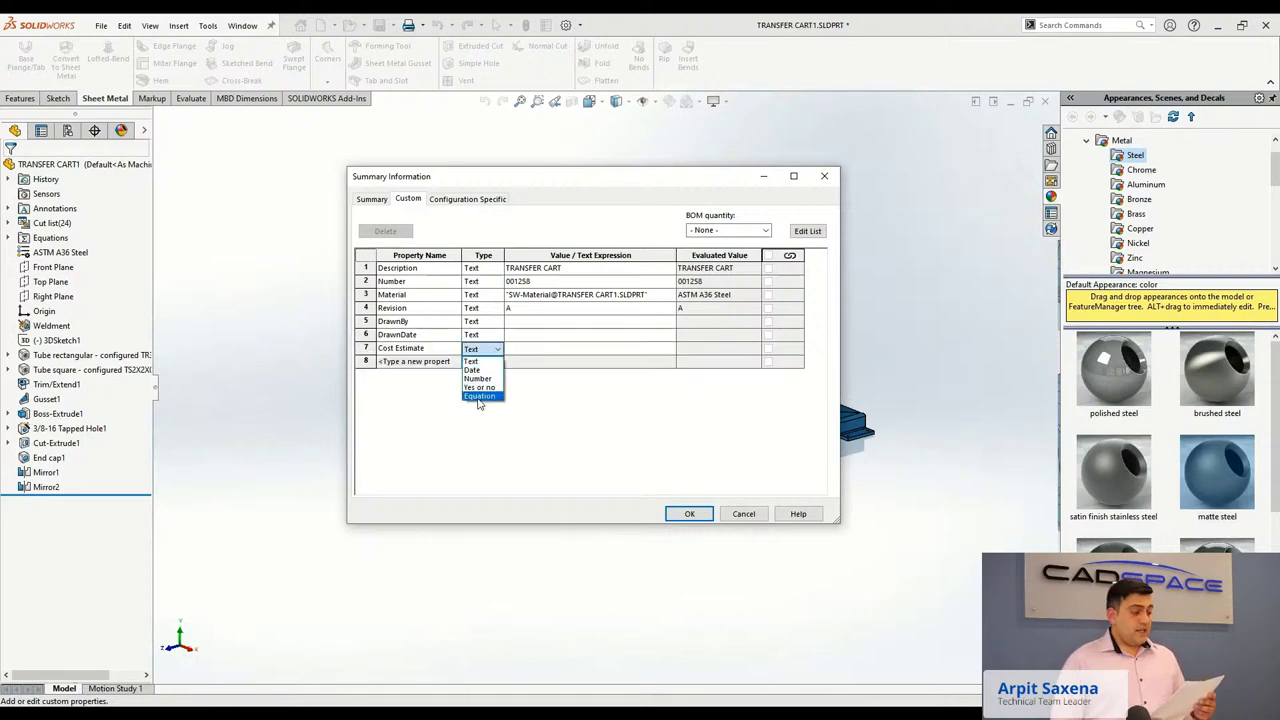
click(486, 397)
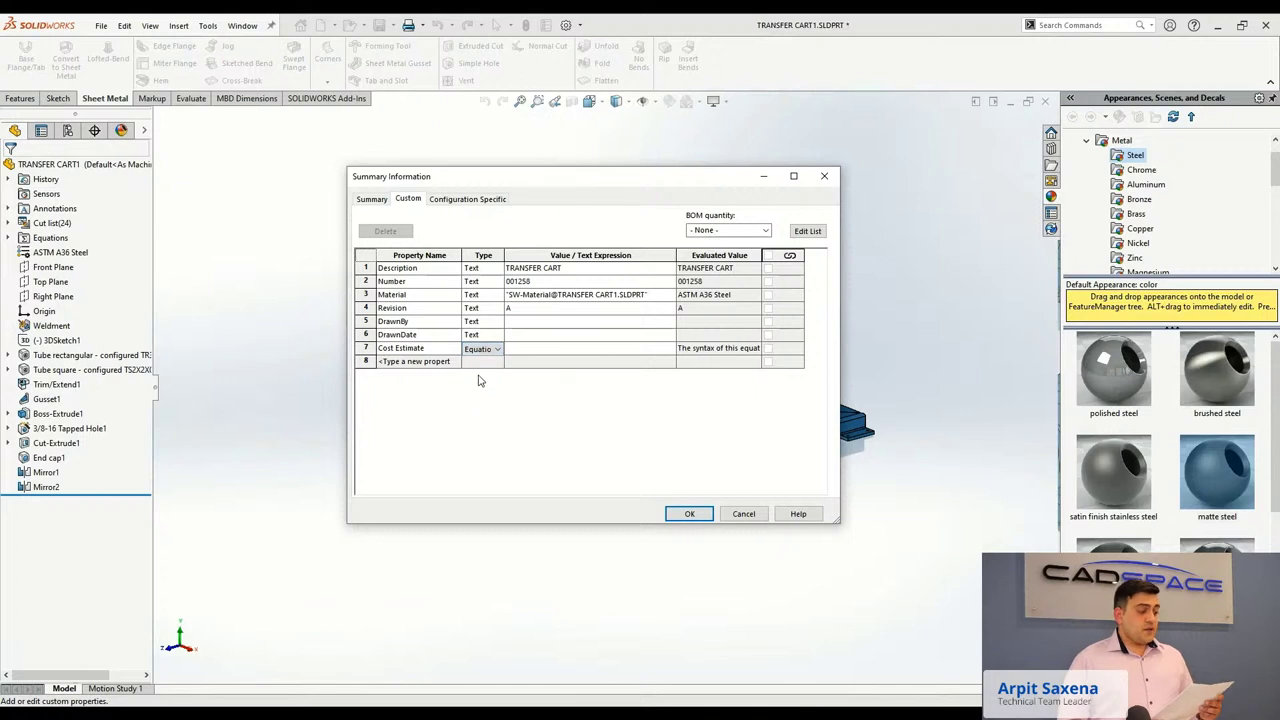
Set Cost Estimate to Est. finished cost $/lb * SW-Mass (428.60) and save the properties.
click(526, 349)
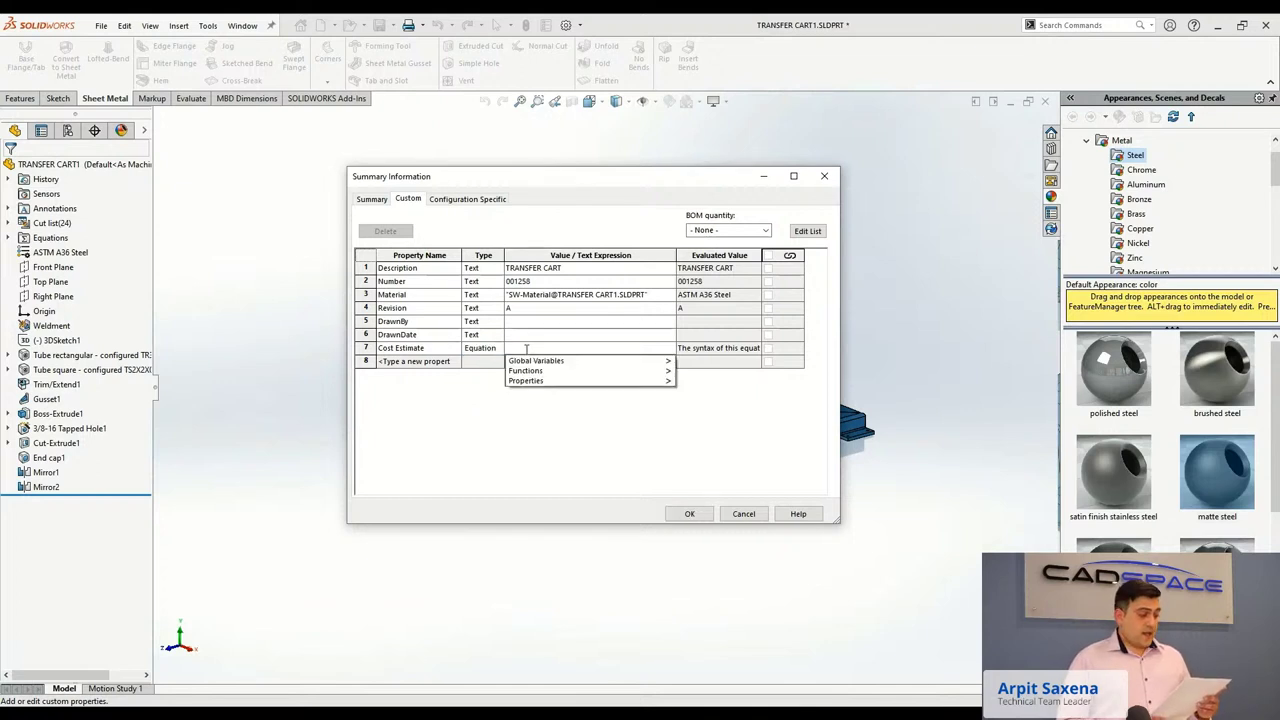
mouse_move(578, 366)
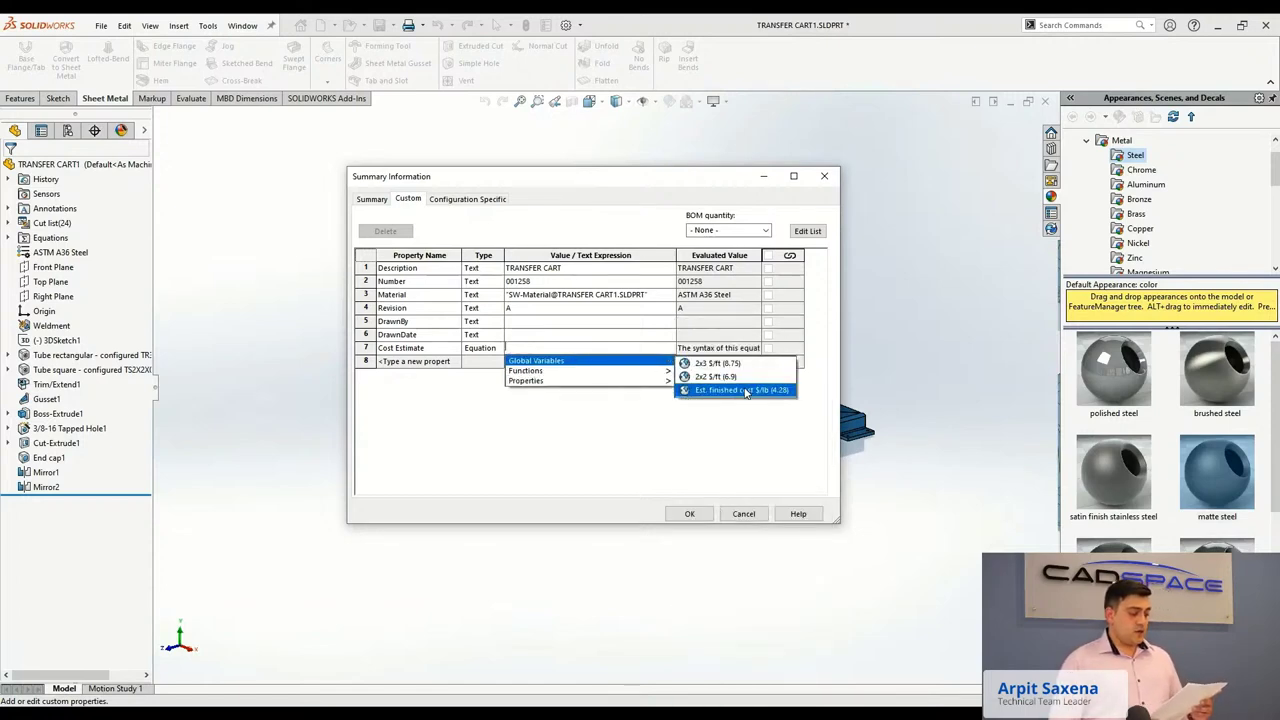
click(745, 390)
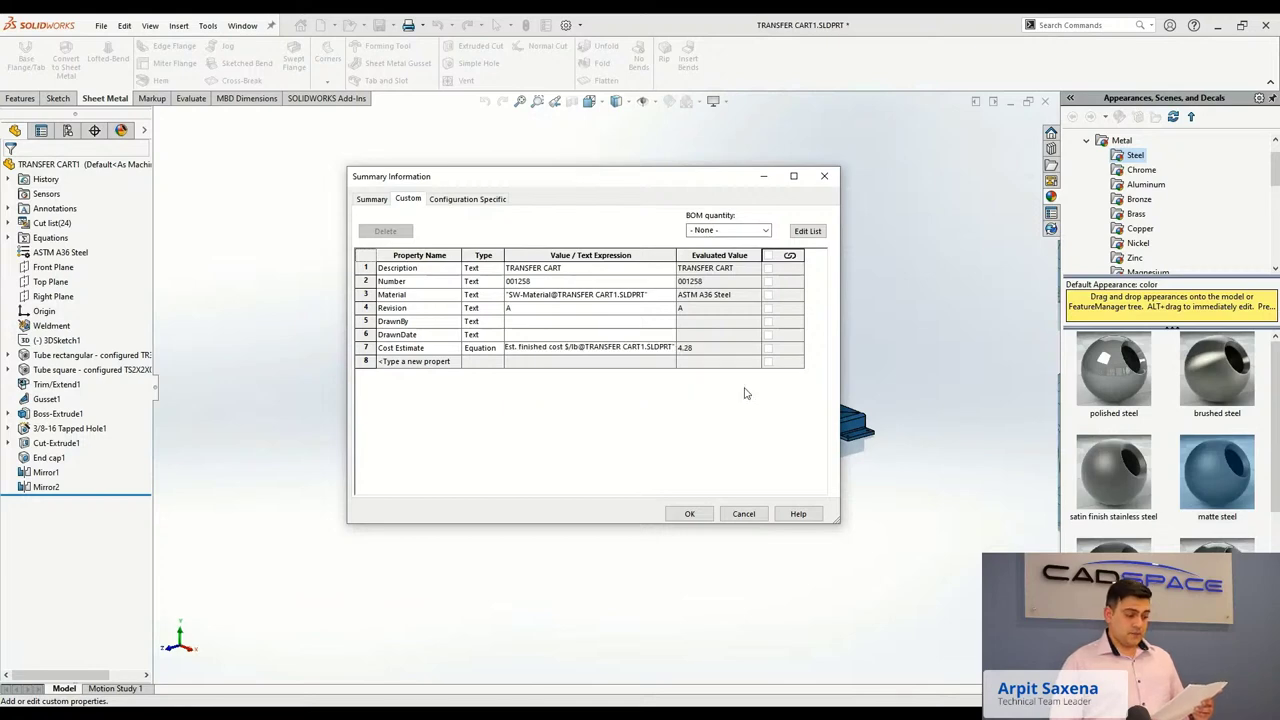
text(*)
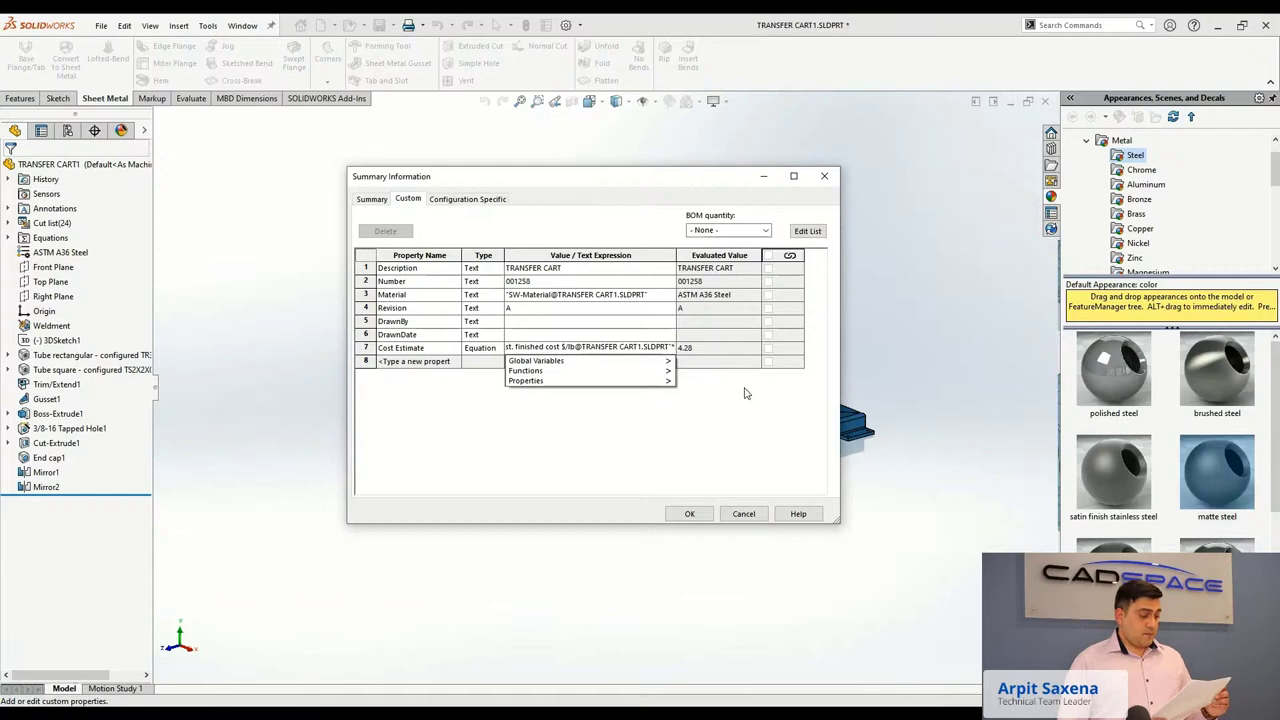
mouse_move(660, 380)
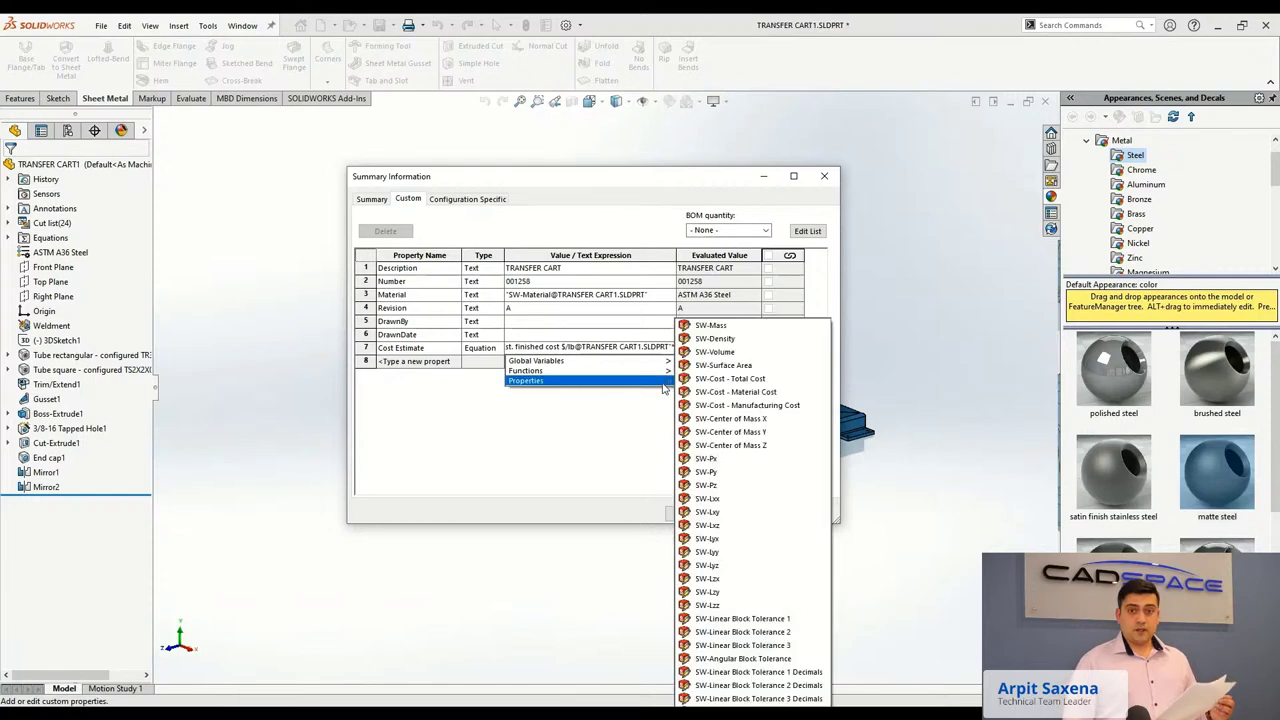
click(731, 334)
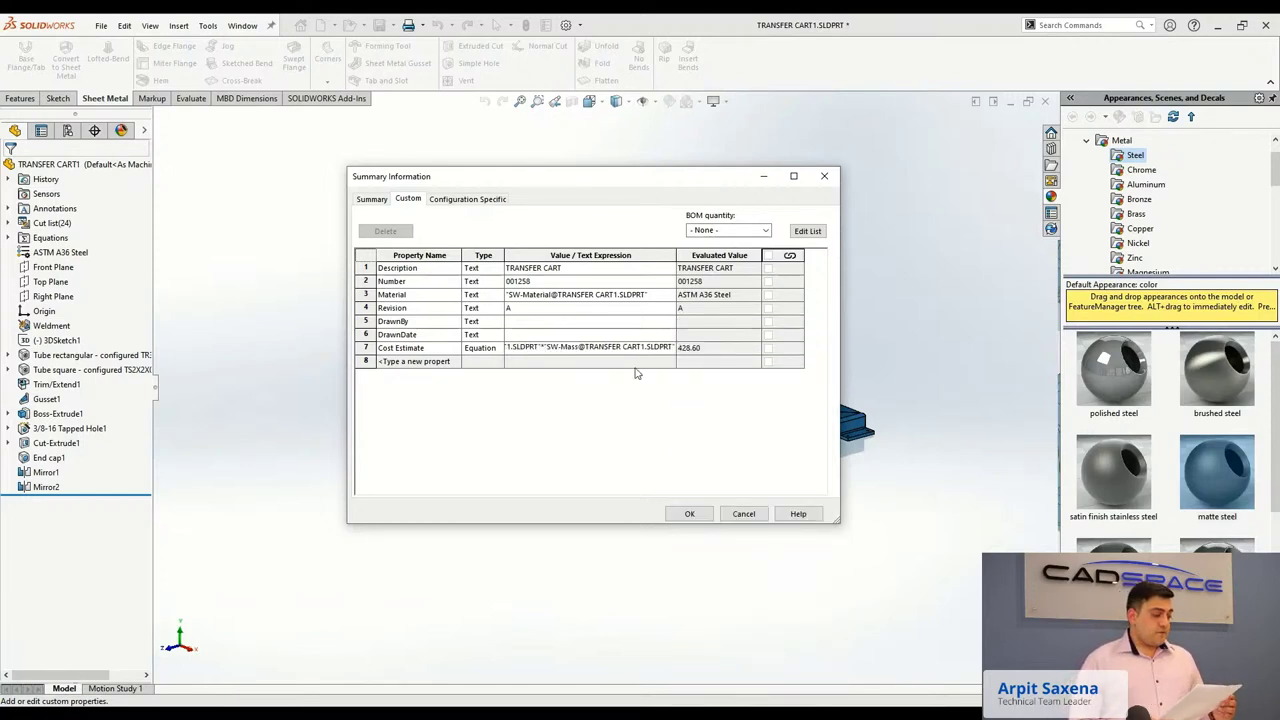
click(676, 514)
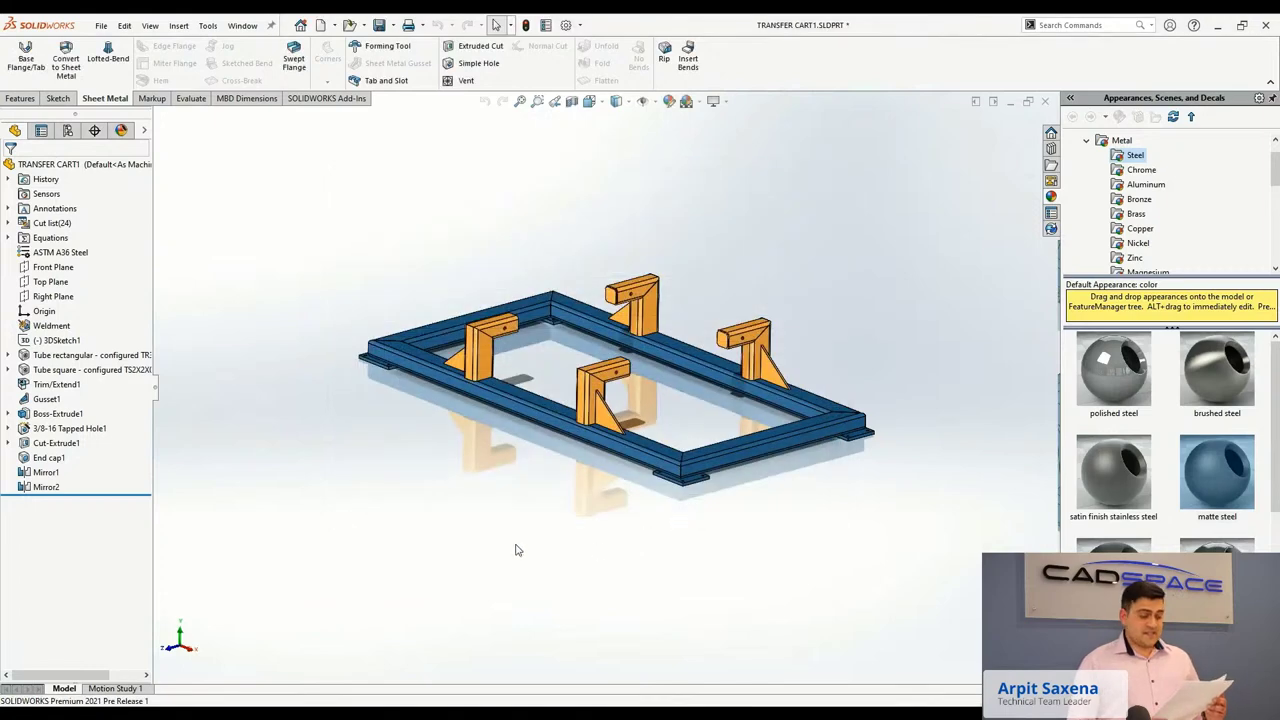
Open the properties of the PLATE 0.38 x 4 x 5.13 cut-list item.
key(ctrl+7)
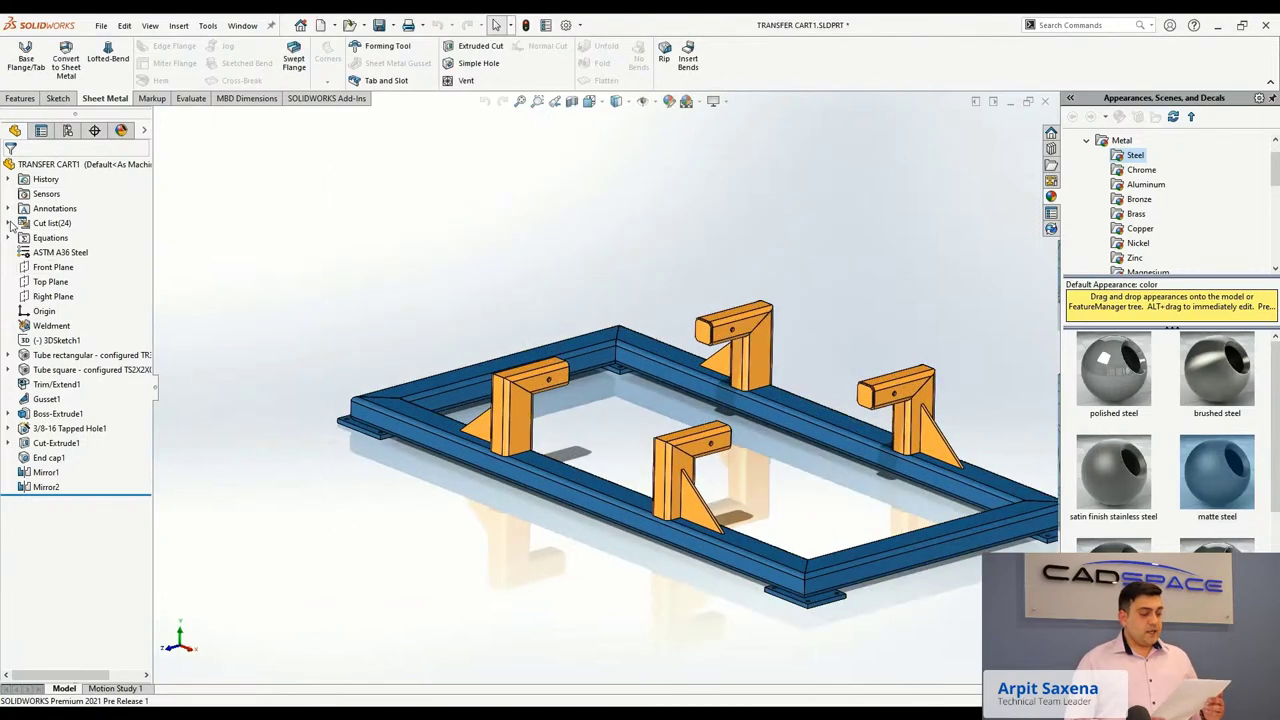
click(8, 223)
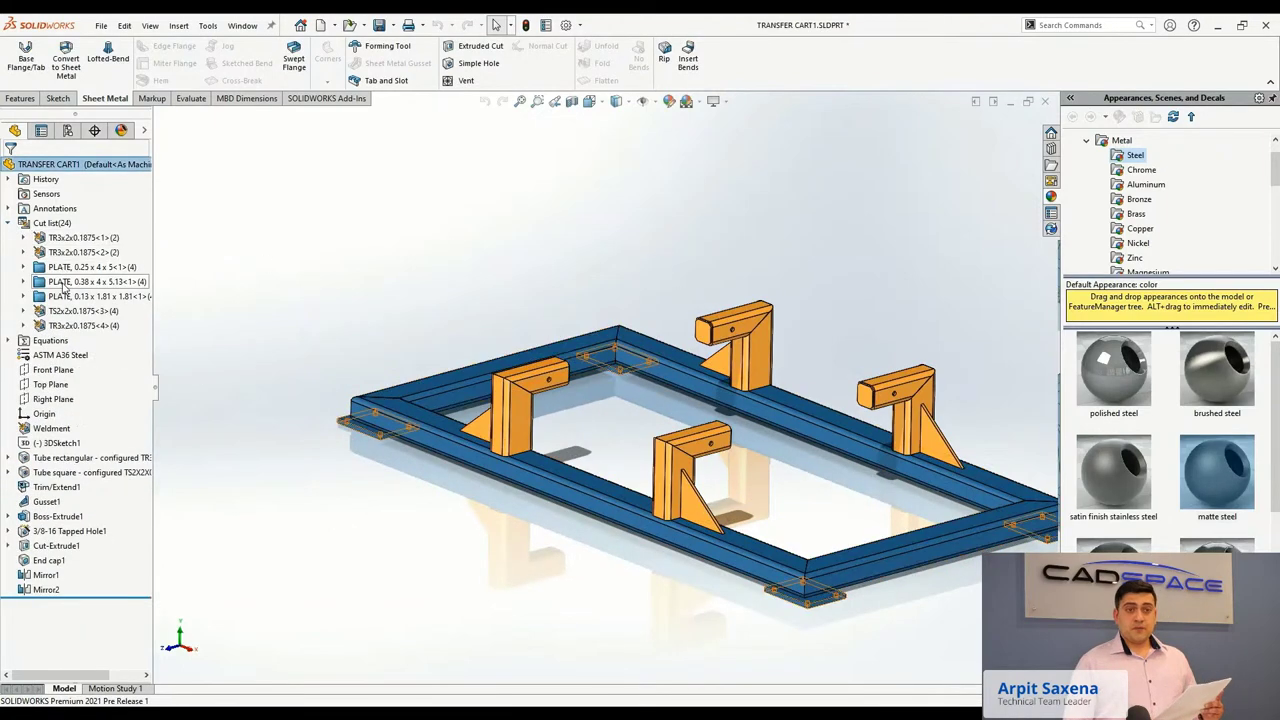
click(63, 287)
right_click(63, 287)
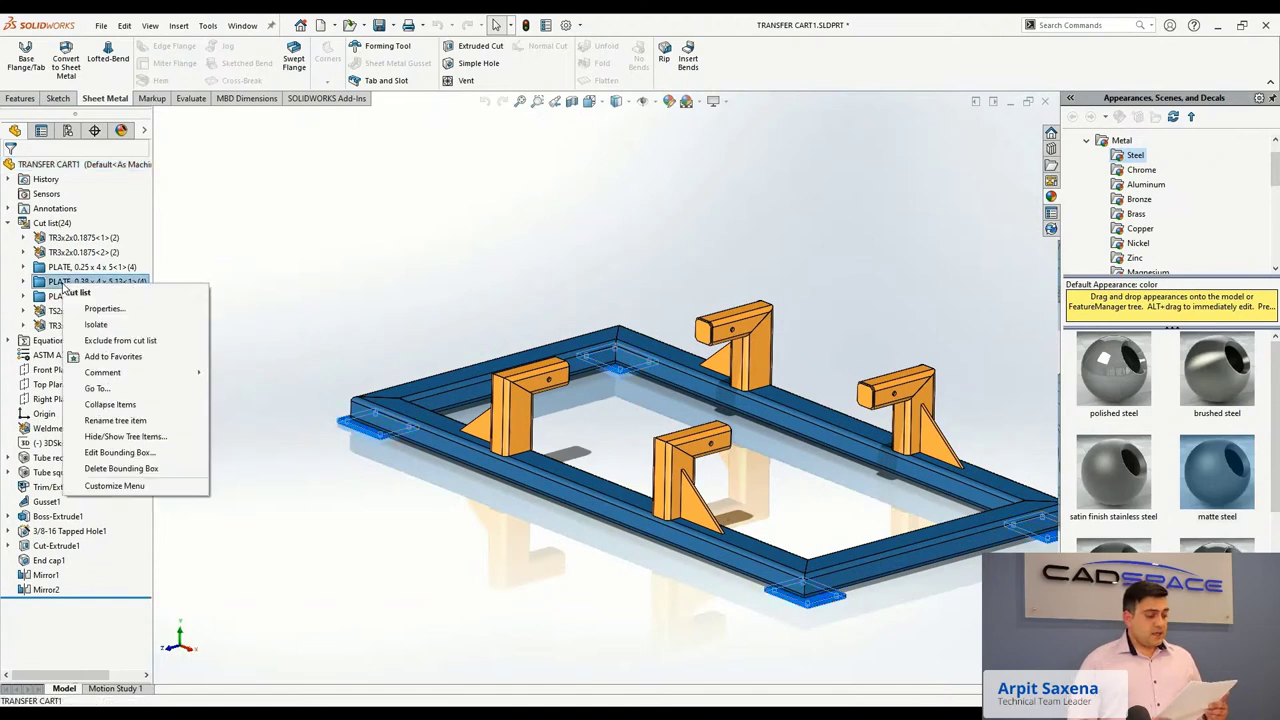
click(104, 308)
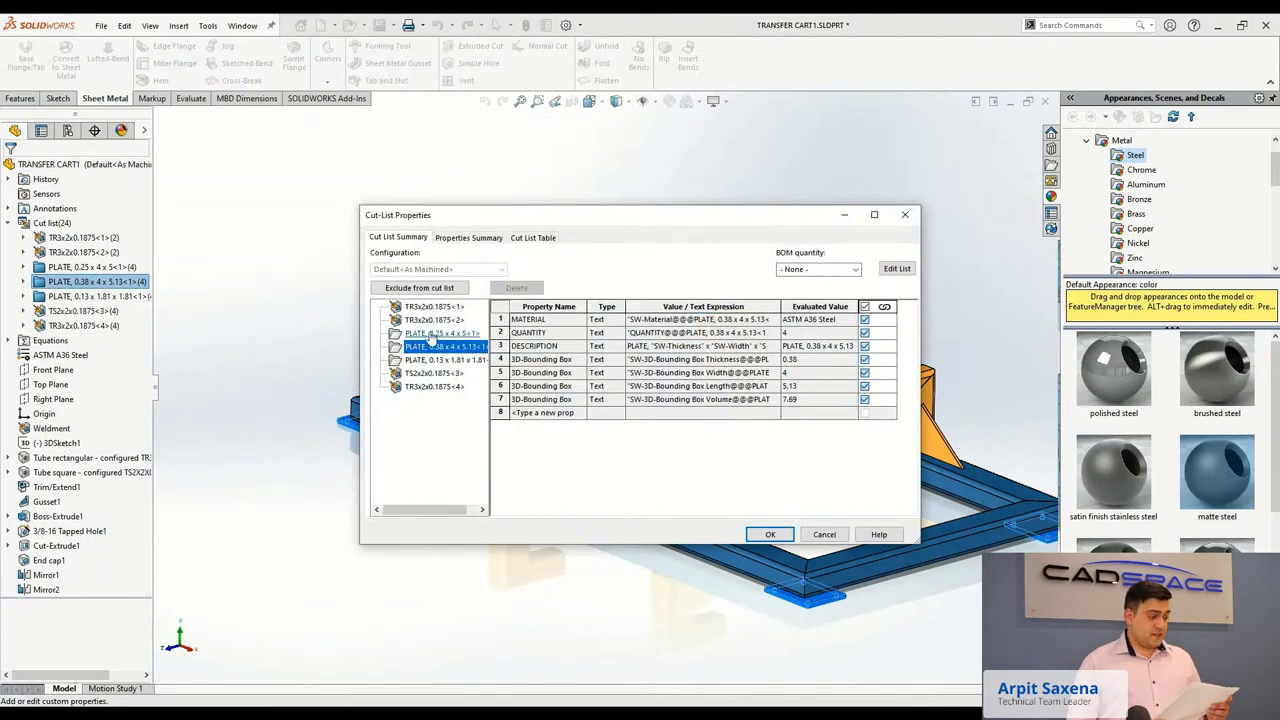
Add a Total Length property in row 8 with type Equation.
click(541, 413)
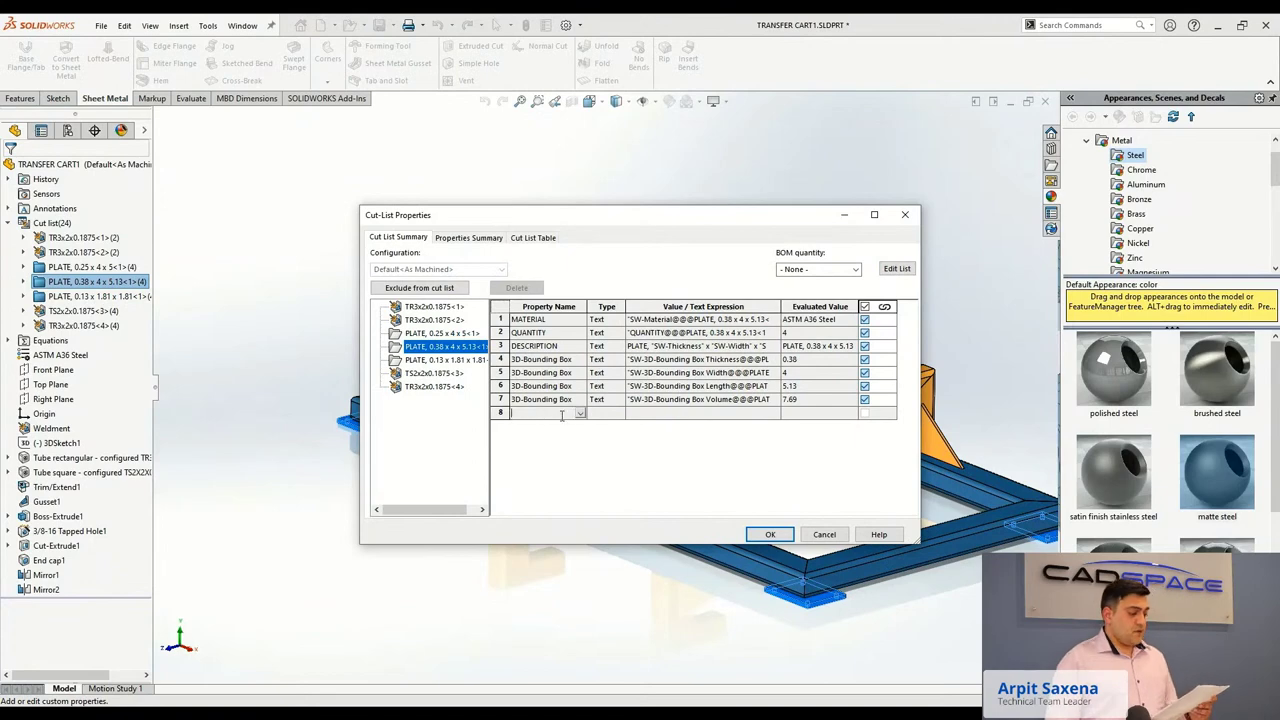
click(579, 413)
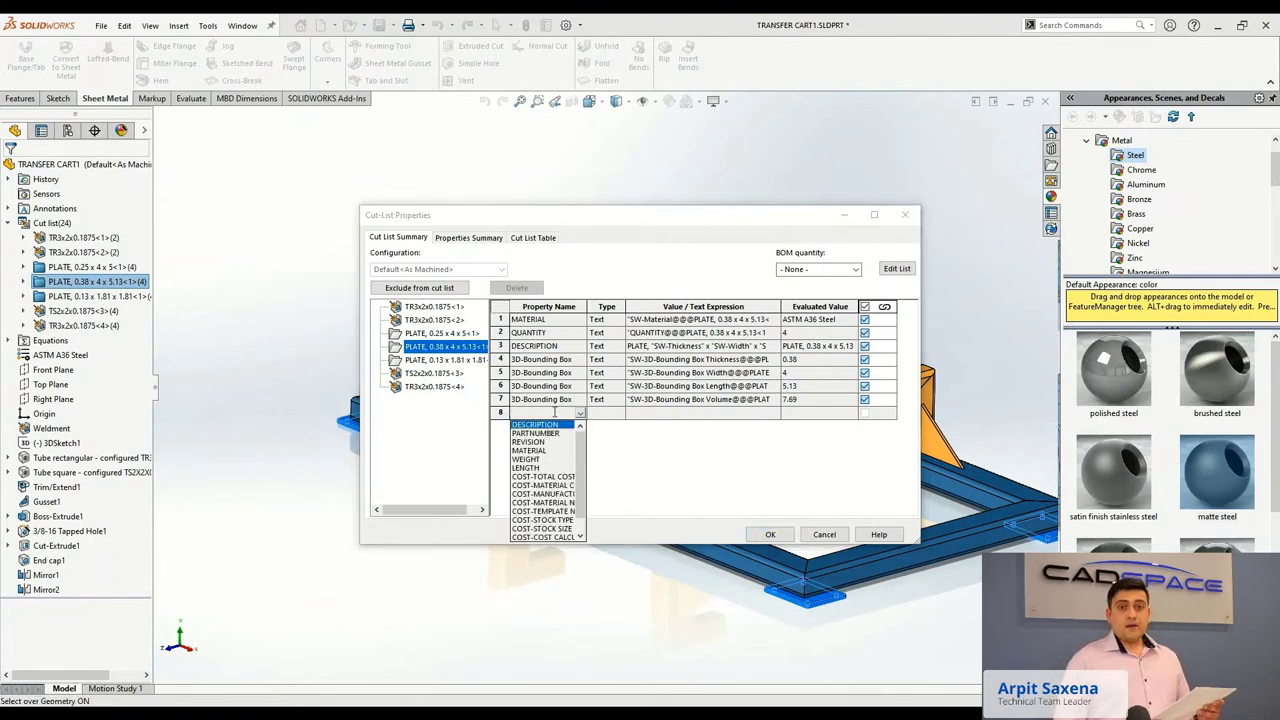
click(554, 412)
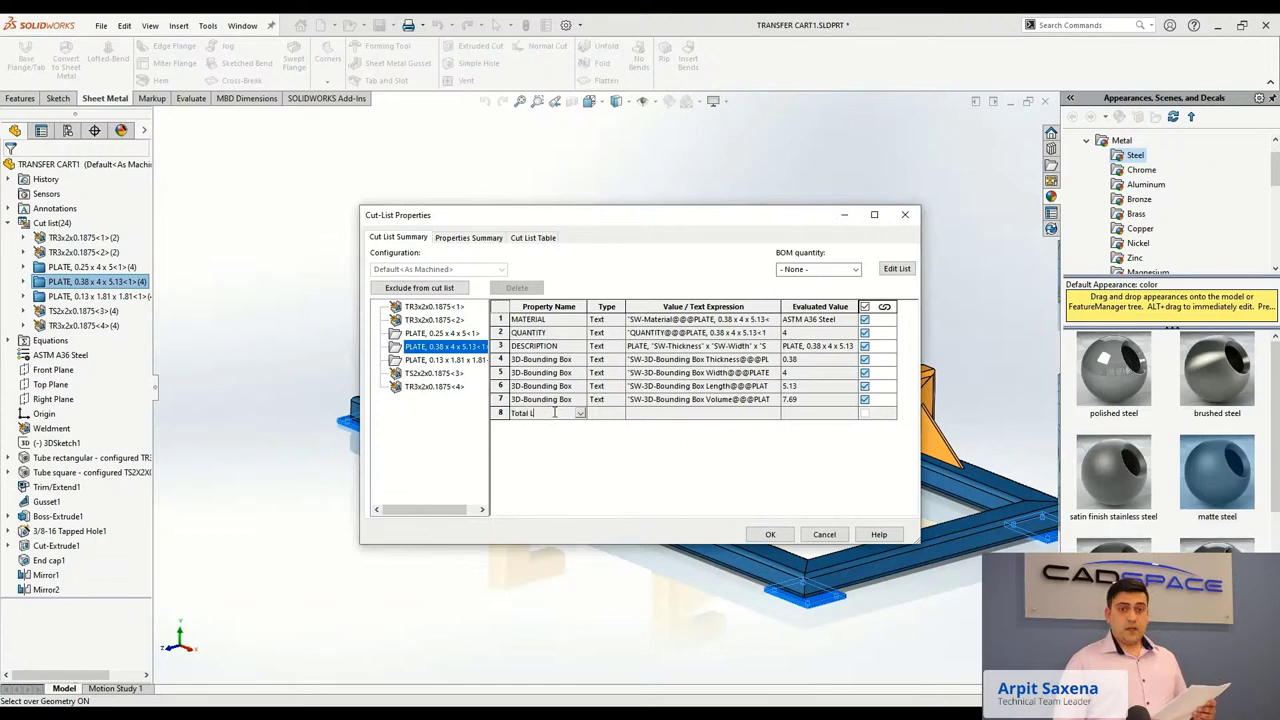
click(605, 413)
click(605, 463)
Set Total Length to QUANTITY * 3D-Bounding Box Length (20.52) and save.
click(655, 413)
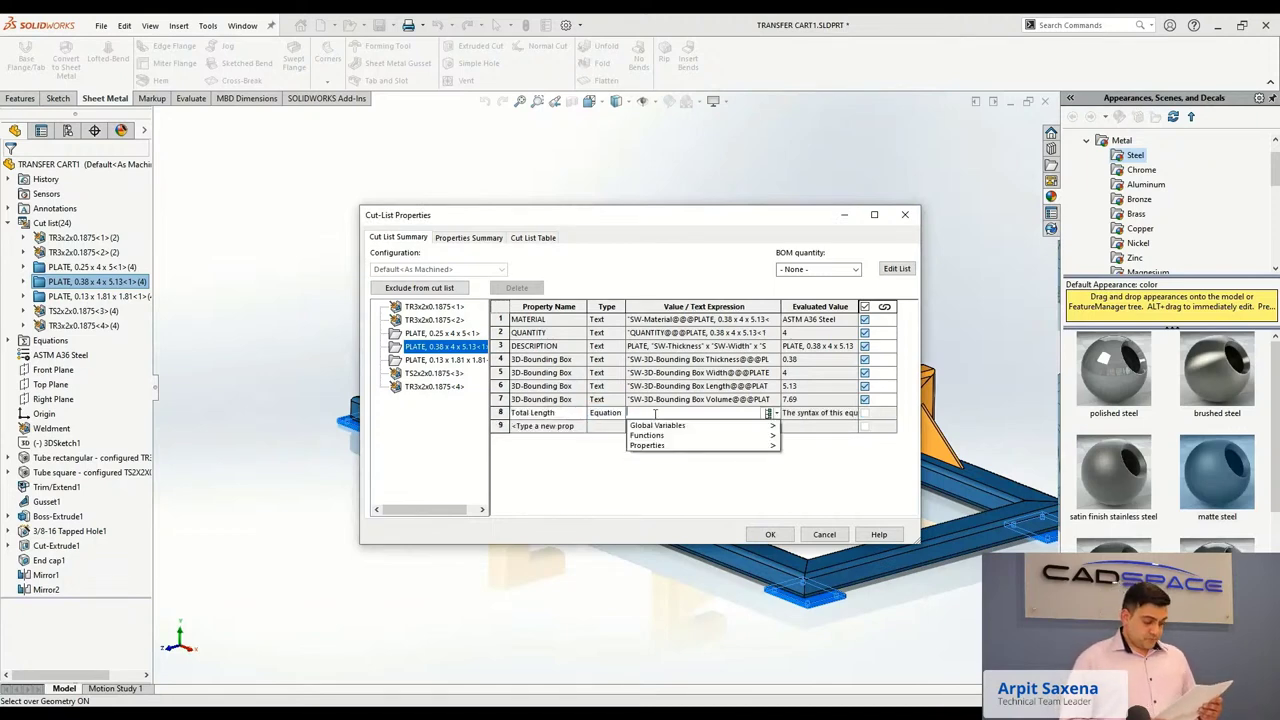
mouse_move(700, 445)
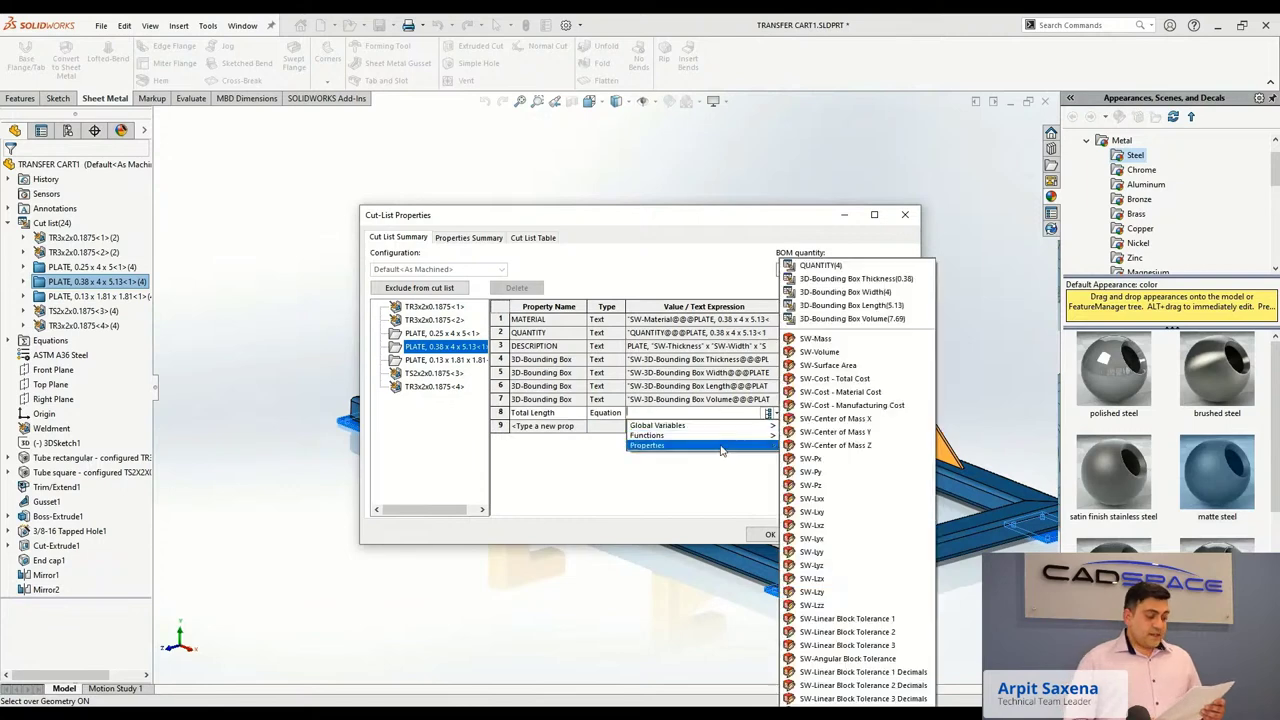
click(855, 272)
text(*)
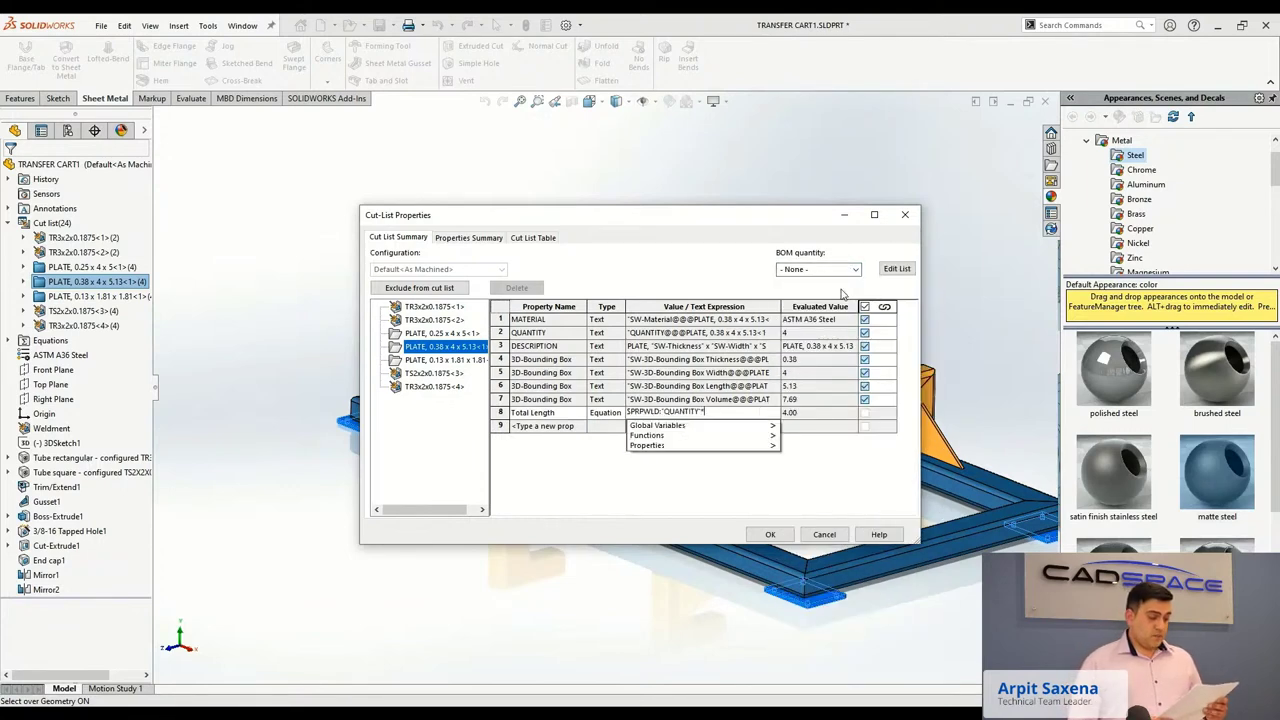
mouse_move(700, 445)
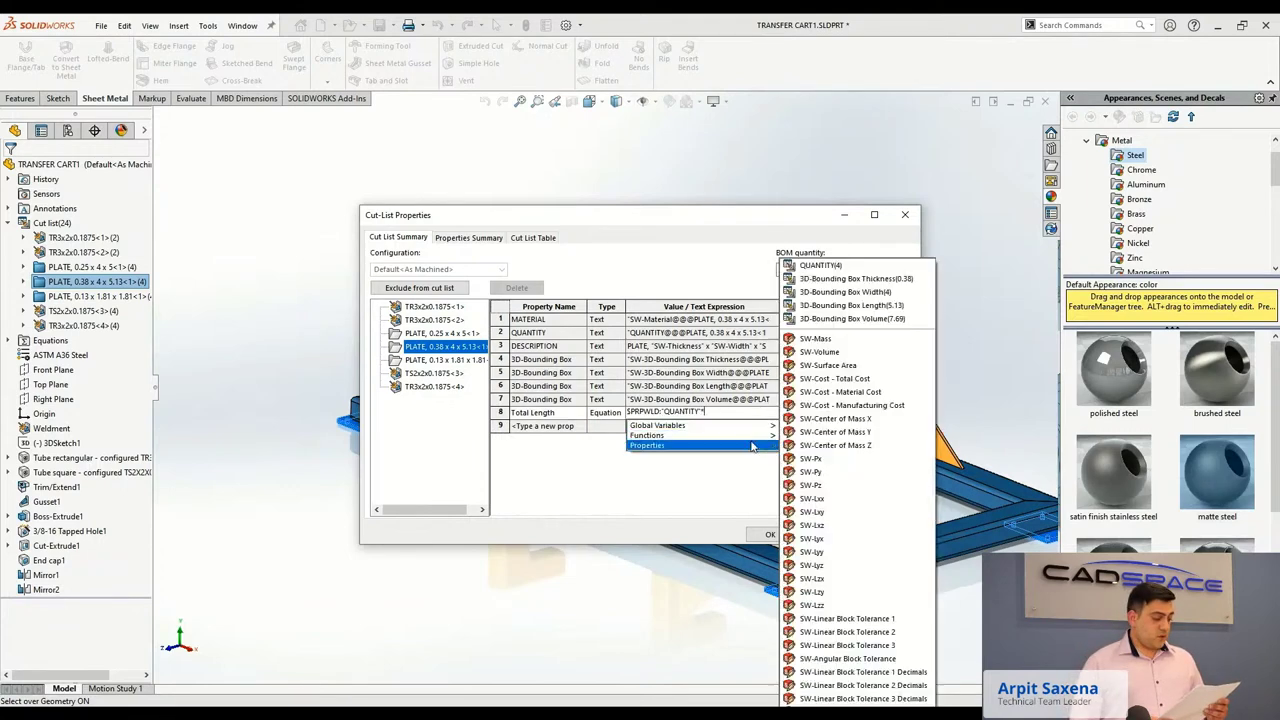
click(864, 307)
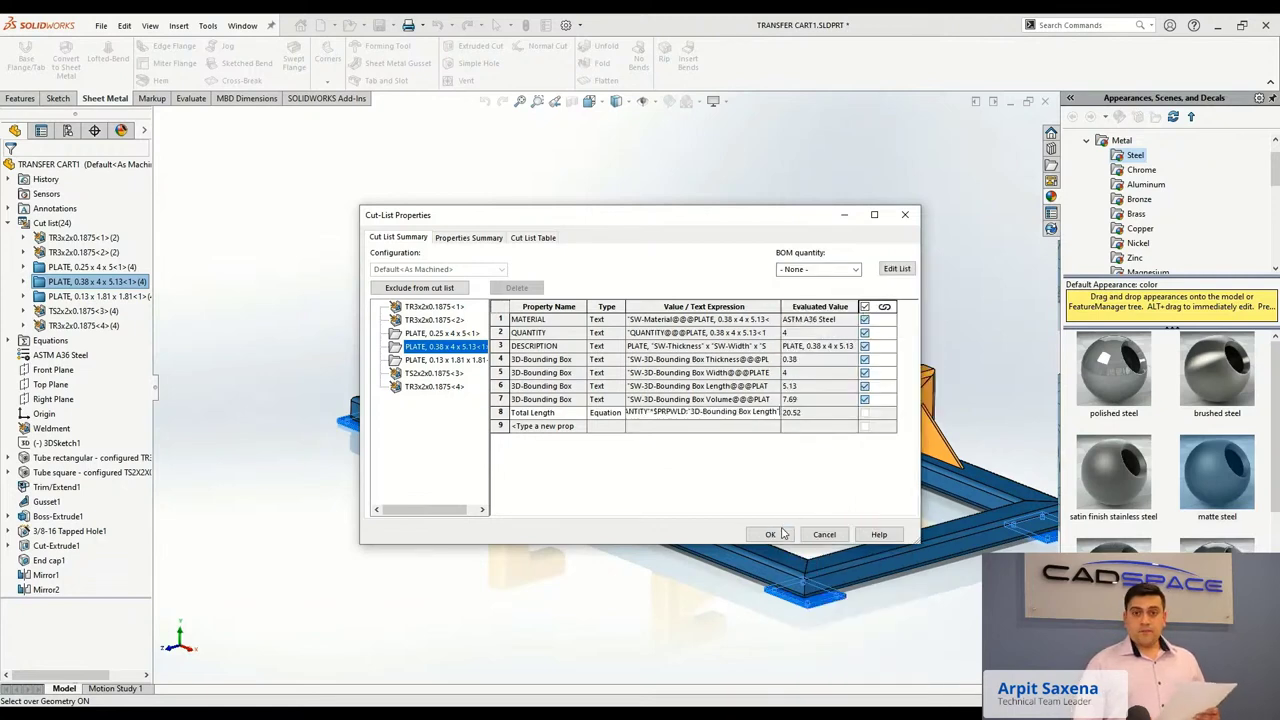
click(781, 534)
middle_drag(762, 478, 483, 418)
Zoom the 02982 assembly in on the washer at the bracket's lower-right corner.
scroll(482, 418, down, 3)
scroll(778, 590, up, 3)
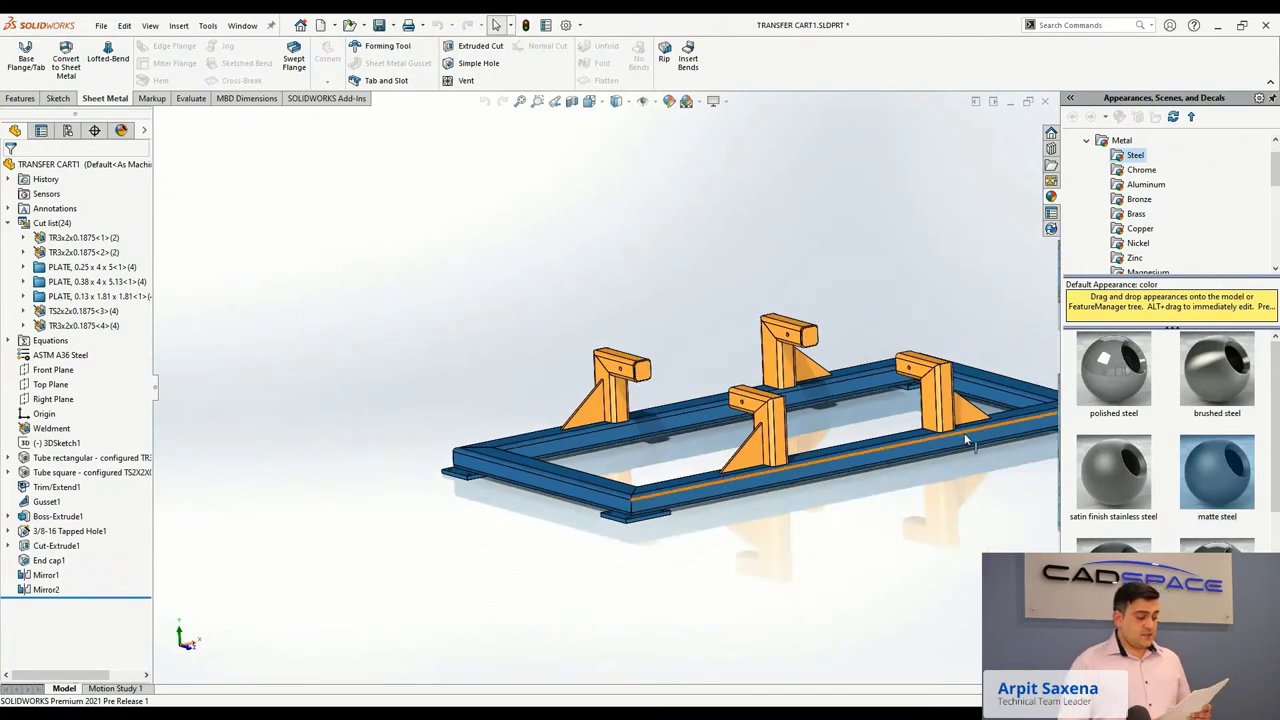
scroll(966, 440, up, 1)
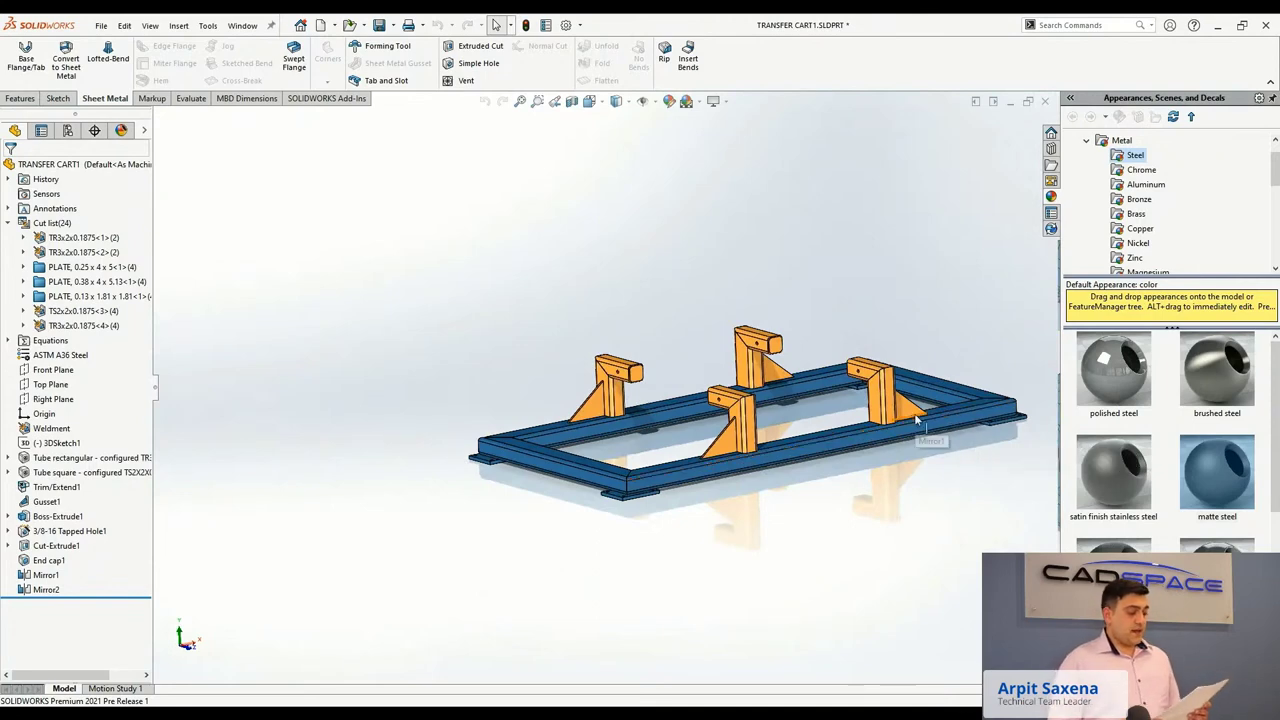
scroll(914, 413, down, 2)
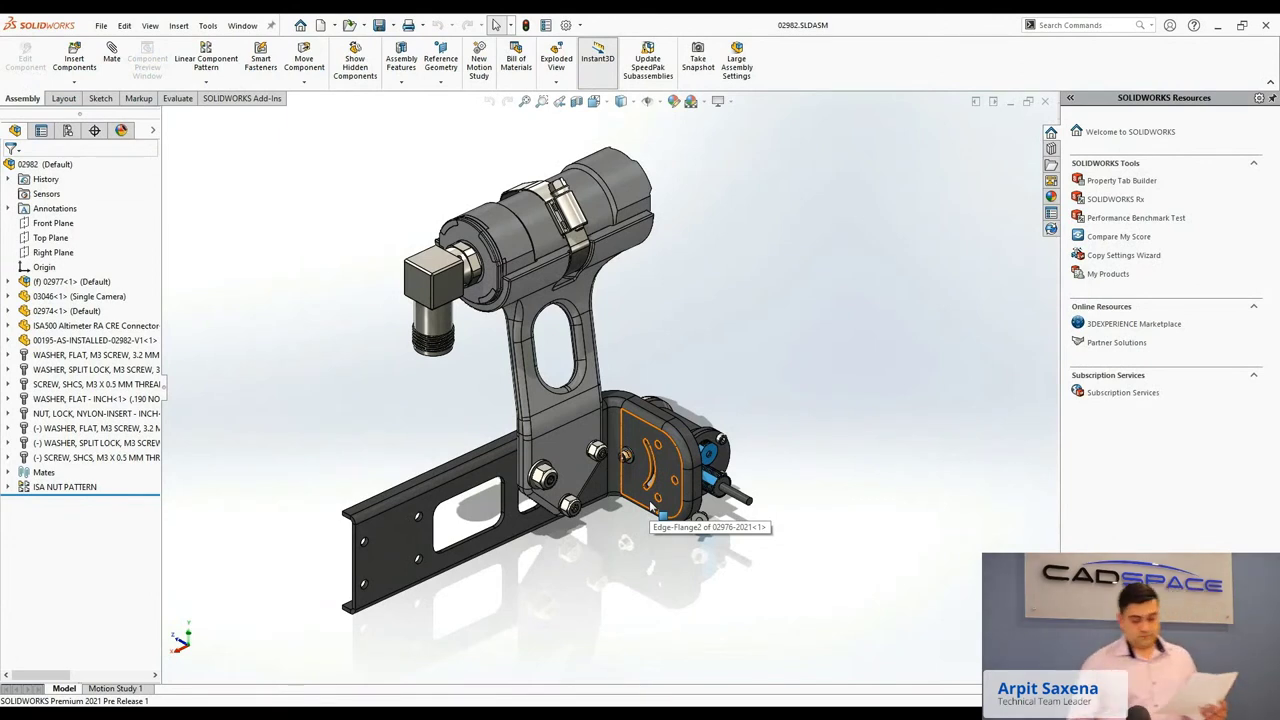
scroll(652, 510, up, 2)
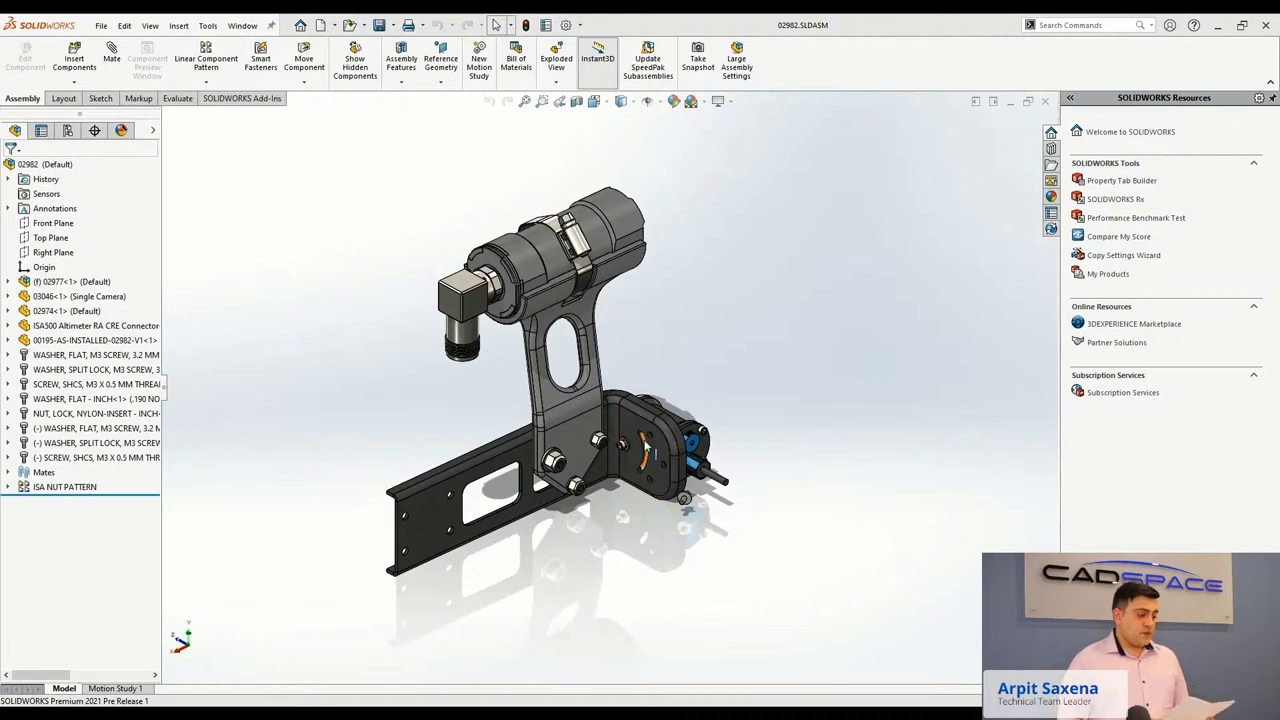
scroll(645, 447, down, 2)
scroll(645, 447, down, 2)
scroll(645, 445, down, 2)
scroll(644, 447, up, 3)
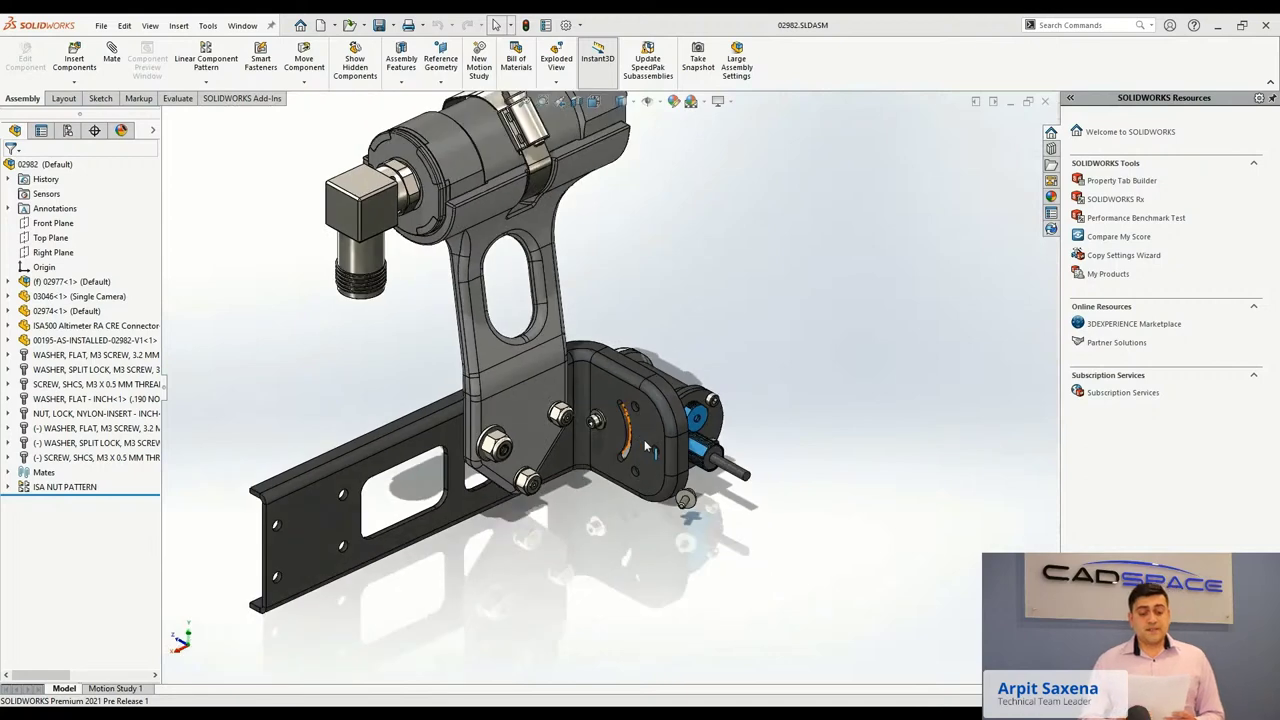
scroll(645, 447, up, 2)
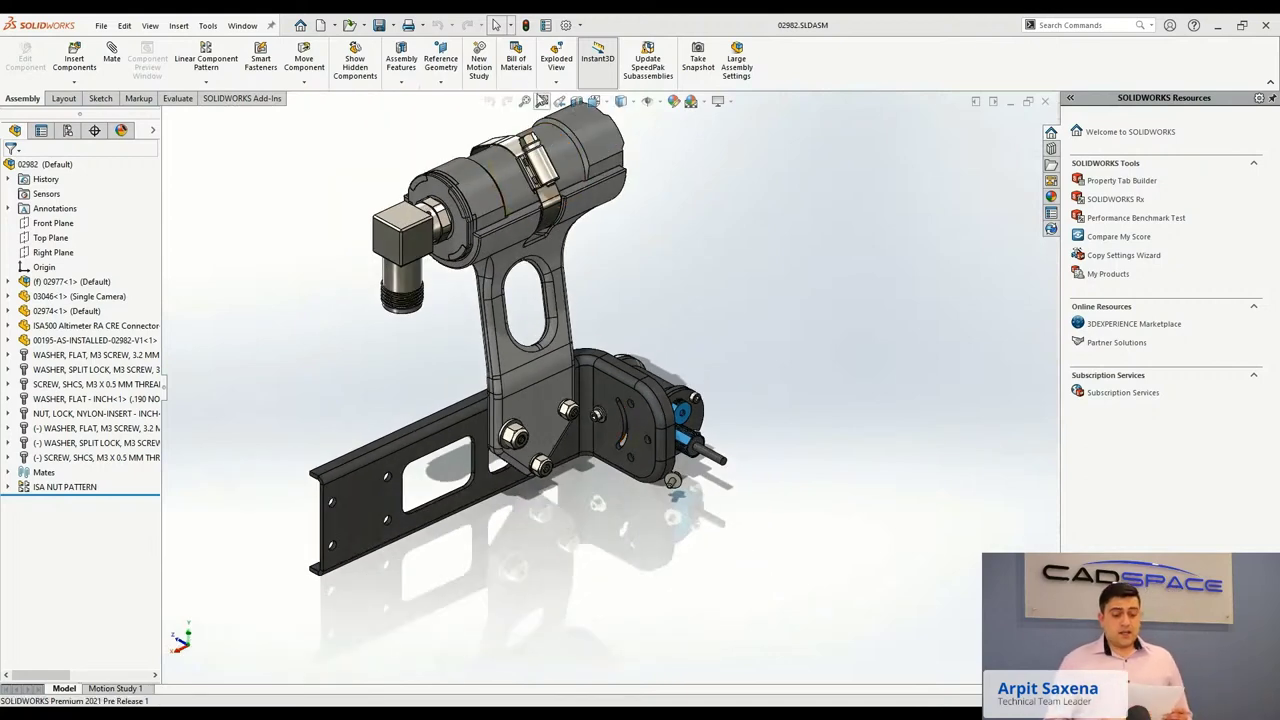
drag(616, 426, 778, 590)
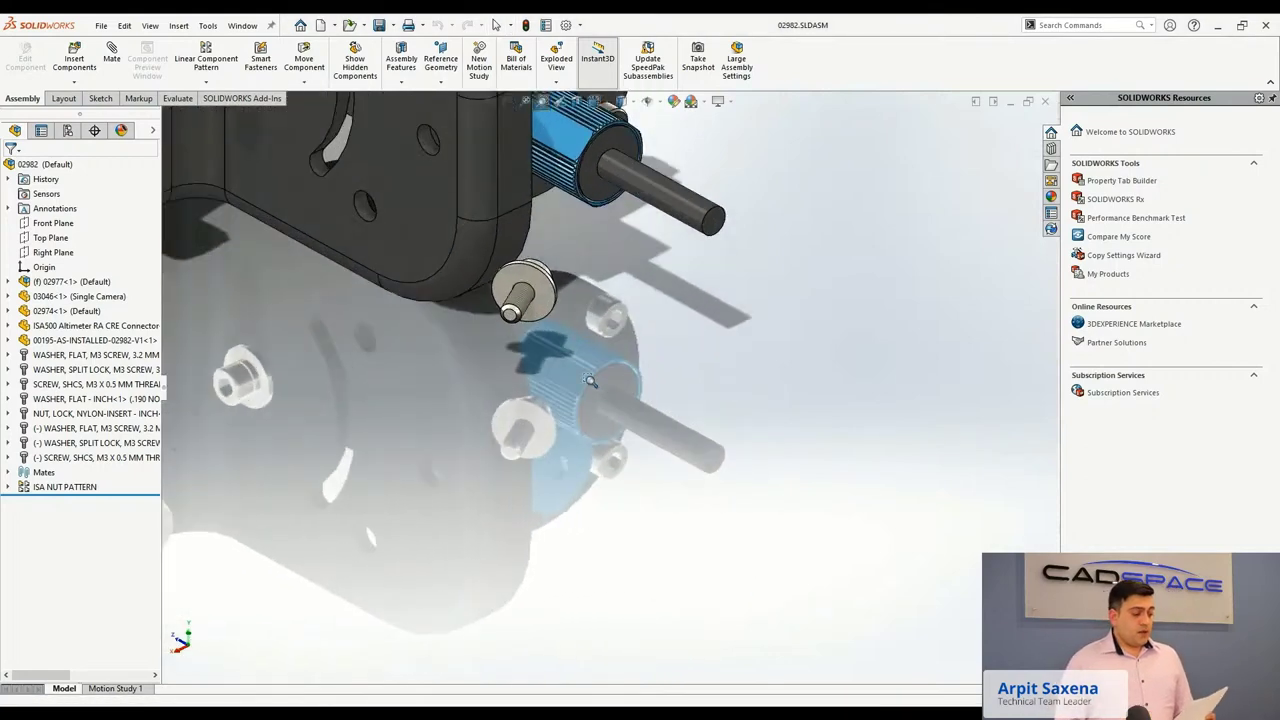
Mate the flat washer coincident with the bracket face.
click(550, 302)
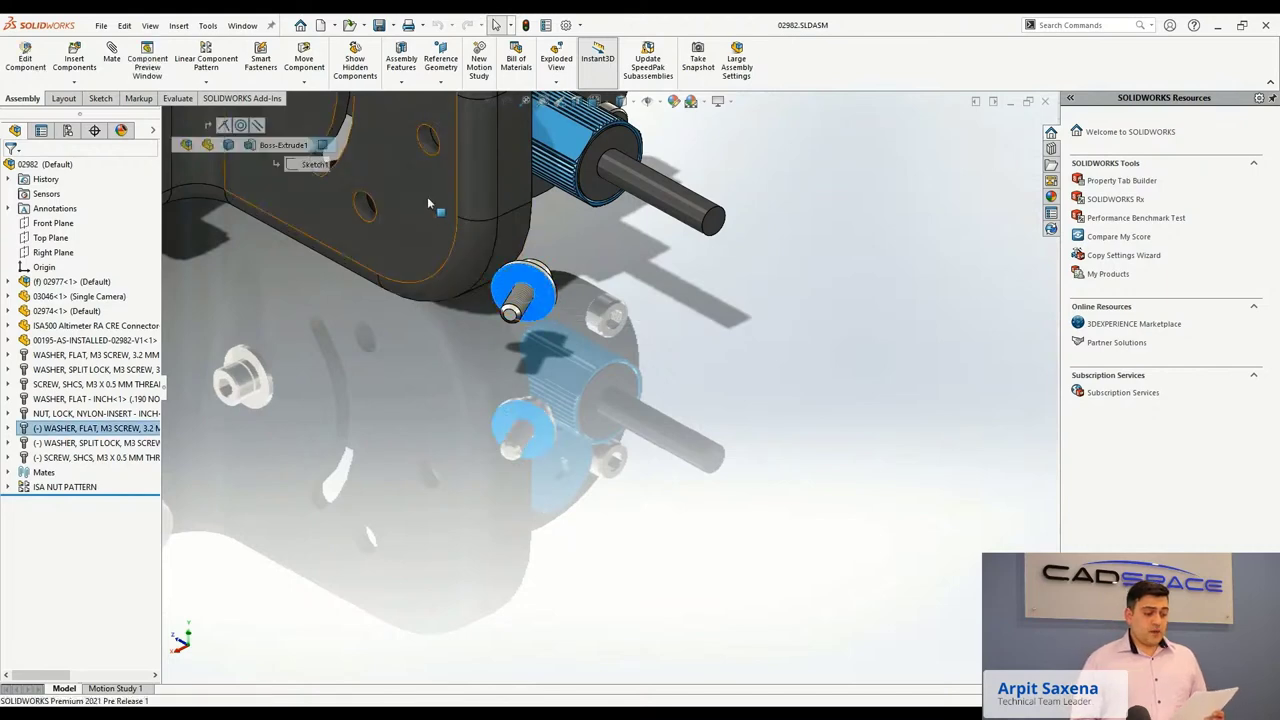
ctrl+click(427, 196)
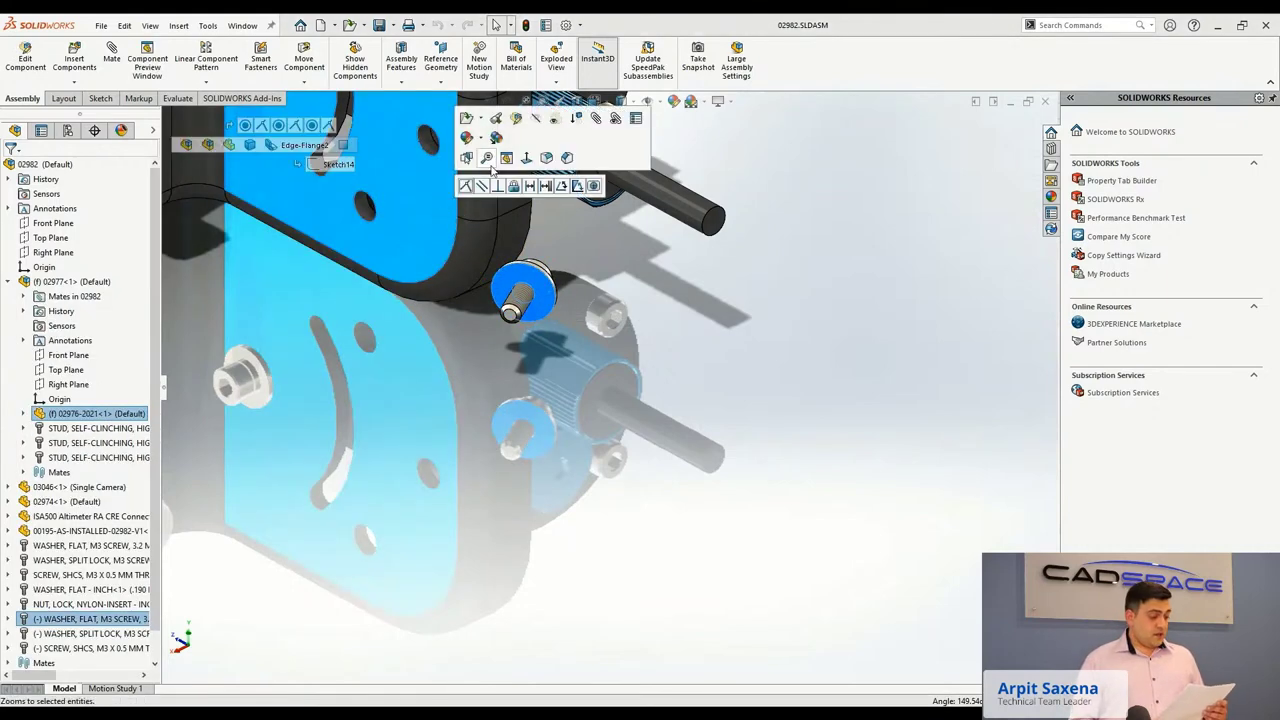
click(535, 135)
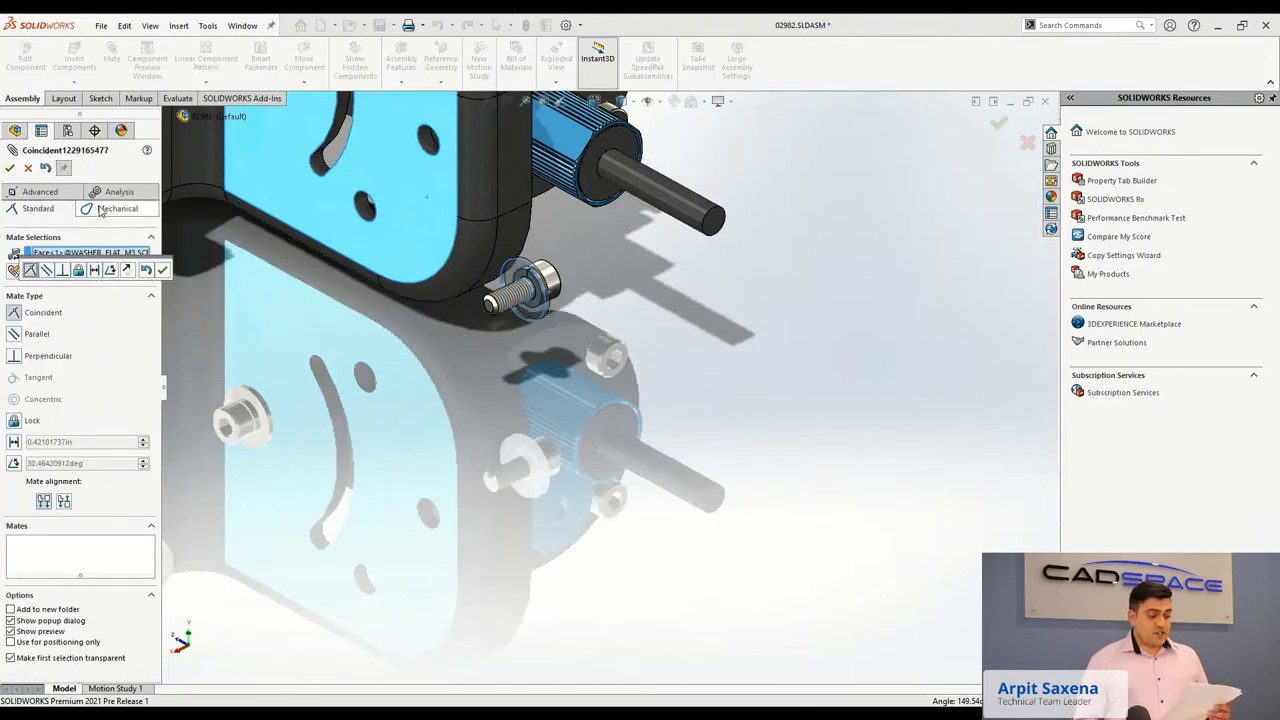
click(112, 207)
click(114, 191)
click(40, 208)
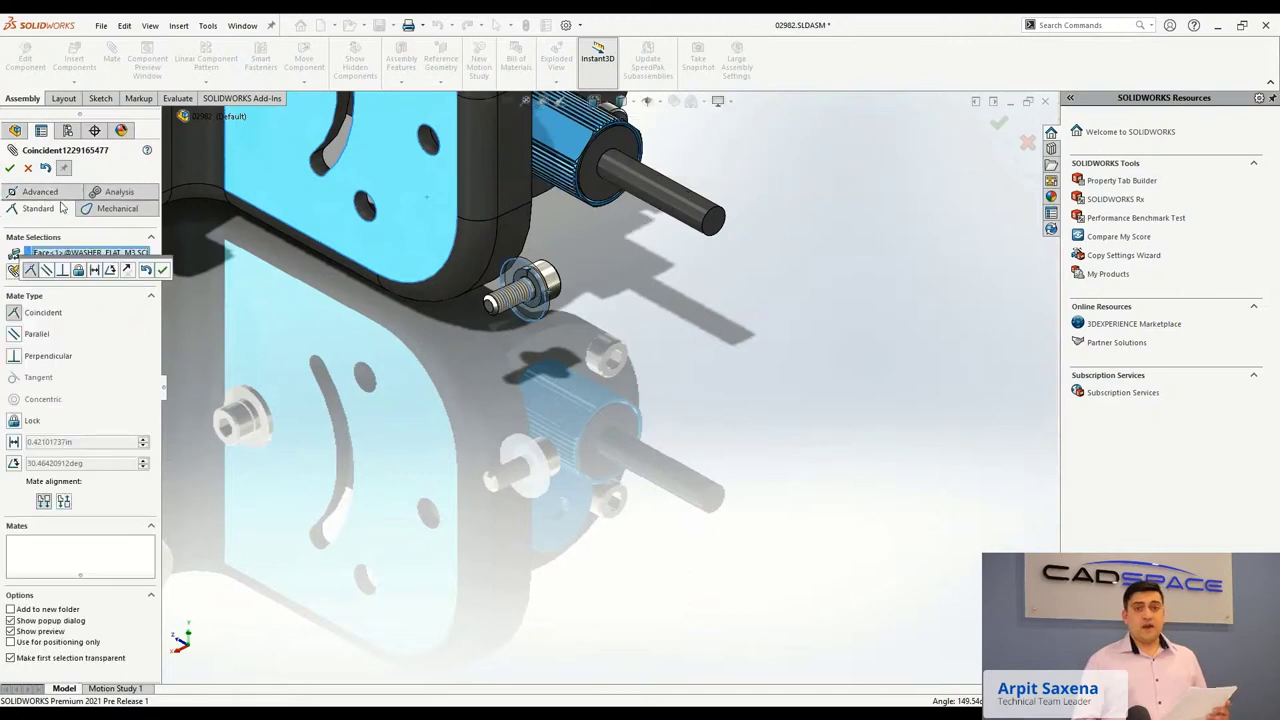
click(9, 167)
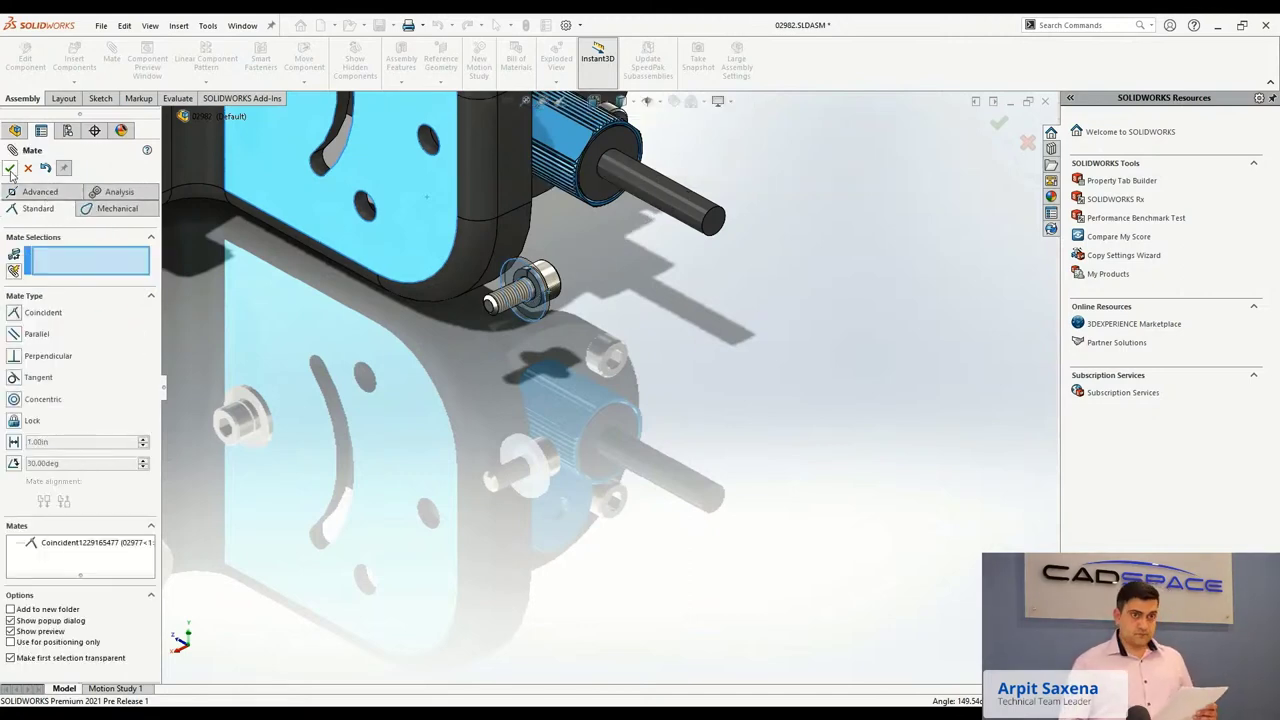
click(9, 167)
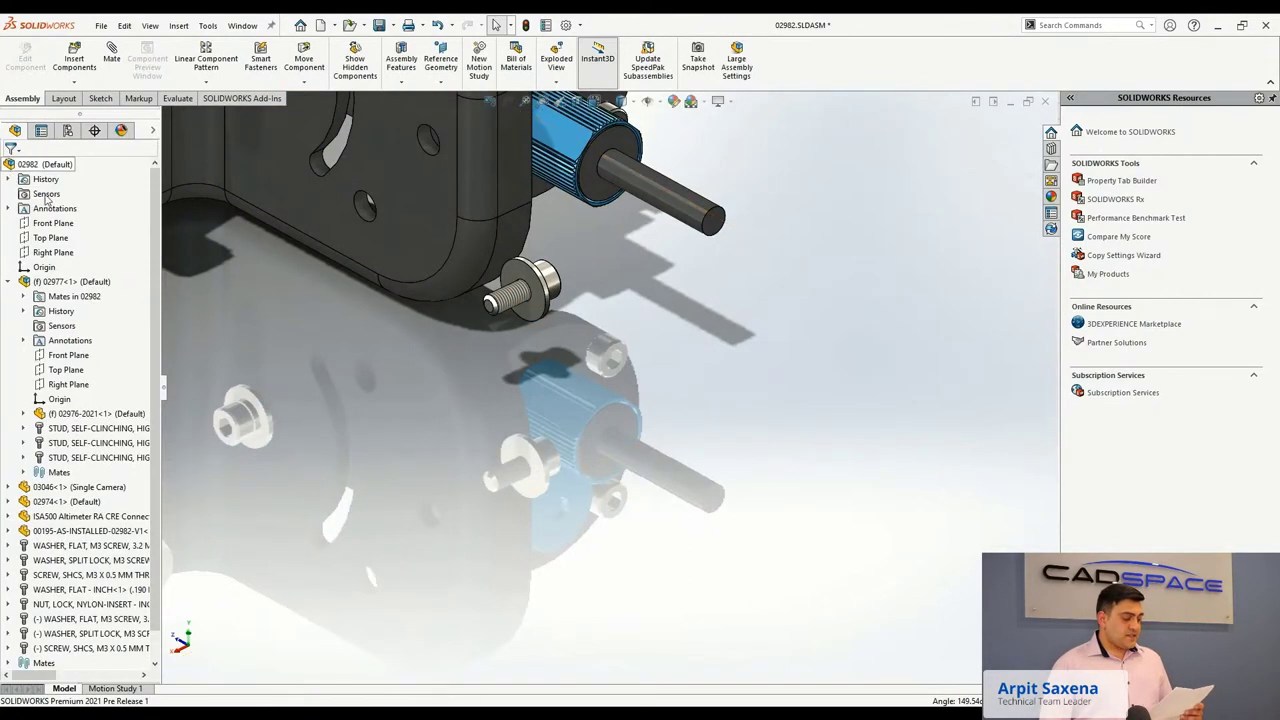
Flip the washer's coincident mate alignment without changing other mate alignments.
click(8, 281)
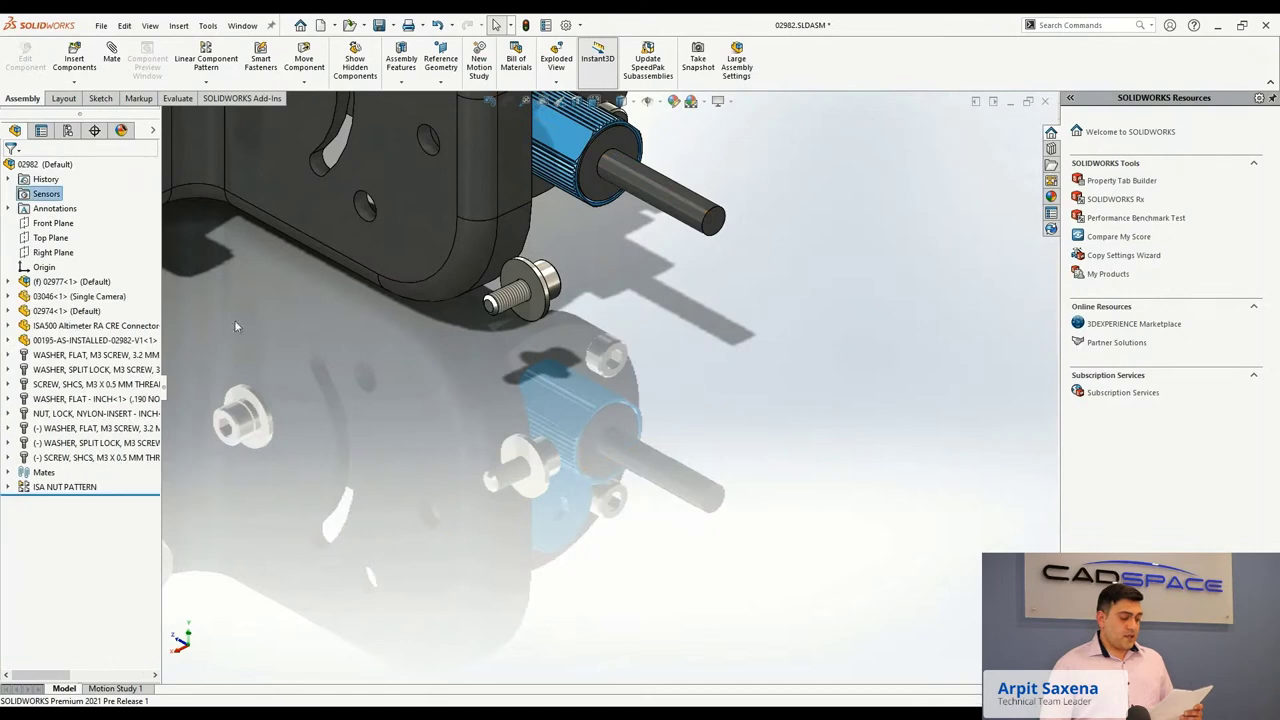
click(8, 428)
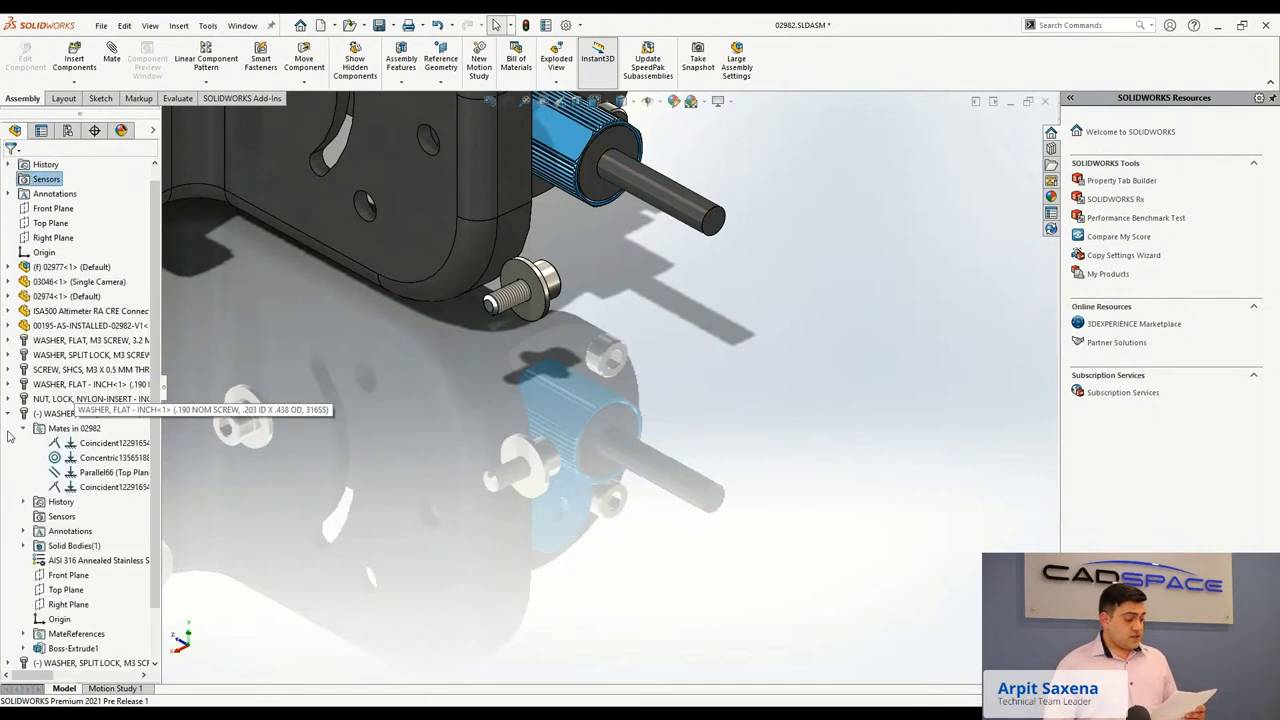
right_click(89, 486)
click(110, 481)
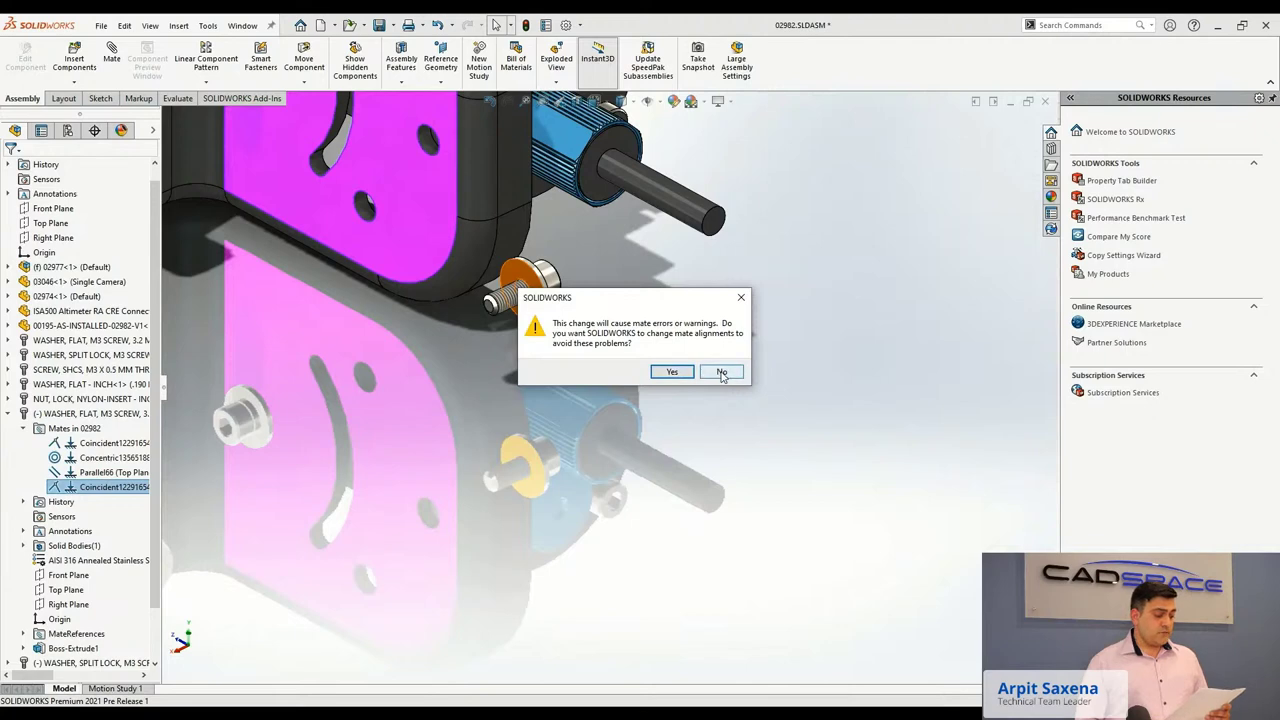
click(721, 373)
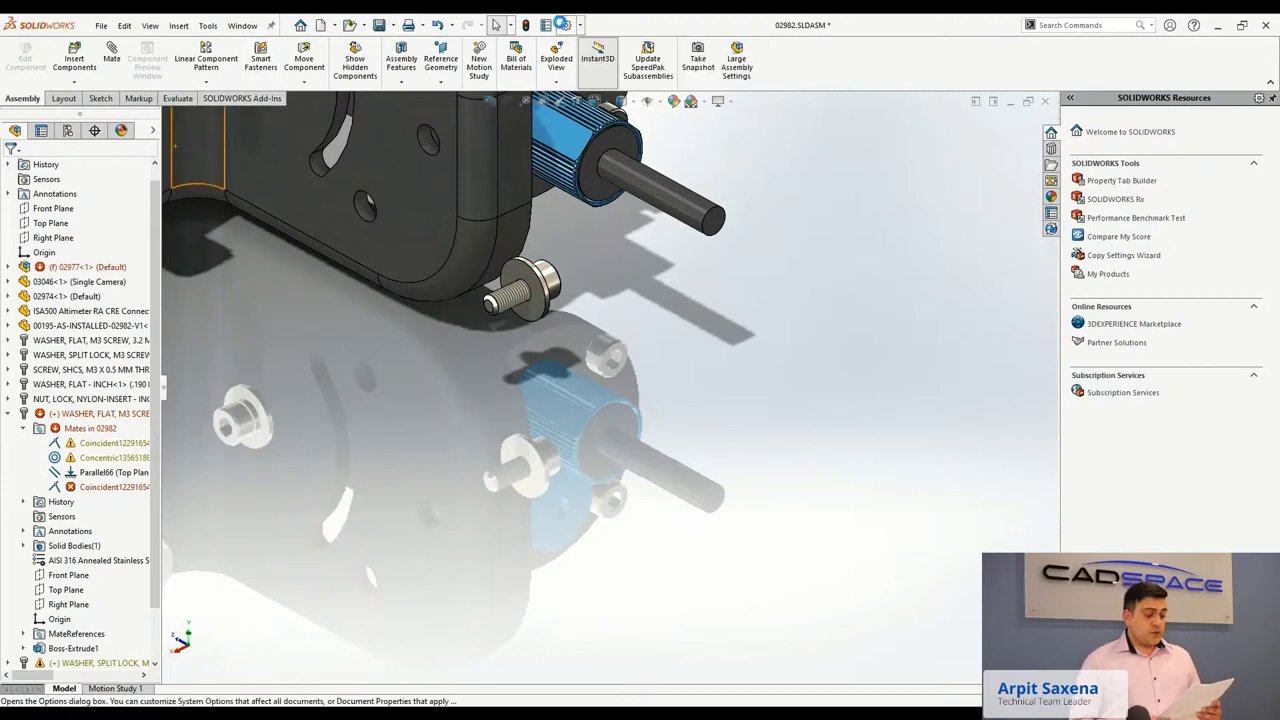
In System Options > Assemblies, set 'Change mate alignments on edit' to Always.
click(565, 25)
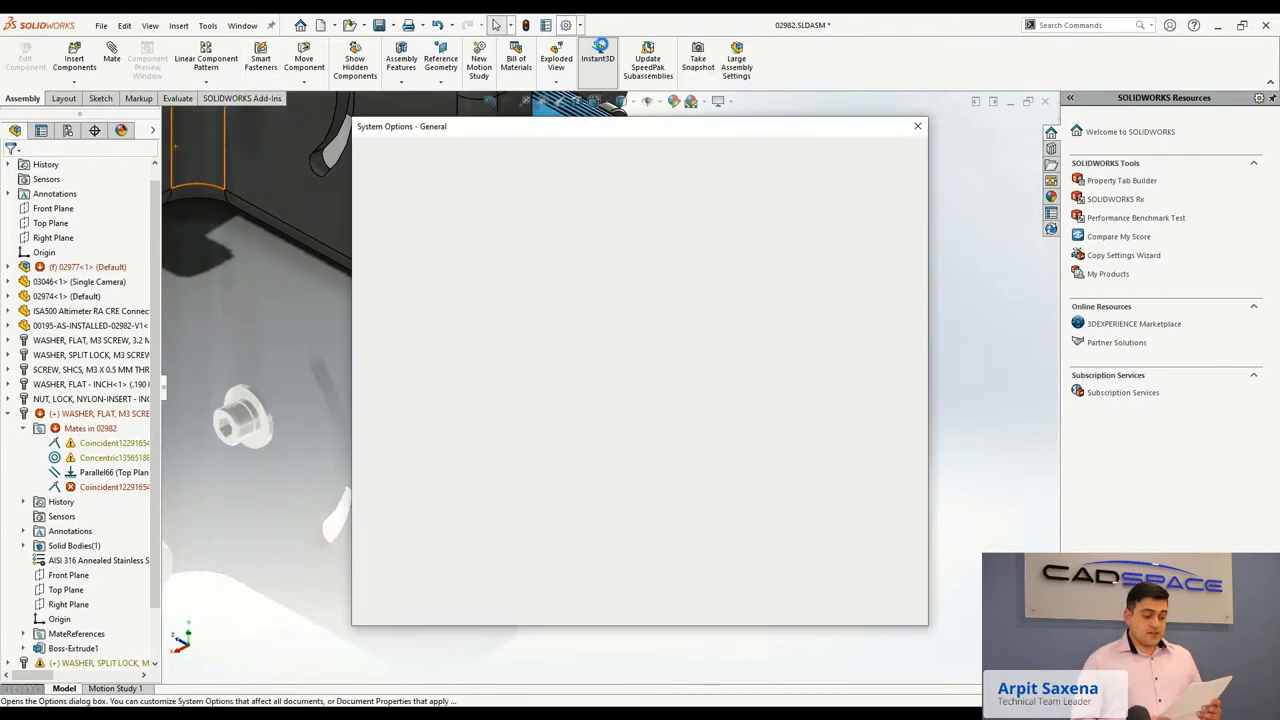
click(390, 315)
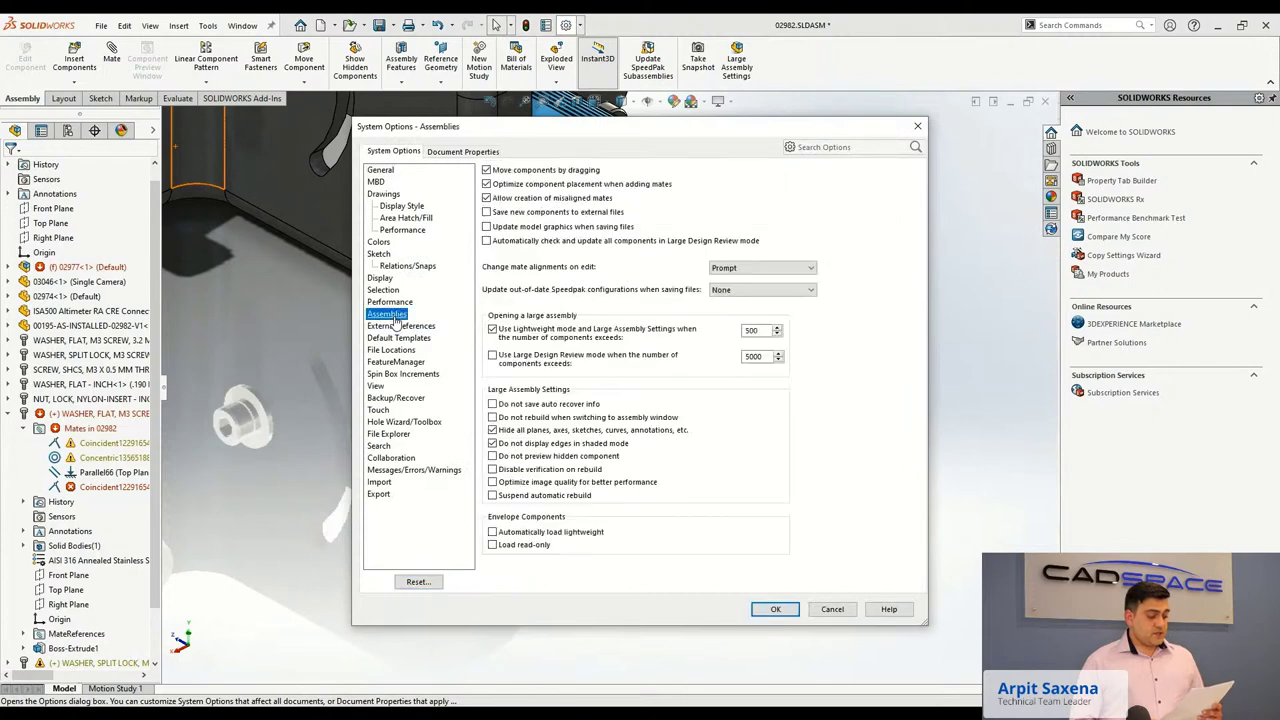
click(745, 270)
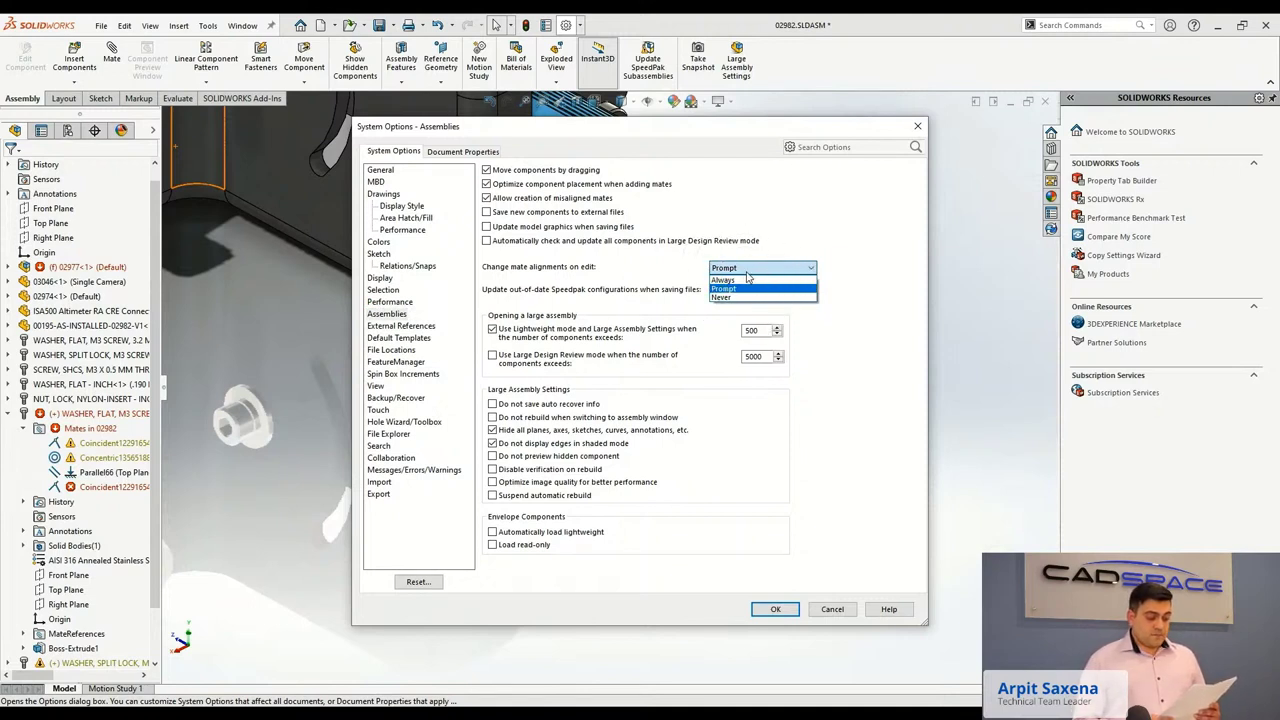
click(724, 280)
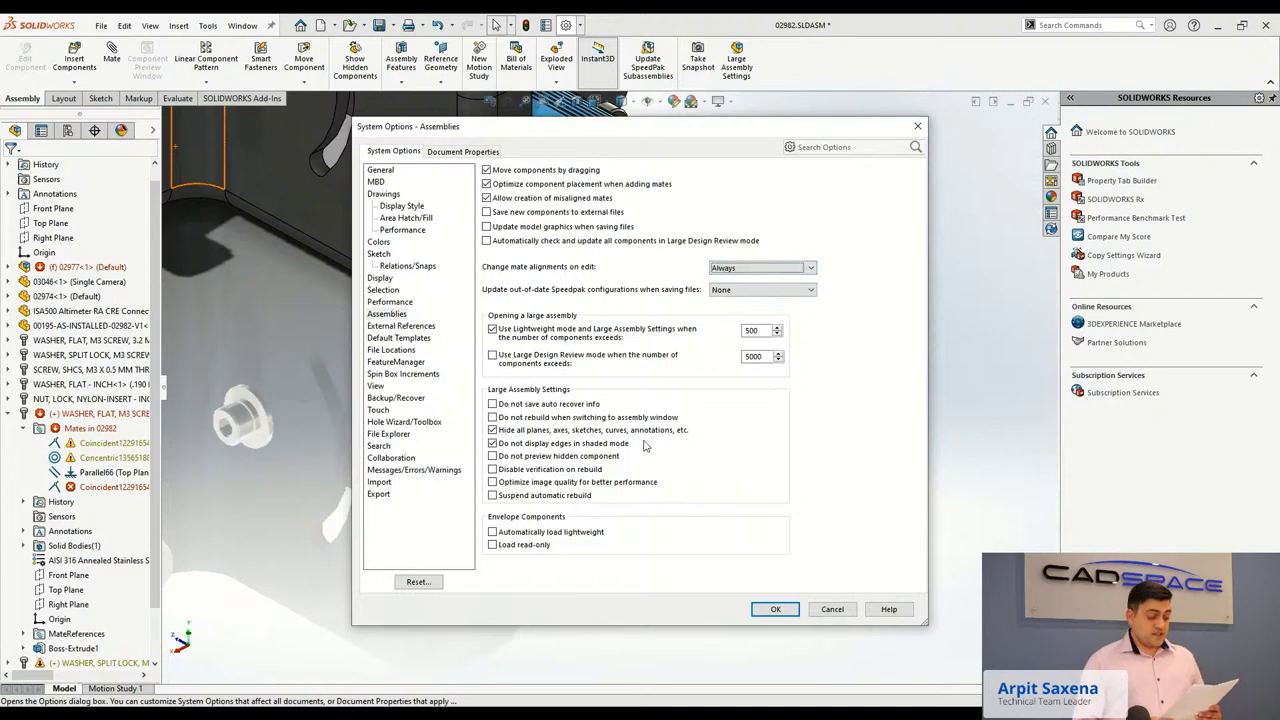
click(765, 609)
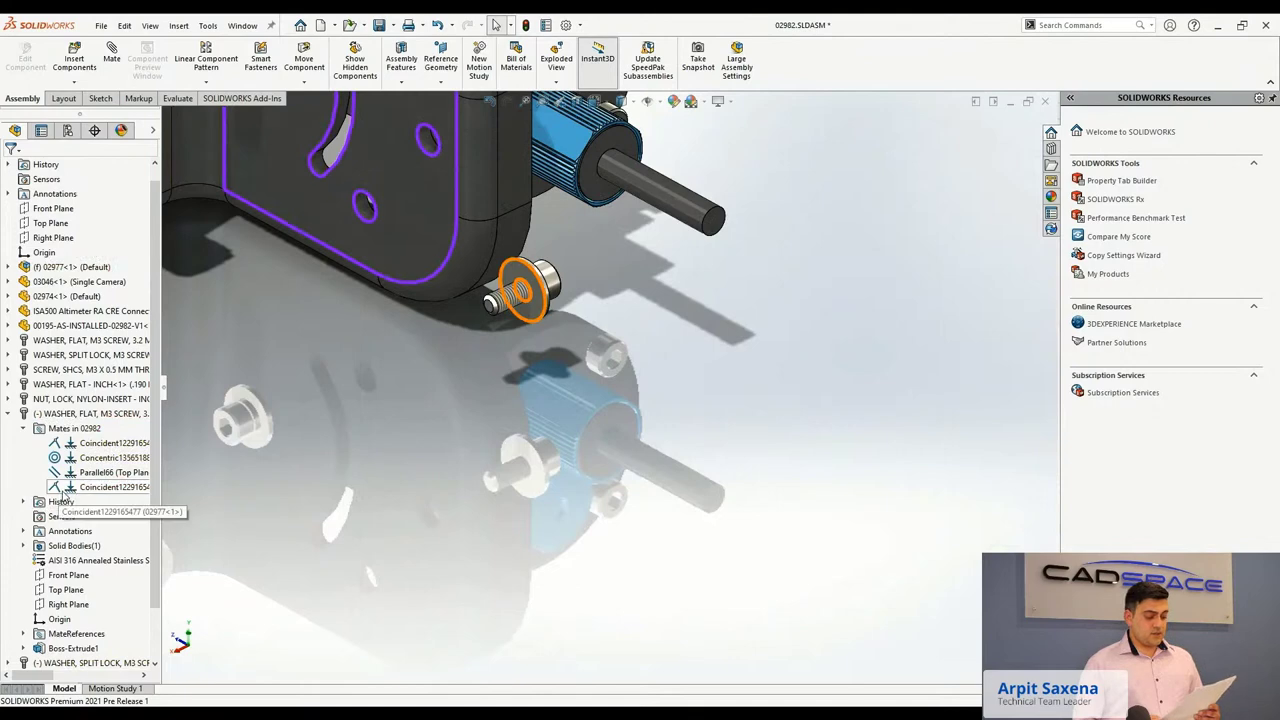
Flip the washer's coincident mate alignment, then pick the M3 socket head screw and curved slot face.
right_click(62, 488)
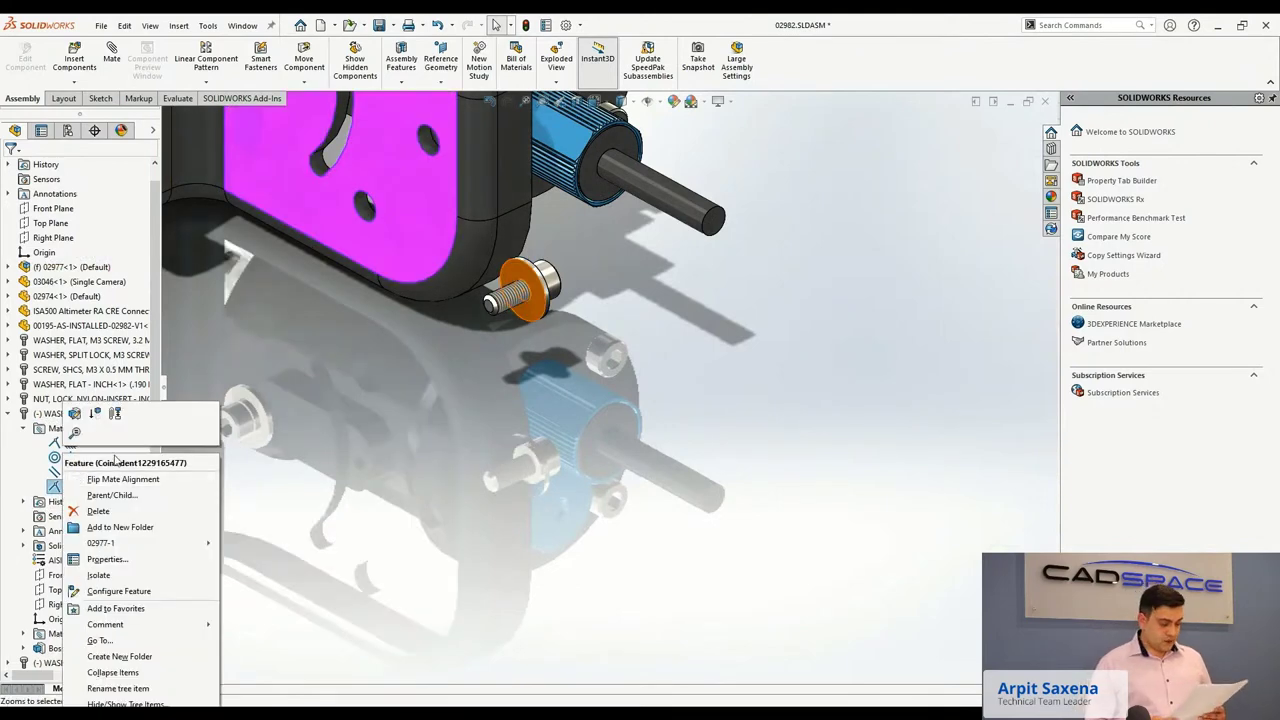
click(117, 480)
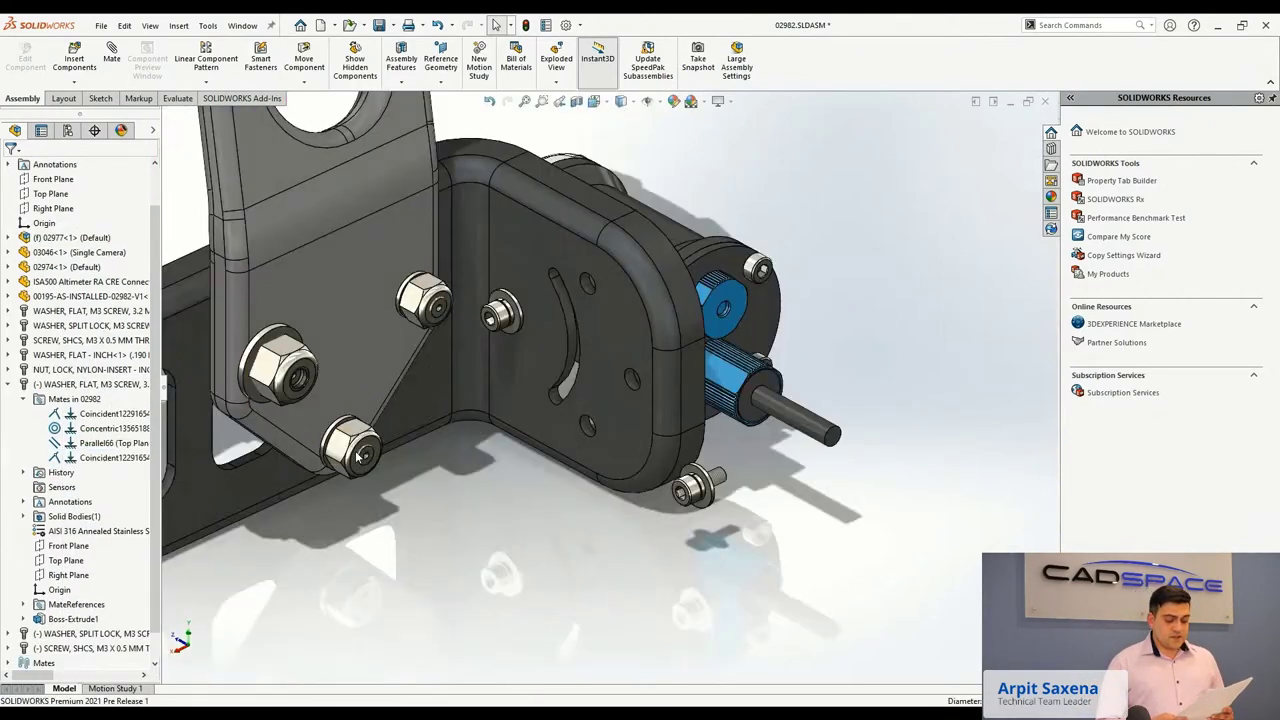
click(716, 485)
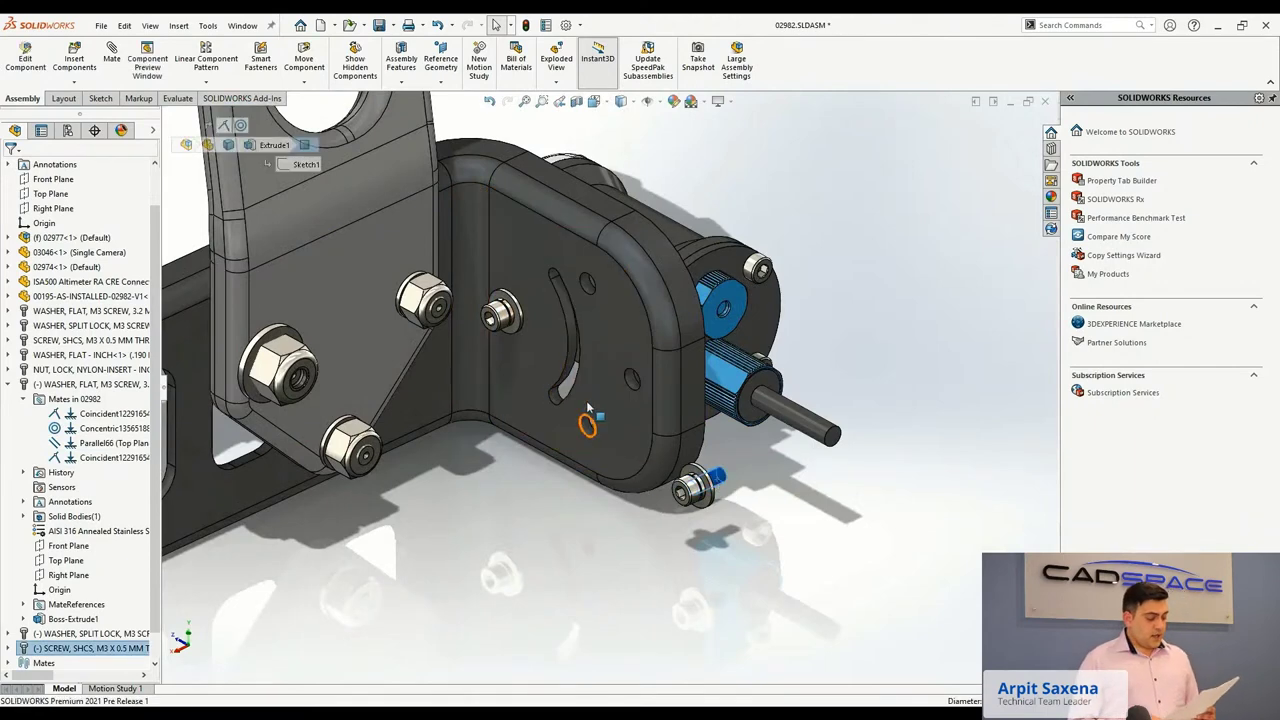
click(573, 362)
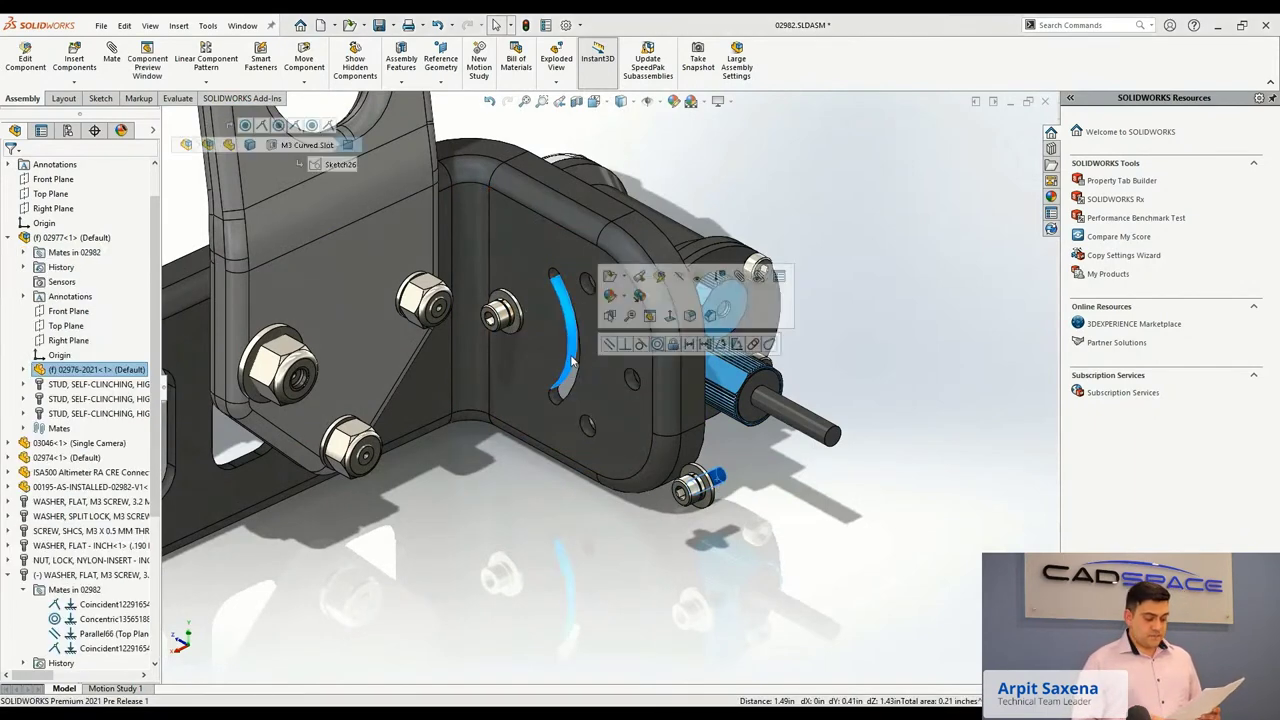
Add a Slot mate centring the screw in the M3 Curved Slot.
click(753, 344)
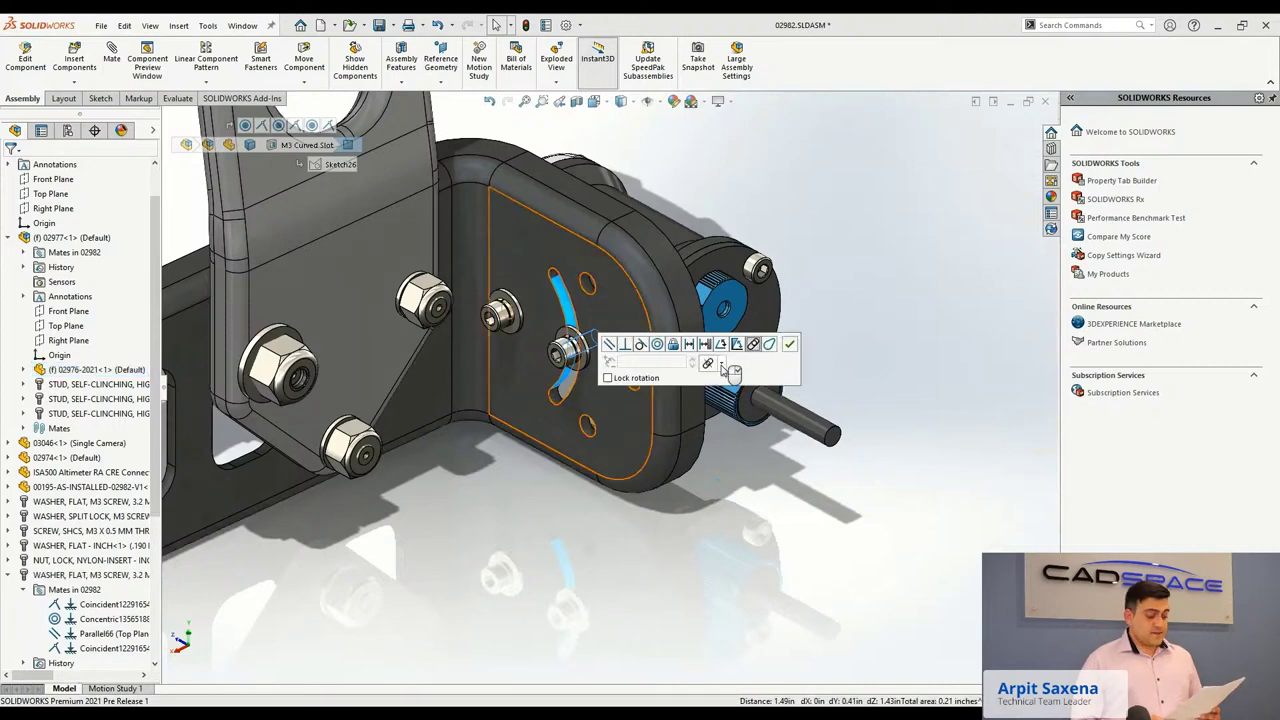
click(721, 363)
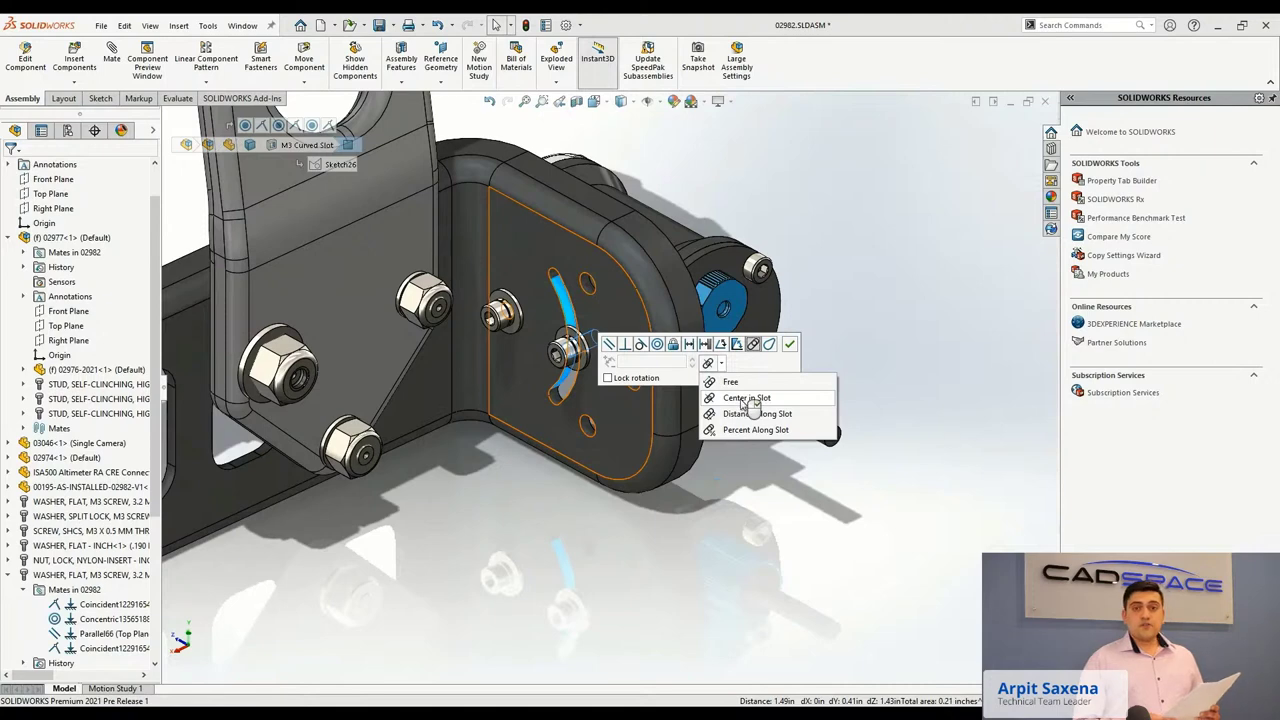
click(745, 398)
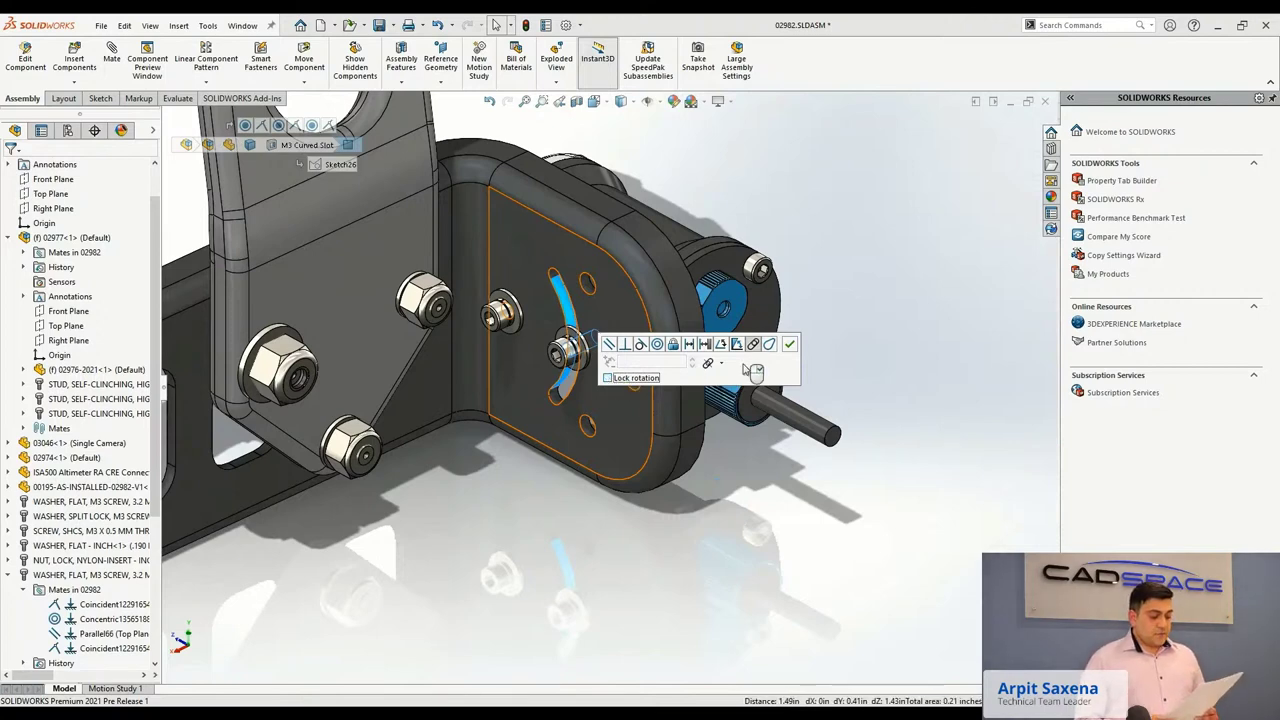
click(789, 344)
click(566, 25)
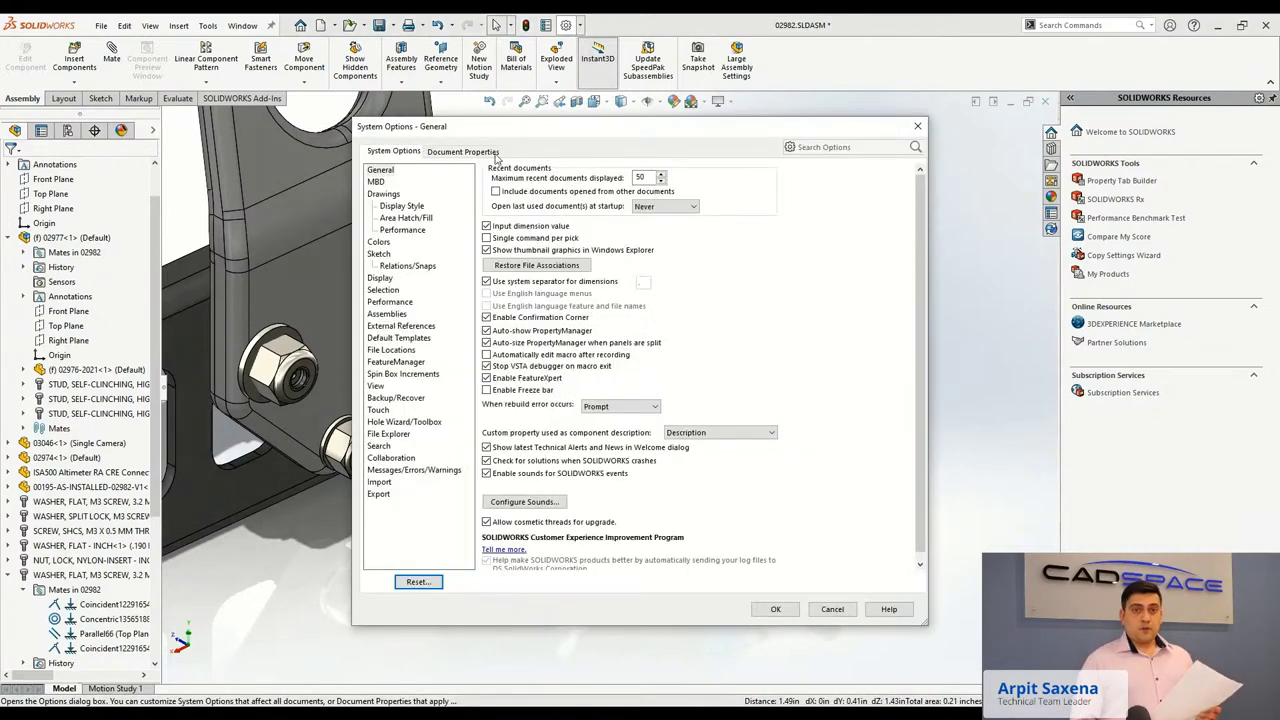
In Document Properties > Mates, leave the default slot constraint as Center in Slot and close.
click(493, 152)
click(378, 349)
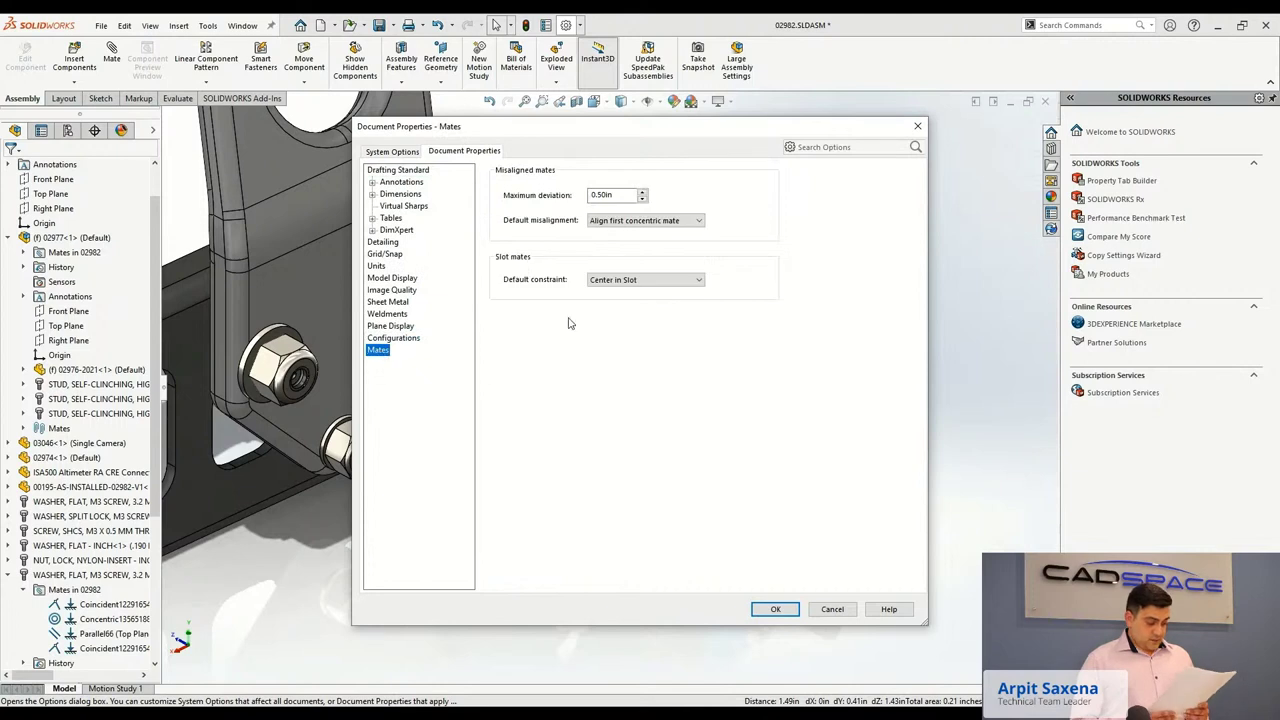
click(650, 280)
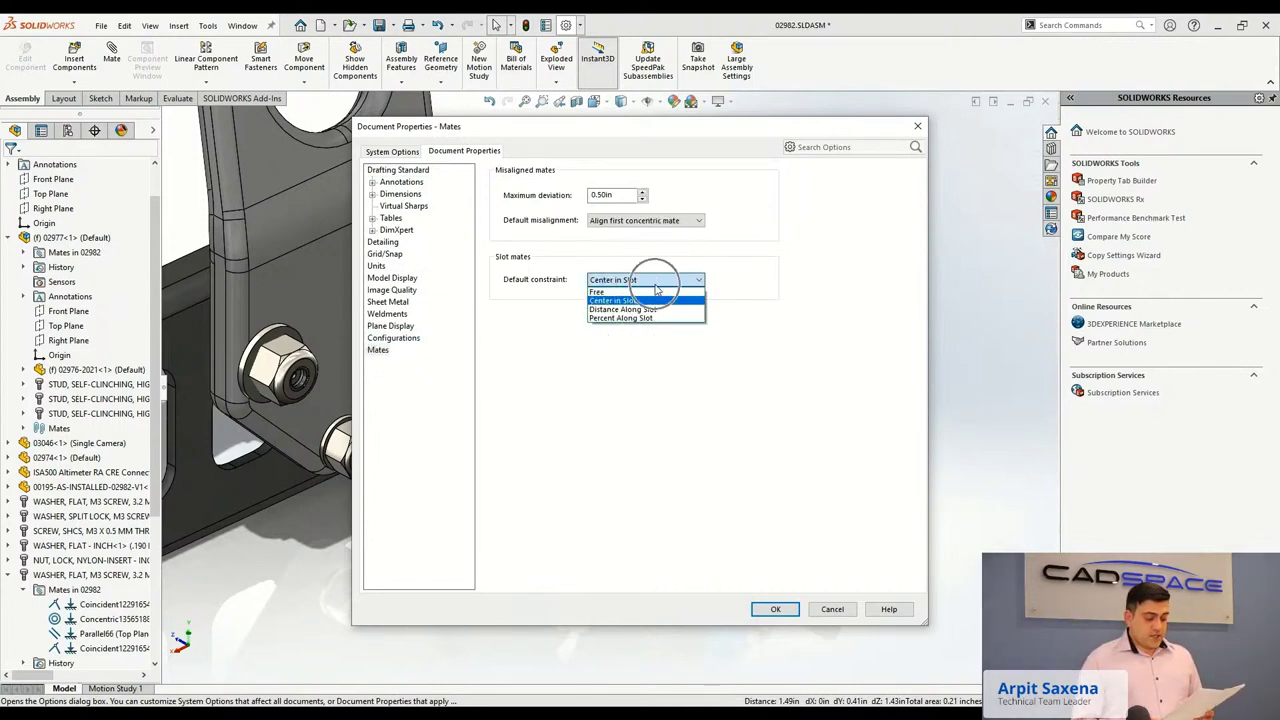
click(680, 282)
click(680, 282)
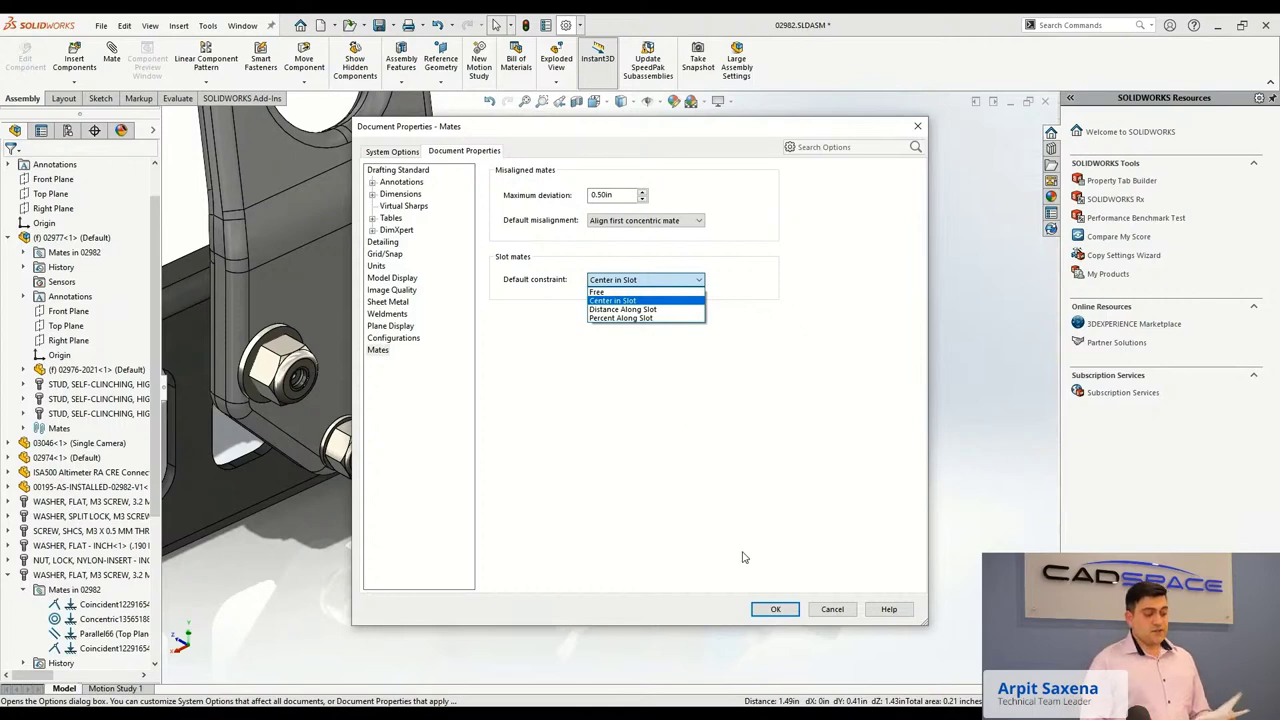
click(759, 612)
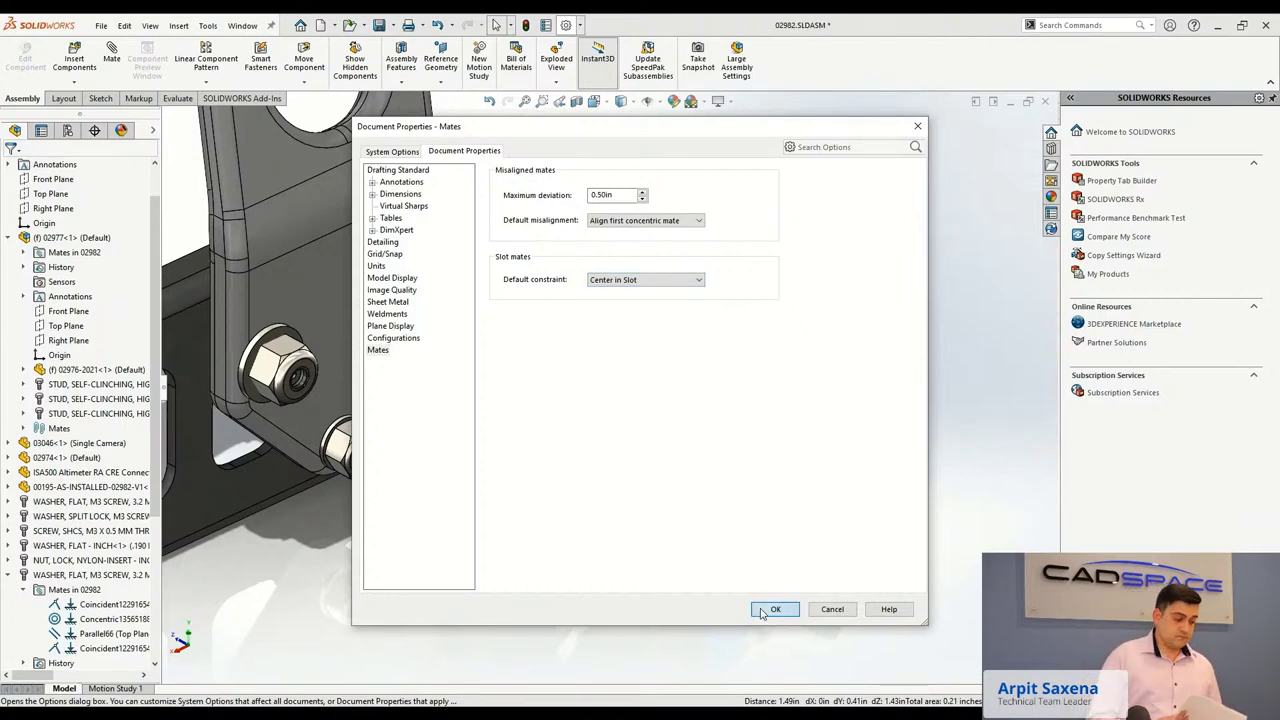
click(775, 609)
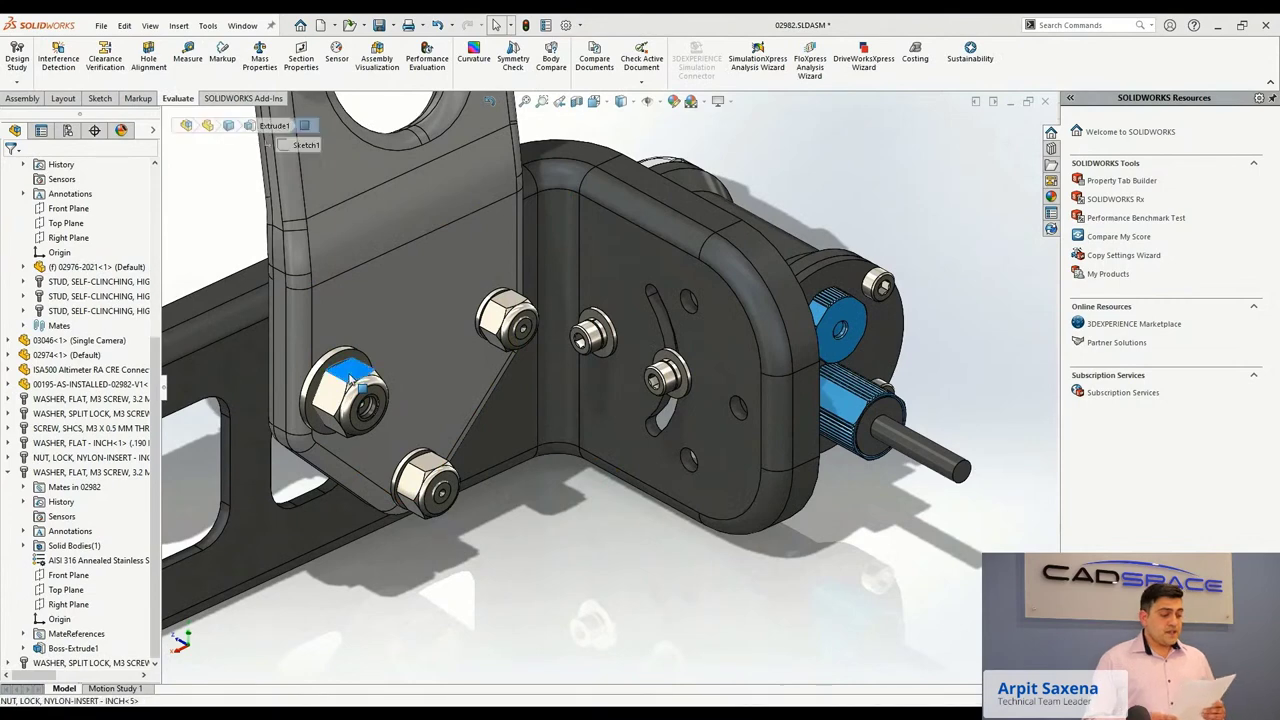
click(352, 378)
Set the lock nut's properties to use the same configuration as the pattern seed component.
click(573, 267)
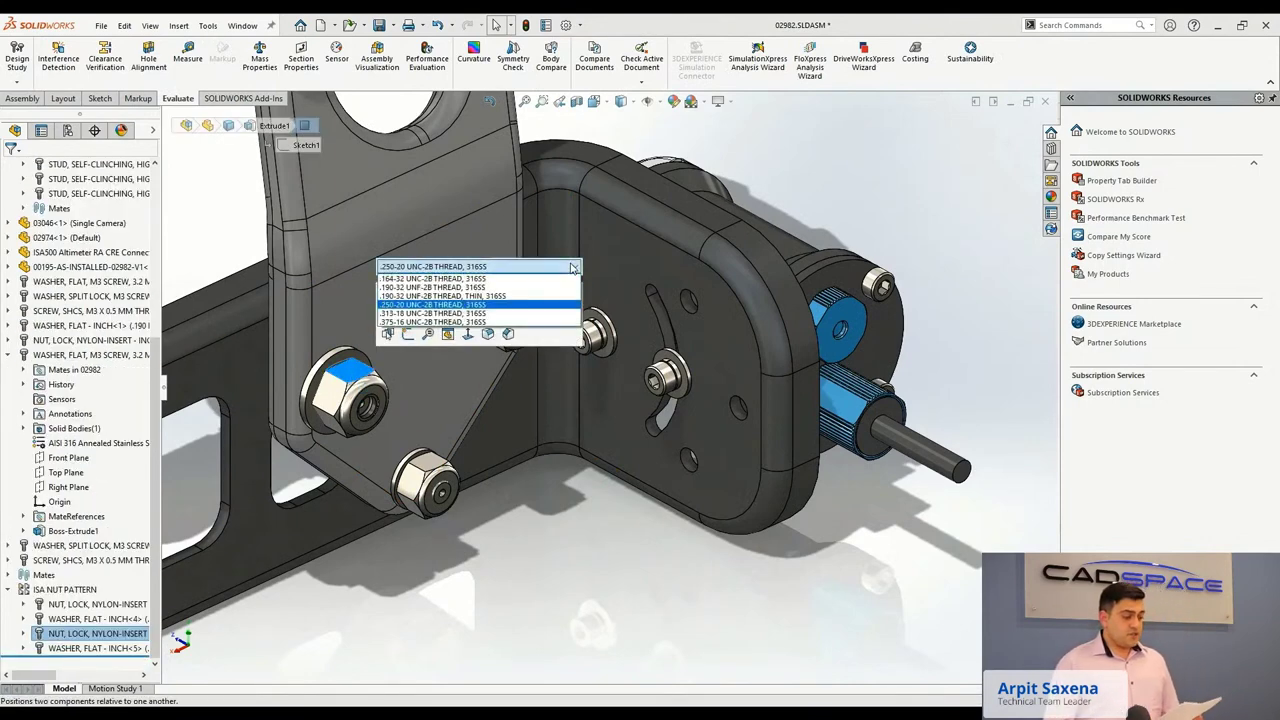
click(573, 267)
click(535, 268)
click(433, 322)
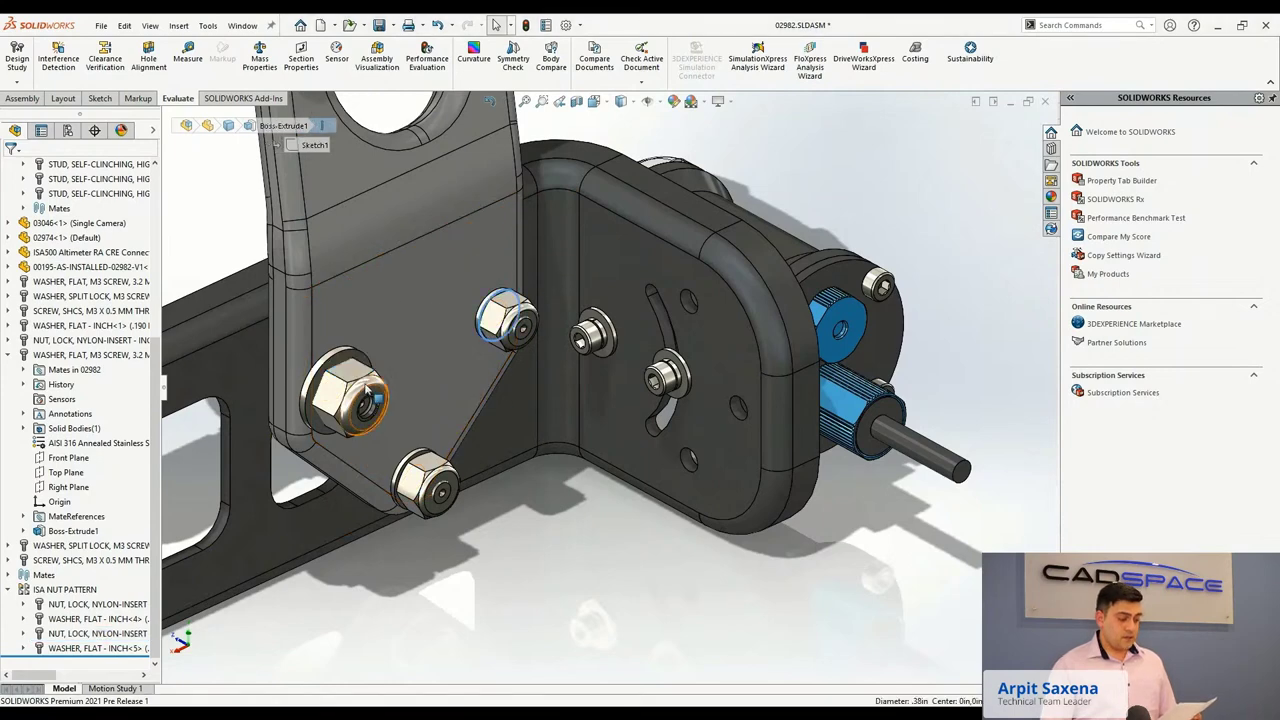
click(352, 392)
click(572, 294)
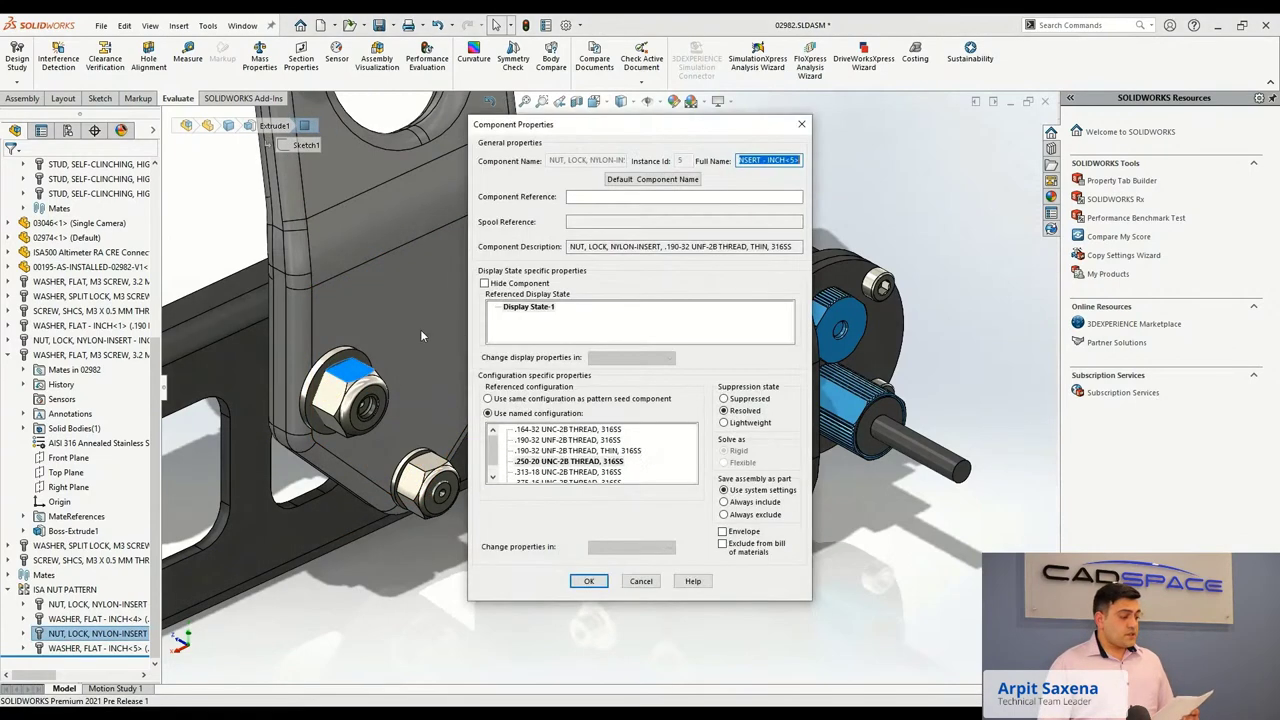
click(489, 399)
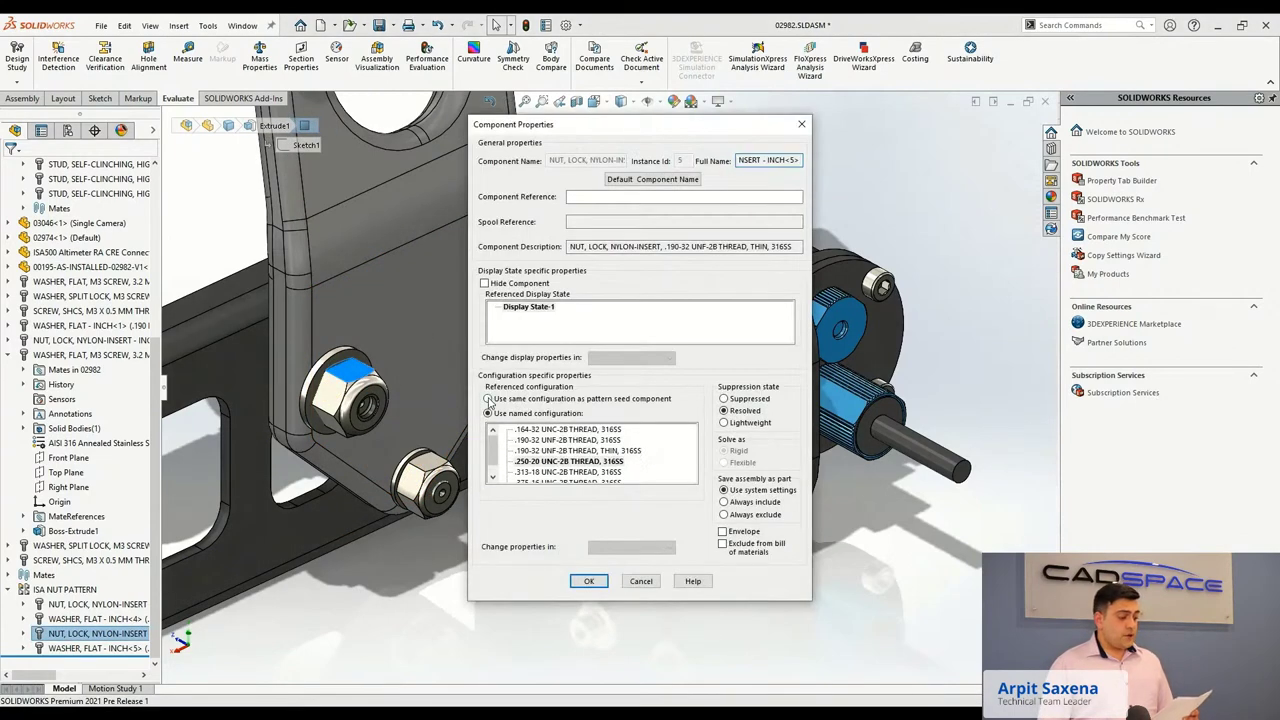
click(589, 581)
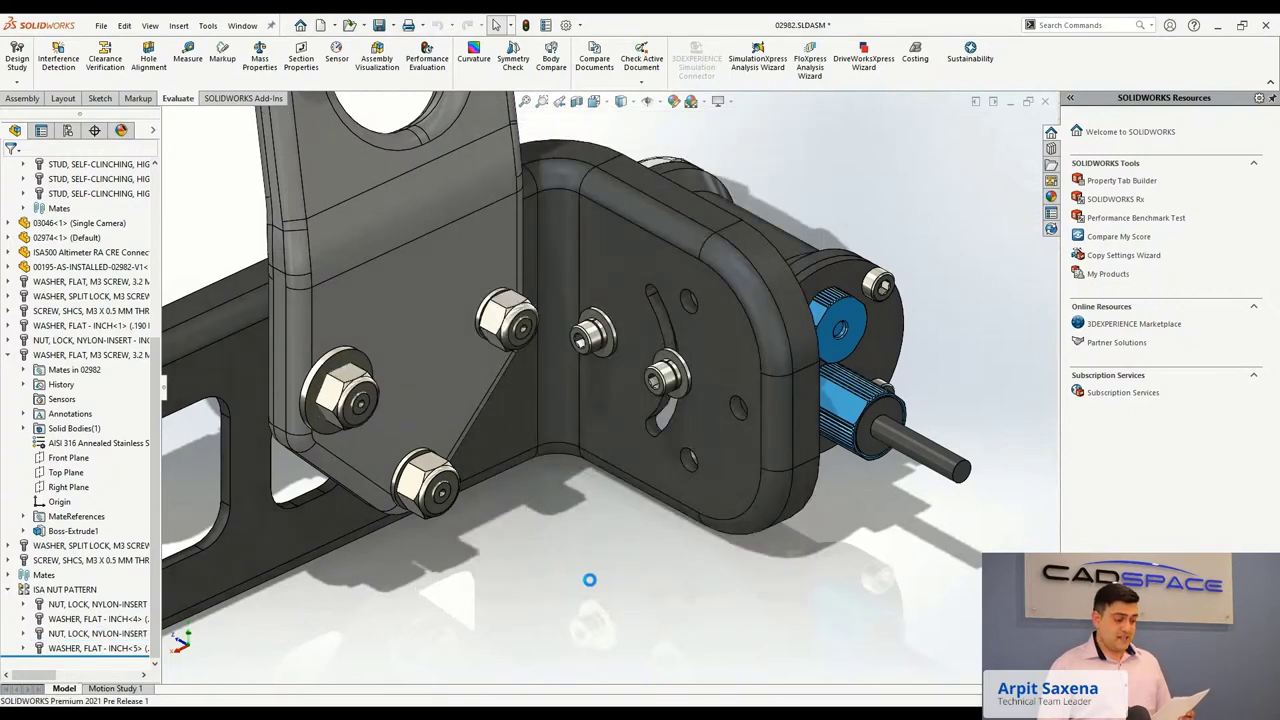
Review the ISA NUT PATTERN feature and a patterned nut's component properties.
middle_drag(590, 586, 591, 663)
click(62, 590)
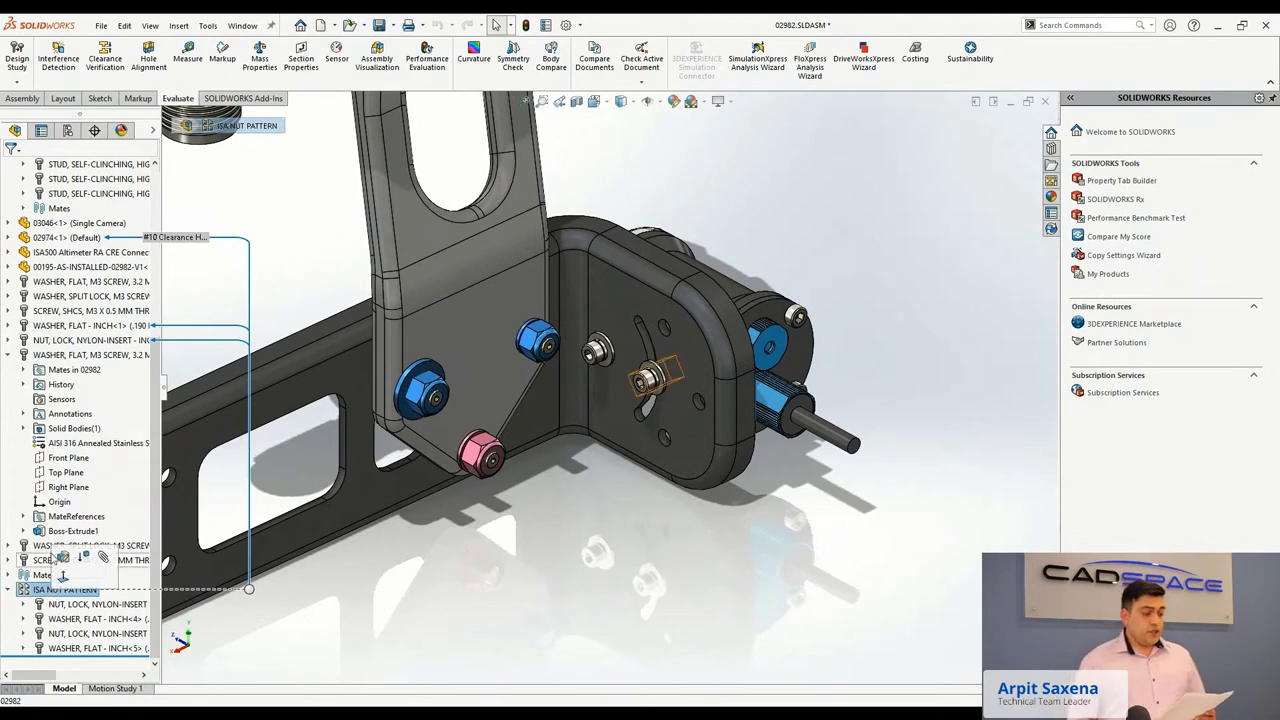
click(62, 557)
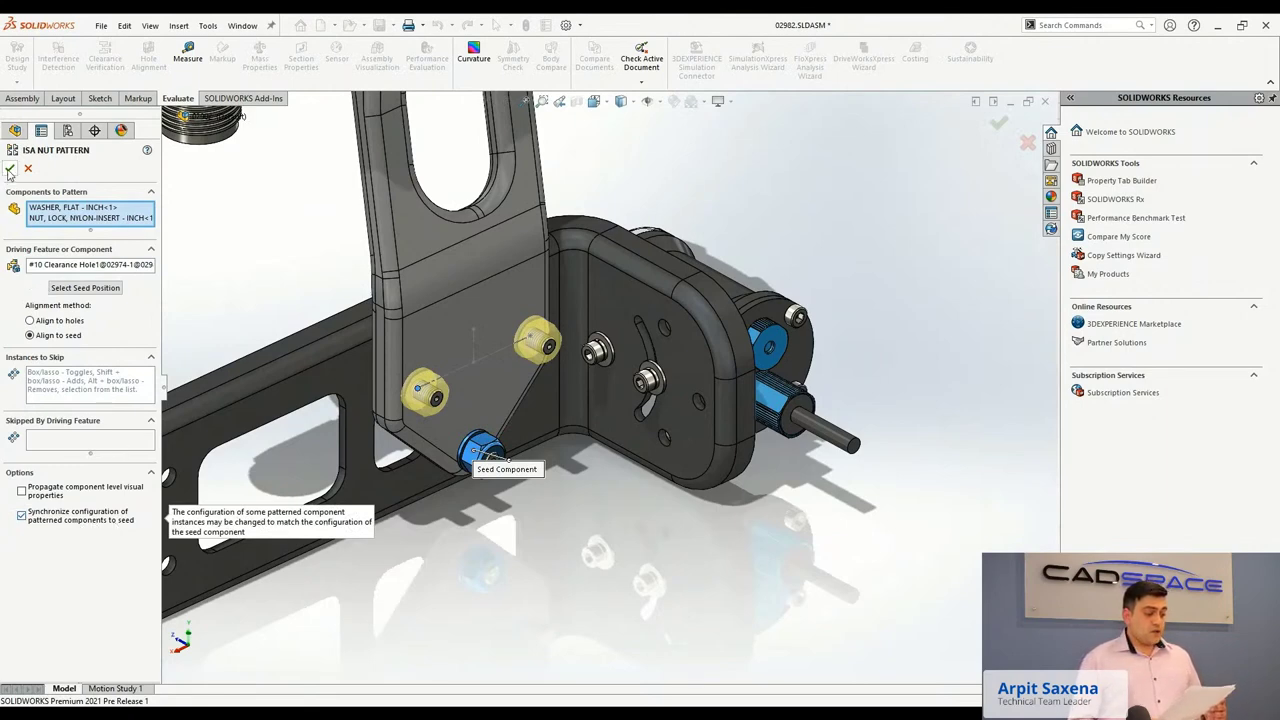
key(Return)
click(485, 315)
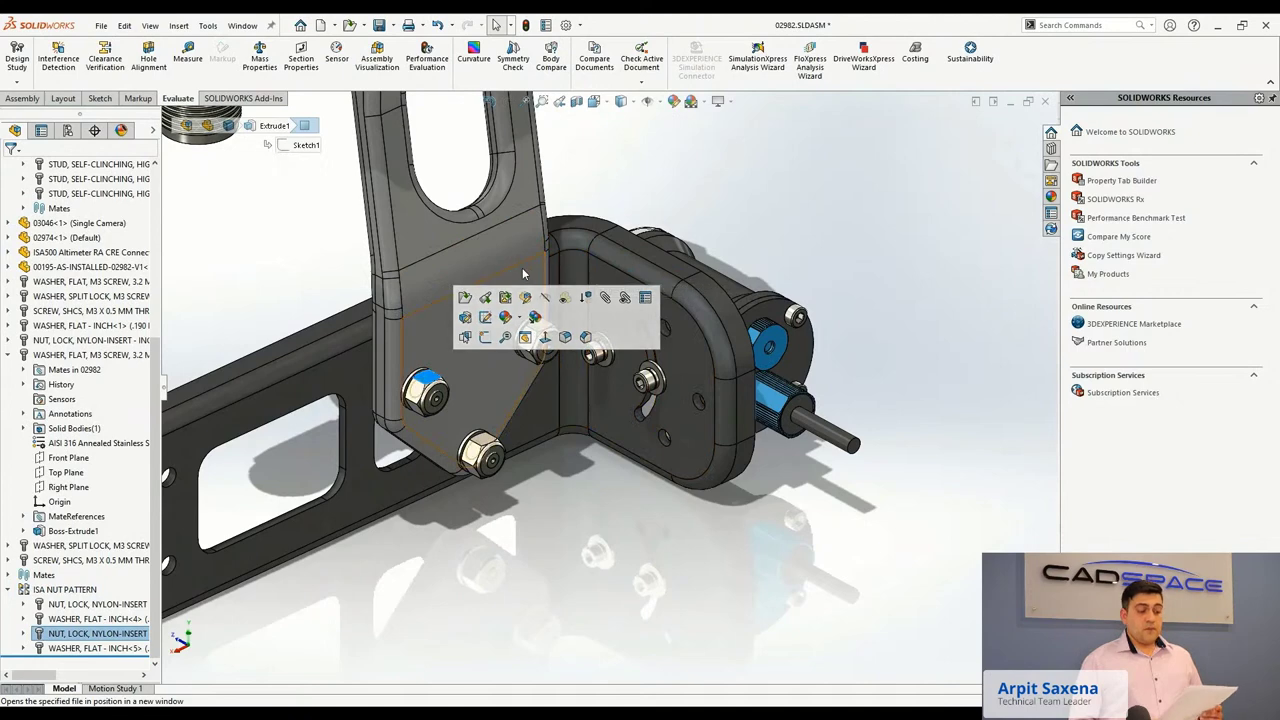
click(644, 297)
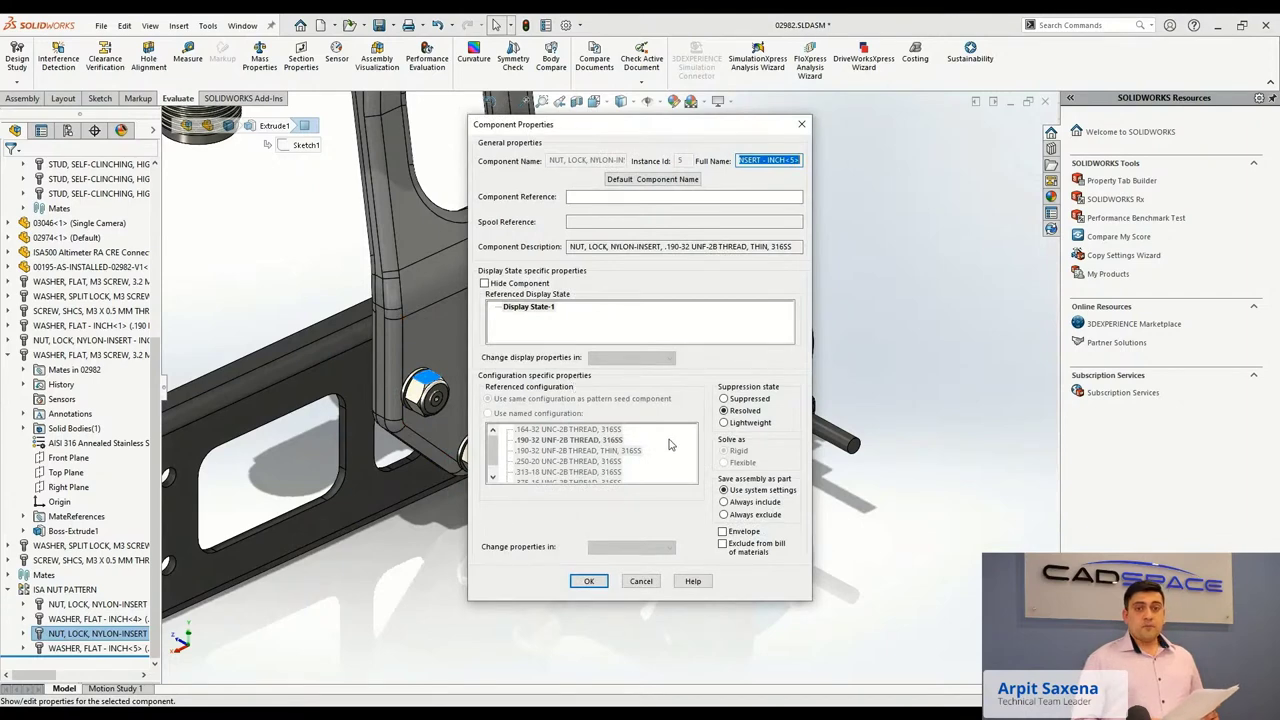
click(589, 581)
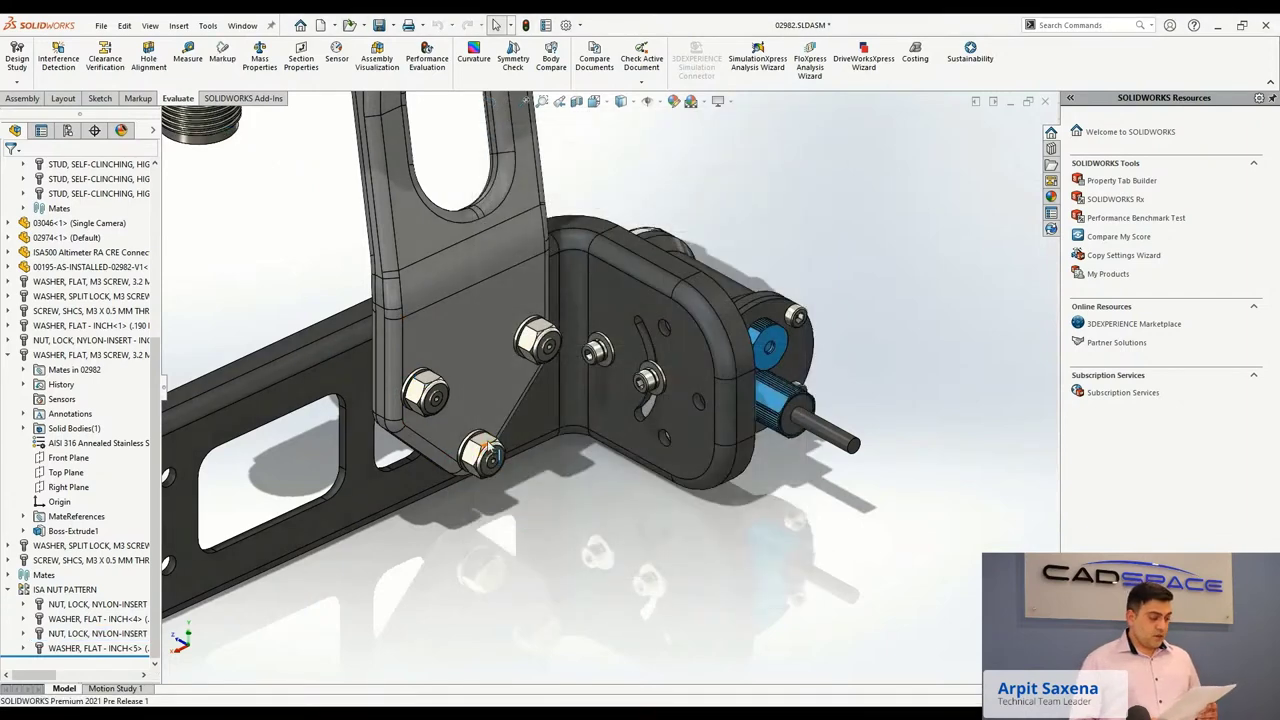
Switch the lock nut to the .190-32 UNF-2B THREAD, THIN, 316SS configuration.
click(487, 444)
click(612, 331)
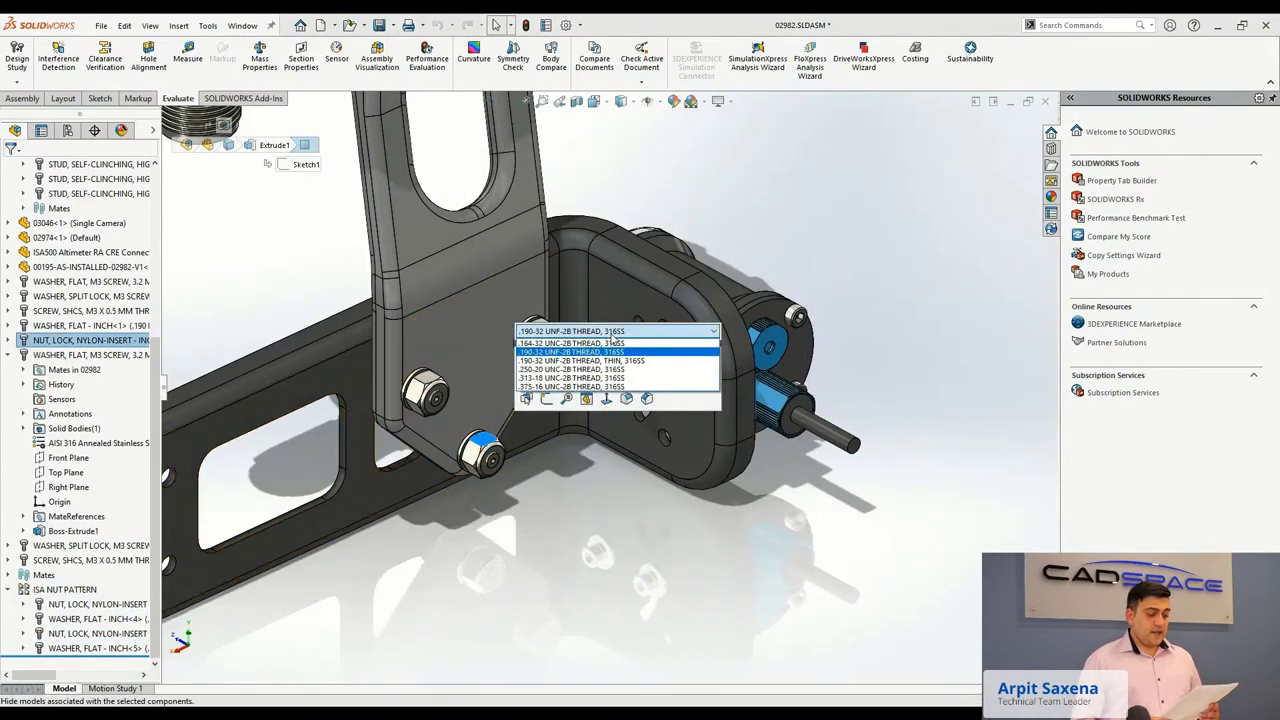
click(612, 360)
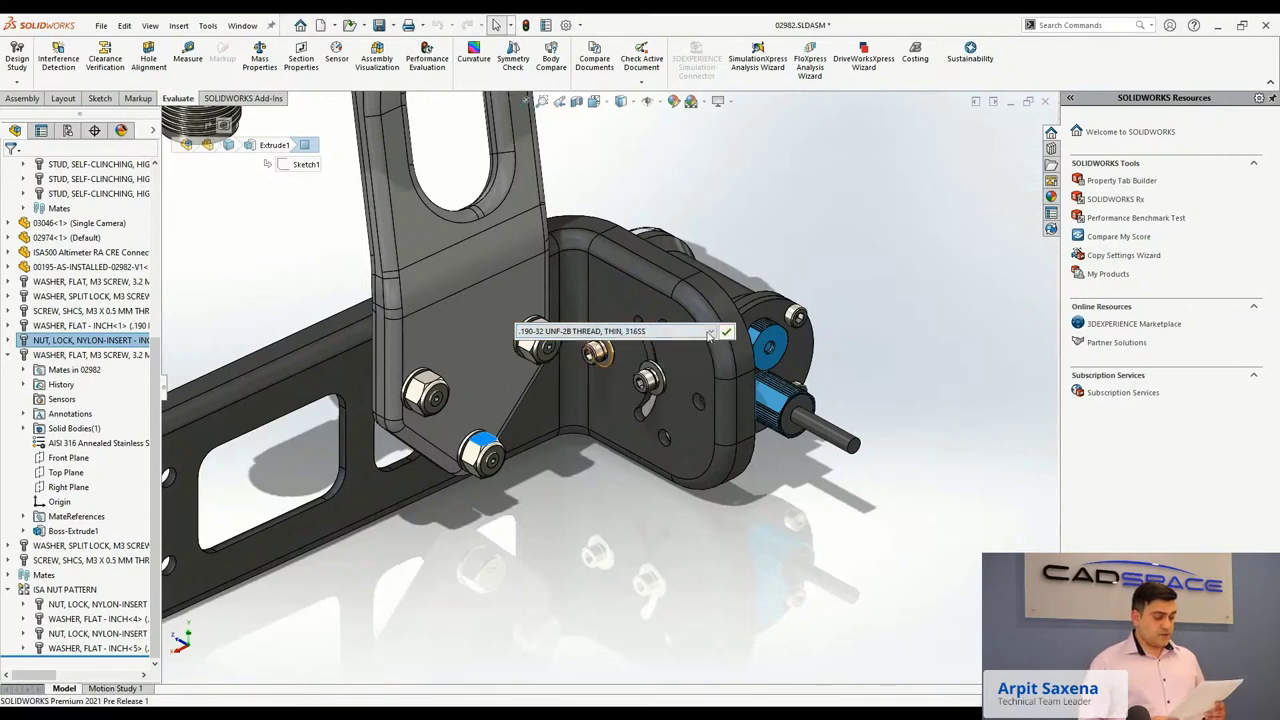
click(728, 333)
scroll(493, 341, down, 3)
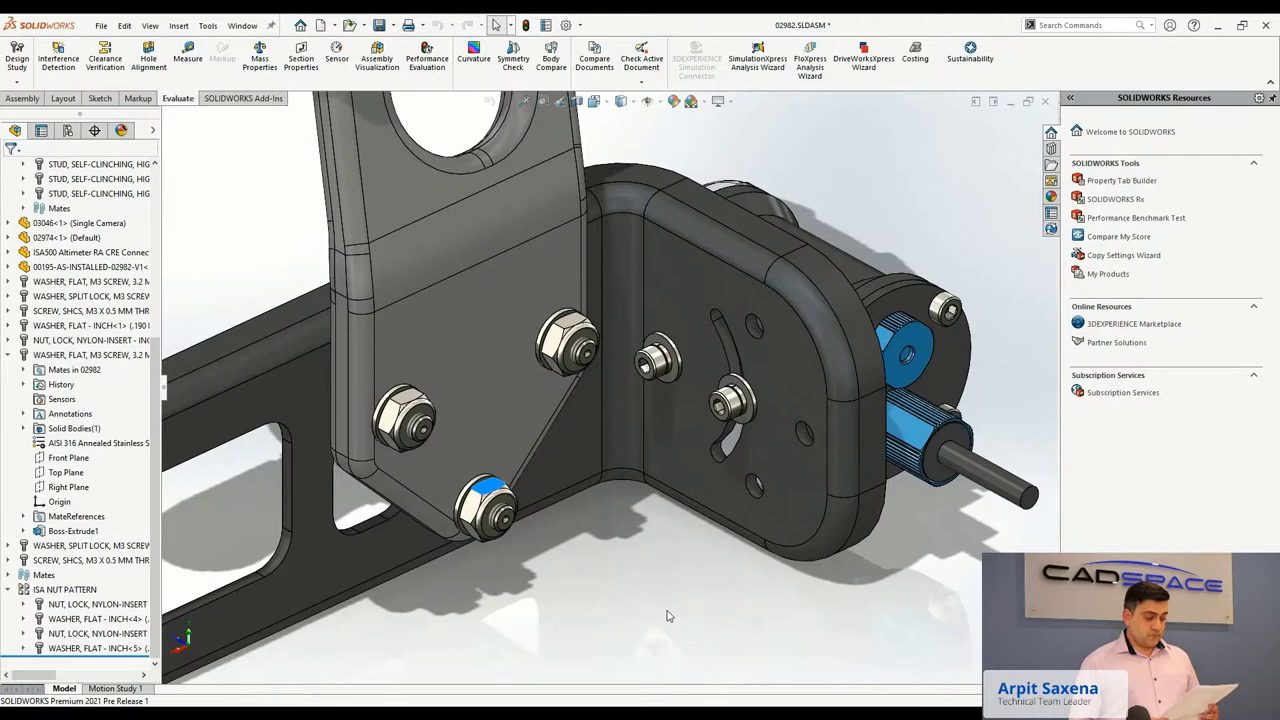
scroll(668, 616, up, 3)
middle_drag(668, 616, 371, 294)
scroll(198, 128, down, 3)
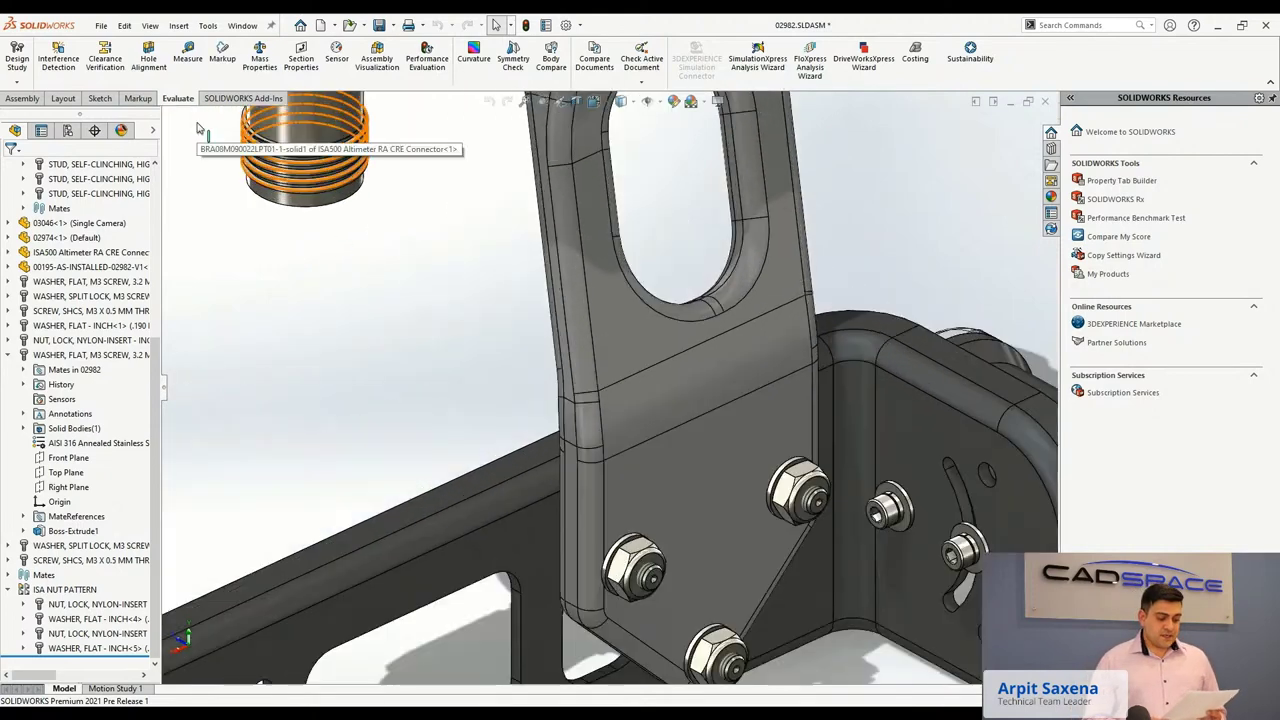
middle_drag(198, 128, 237, 163)
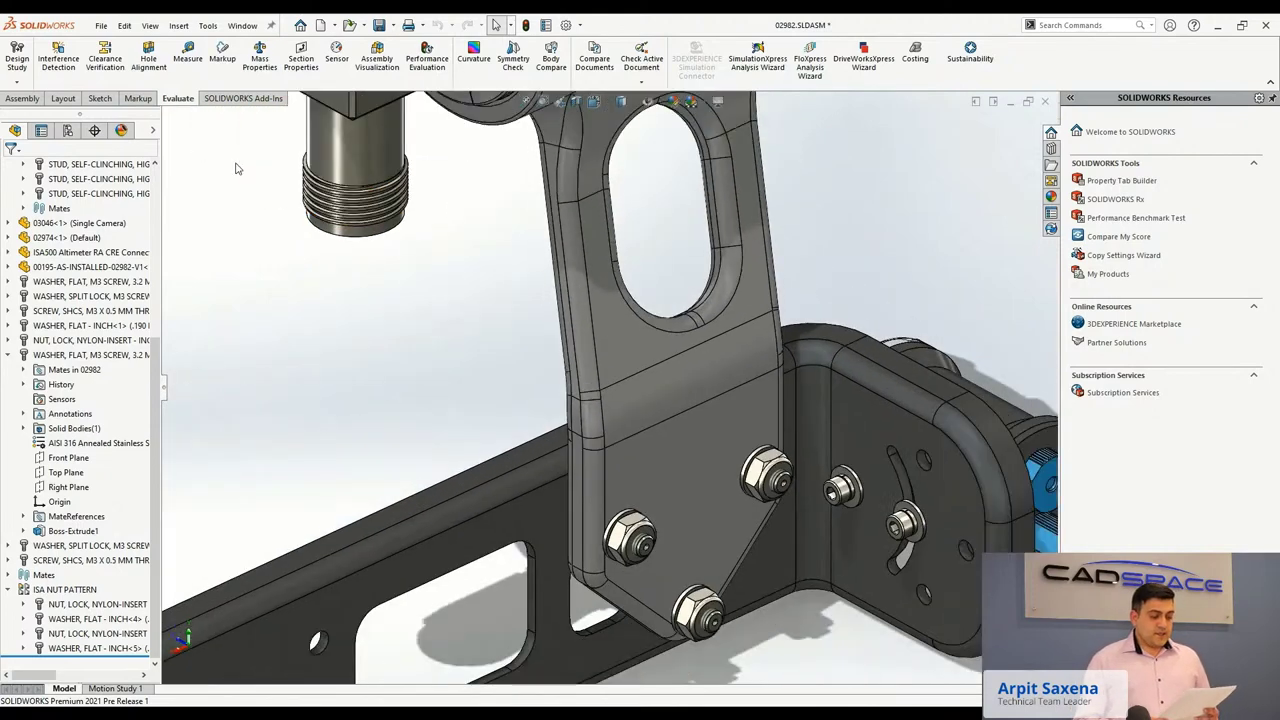
Calculate the assembly's interferences, ignore the selected ones, and save the results as Excel file Test.
click(70, 62)
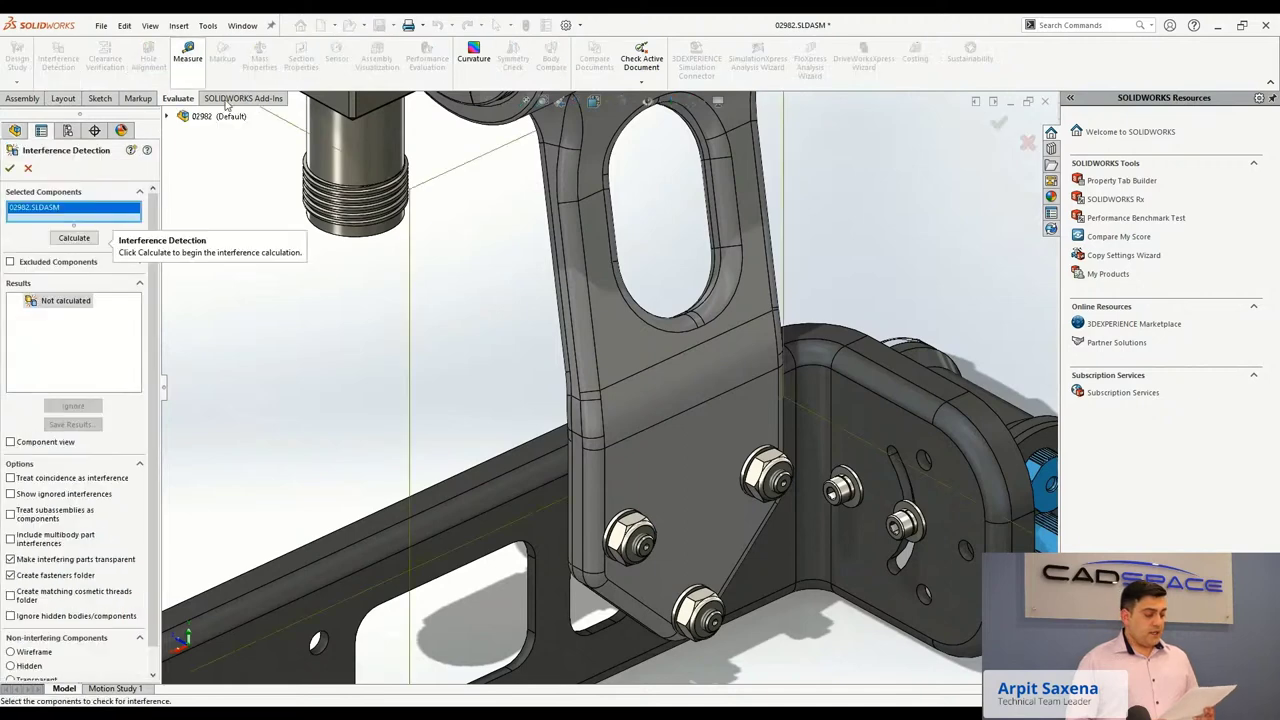
click(72, 238)
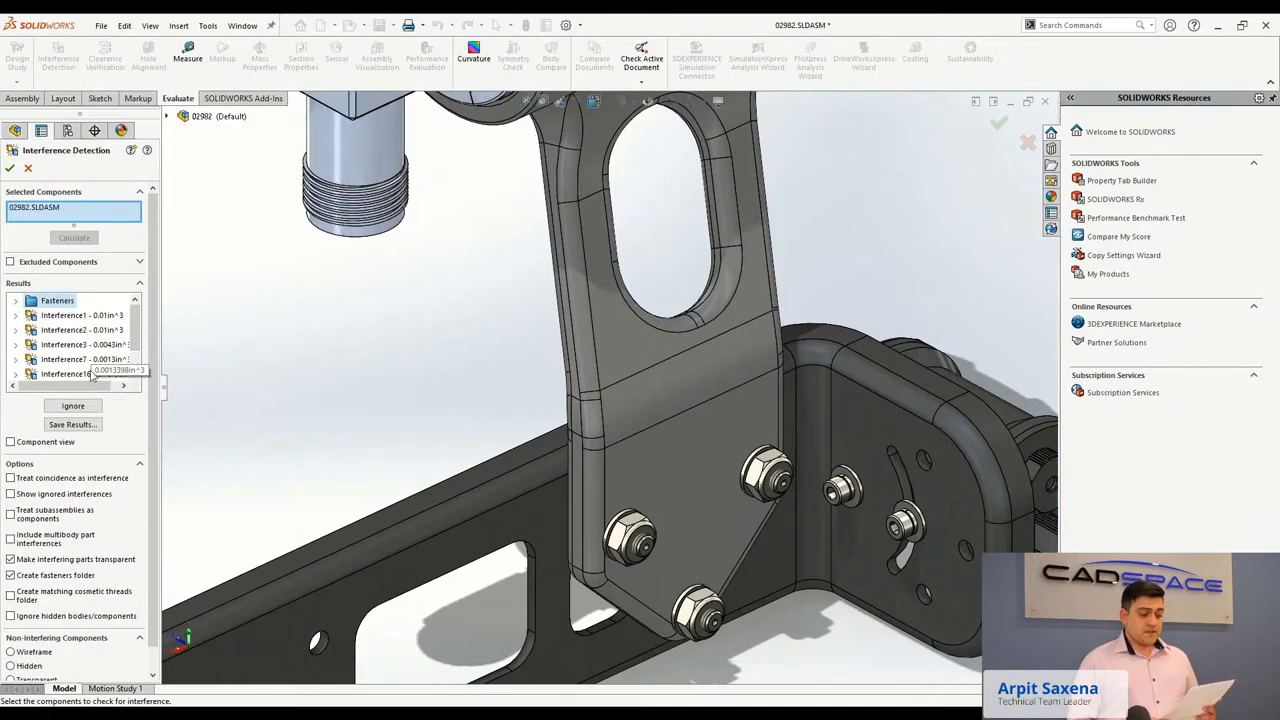
click(73, 405)
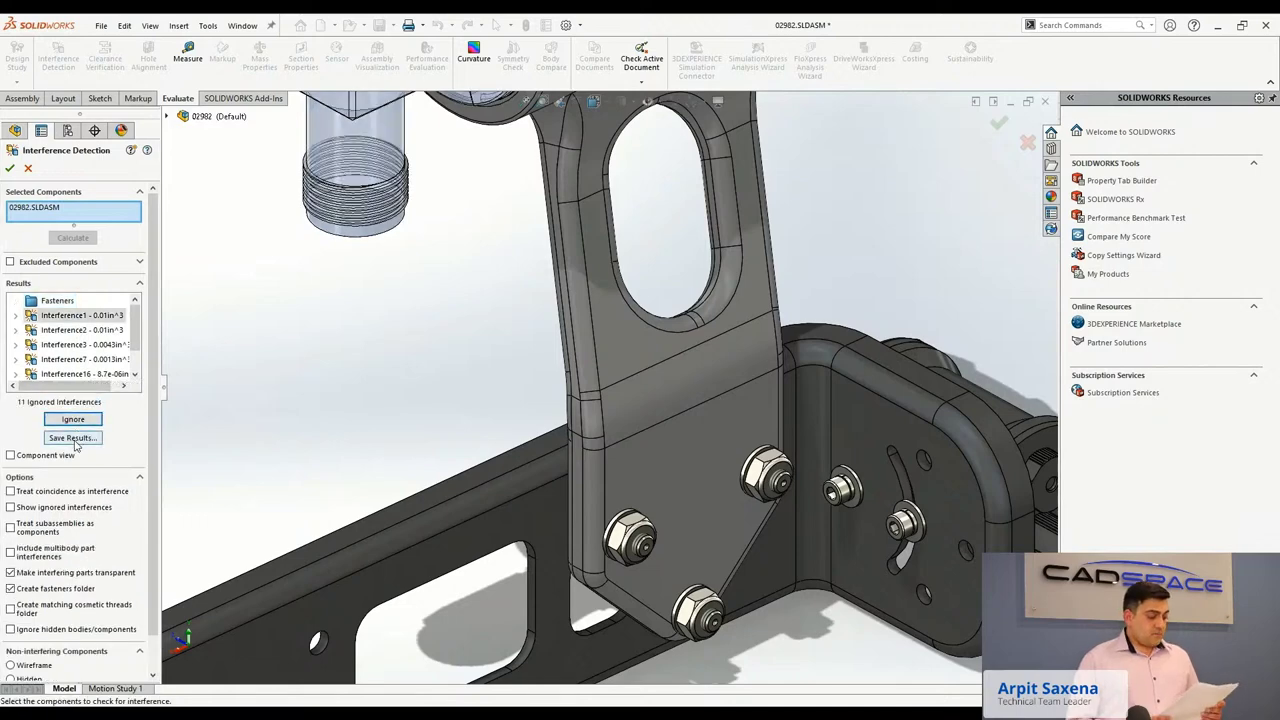
click(73, 438)
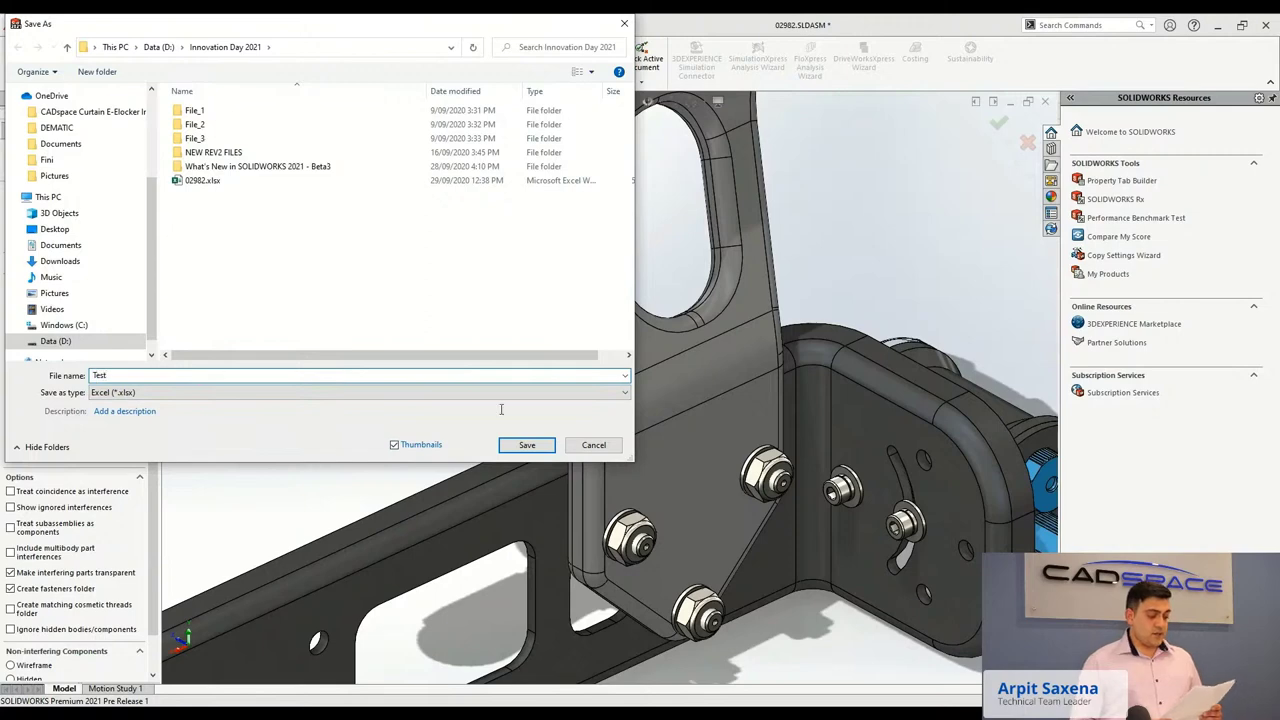
click(527, 445)
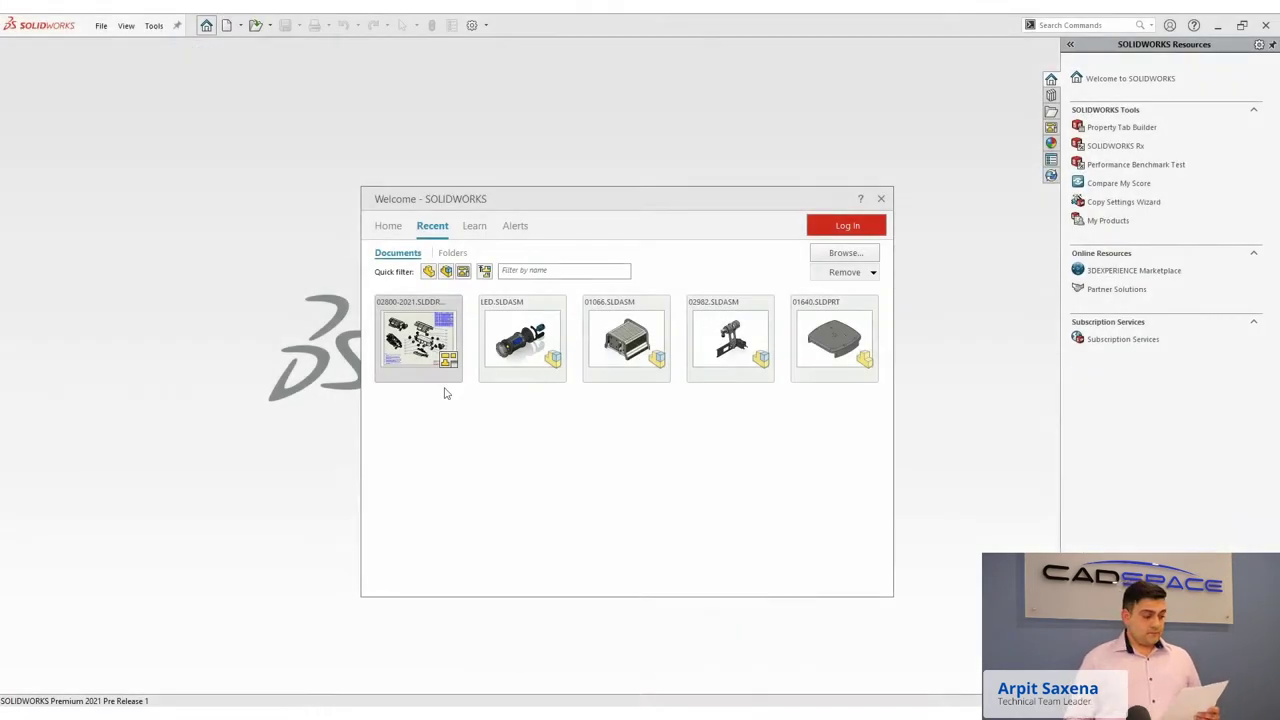
Open 02800-2021.SLDDRW from the Recent list in Detailing mode and dismiss the notice.
click(452, 377)
click(515, 392)
click(512, 414)
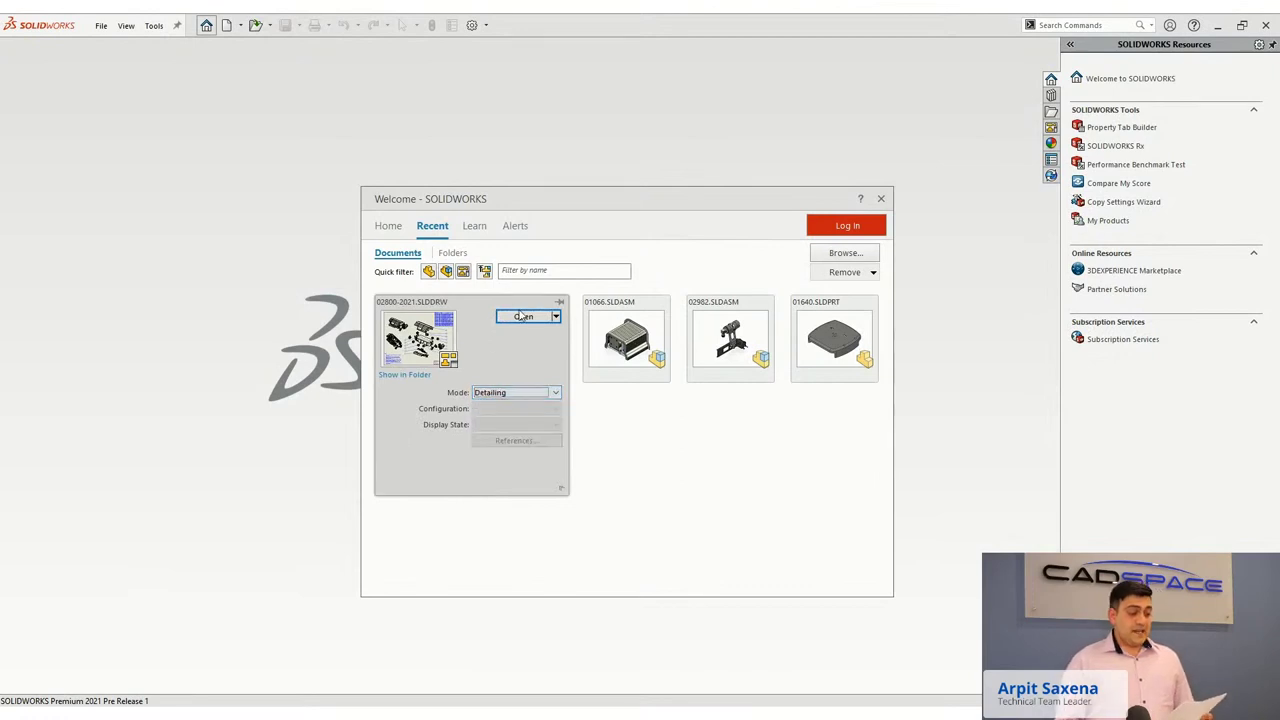
click(522, 316)
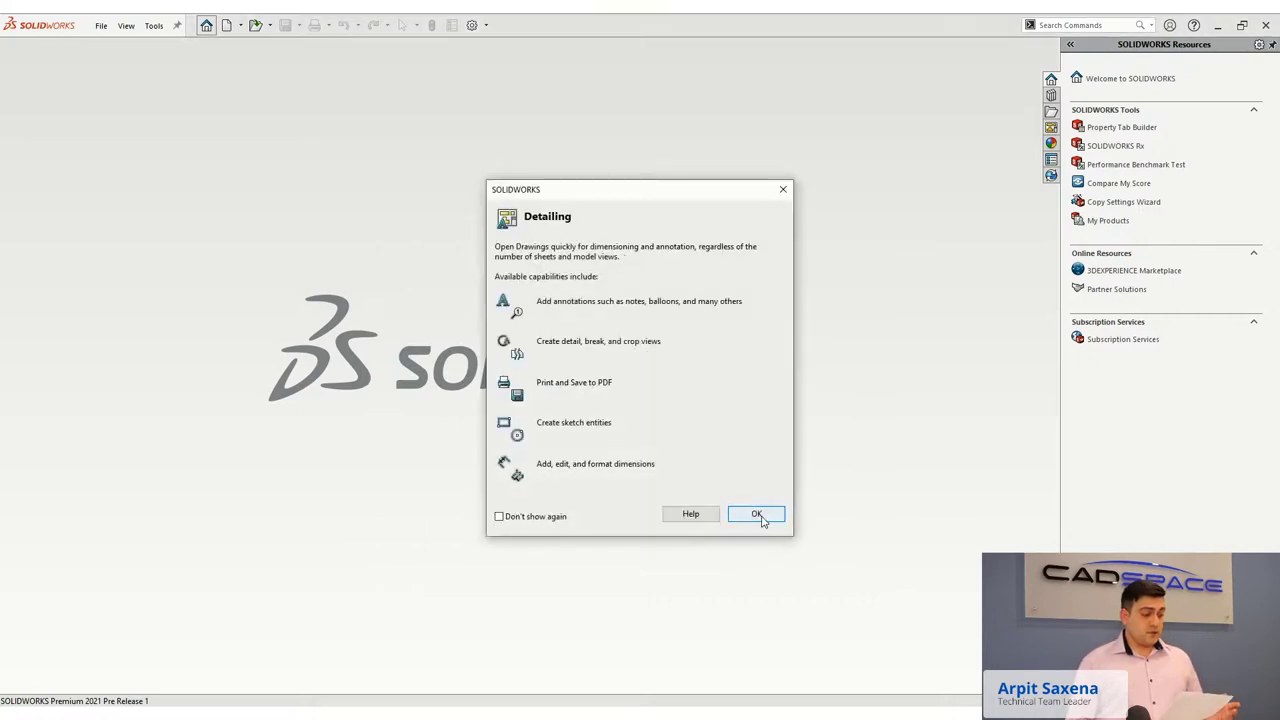
click(757, 515)
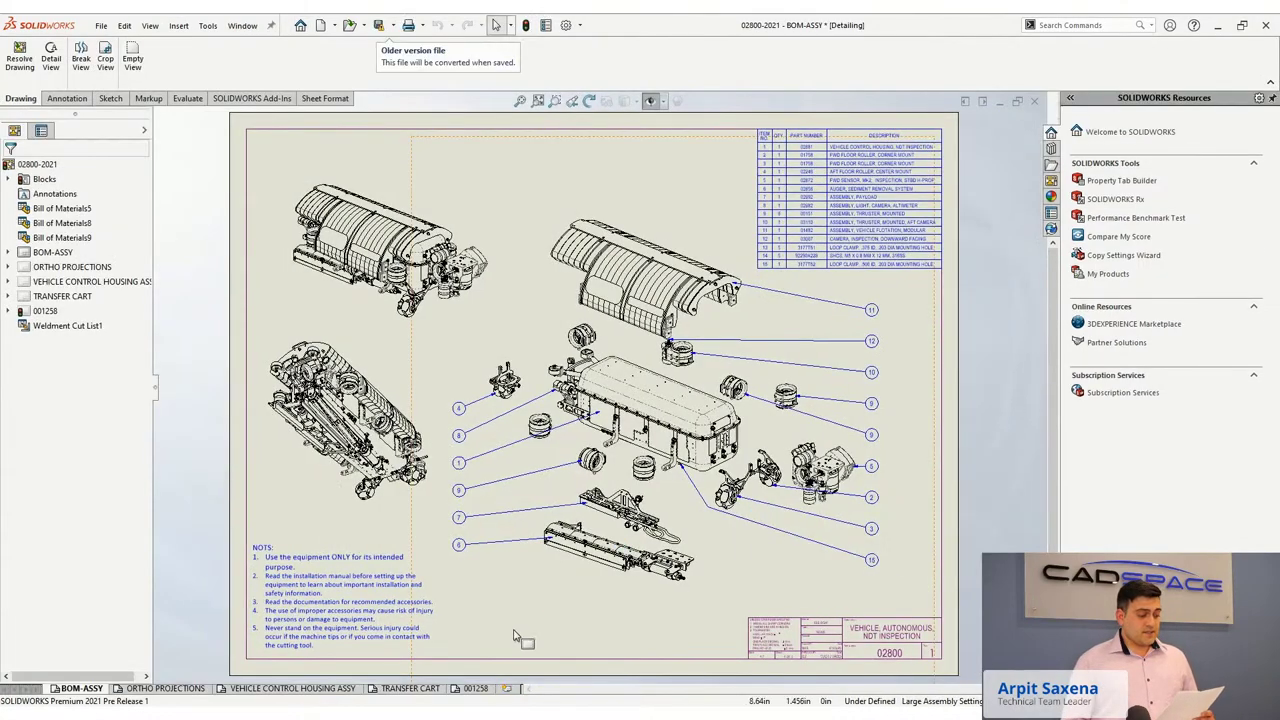
Step through the ORTHO PROJECTIONS, VEHICLE CONTROL HOUSING ASSY, TRANSFER CART and 001258 sheets.
scroll(514, 594, down, 5)
scroll(805, 275, down, 2)
scroll(730, 308, up, 4)
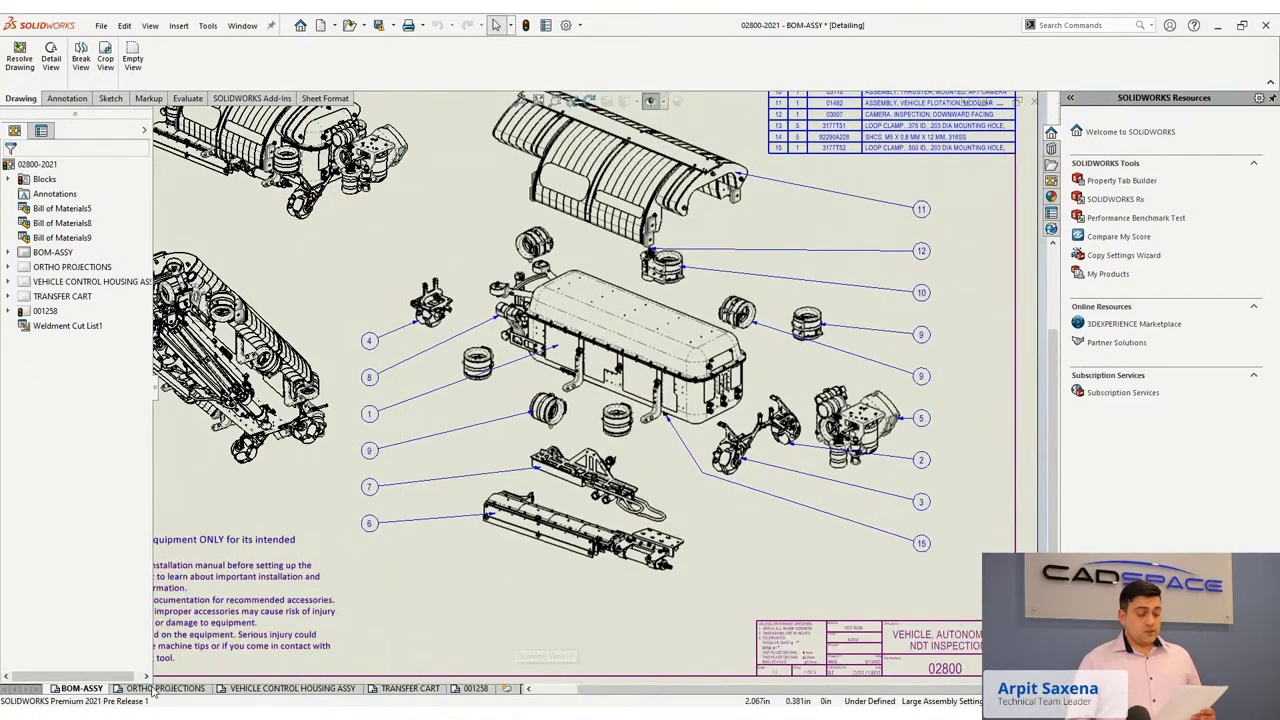
click(168, 688)
click(245, 690)
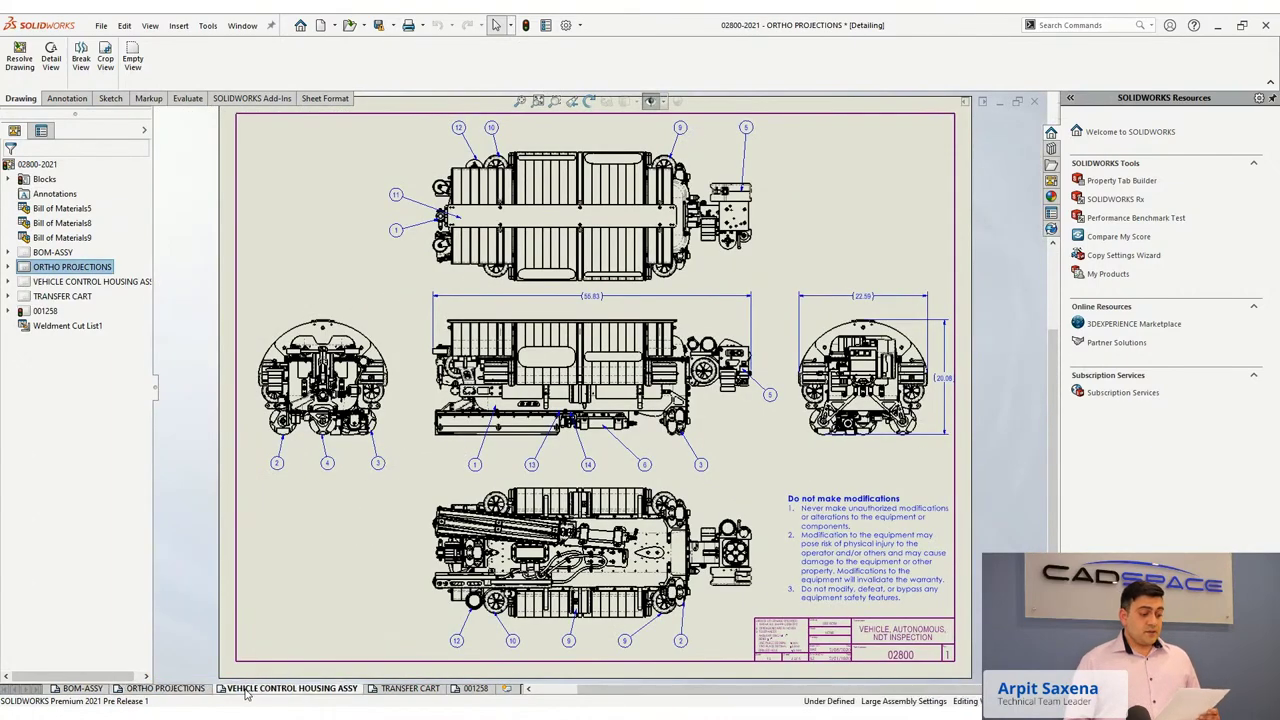
click(420, 690)
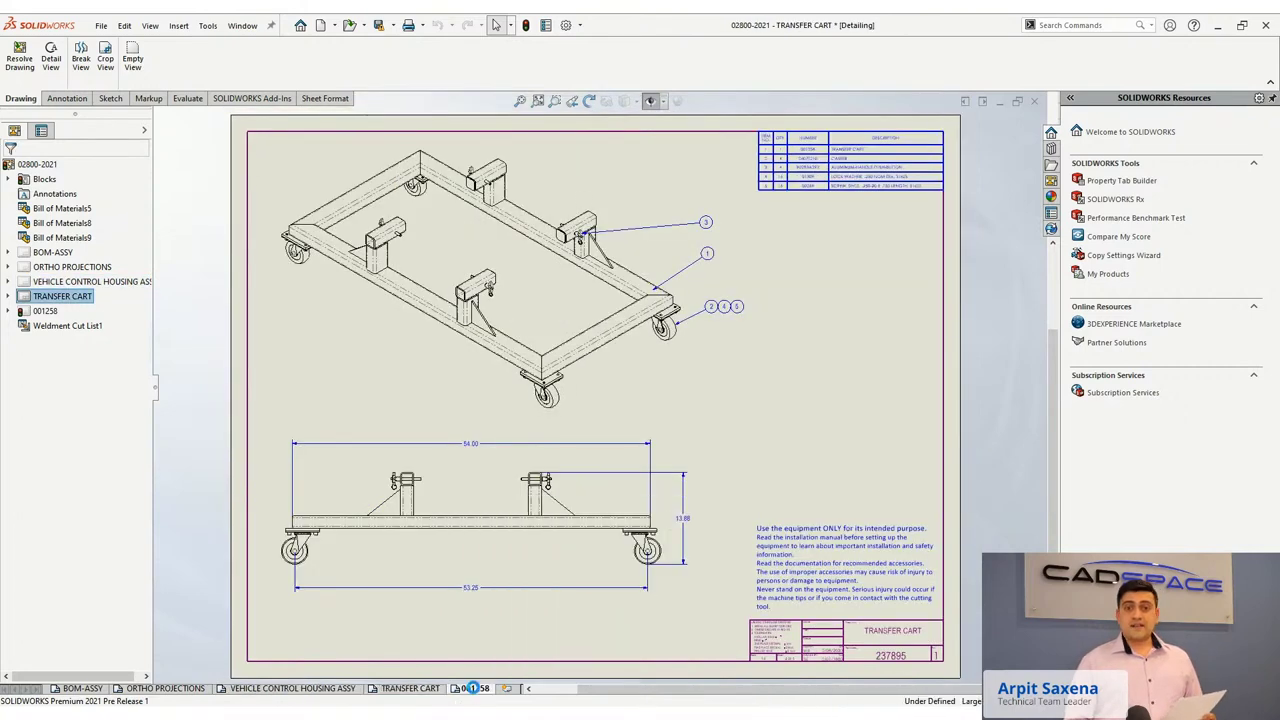
click(475, 690)
scroll(512, 398, down, 4)
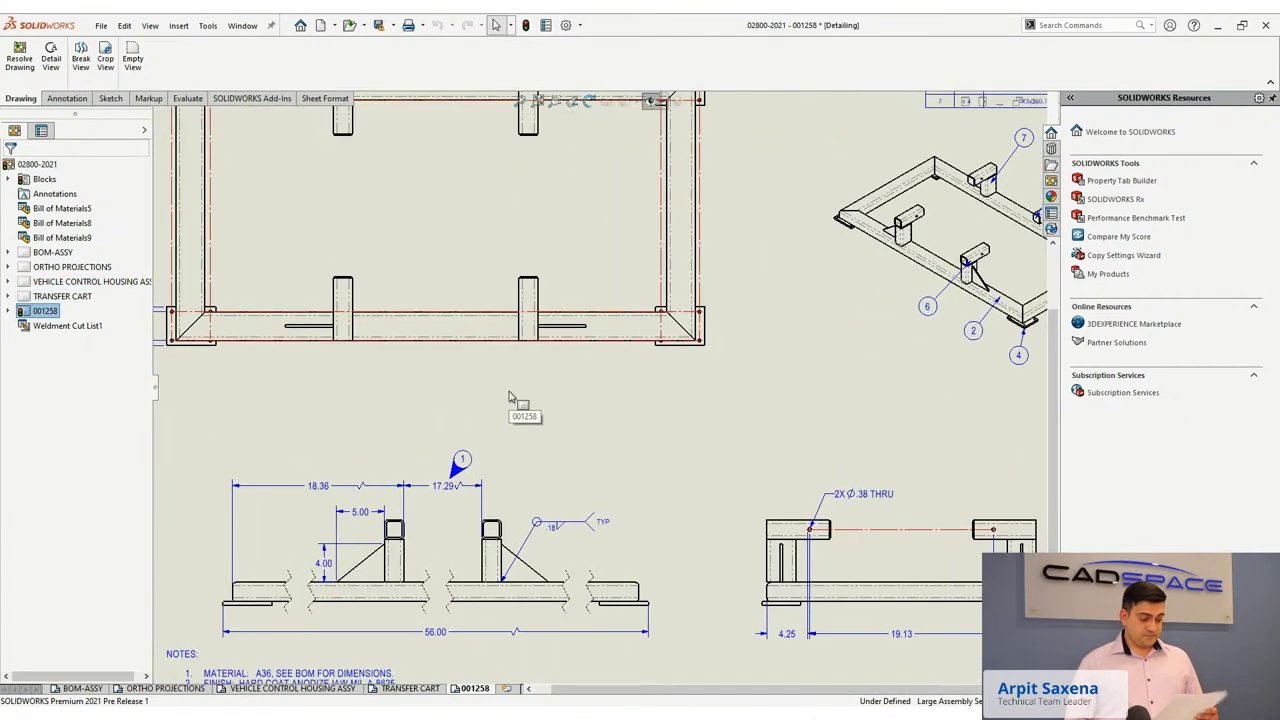
scroll(508, 398, up, 4)
scroll(510, 345, down, 4)
scroll(510, 345, up, 4)
Delete the indented TYPE III and APPROX .002 THICK lines under note 2 in the NOTES block.
scroll(517, 537, down, 3)
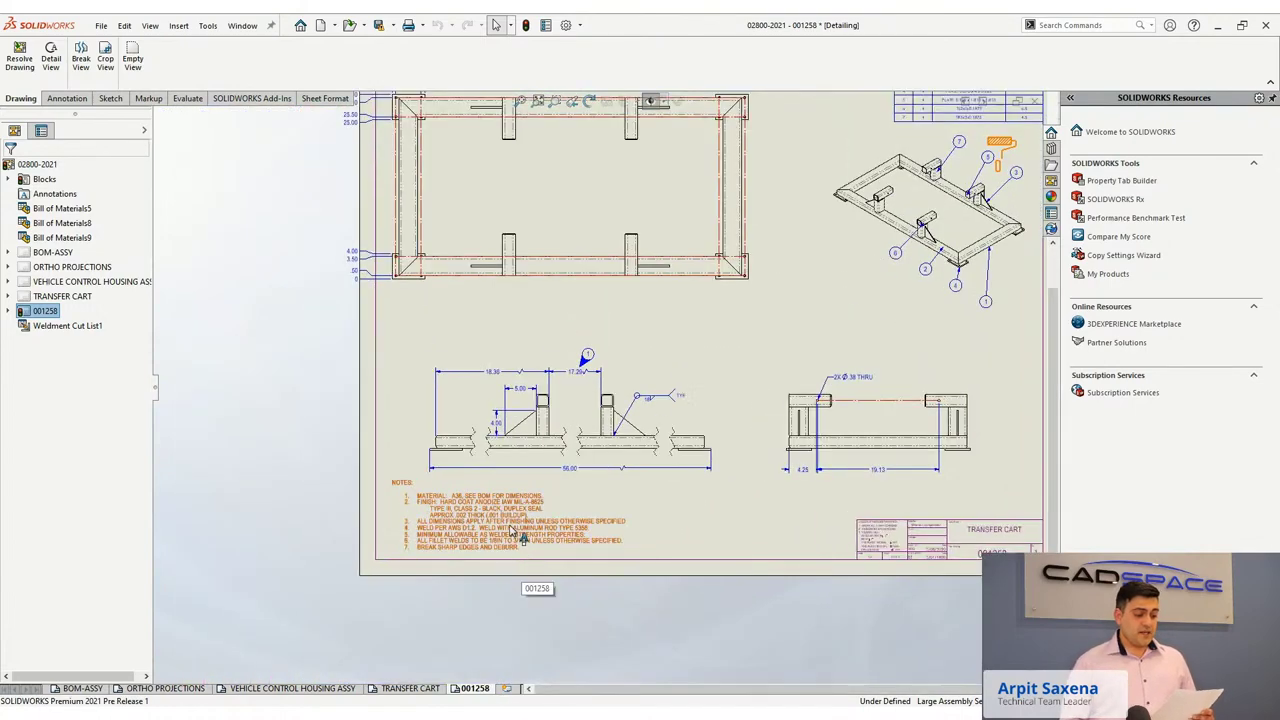
scroll(517, 537, down, 4)
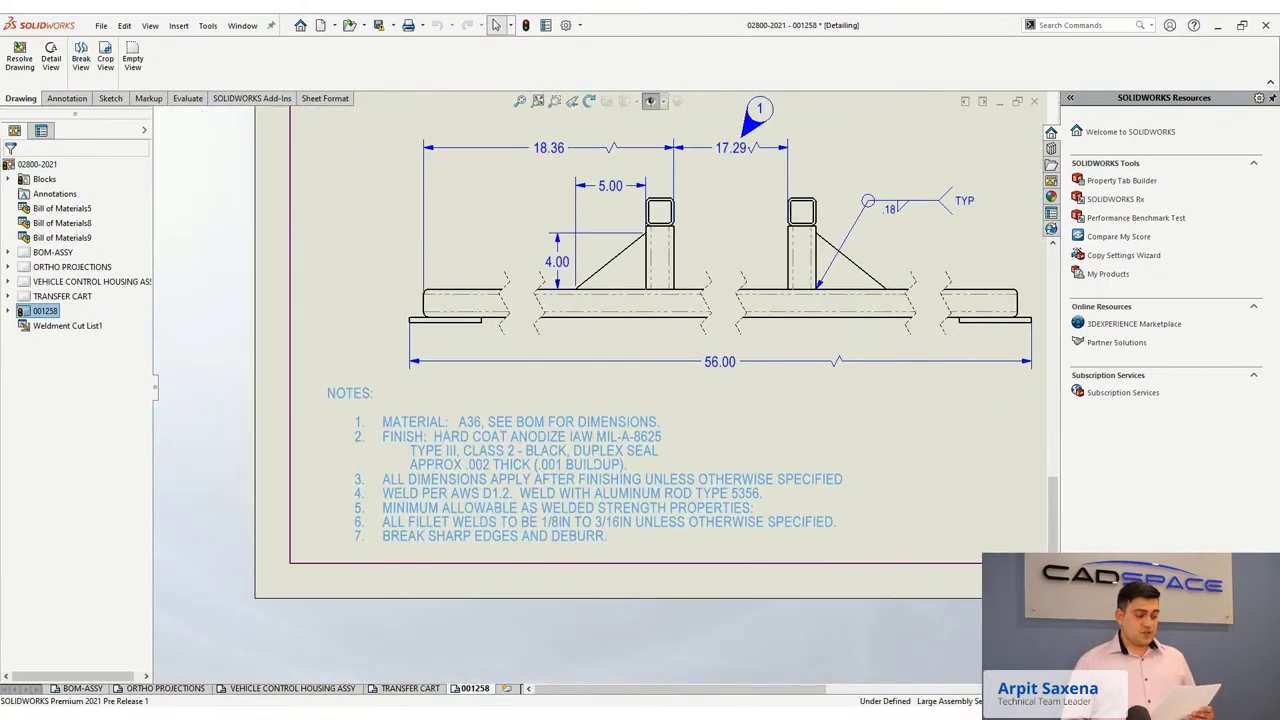
double_click(597, 464)
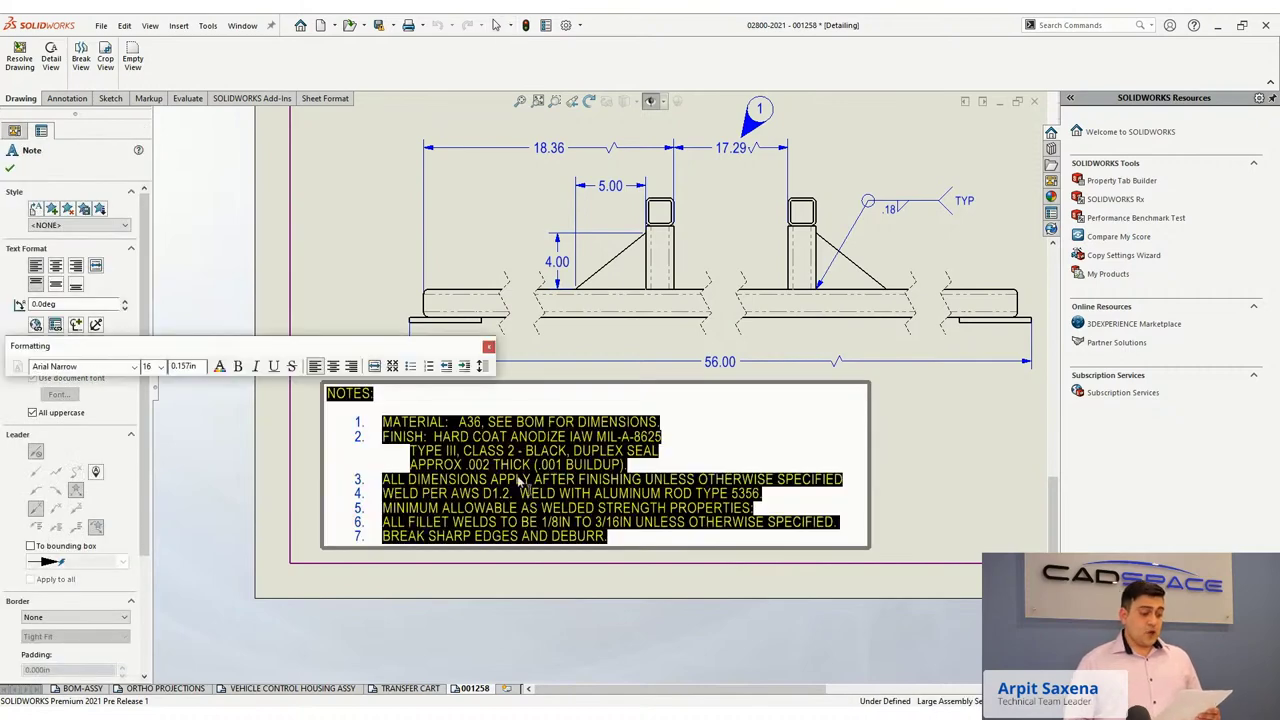
drag(410, 450, 630, 469)
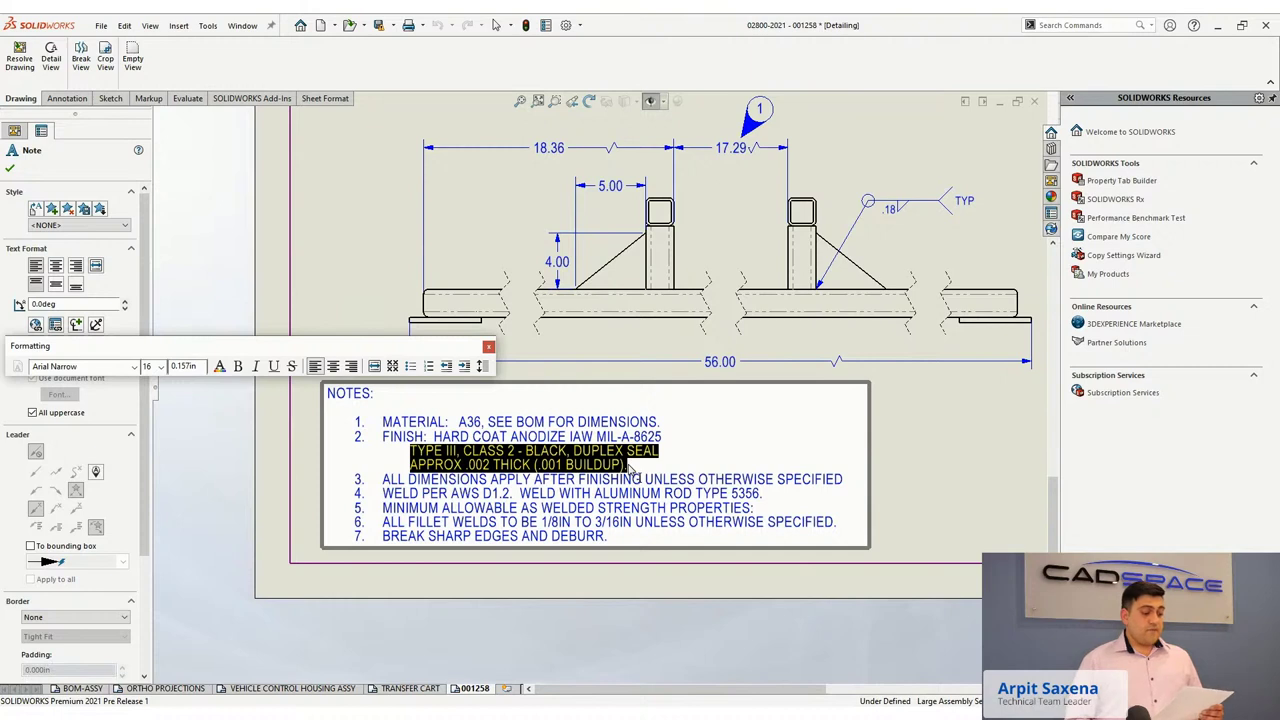
key(Delete)
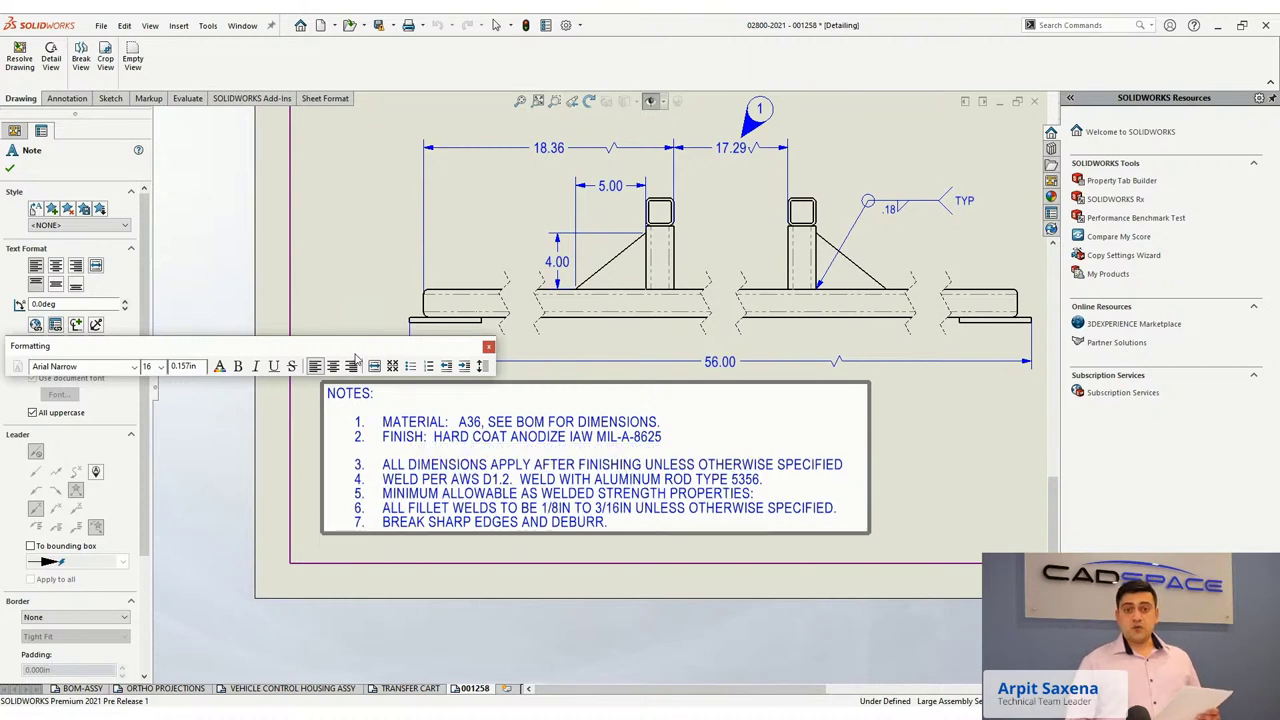
drag(351, 347, 690, 585)
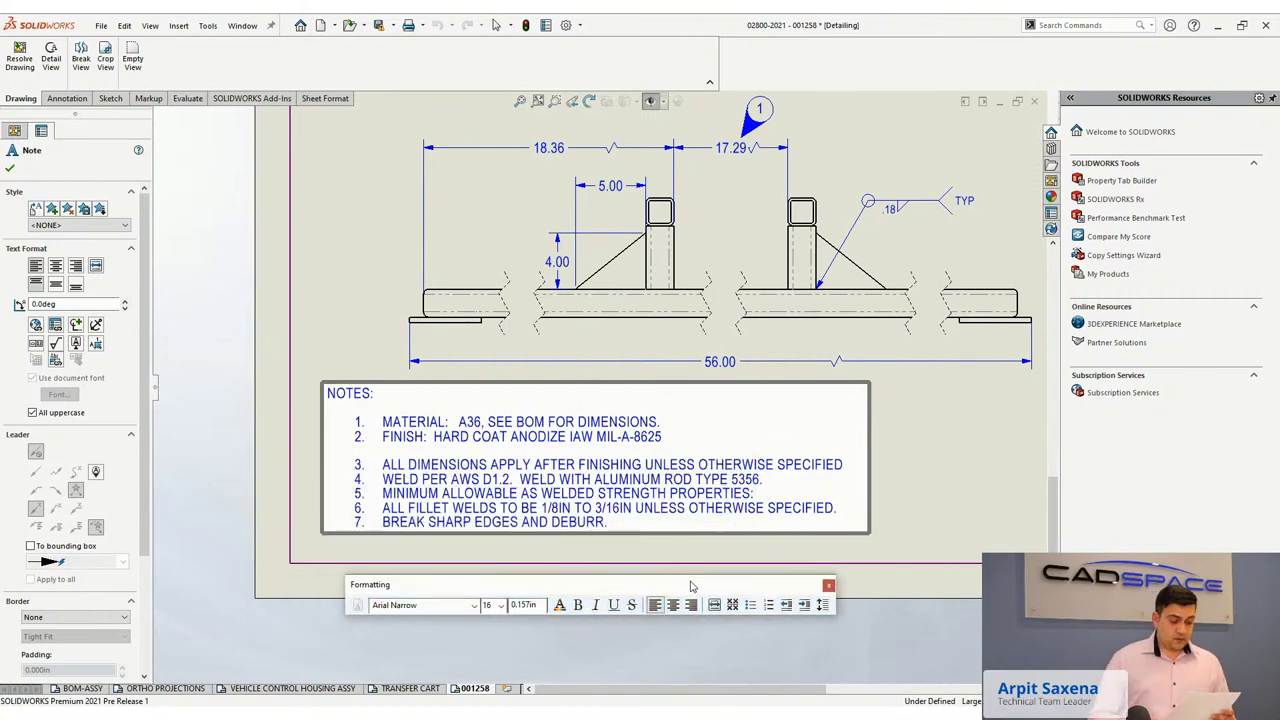
Commit the NOTES edit, then select and release the 56.00 dimension while zooming to the top view.
click(337, 290)
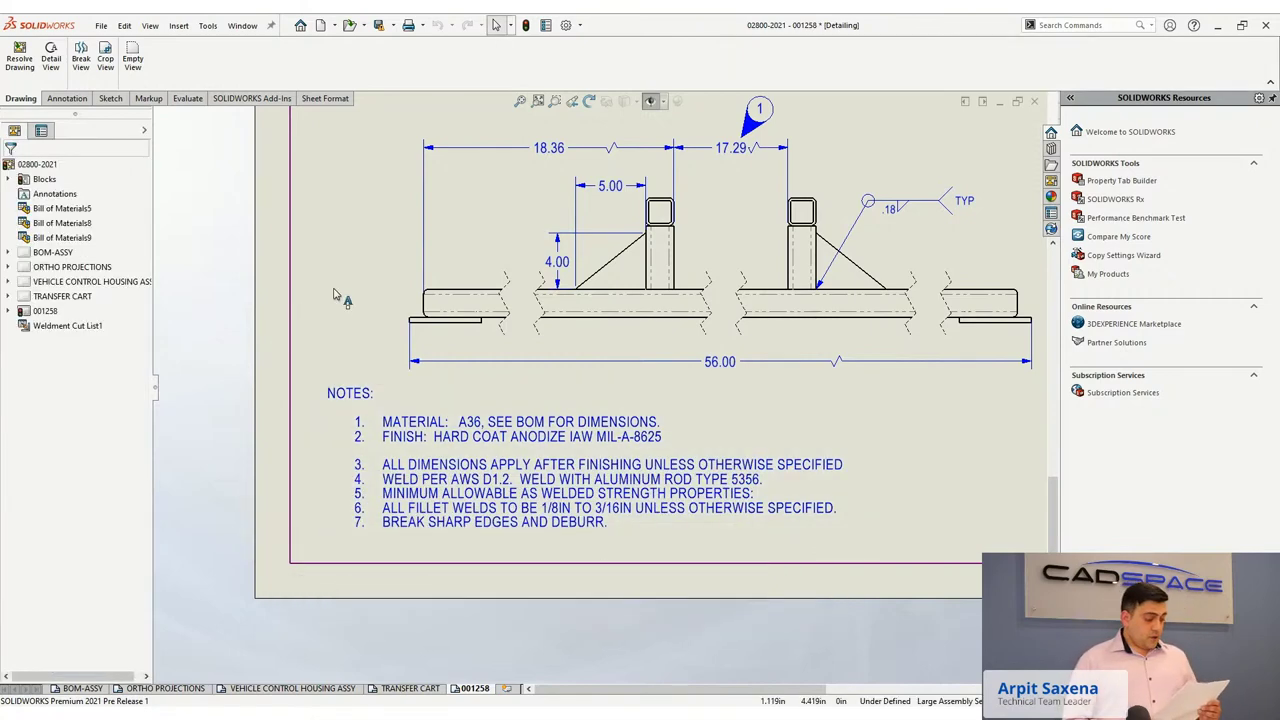
scroll(519, 310, down, 2)
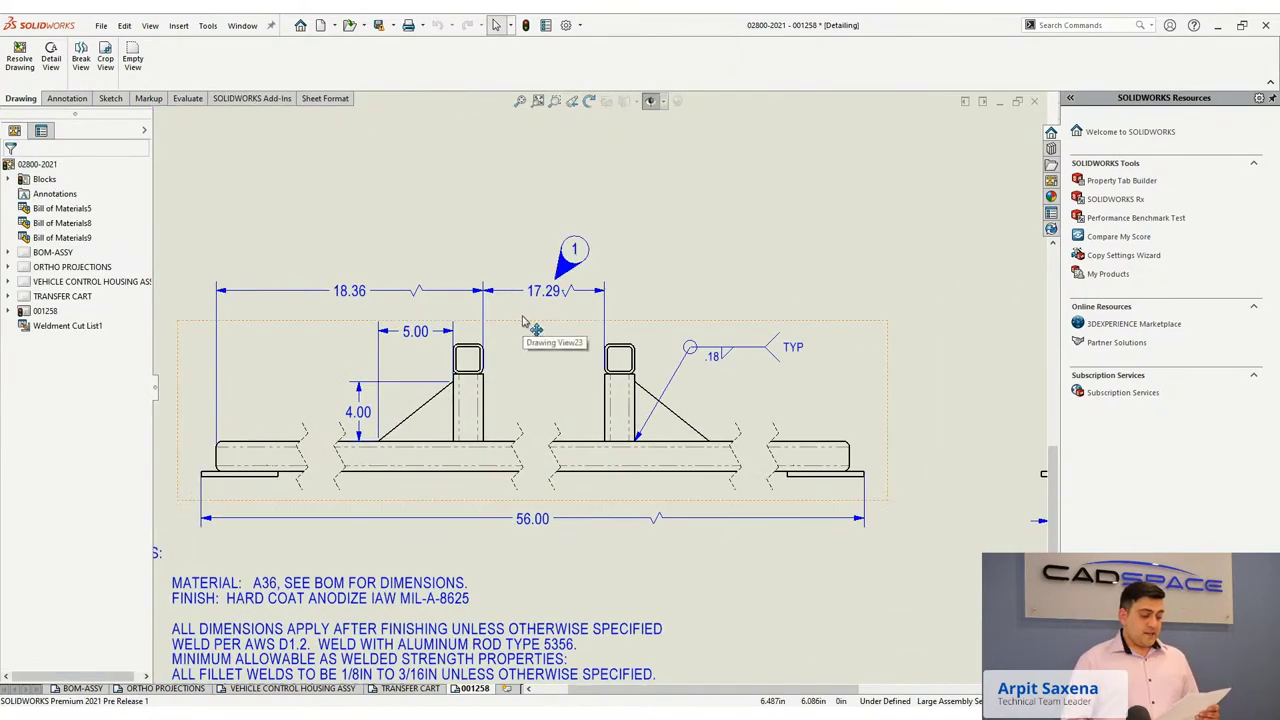
scroll(522, 320, up, 1)
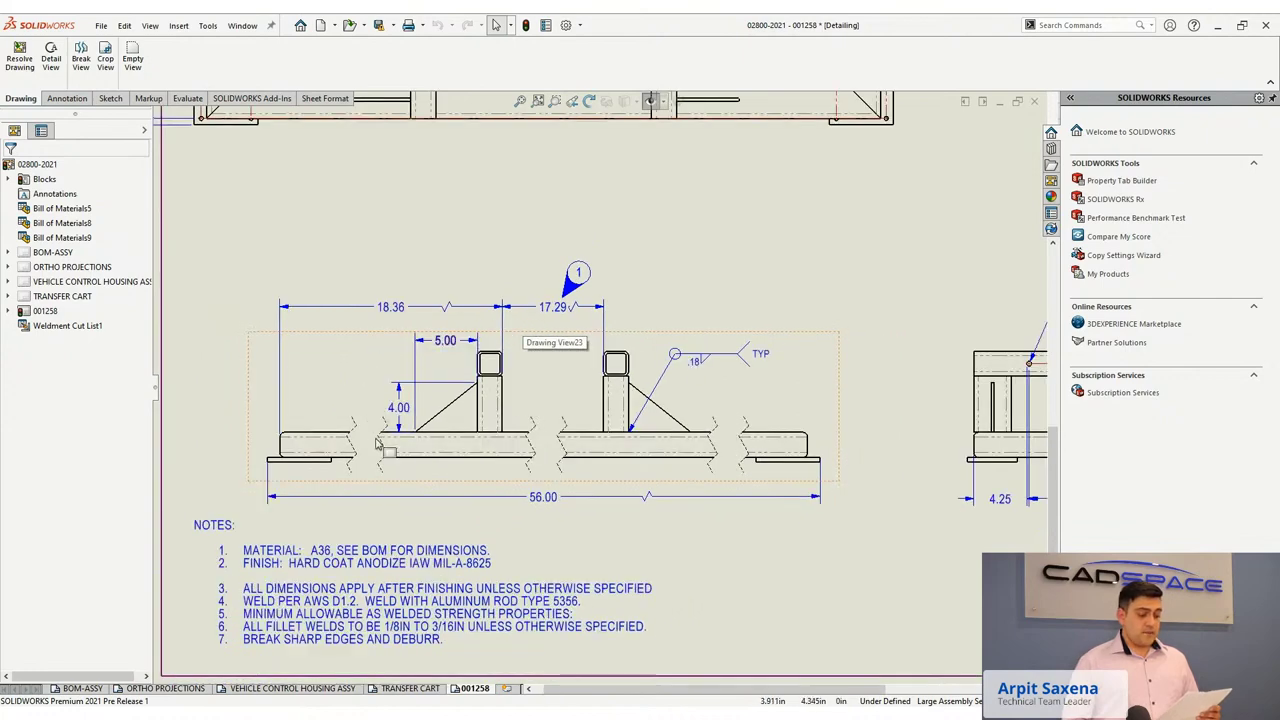
click(545, 505)
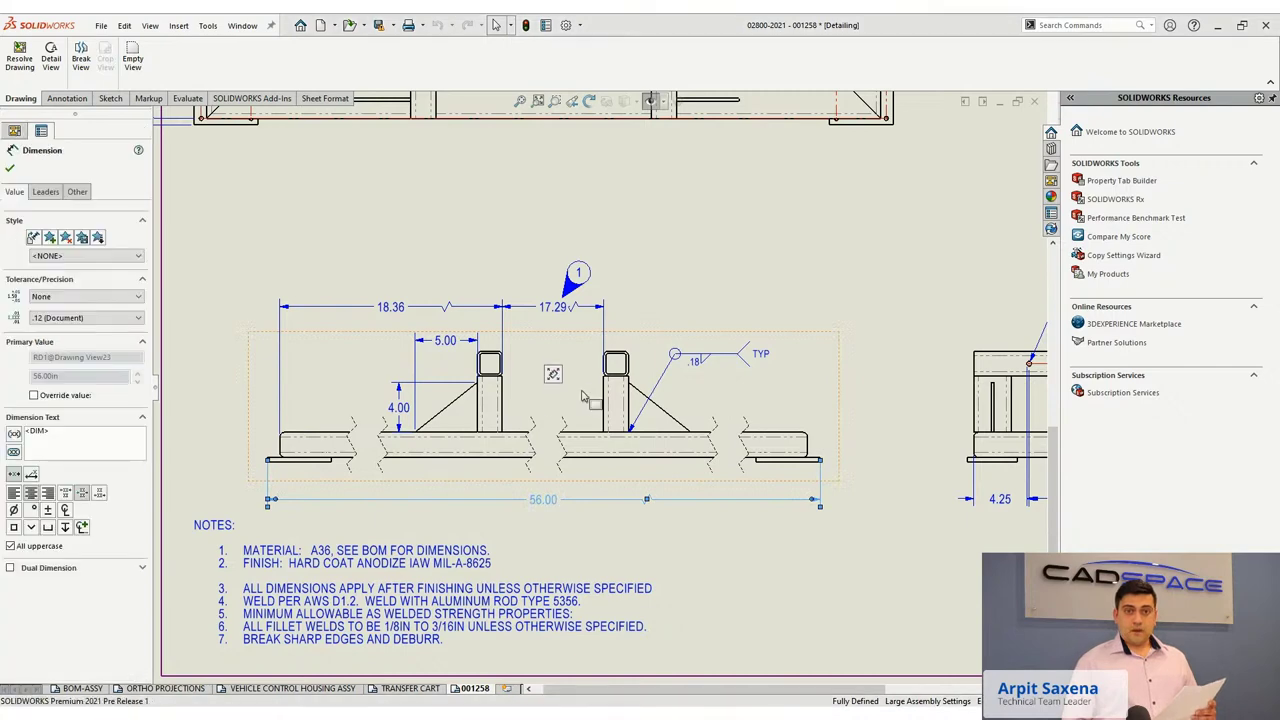
scroll(583, 397, up, 5)
scroll(540, 254, down, 2)
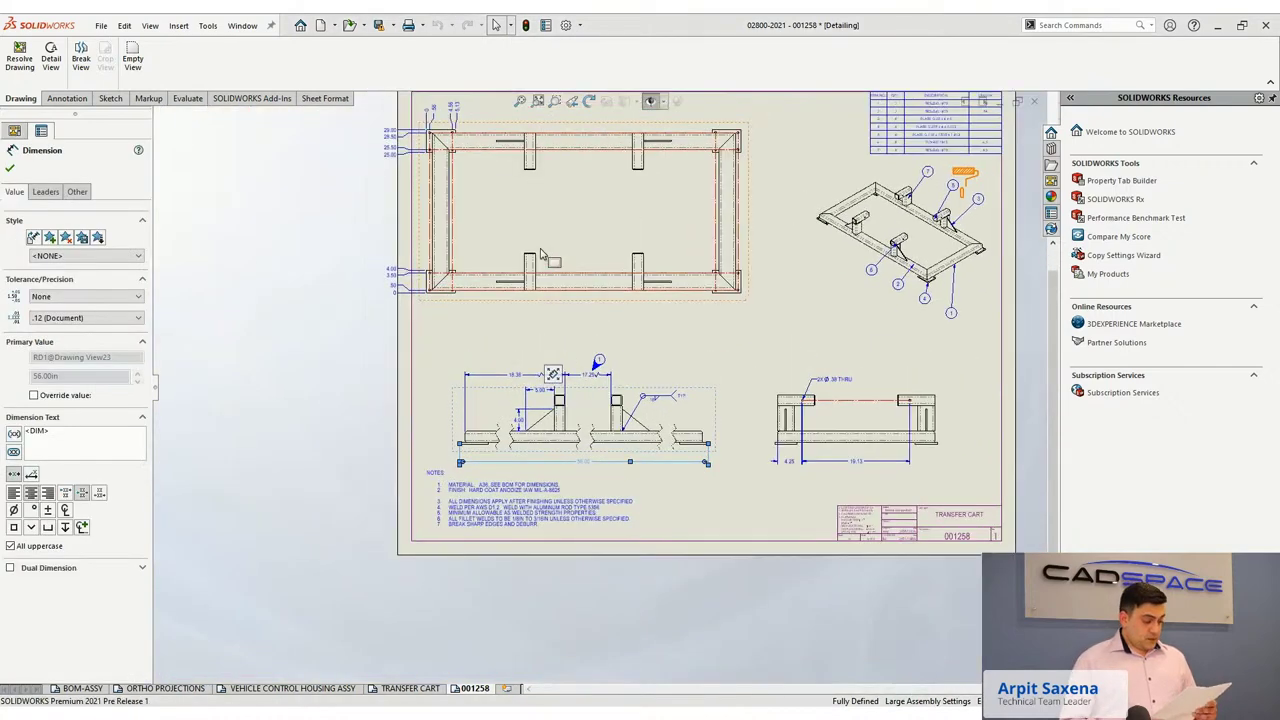
scroll(540, 254, down, 2)
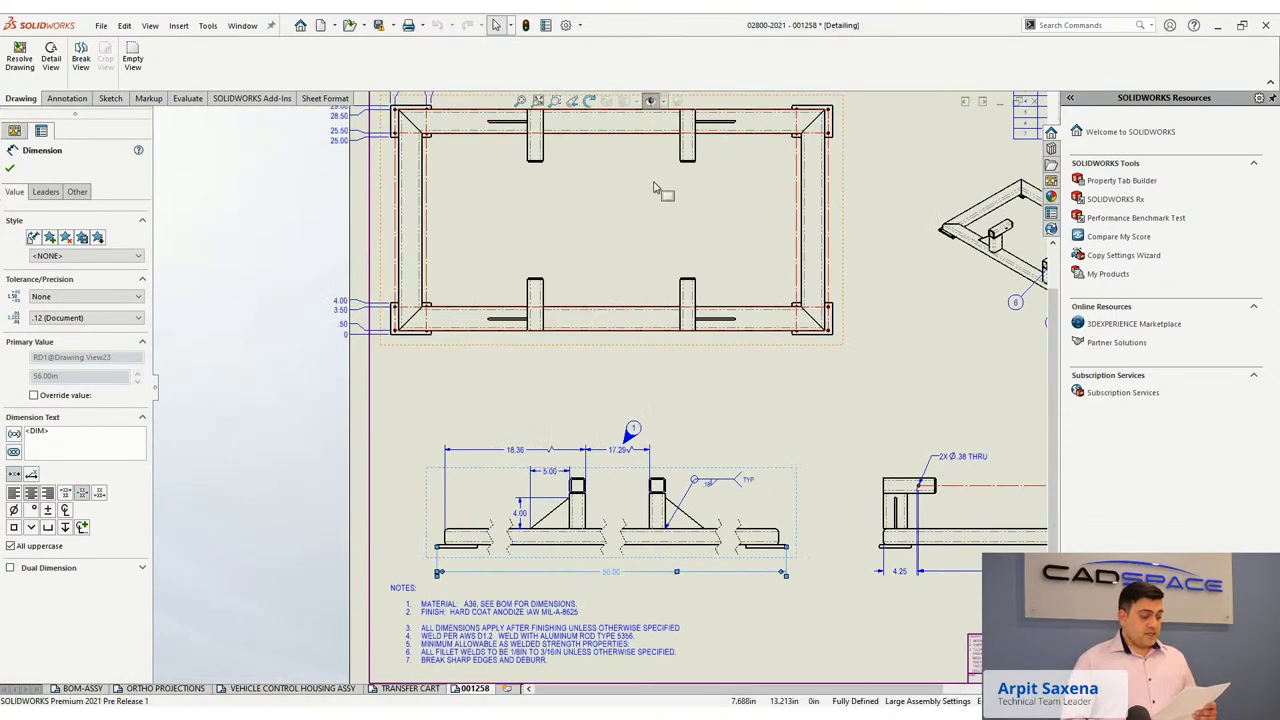
scroll(654, 187, down, 2)
scroll(597, 200, up, 1)
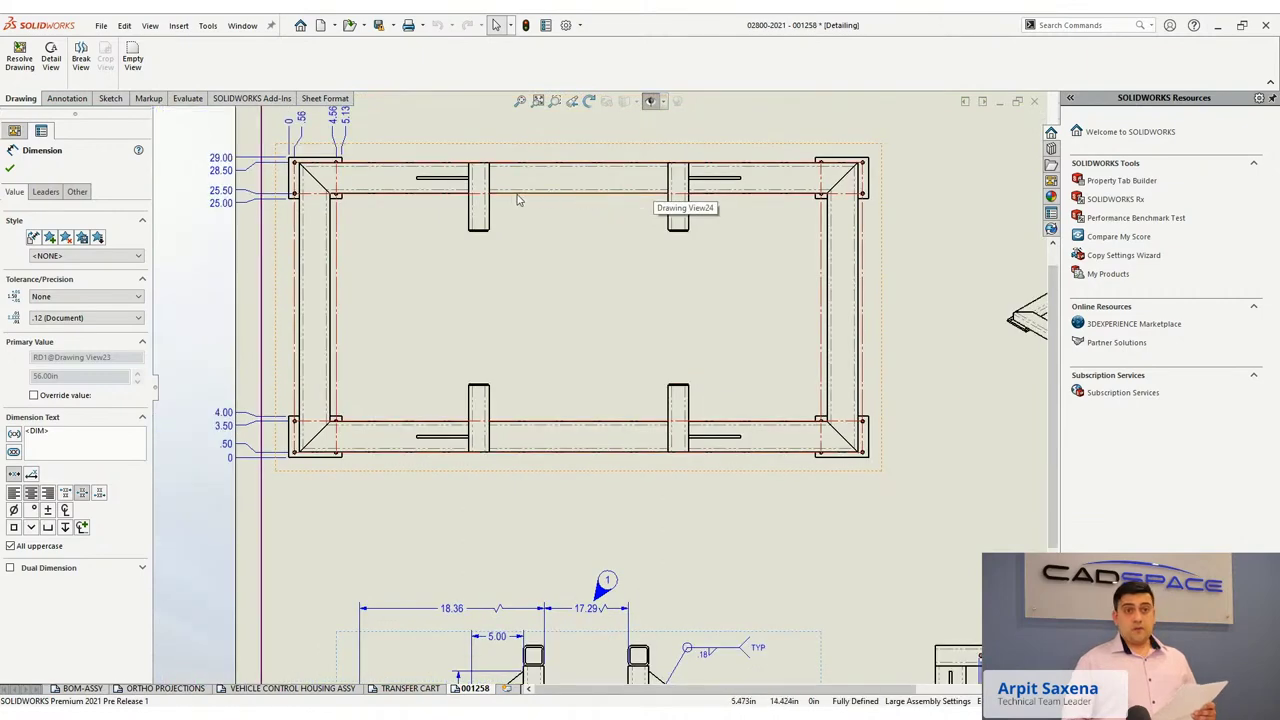
key(Escape)
key(z)
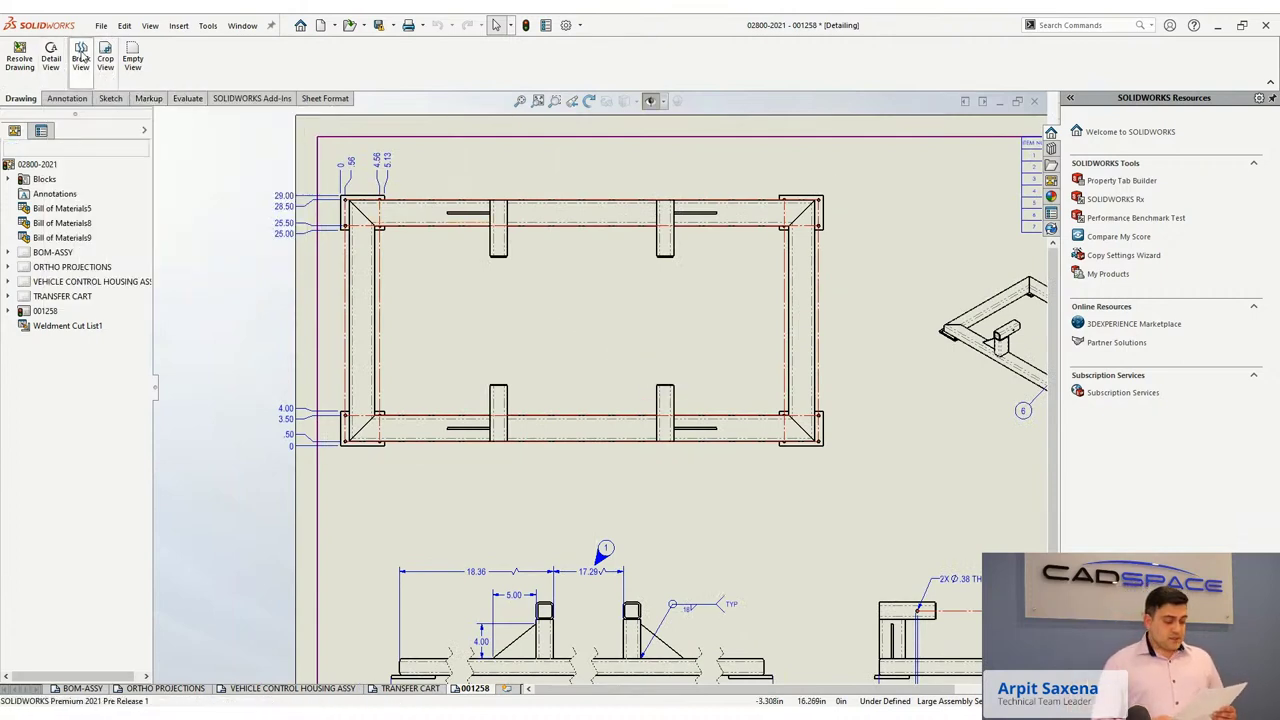
Break the top frame view with two break gaps using the small zigzag style.
click(82, 58)
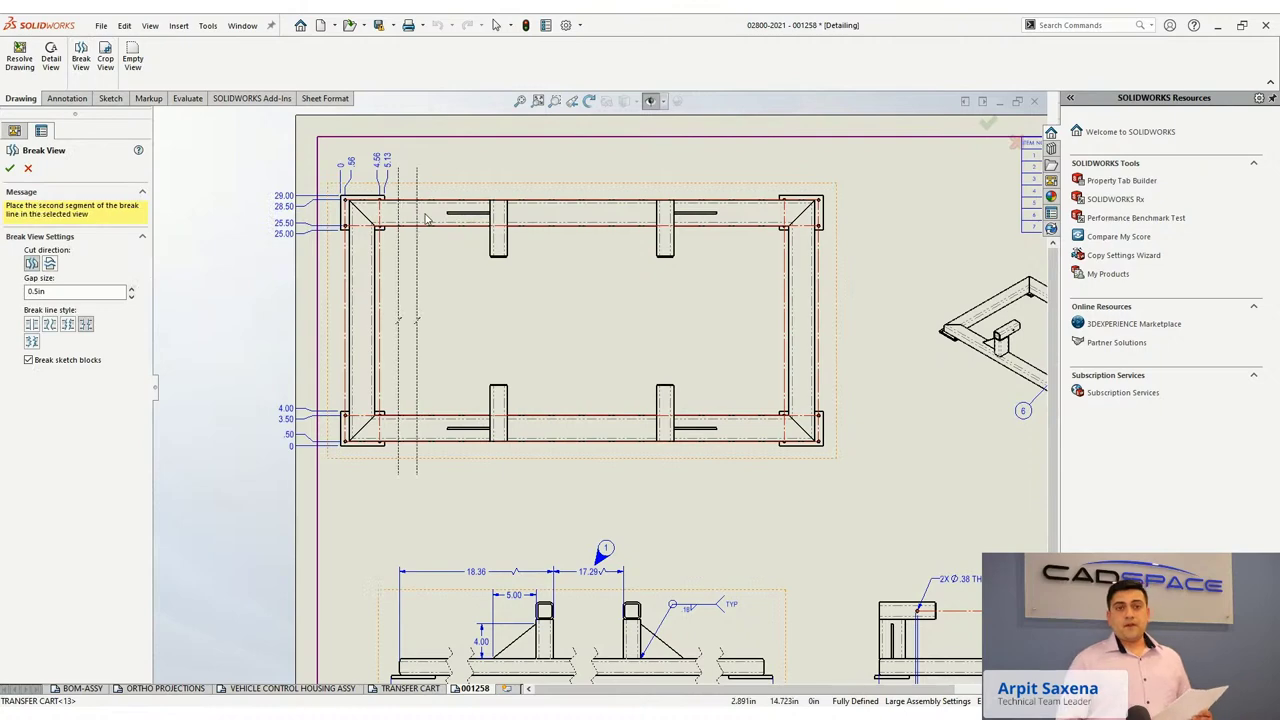
click(460, 212)
click(524, 222)
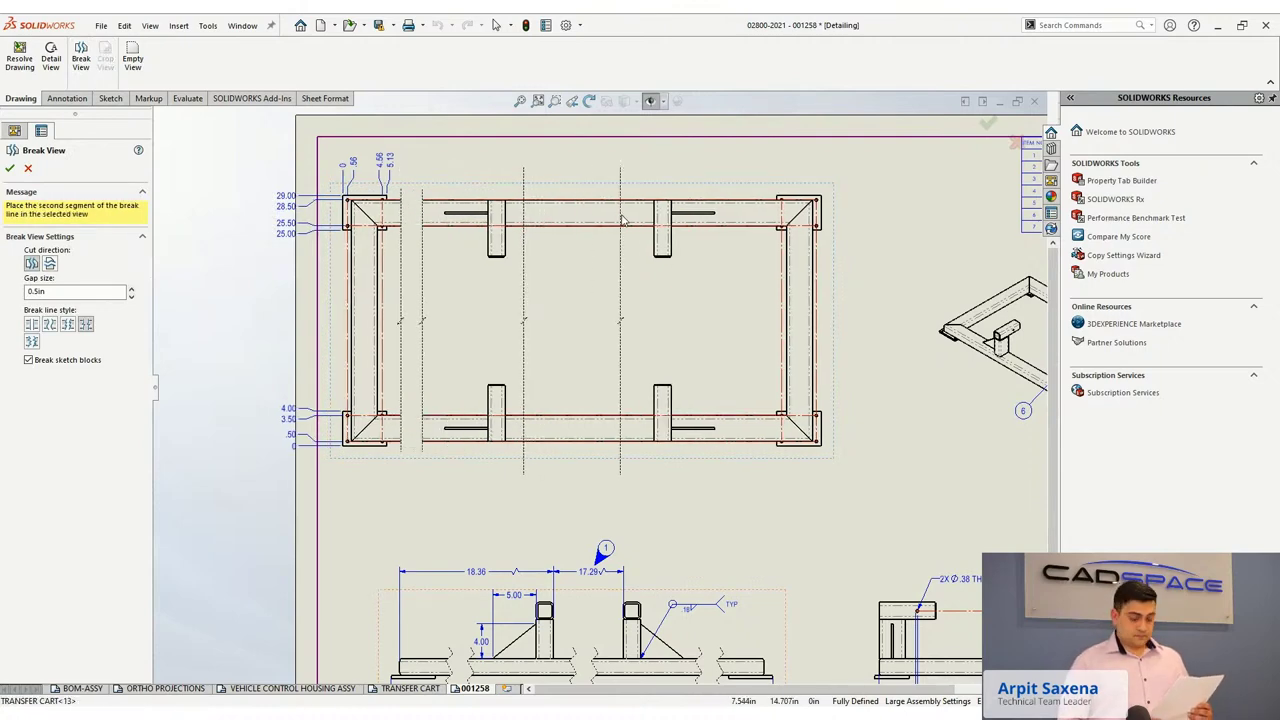
click(706, 220)
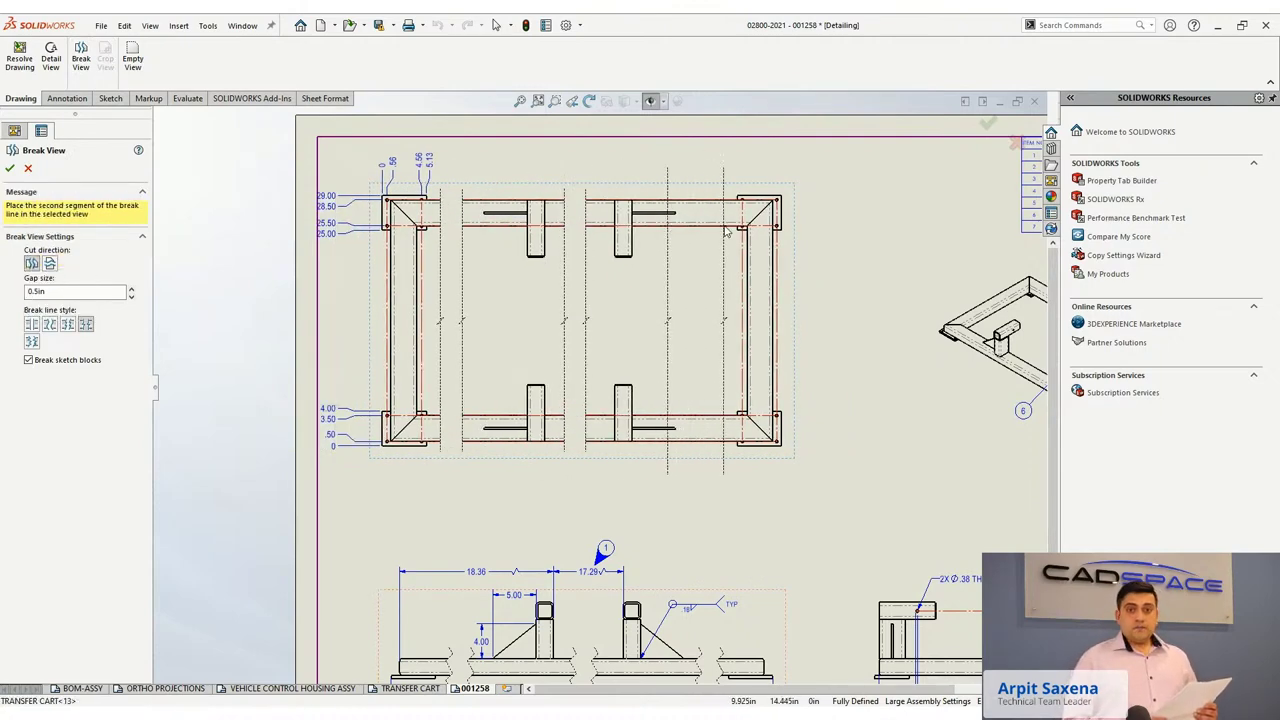
click(32, 325)
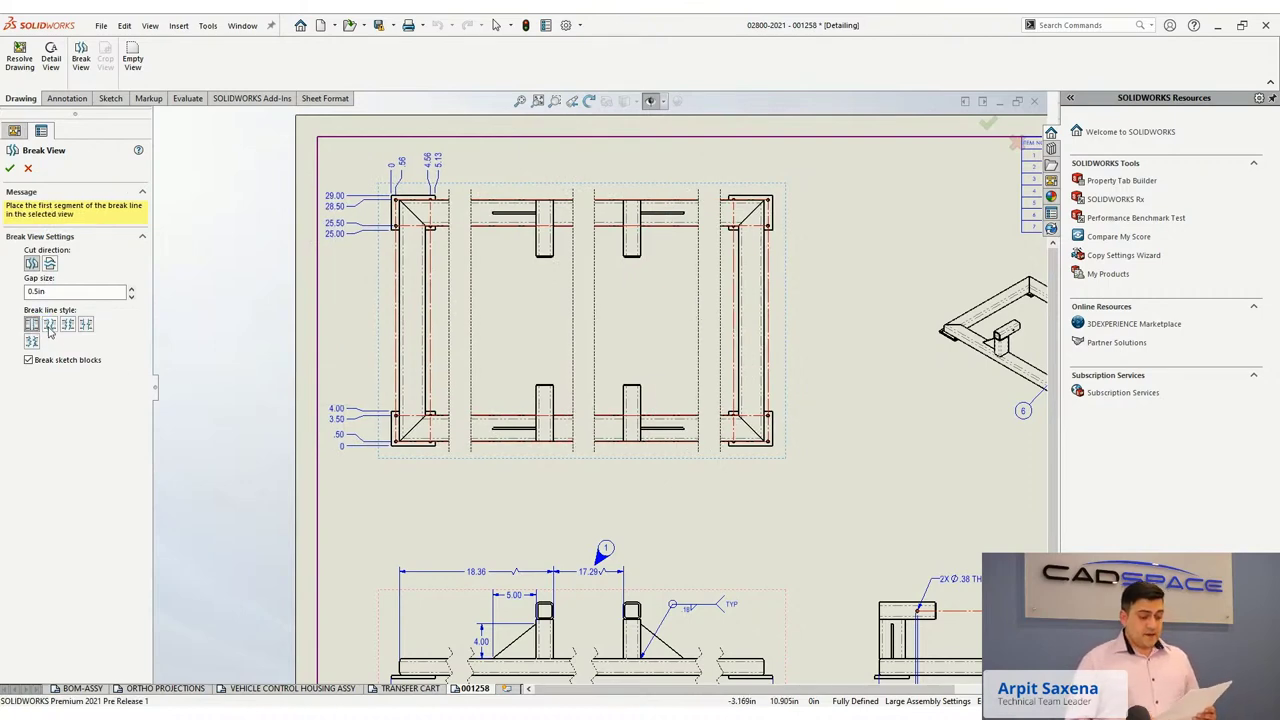
click(59, 325)
click(84, 324)
key(Return)
Add ordinate dimensions 50.88, 51.44, 55.44 and 56.00 at the right corner plate.
click(445, 192)
right_click(515, 248)
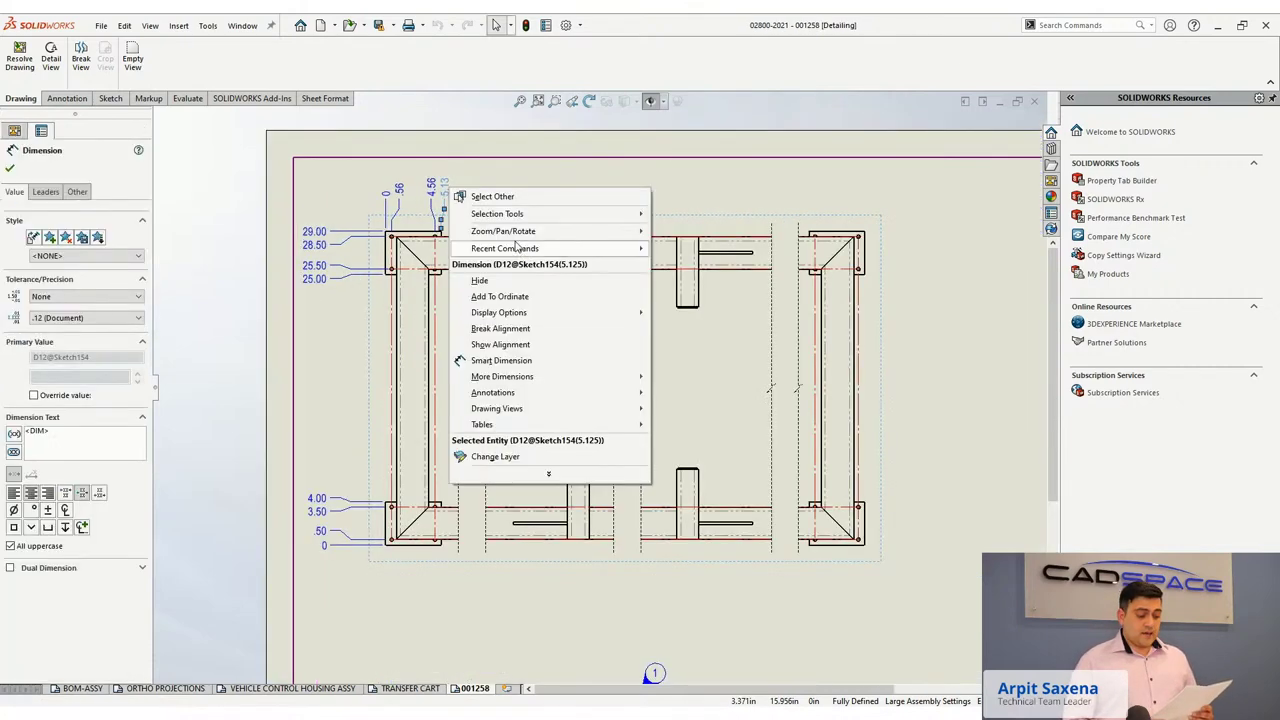
click(520, 374)
scroll(778, 262, down, 2)
scroll(778, 262, down, 2)
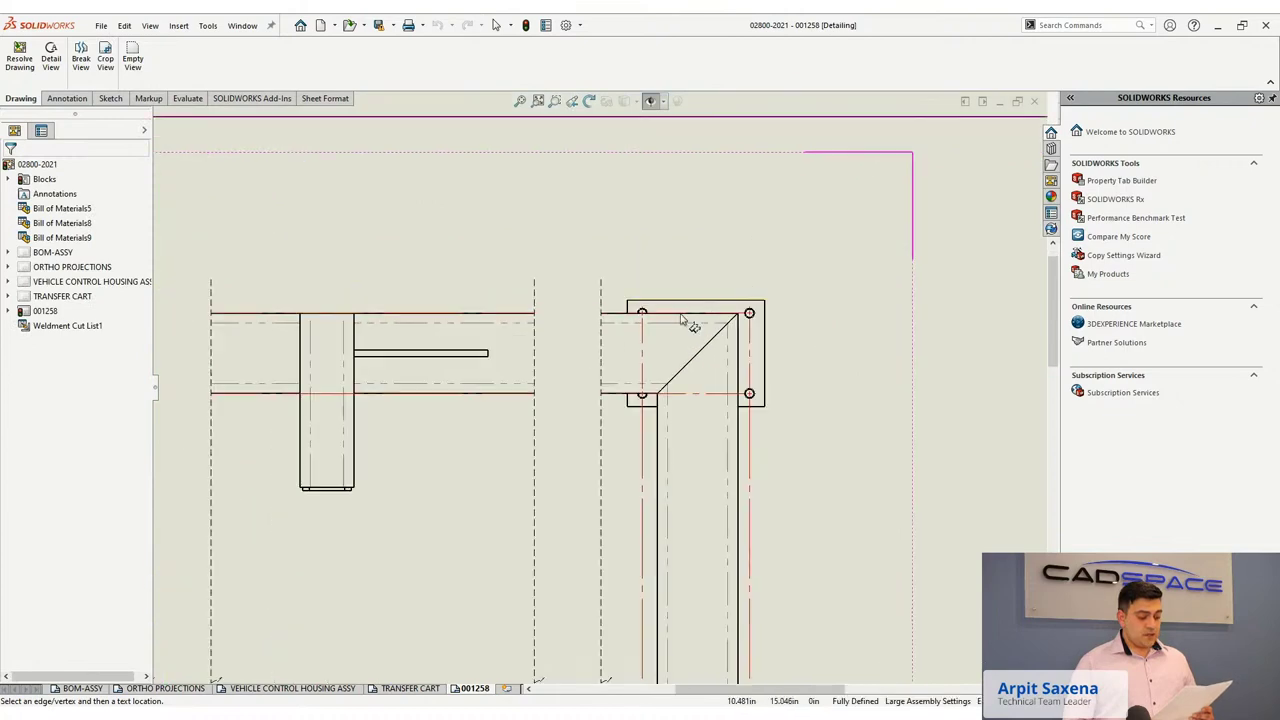
click(629, 322)
click(643, 345)
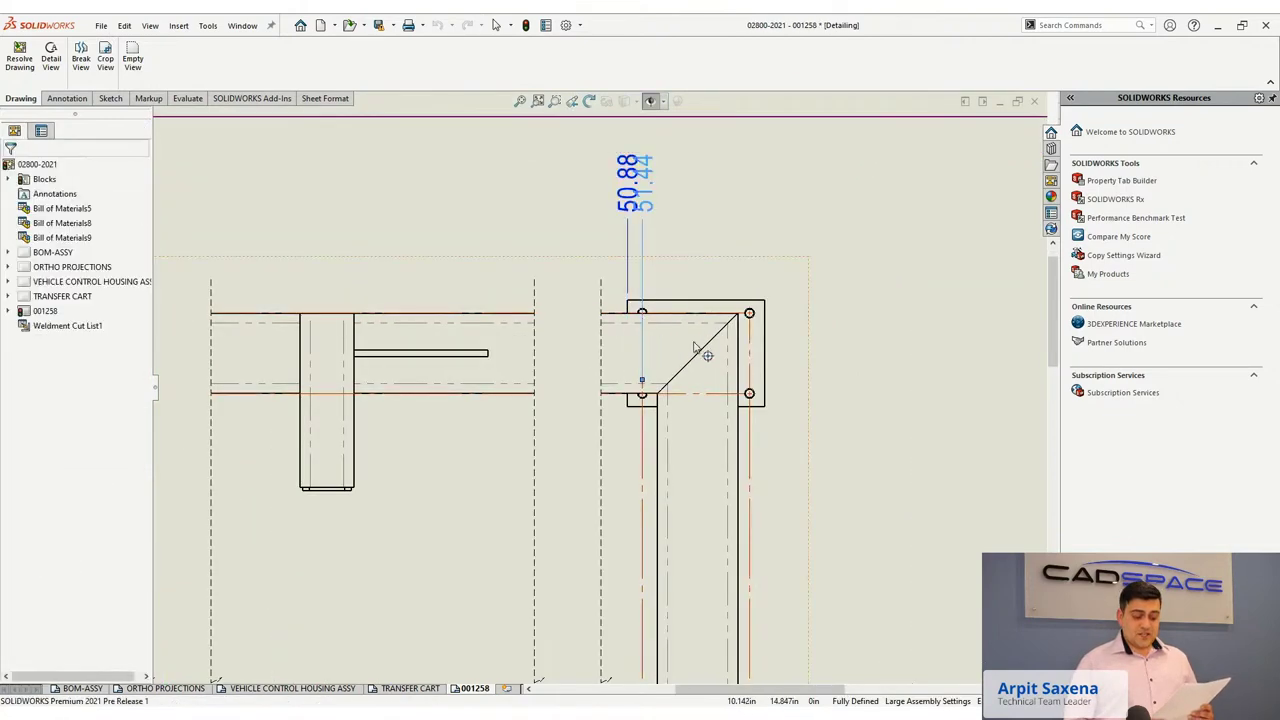
click(751, 340)
click(765, 335)
key(Escape)
scroll(866, 320, up, 2)
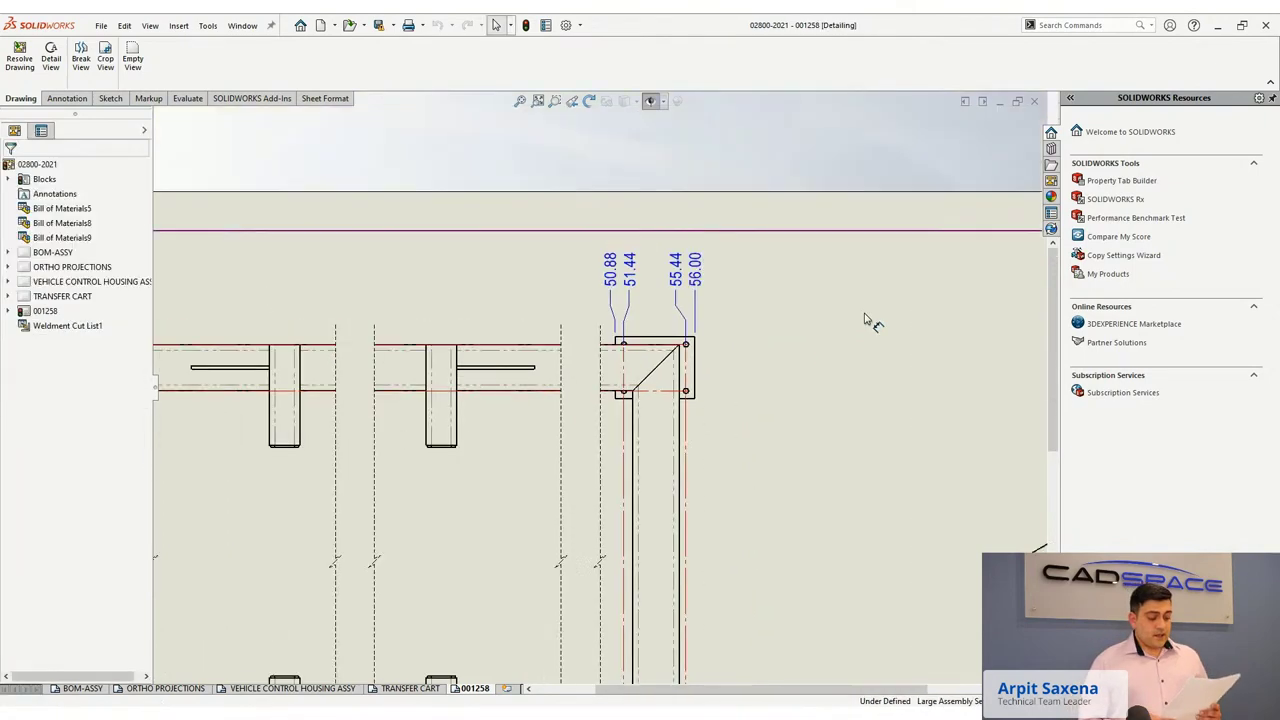
scroll(700, 520, up, 5)
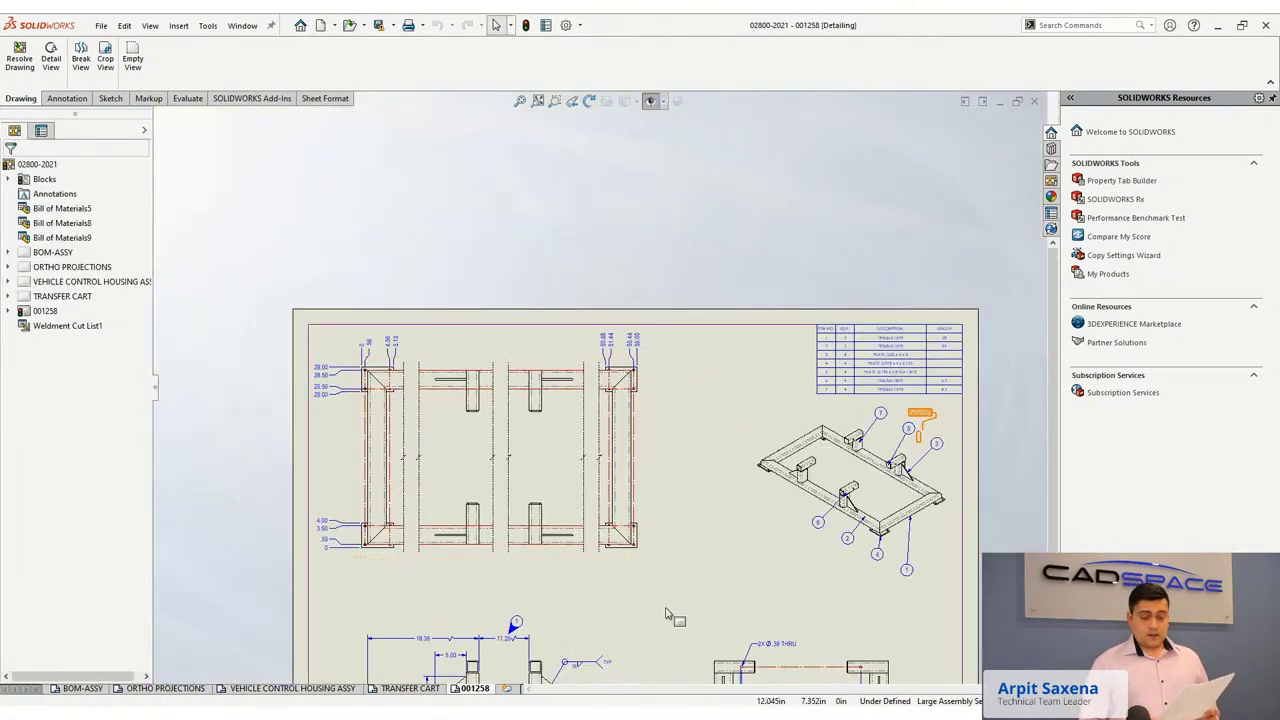
scroll(634, 537, down, 4)
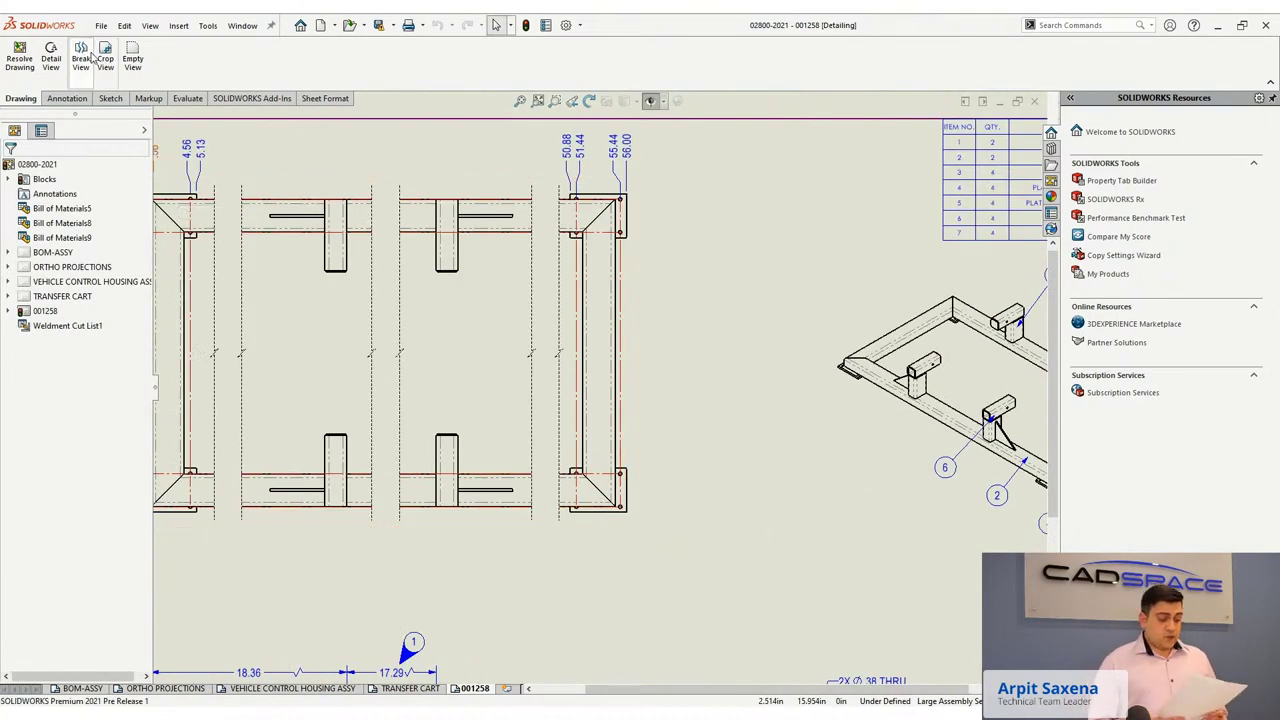
Create Detail B circling the corner plate and place it beside the top view.
click(51, 57)
scroll(600, 525, down, 3)
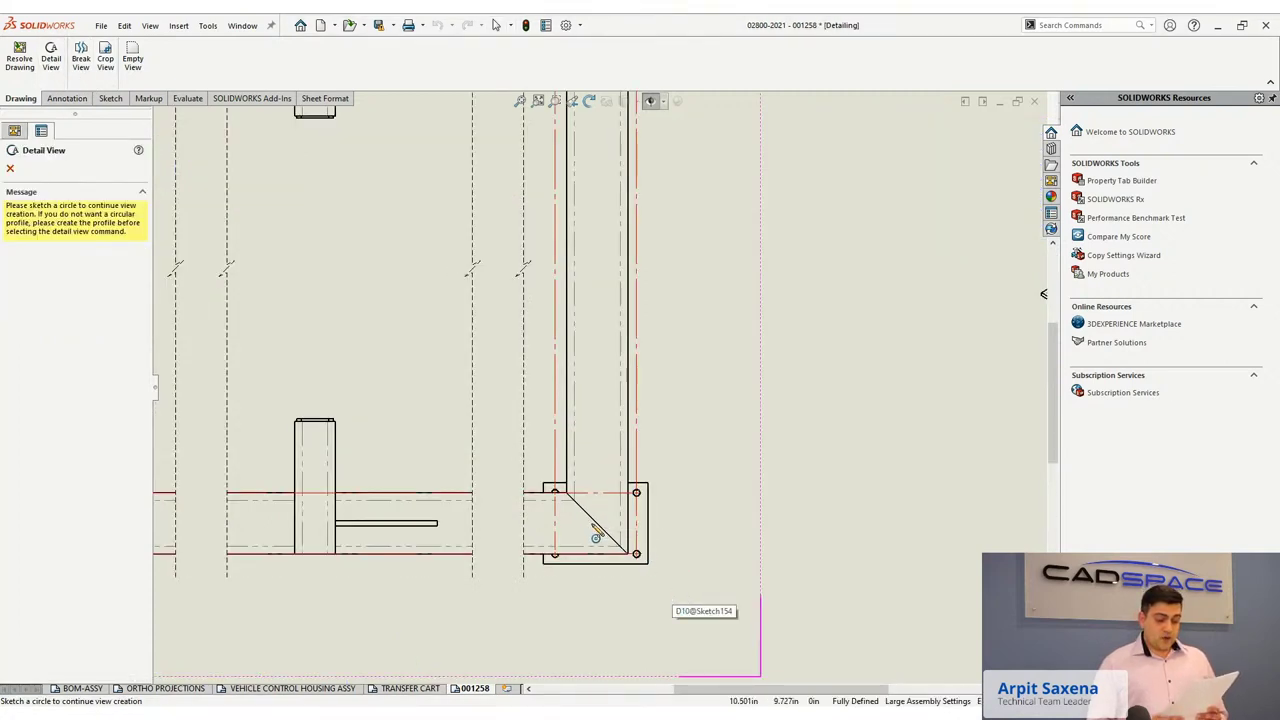
click(597, 522)
click(680, 585)
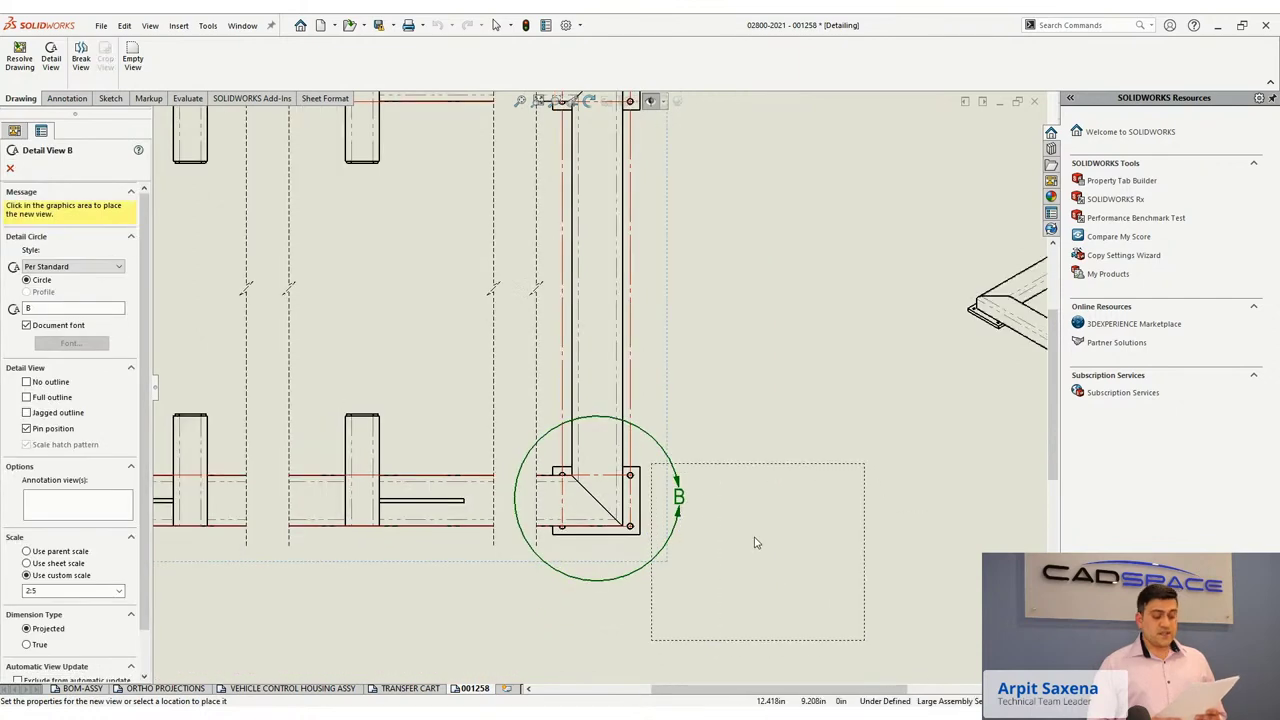
click(853, 544)
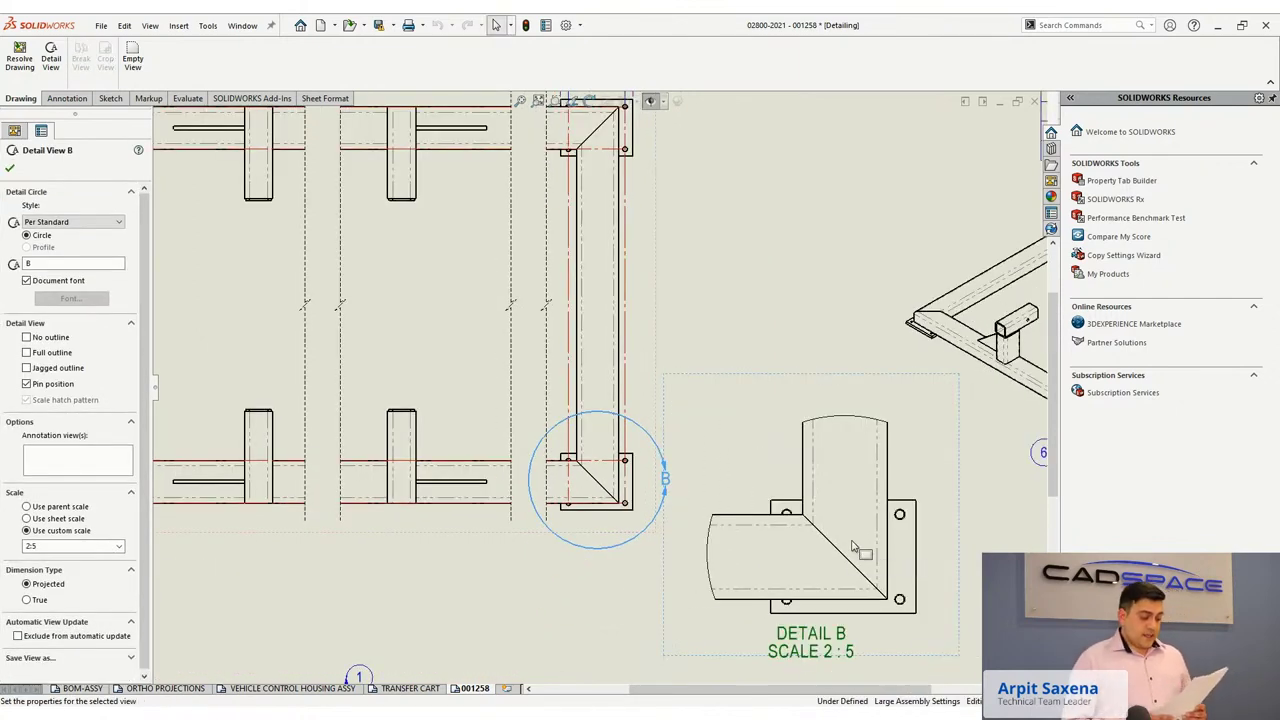
Add the 4X Ø .31 3/8-16 UNC hole callout to the Detail B hole.
click(67, 100)
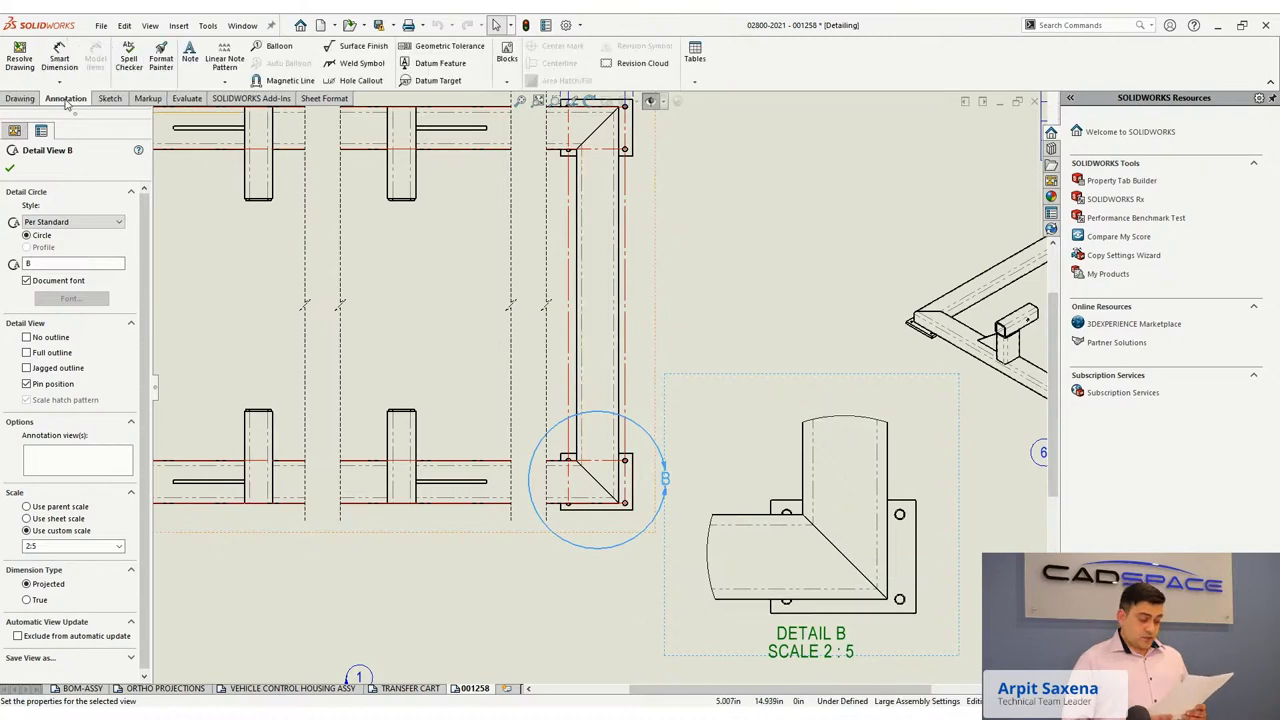
click(343, 82)
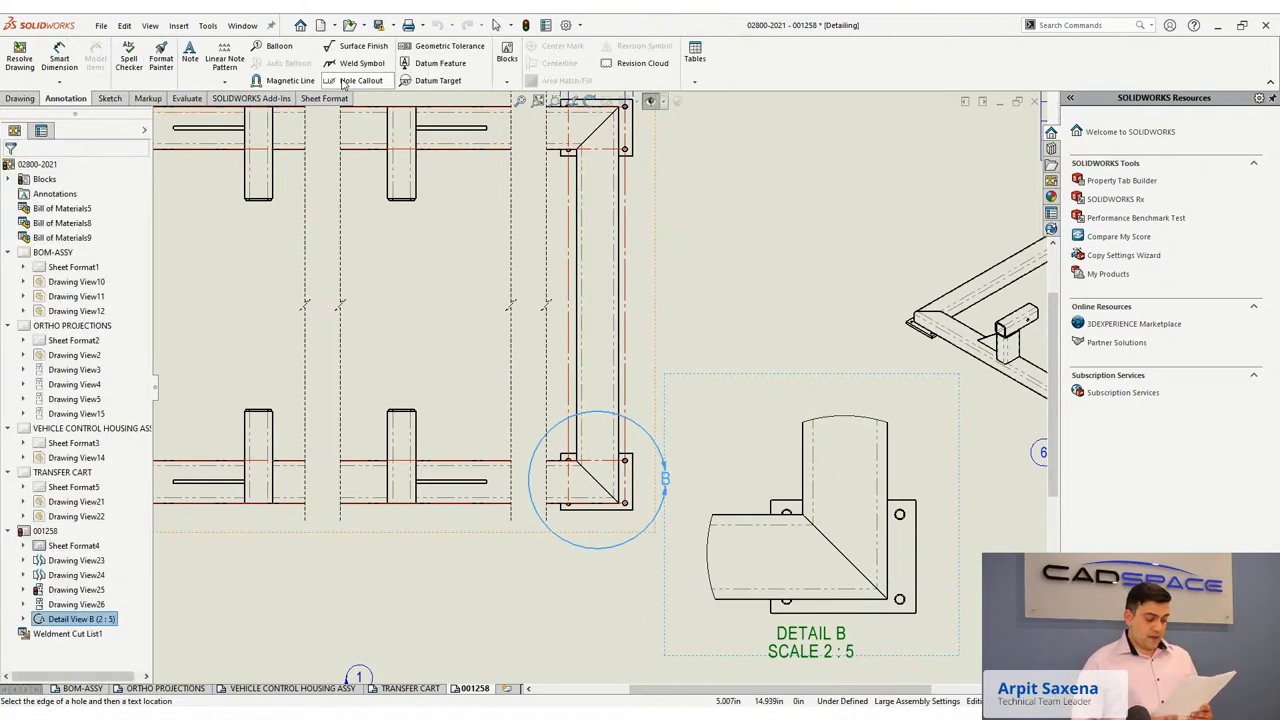
scroll(600, 387, up, 1)
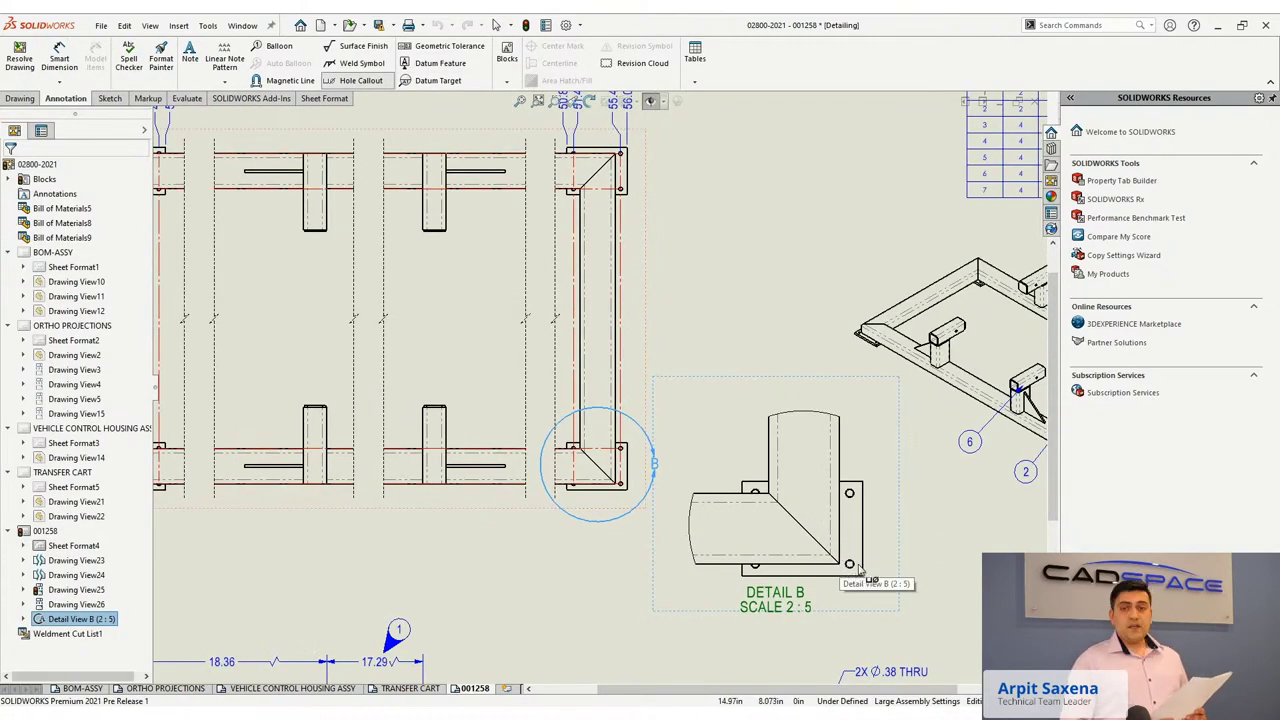
click(849, 565)
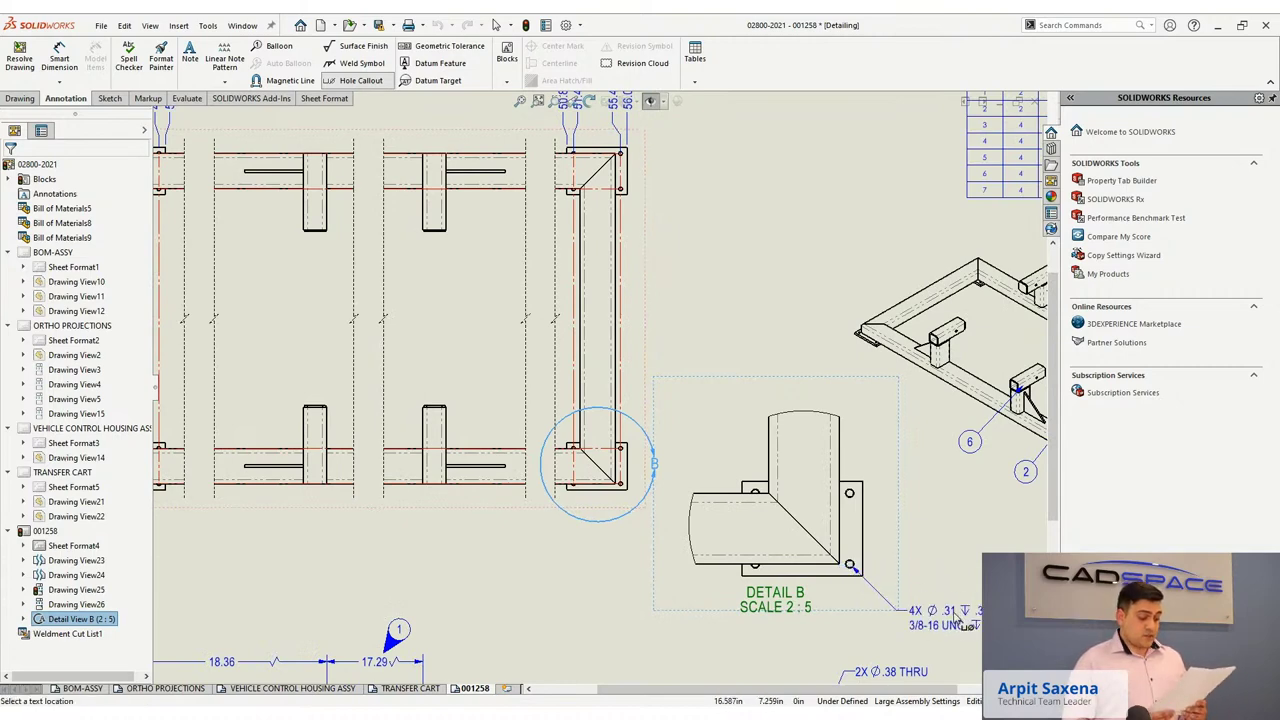
click(963, 635)
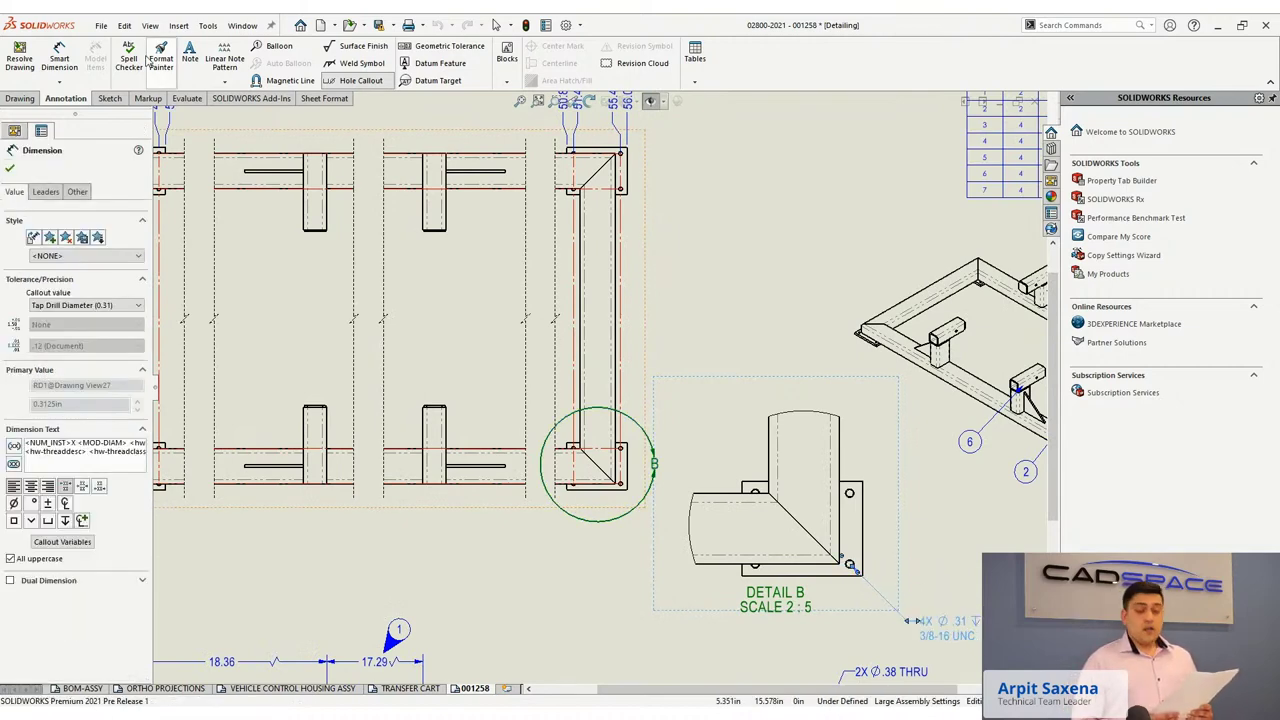
click(535, 238)
Dimension Detail B's vertical edge at 28.00 and pick the edge for the width dimension.
scroll(935, 437, down, 2)
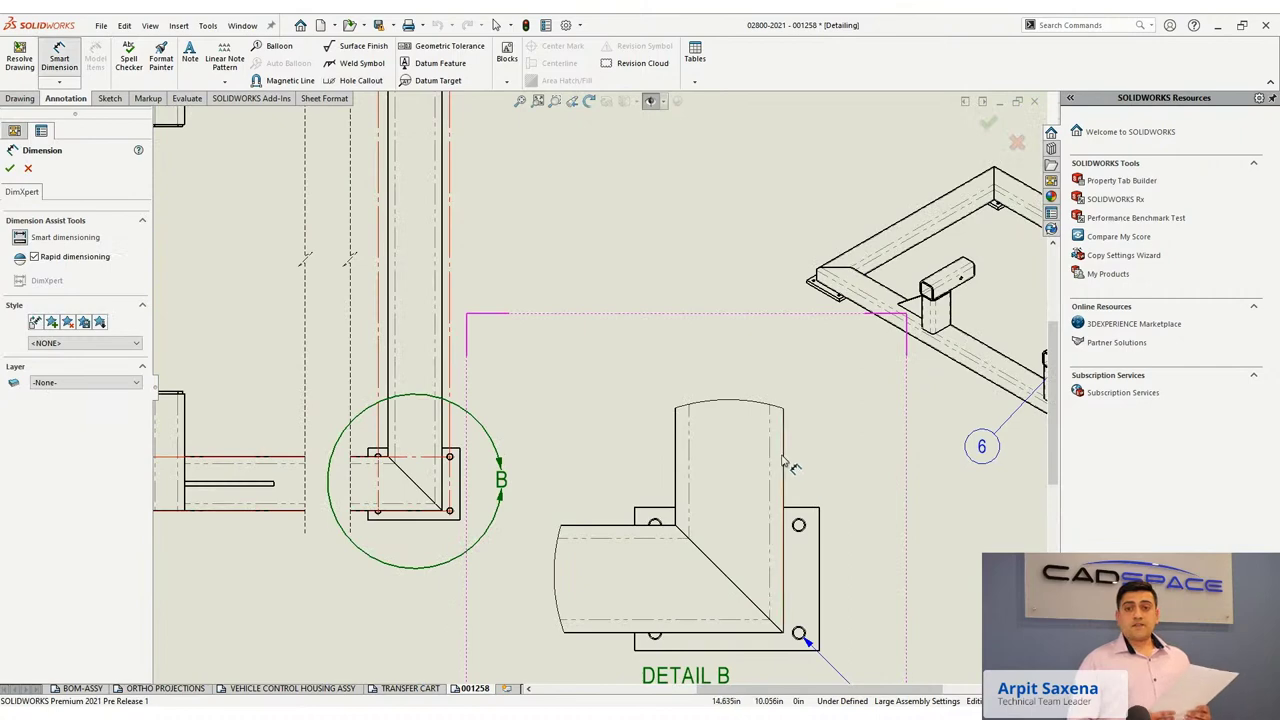
click(789, 470)
click(837, 468)
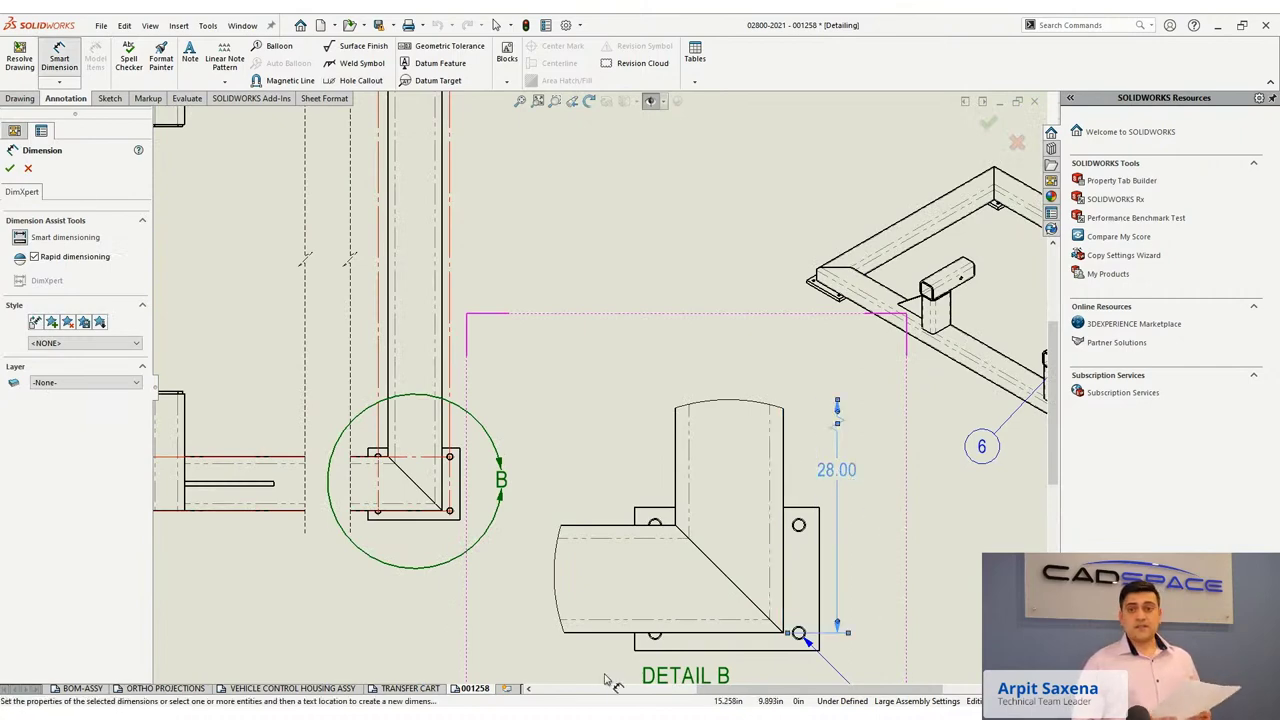
scroll(615, 640, up, 3)
click(578, 527)
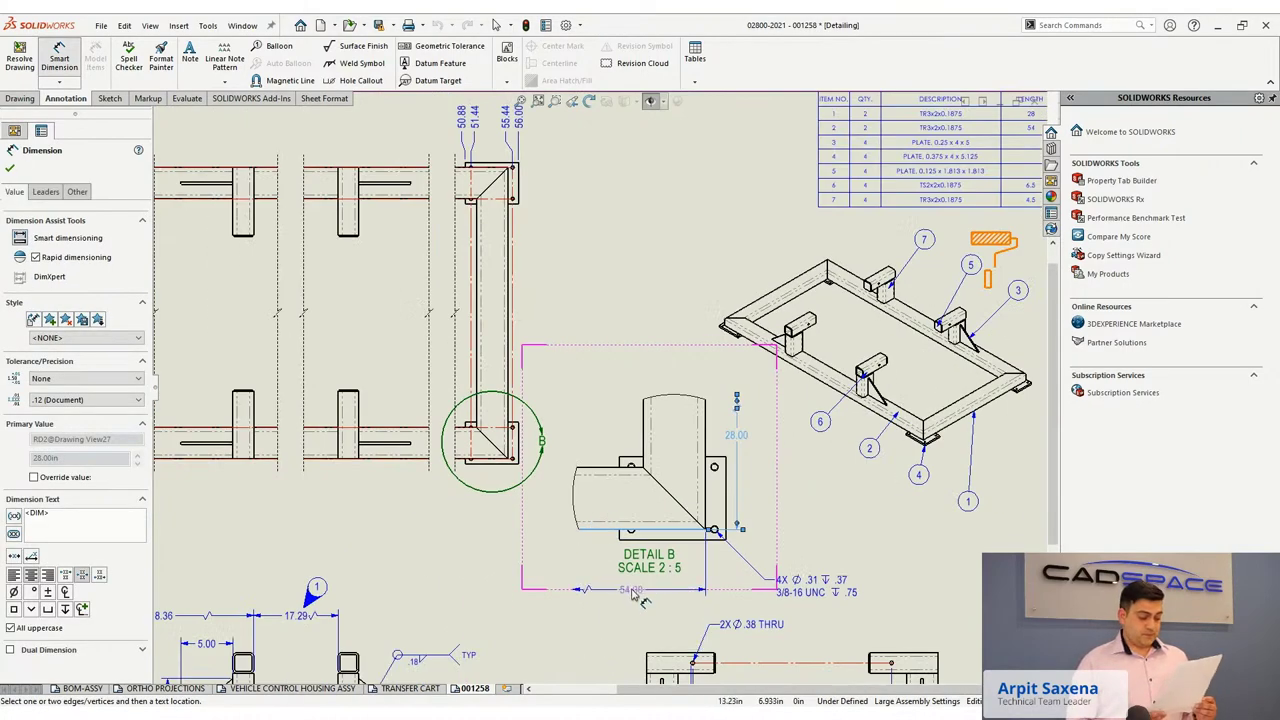
Place the 54.00 width dimension below Detail B.
click(632, 593)
scroll(632, 593, up, 3)
scroll(720, 570, down, 3)
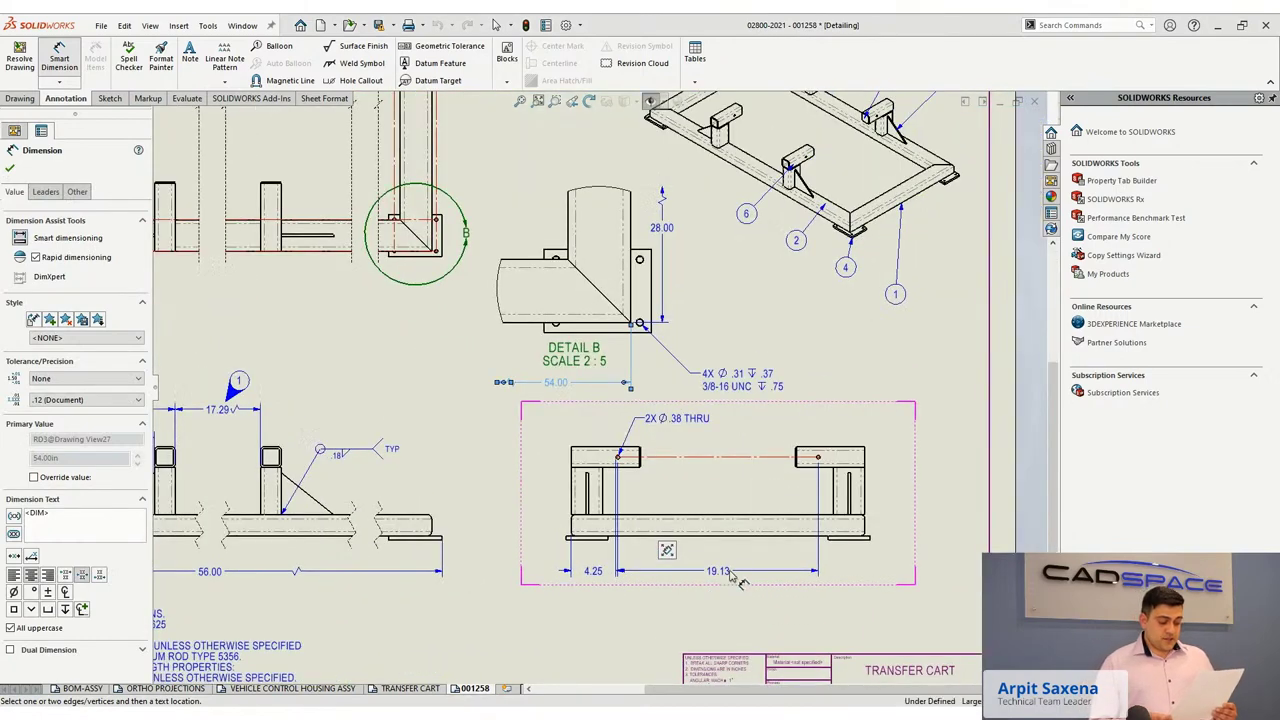
Give the 19.13 dimension a symmetric ±.010 tolerance at .123 precision, showing 19.125.
click(728, 575)
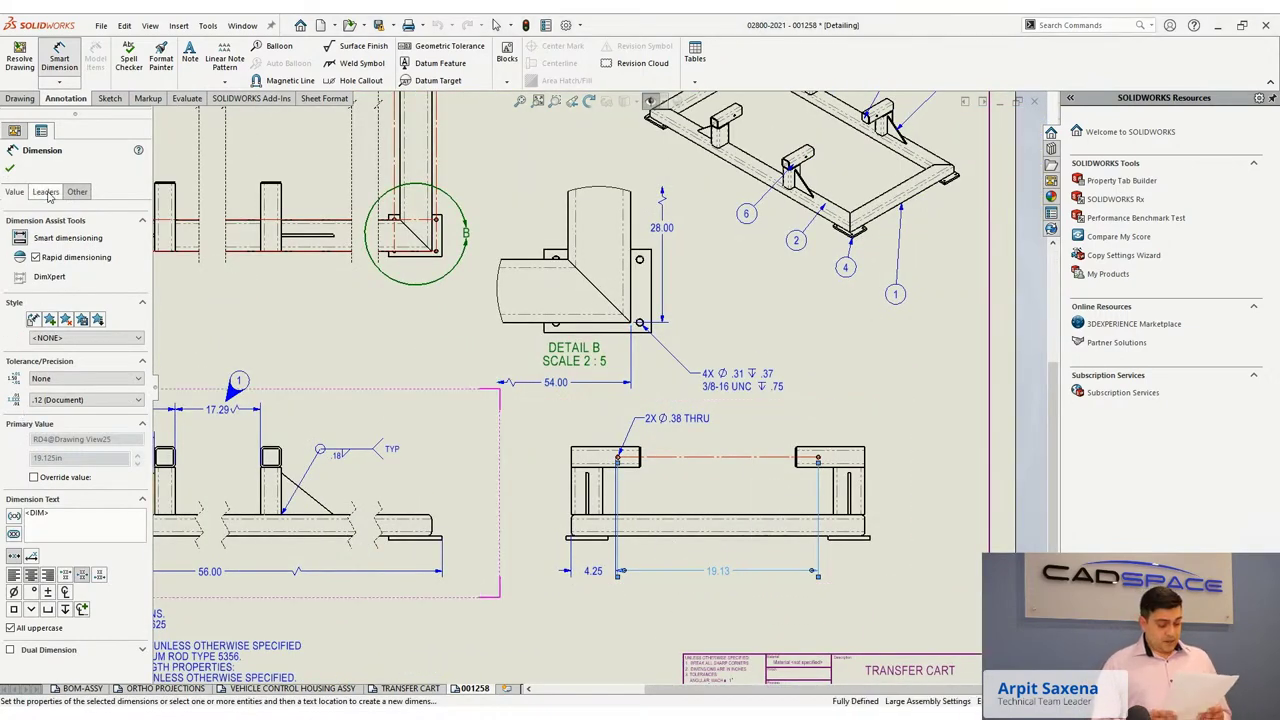
click(60, 380)
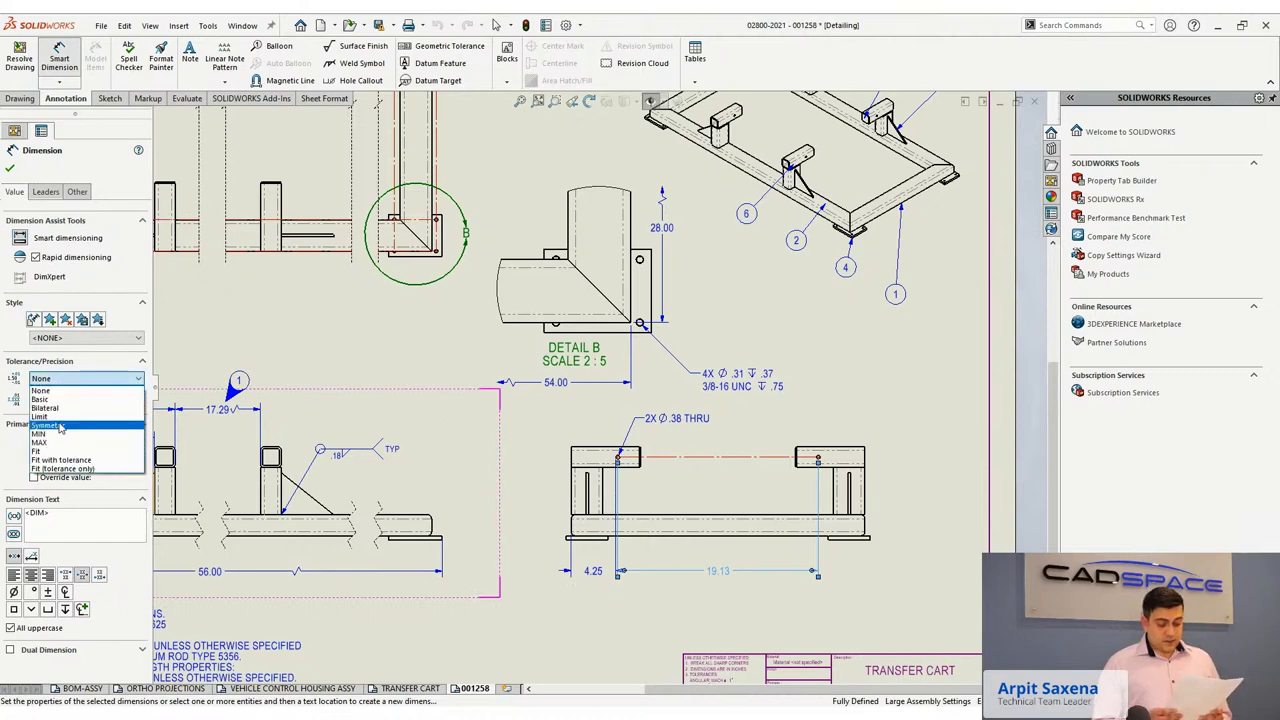
click(60, 425)
double_click(65, 399)
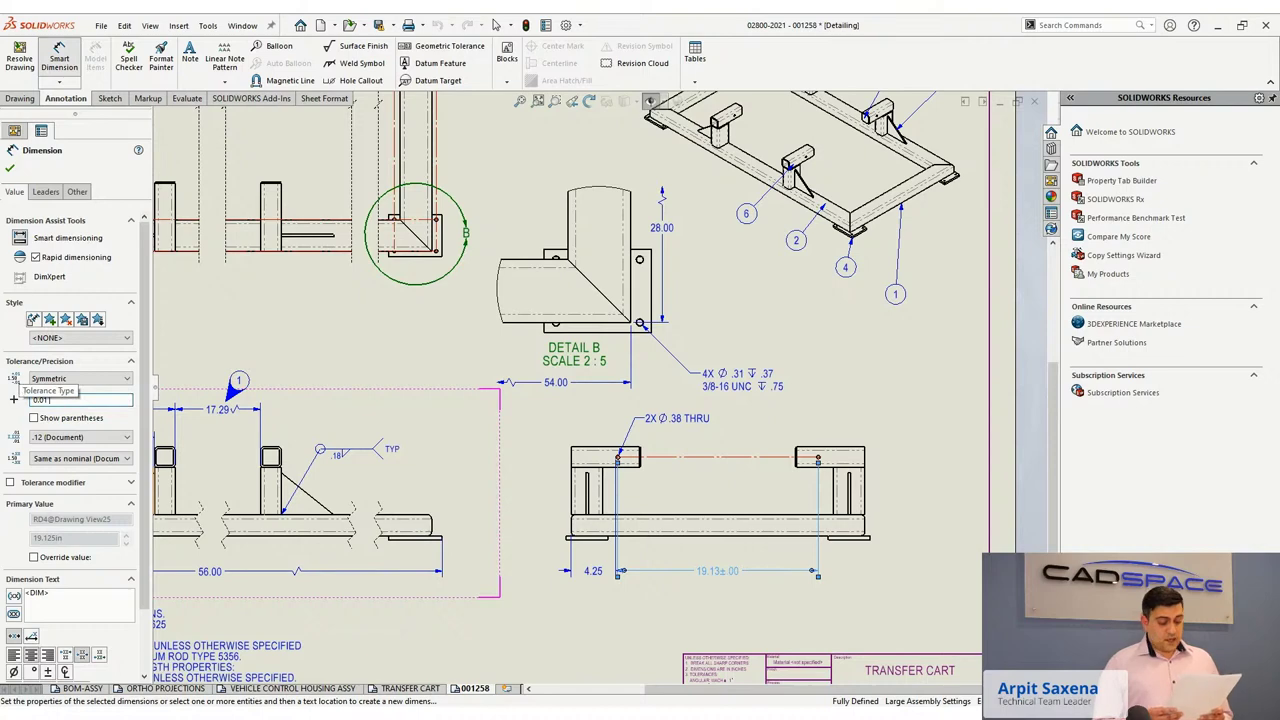
key(Return)
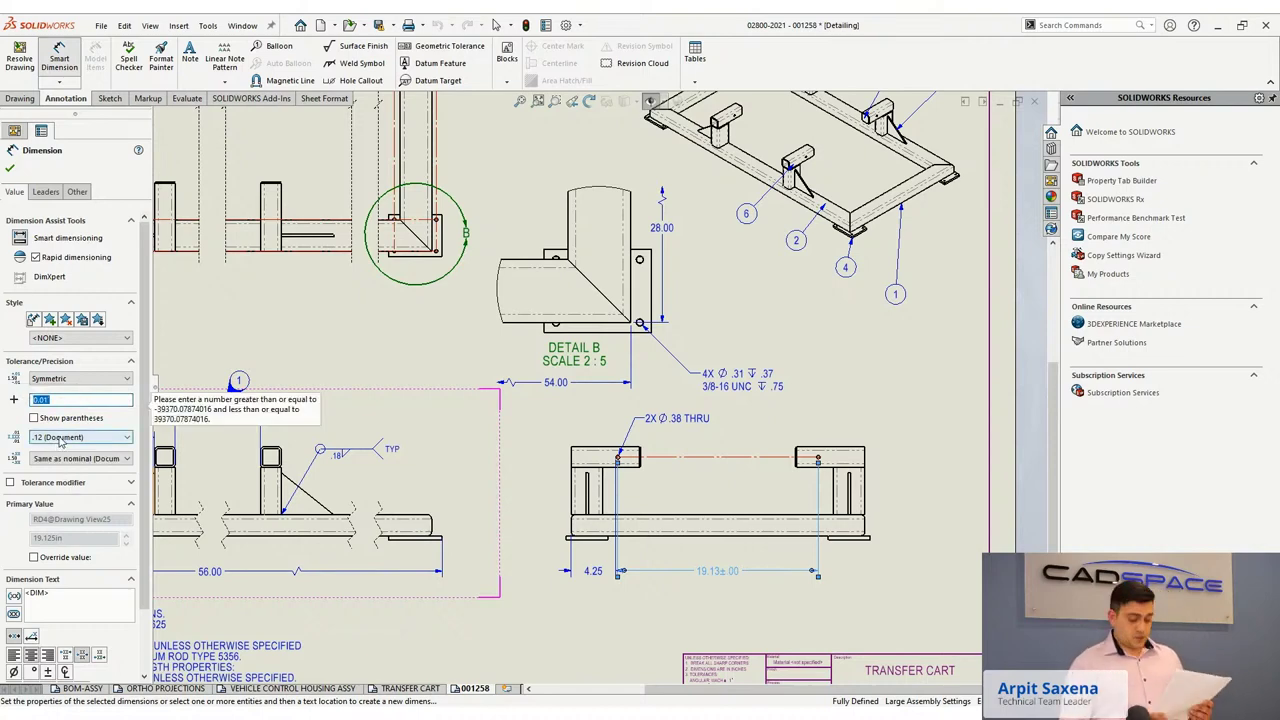
click(67, 400)
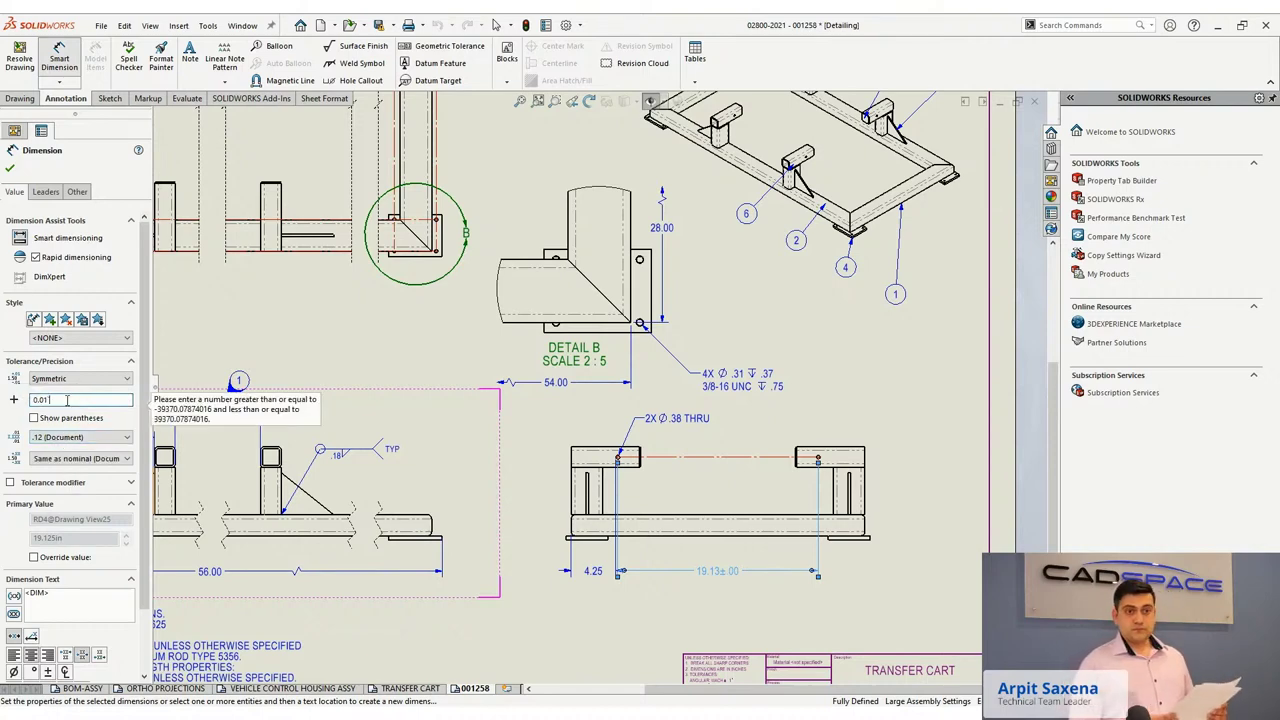
click(67, 437)
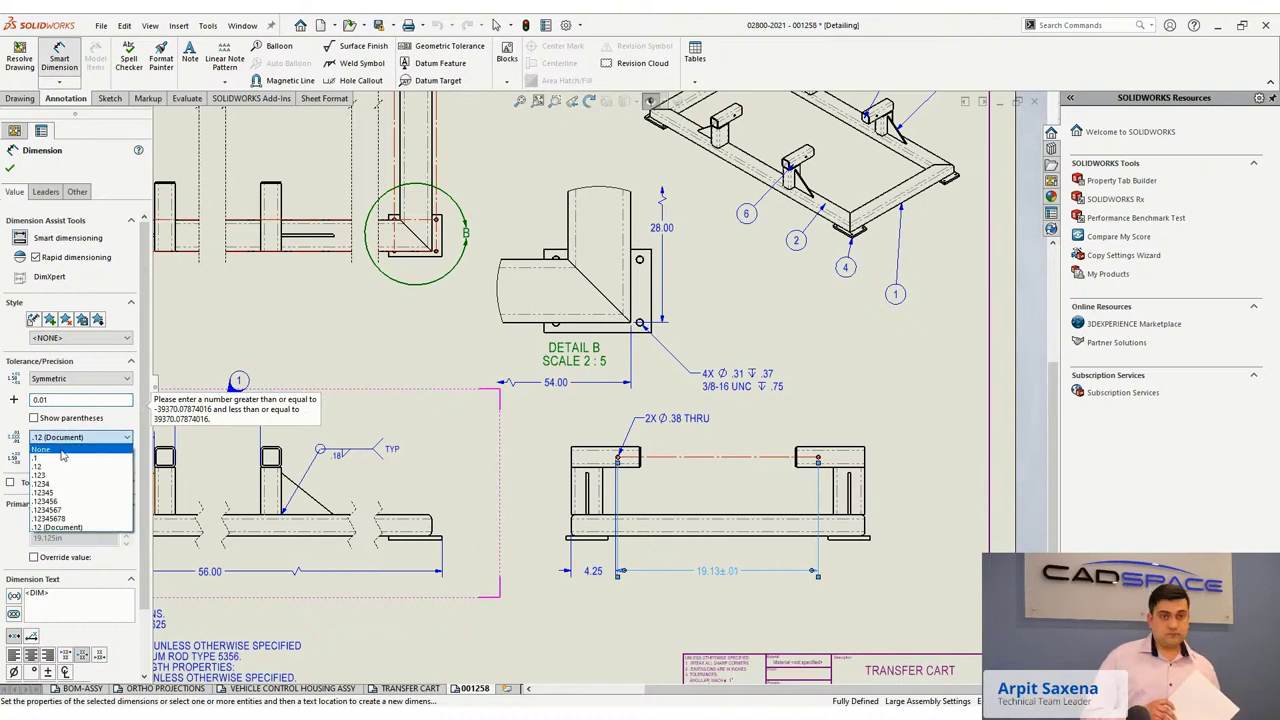
click(60, 470)
click(11, 170)
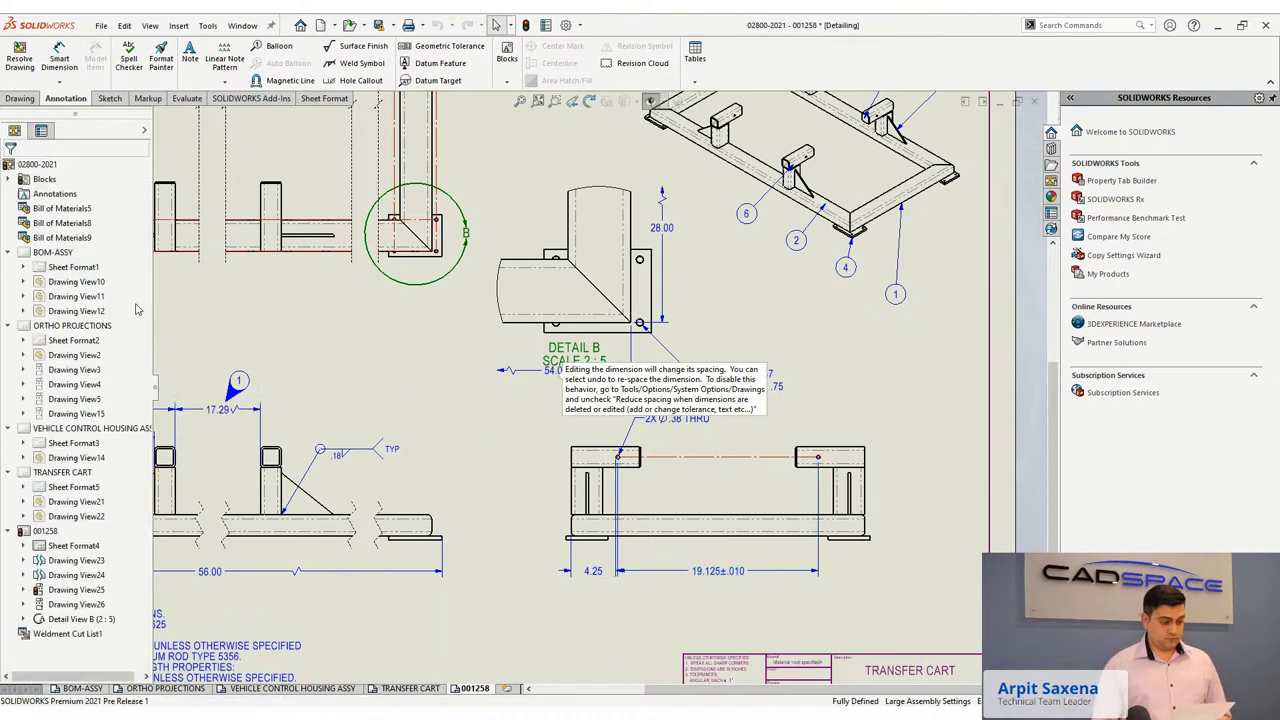
click(717, 571)
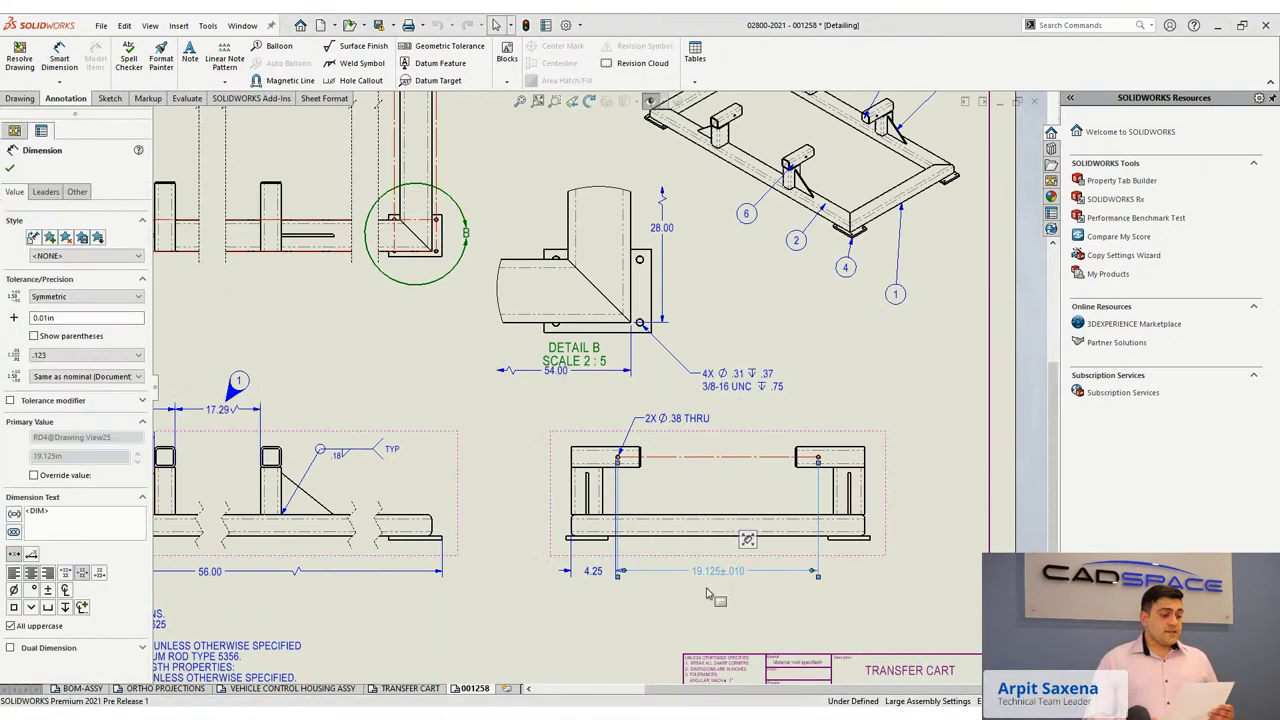
Change the 4.25 dimension to measure to the hole centre, giving 4.44.
scroll(590, 598, down, 2)
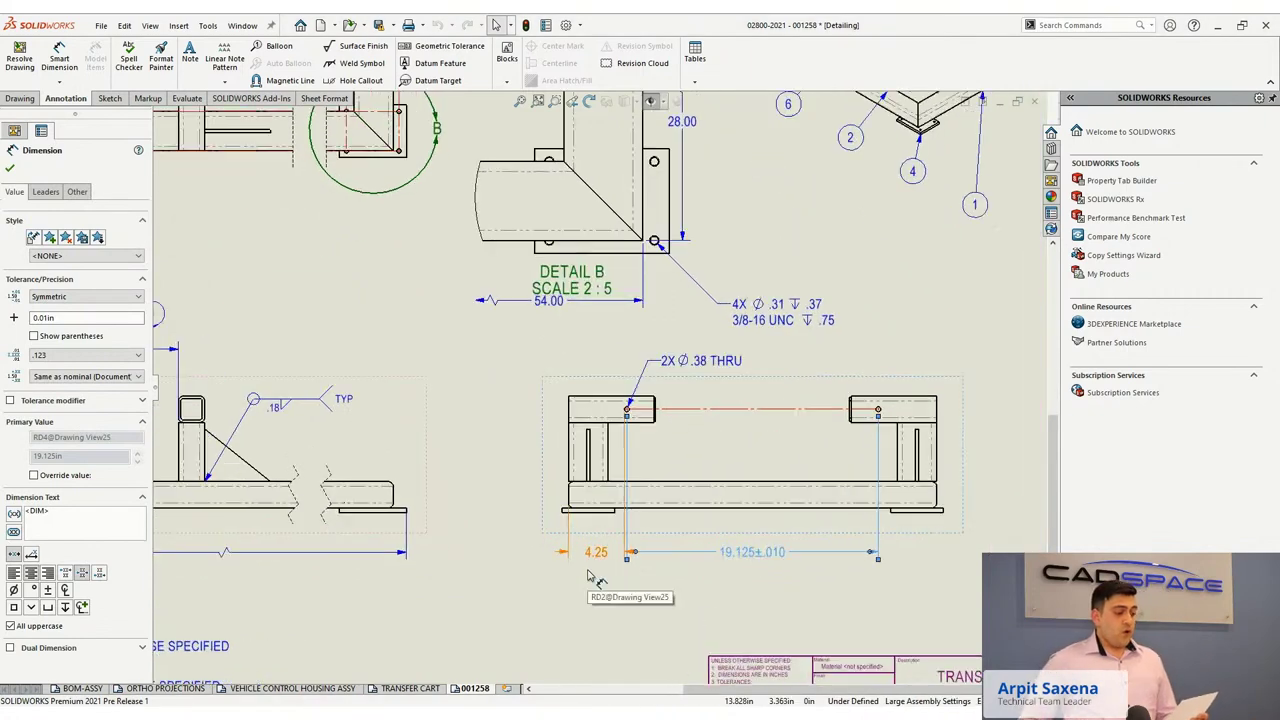
click(596, 560)
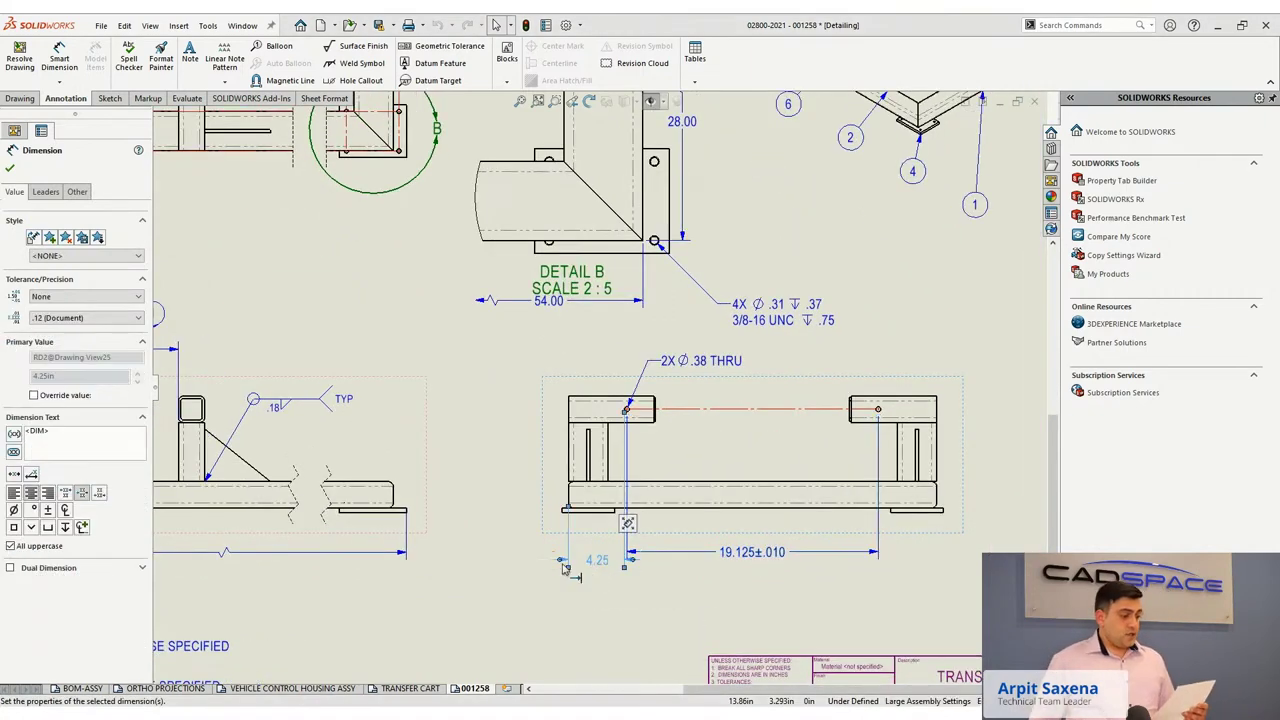
click(47, 192)
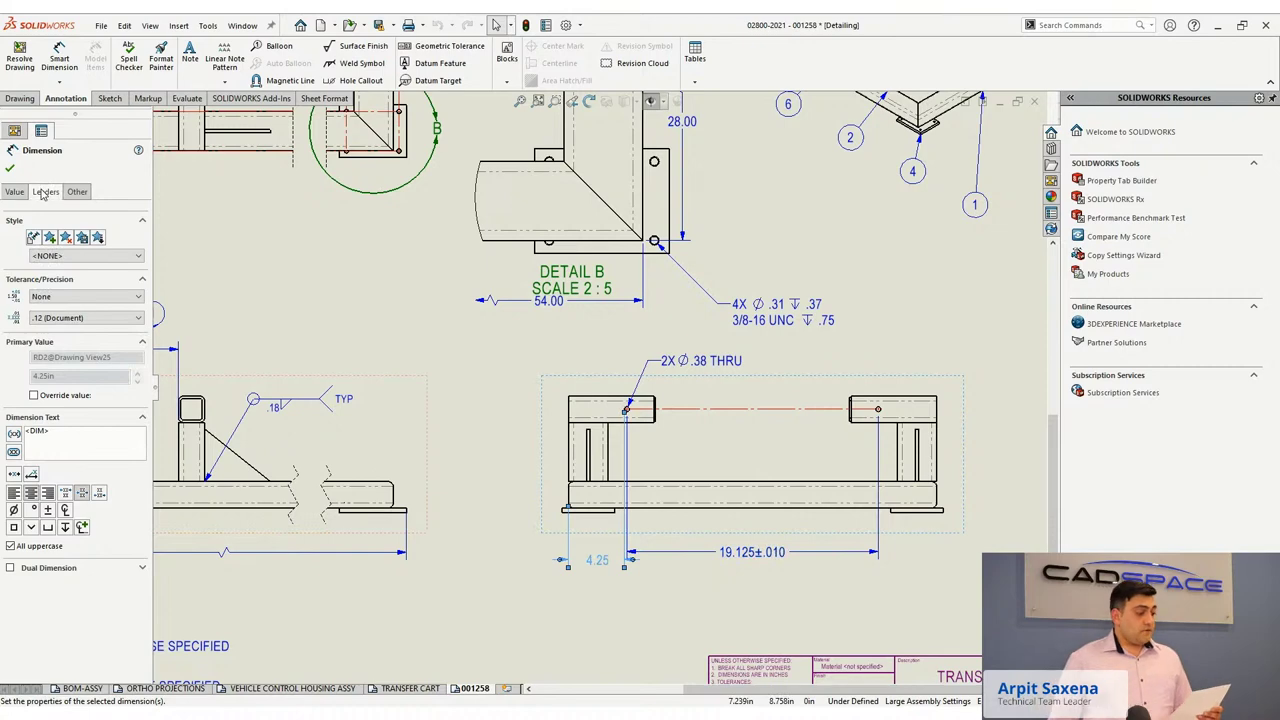
click(77, 192)
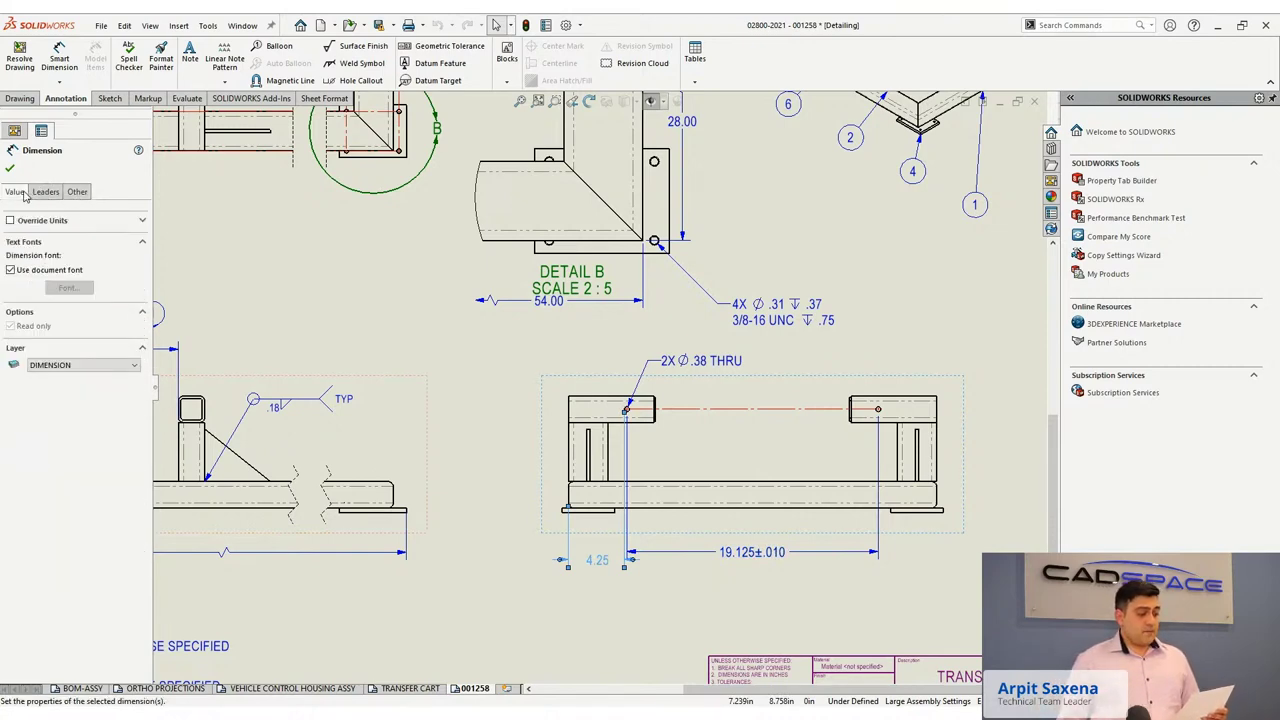
click(22, 193)
click(45, 192)
click(14, 577)
click(10, 170)
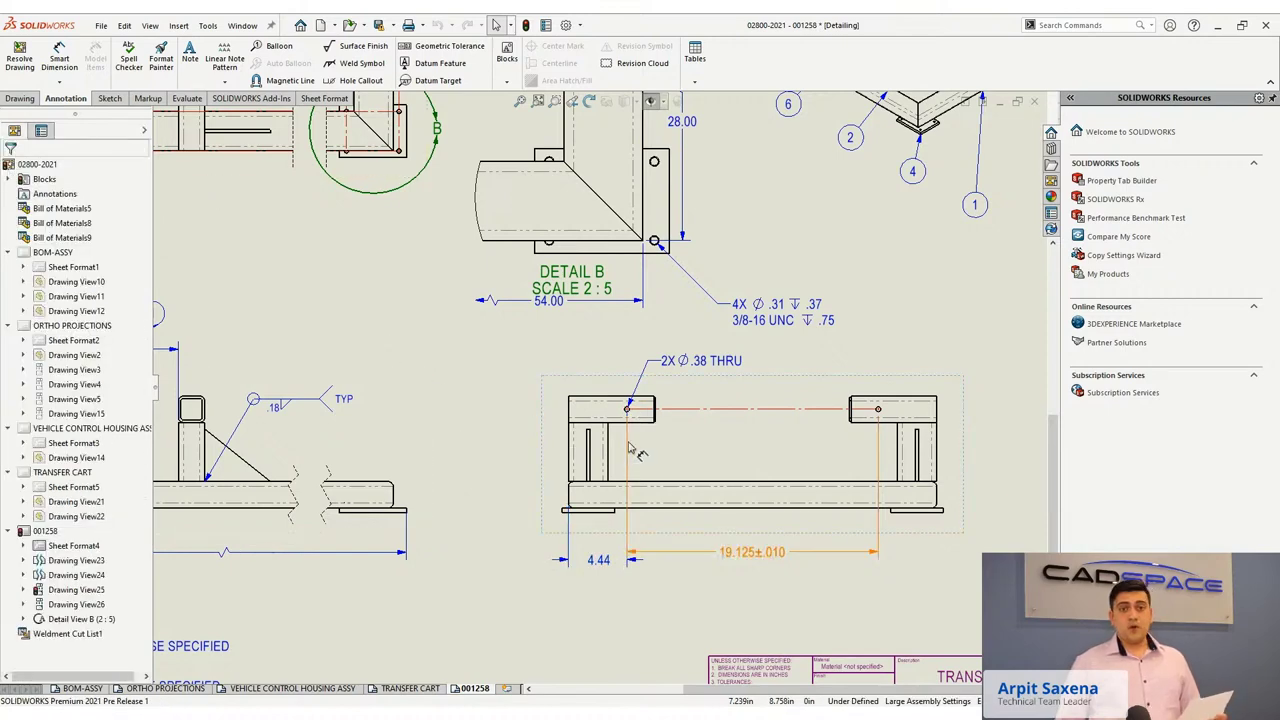
scroll(583, 452, up, 2)
scroll(583, 452, up, 1)
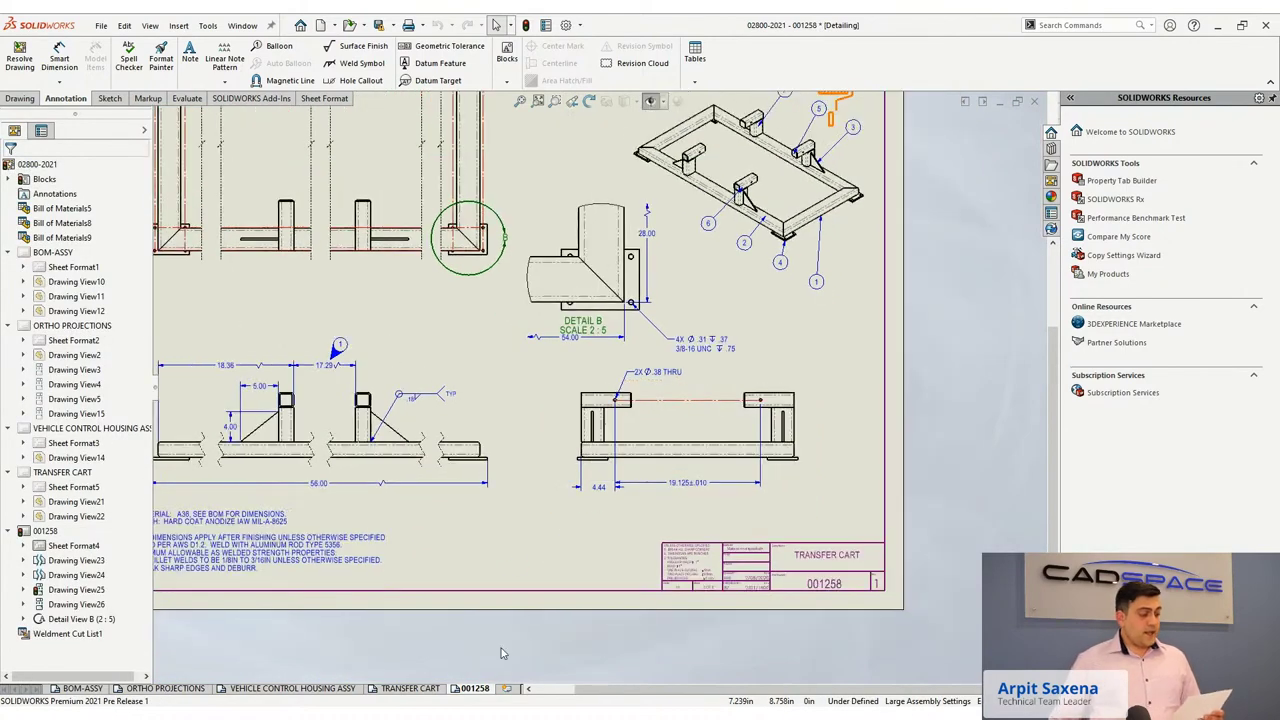
click(410, 689)
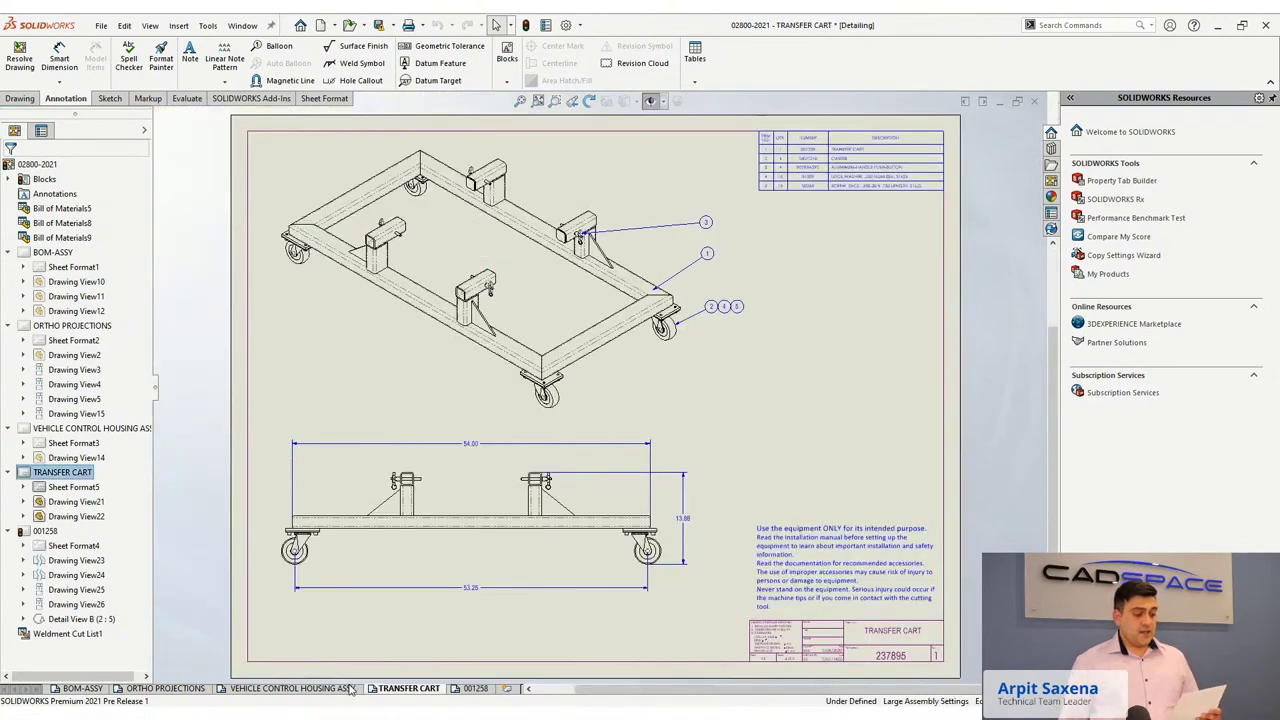
click(292, 689)
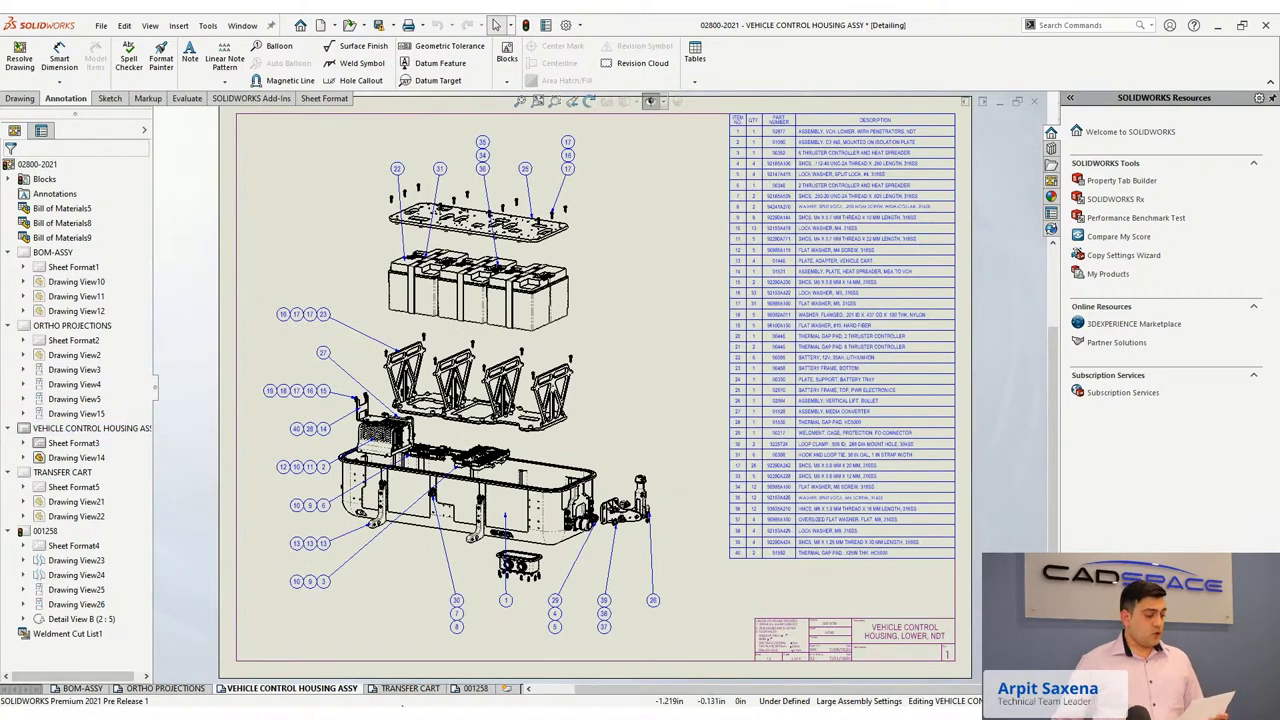
click(462, 690)
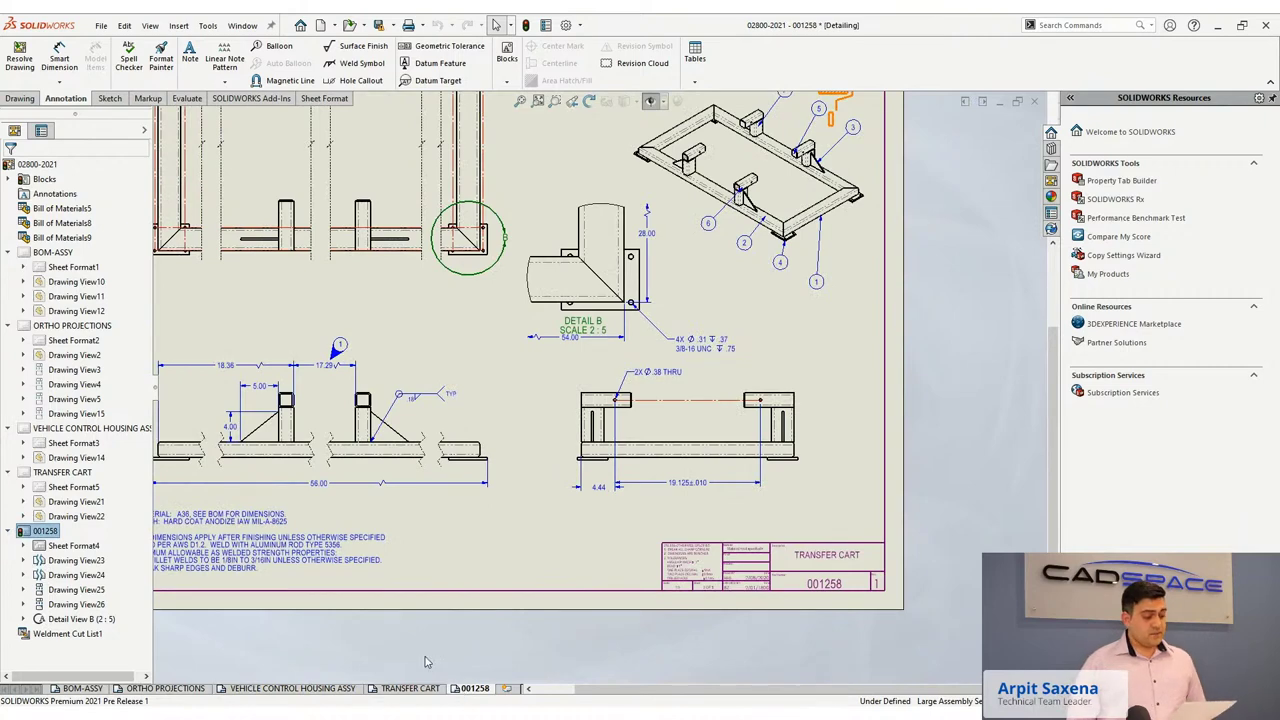
scroll(472, 420, up, 4)
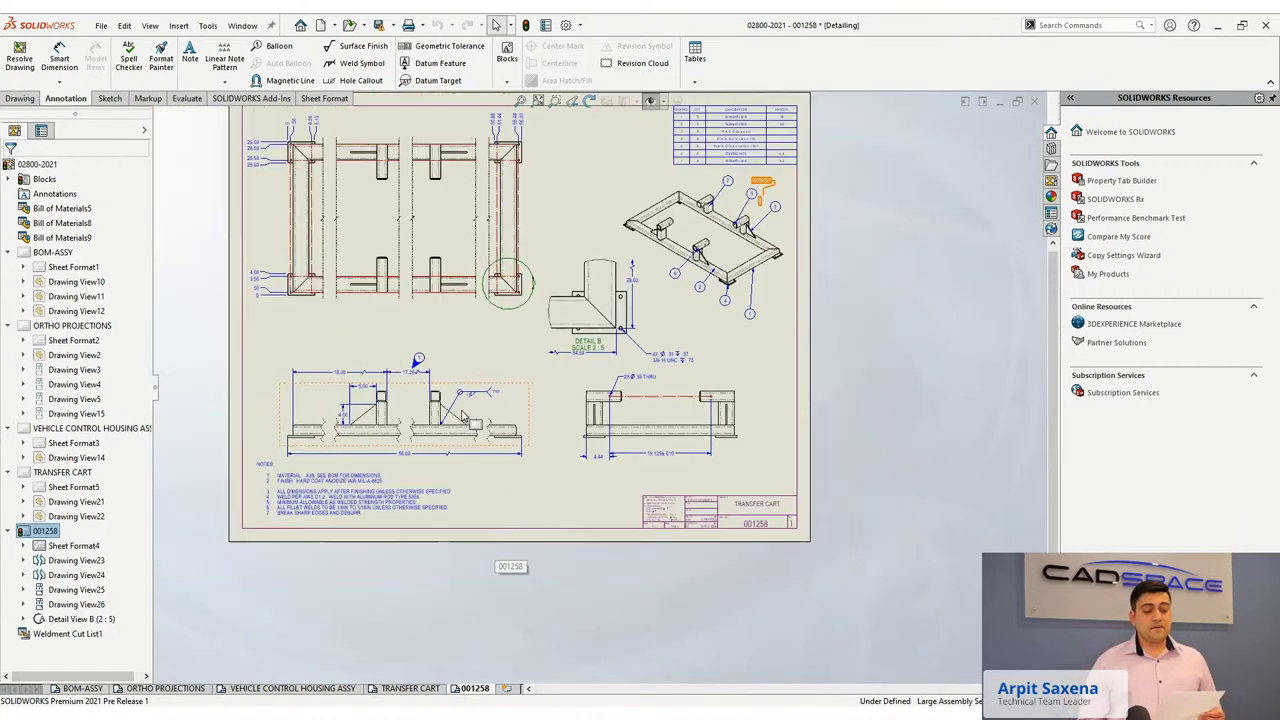
scroll(452, 295, down, 1)
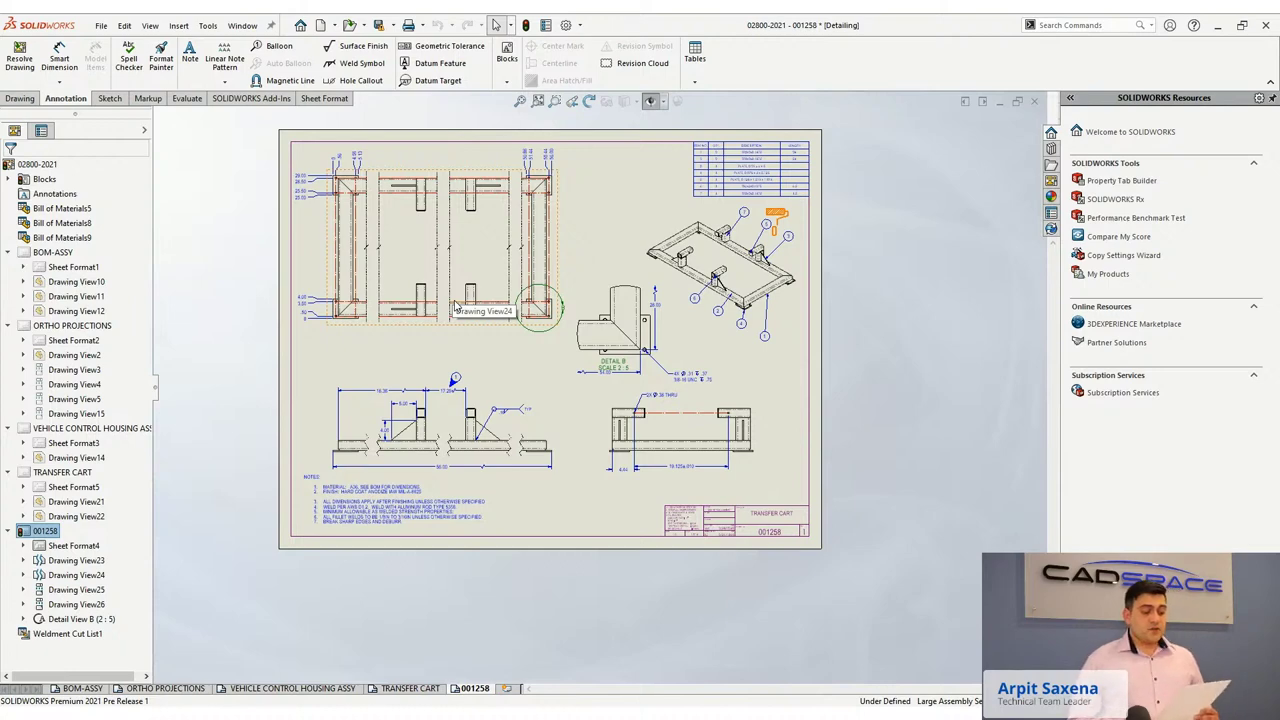
scroll(455, 307, down, 3)
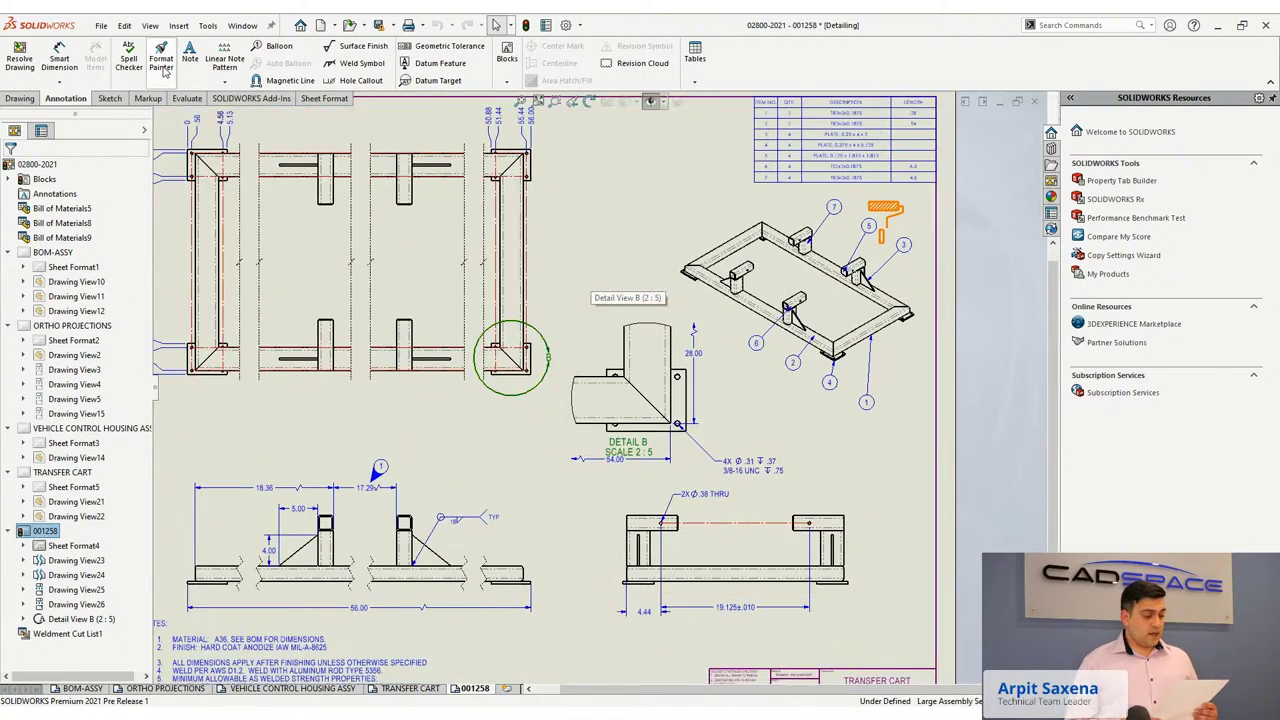
Add an 8.88 height dimension to the left of the lower-right view.
click(59, 58)
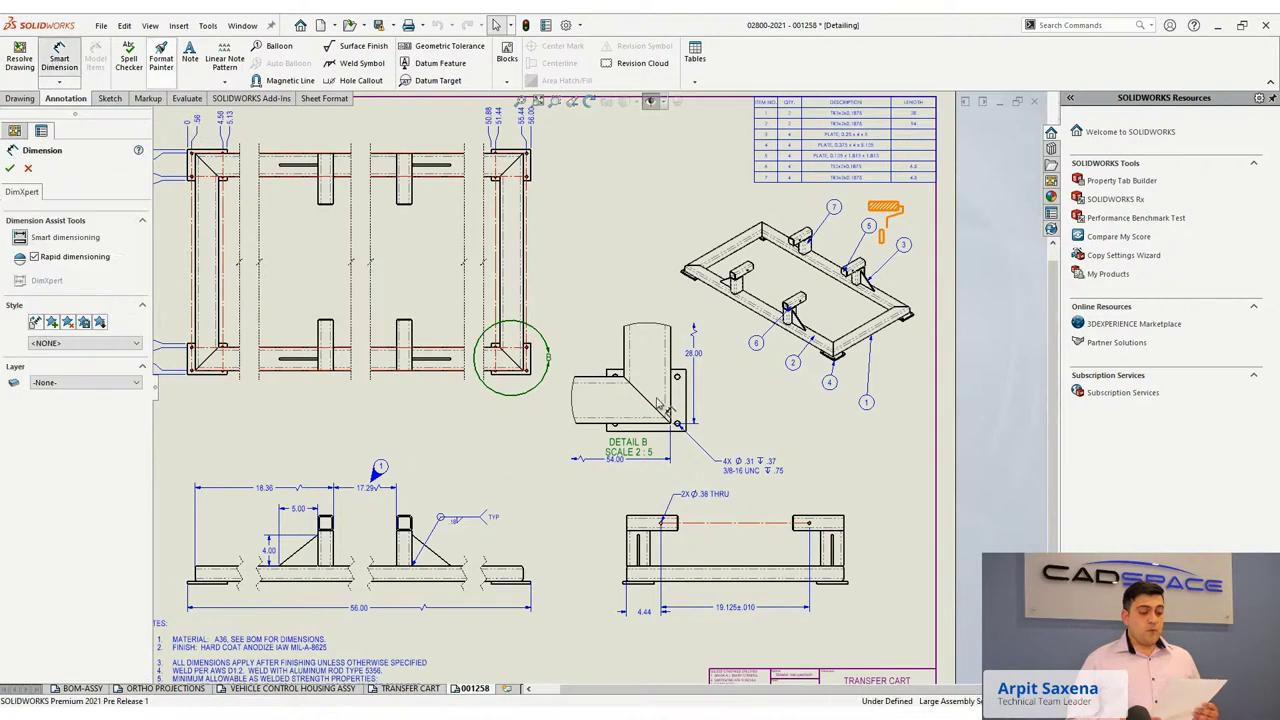
scroll(655, 520, down, 3)
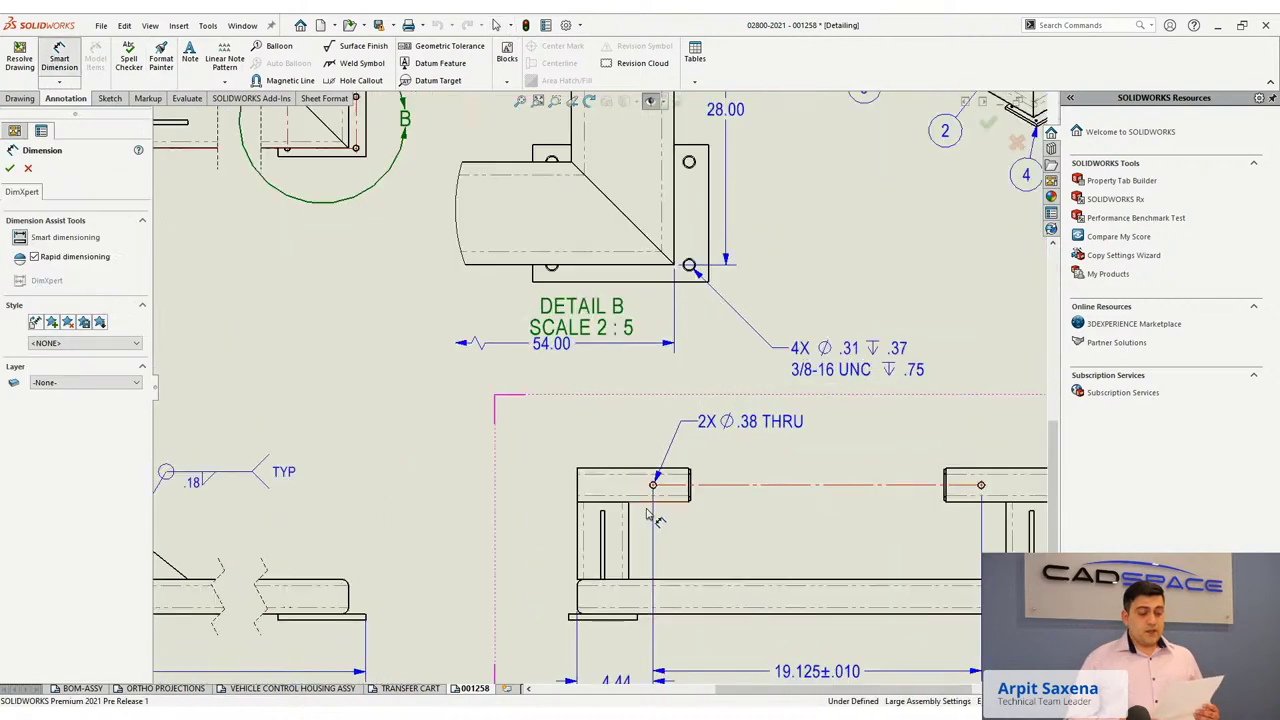
click(612, 470)
click(612, 618)
click(507, 545)
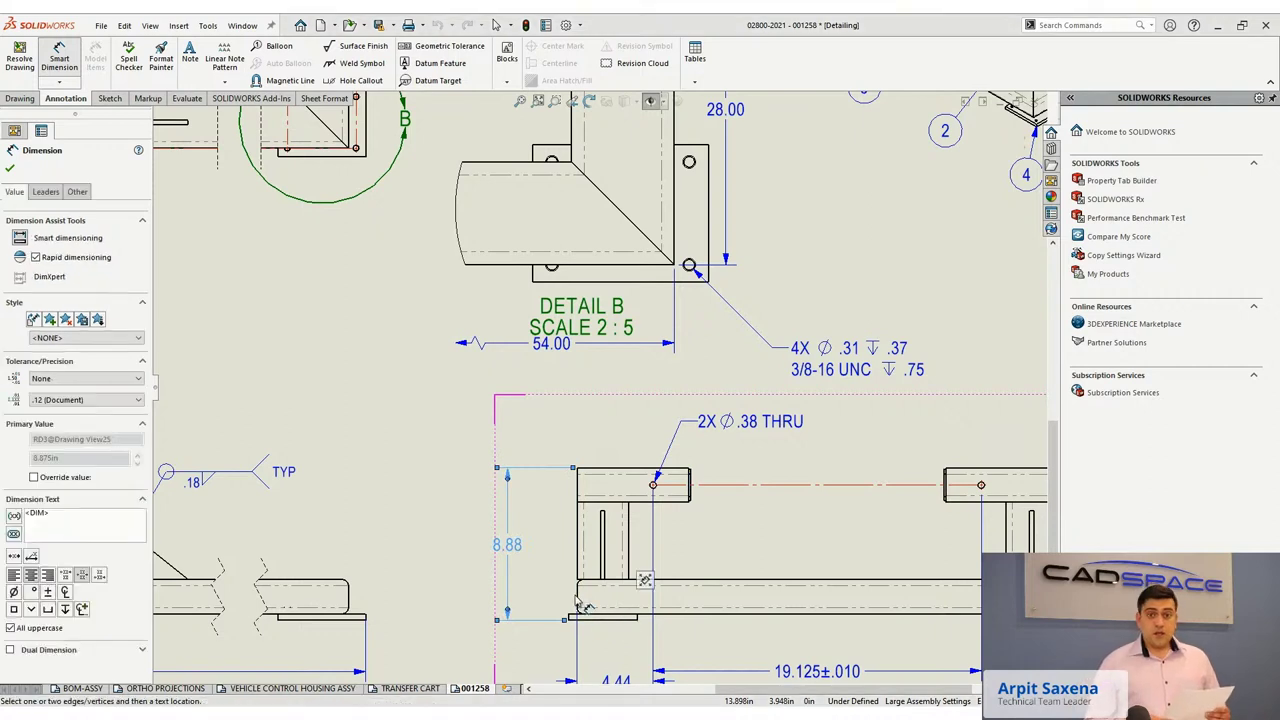
scroll(583, 604, up, 2)
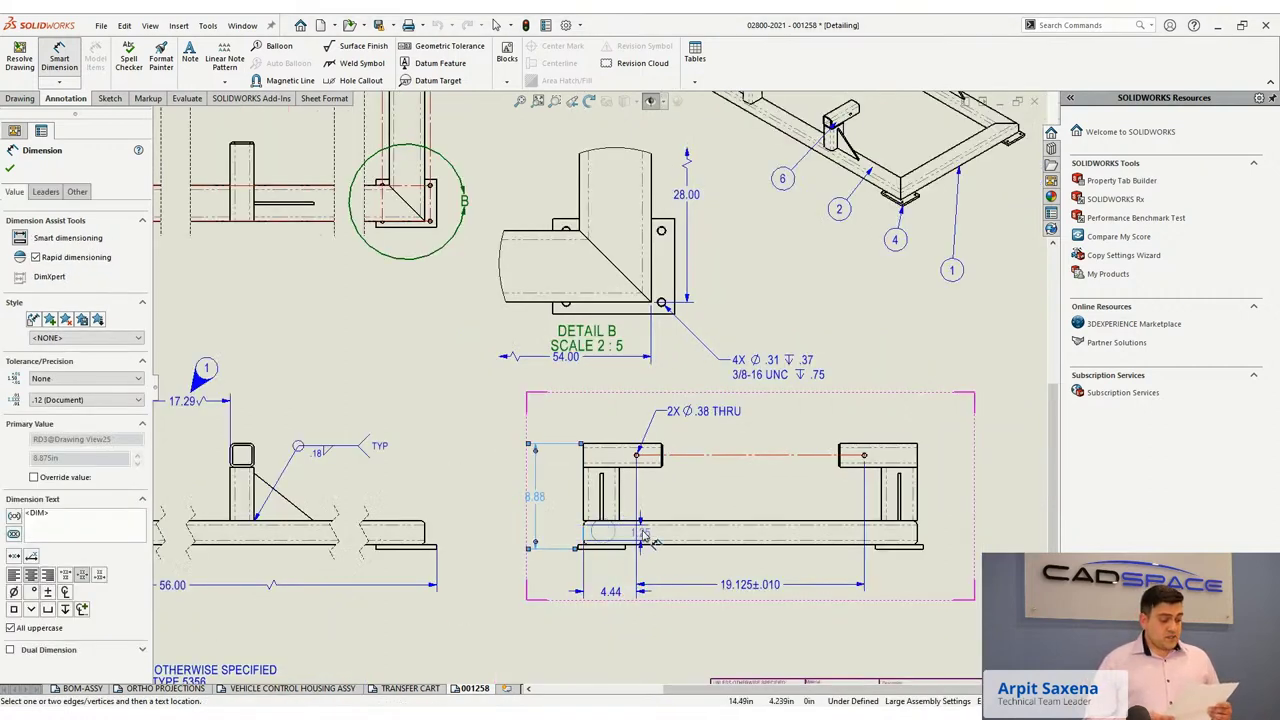
Place the 28.00 overall-length dimension below the view, nudged slightly lower.
click(926, 540)
click(918, 528)
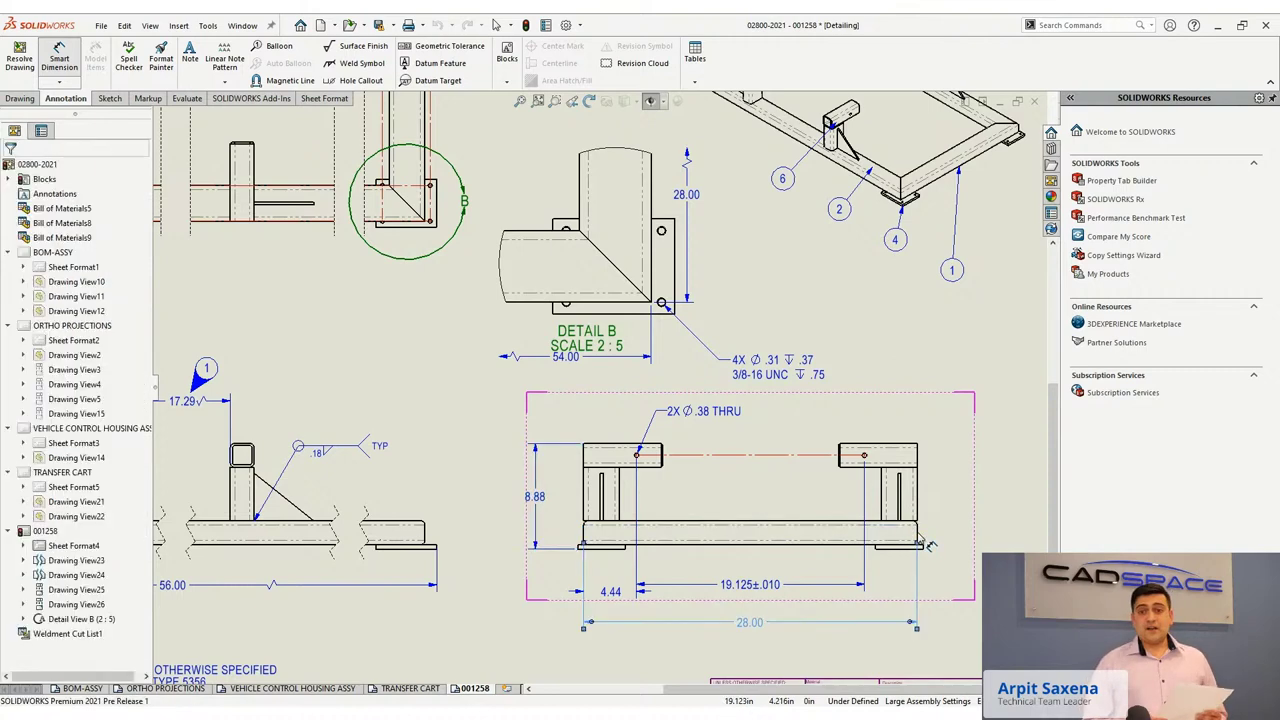
drag(765, 624, 760, 640)
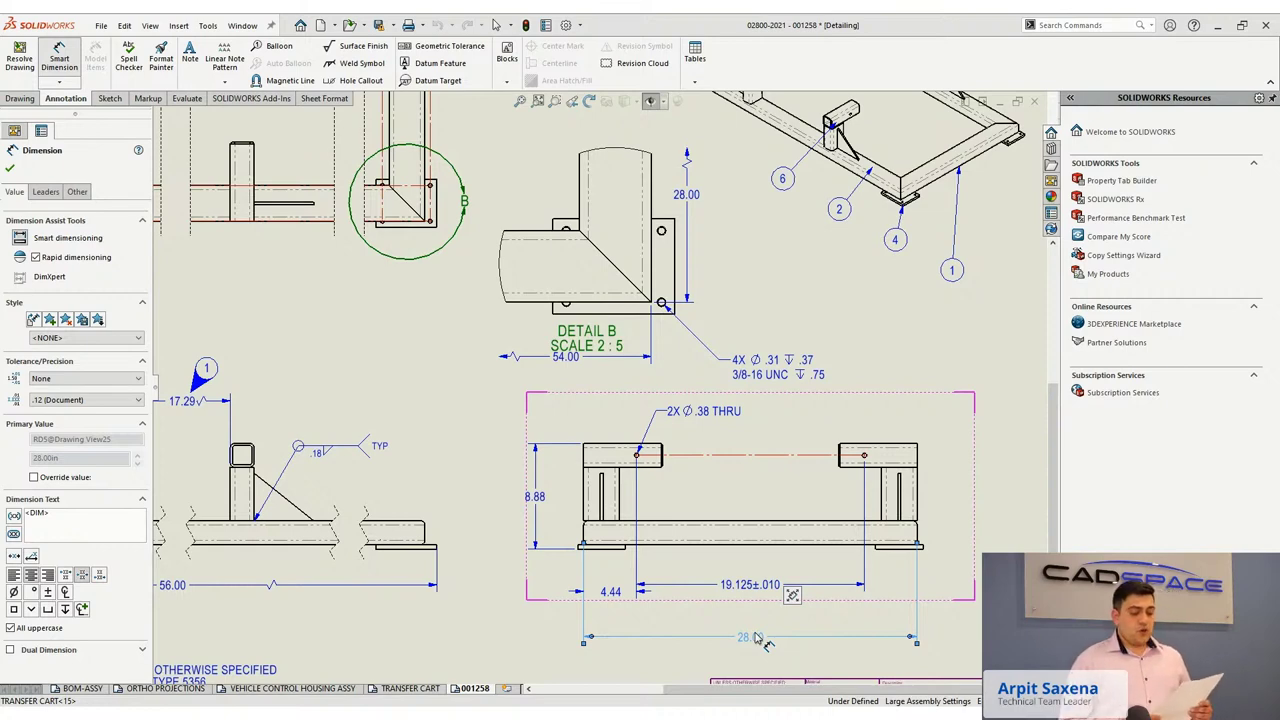
click(757, 638)
key(Escape)
key(Escape)
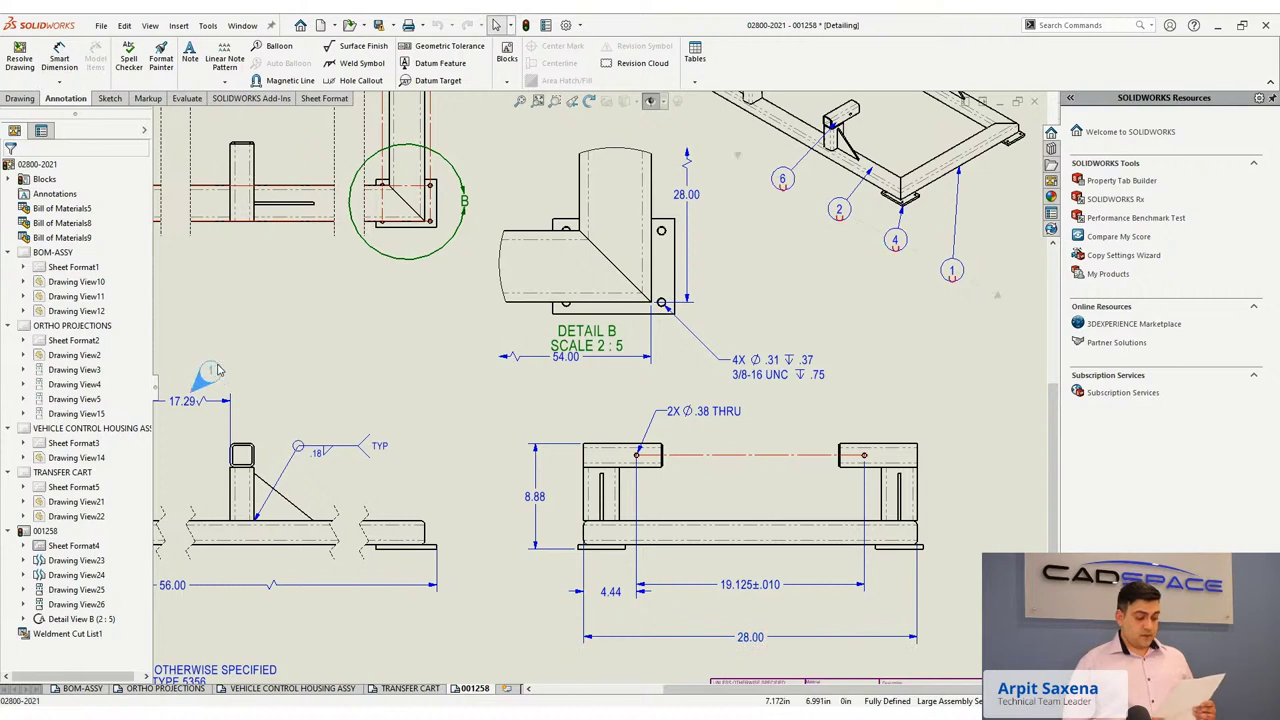
Place balloon 1 near the 17.29 weld symbol and another below the 19.125±.010 dimension.
click(218, 370)
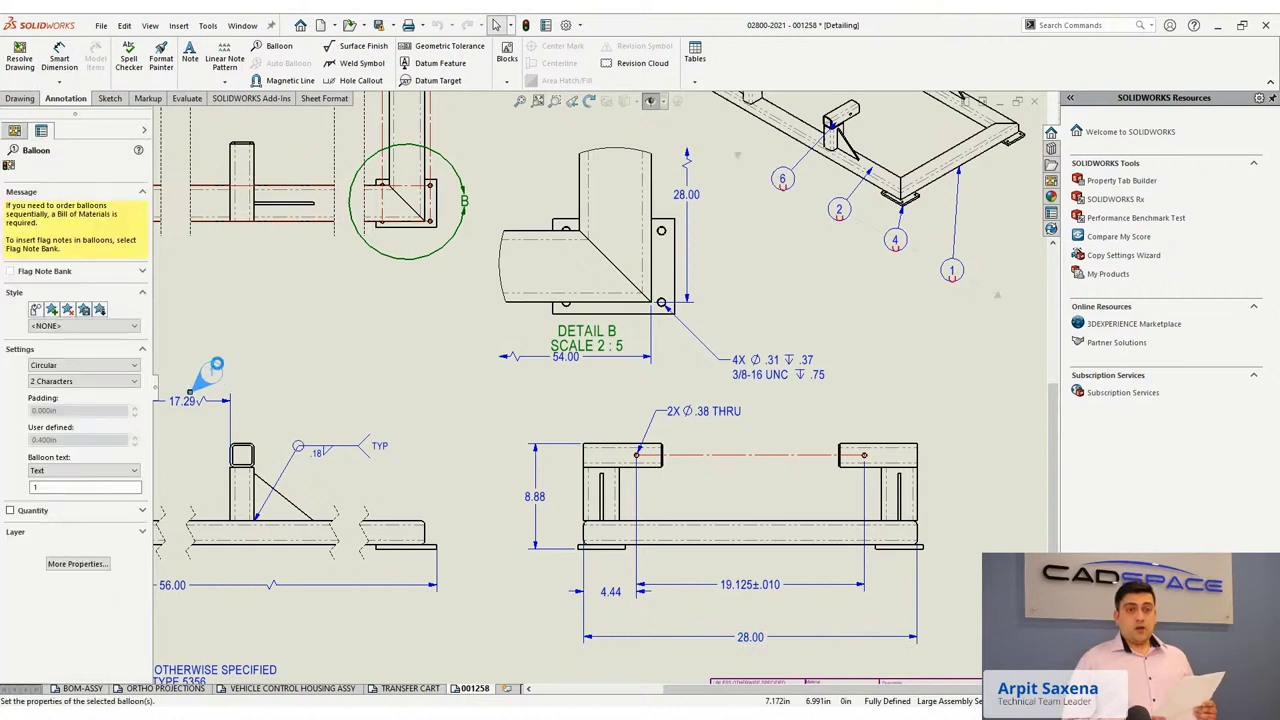
click(218, 370)
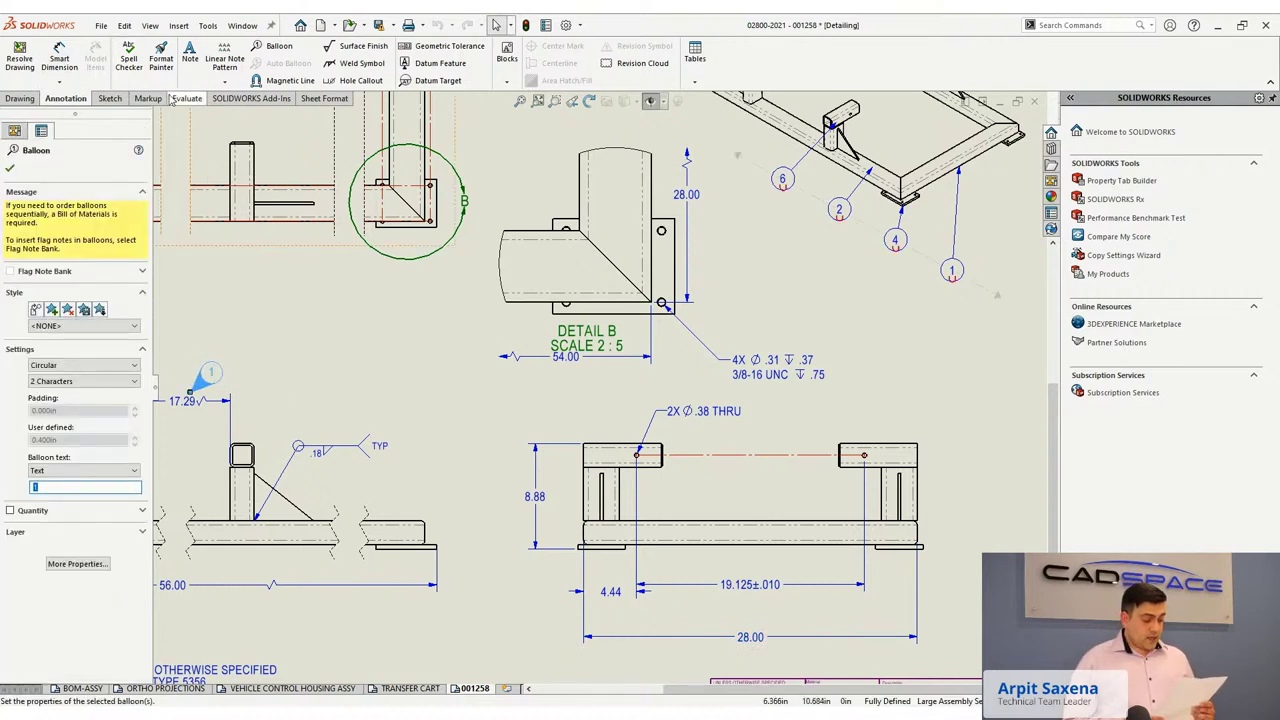
click(279, 46)
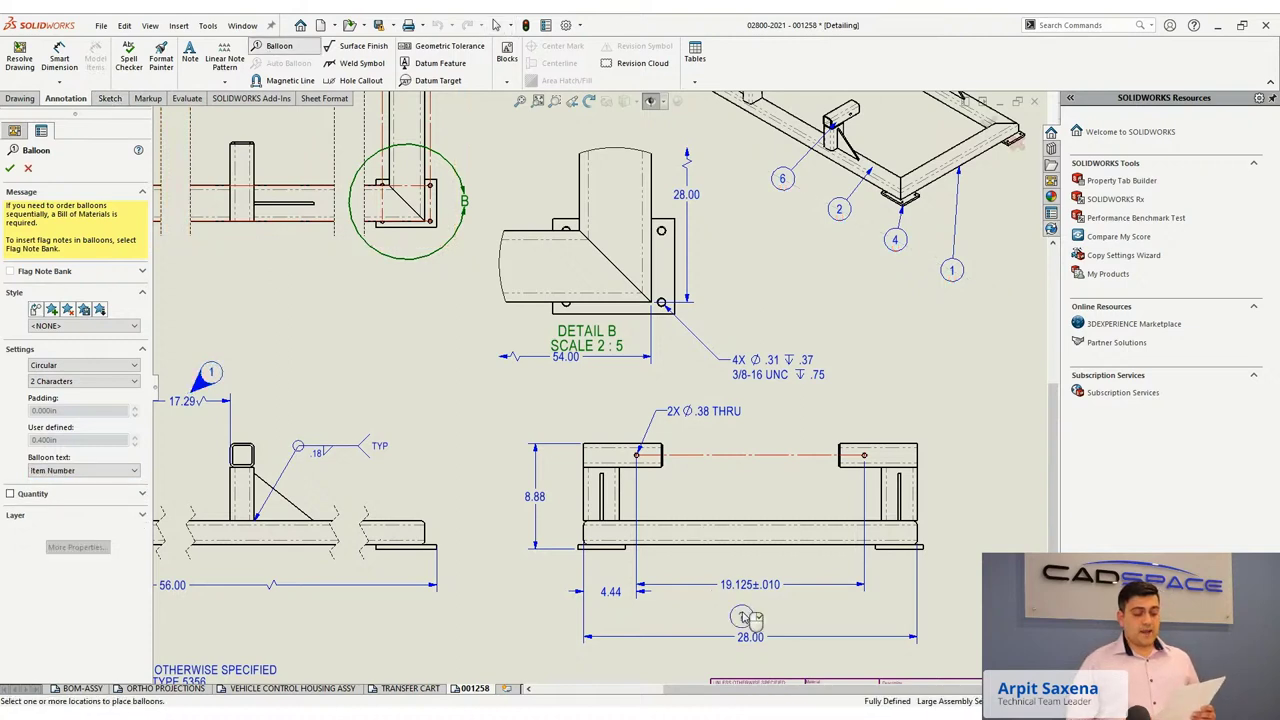
click(745, 617)
Give the balloon a leader arrow in its full properties and fit the sheet.
click(83, 470)
click(59, 486)
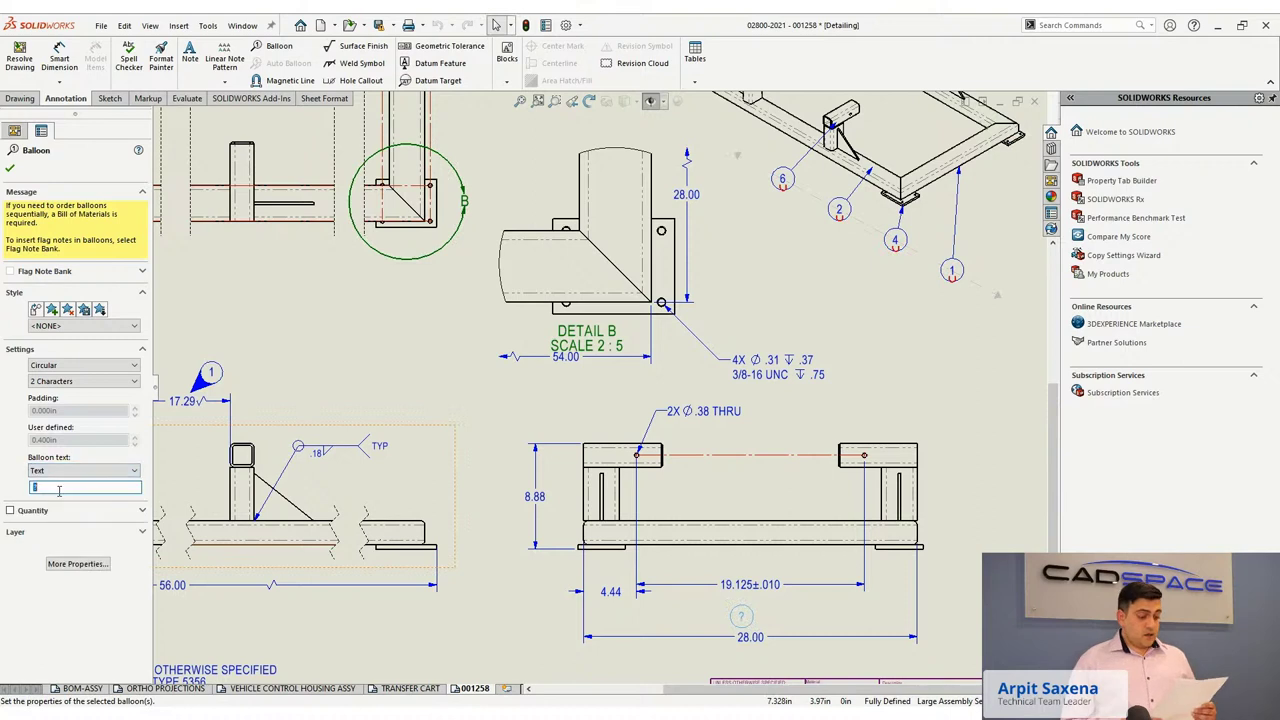
click(73, 565)
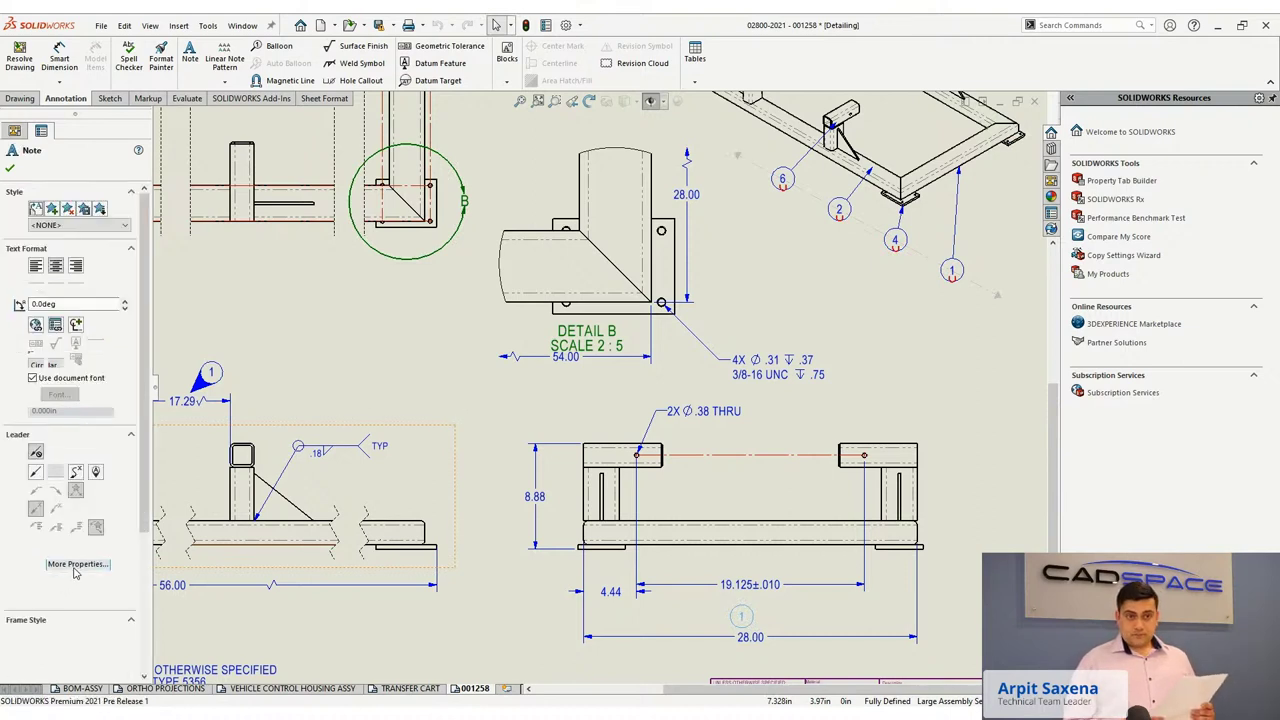
click(96, 474)
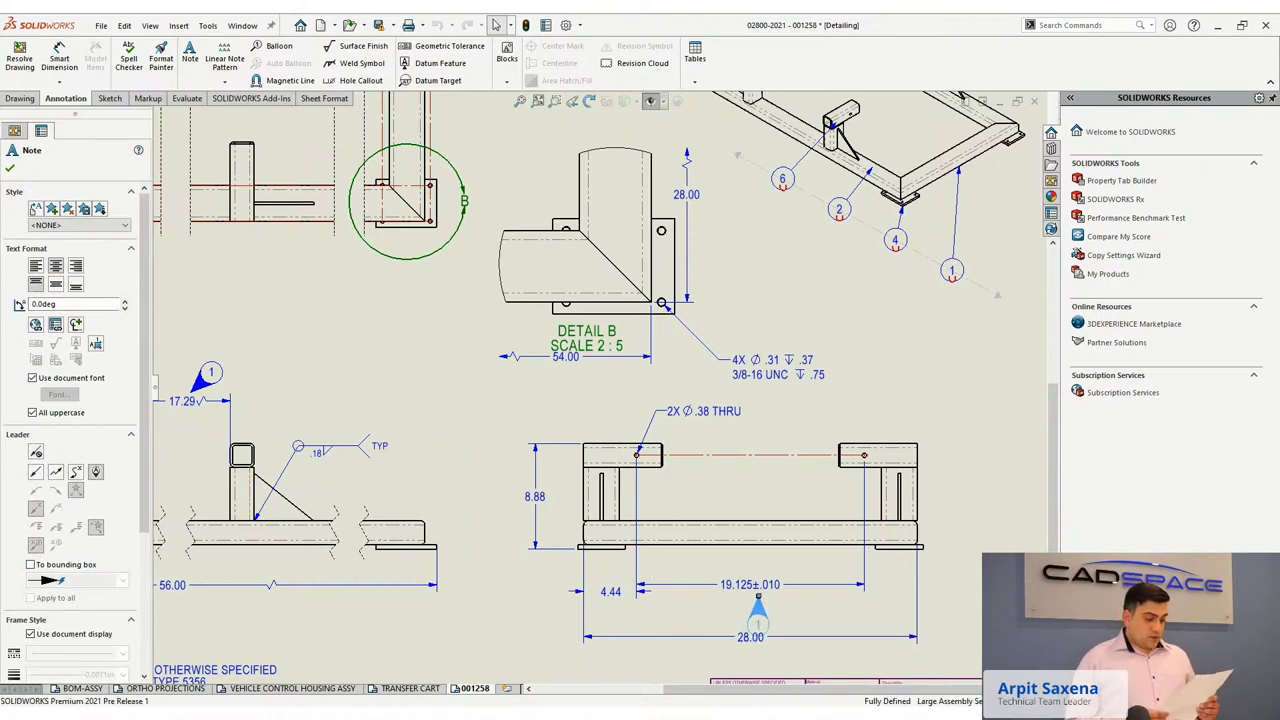
click(760, 601)
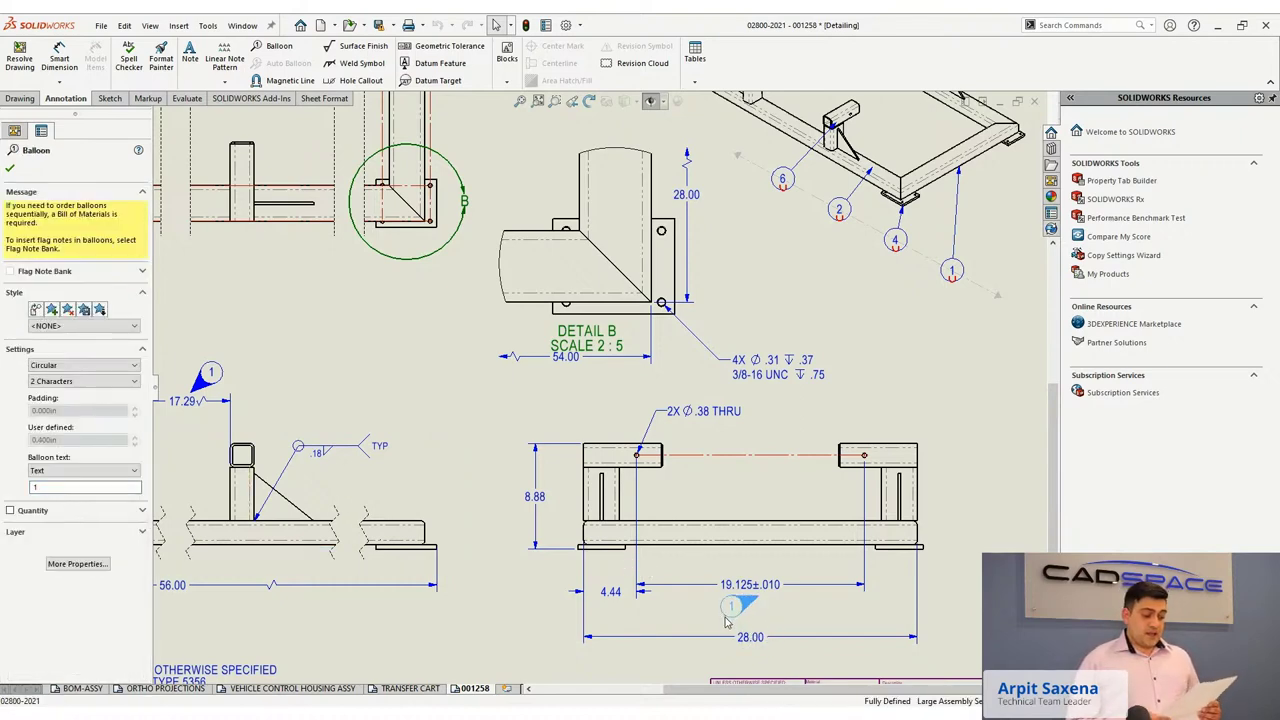
key(f)
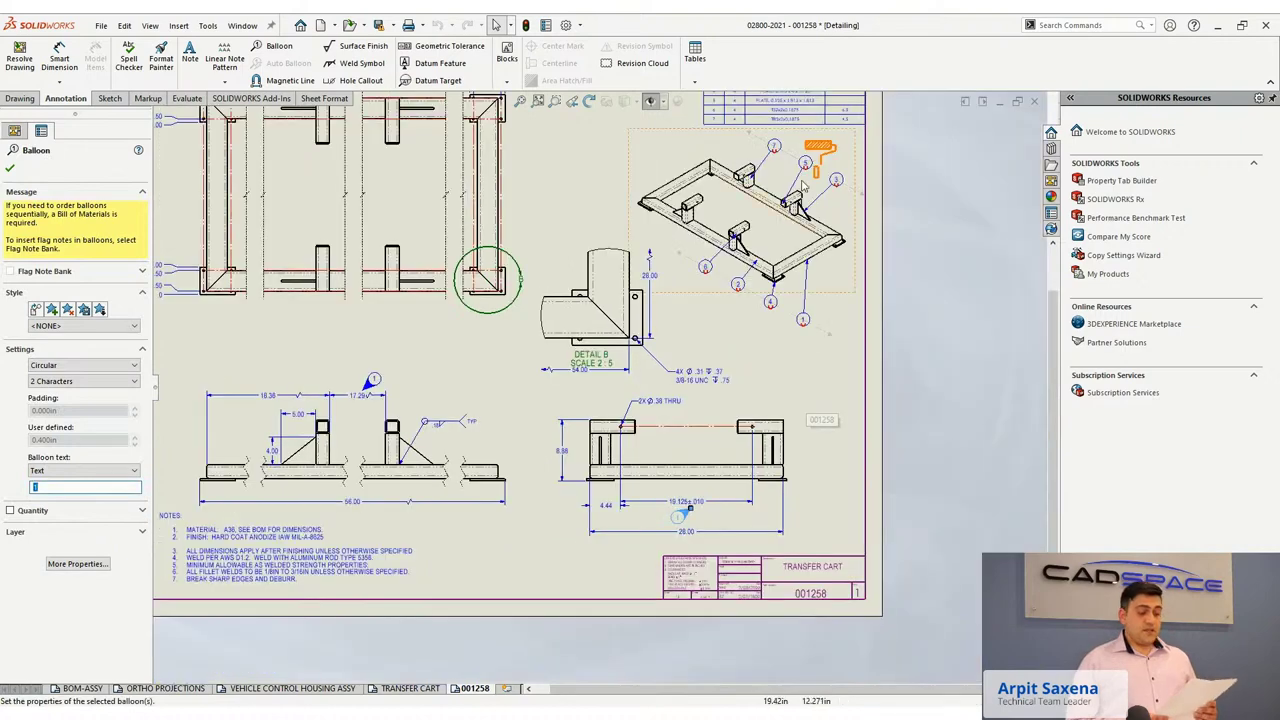
scroll(797, 178, down, 4)
Make the sketch endpoint coincident with the orange shape's vertical line.
key(Escape)
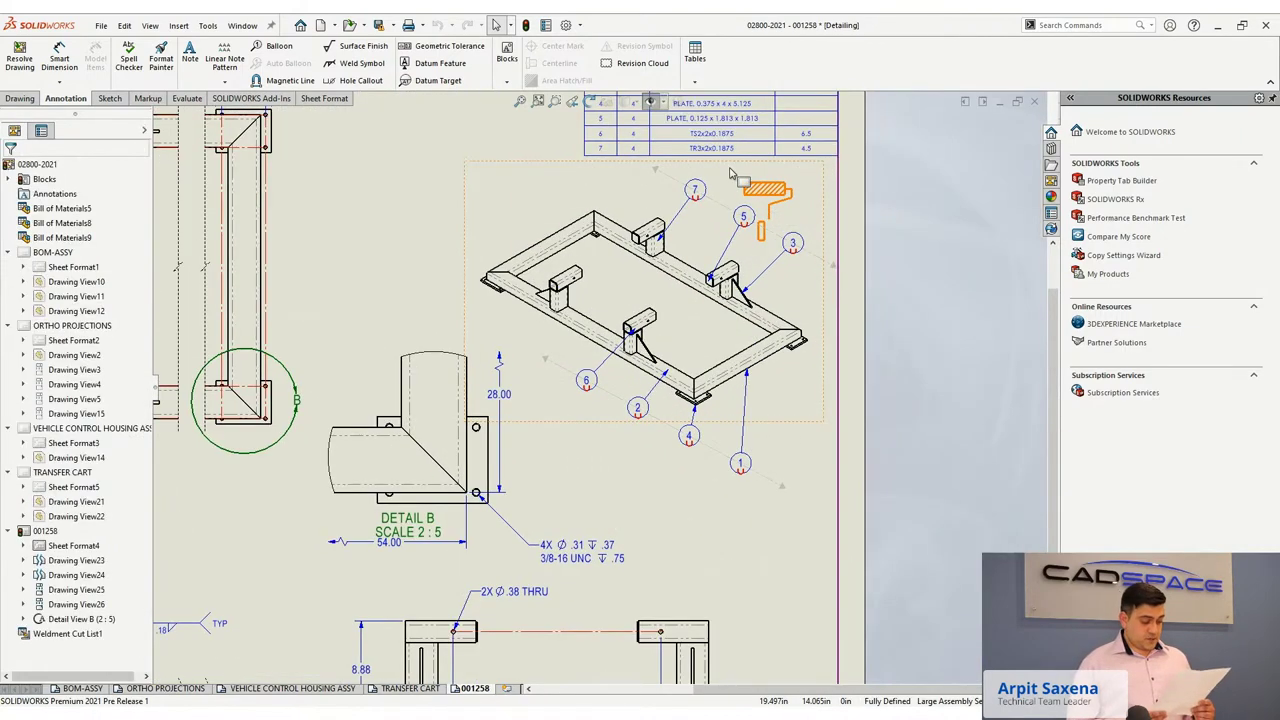
scroll(738, 170, down, 2)
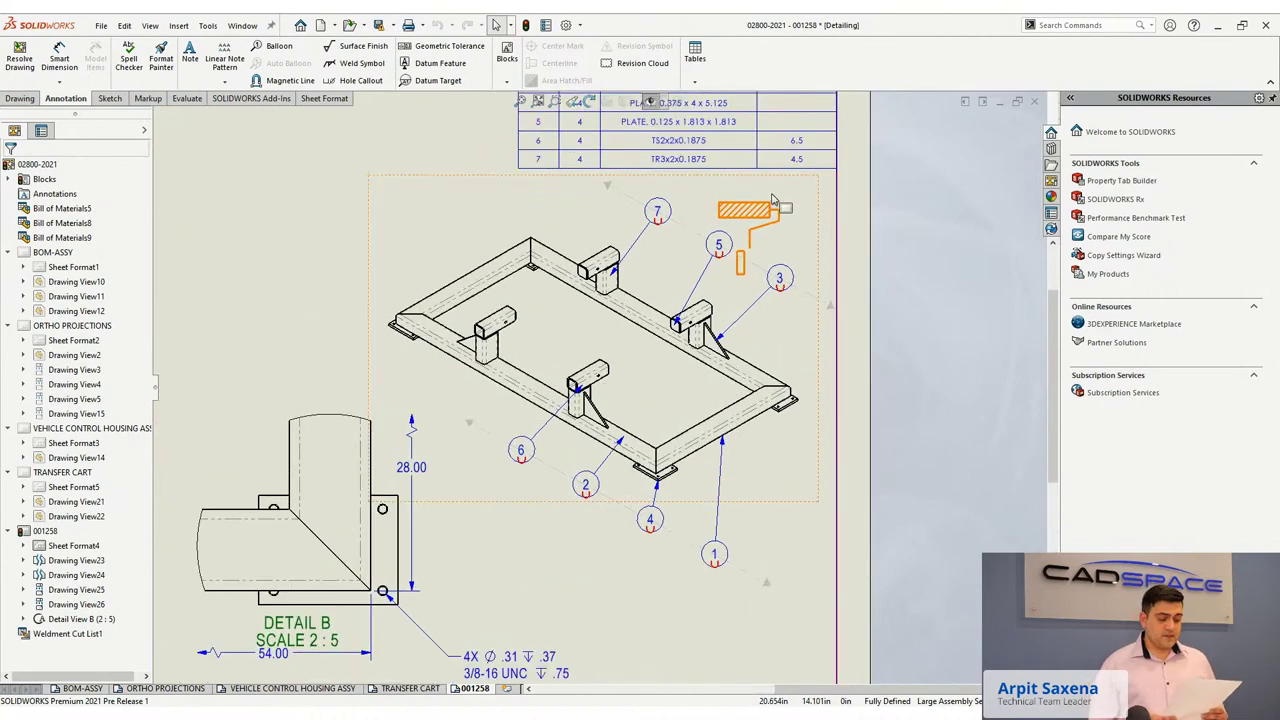
click(727, 262)
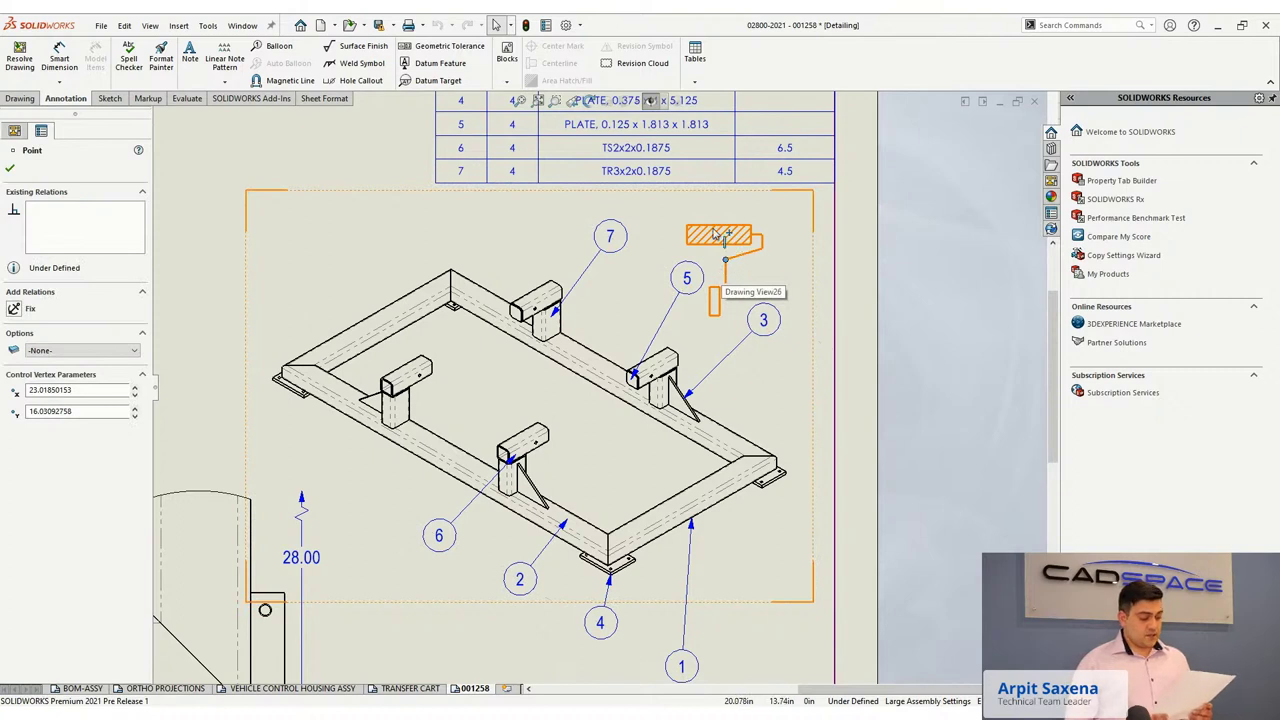
right_click(717, 244)
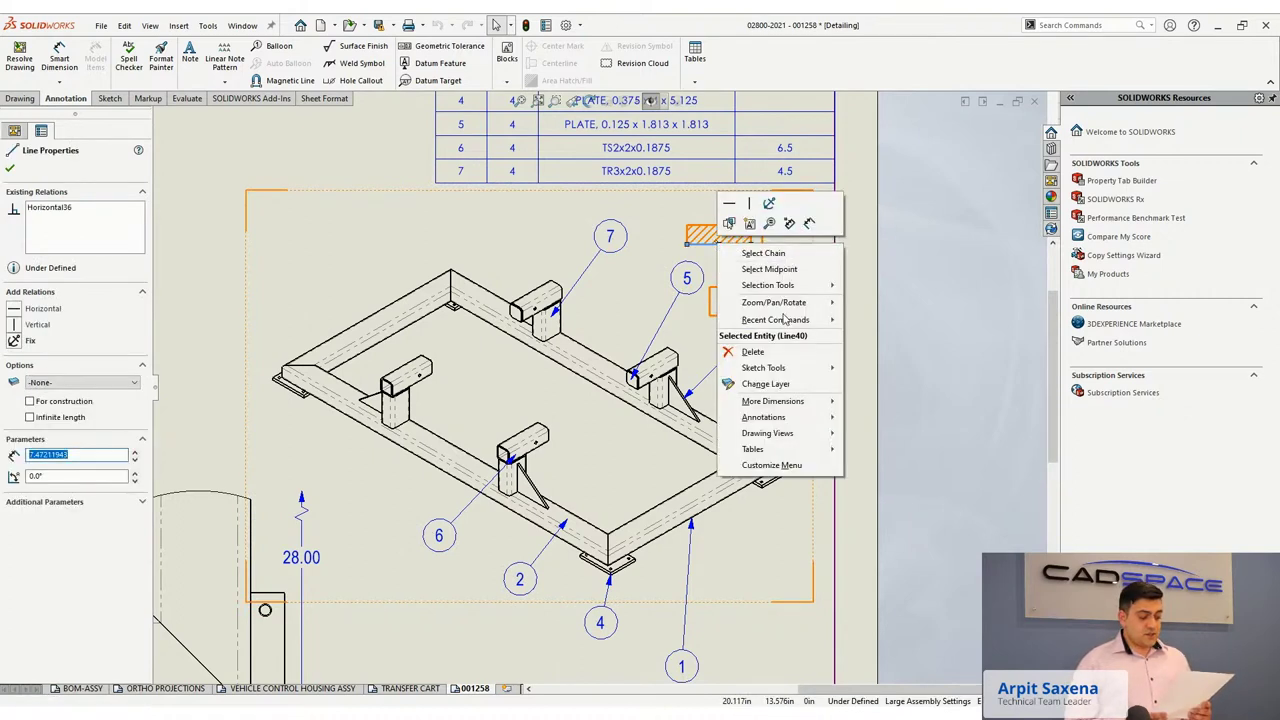
key(Escape)
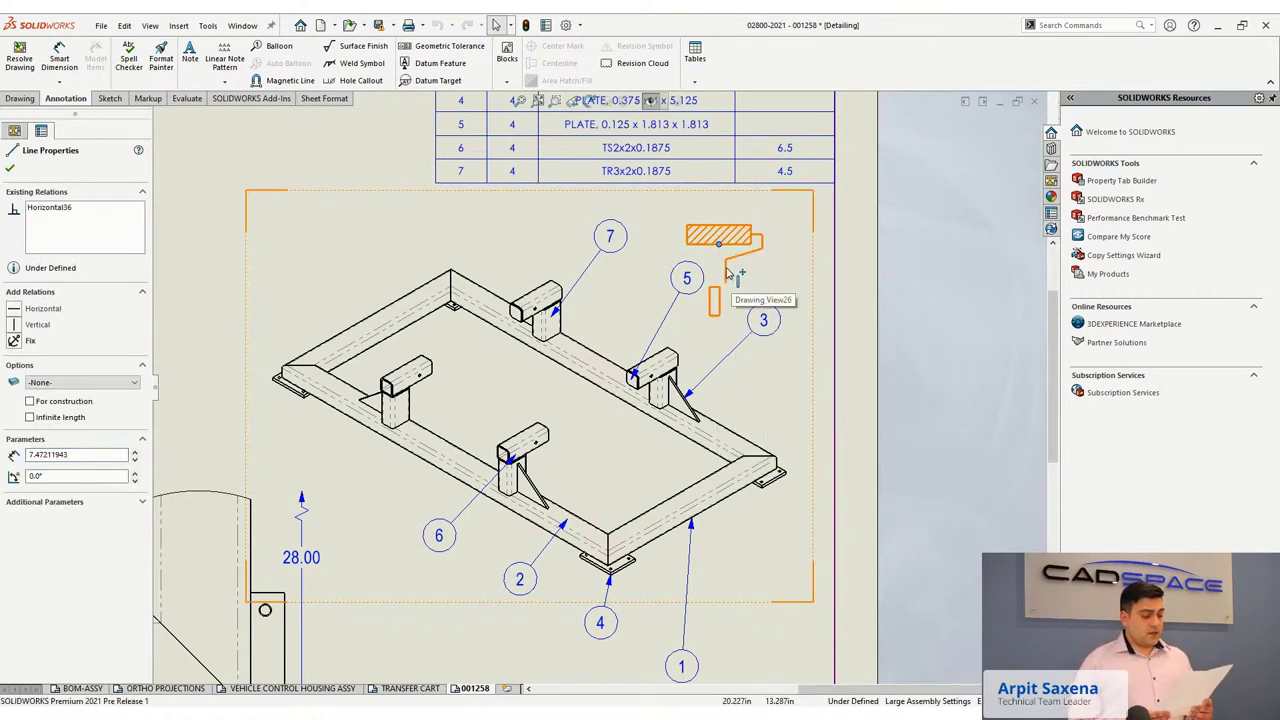
click(728, 272)
ctrl+click(729, 274)
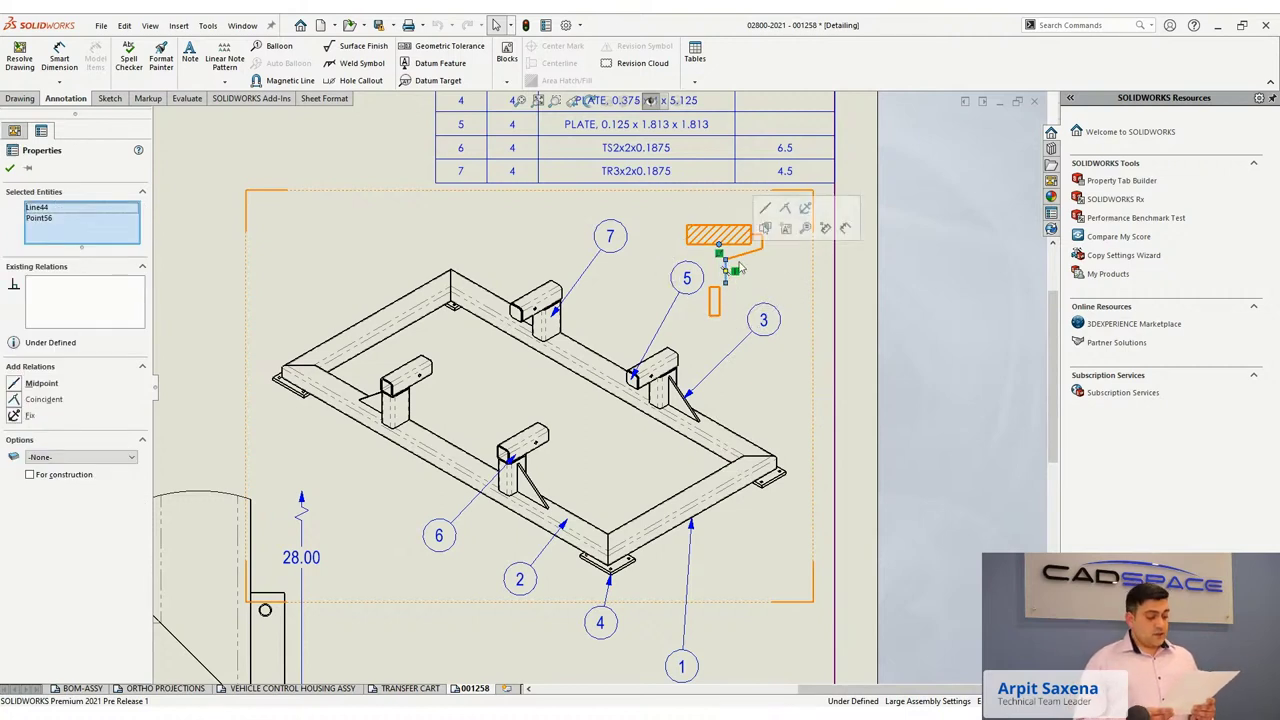
click(785, 208)
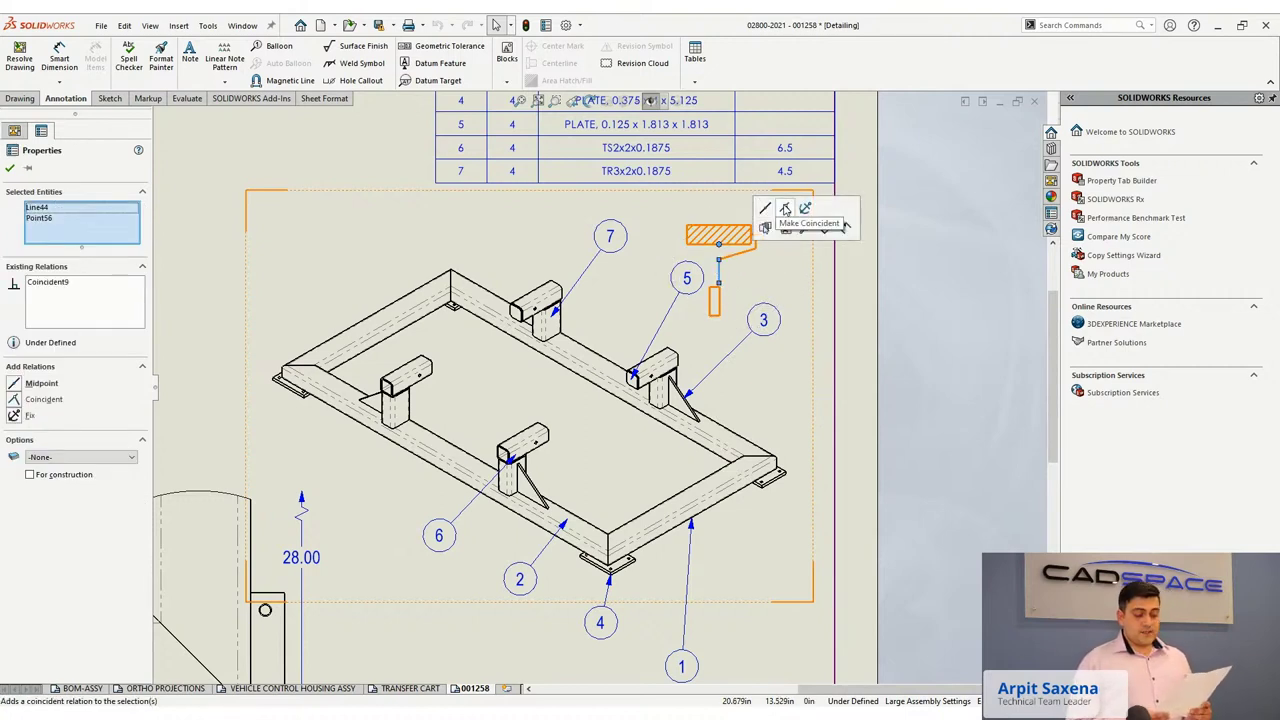
key(Escape)
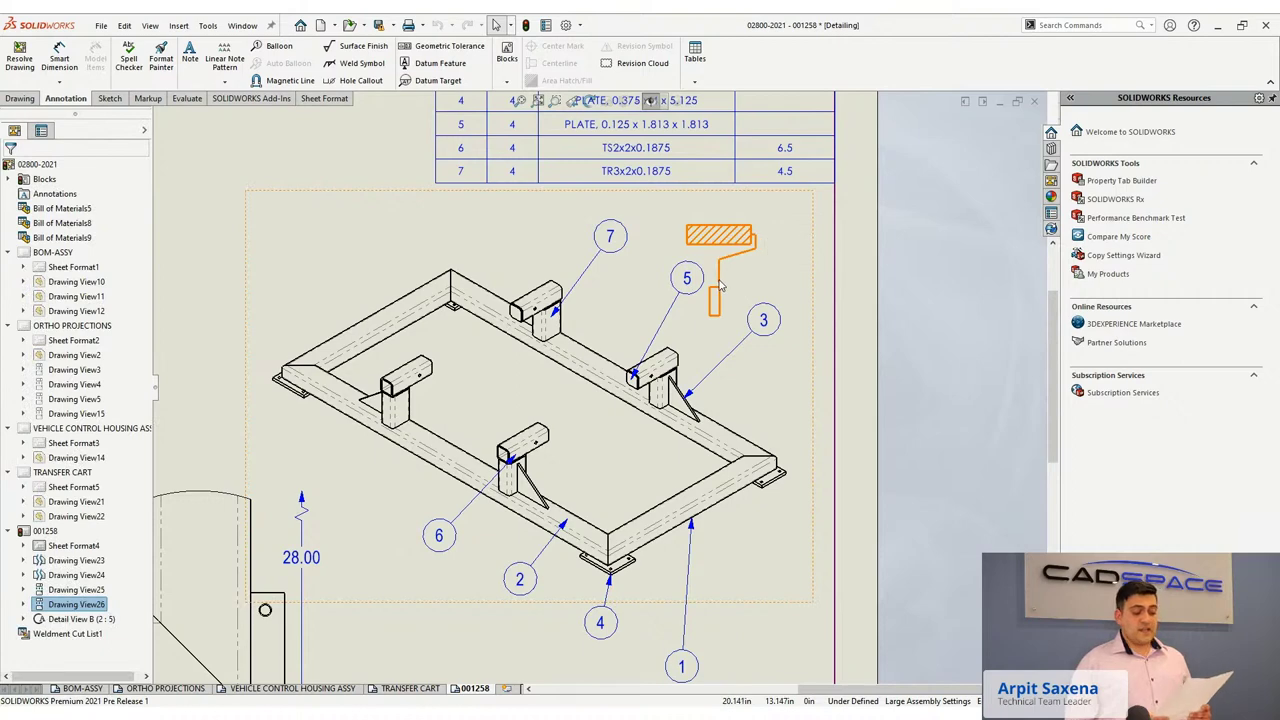
Join the small rectangle's corner to the line endpoint, then widen the rectangle rightward.
click(719, 287)
scroll(718, 290, down, 2)
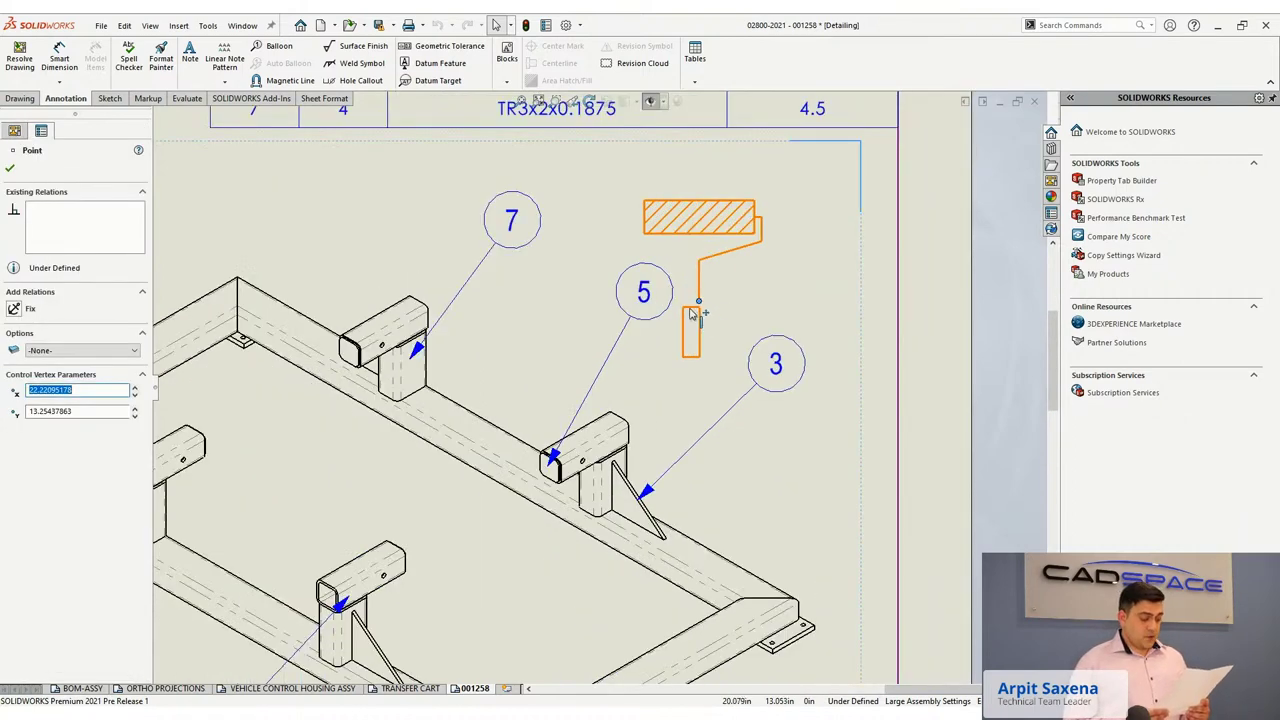
ctrl+click(691, 315)
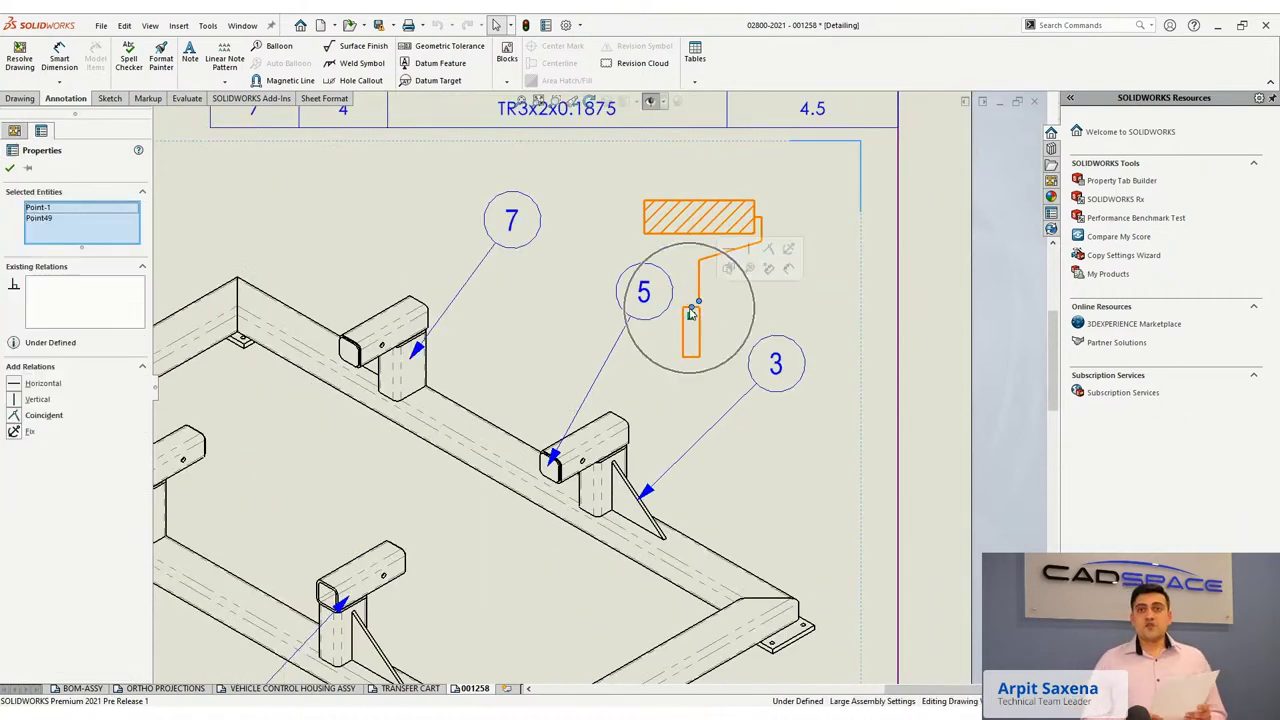
click(763, 254)
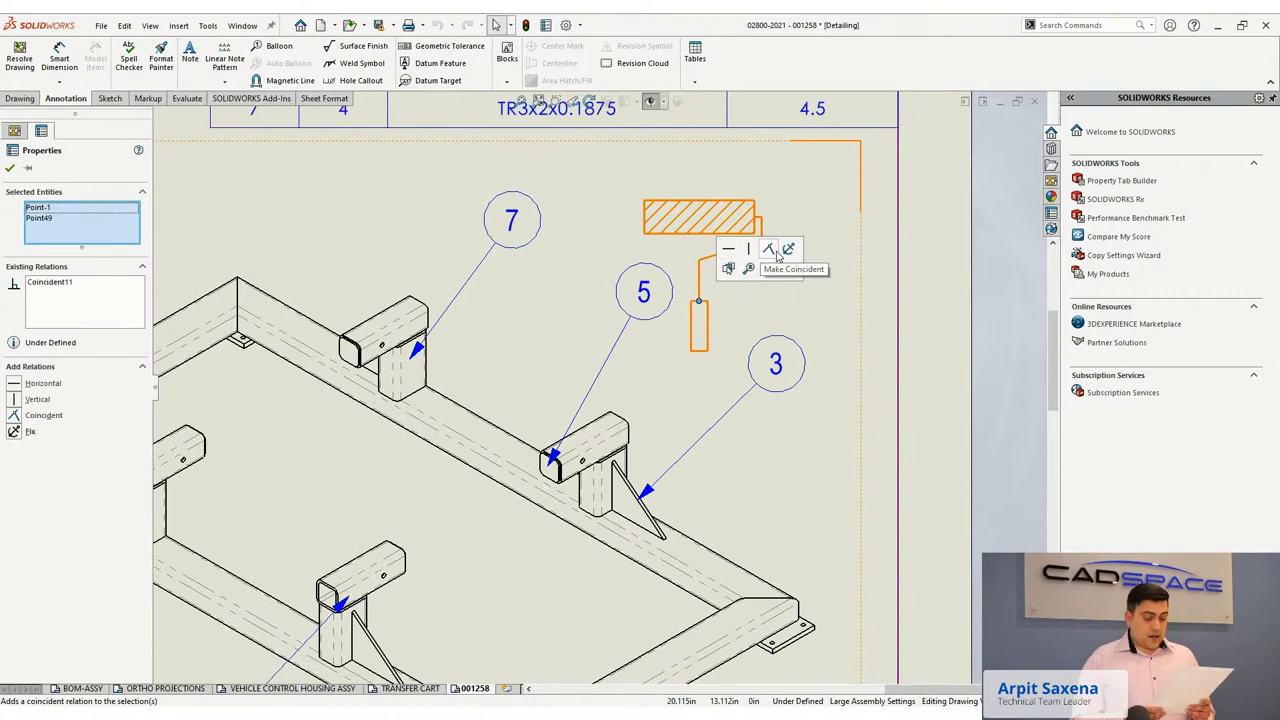
click(708, 320)
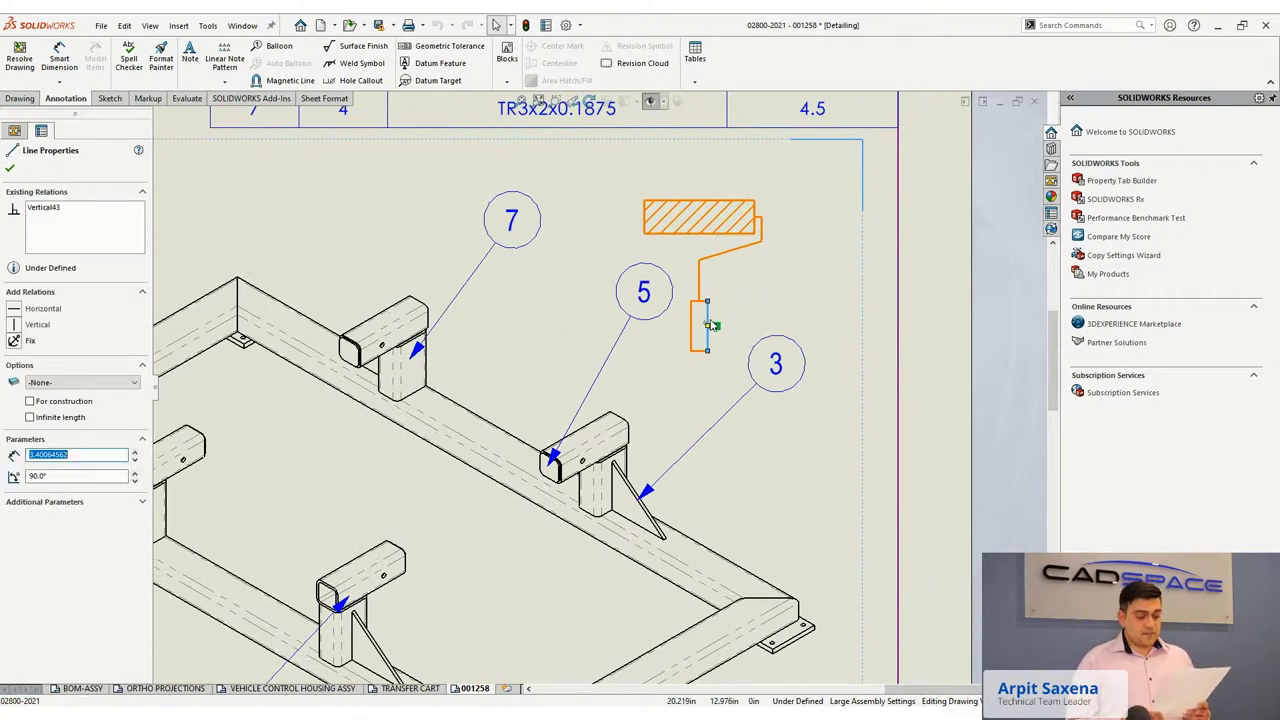
drag(722, 326, 716, 328)
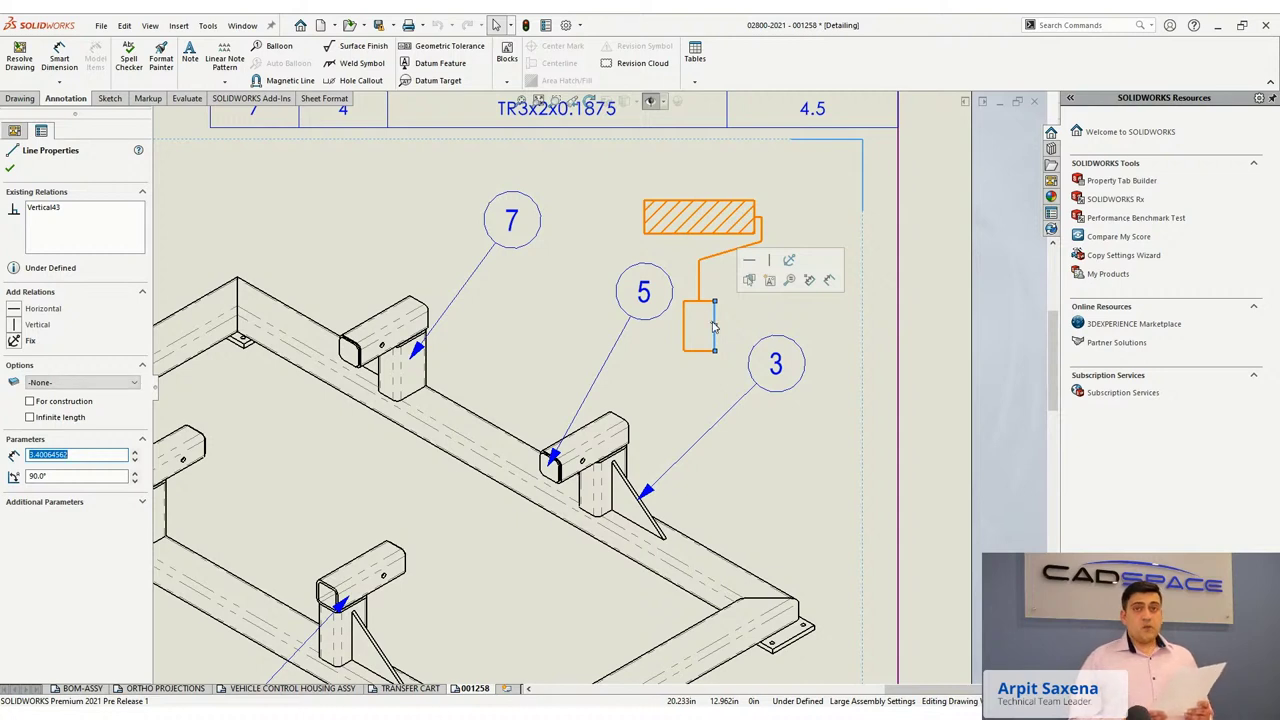
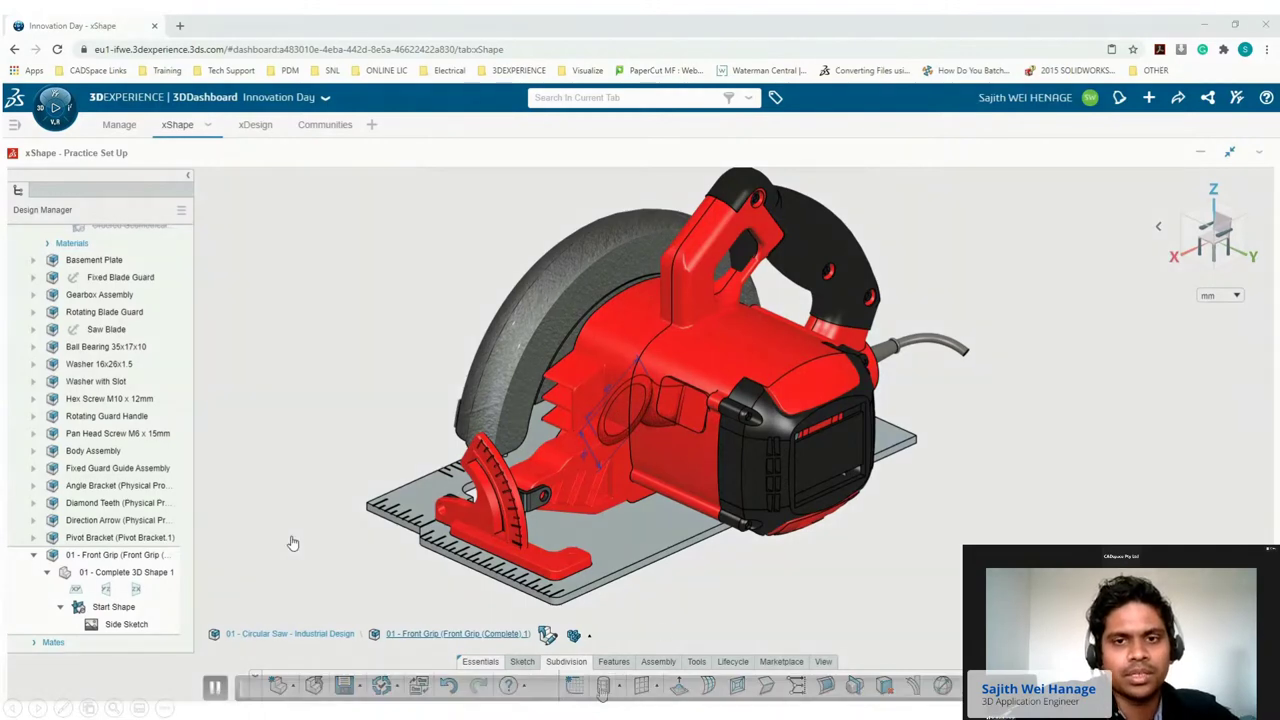
Add an 8-sided, 4-segment subdivision cylinder on the saw body with Crease edges and Midplane on.
click(604, 687)
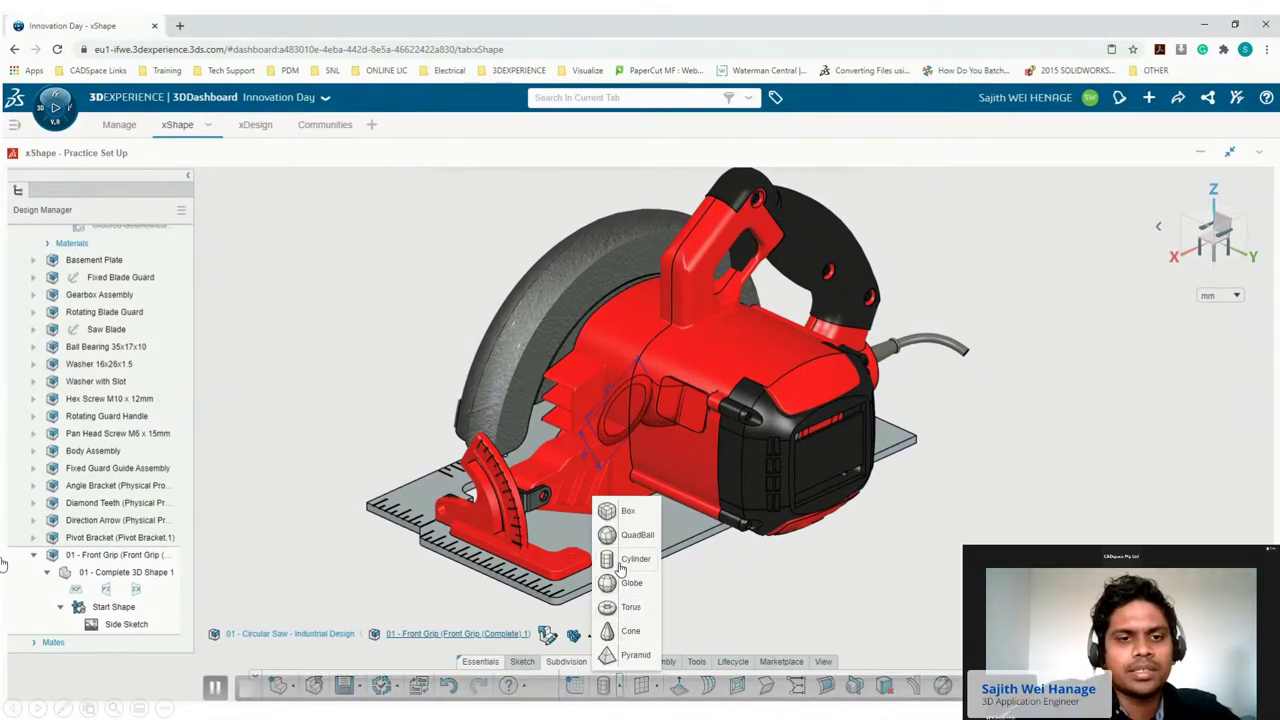
click(624, 560)
scroll(678, 405, up, 2)
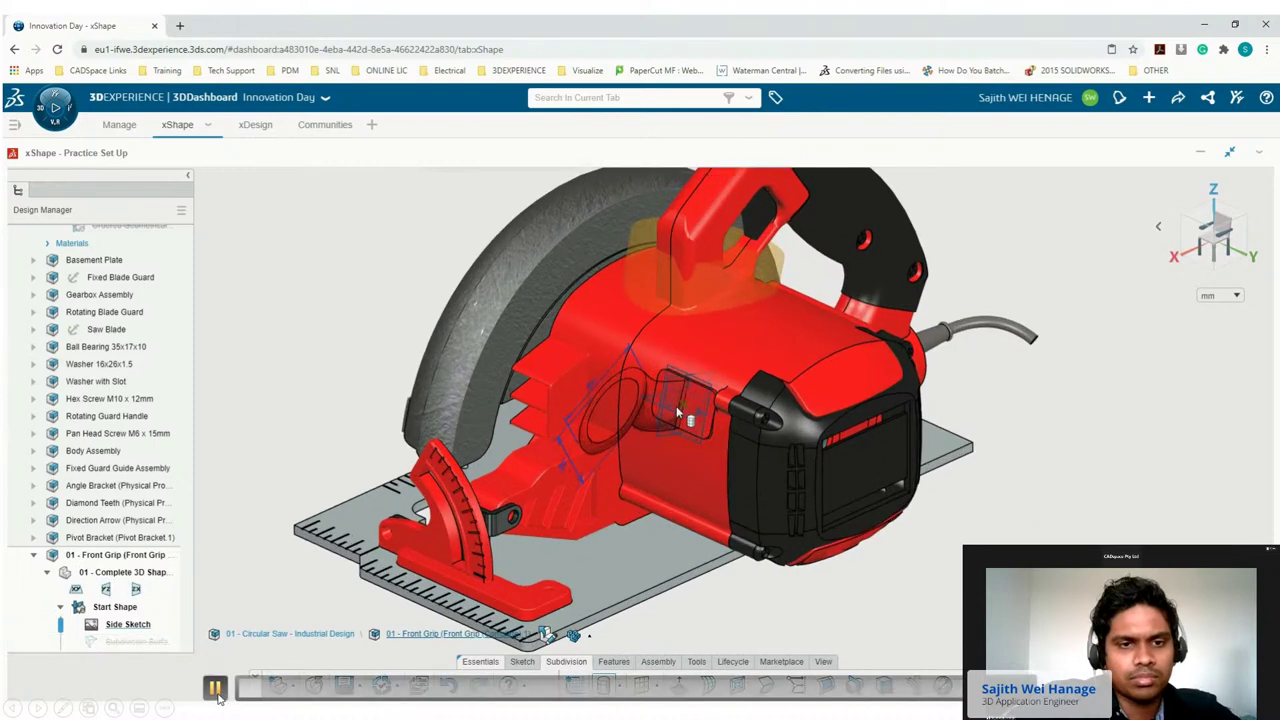
click(215, 688)
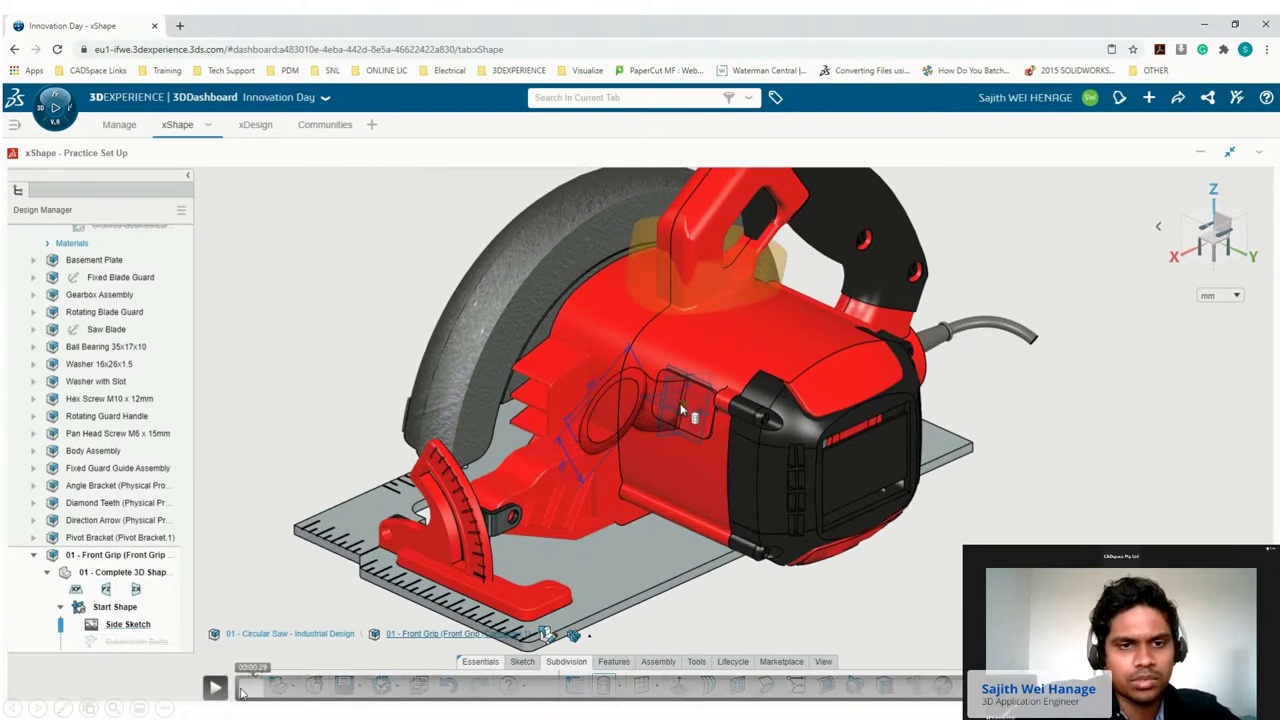
click(241, 690)
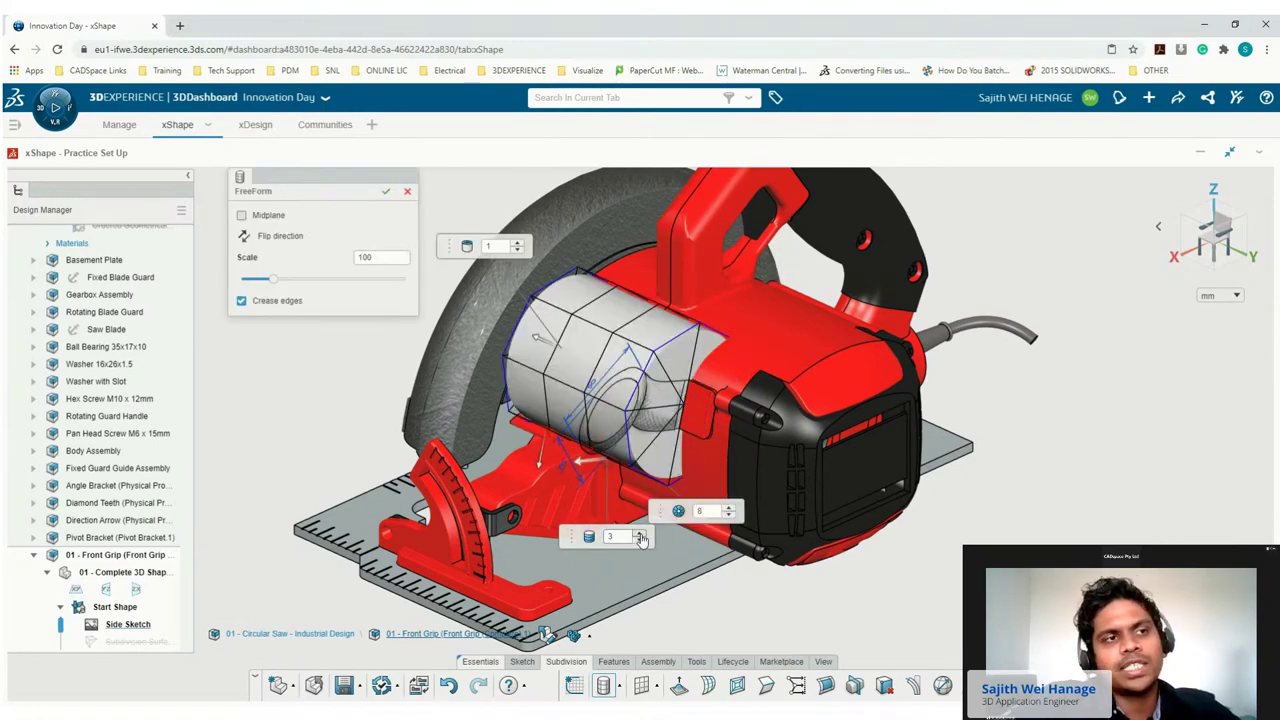
click(241, 302)
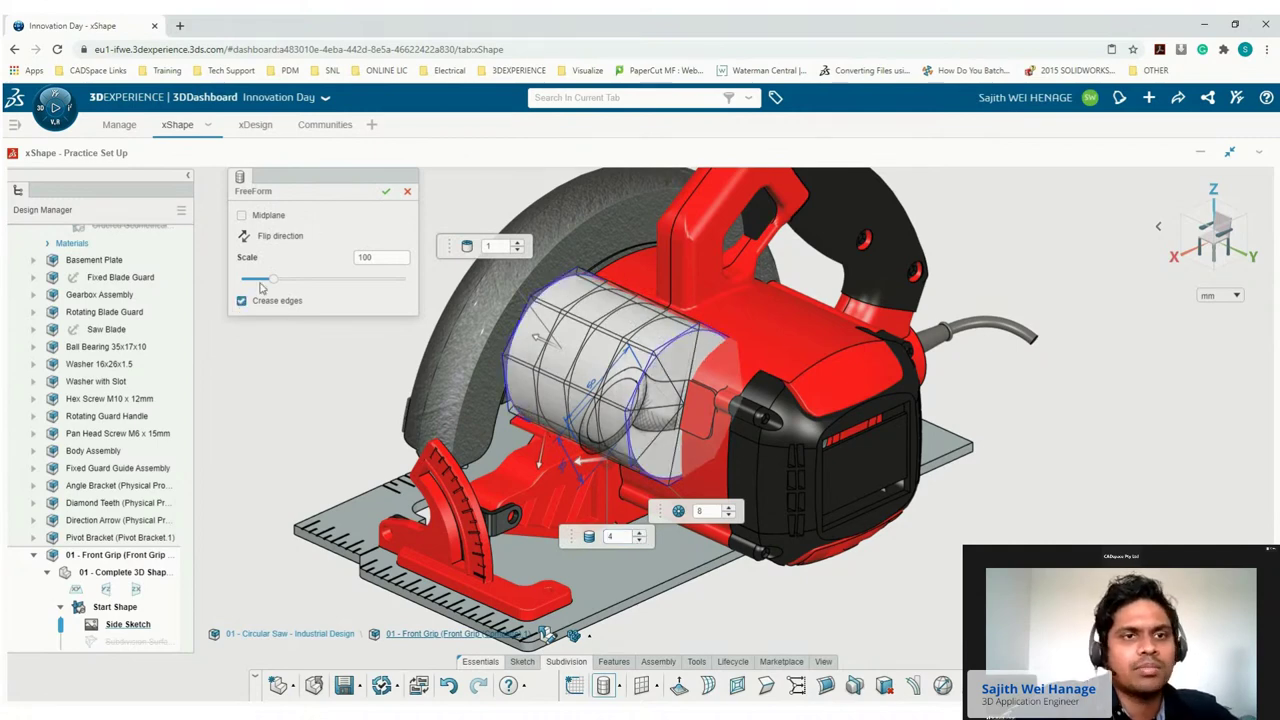
click(241, 216)
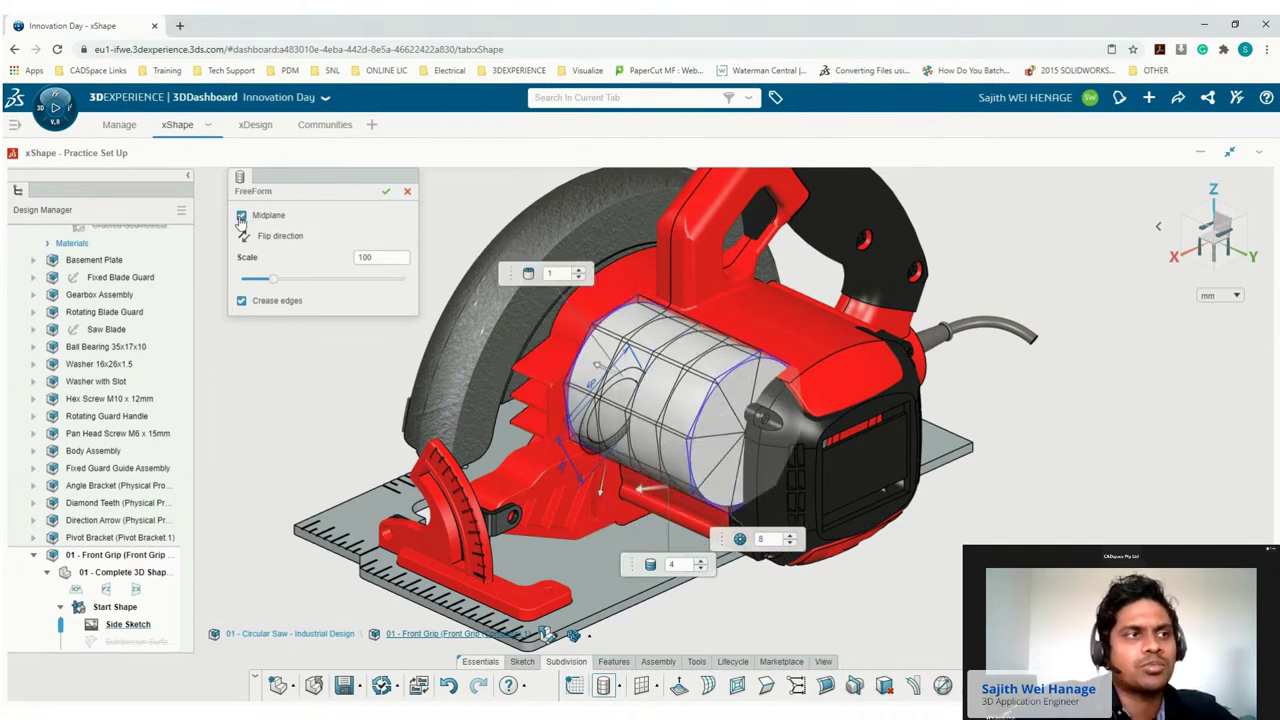
click(387, 192)
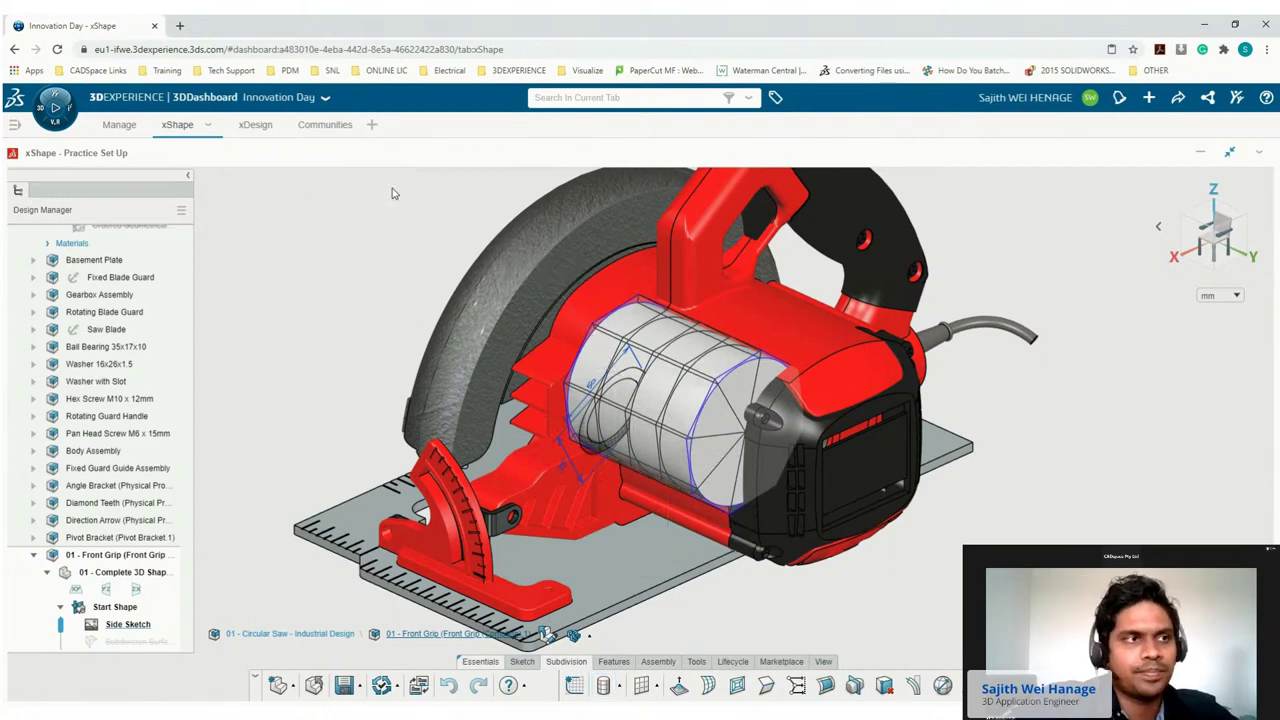
Scale the cylinder non-uniformly by bounding box to 50 × 75 × 35 mm.
click(1238, 251)
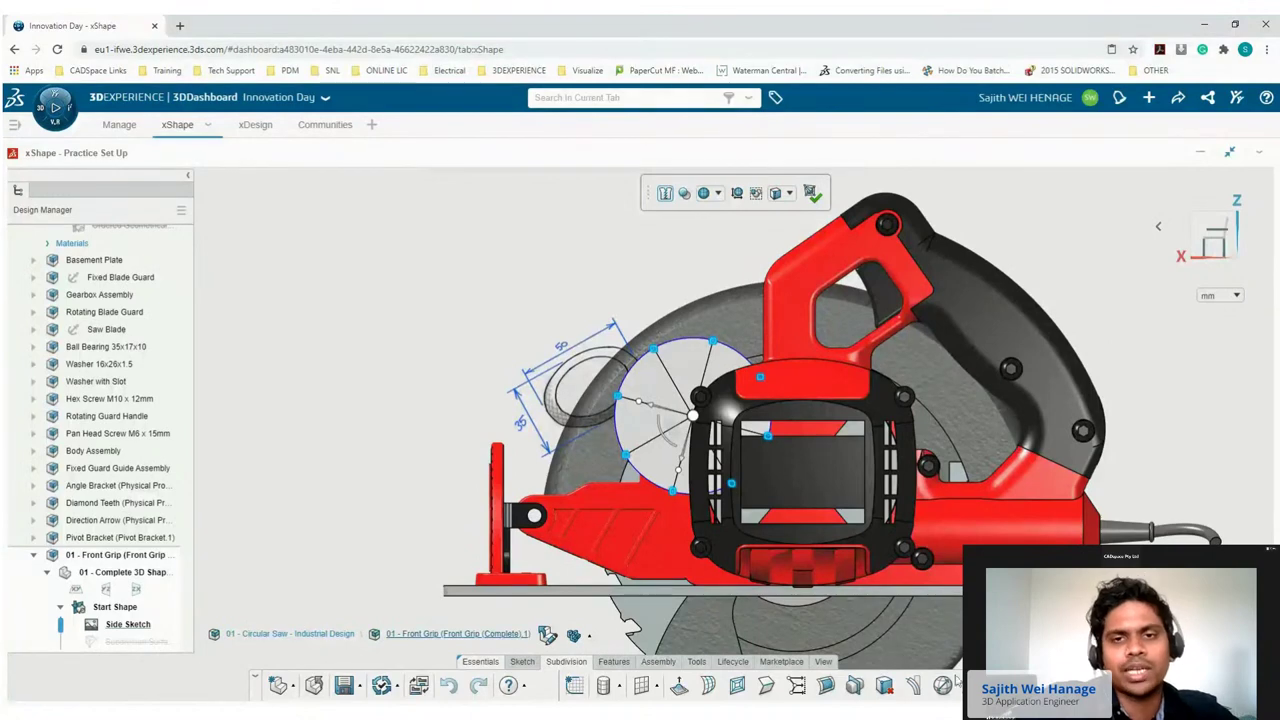
click(943, 688)
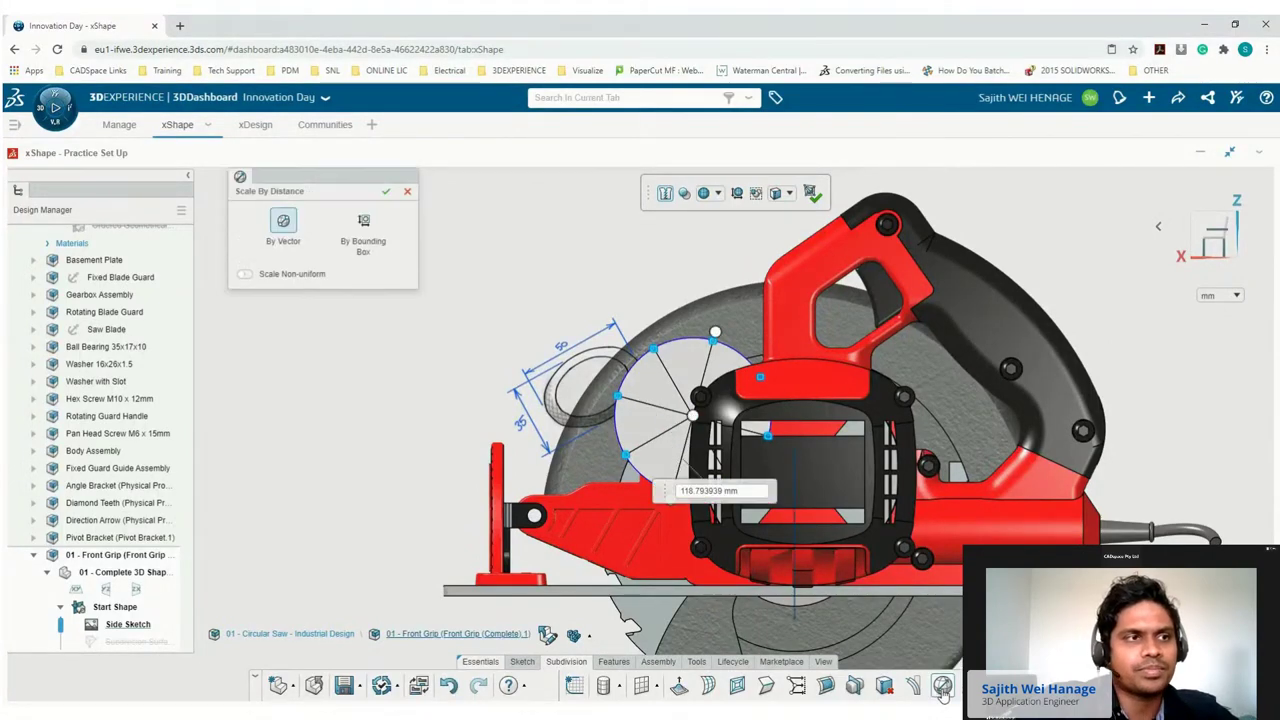
click(366, 226)
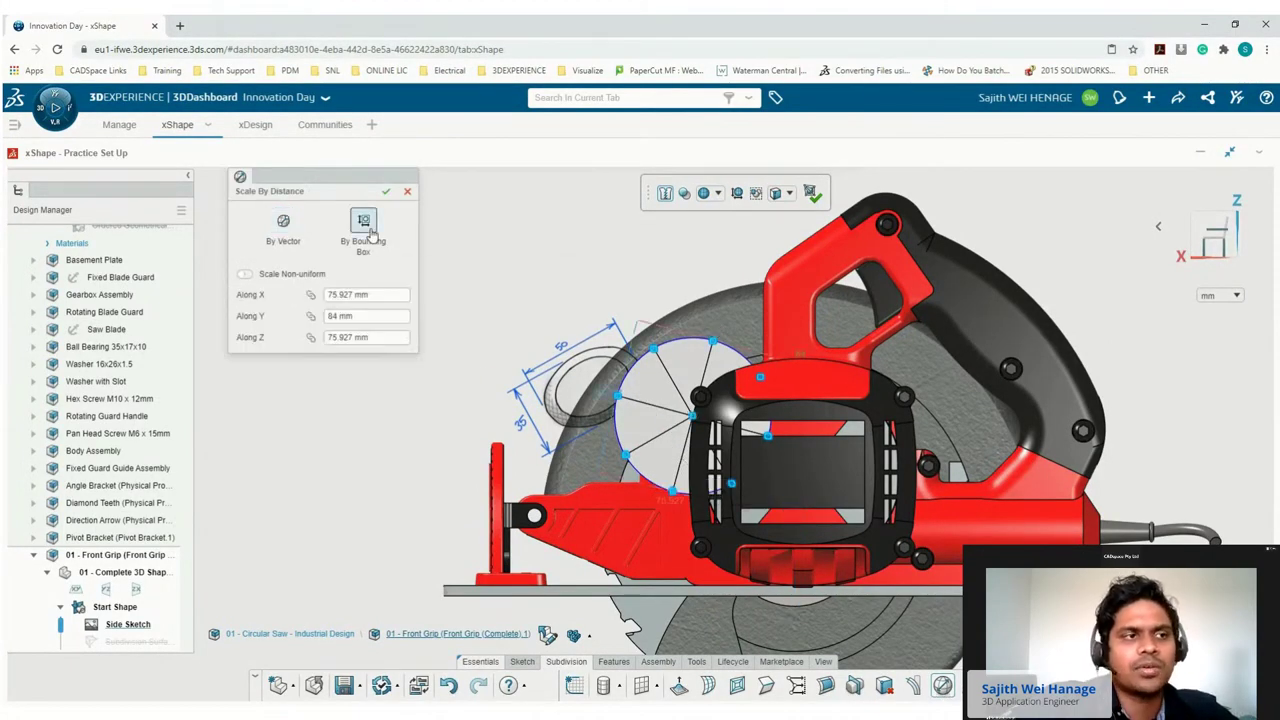
click(247, 275)
click(340, 294)
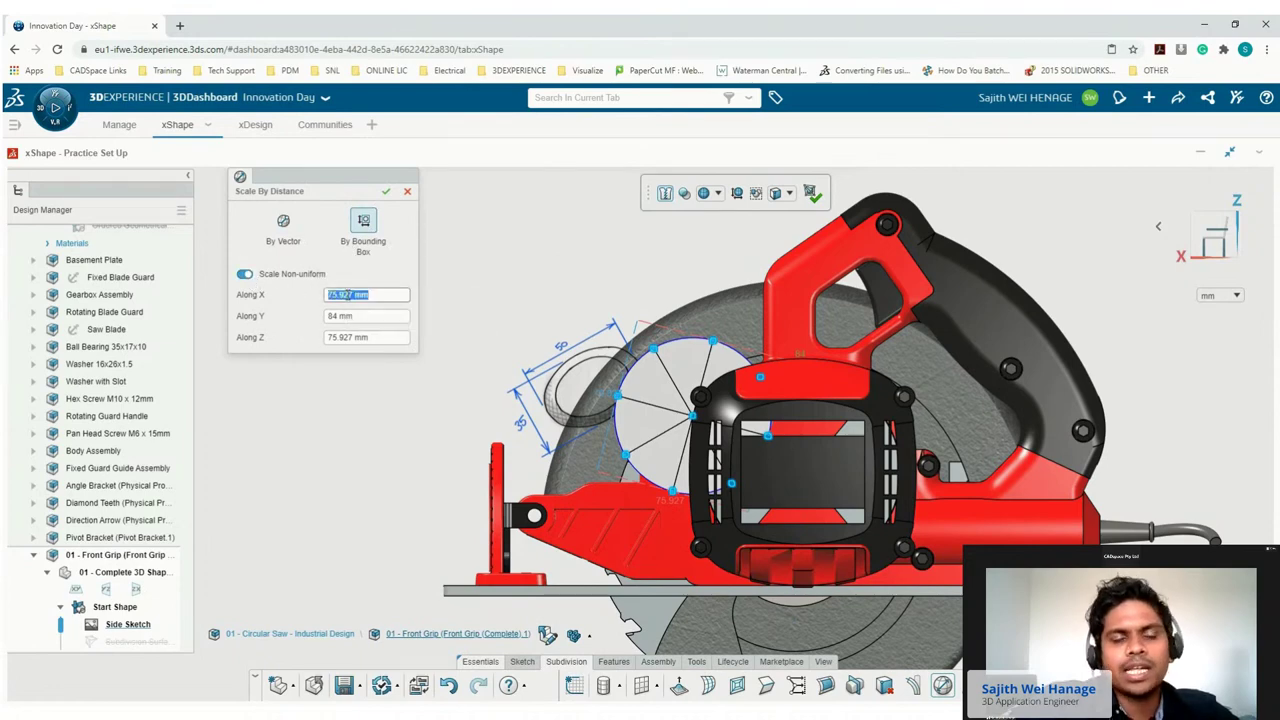
text(50)
key(Tab)
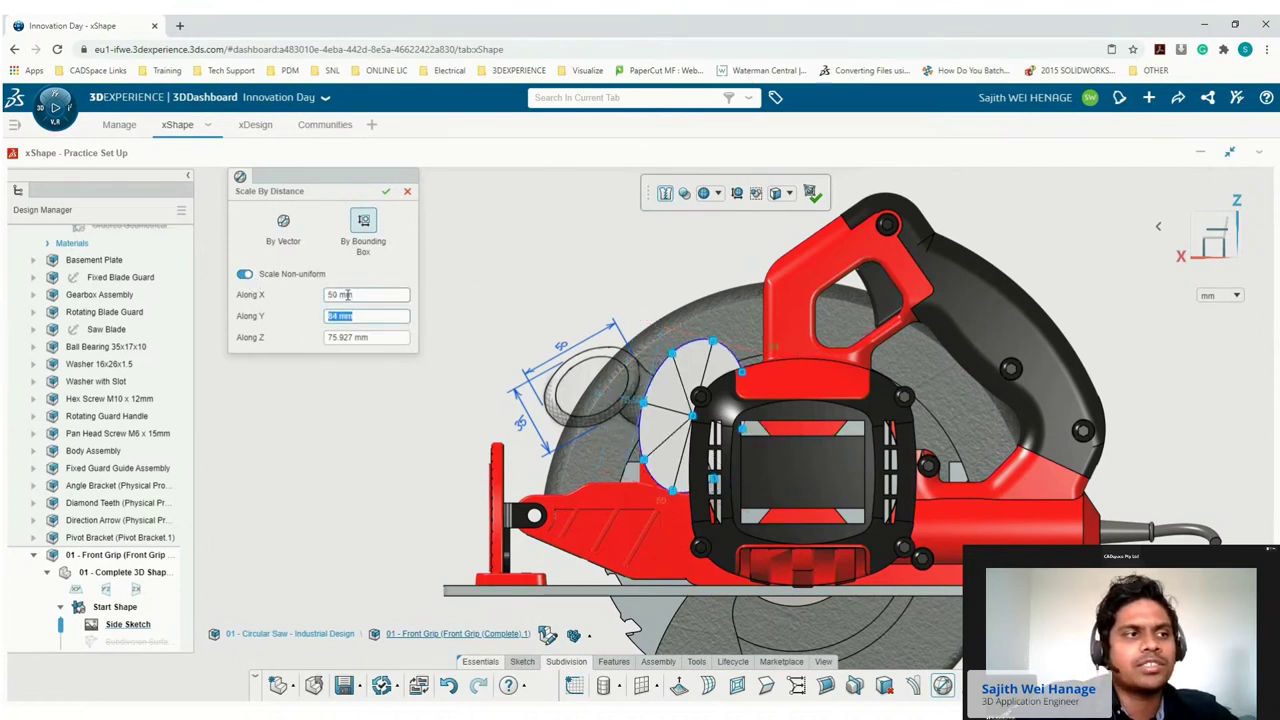
text(75)
key(Tab)
text(3)
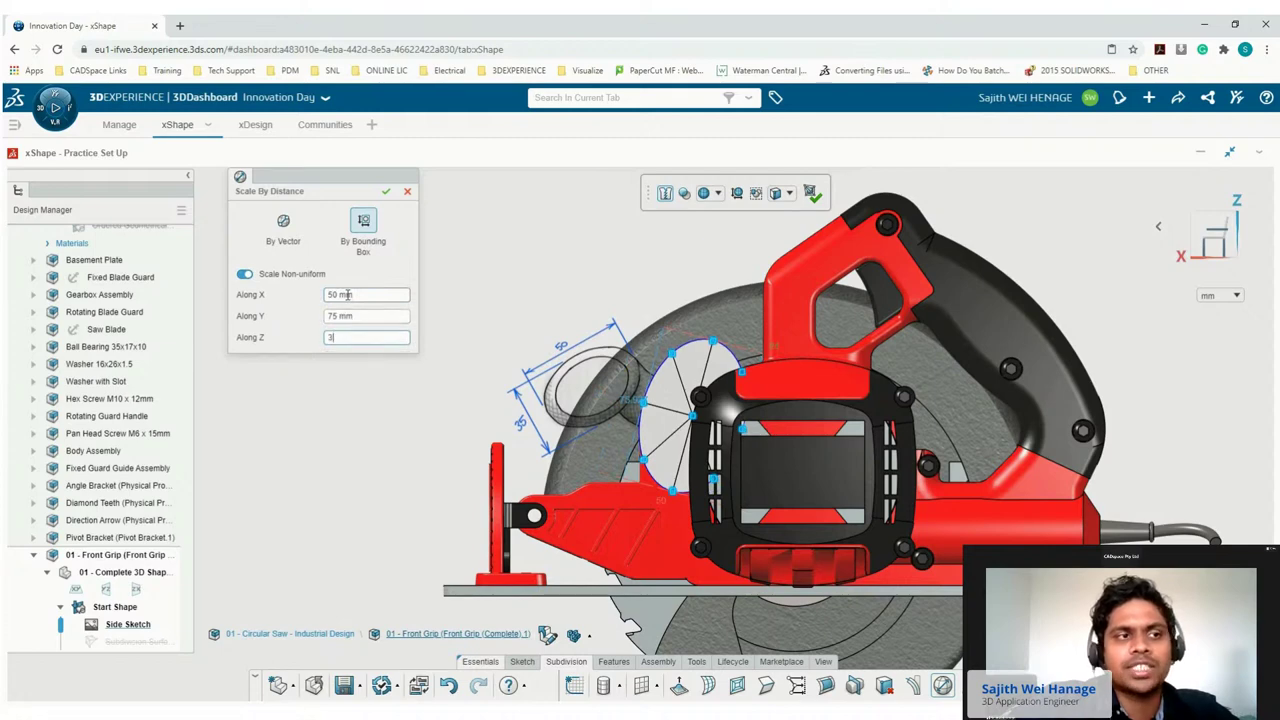
text(5)
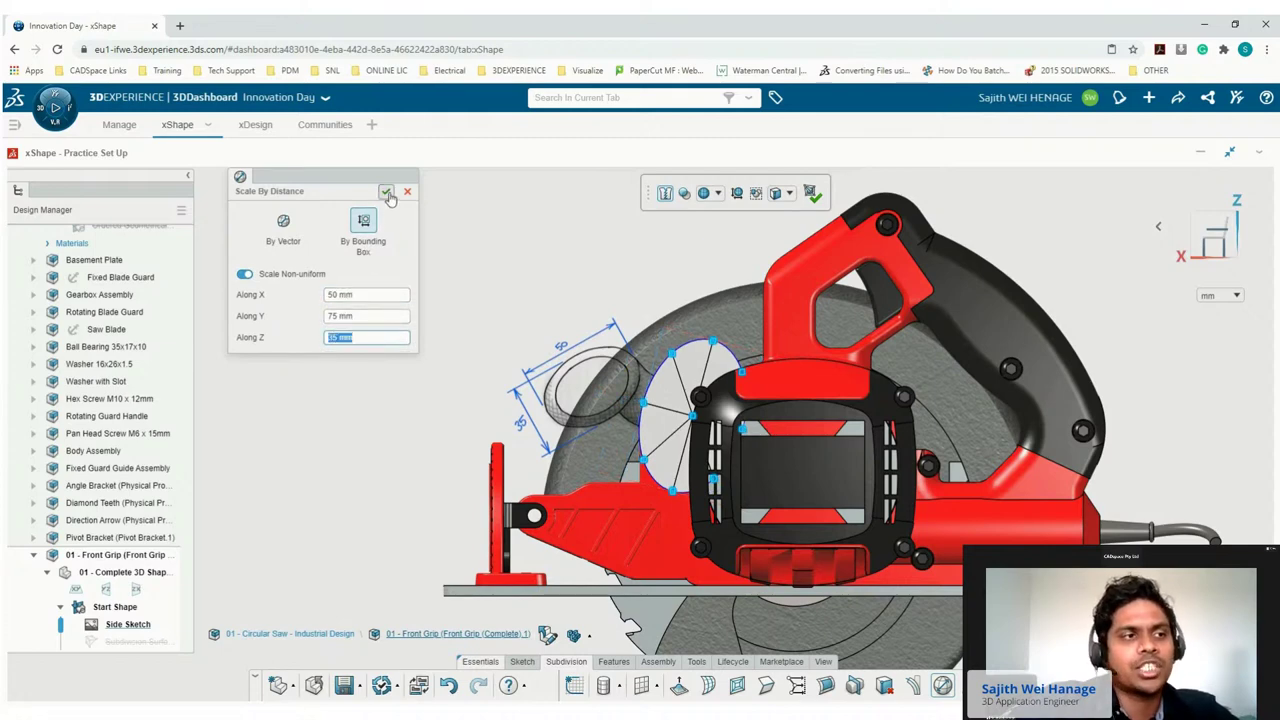
click(386, 191)
Rotate and move the cylinder's elliptical end onto the sketched 50 by 35 outline.
scroll(694, 365, up, 3)
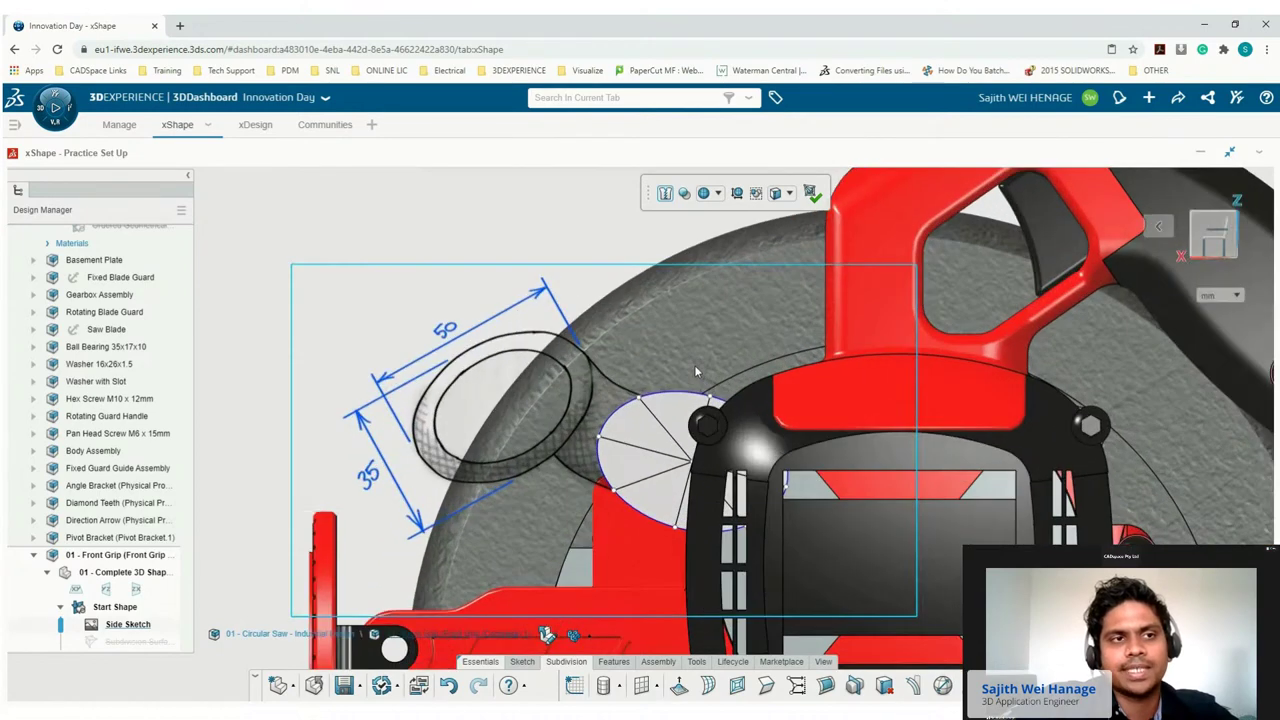
click(697, 500)
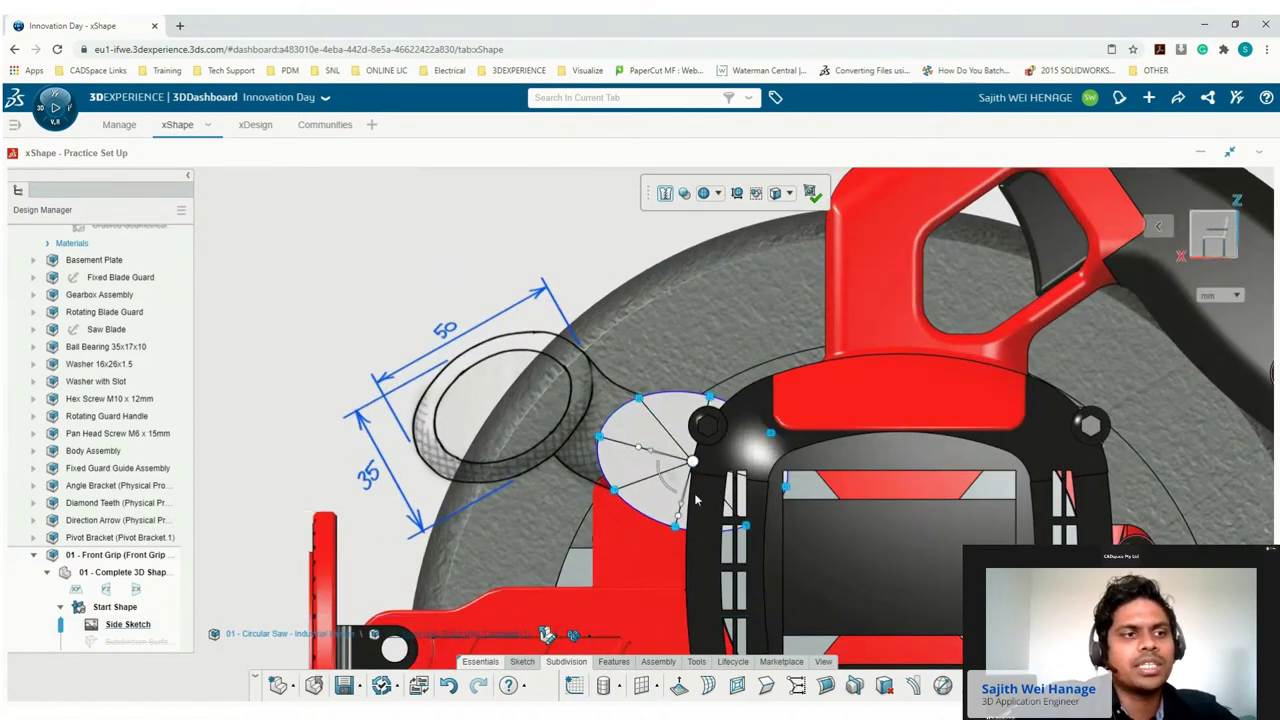
drag(662, 478, 622, 564)
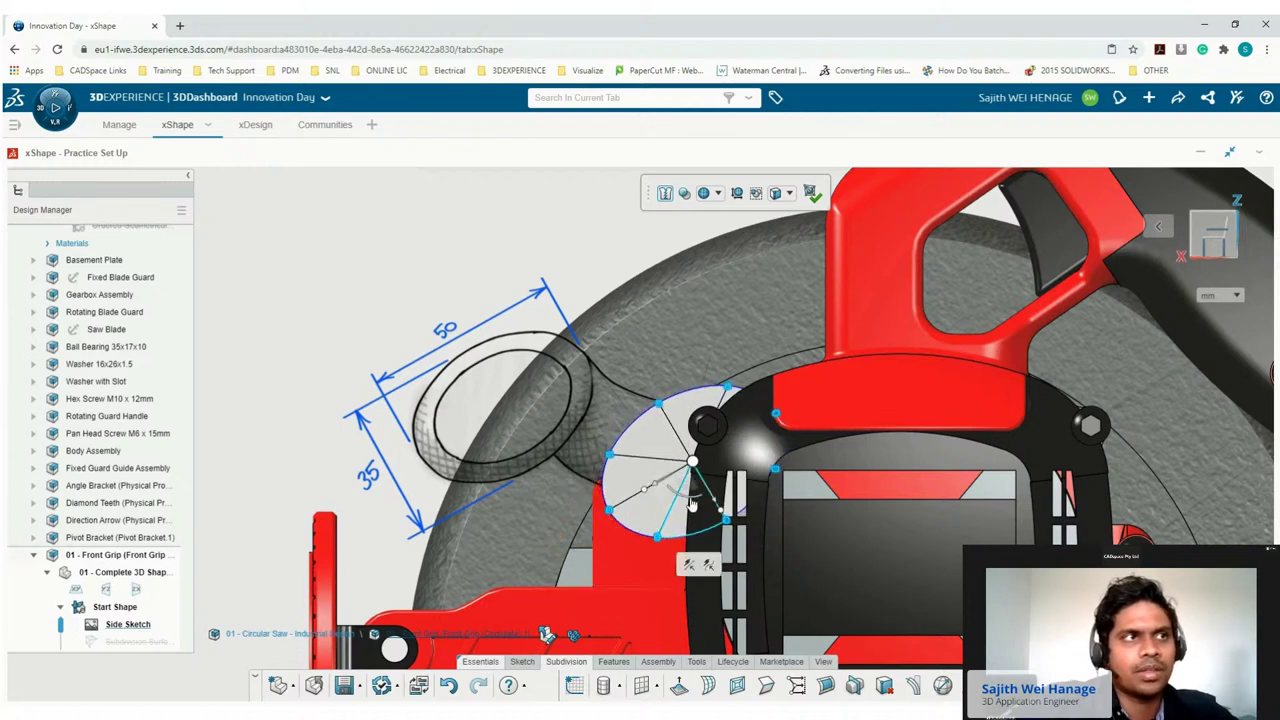
drag(690, 490, 503, 433)
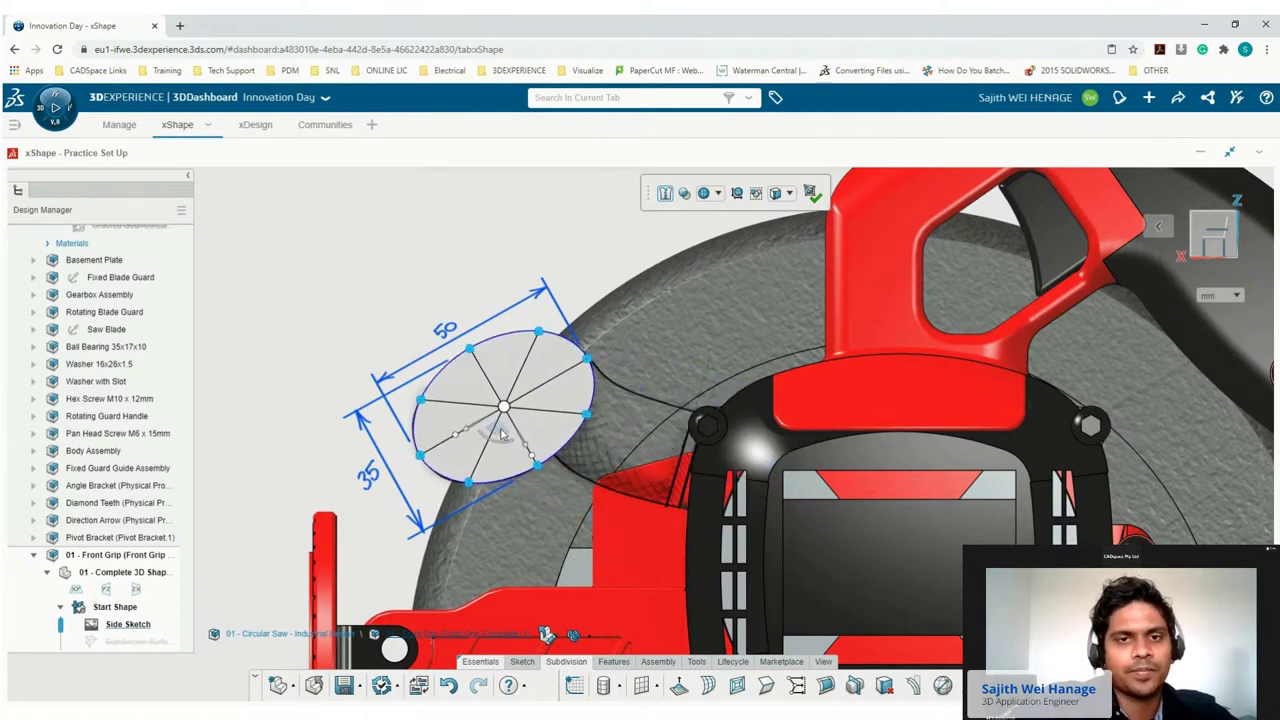
click(520, 230)
middle_drag(612, 254, 654, 277)
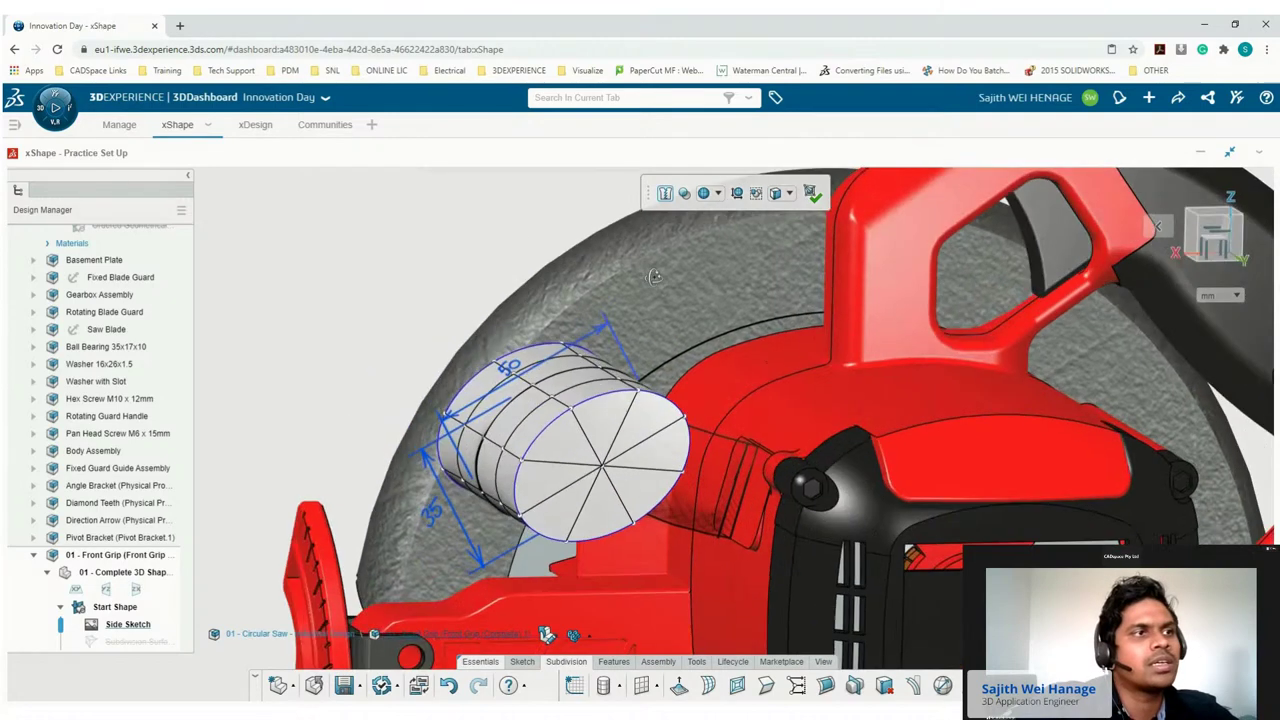
Apply Symmetry about the zx plane to the cylinder.
click(1188, 237)
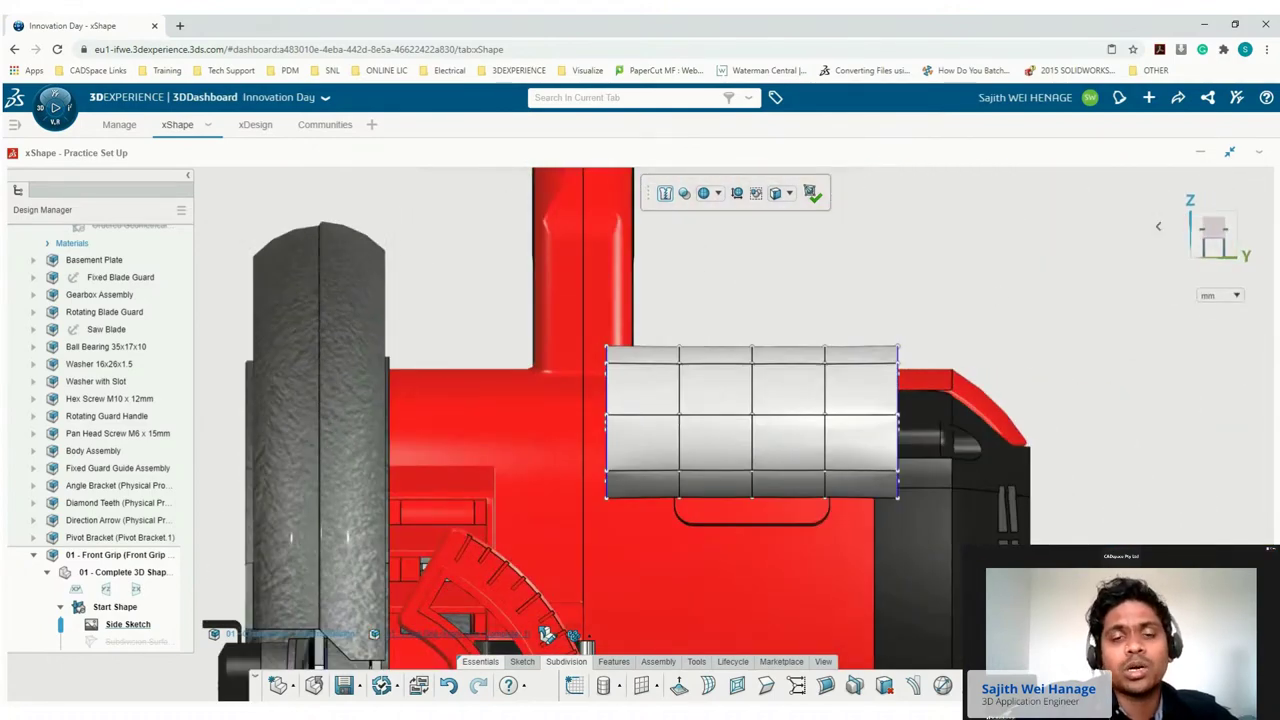
click(752, 512)
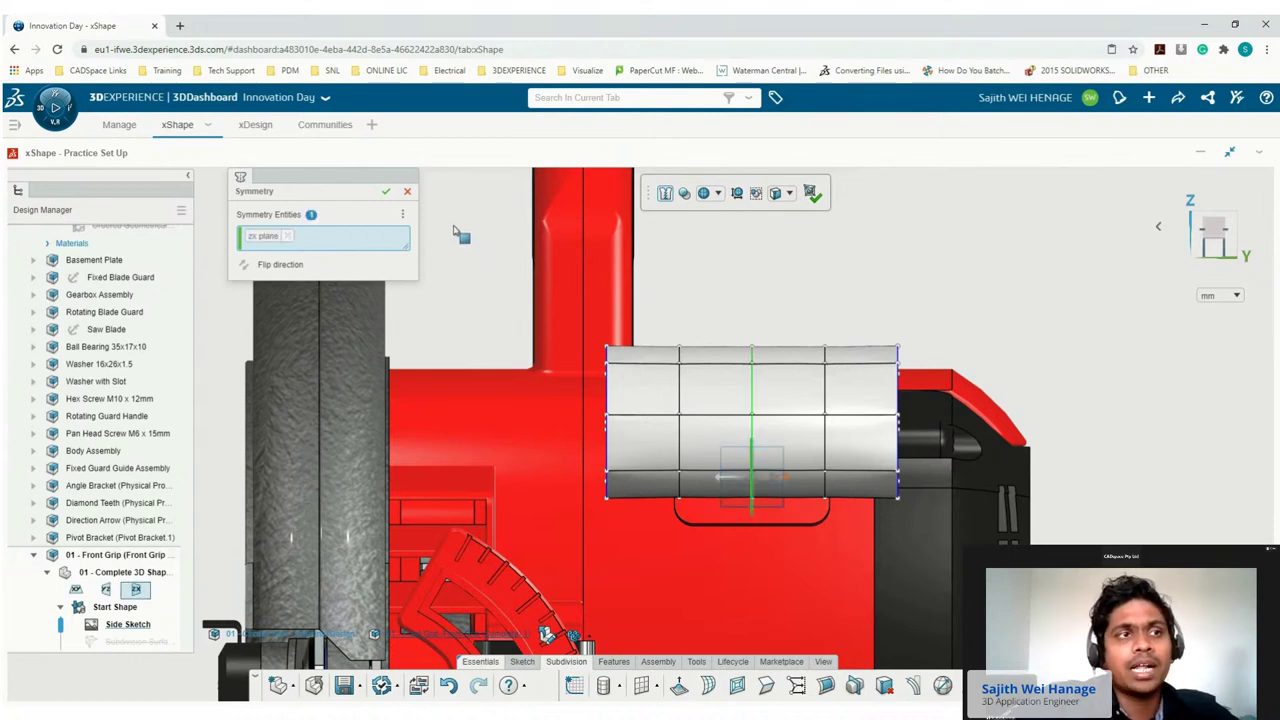
click(385, 191)
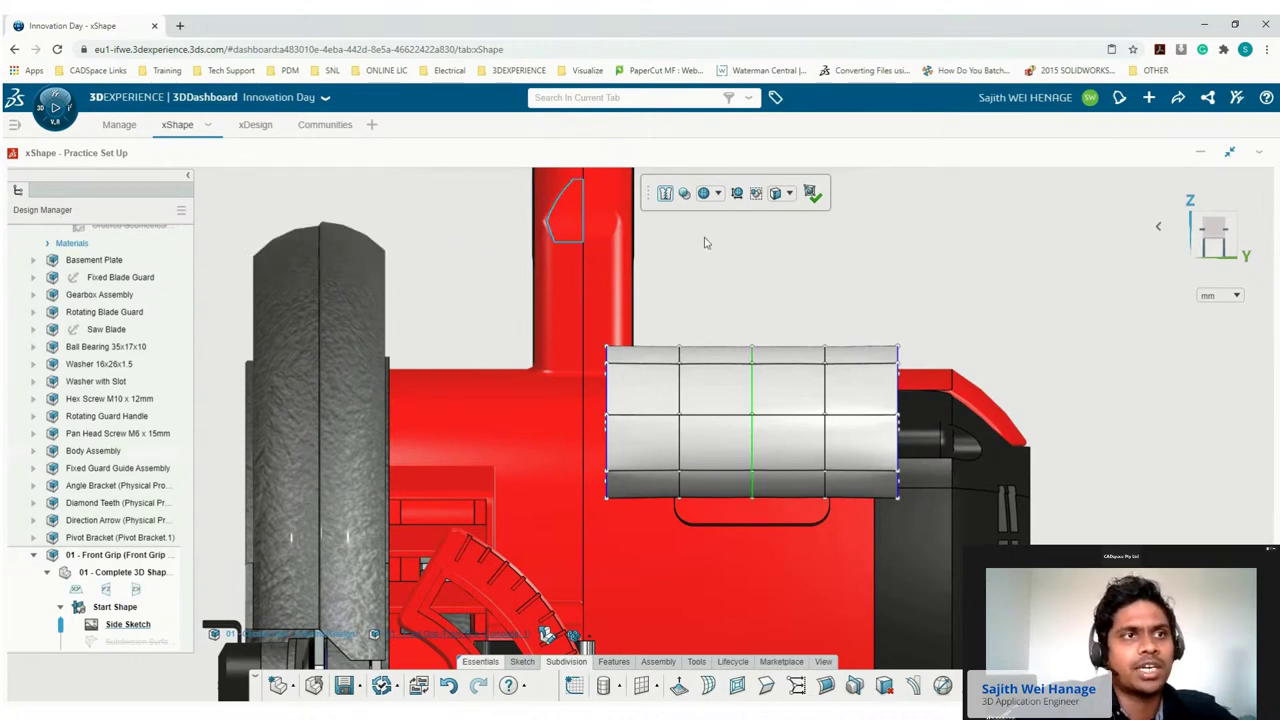
Shrink the right-end face to taper the grip into a rounded shape, then exit subdivision.
drag(876, 296, 918, 519)
middle_drag(916, 519, 856, 523)
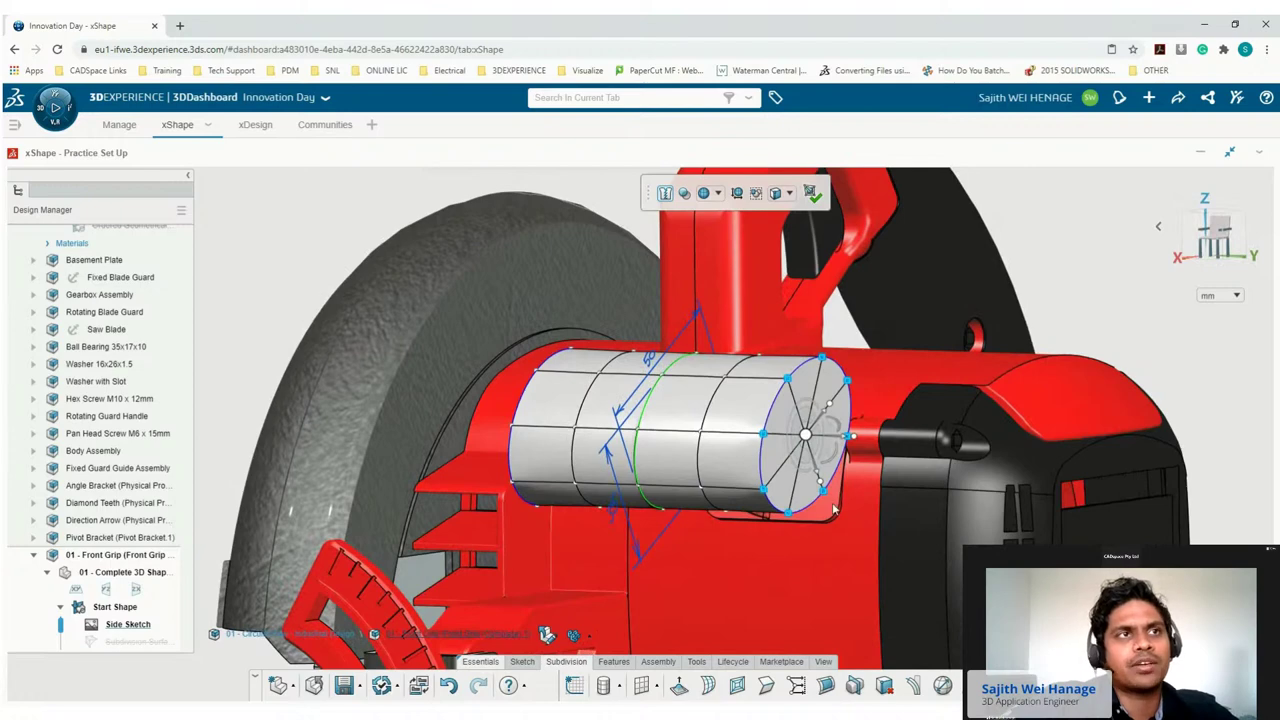
drag(826, 489, 815, 470)
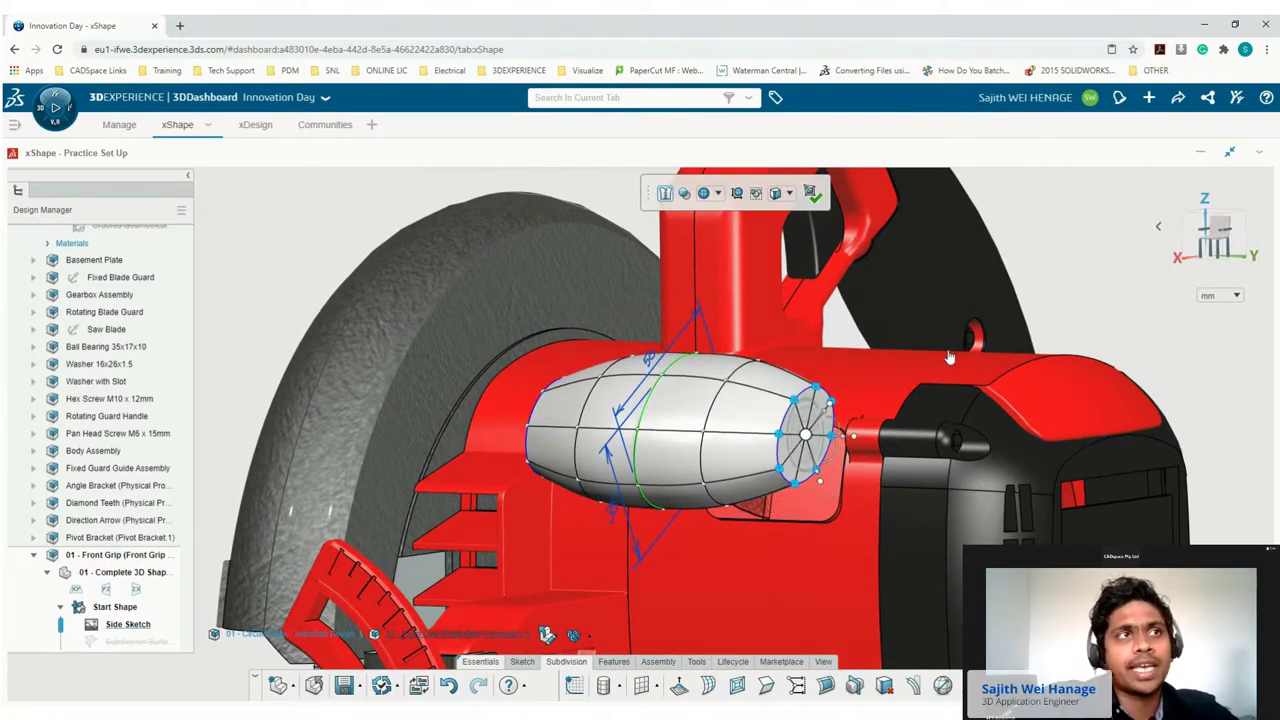
click(1052, 322)
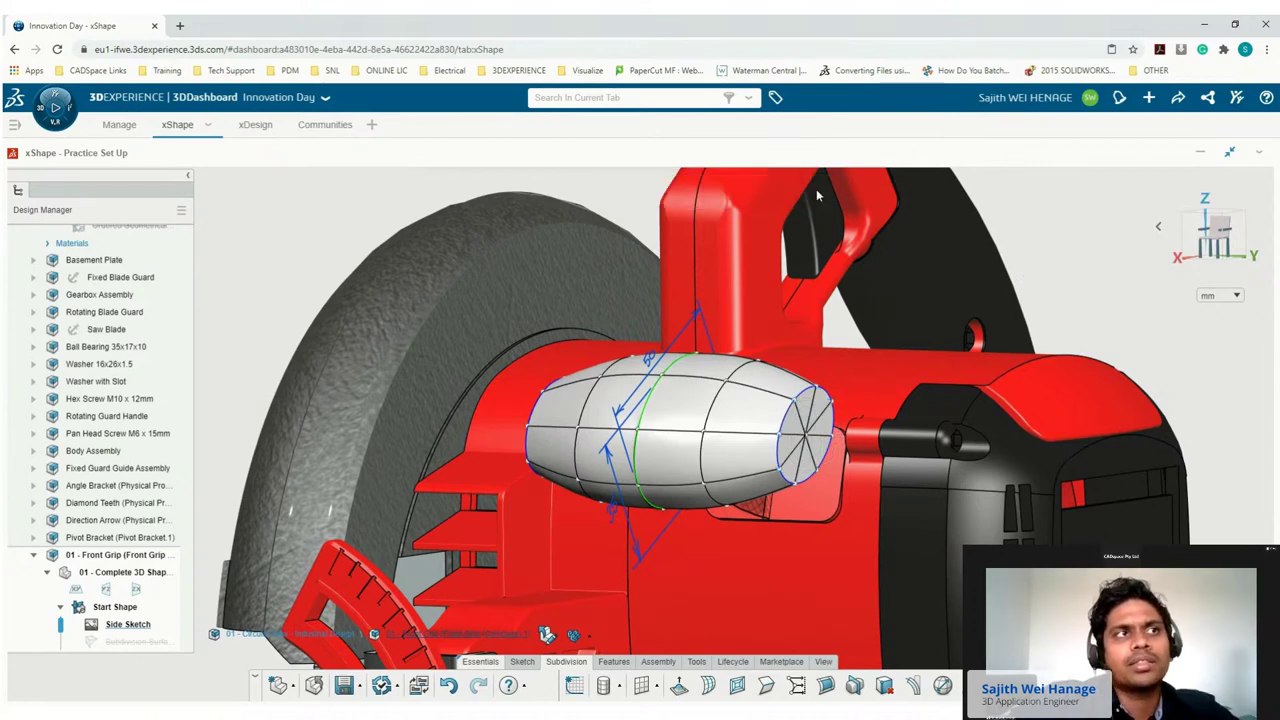
click(814, 193)
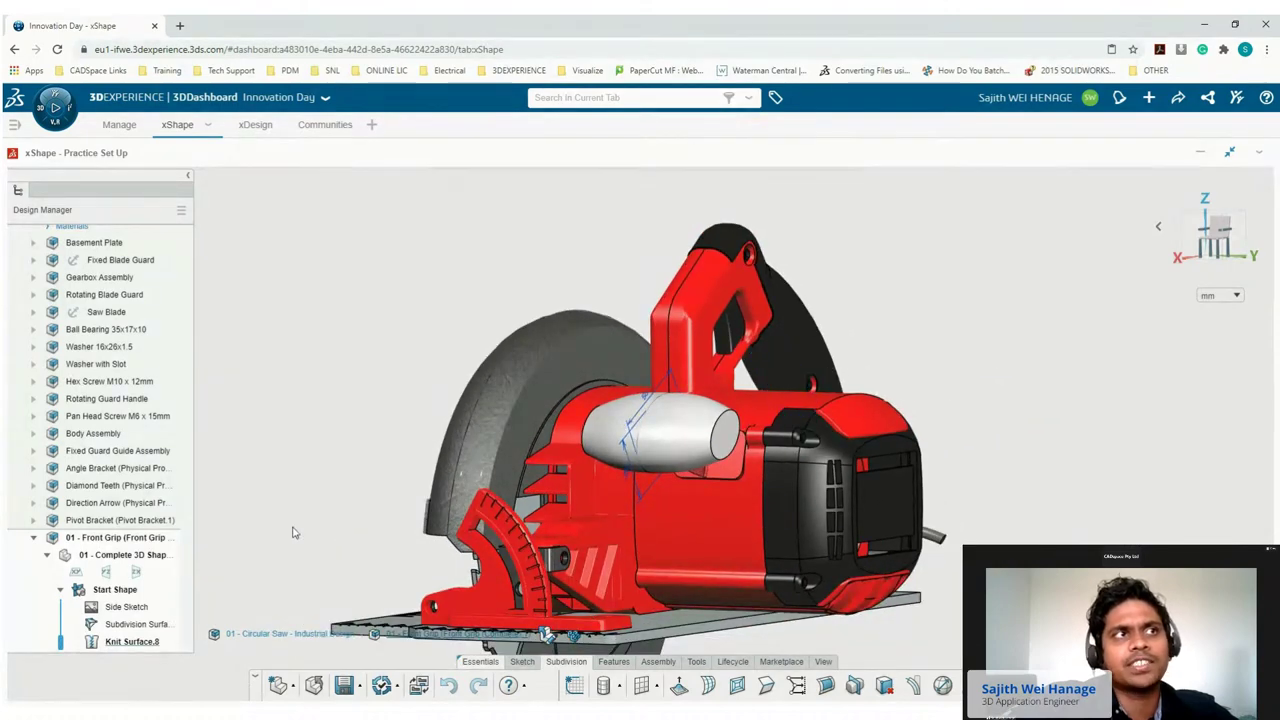
Insert a new ordered geometrical set and rename it Grip 1.
click(127, 557)
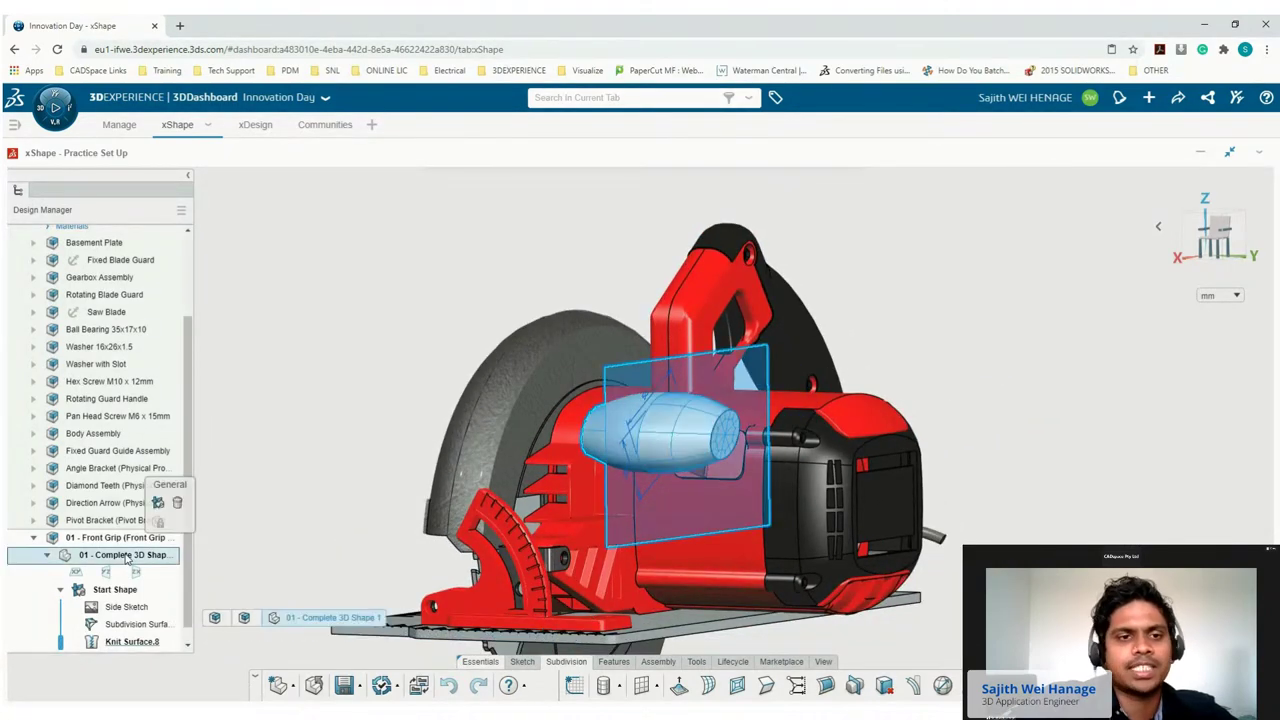
click(157, 502)
scroll(158, 512, down, 1)
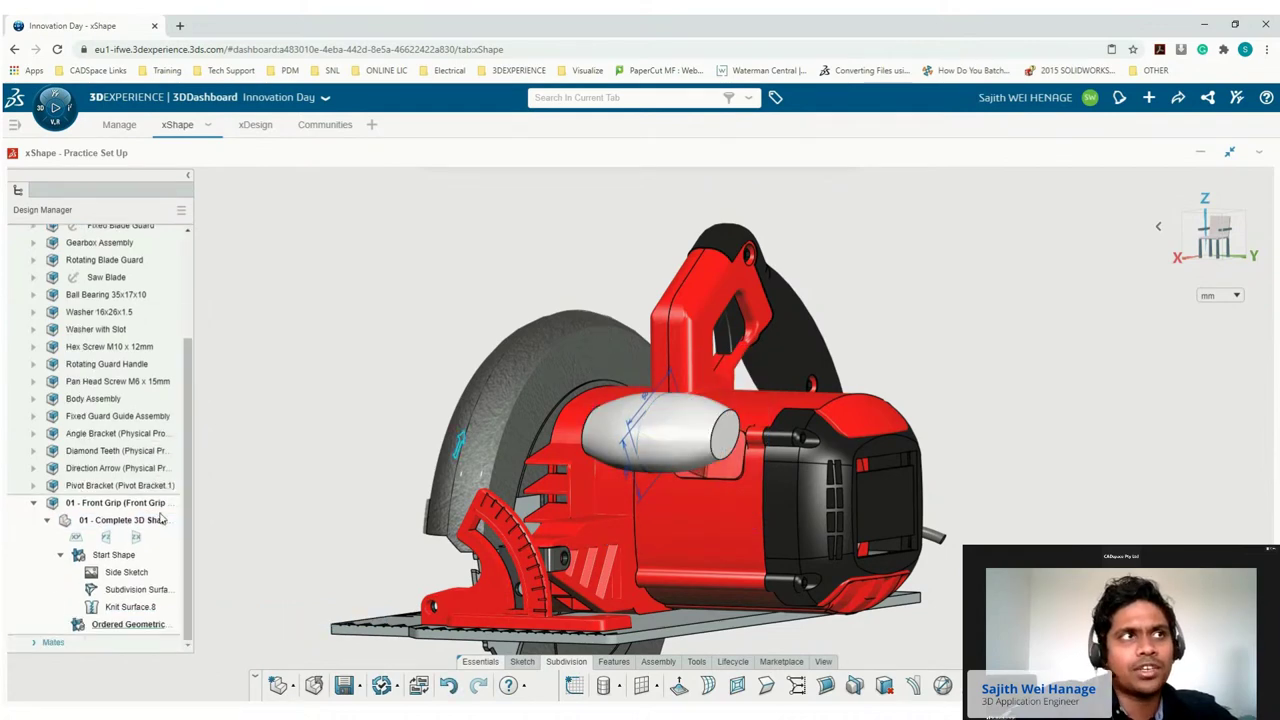
click(123, 626)
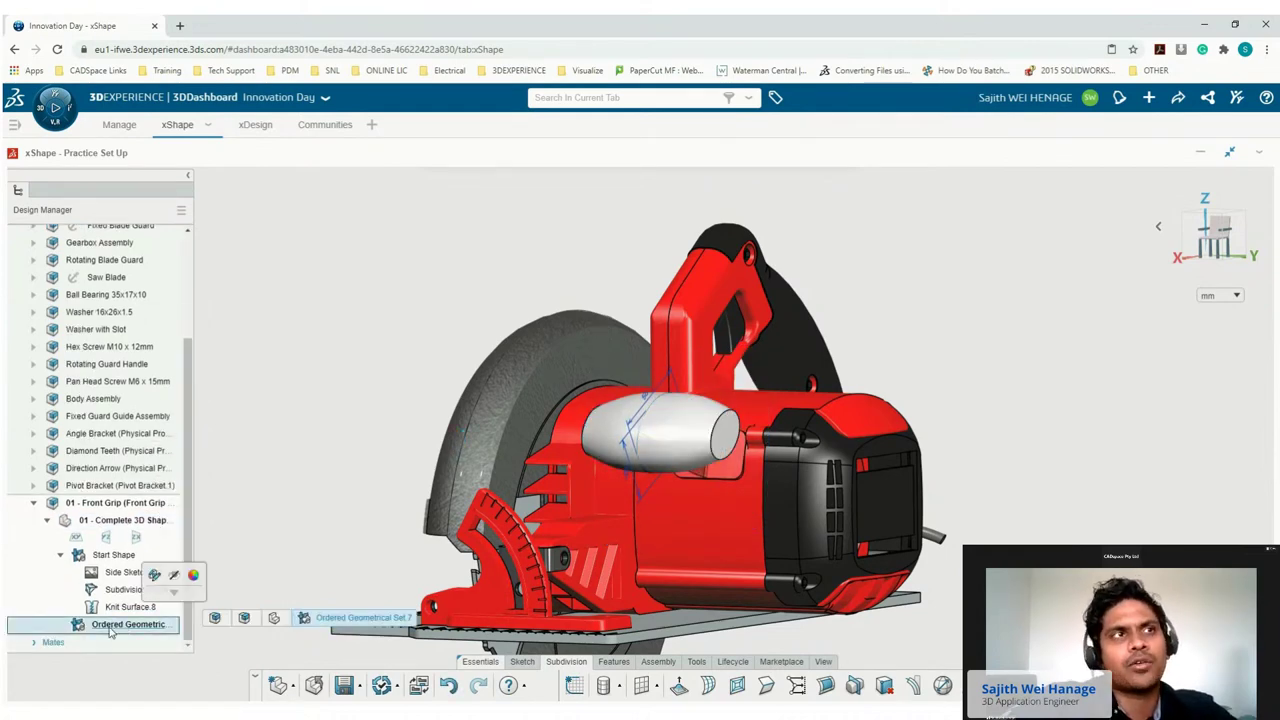
click(112, 628)
text(Gri)
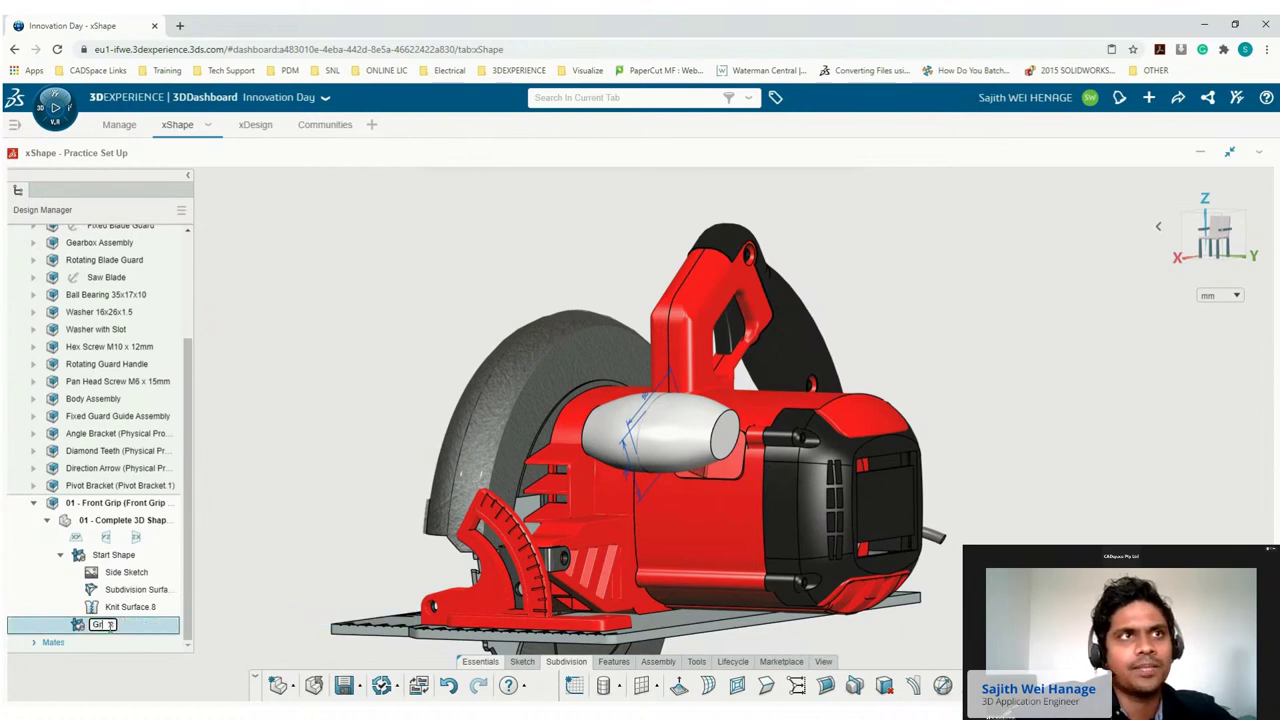
text(p 1)
key(Return)
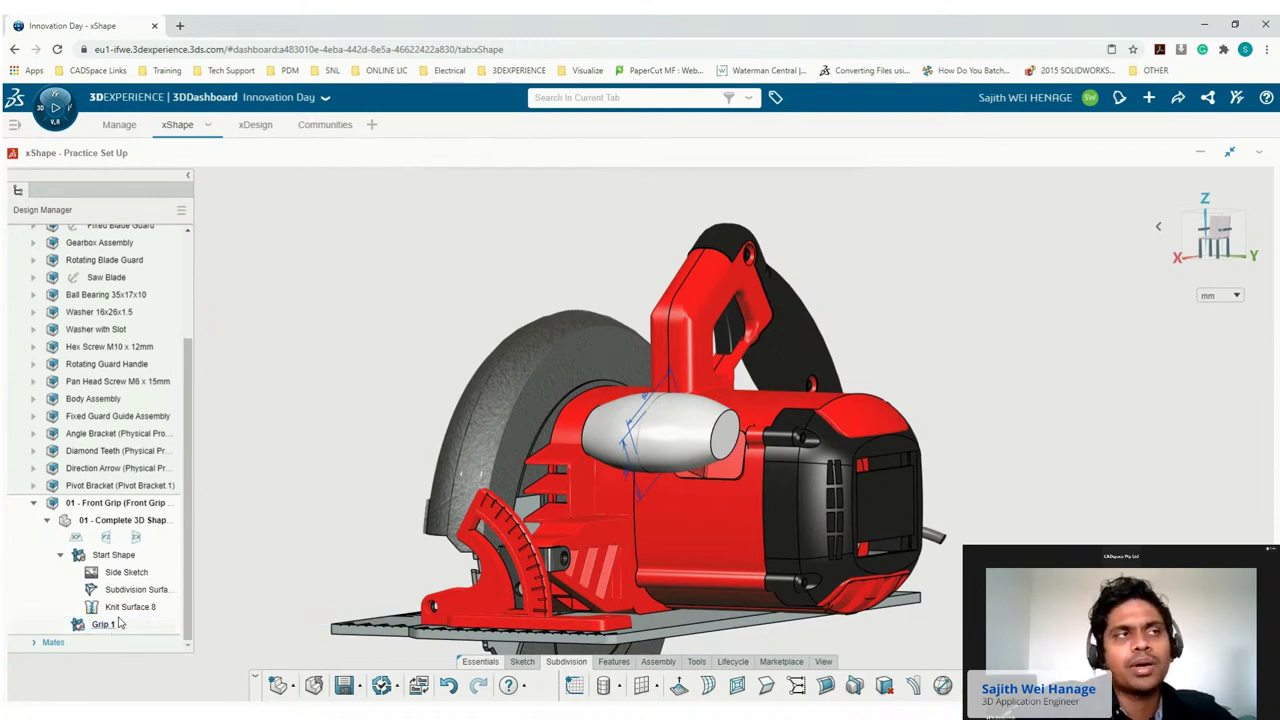
Paste a copy of the subdivision surface into Grip 1 and hide Start Shape.
click(133, 591)
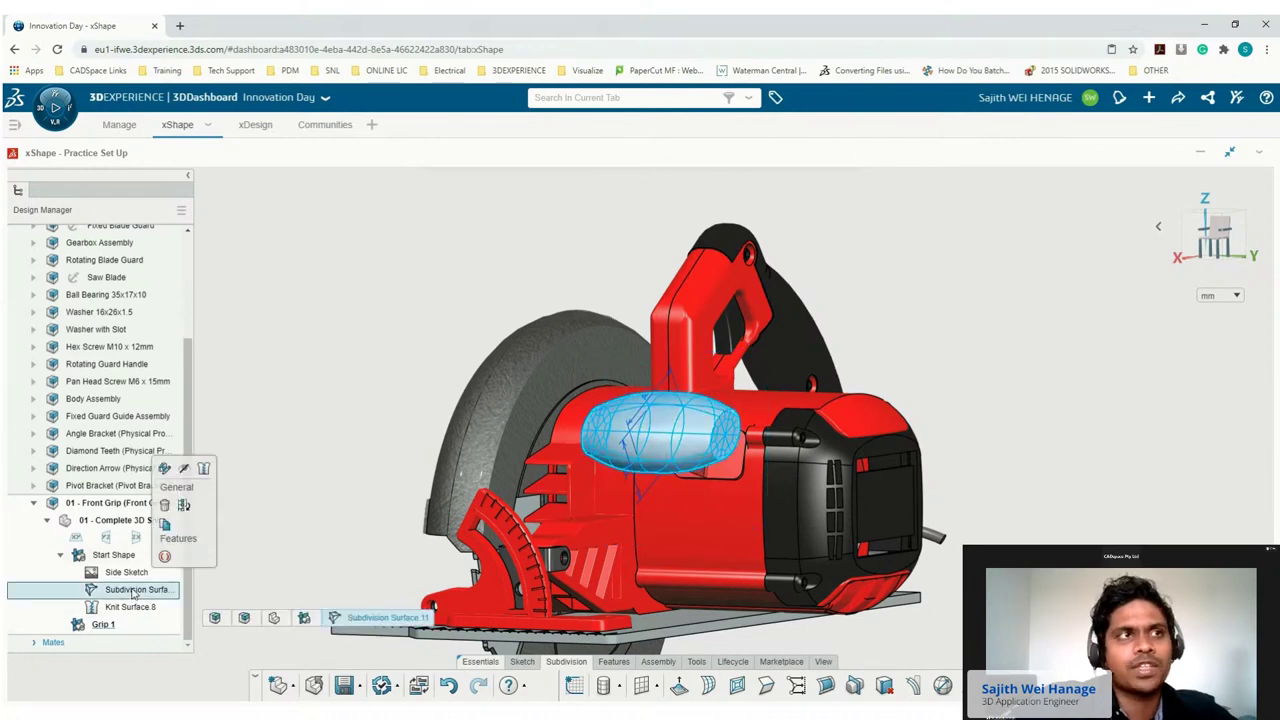
click(165, 533)
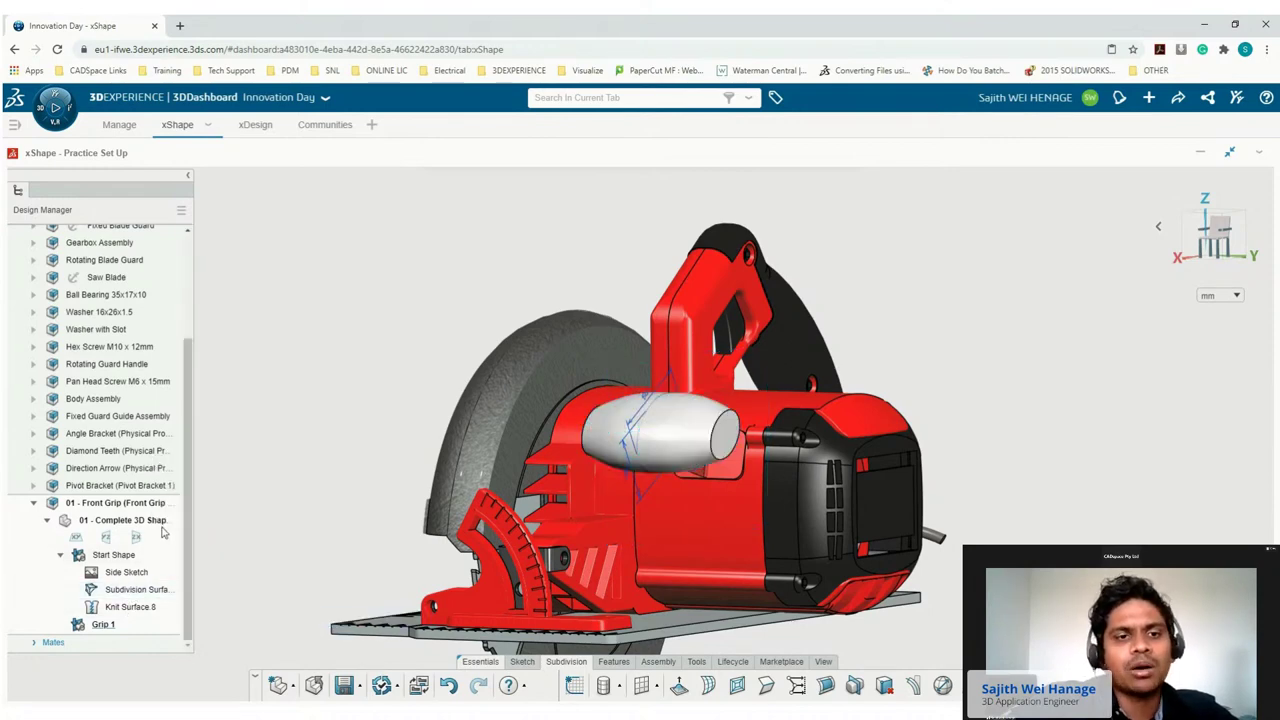
click(101, 625)
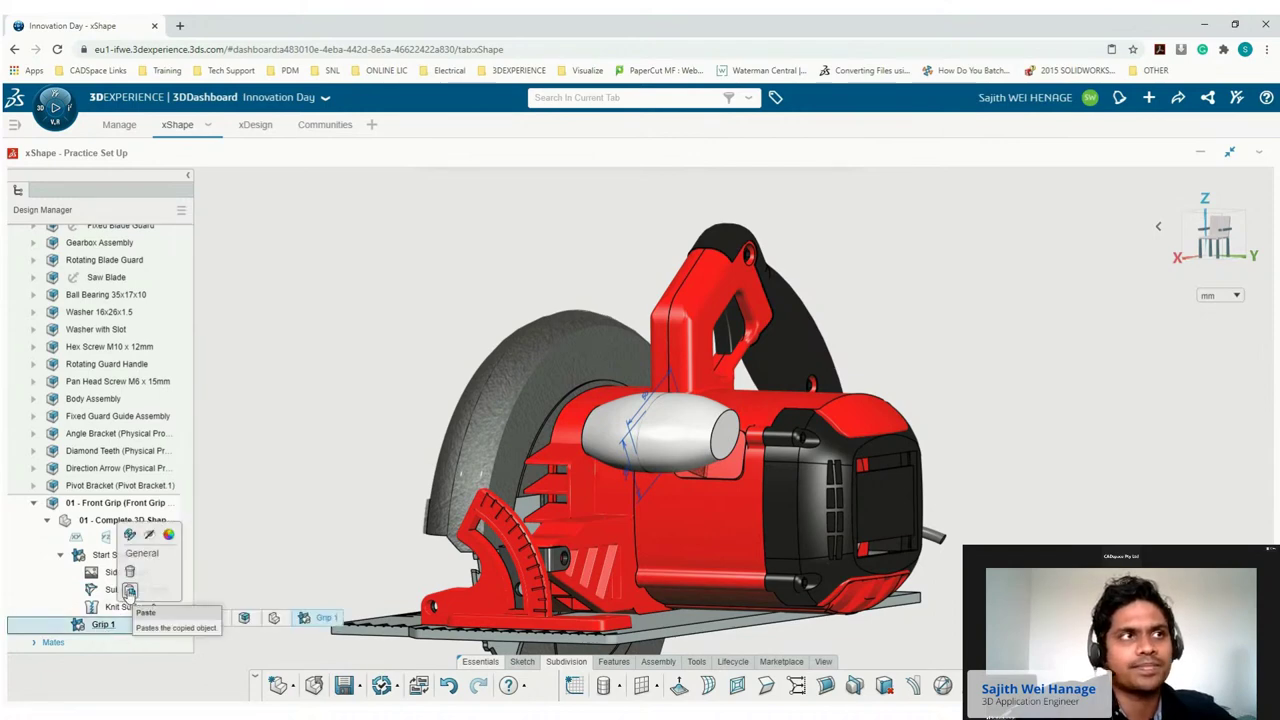
click(130, 591)
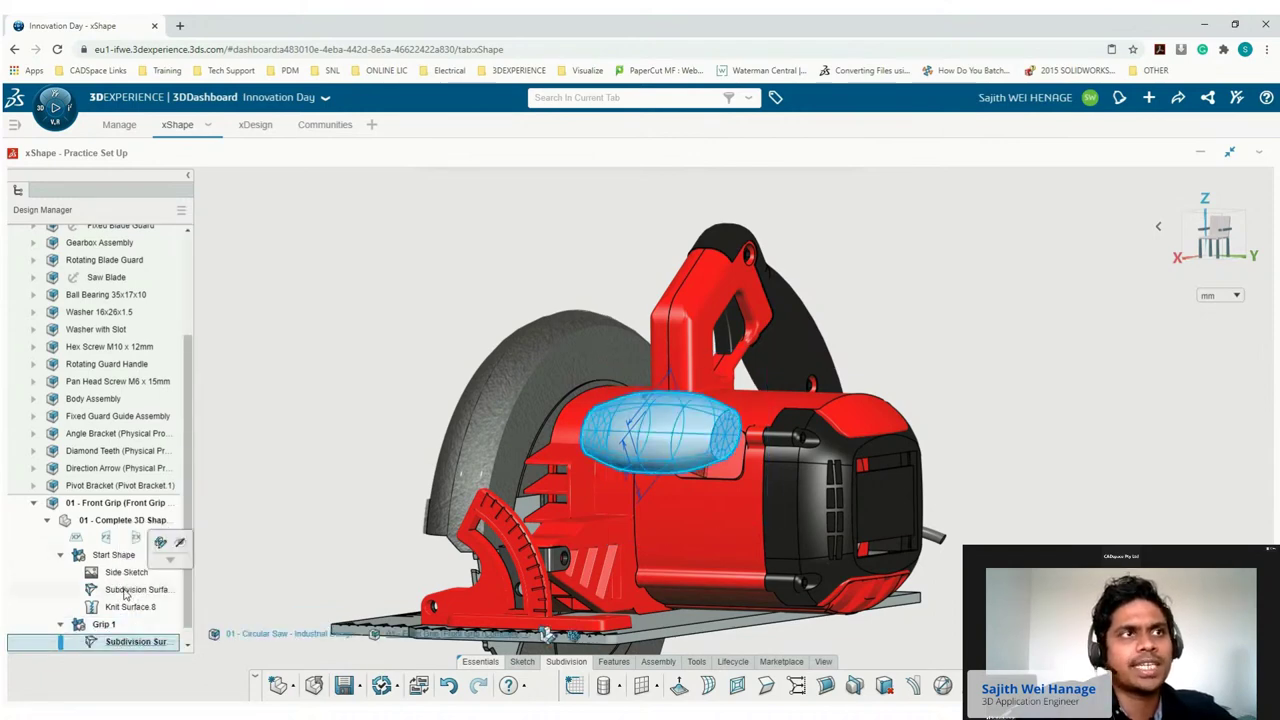
click(113, 555)
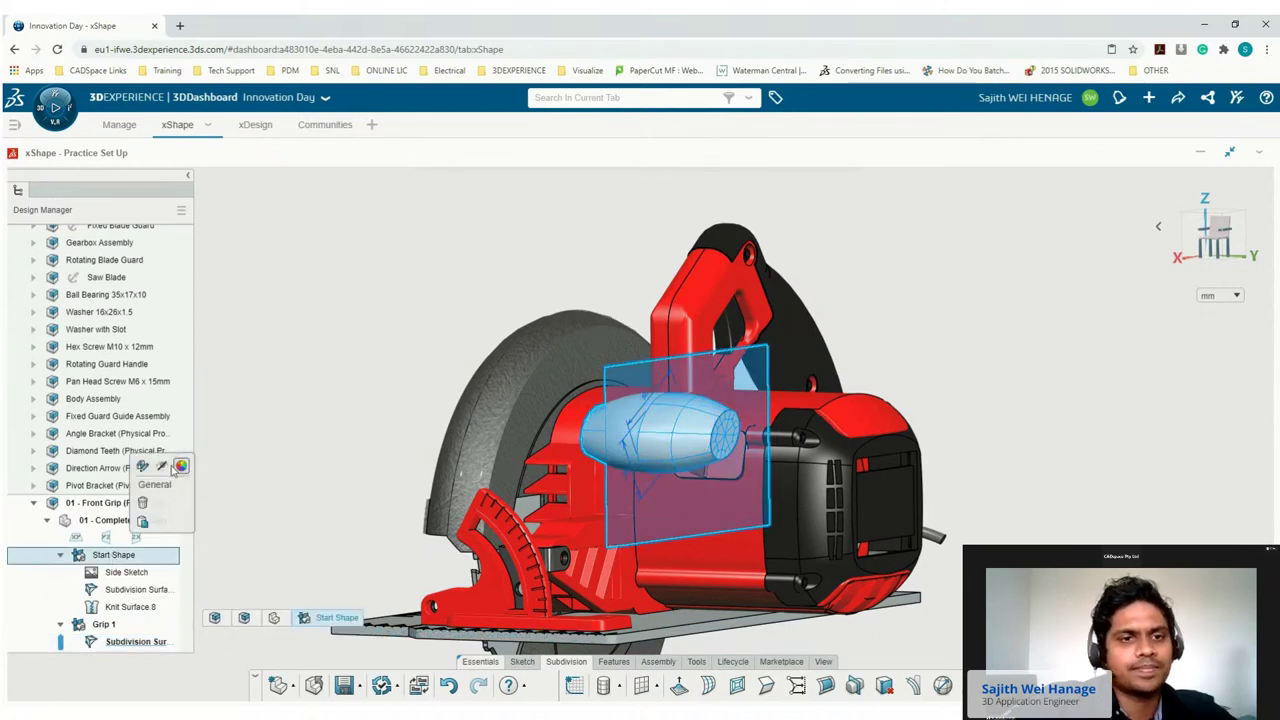
click(162, 468)
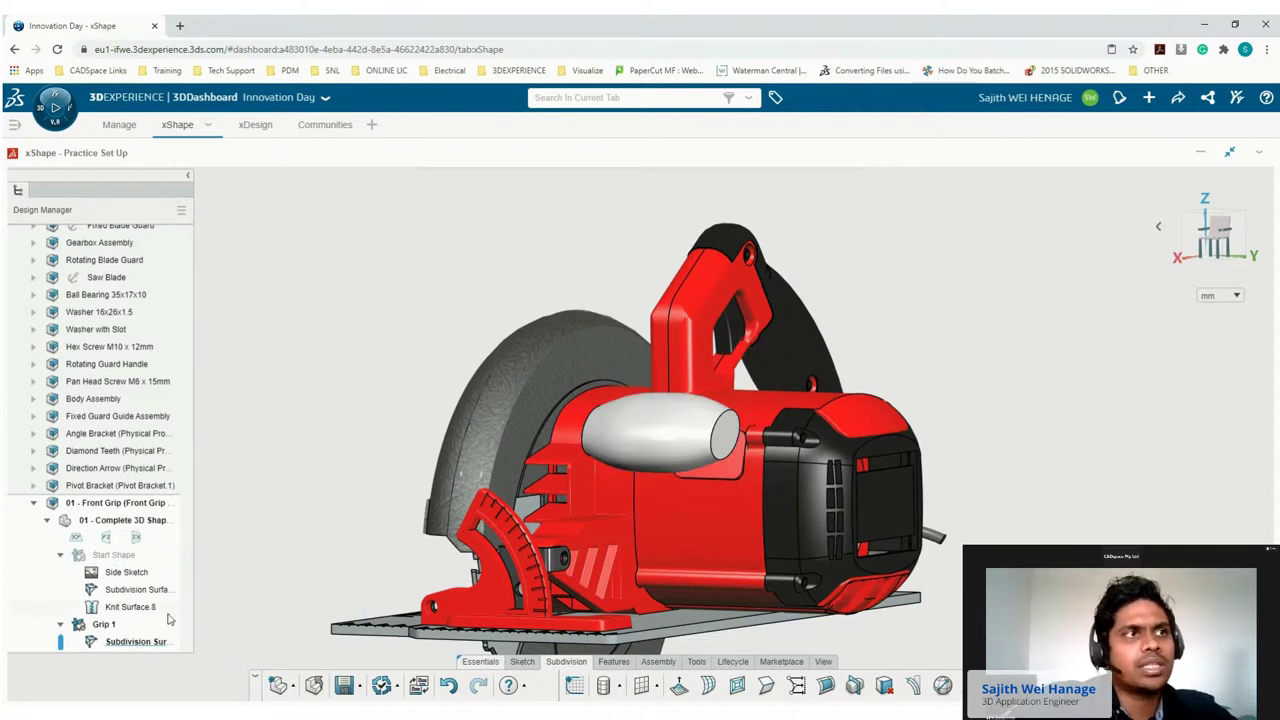
Lower the pasted grip's right-end cage vertices by 7.029 mm in side view.
double_click(133, 643)
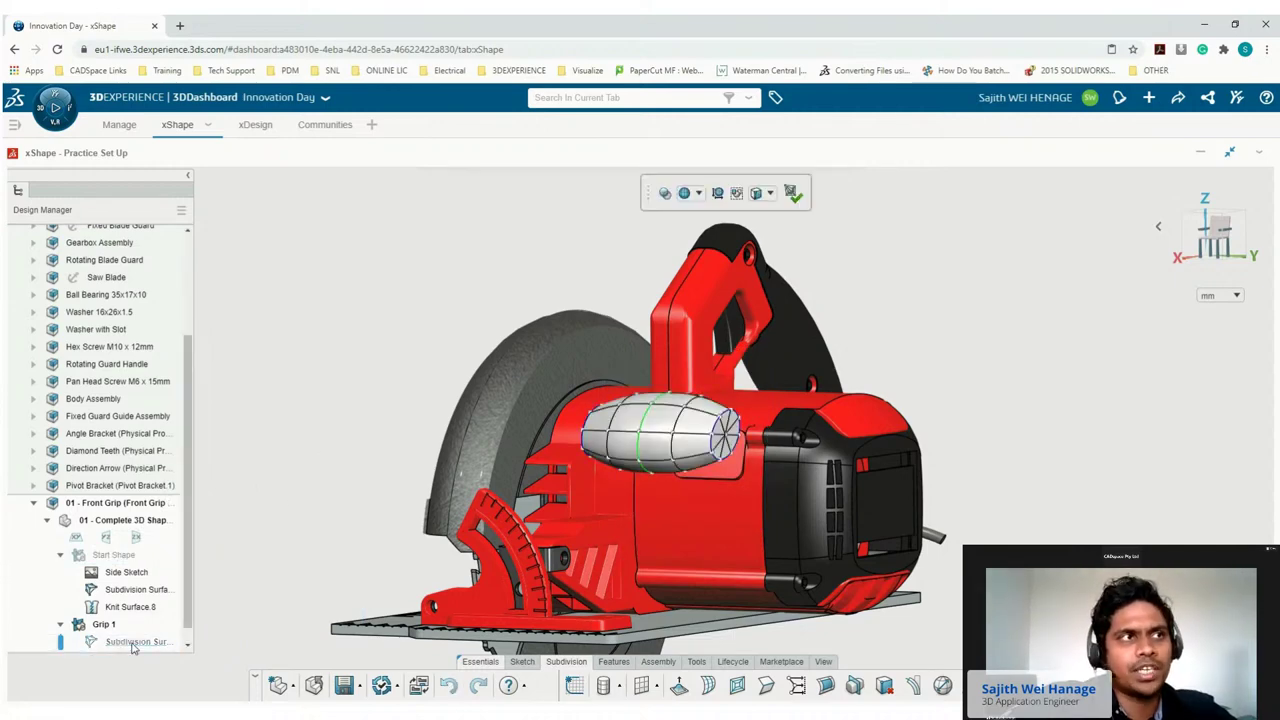
scroll(658, 405, up, 3)
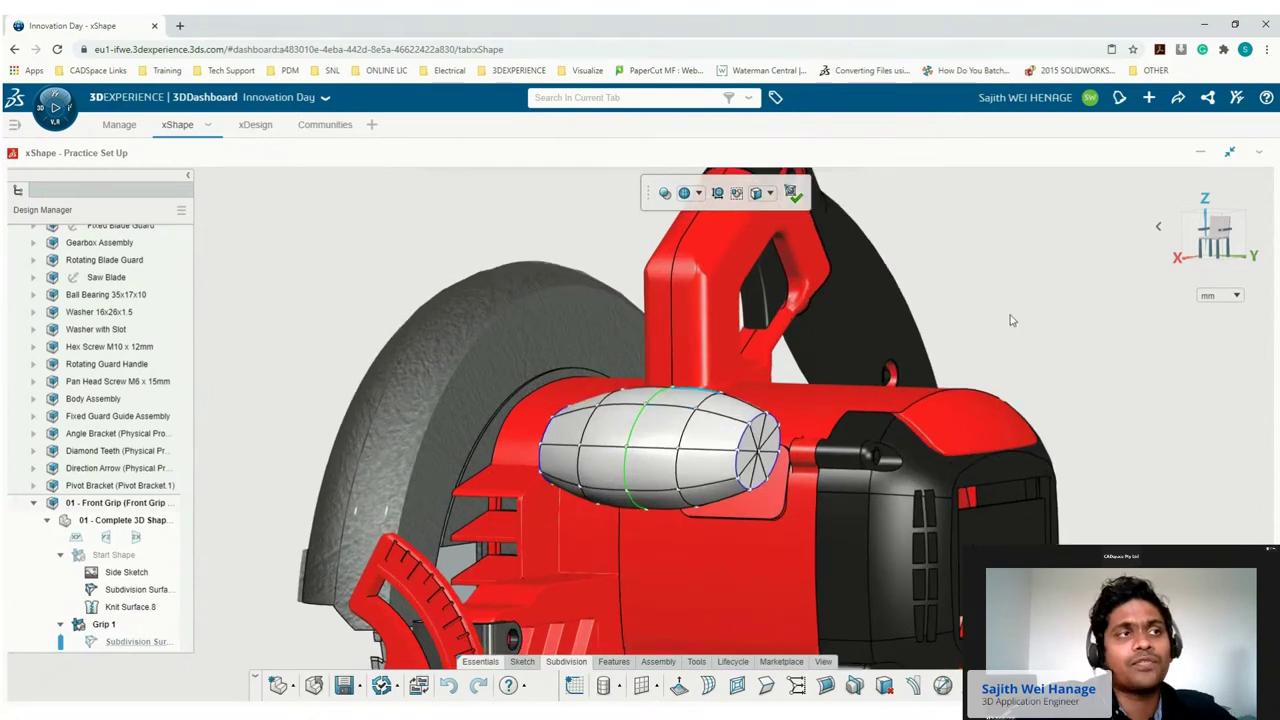
click(1184, 240)
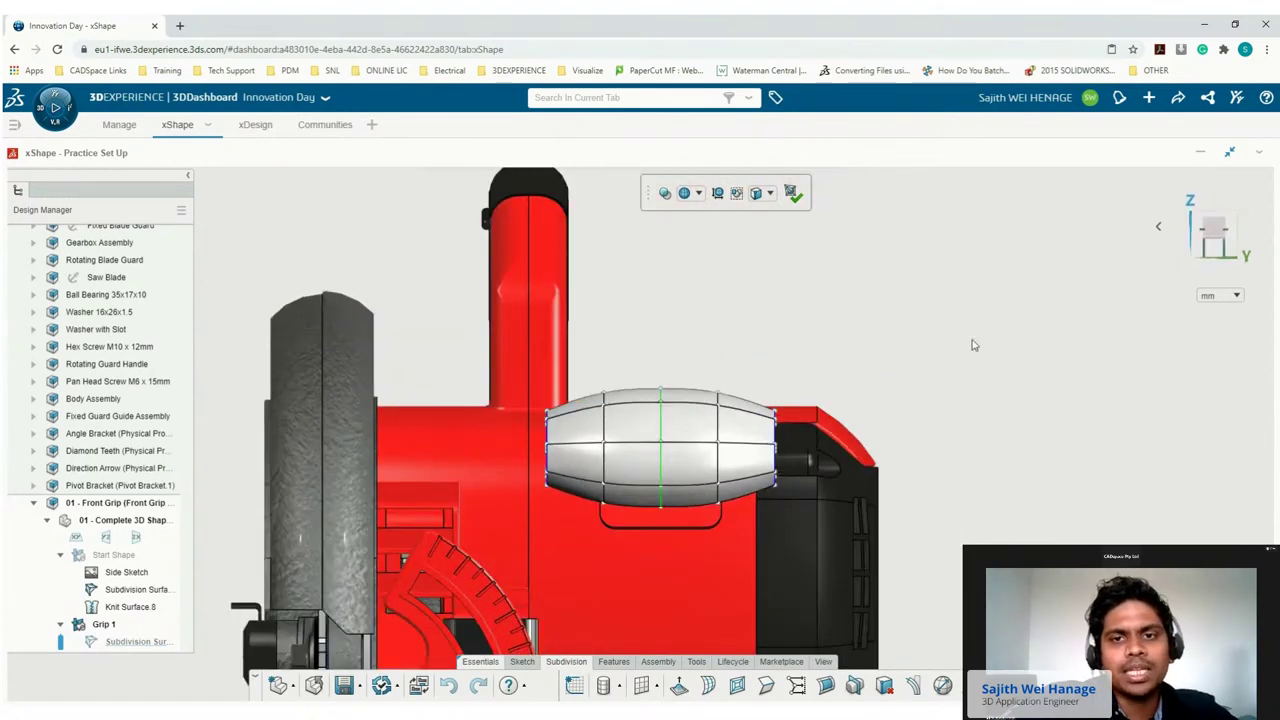
scroll(815, 428, up, 2)
drag(712, 369, 760, 493)
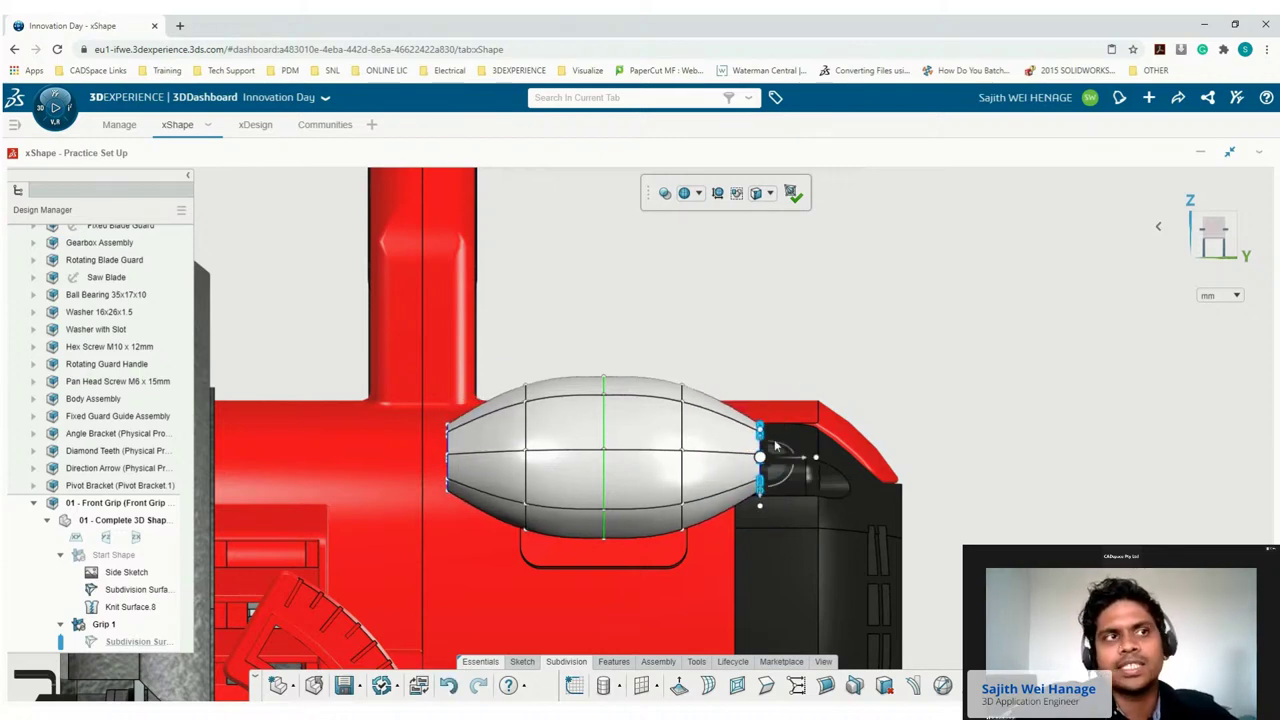
drag(762, 503, 773, 526)
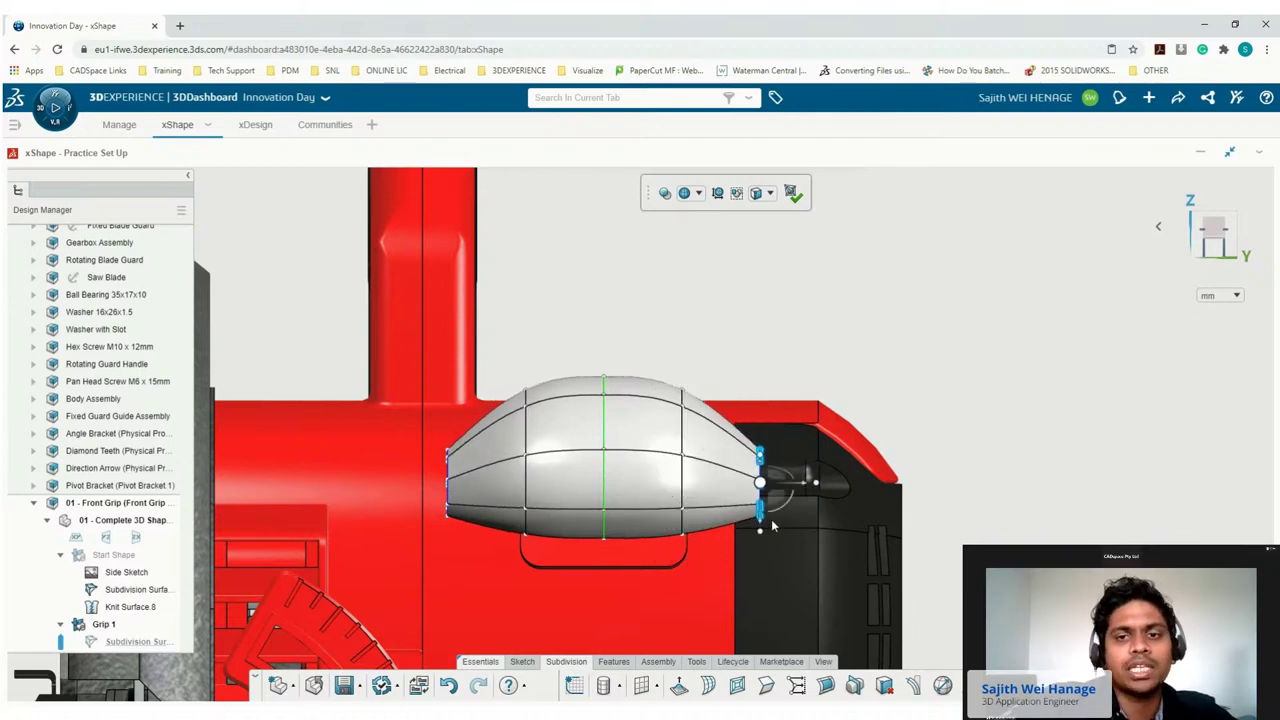
click(906, 364)
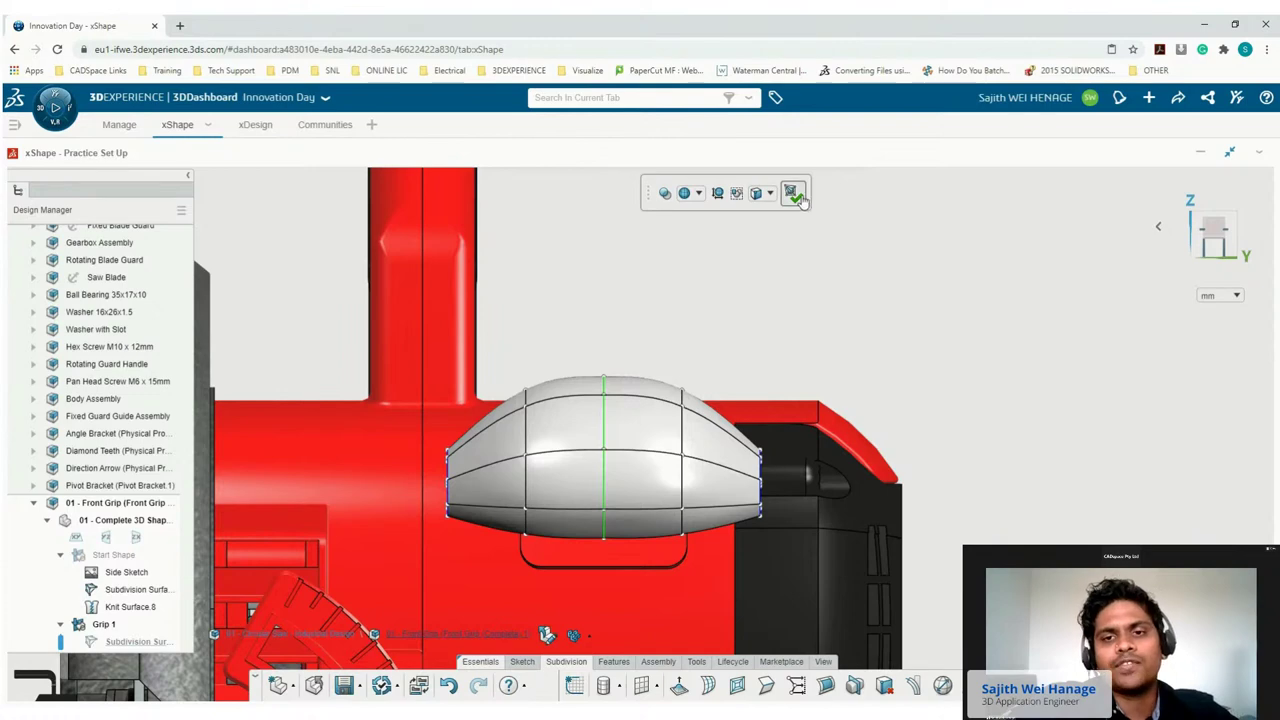
Close the grip surface edit, return to isometric view, save, and open the Share menu.
click(1158, 226)
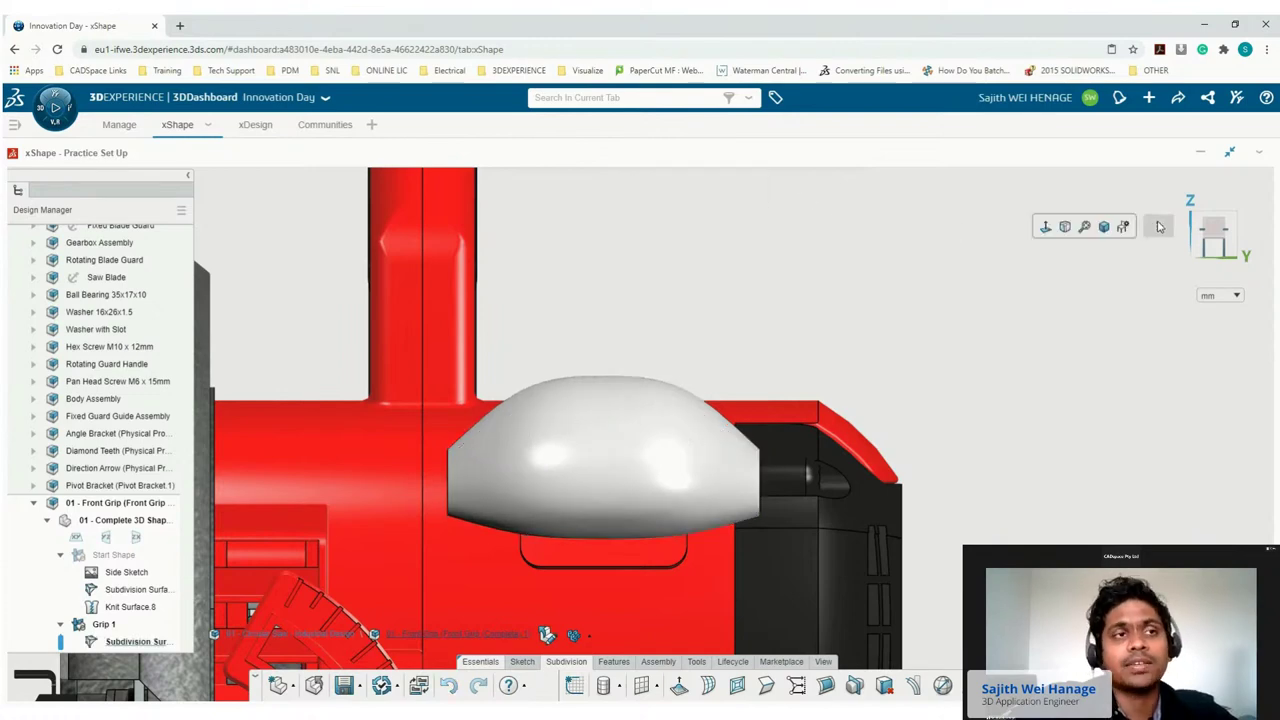
click(1103, 227)
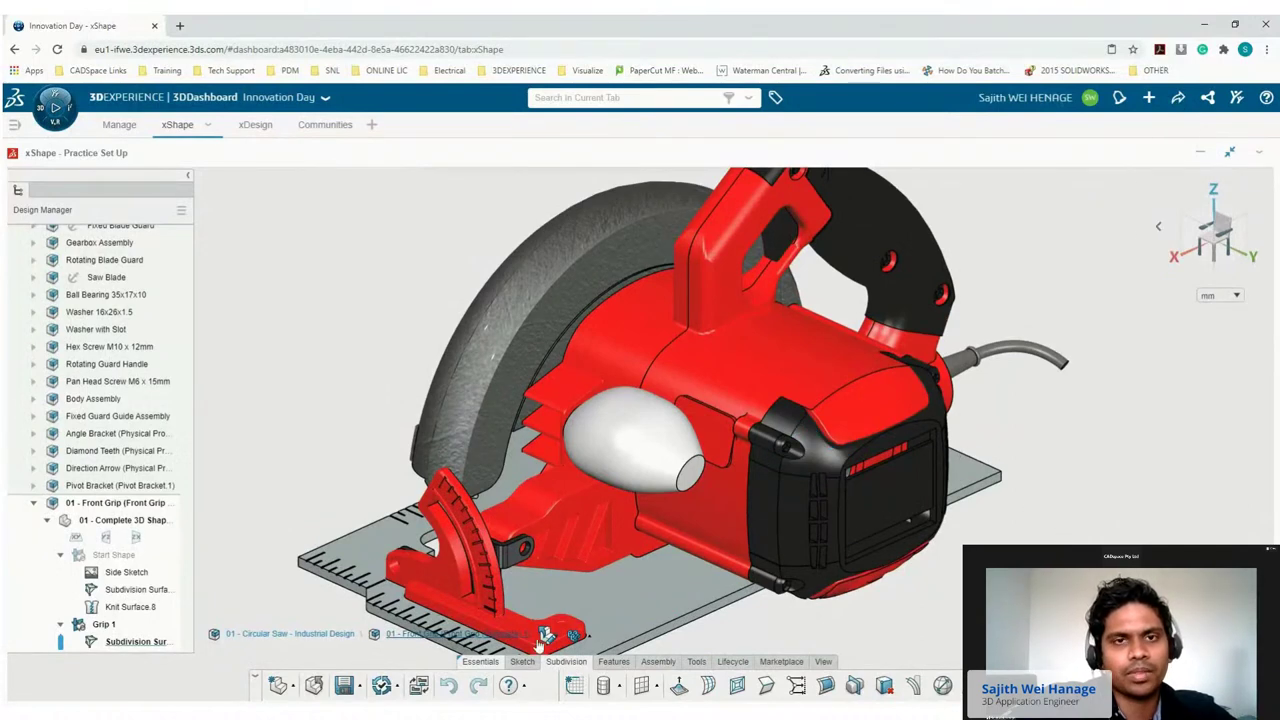
click(343, 686)
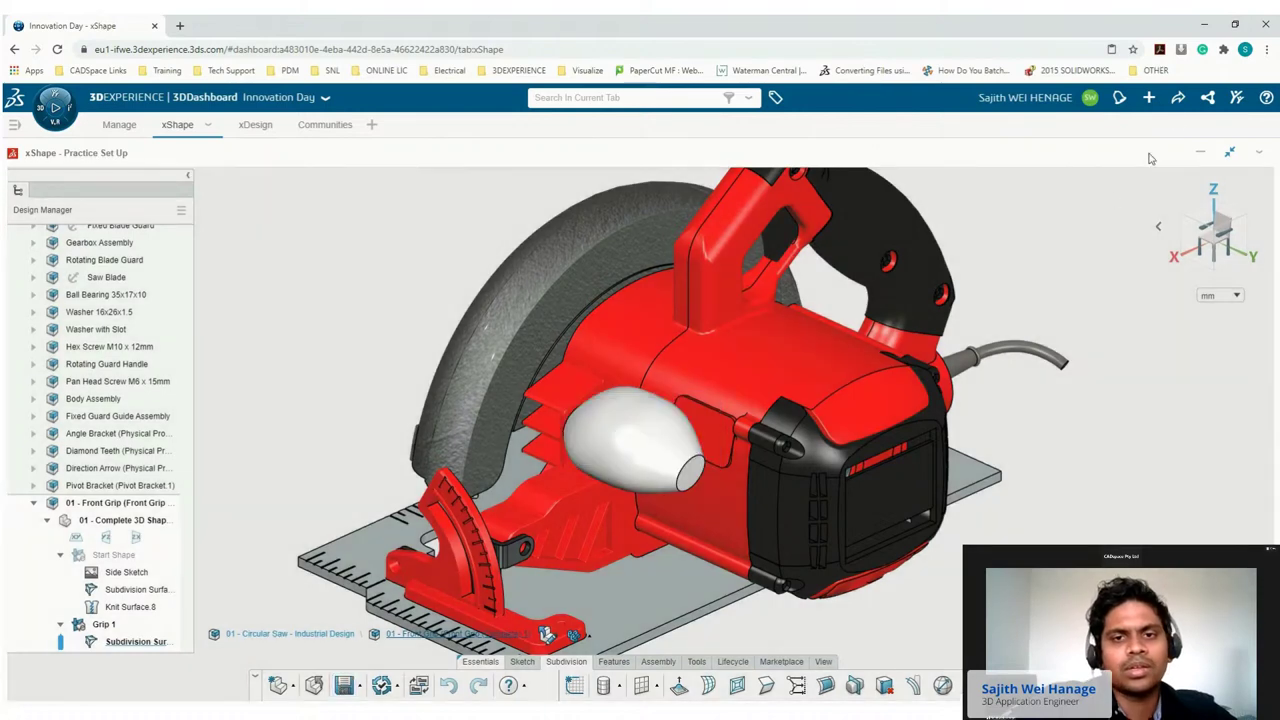
click(1178, 97)
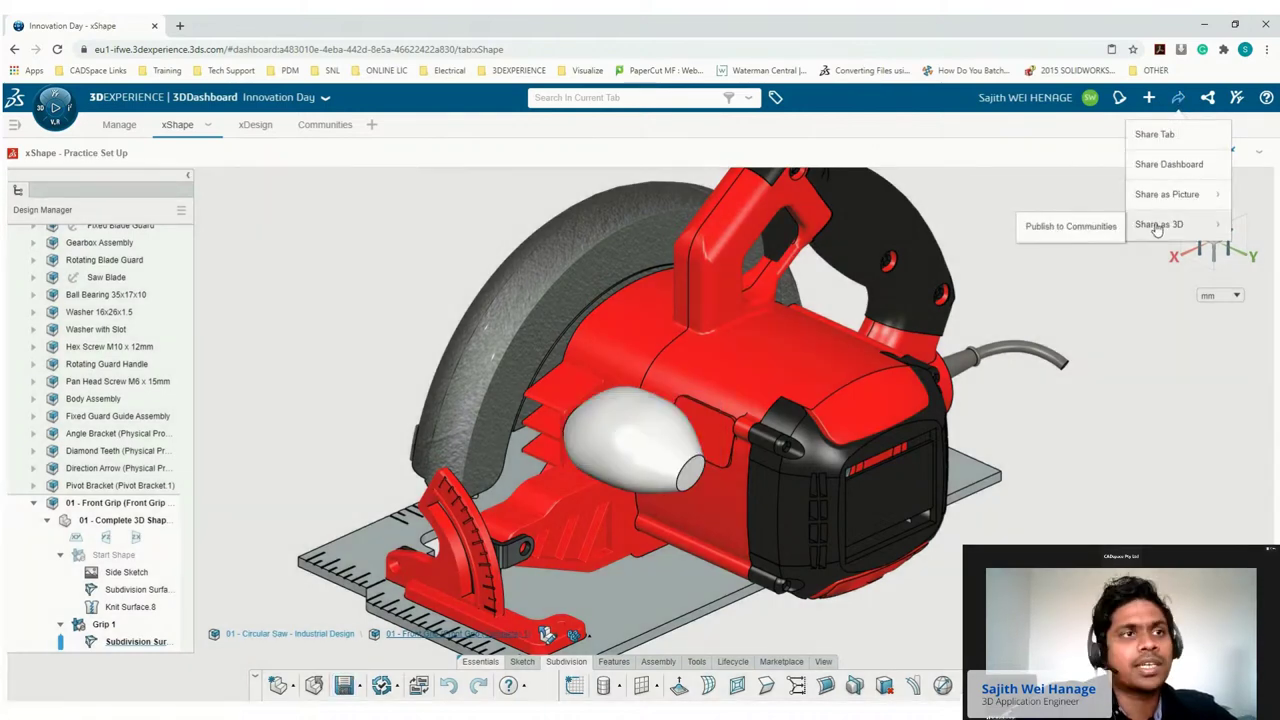
Publish the grip to CADspace SWYM captioned 'Check out this new design' and view the Communities page.
click(1072, 232)
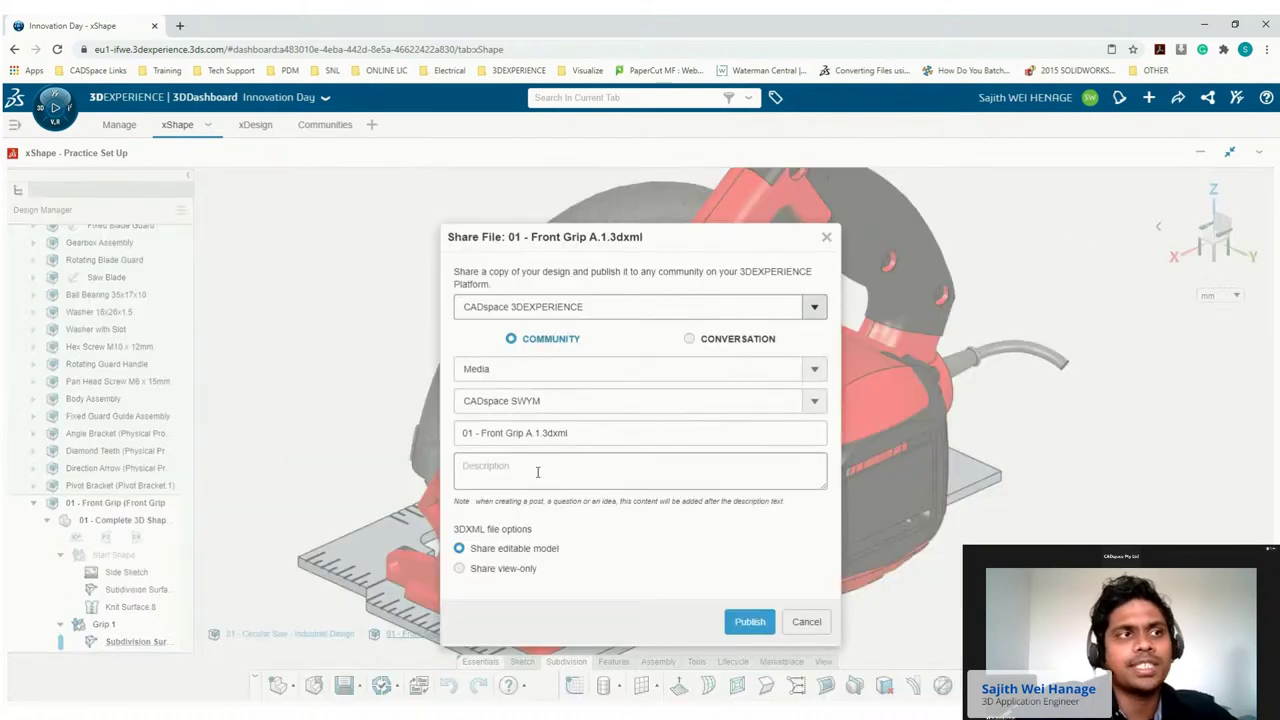
click(537, 472)
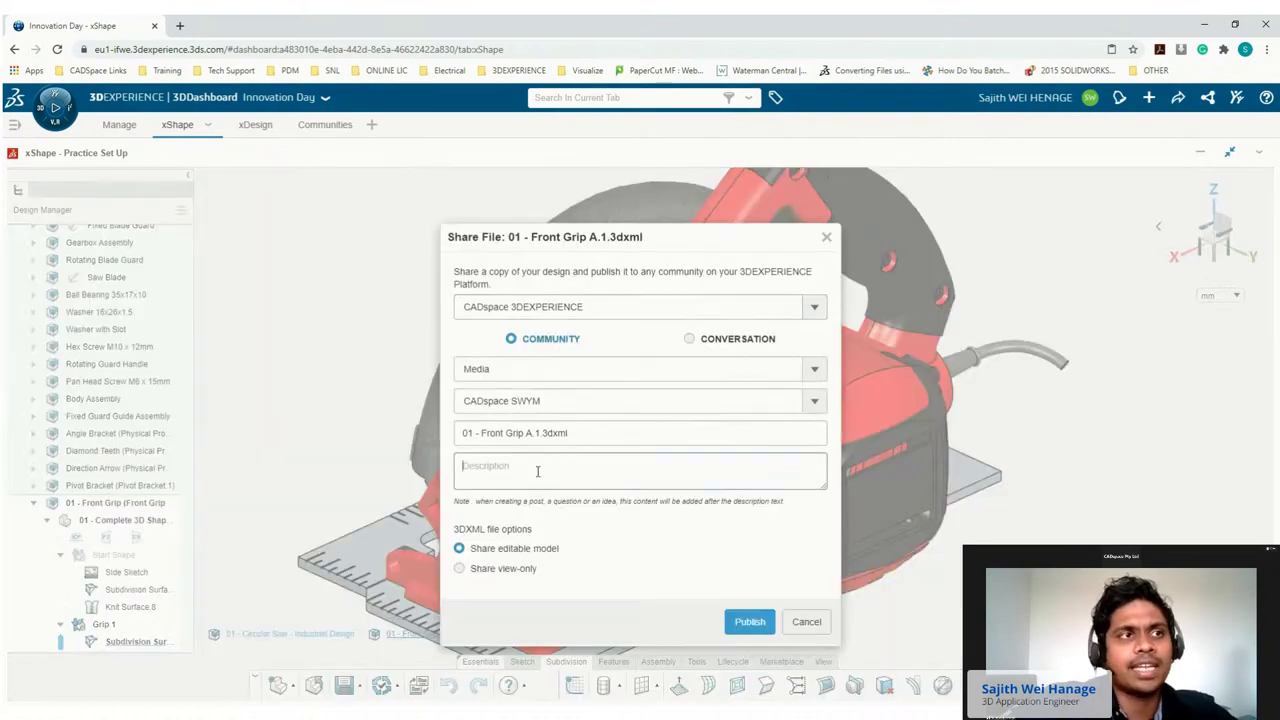
text(Check out this new design)
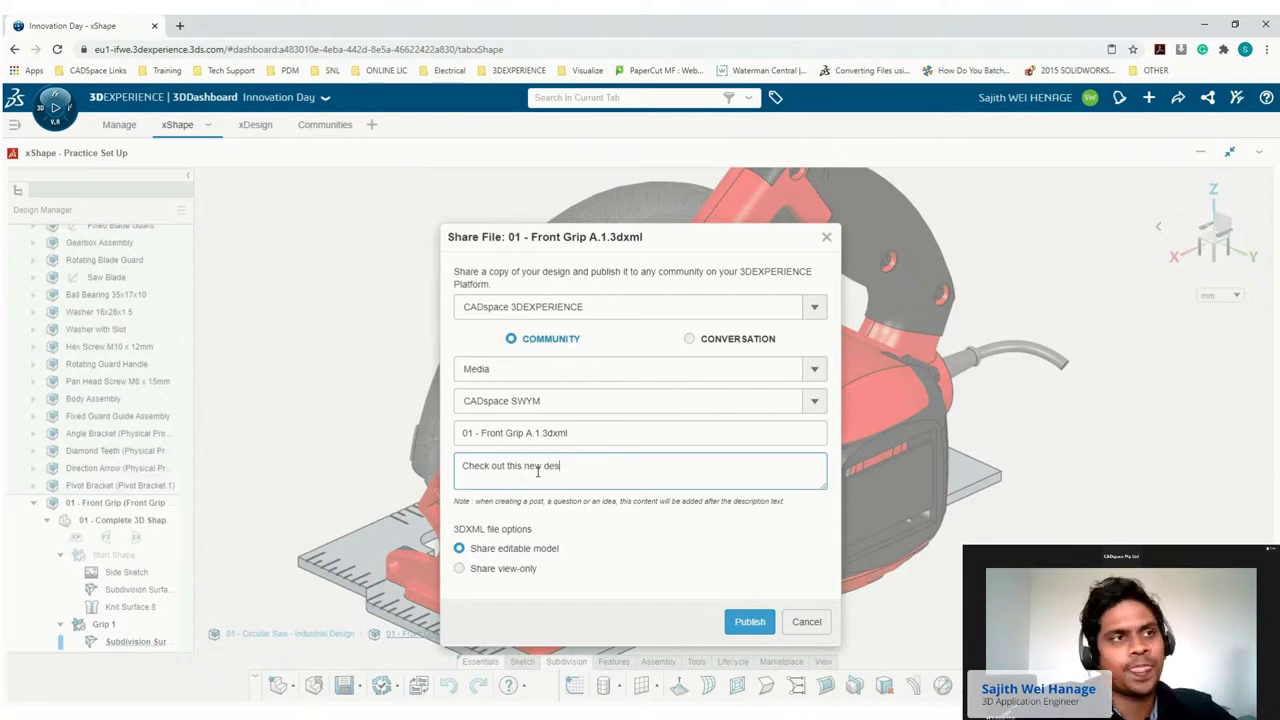
click(745, 621)
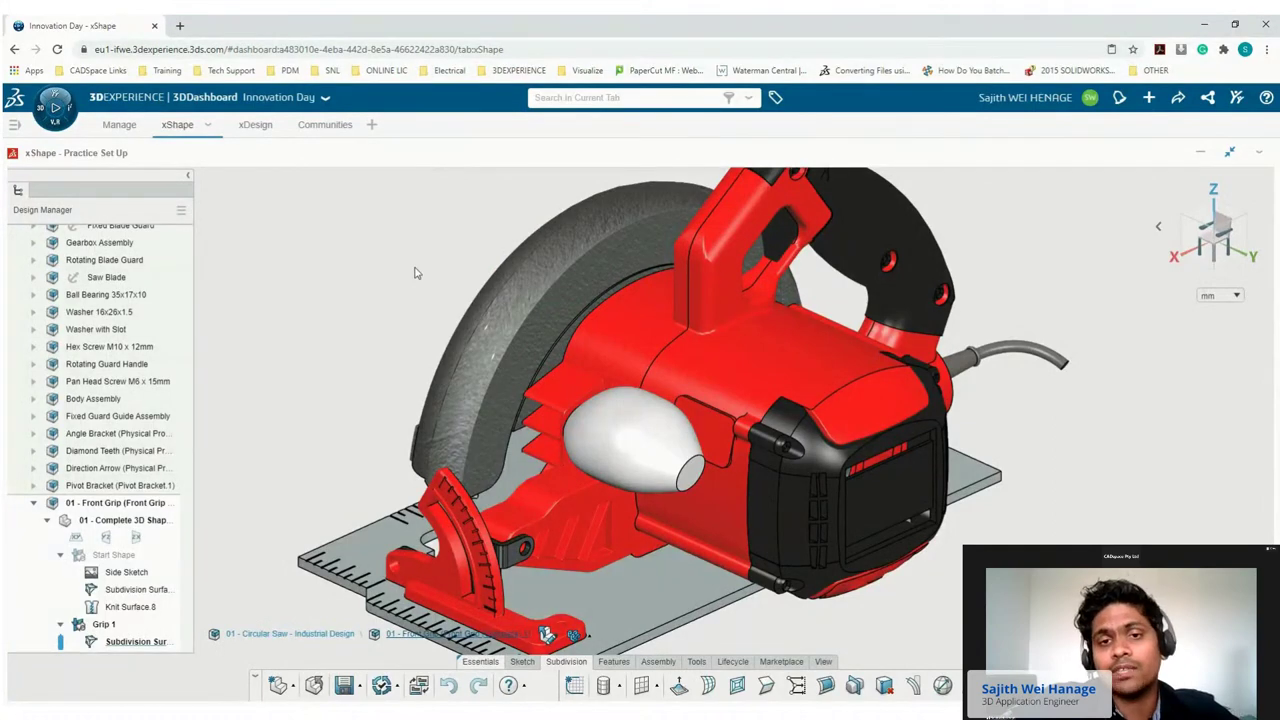
click(325, 124)
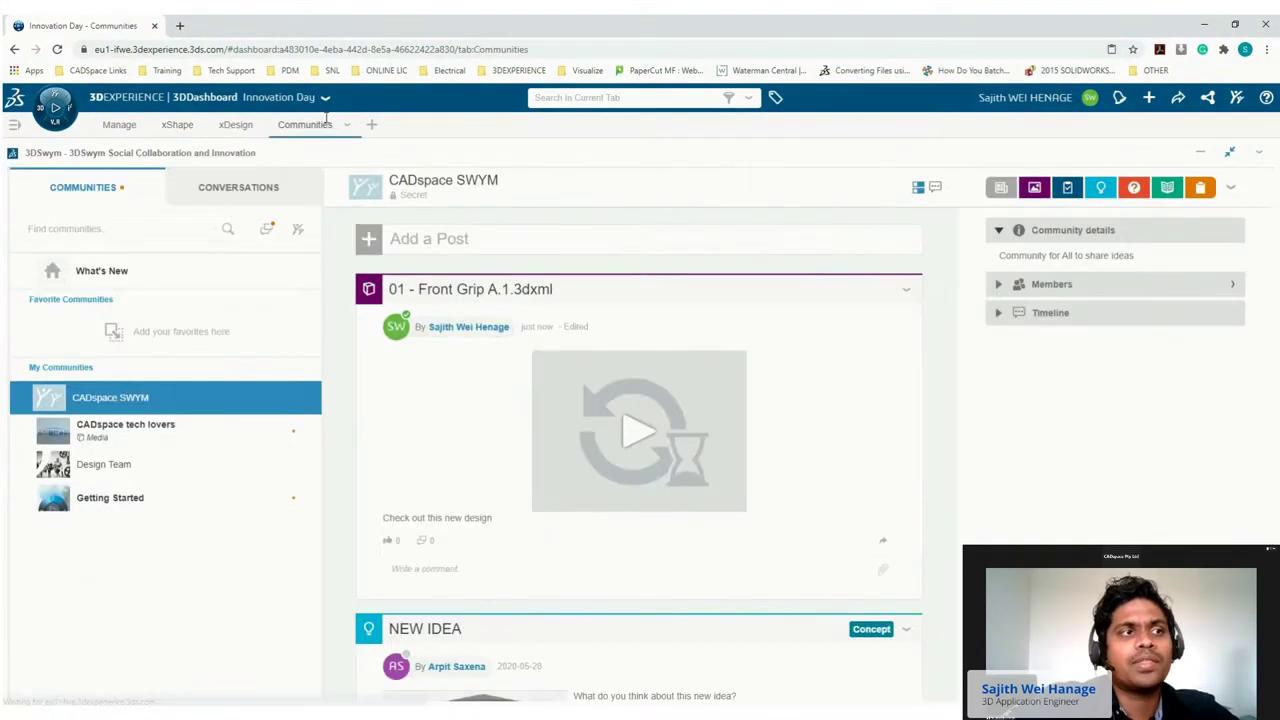
Open the posted front grip in the 3D viewer and orbit it so its end cap faces forward.
click(643, 435)
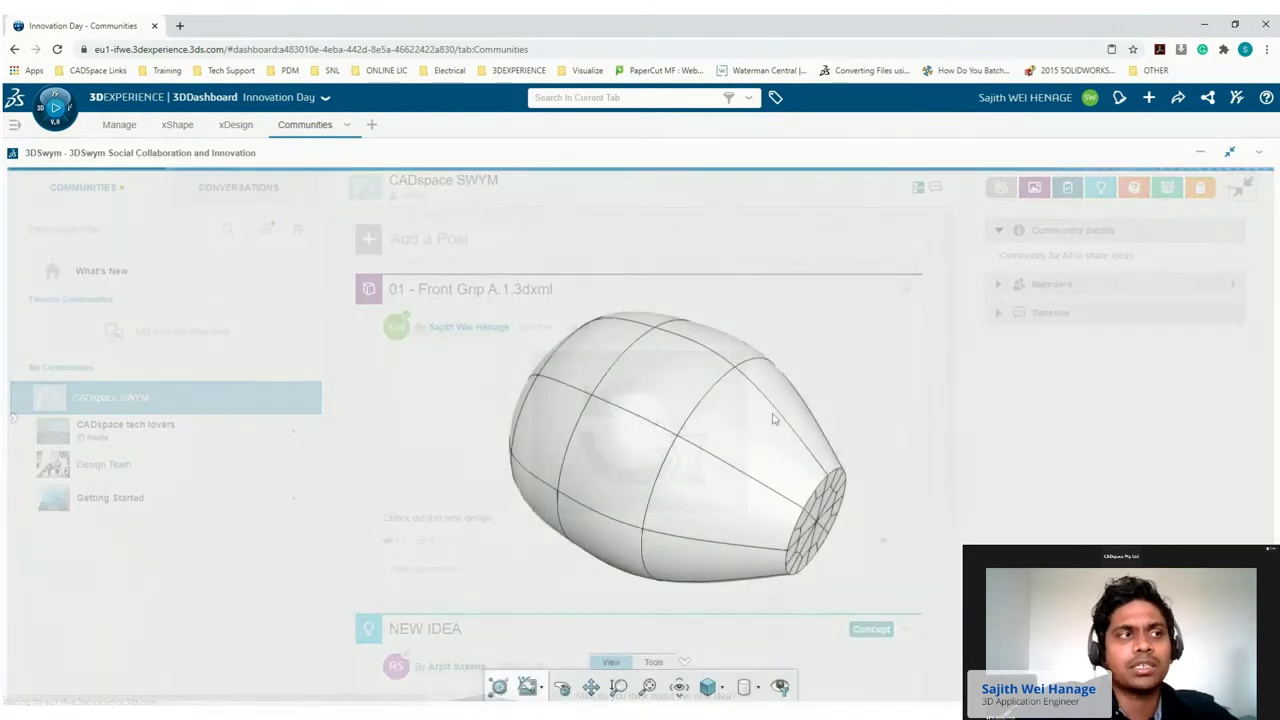
drag(814, 484, 388, 477)
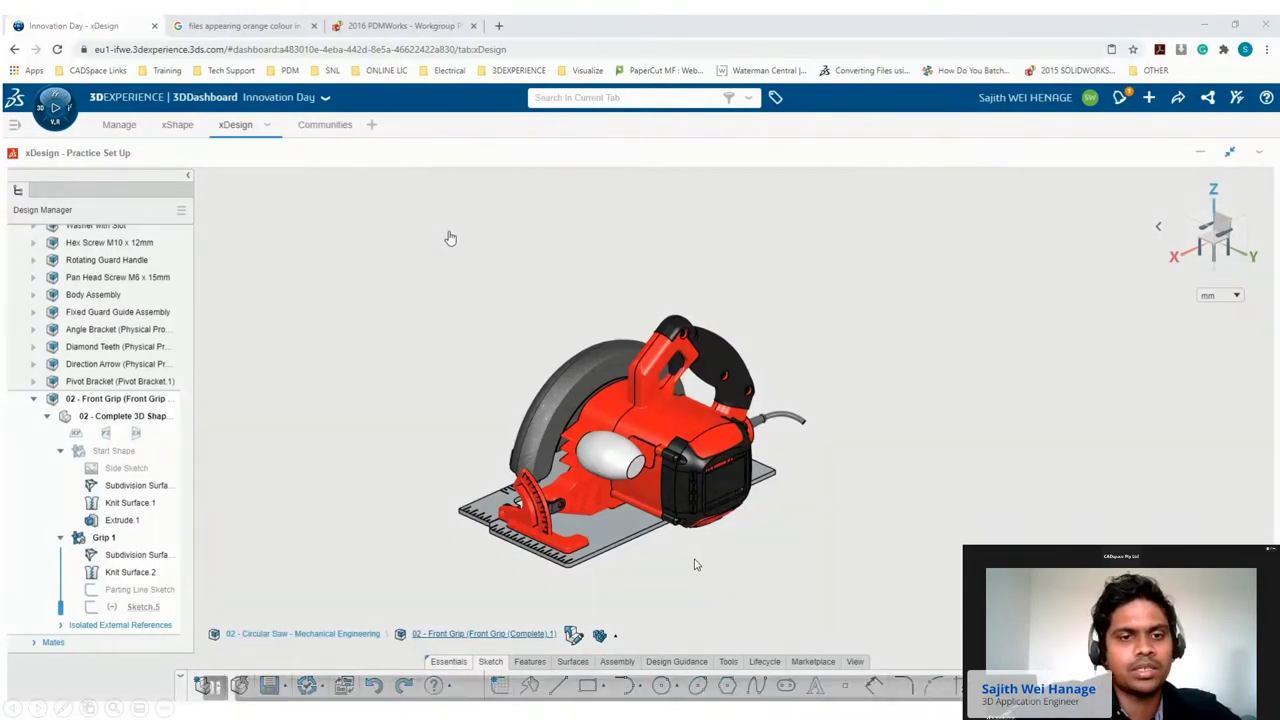
Extrude Surface.4 into a 2 mm blind plate on the saw housing.
scroll(696, 565, up, 5)
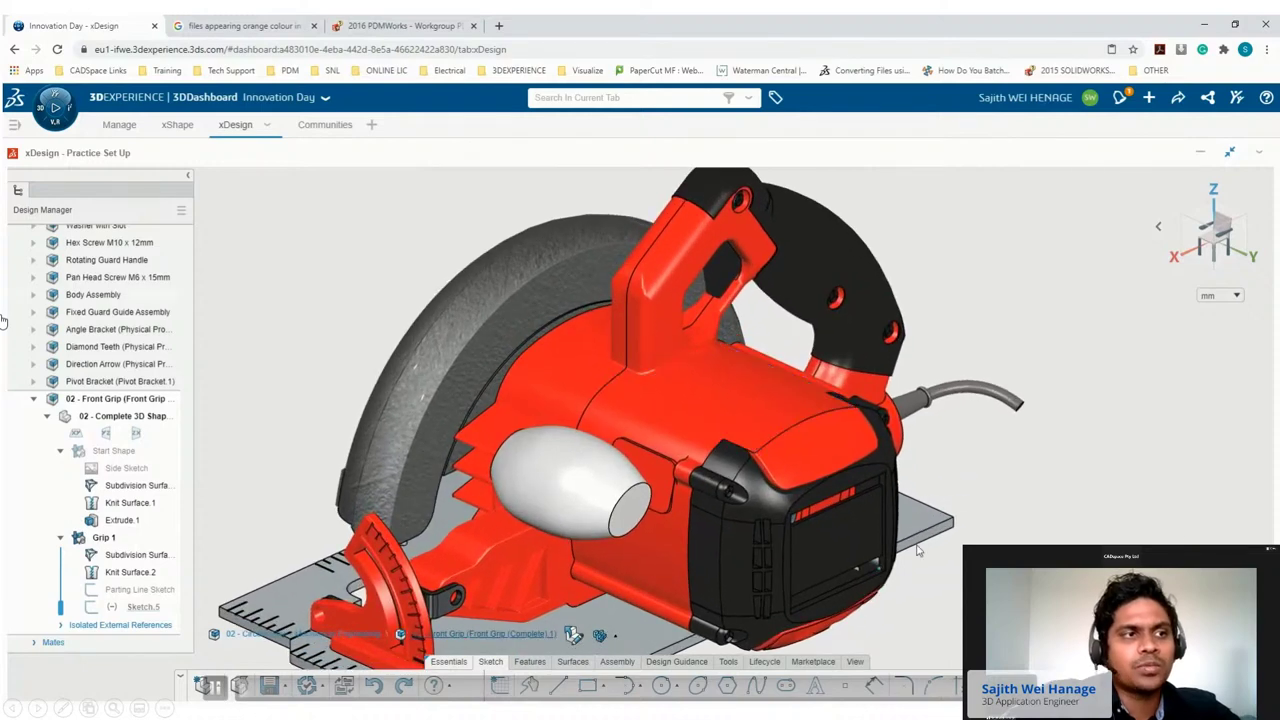
middle_drag(937, 549, 870, 575)
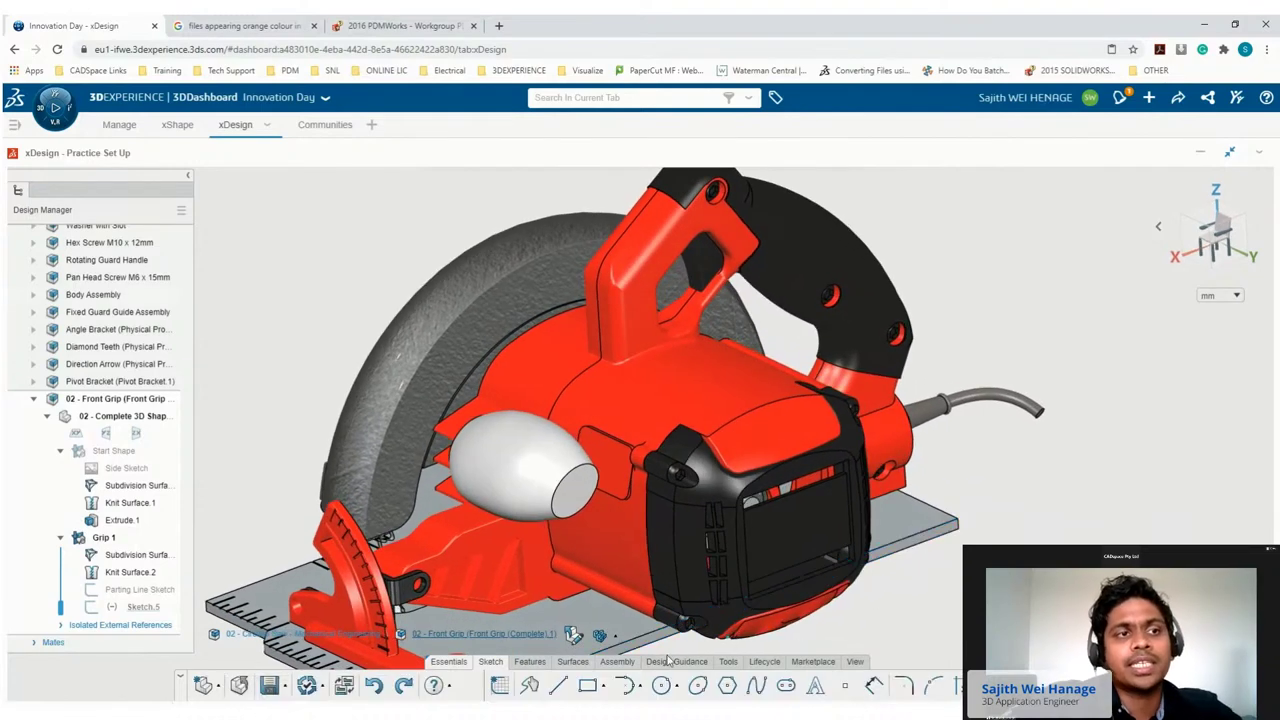
click(530, 662)
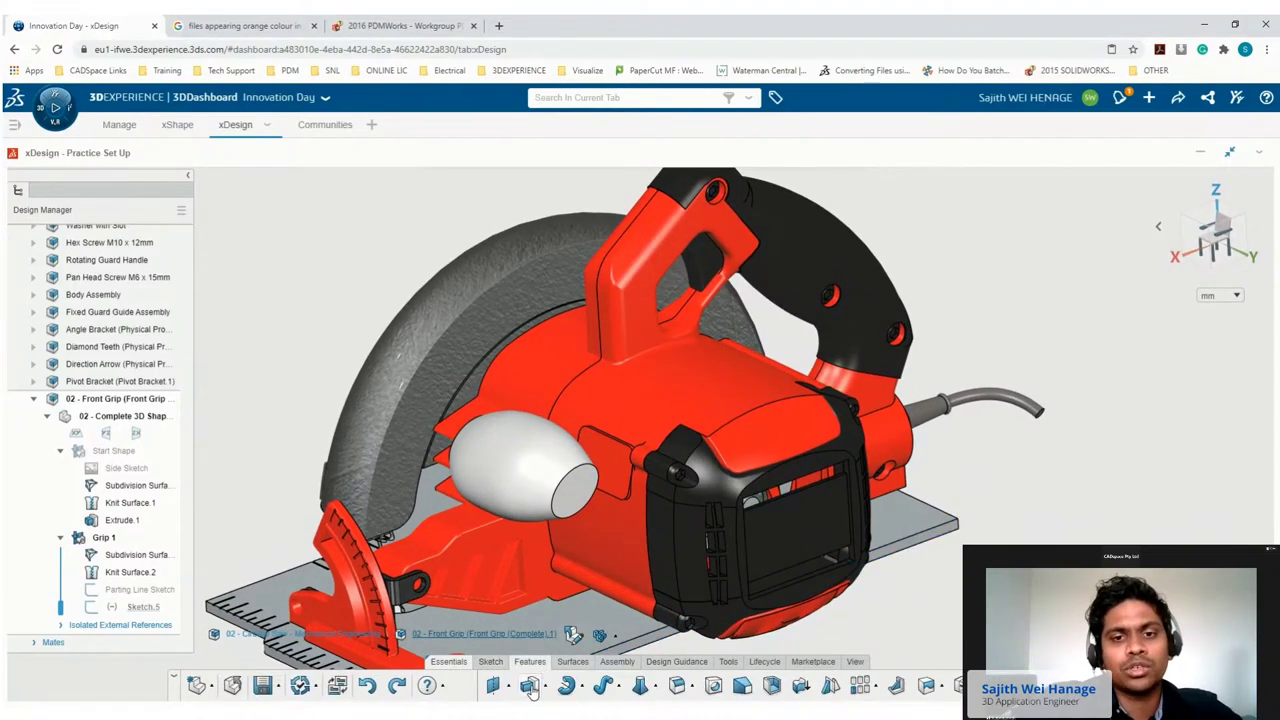
click(530, 686)
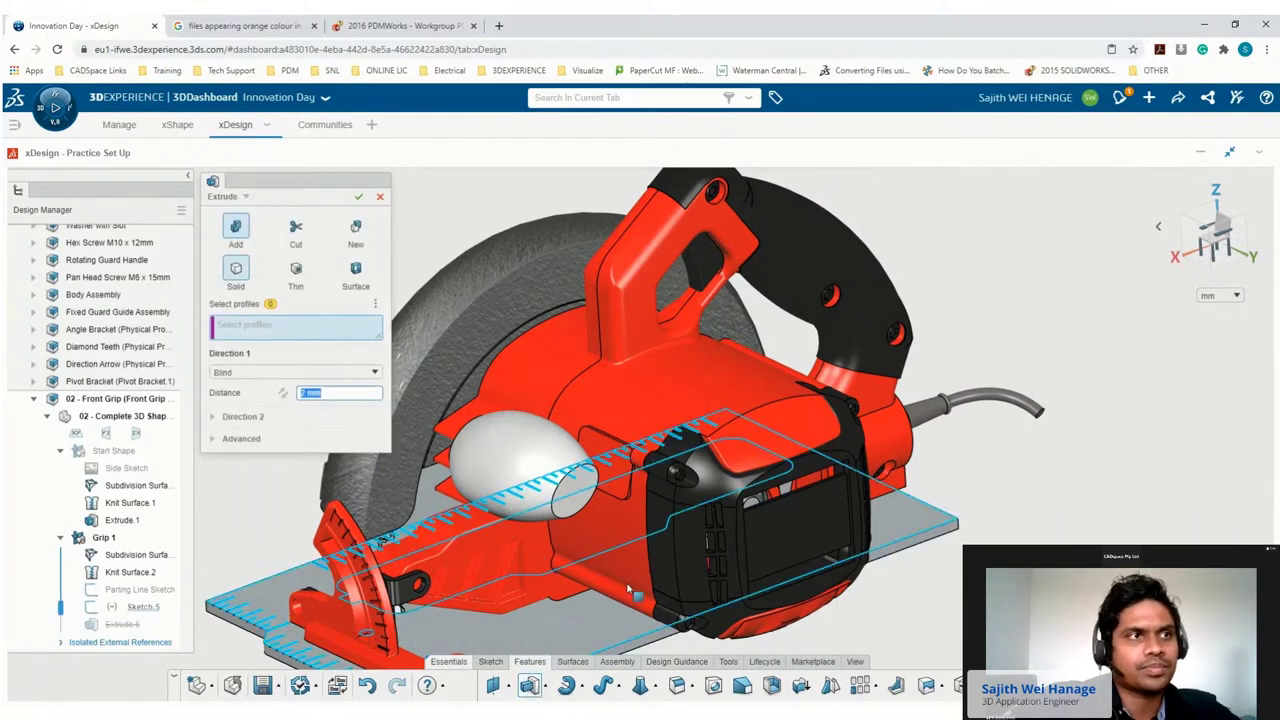
click(614, 464)
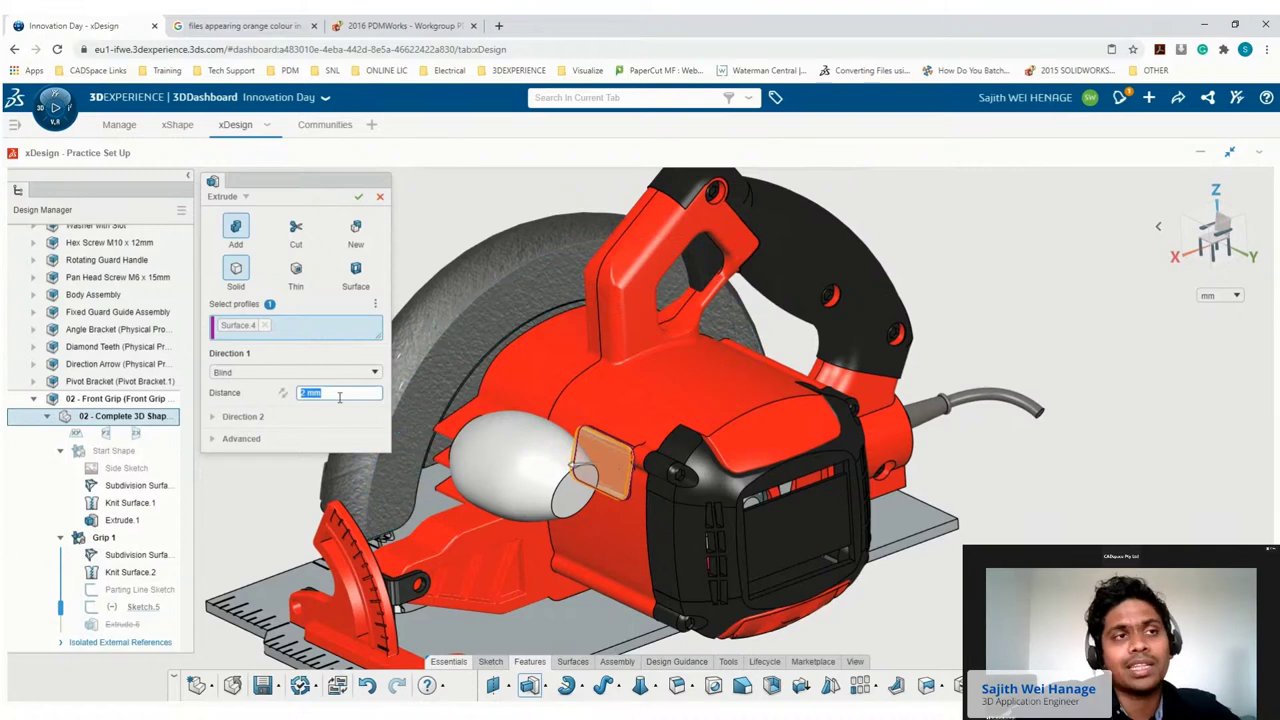
click(358, 196)
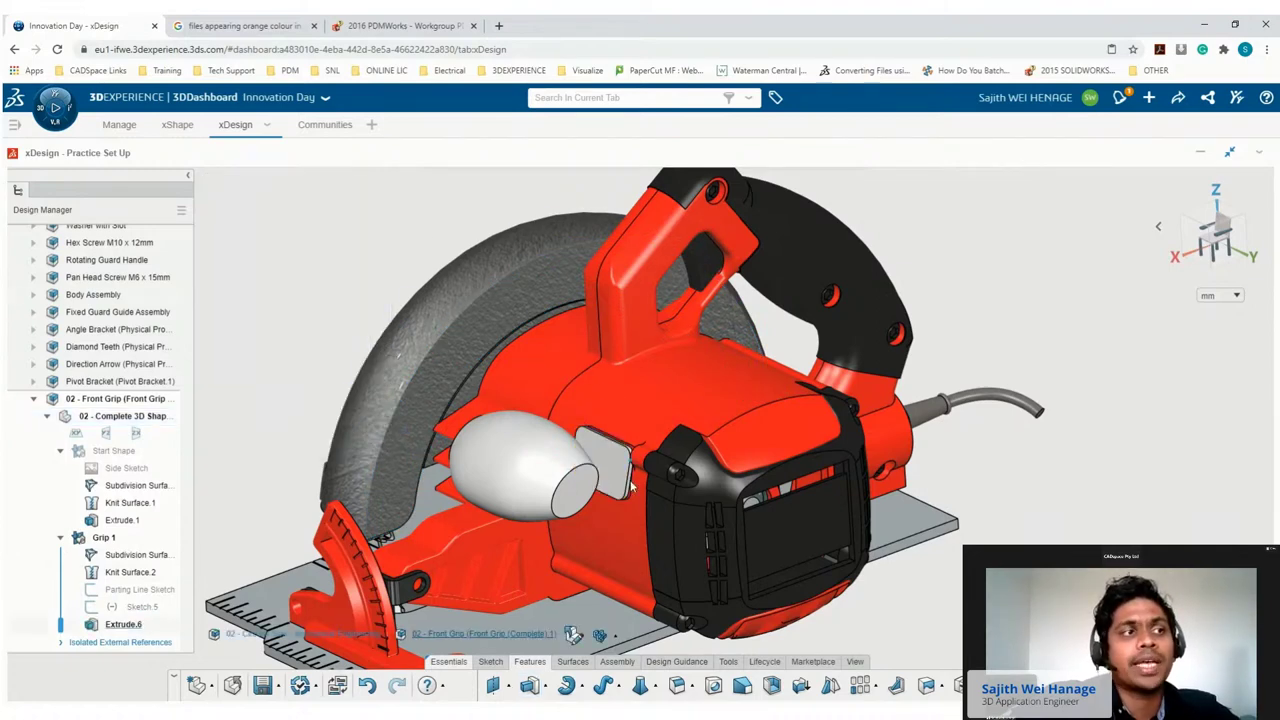
click(491, 662)
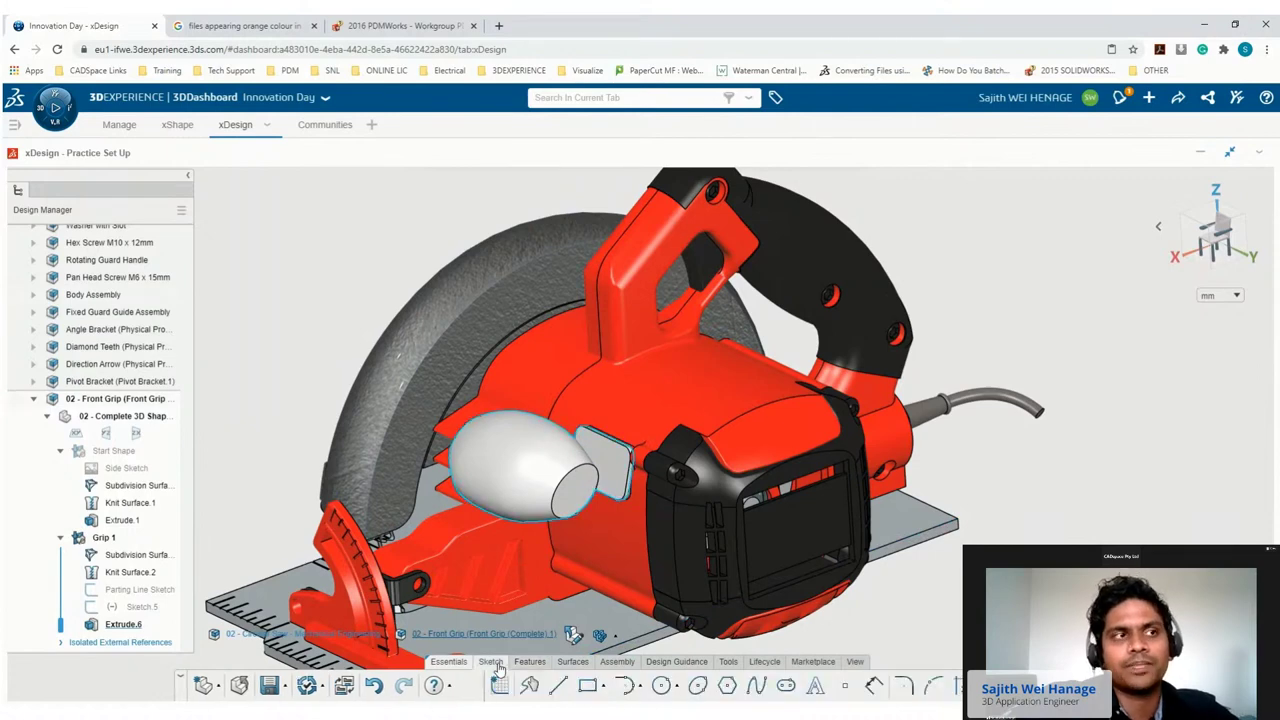
Sketch a tilted ellipse centred on the plate face's origin.
click(700, 686)
scroll(640, 470, up, 3)
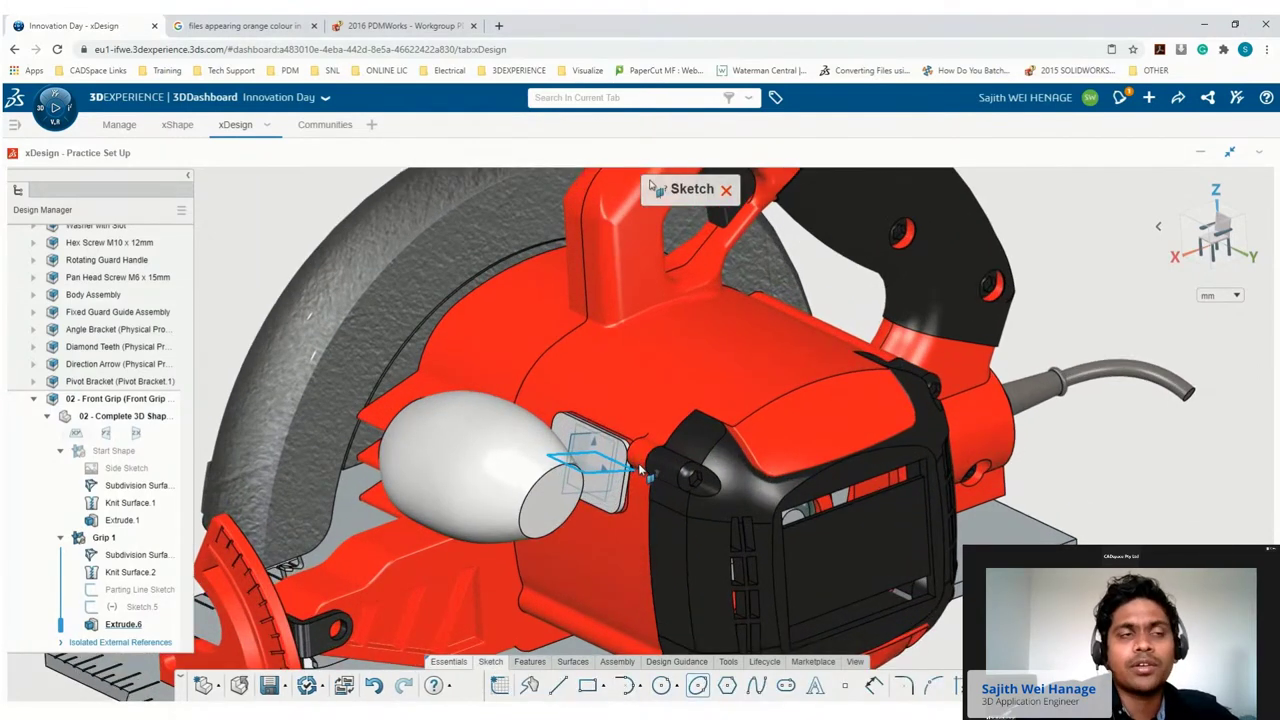
click(643, 470)
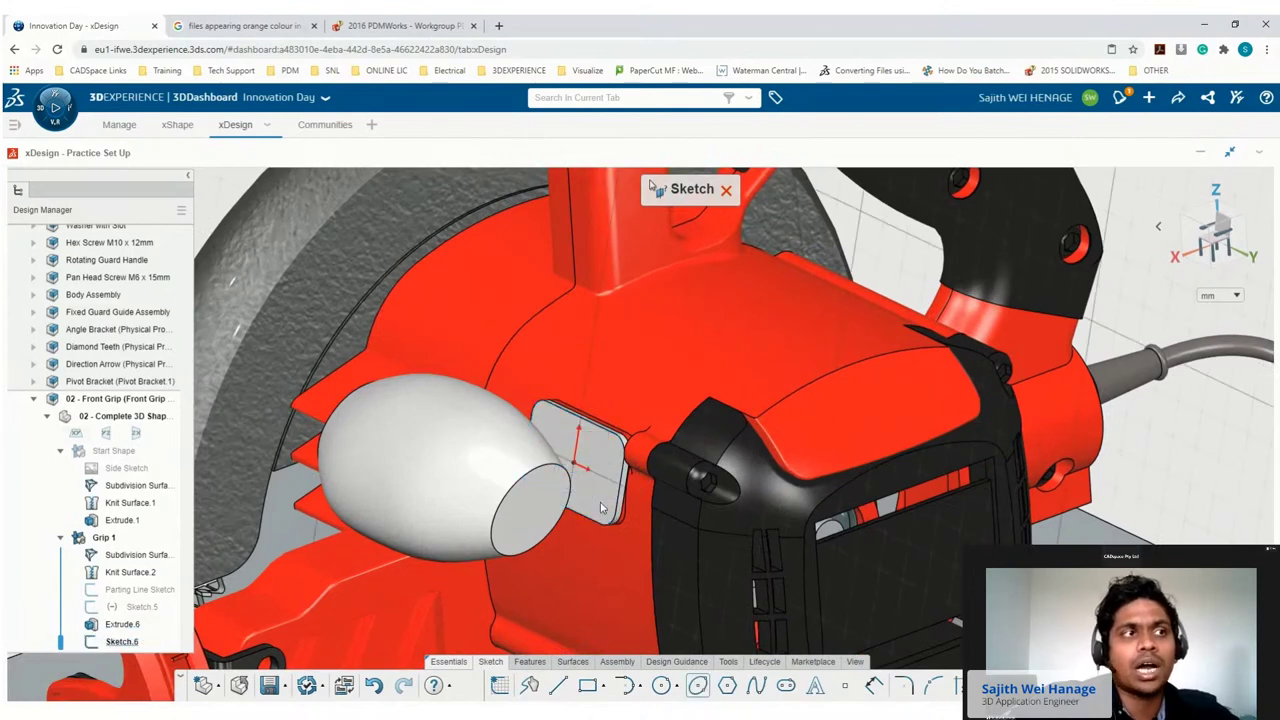
click(580, 466)
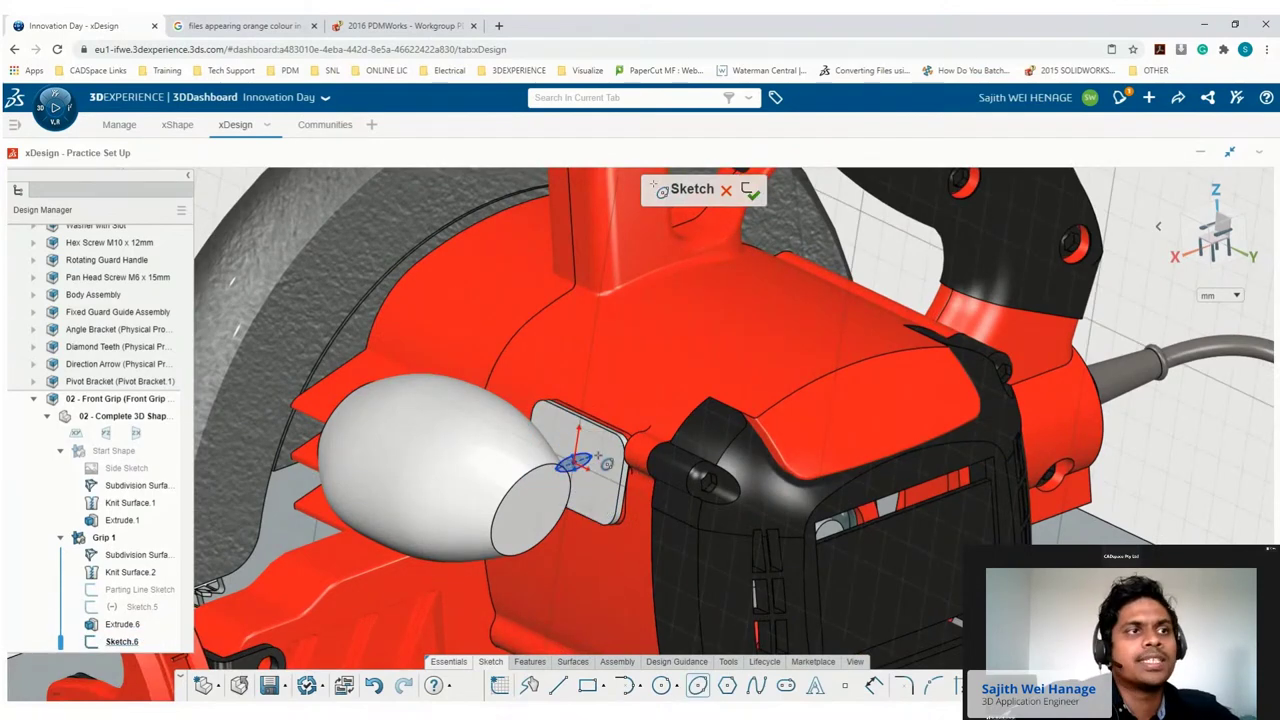
click(614, 462)
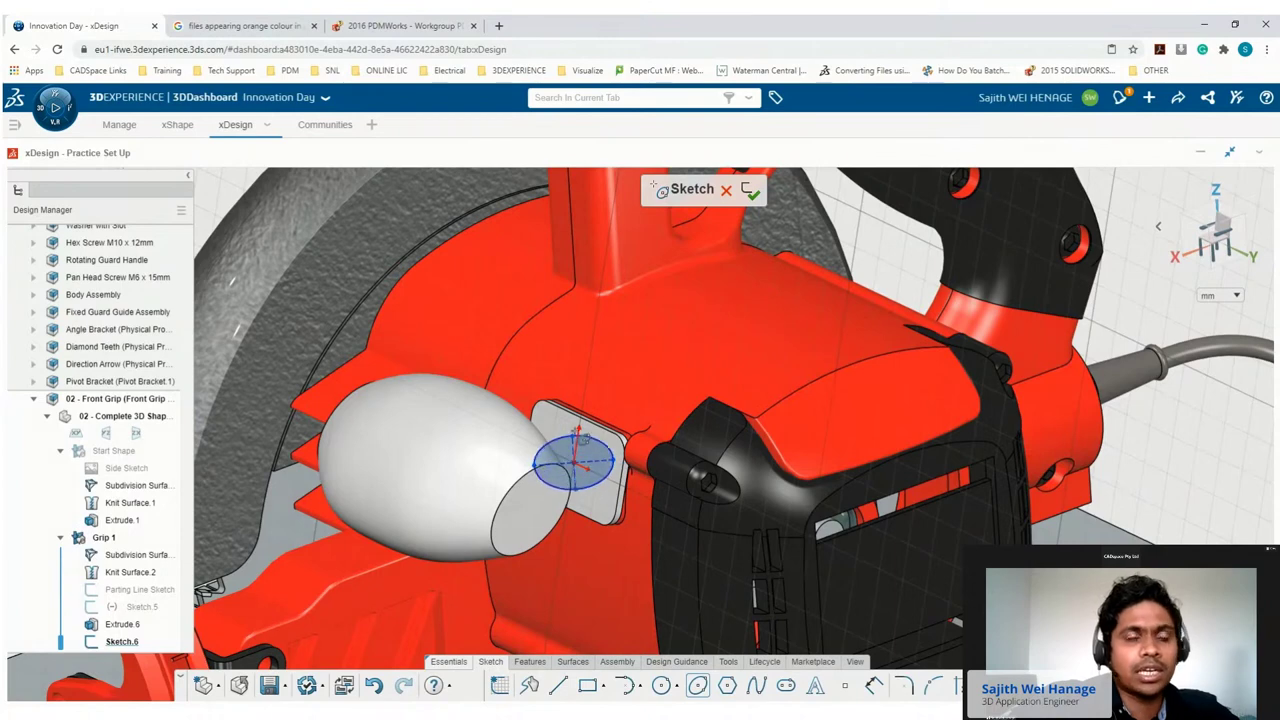
click(583, 437)
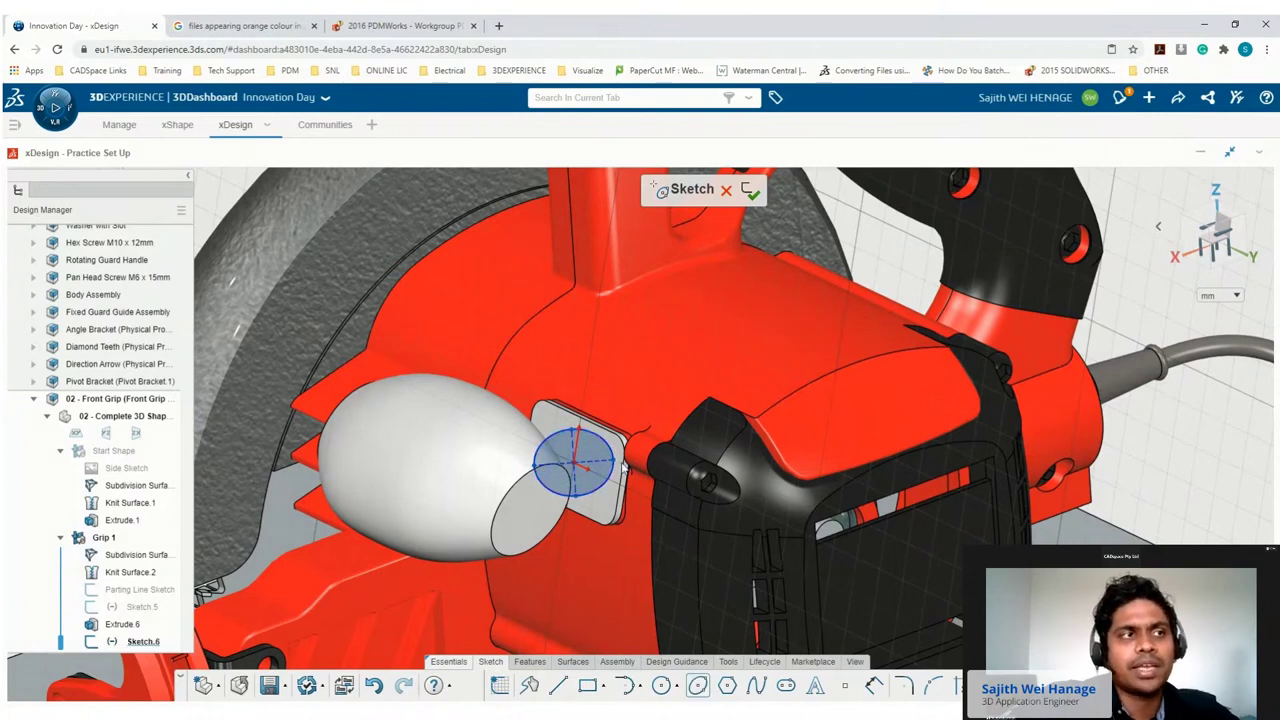
drag(616, 470, 620, 490)
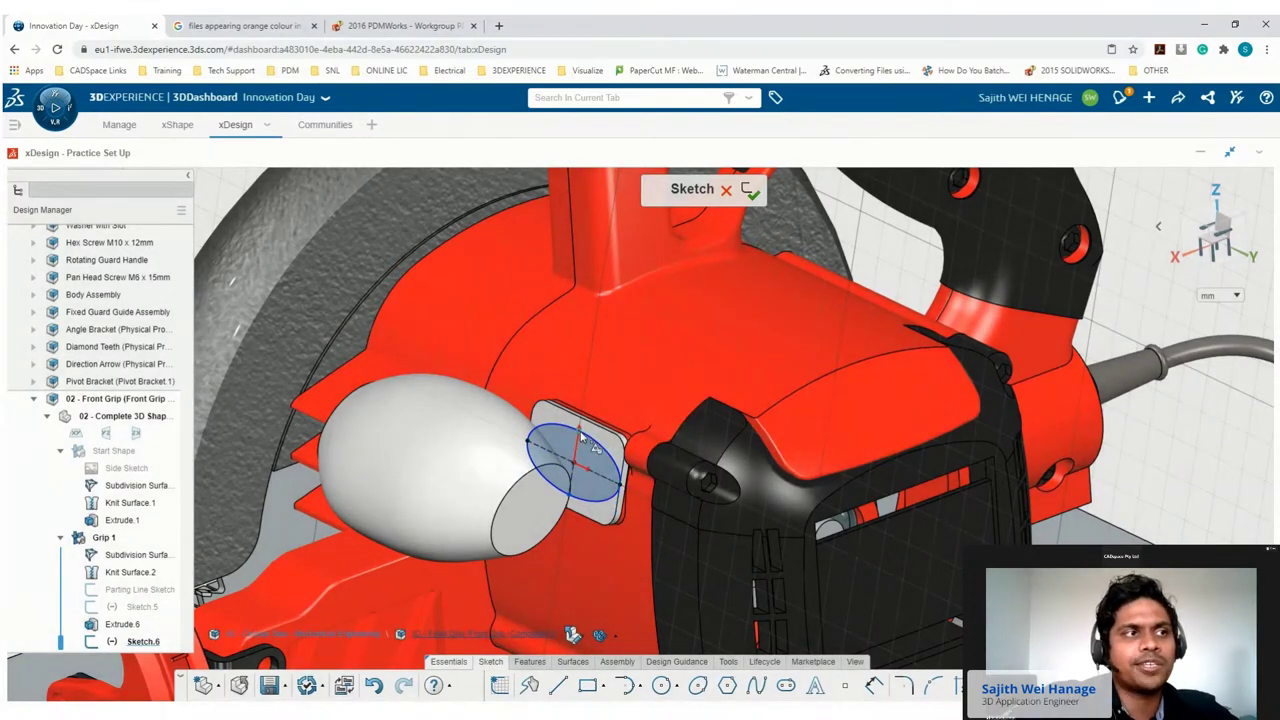
Constrain the ellipse axis to the plate's top edge until the sketch is fully constrained.
click(583, 432)
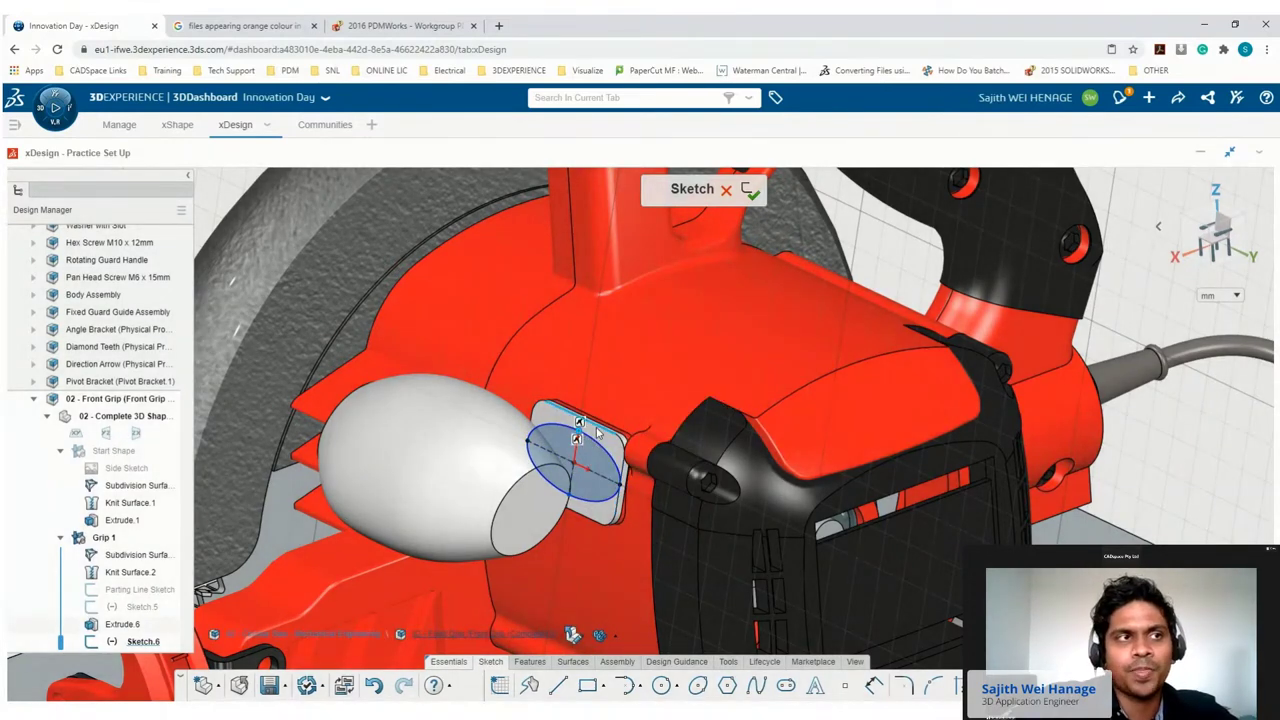
click(597, 427)
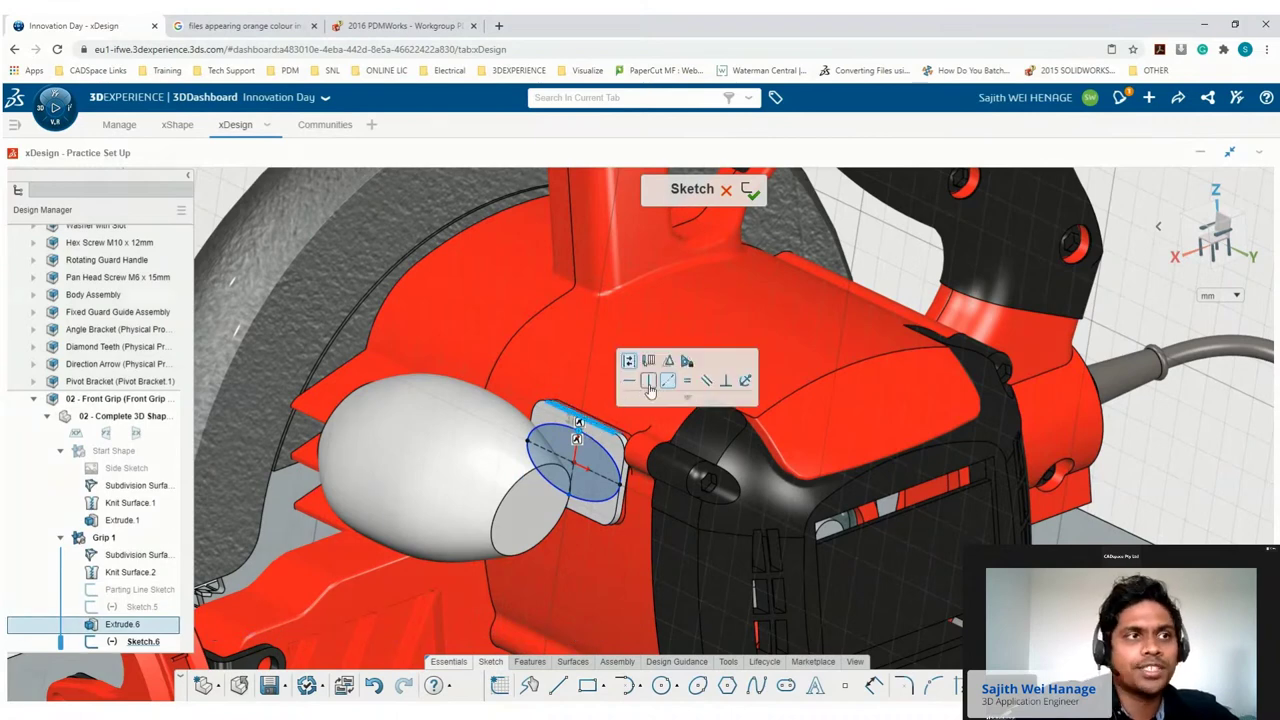
click(649, 388)
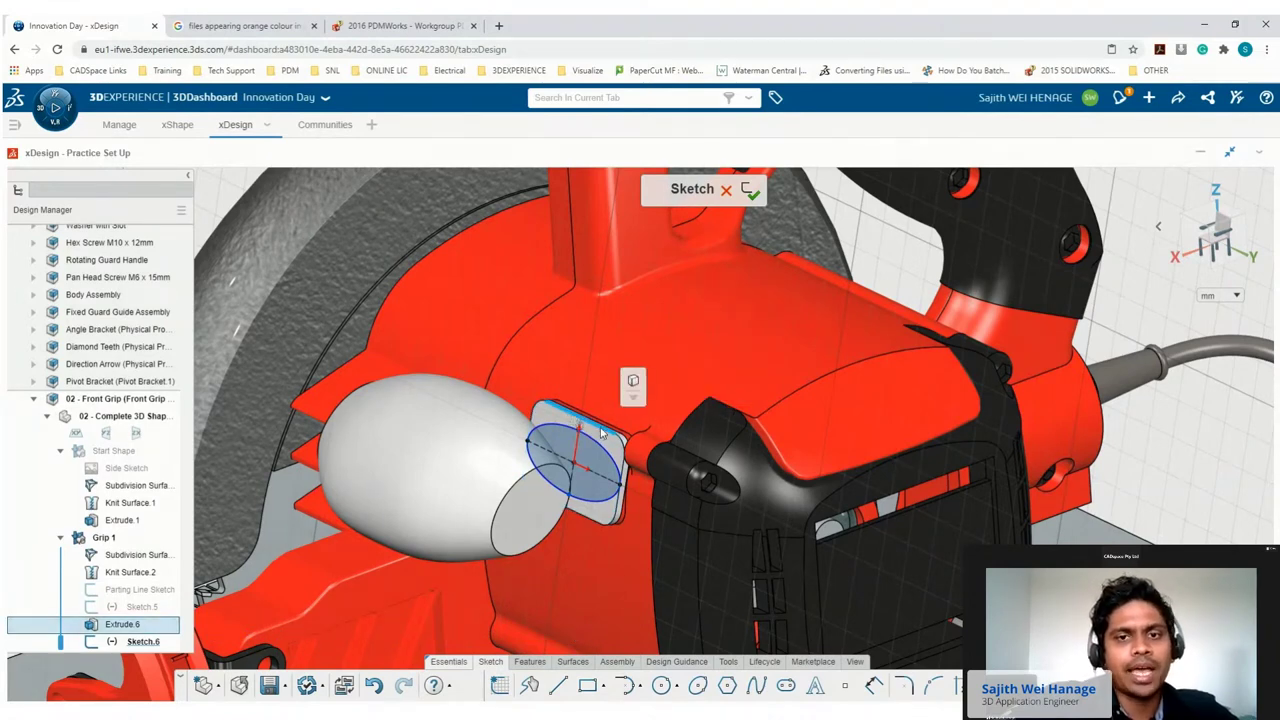
mouse_move(628, 415)
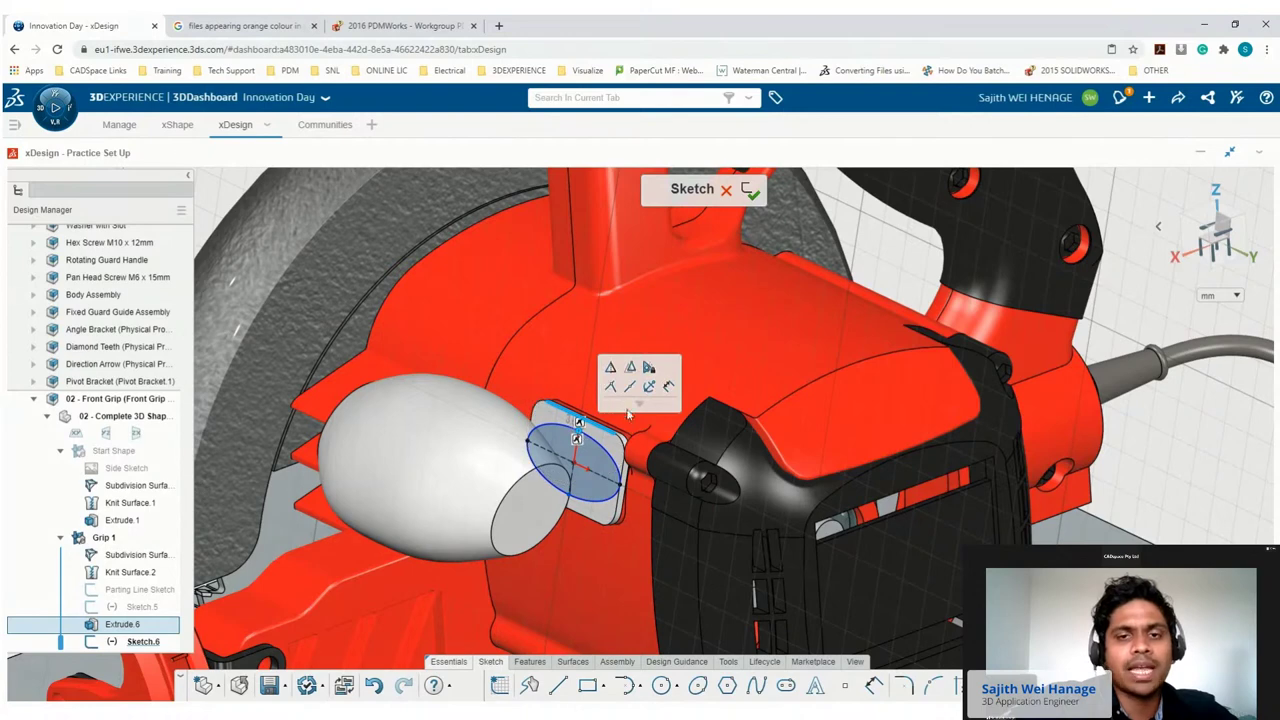
click(629, 388)
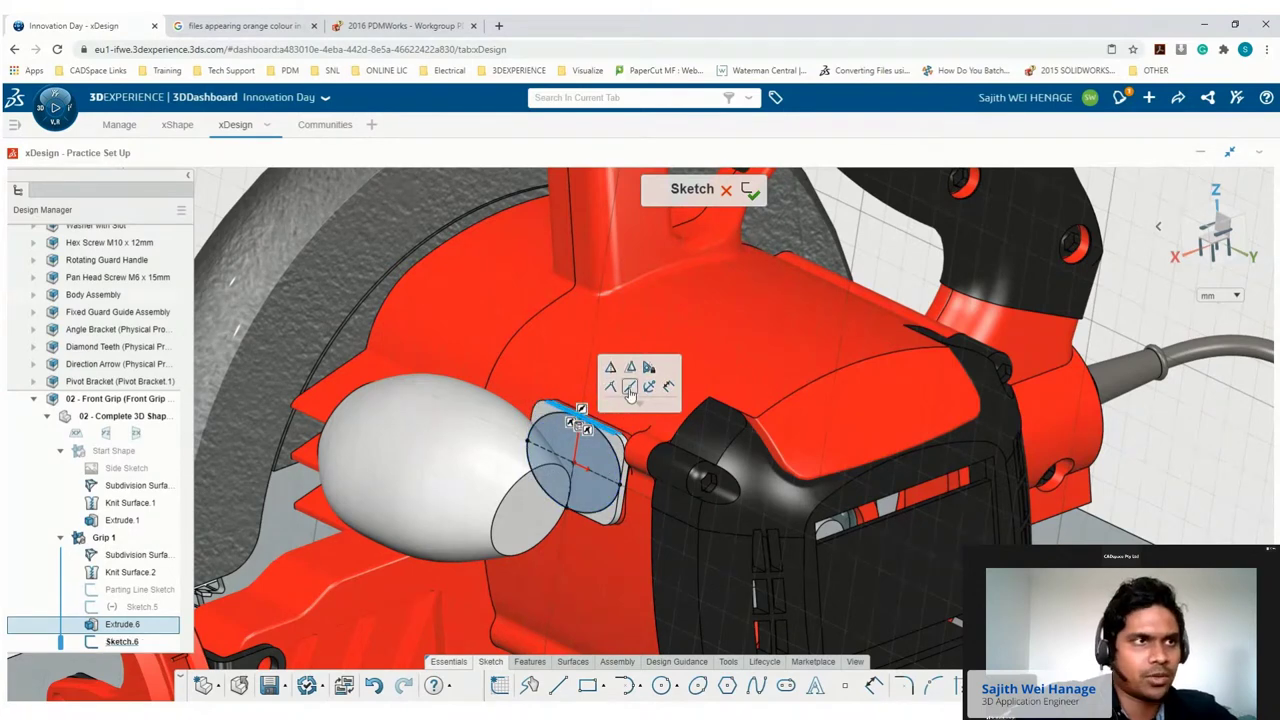
click(531, 662)
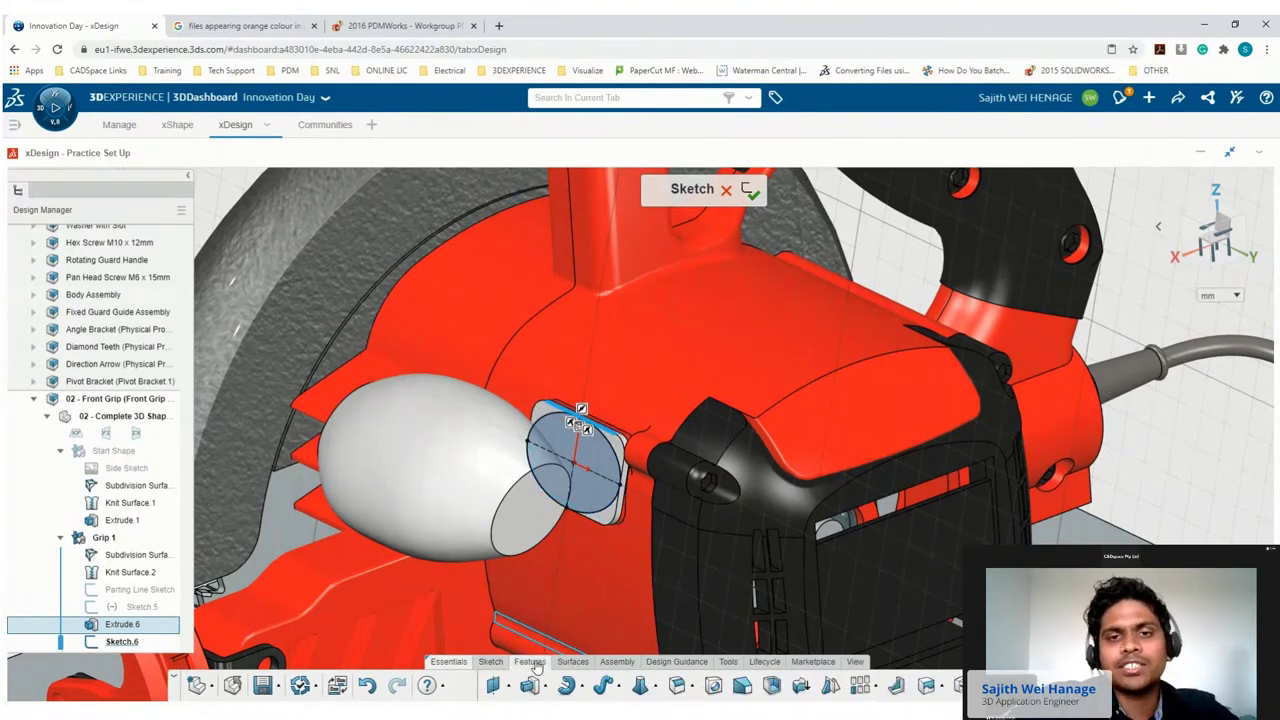
Extrude the ellipse Up To Next to form the neck joining the grip.
click(530, 686)
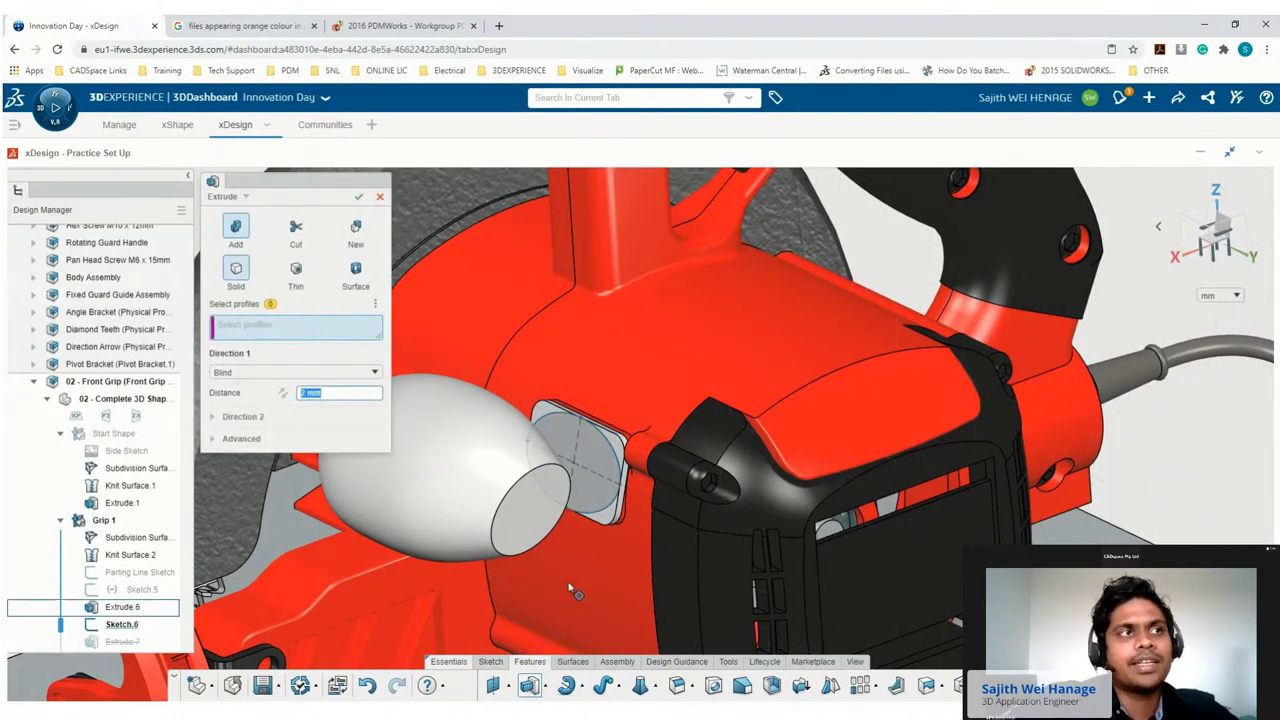
click(238, 376)
click(238, 462)
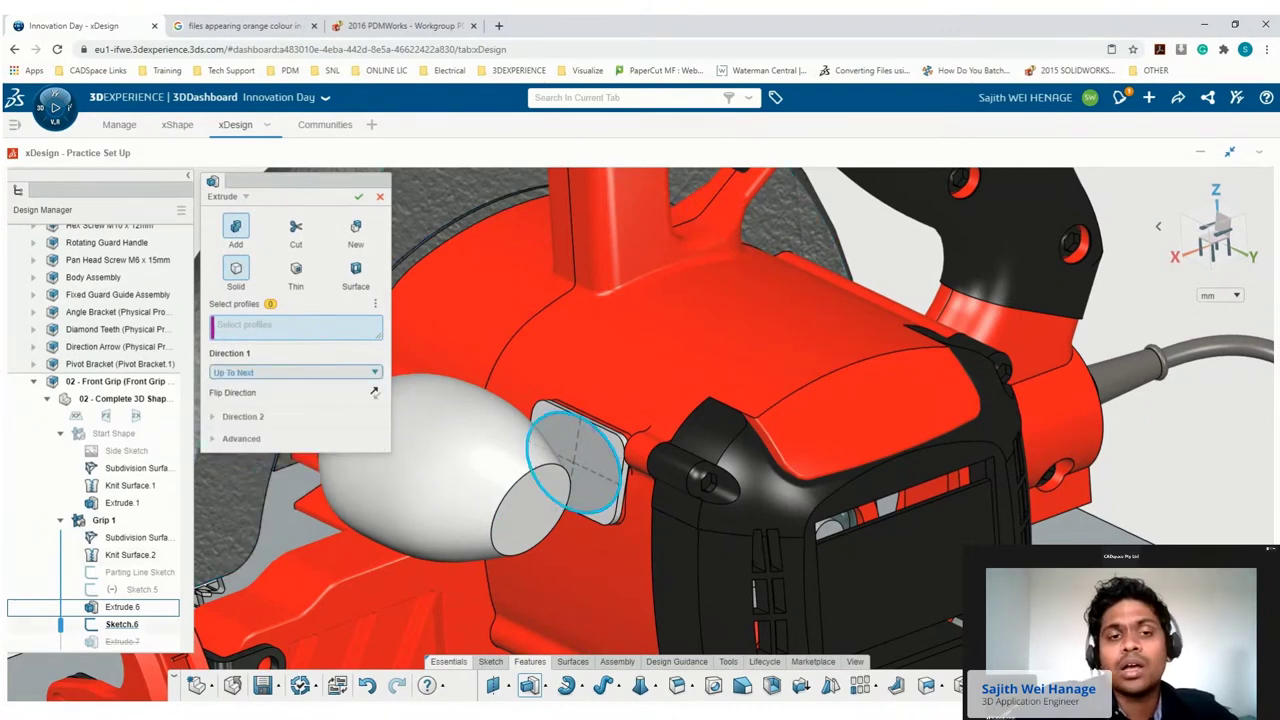
click(611, 448)
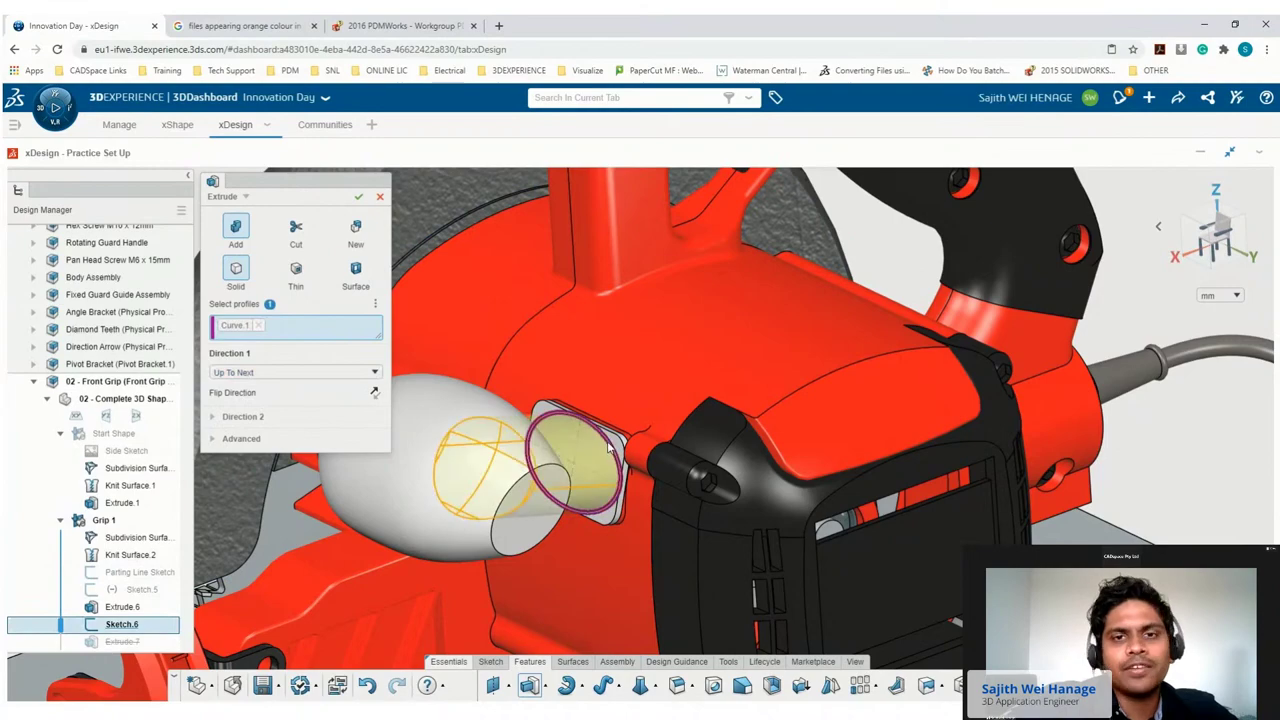
click(357, 198)
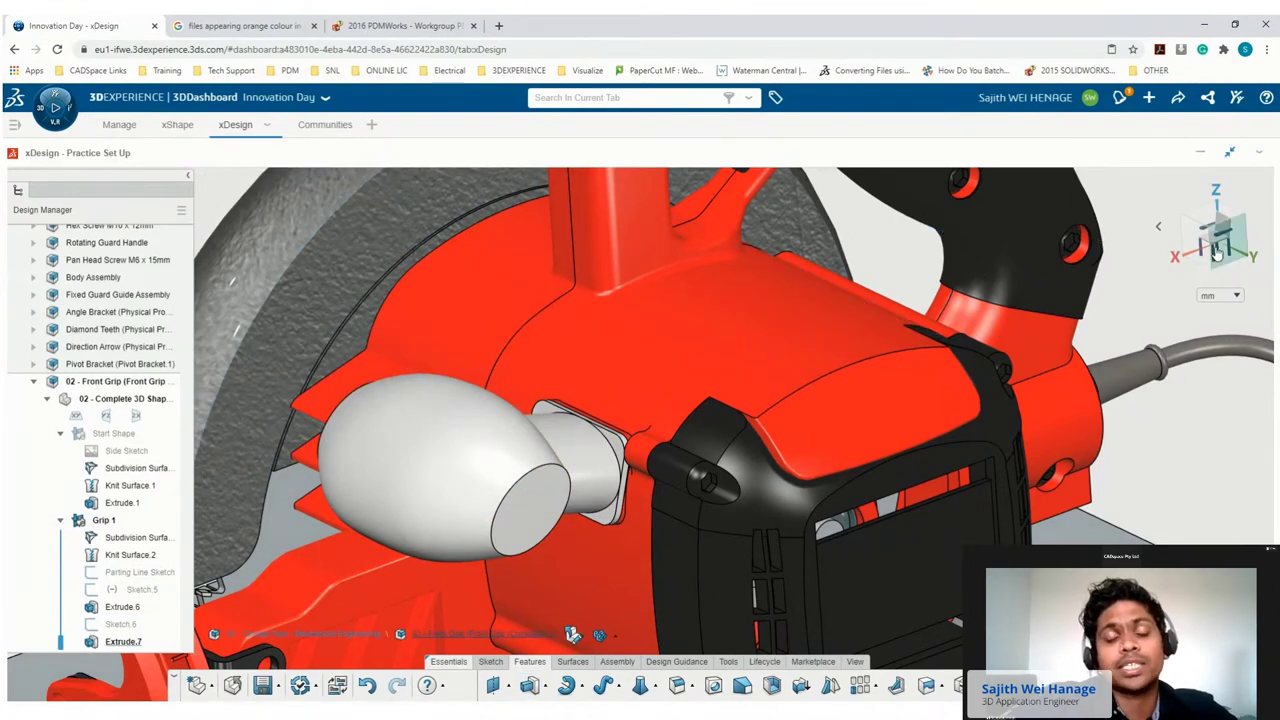
View the saw from the front and roll the history back above Sketch.6.
click(1217, 254)
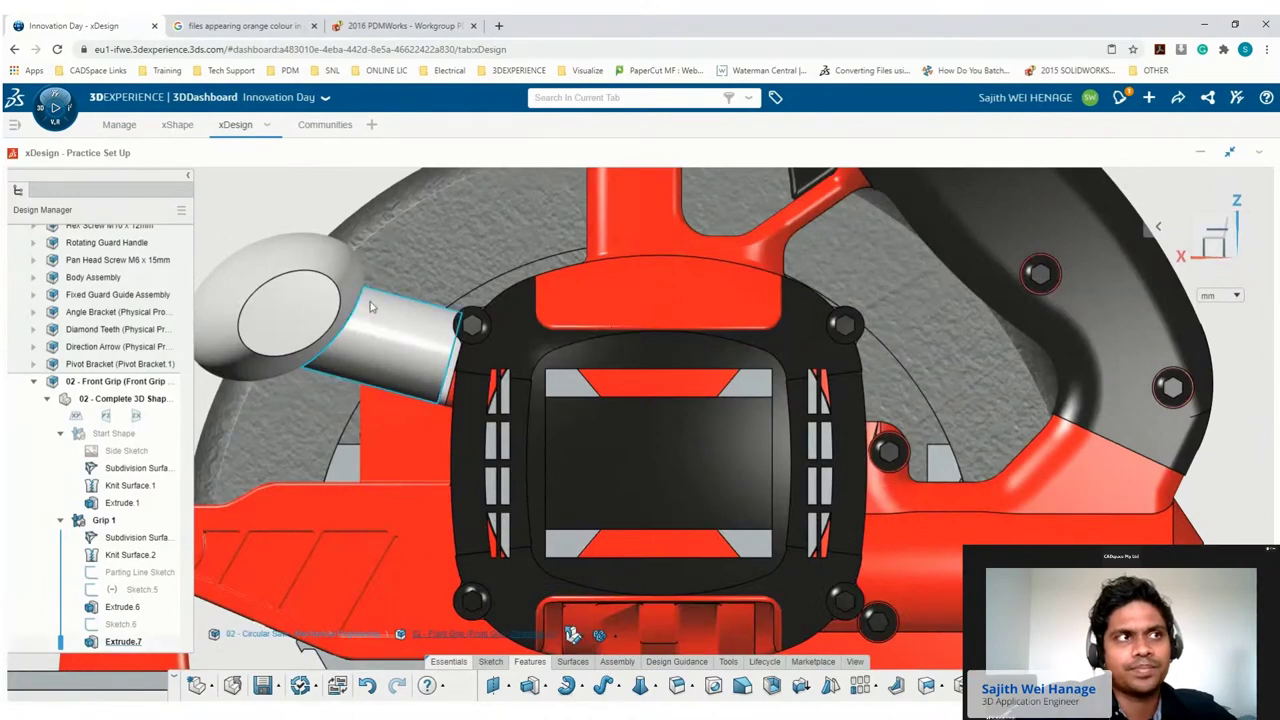
scroll(370, 306, down, 10)
scroll(635, 316, up, 3)
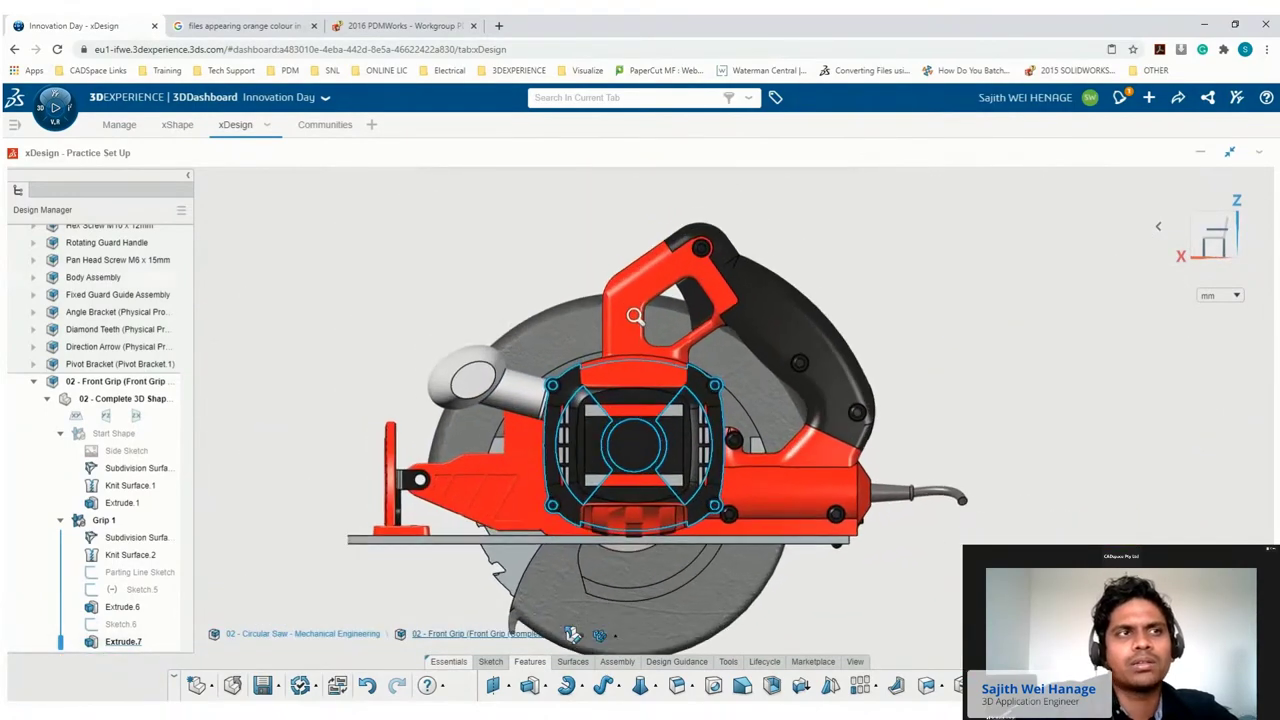
scroll(635, 316, up, 2)
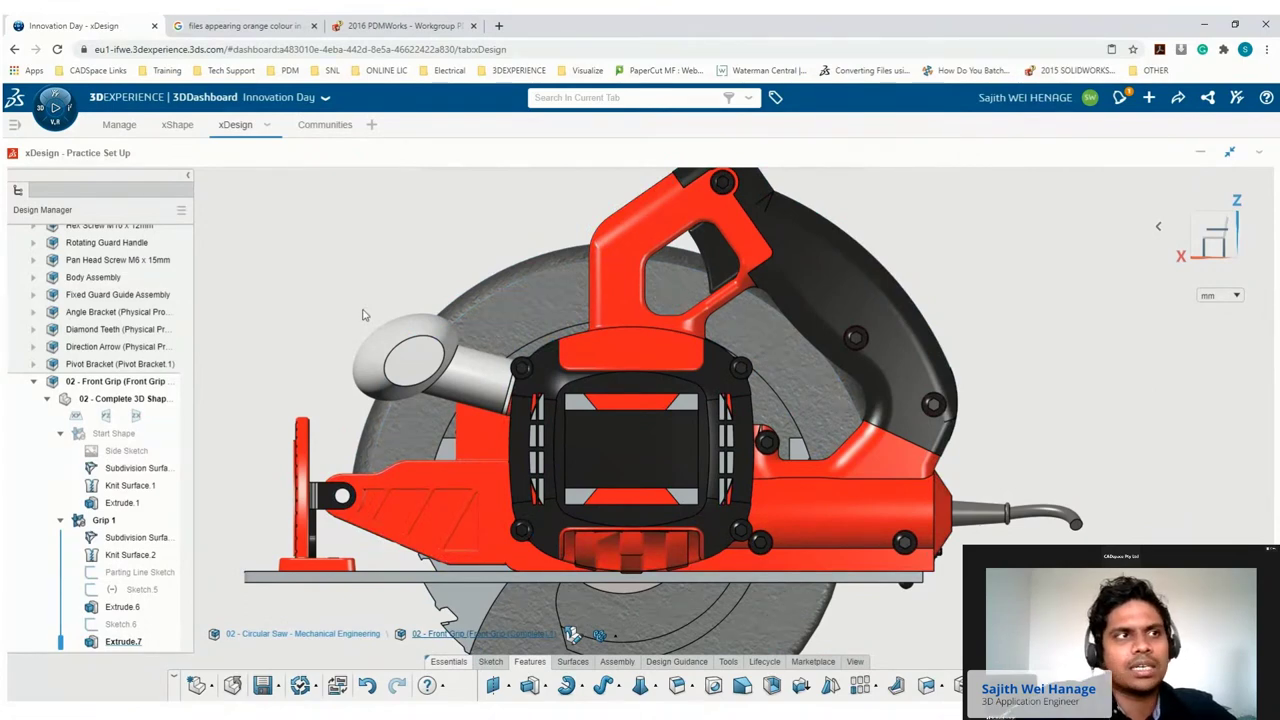
drag(62, 643, 62, 617)
Reopen Sketch.5 and draw a new spline for the path near the grip.
double_click(125, 595)
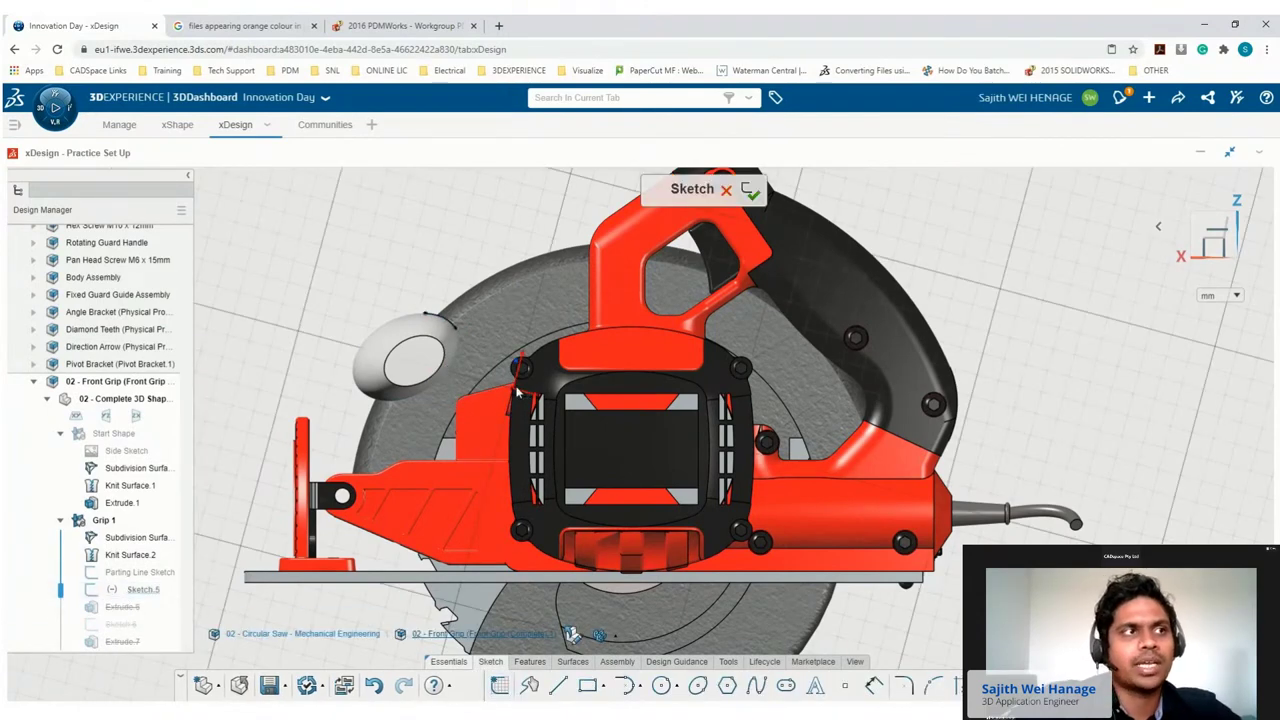
middle_drag(478, 459, 456, 305)
scroll(456, 305, up, 3)
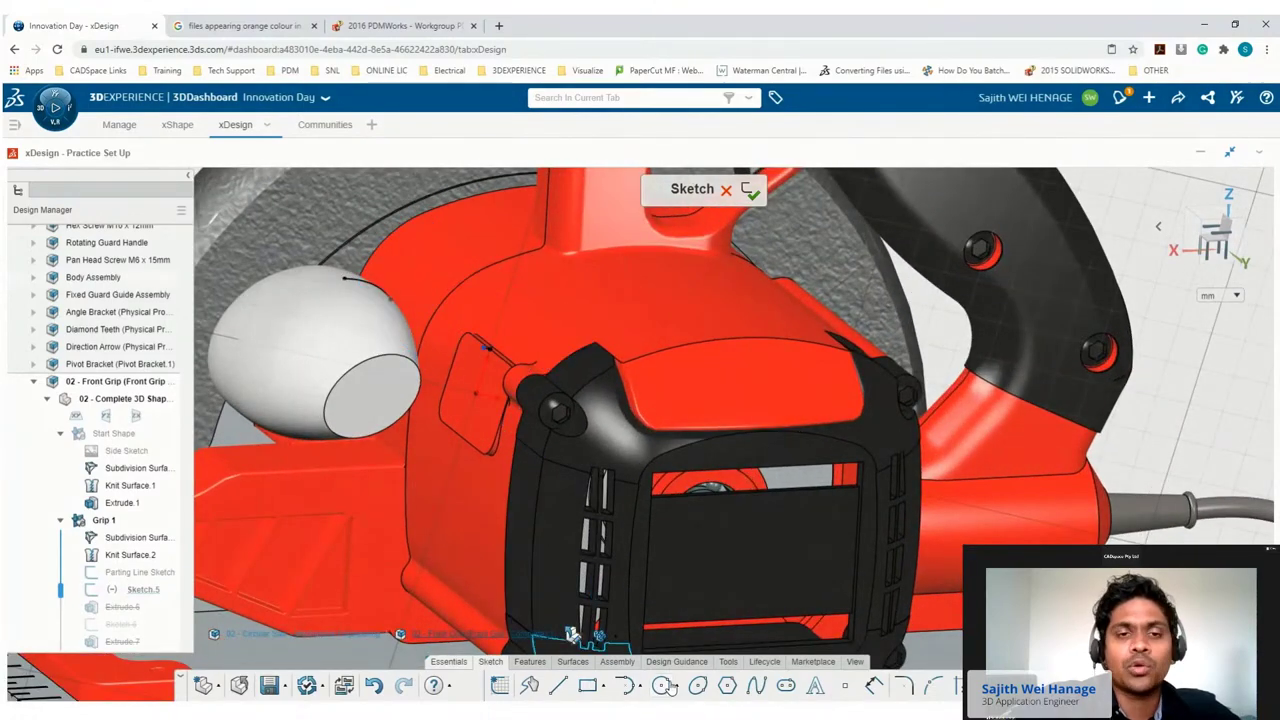
click(757, 687)
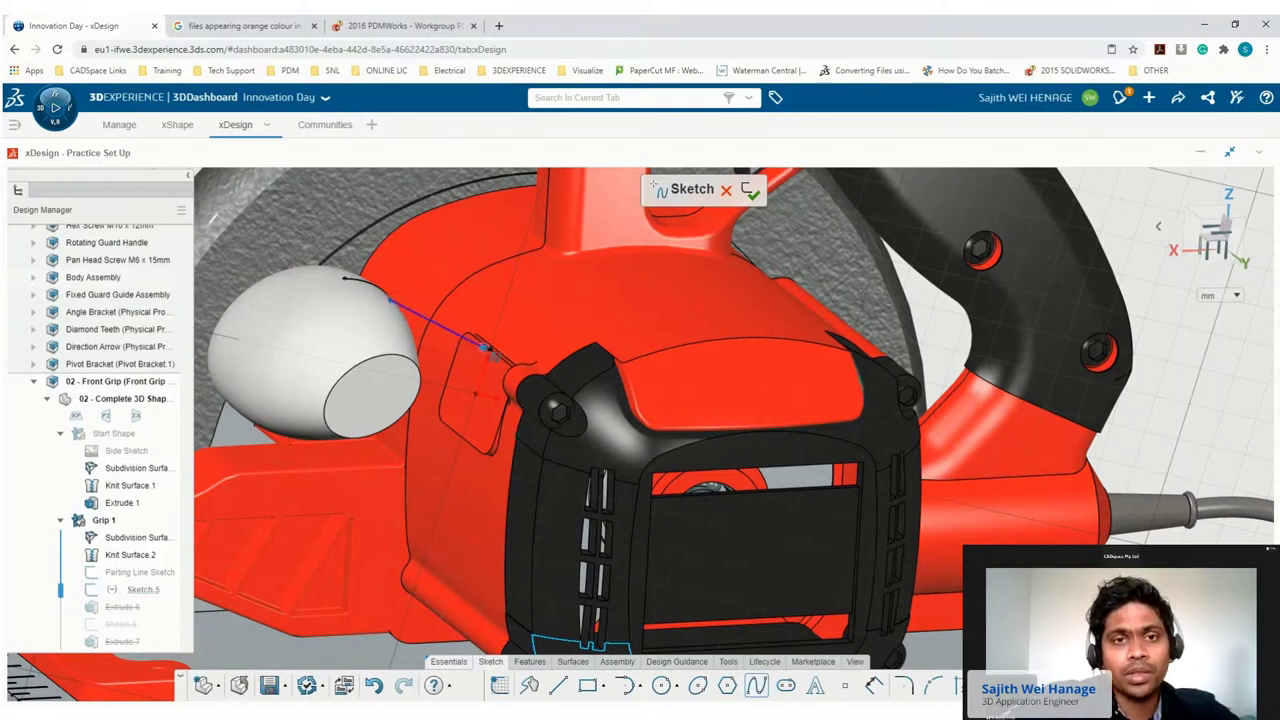
double_click(485, 348)
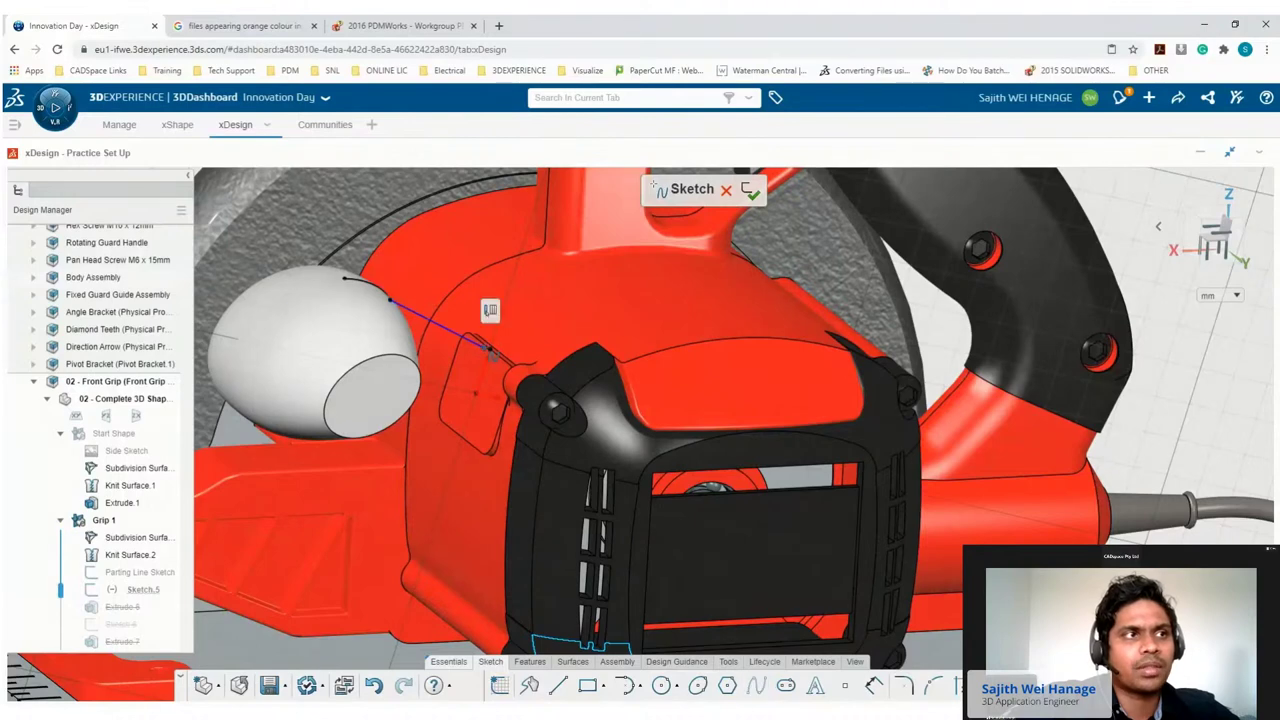
click(418, 318)
key(Escape)
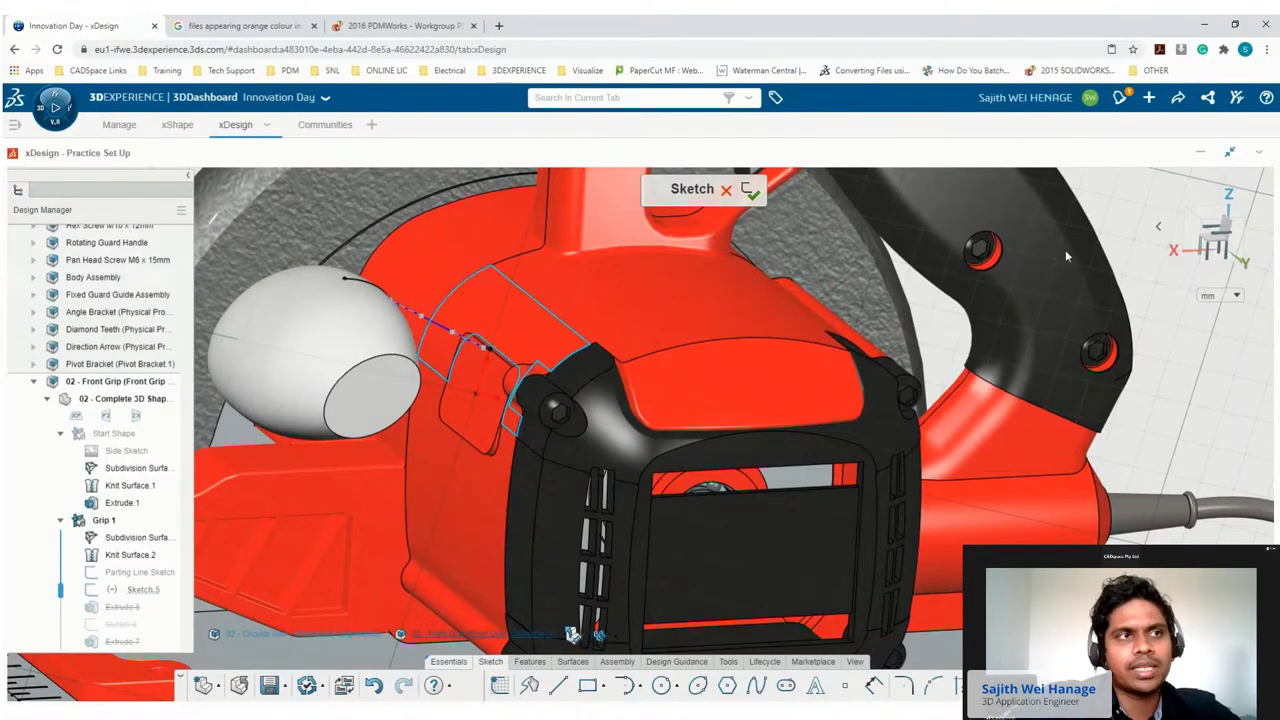
Drag the spline into a smooth curve, make the lower straight line construction, and close the sketch.
click(1234, 243)
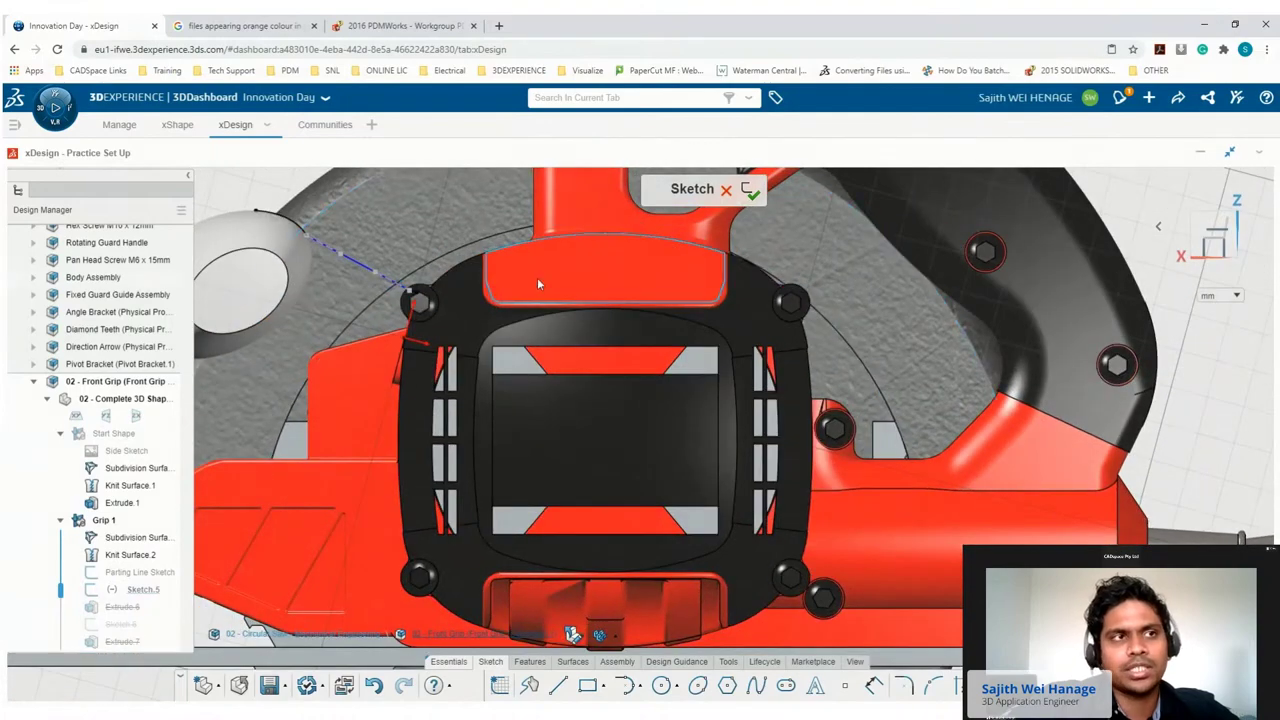
drag(366, 237, 311, 214)
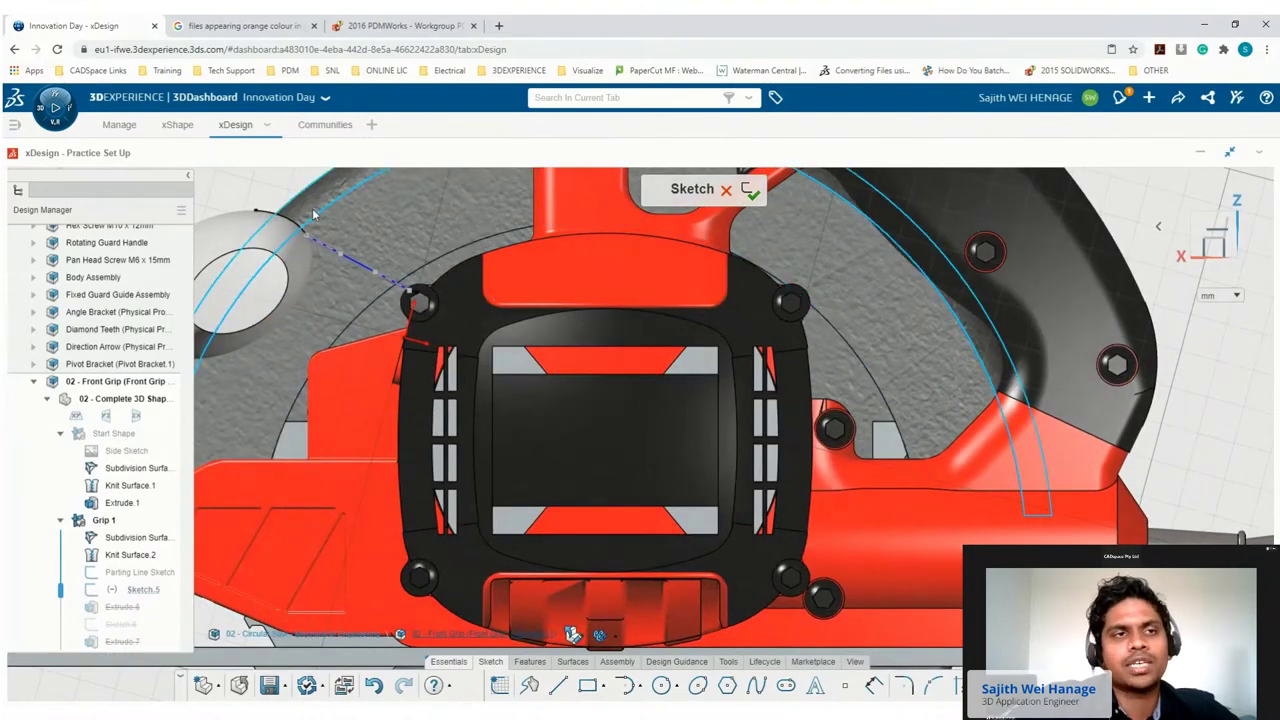
scroll(322, 218, up, 5)
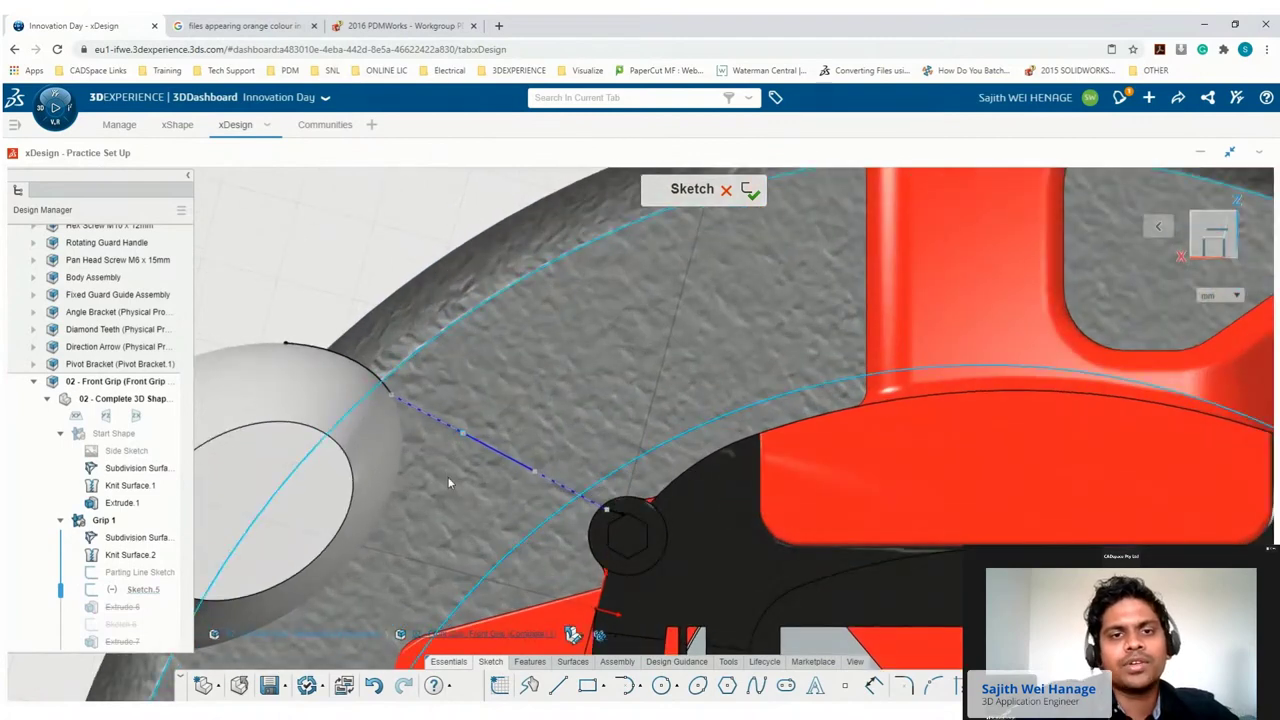
drag(466, 440, 432, 505)
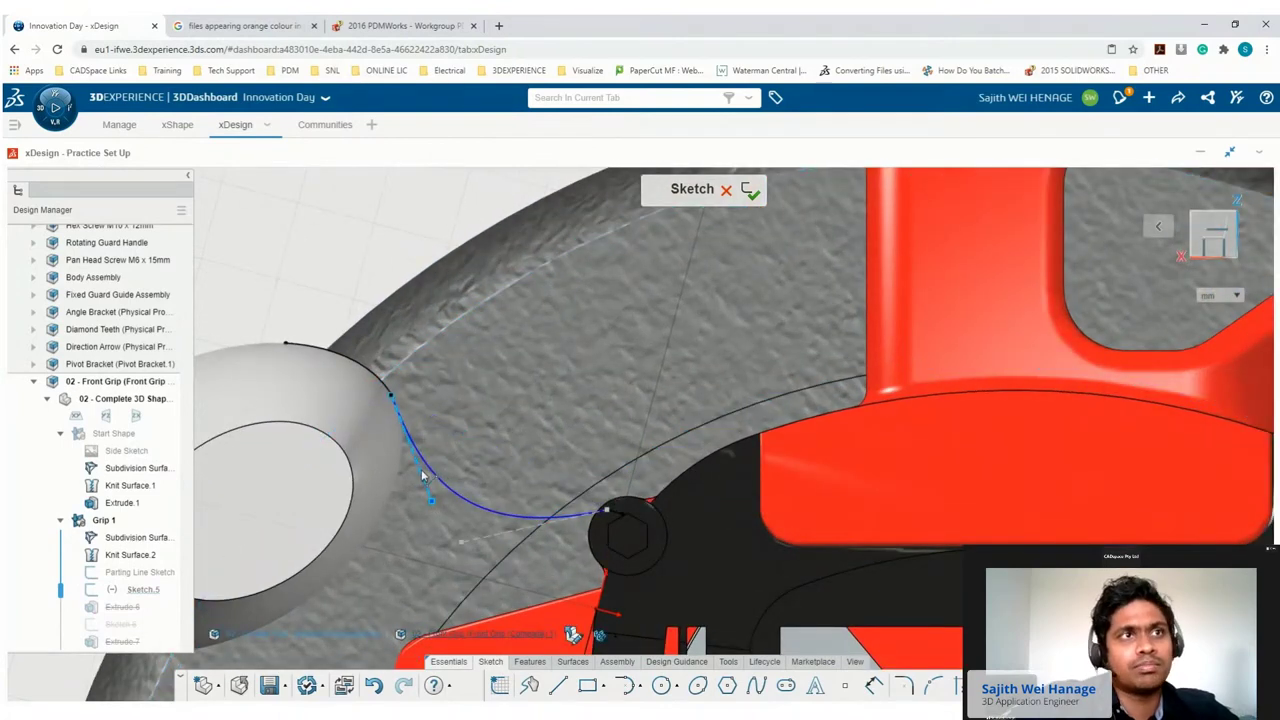
click(374, 372)
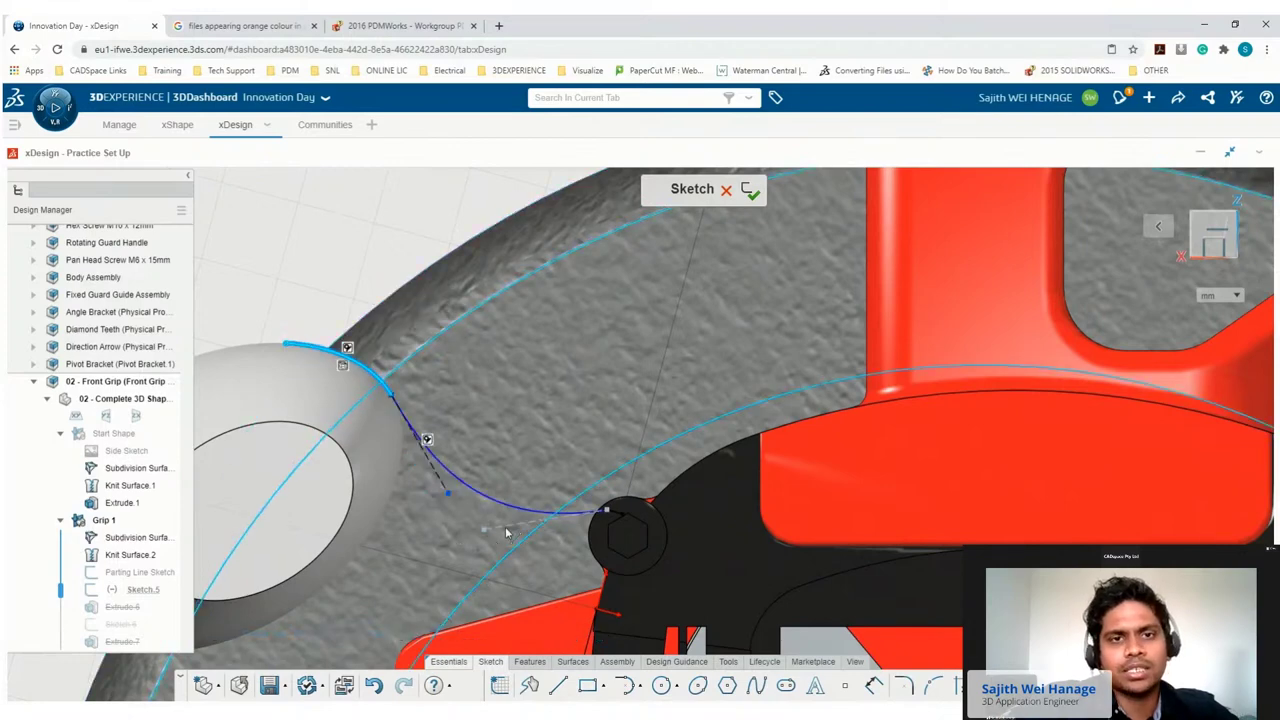
click(540, 514)
click(541, 480)
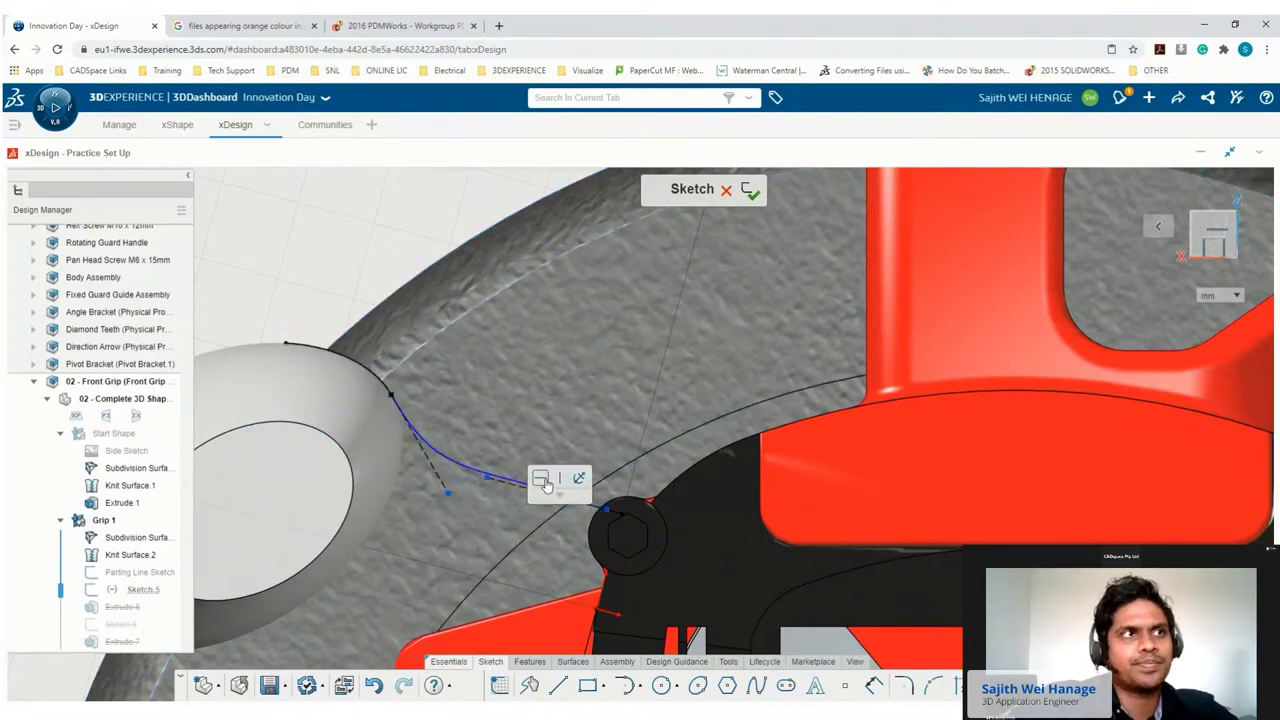
click(746, 200)
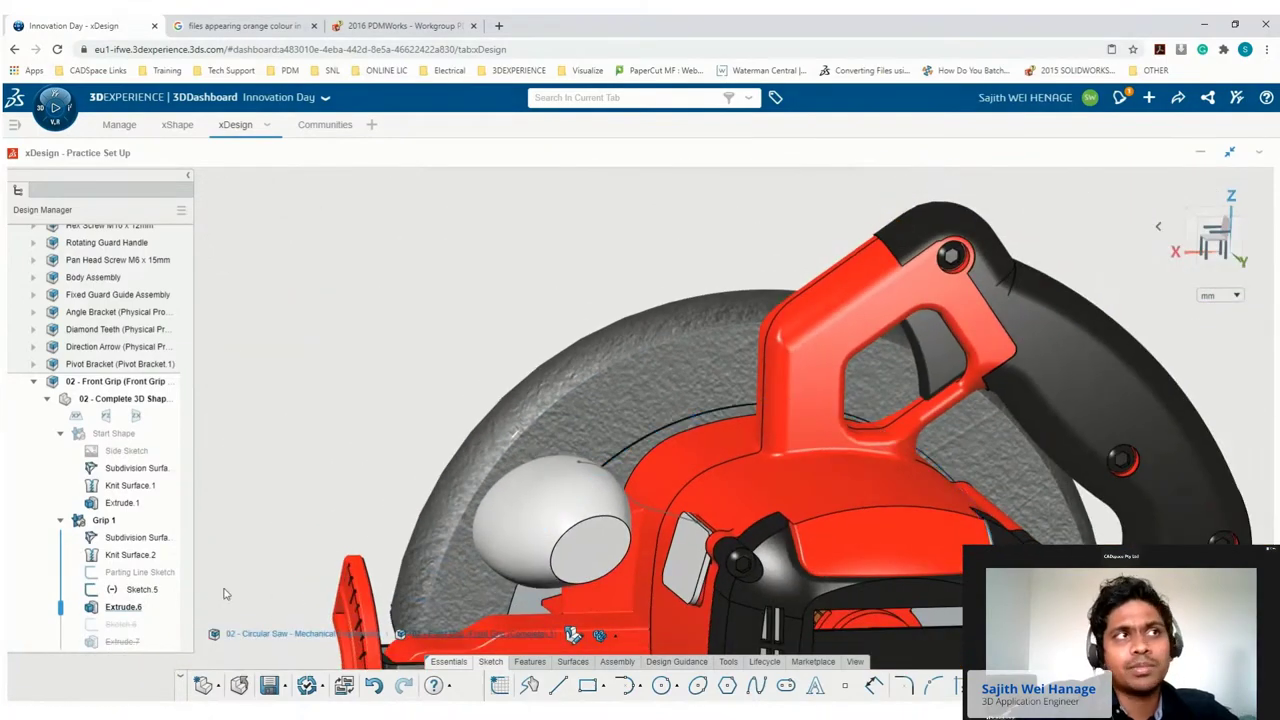
Convert Extrude.7 into a sweep of the ellipse along Curve.2 with tangent propagation off.
drag(63, 612, 62, 645)
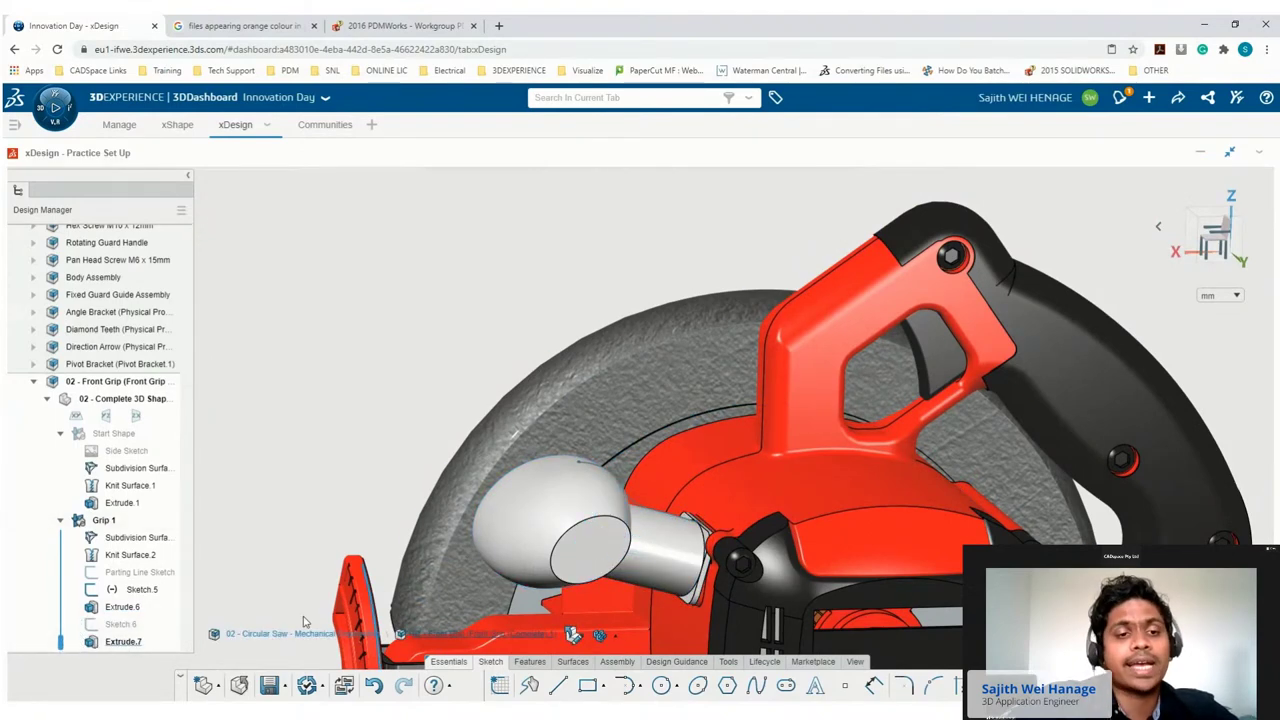
click(128, 644)
double_click(124, 642)
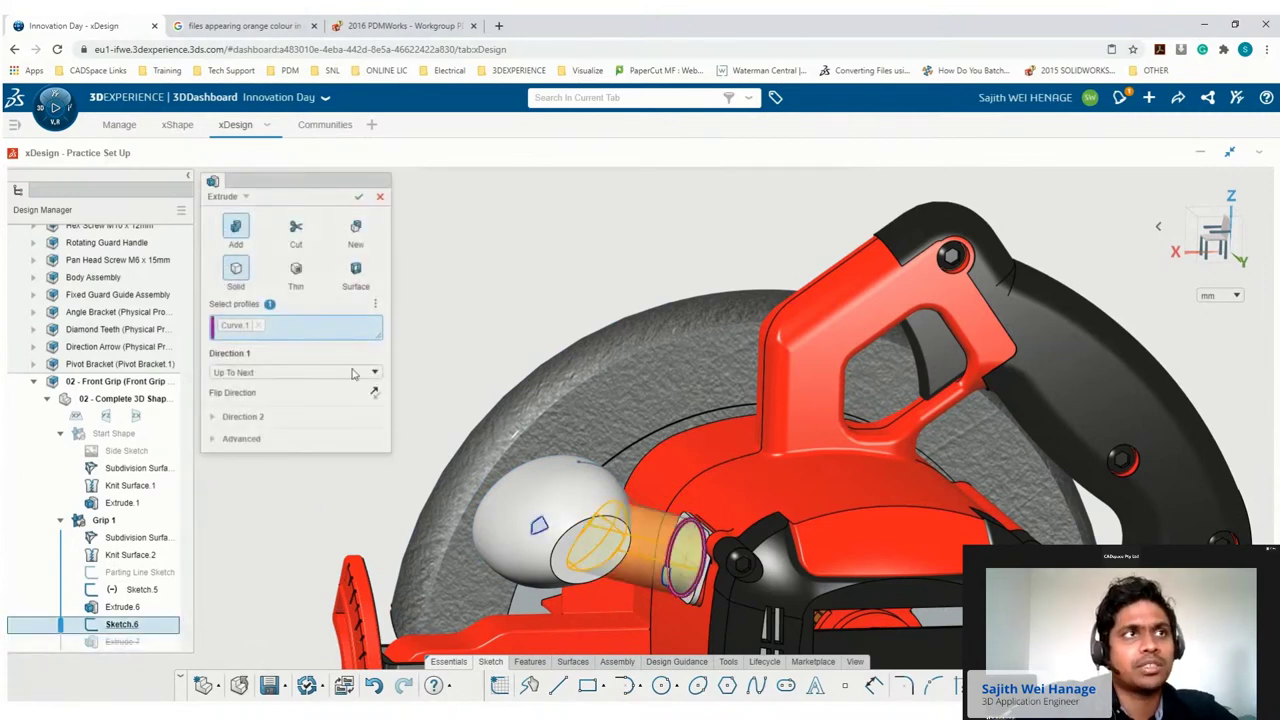
click(242, 198)
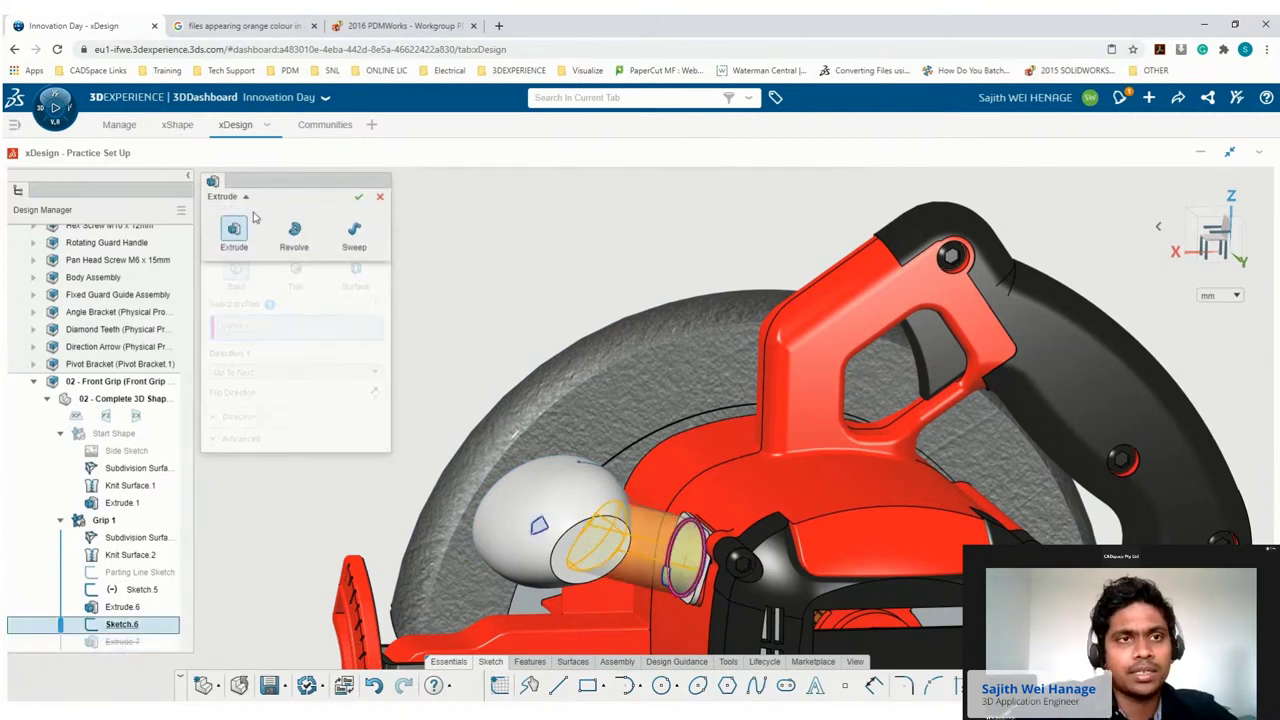
click(354, 230)
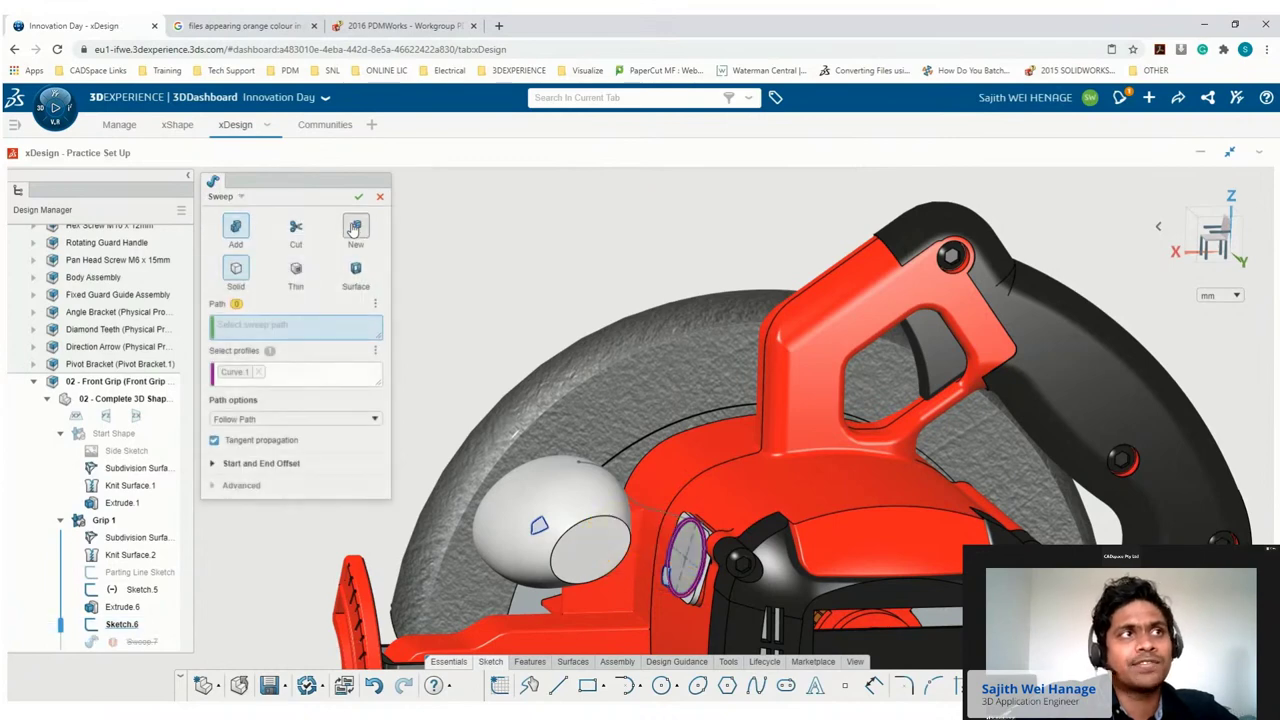
click(646, 505)
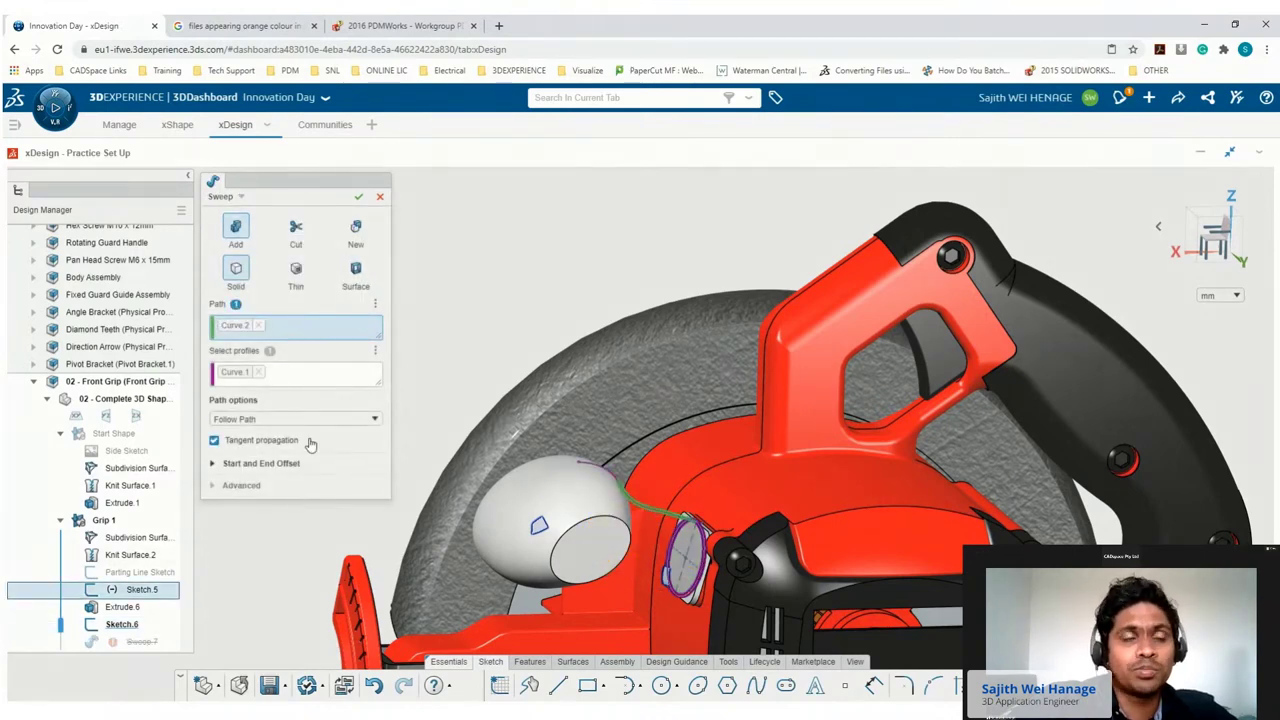
click(215, 442)
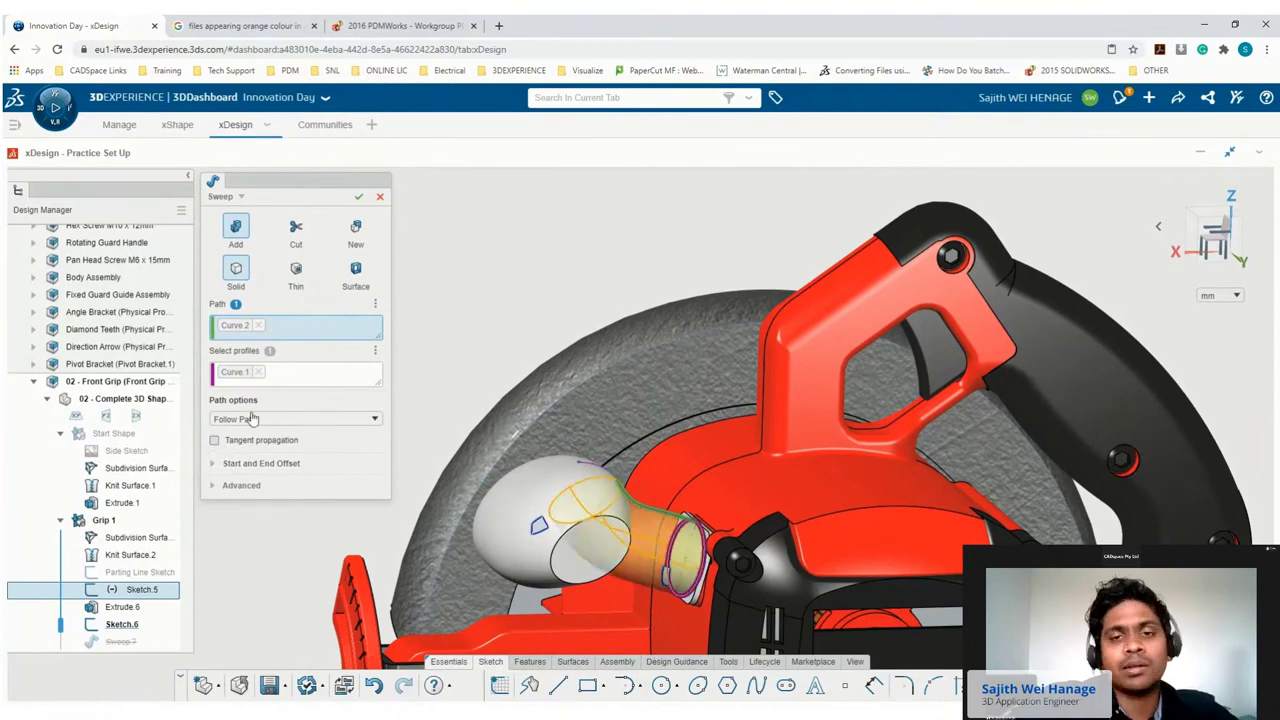
click(358, 197)
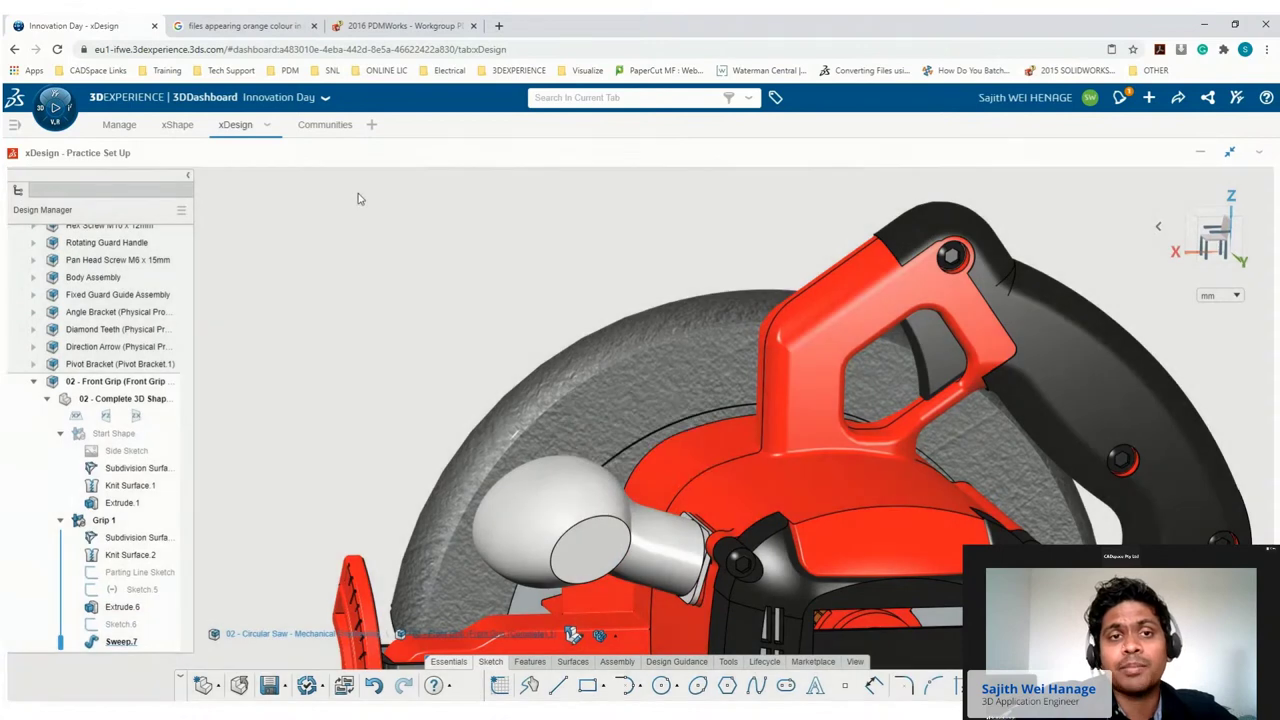
middle_drag(1063, 293, 958, 470)
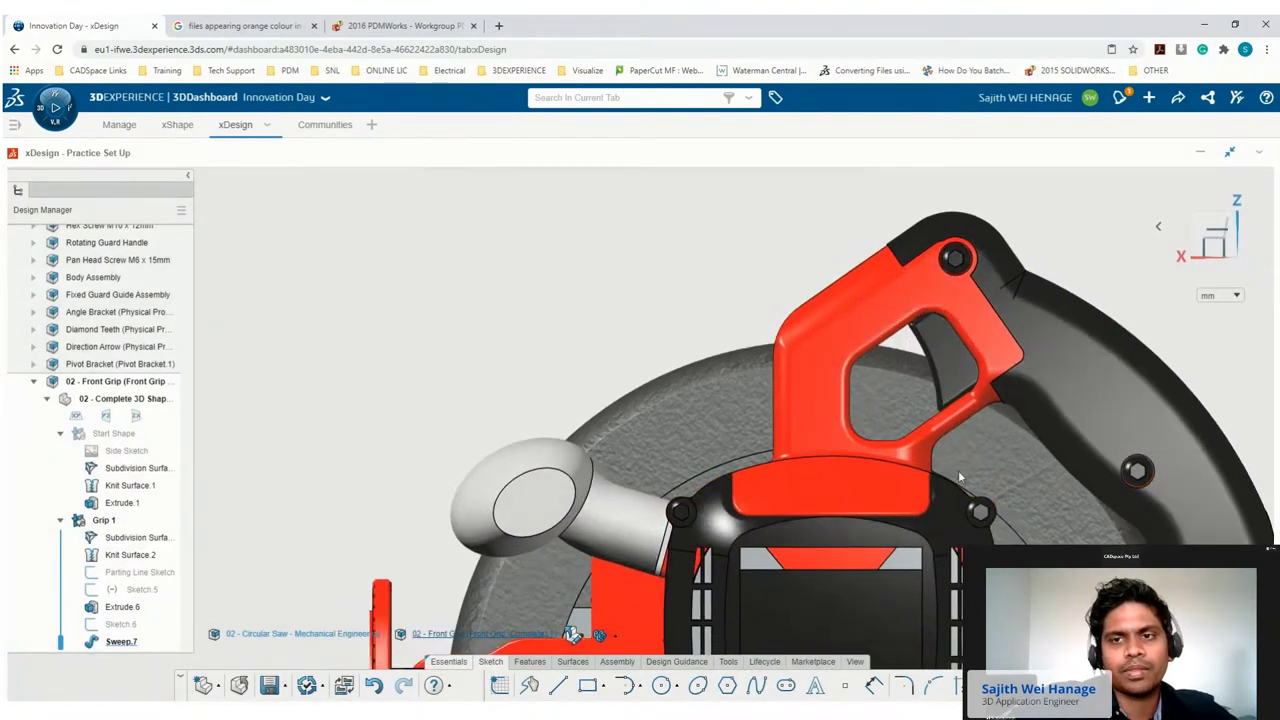
Run a Draft Analysis on the grip using the xy plane as pull direction.
key(f)
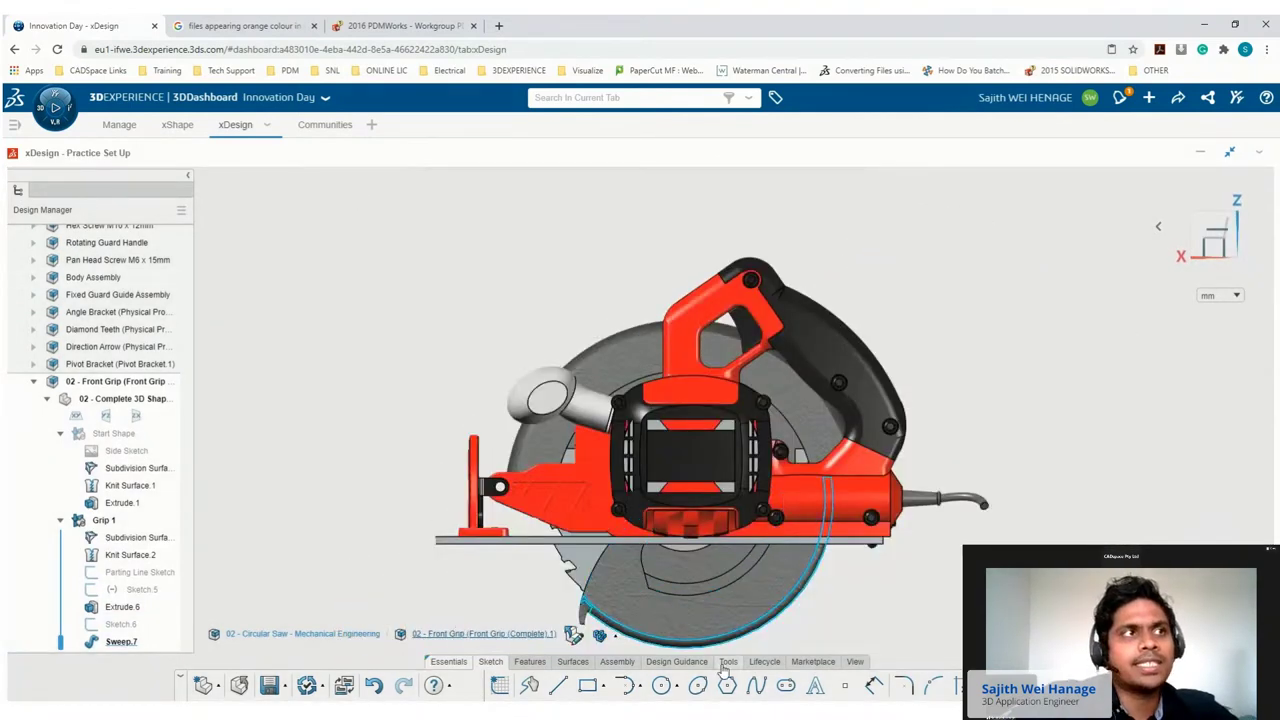
click(726, 665)
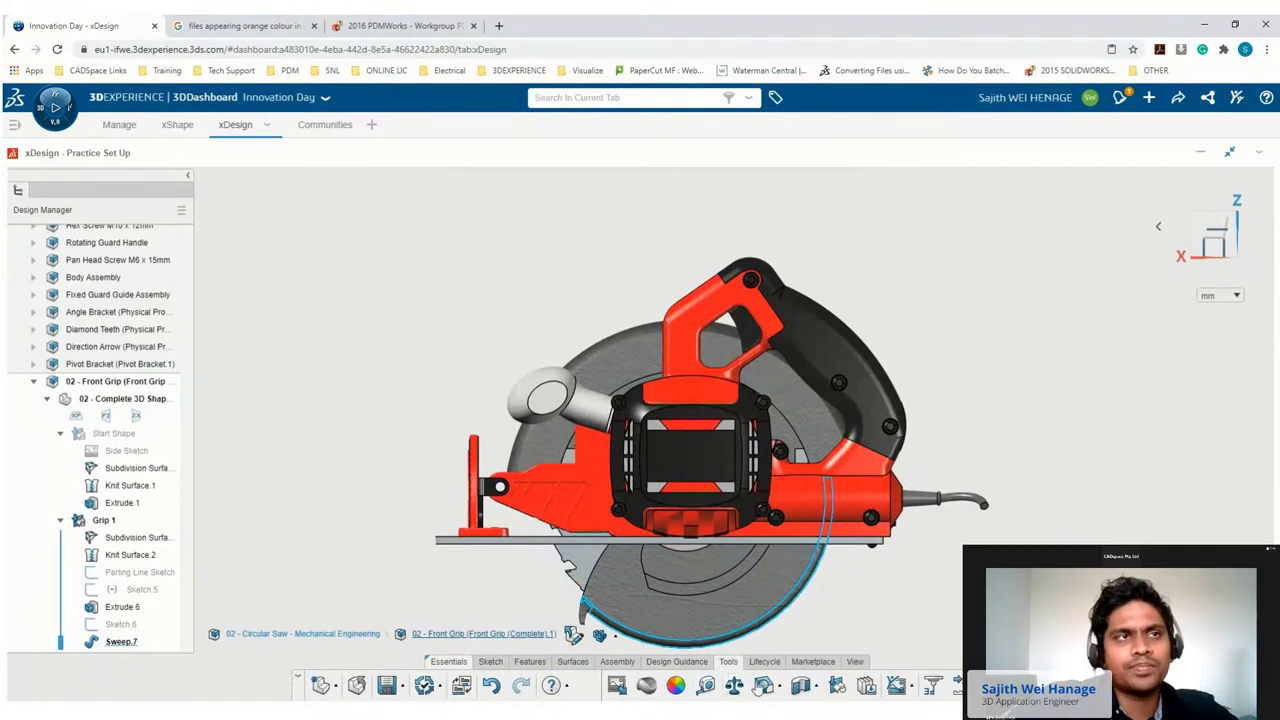
click(763, 686)
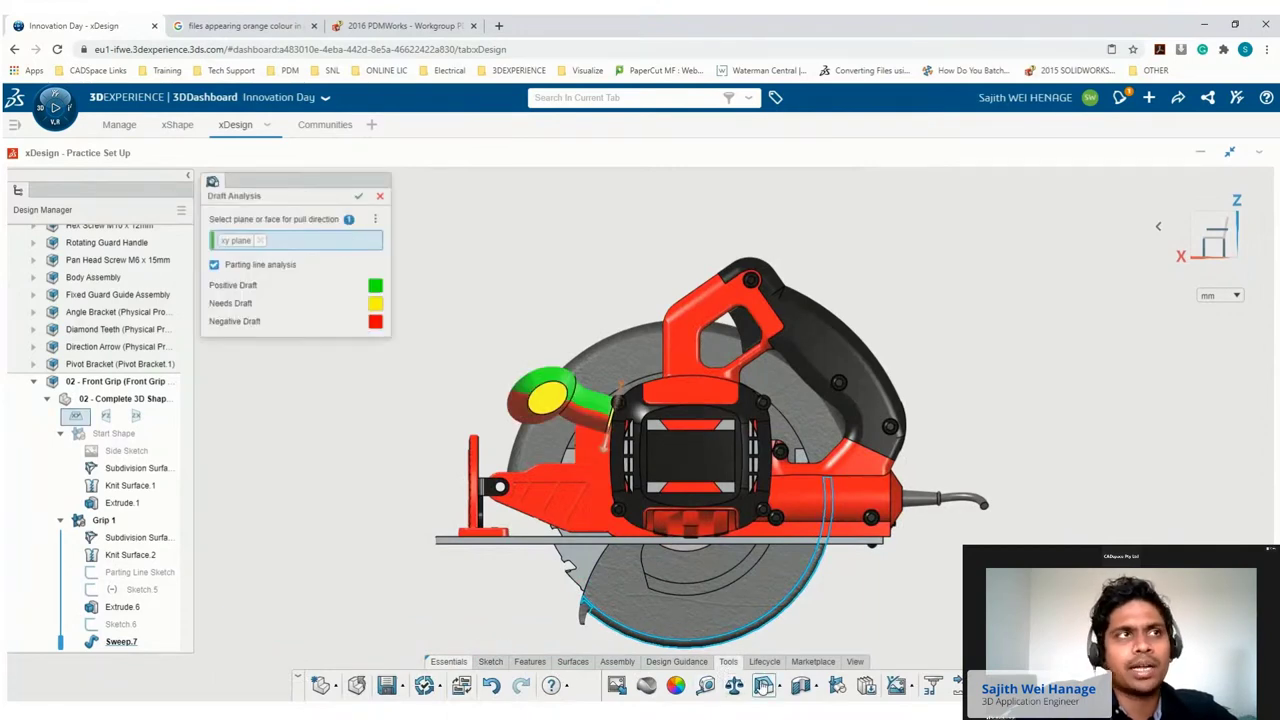
scroll(480, 381, up, 3)
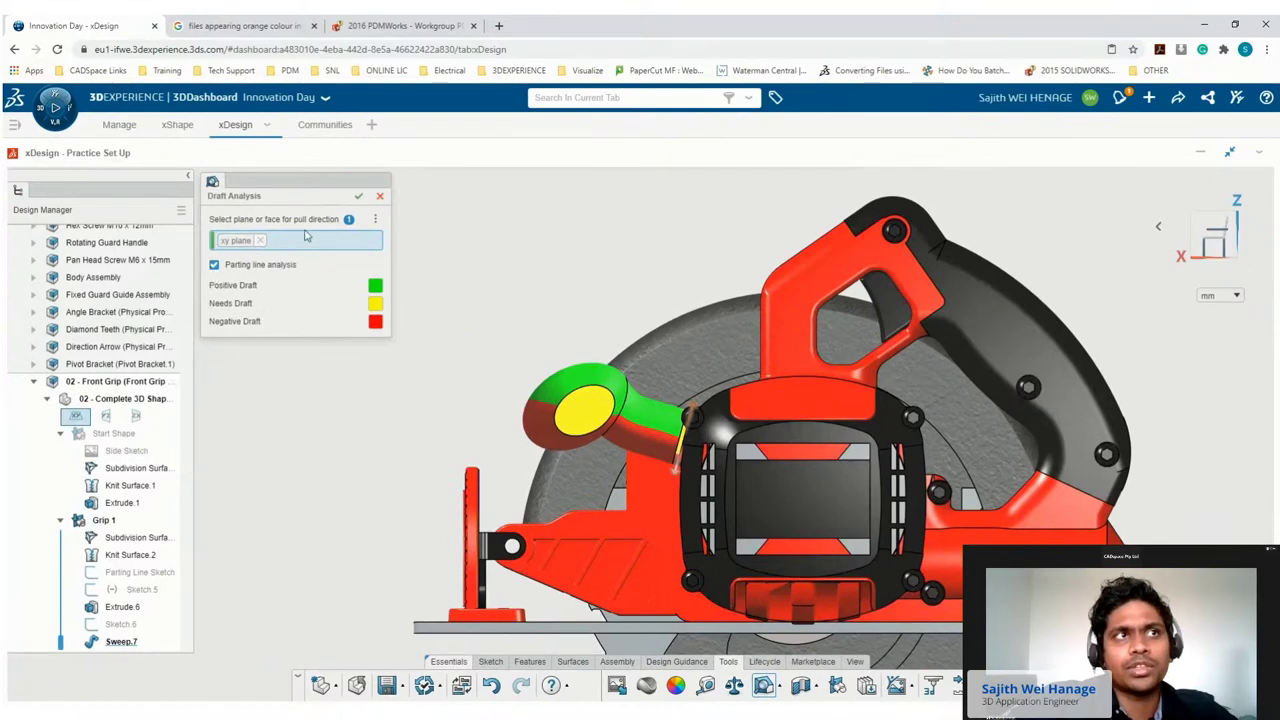
click(362, 196)
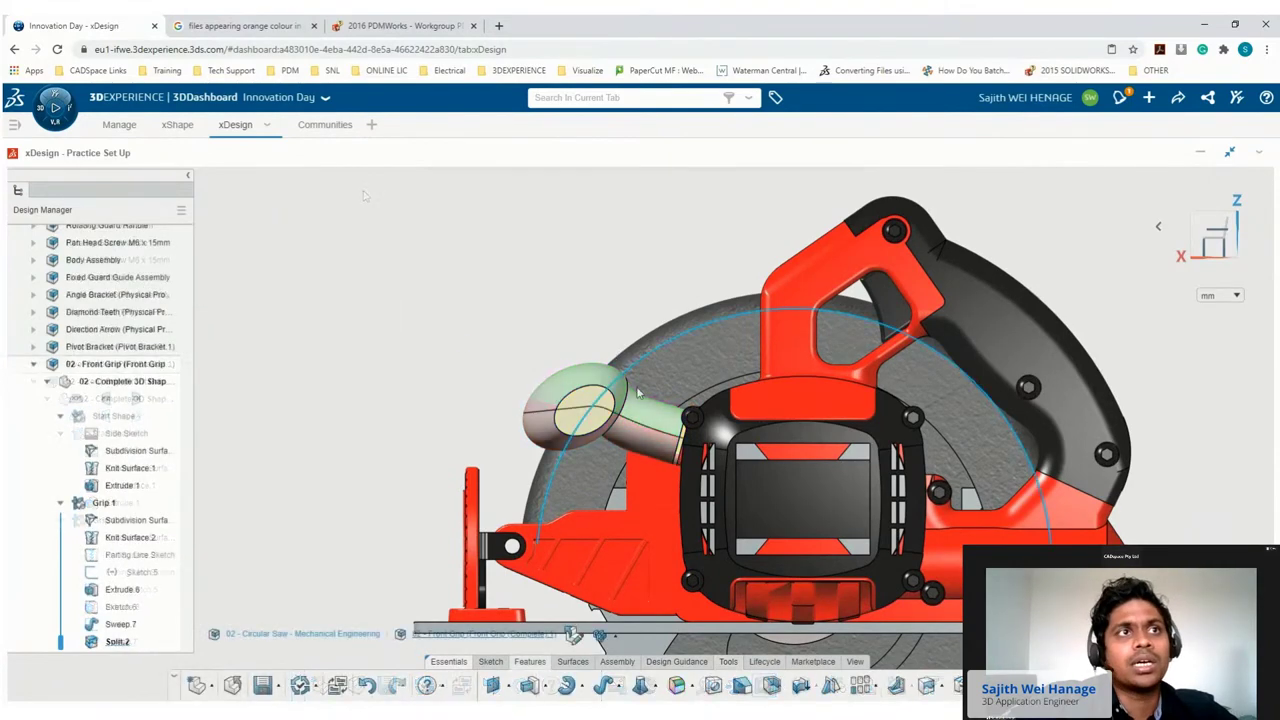
Make bodies from the split grip, each in its own new ordered geometrical set.
scroll(645, 399, up, 4)
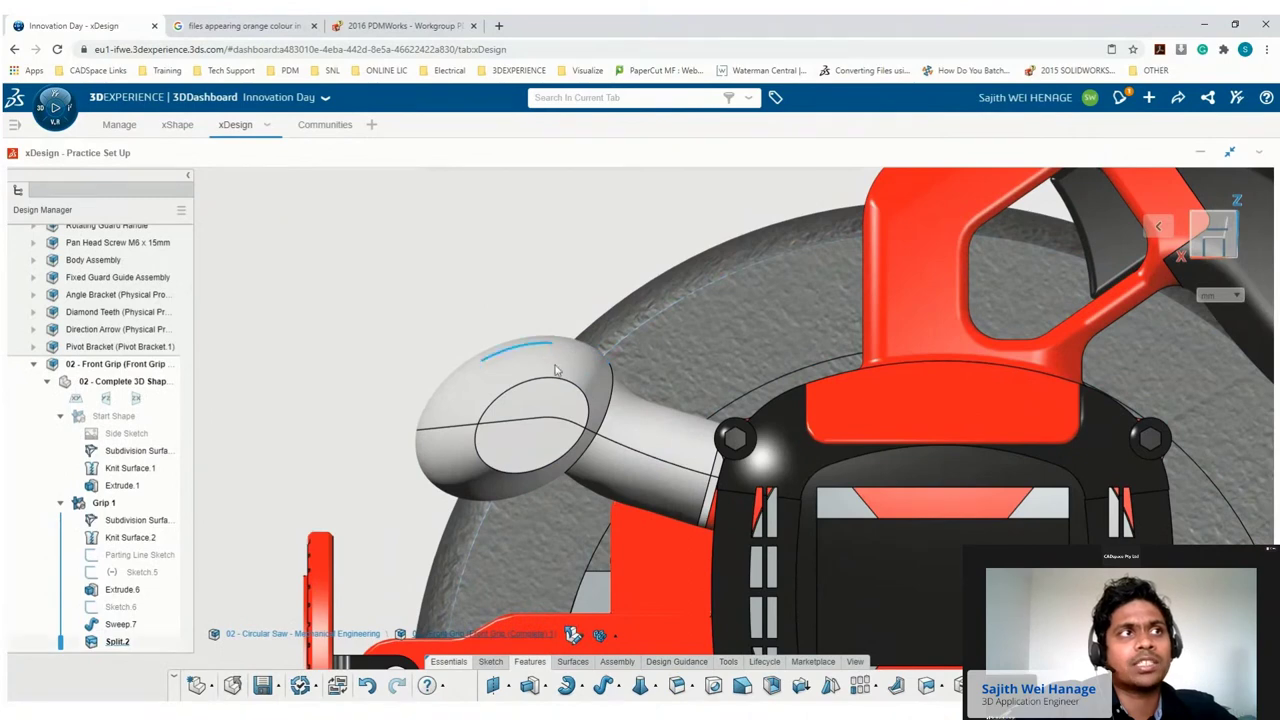
click(548, 370)
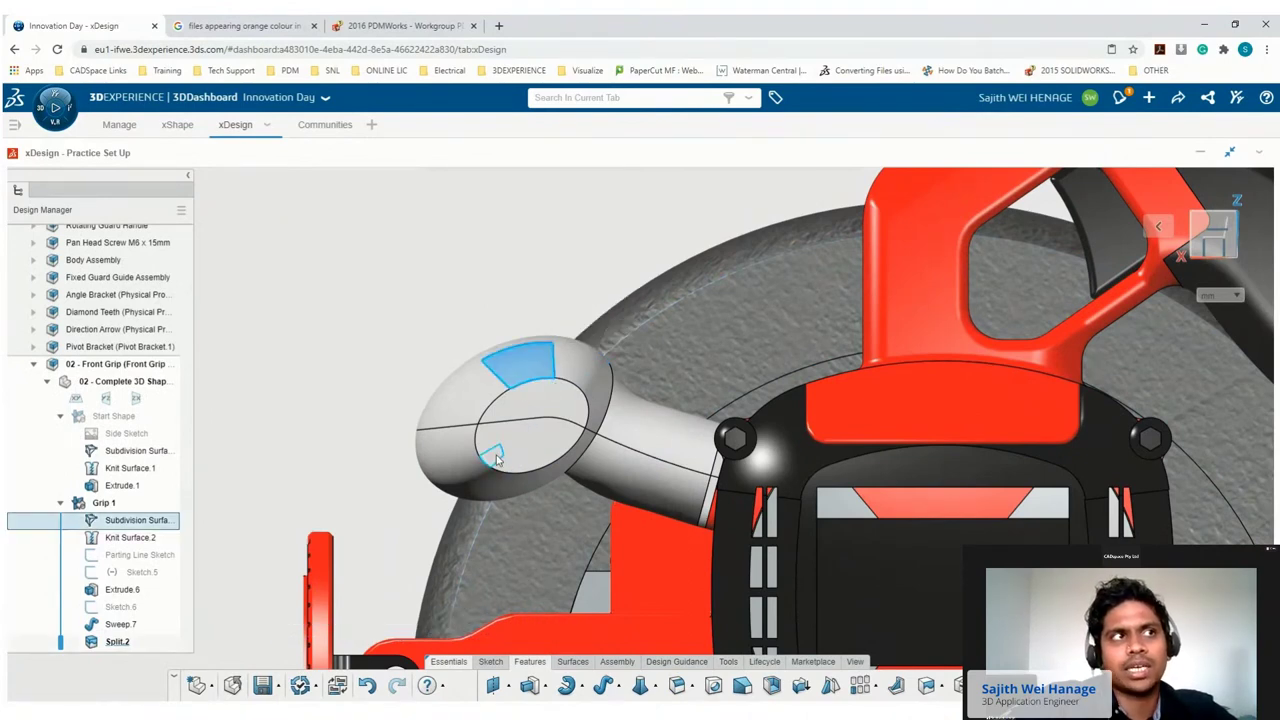
click(497, 458)
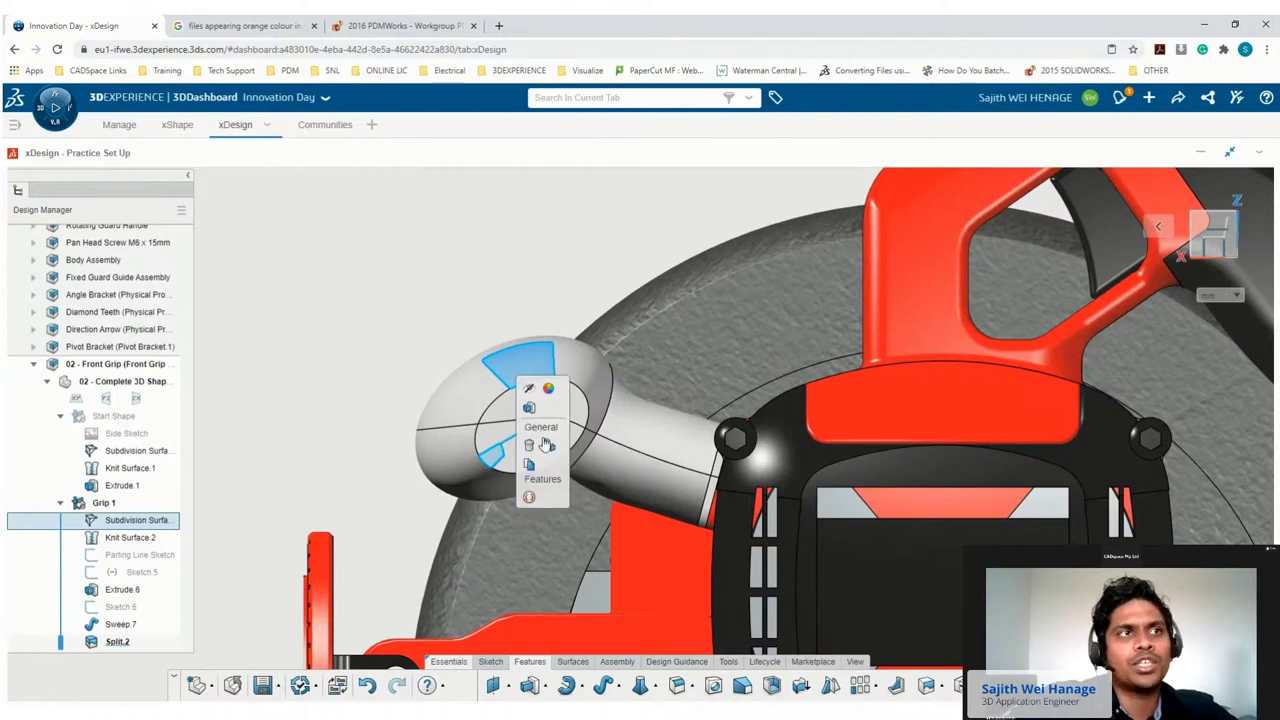
click(546, 447)
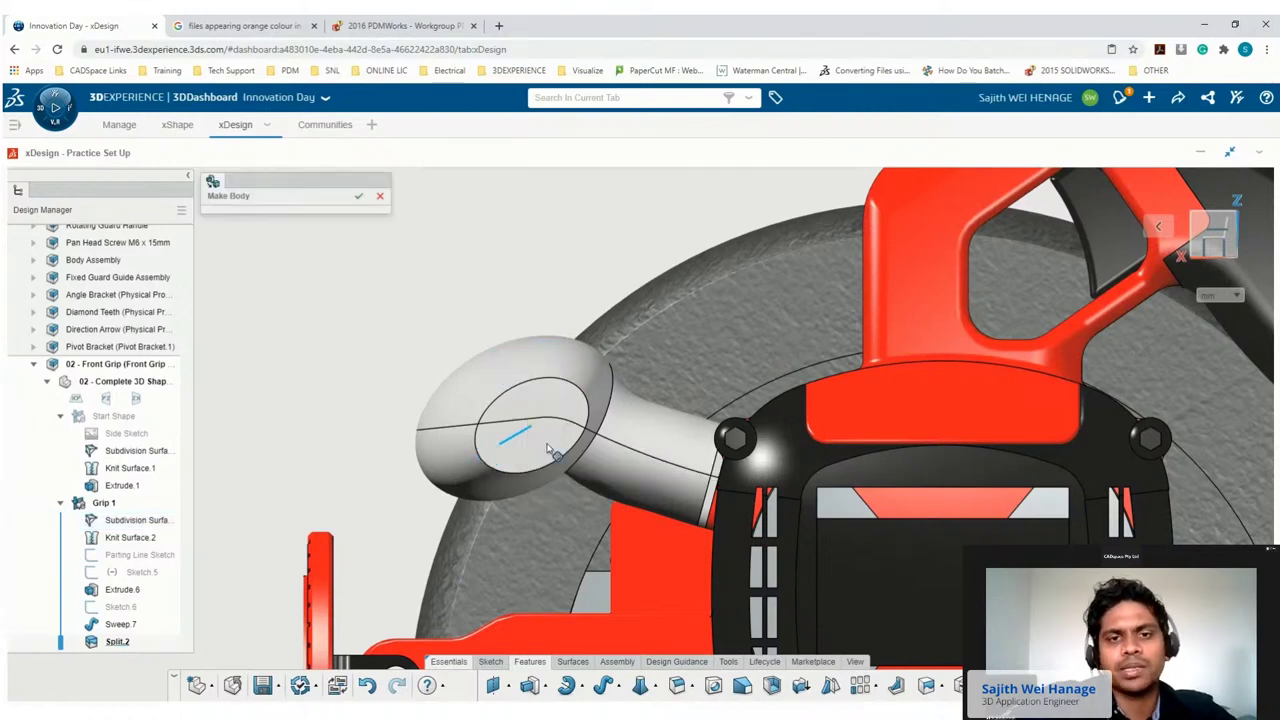
click(548, 450)
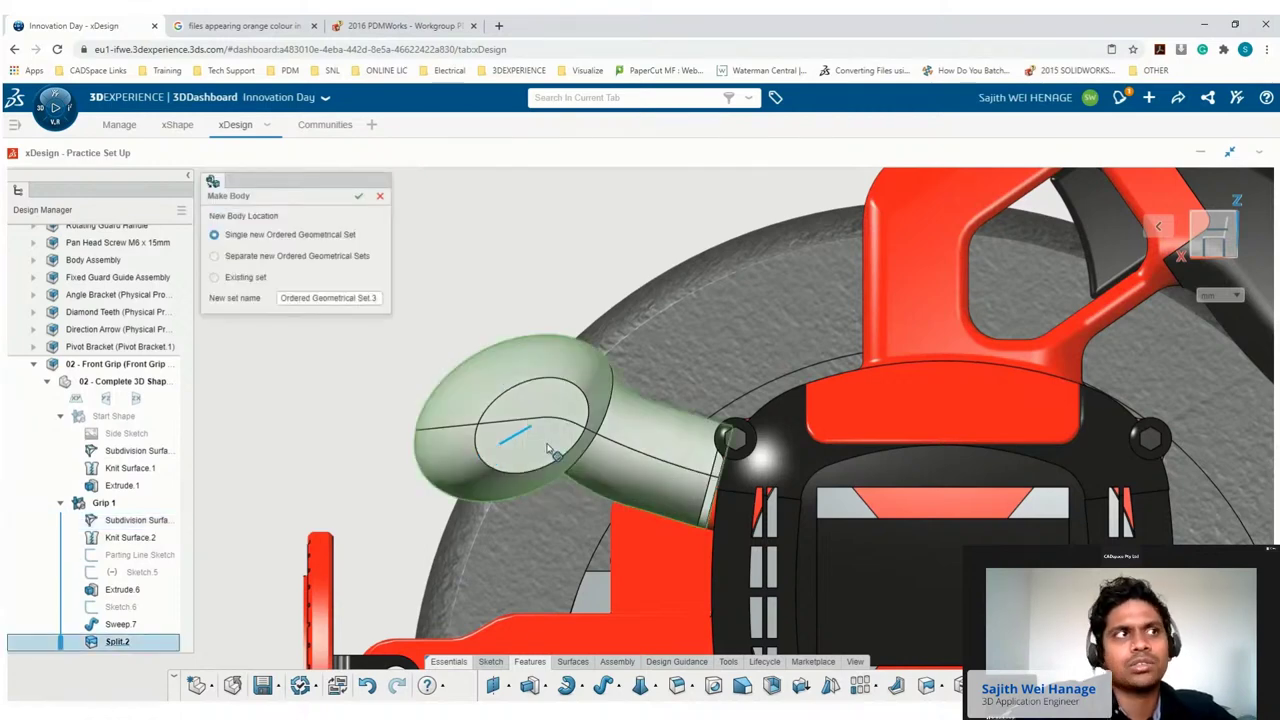
click(214, 258)
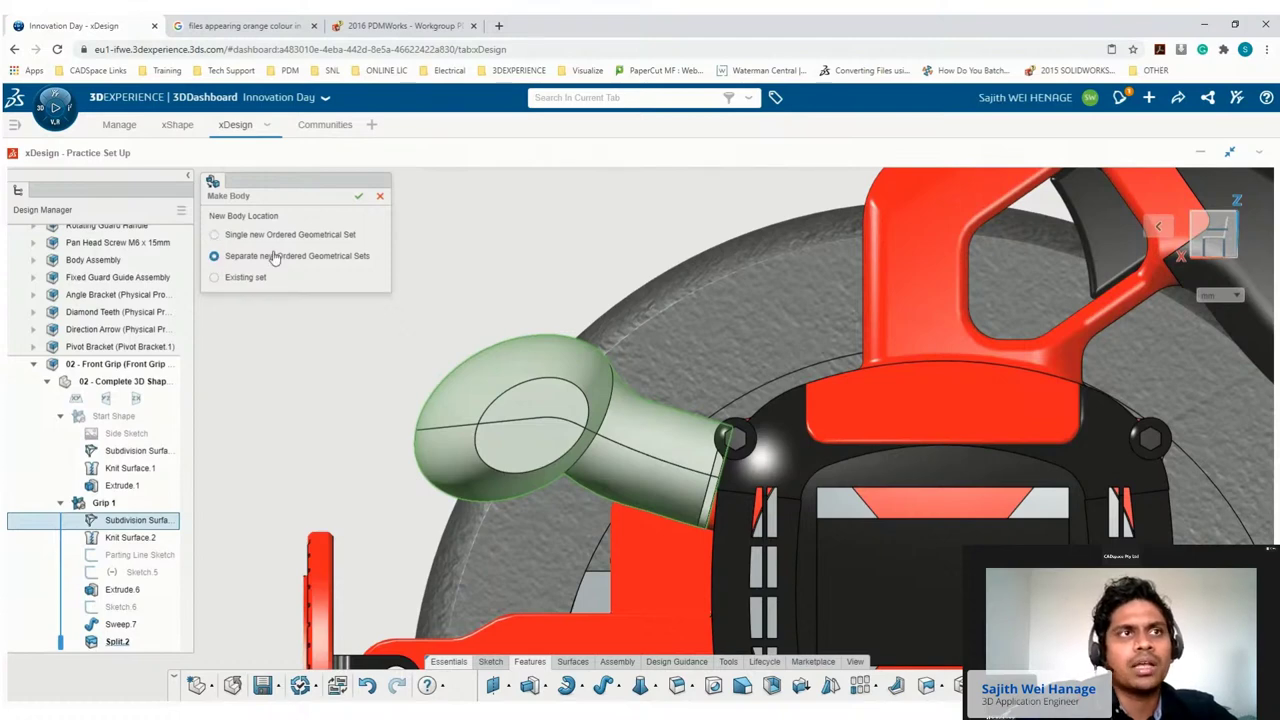
click(362, 196)
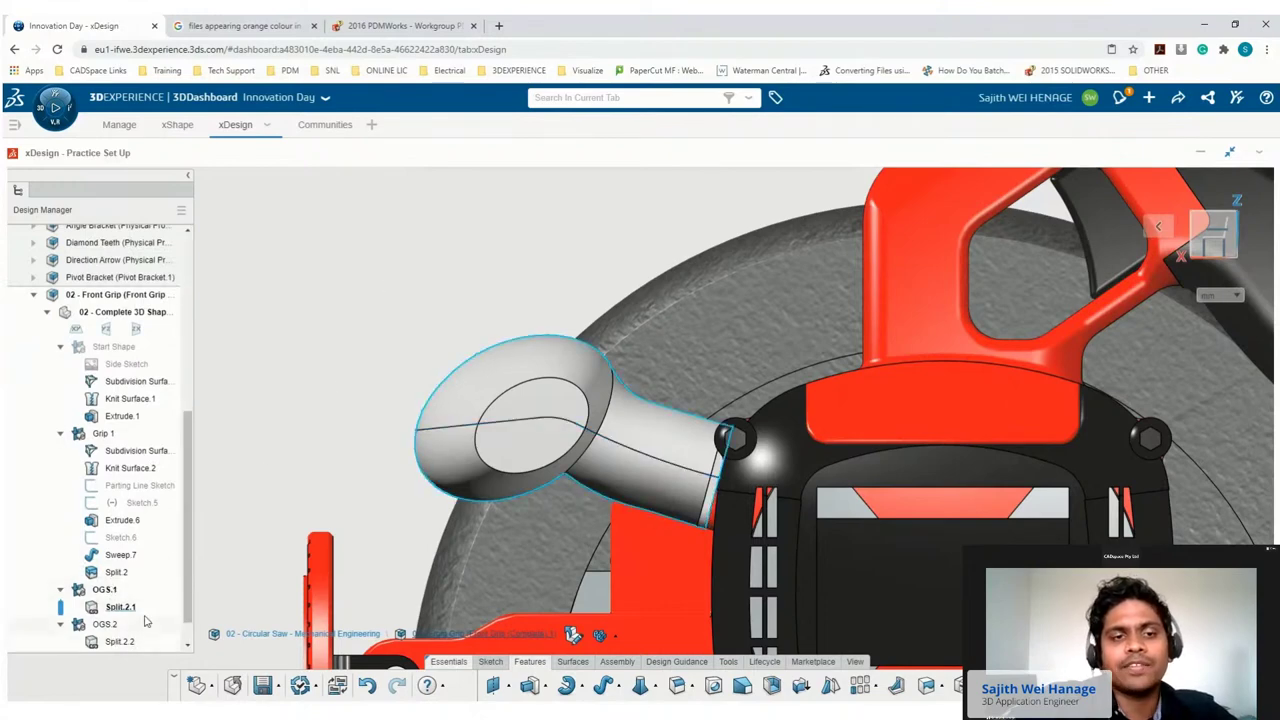
Hide the OGS.1 half and select the remaining Split.2.2 half.
click(104, 589)
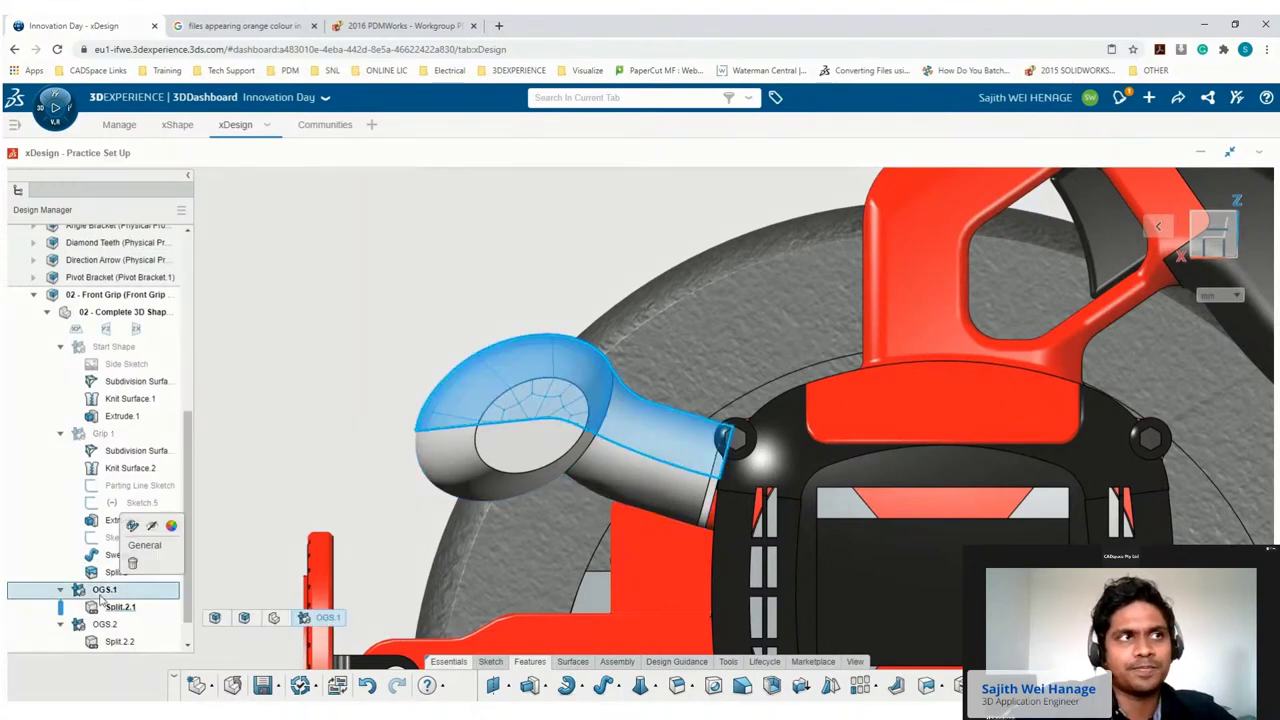
click(132, 526)
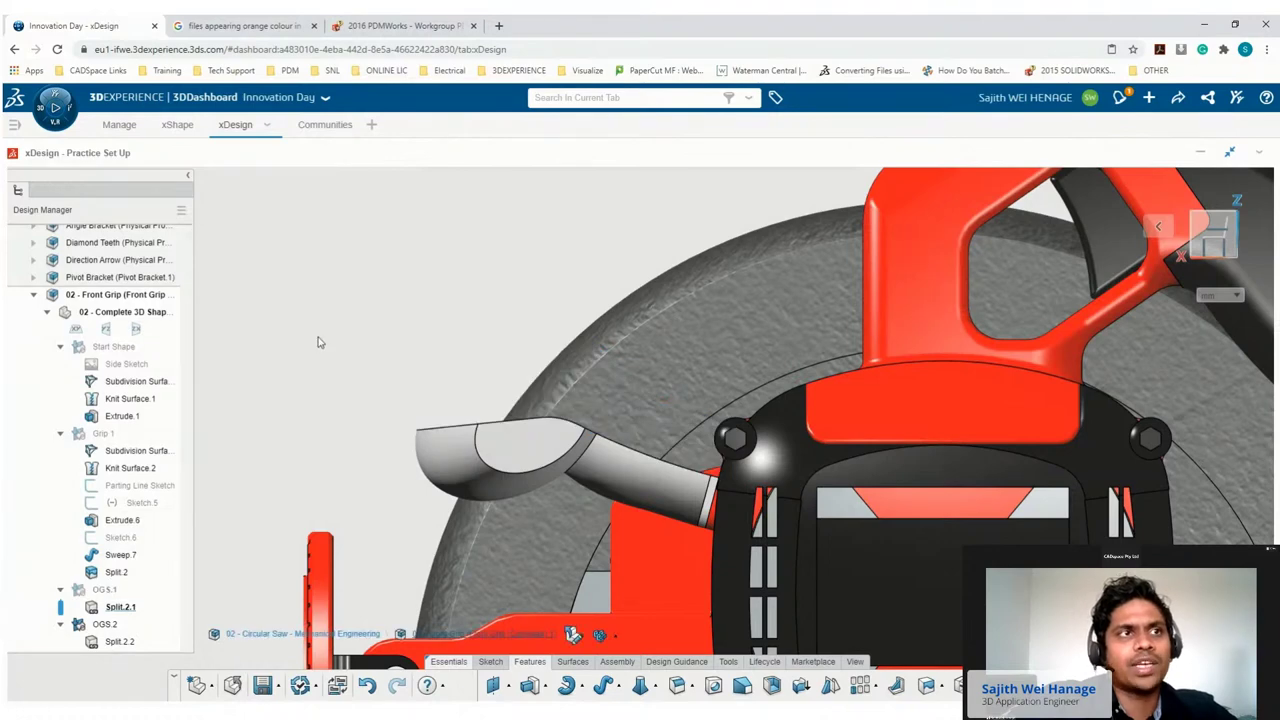
middle_drag(352, 347, 490, 460)
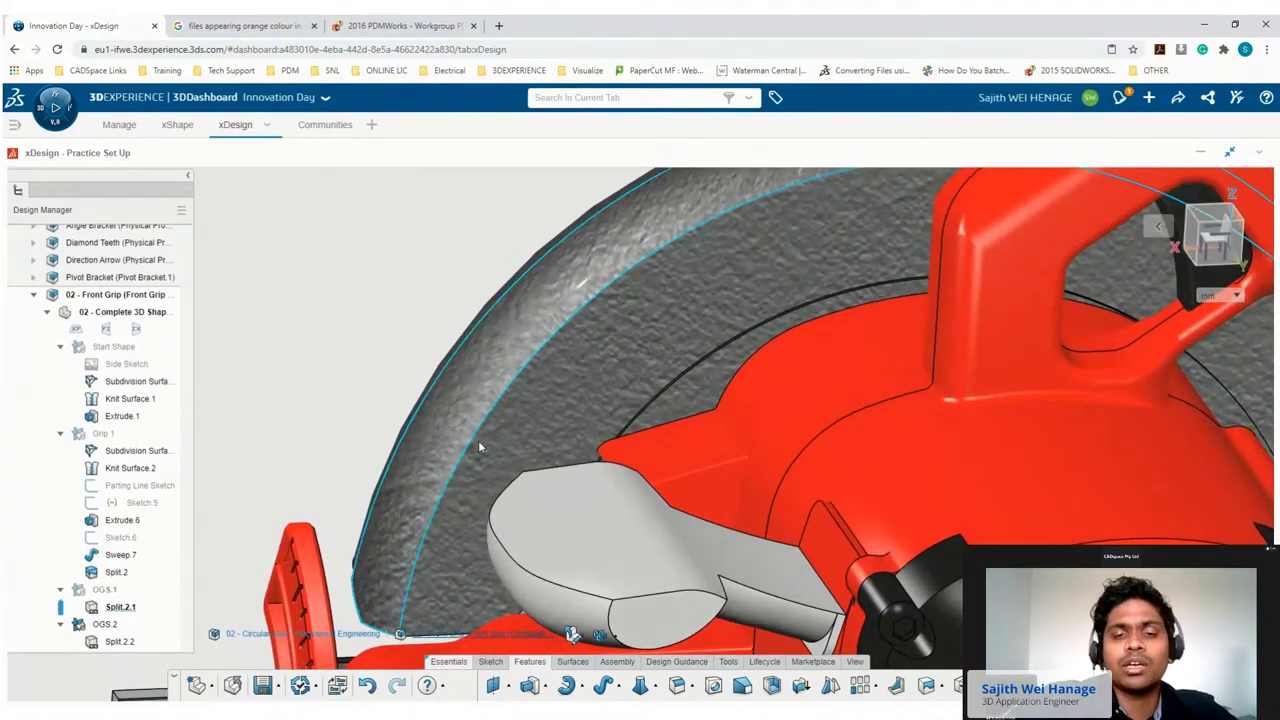
click(535, 495)
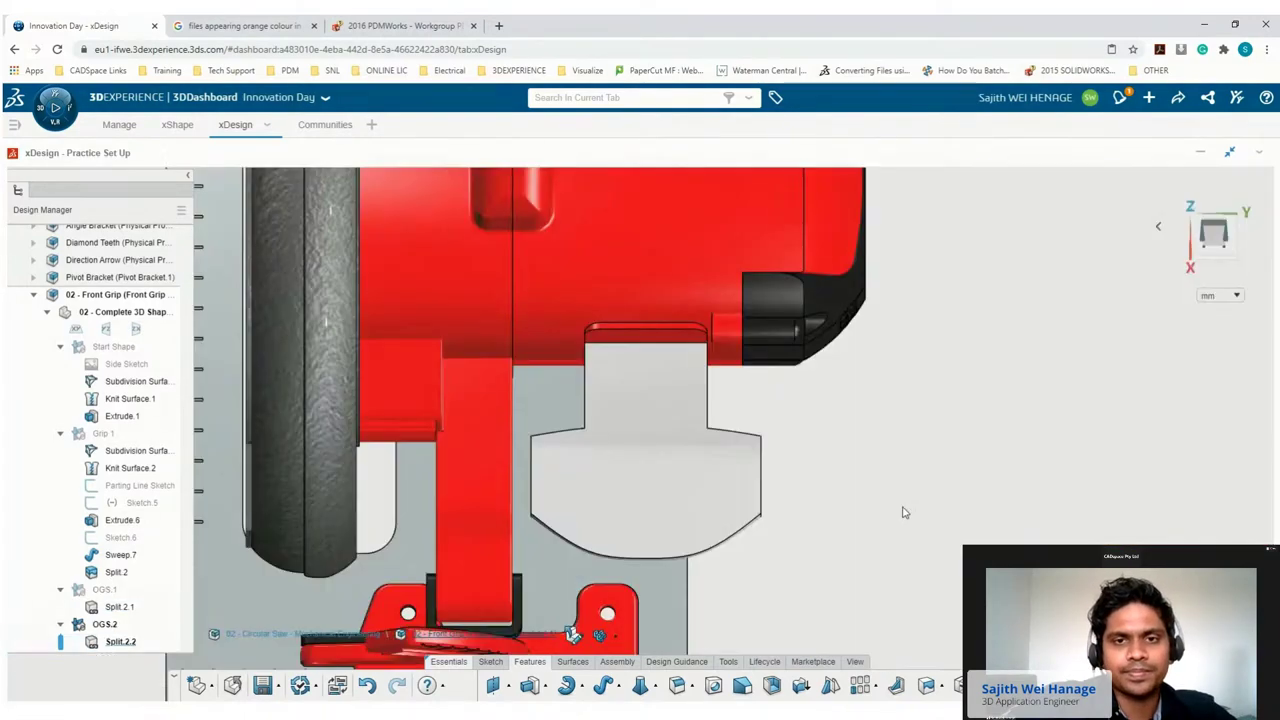
Shell the grip at 2 mm thickness, removing its lower face.
click(625, 431)
click(771, 685)
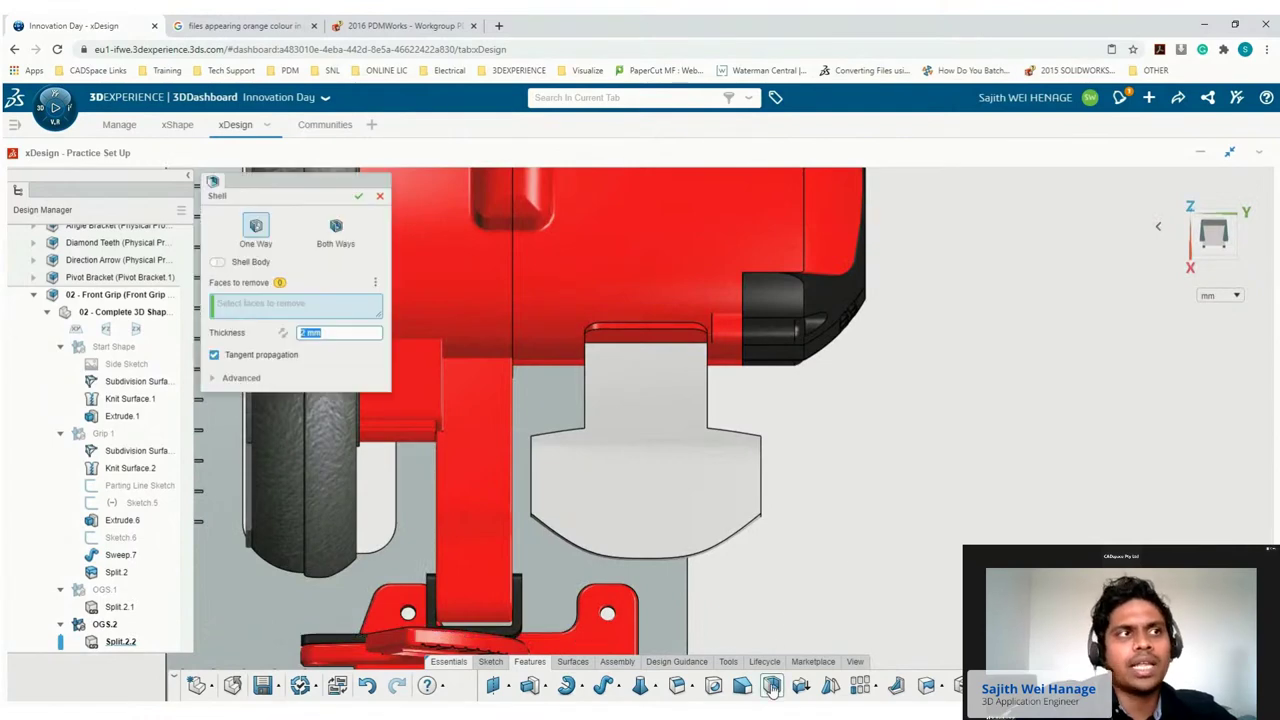
click(678, 540)
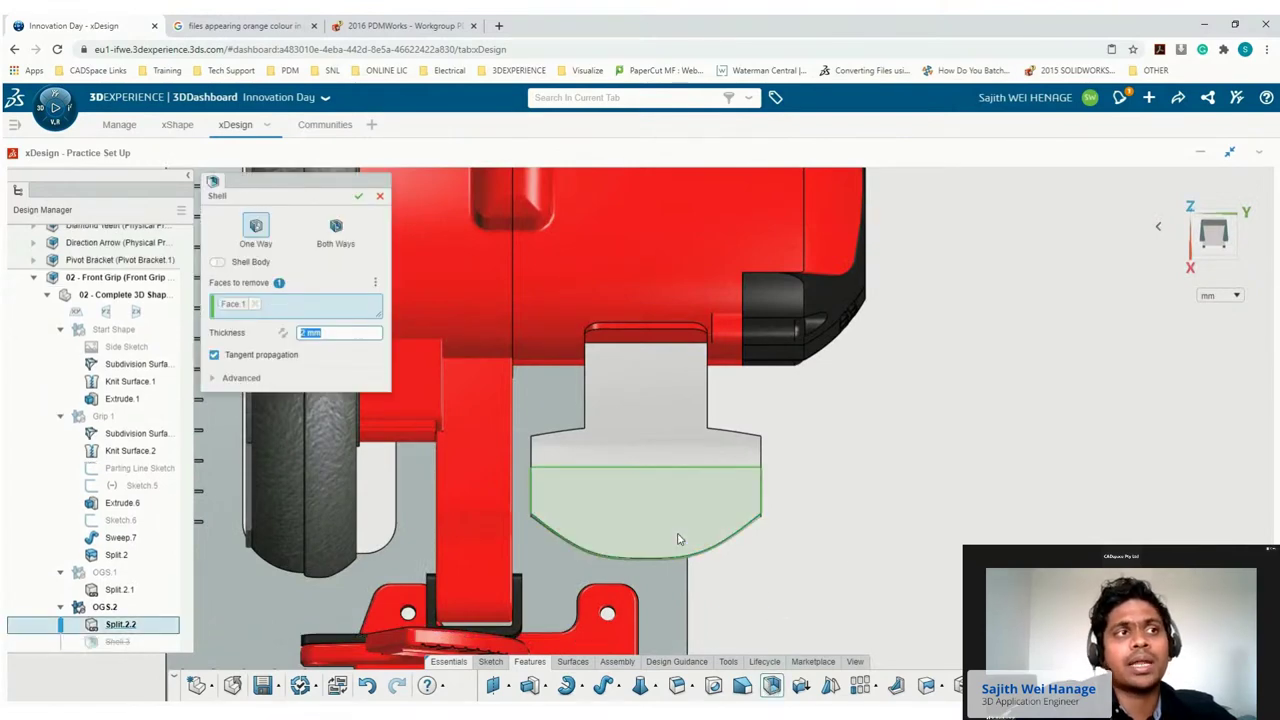
click(357, 198)
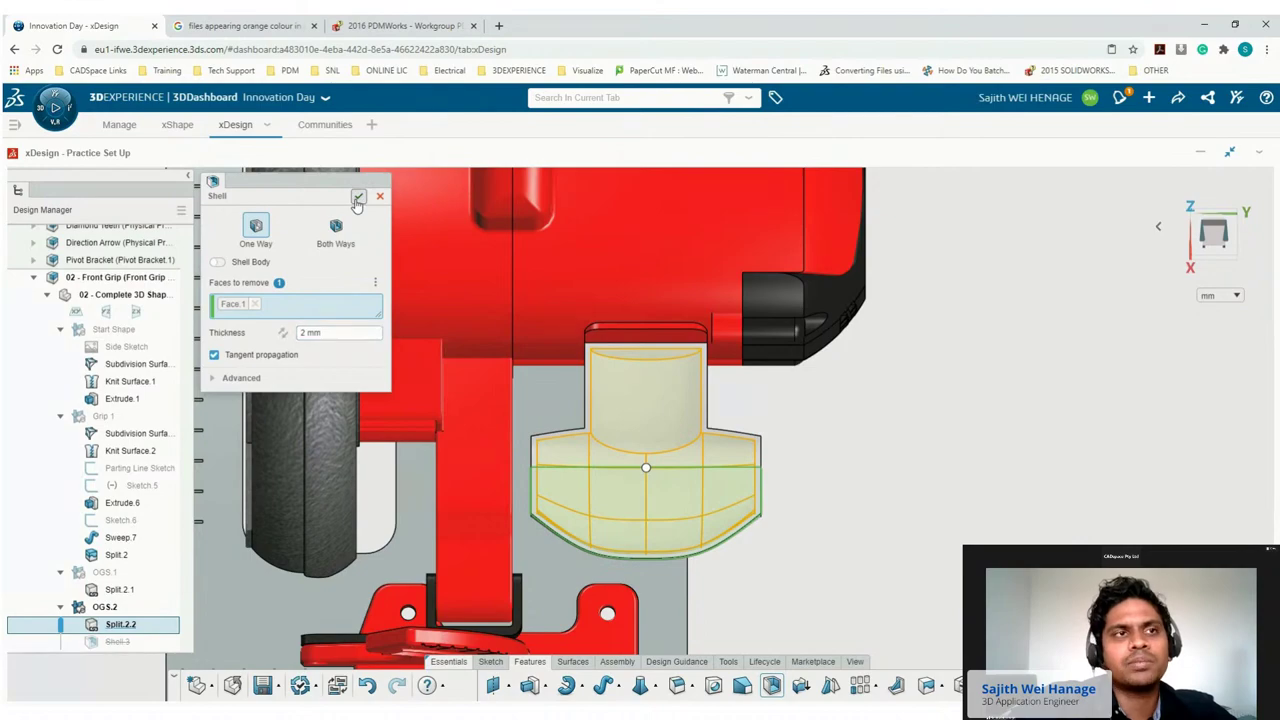
Add a rib to the grip using Arc.1 from Sketch.7 as the profile.
middle_drag(640, 440, 545, 428)
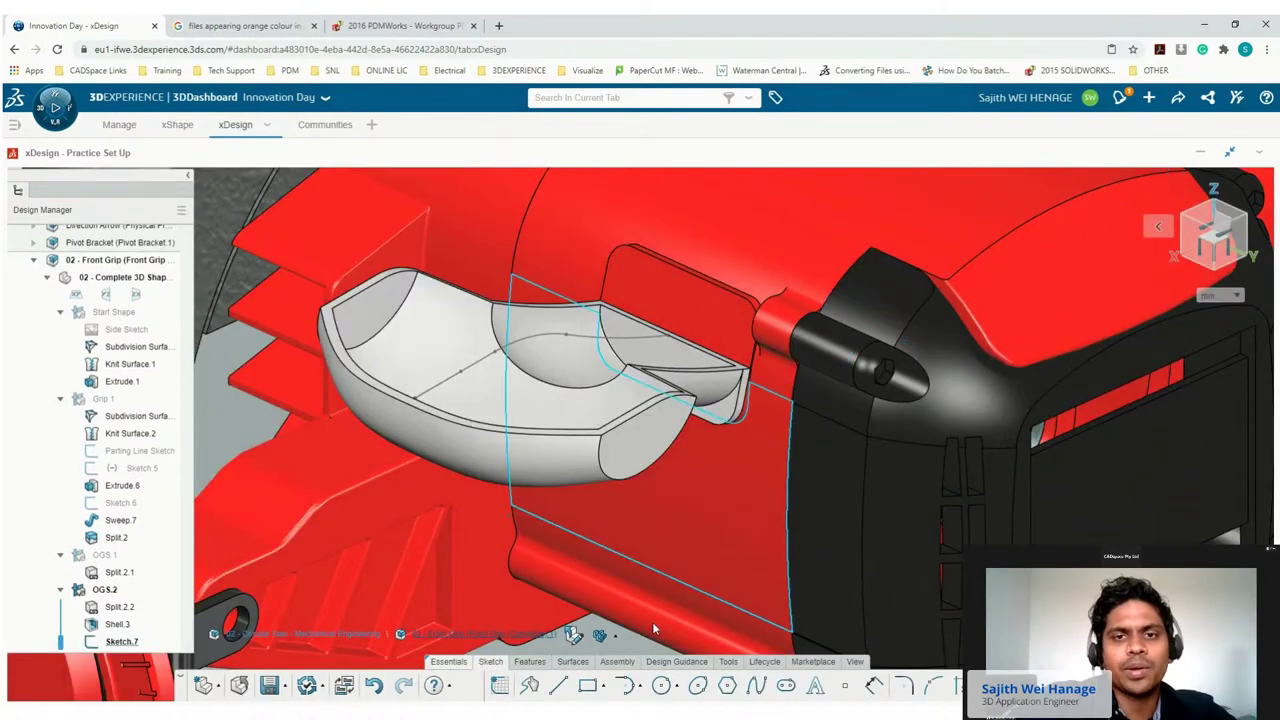
click(530, 661)
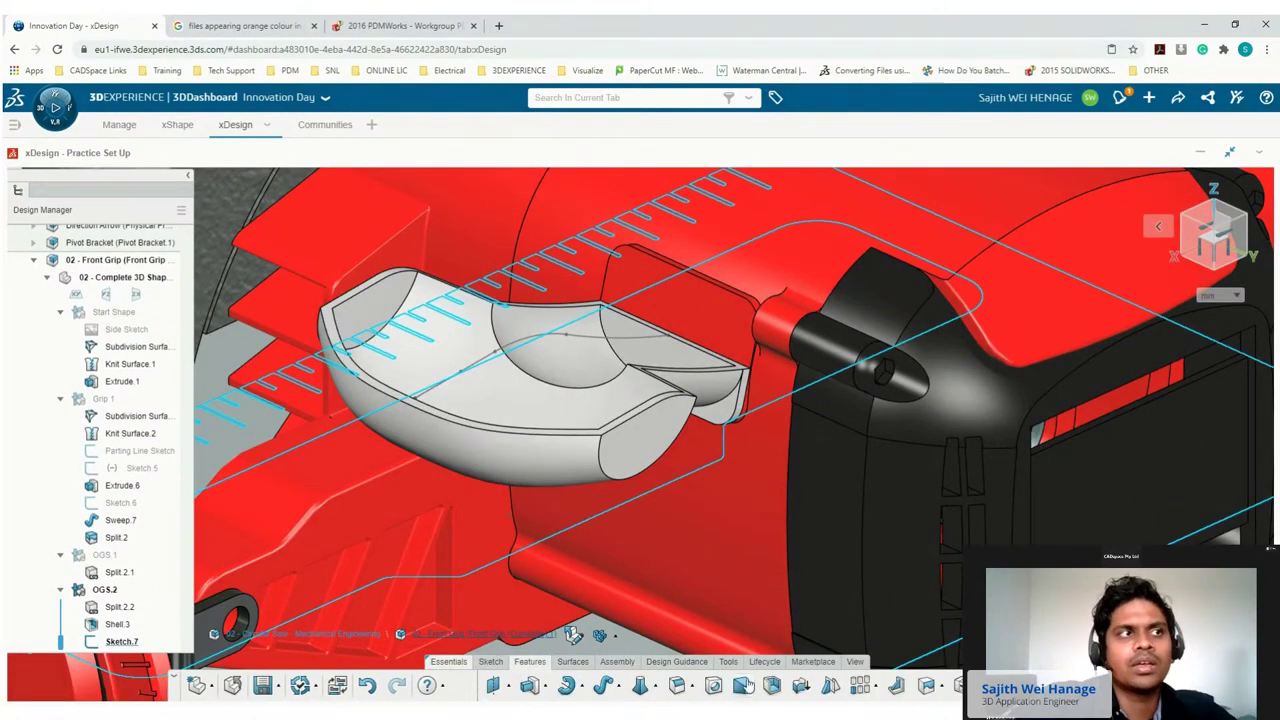
click(896, 685)
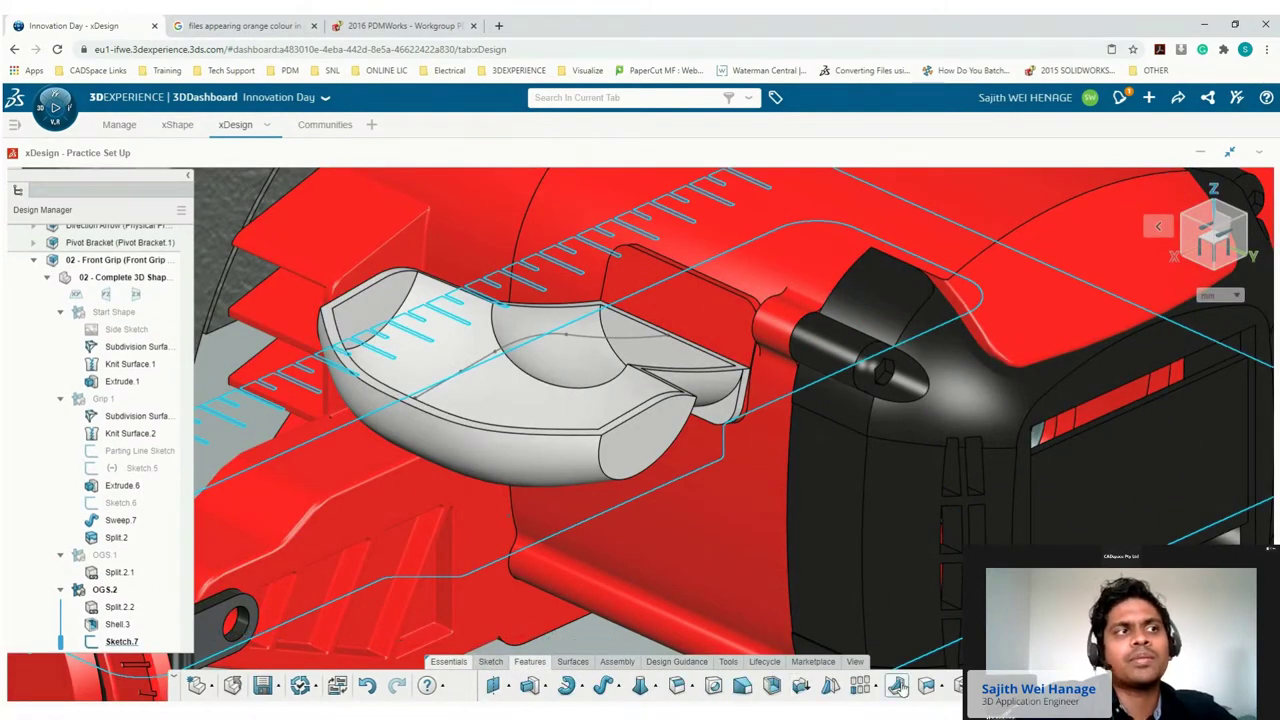
click(535, 341)
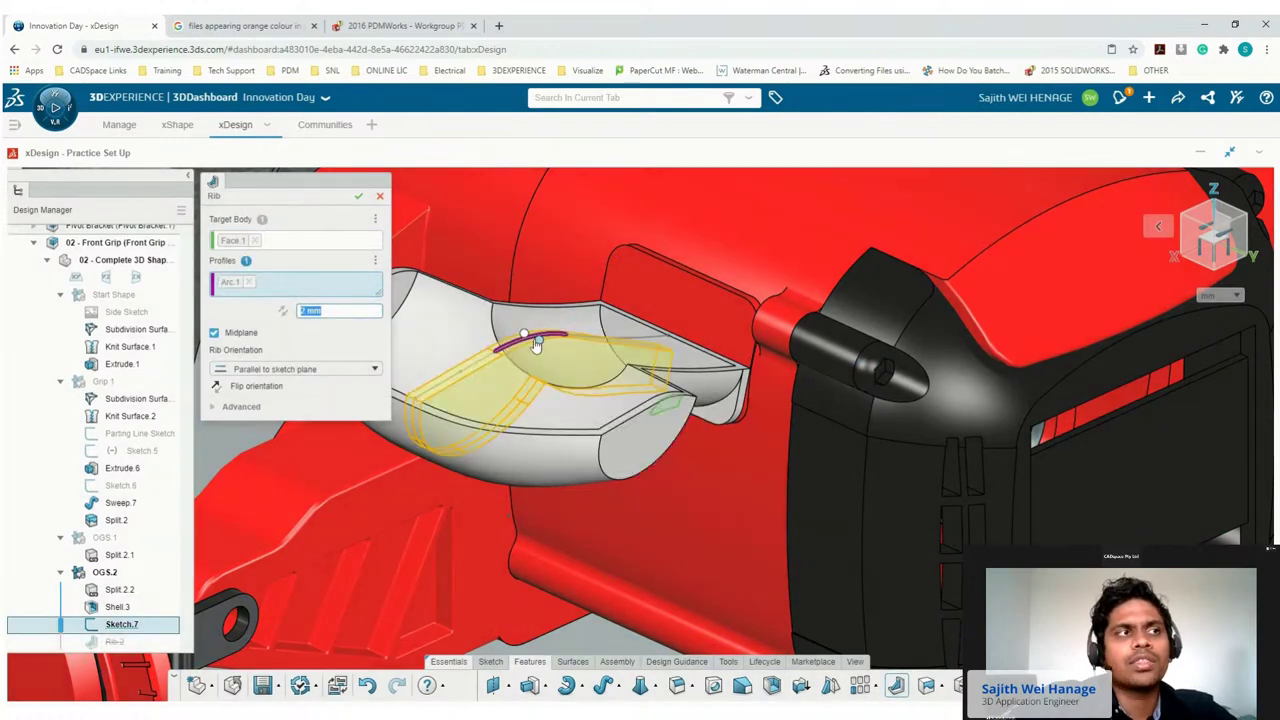
click(357, 197)
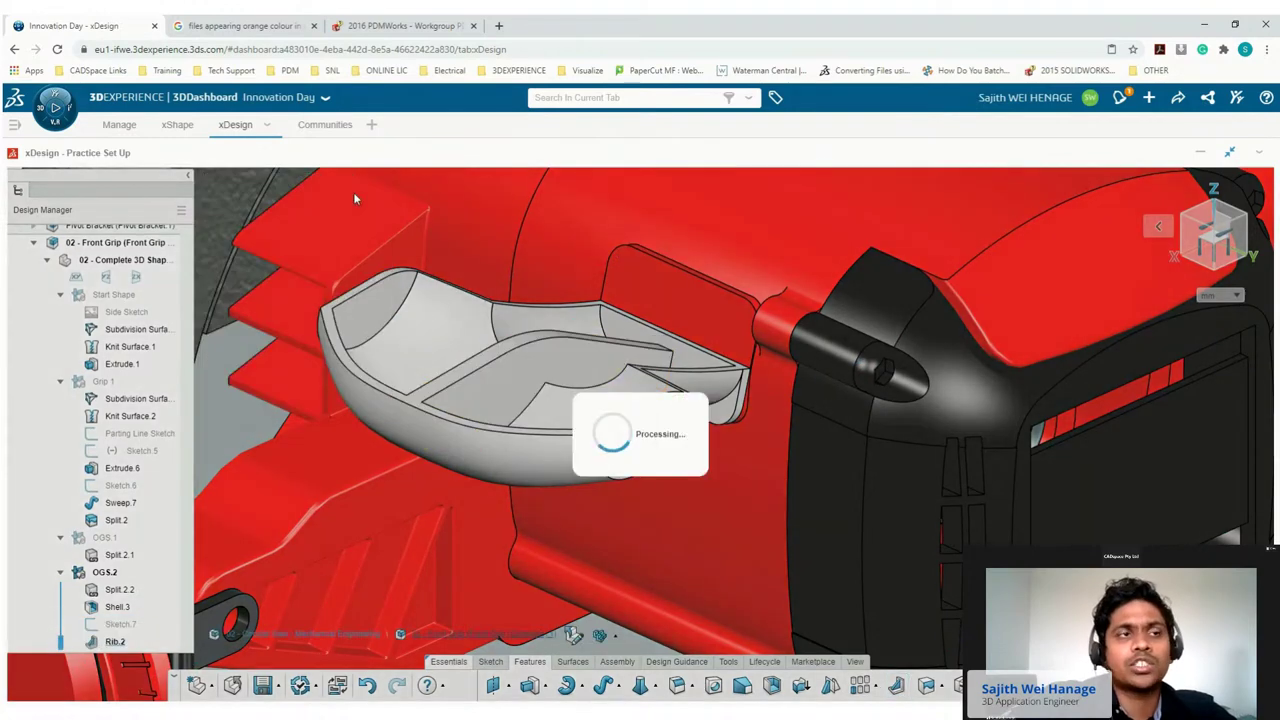
scroll(750, 504, down, 6)
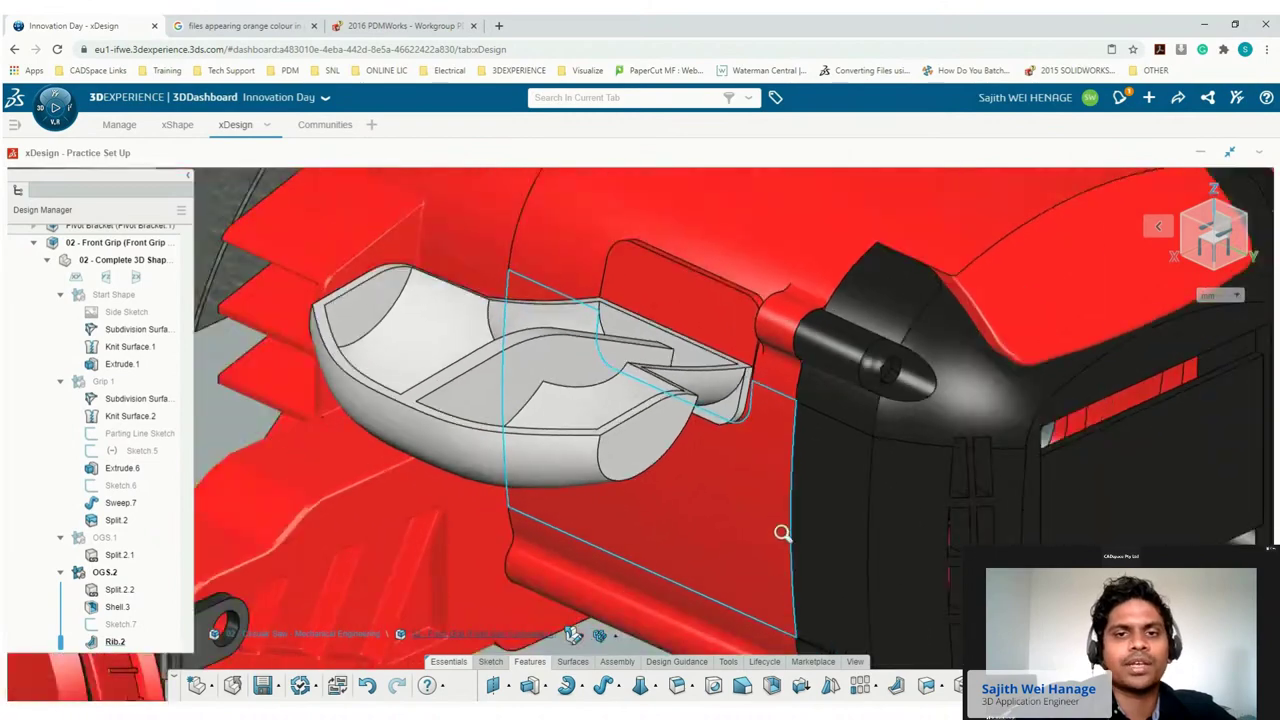
scroll(895, 565, down, 2)
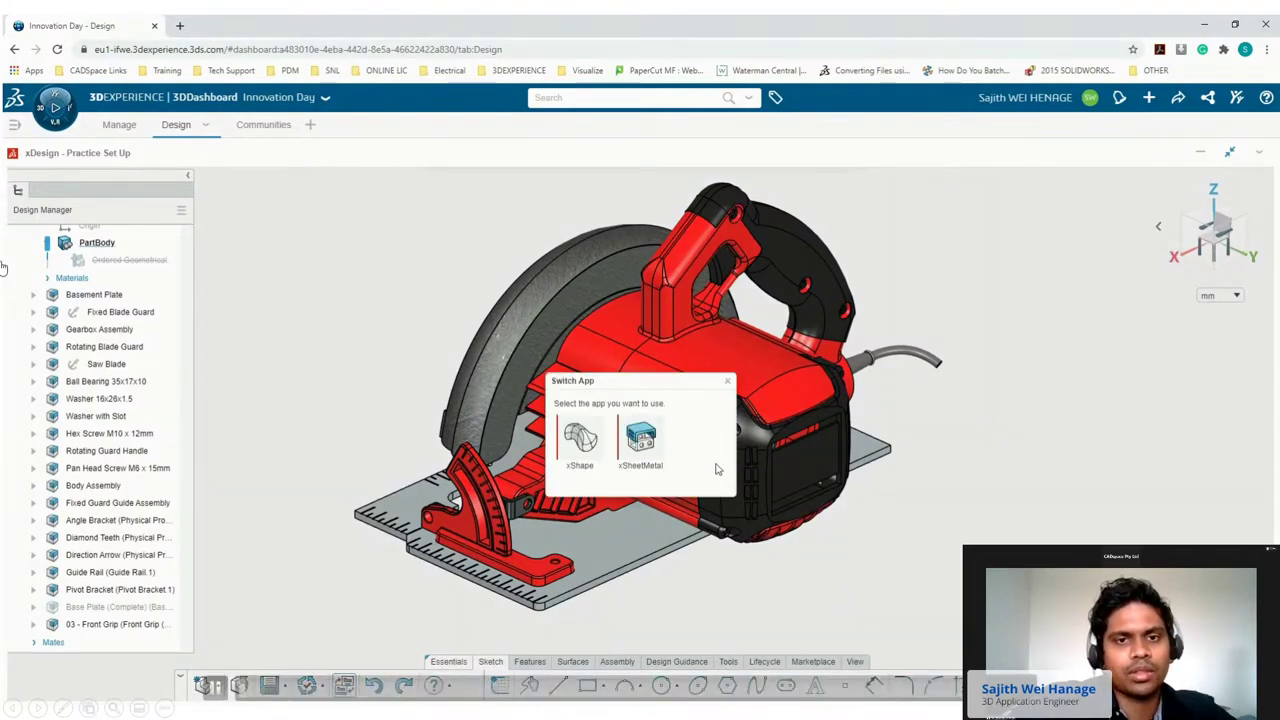
Switch to xSheetMetal and isolate the Basement Plate and Angle Bracket.
click(641, 438)
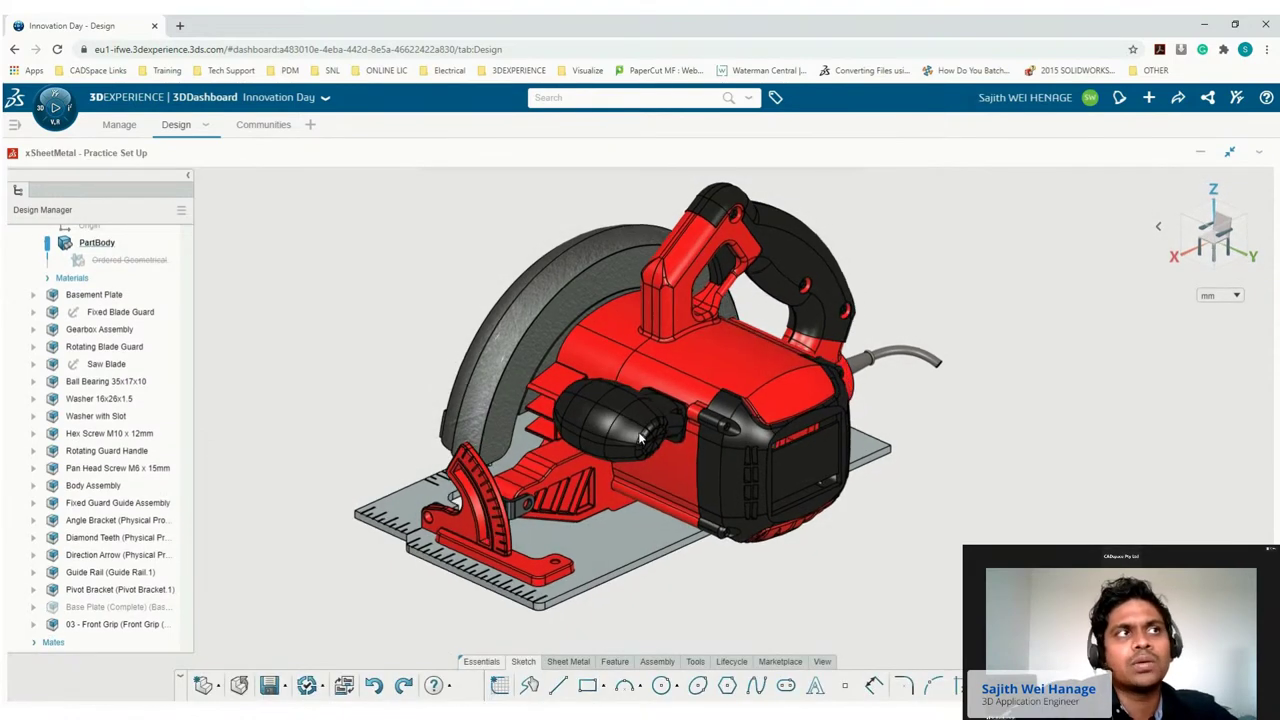
click(94, 294)
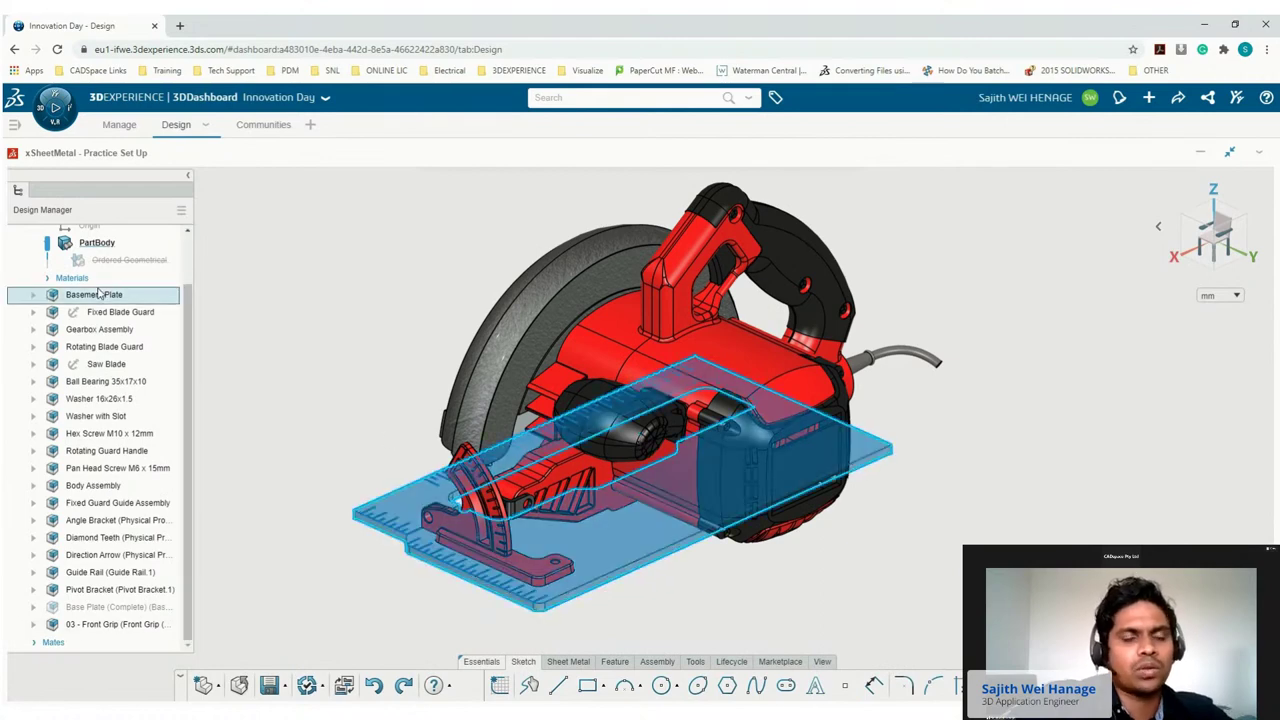
ctrl+click(103, 520)
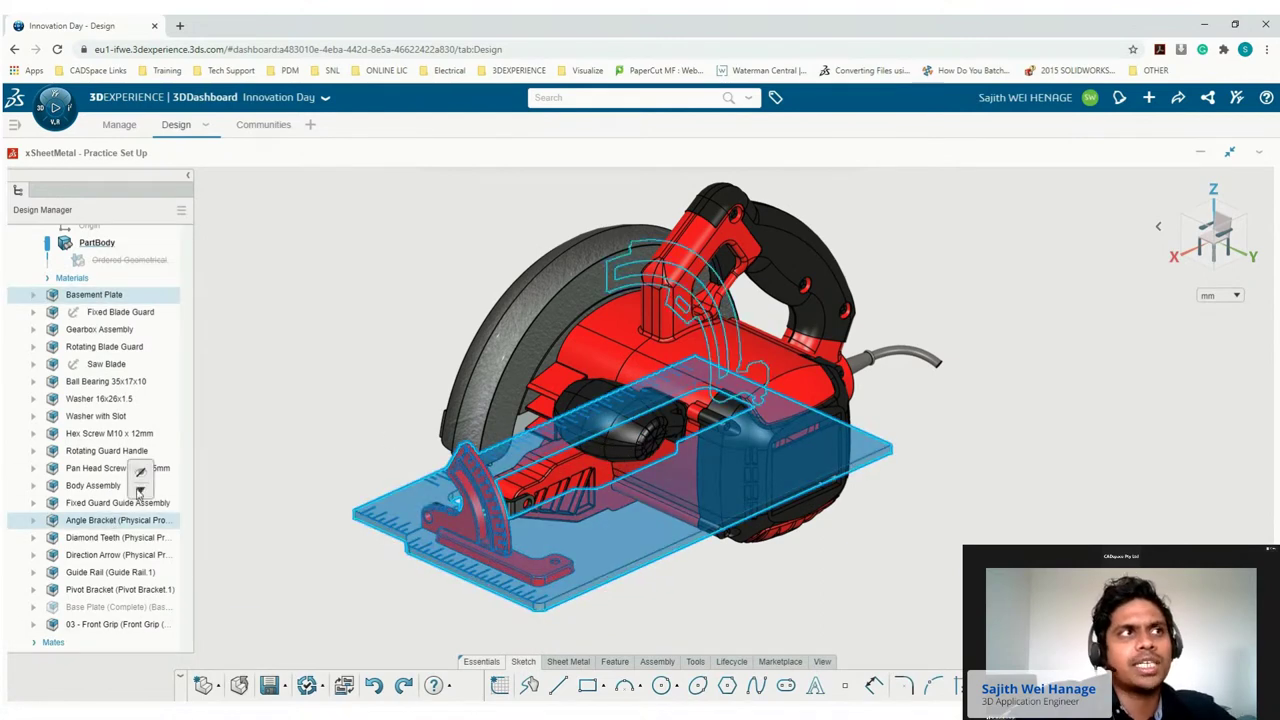
click(179, 510)
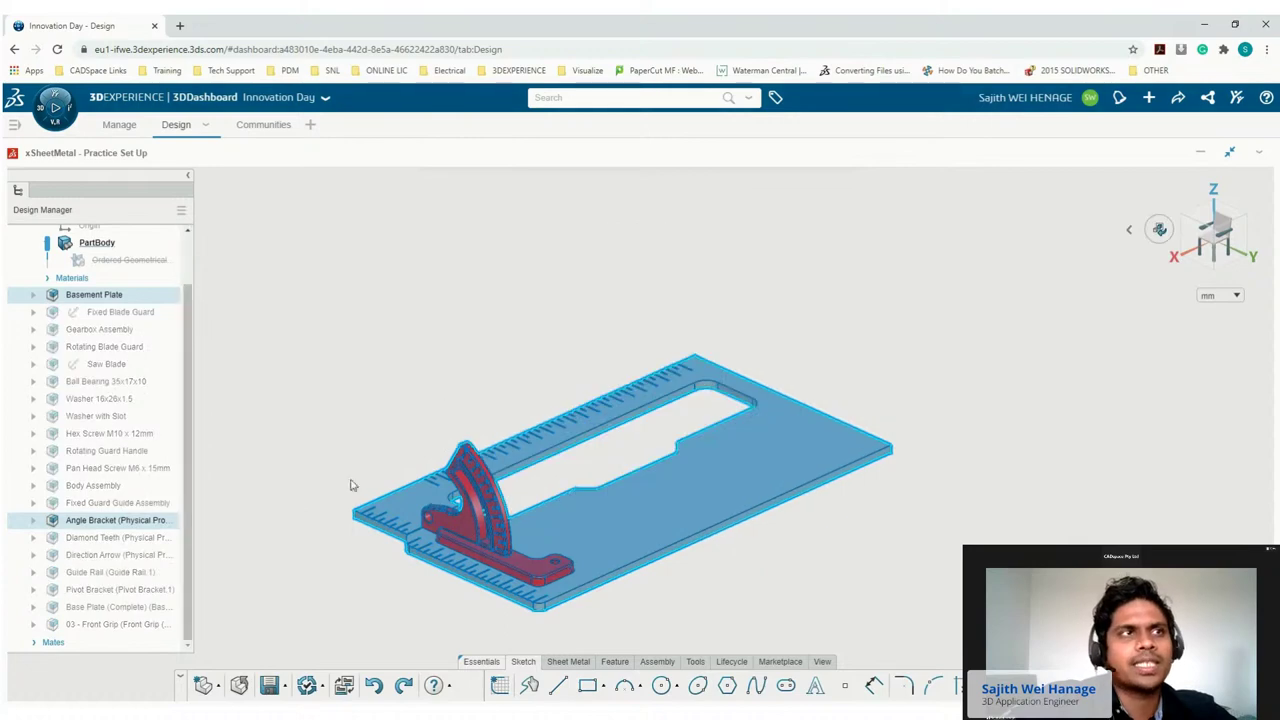
click(449, 426)
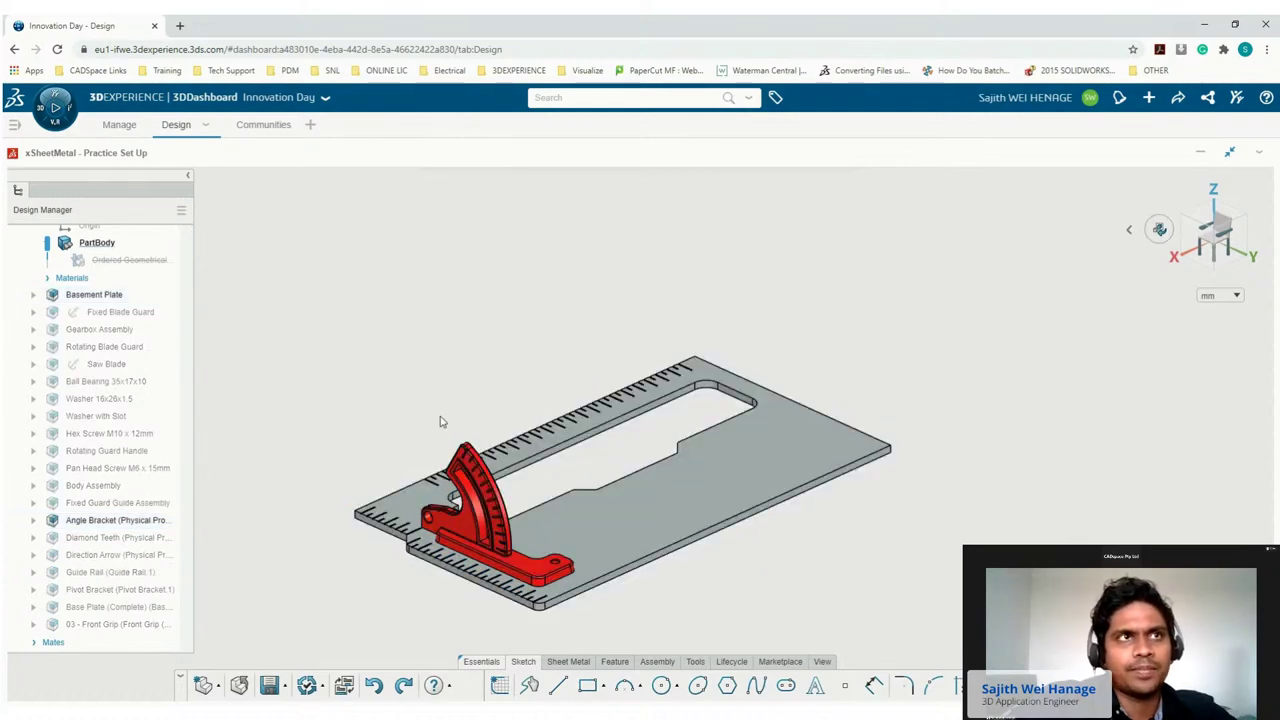
Insert a new component named 'Base Plate' and open it for editing.
click(657, 661)
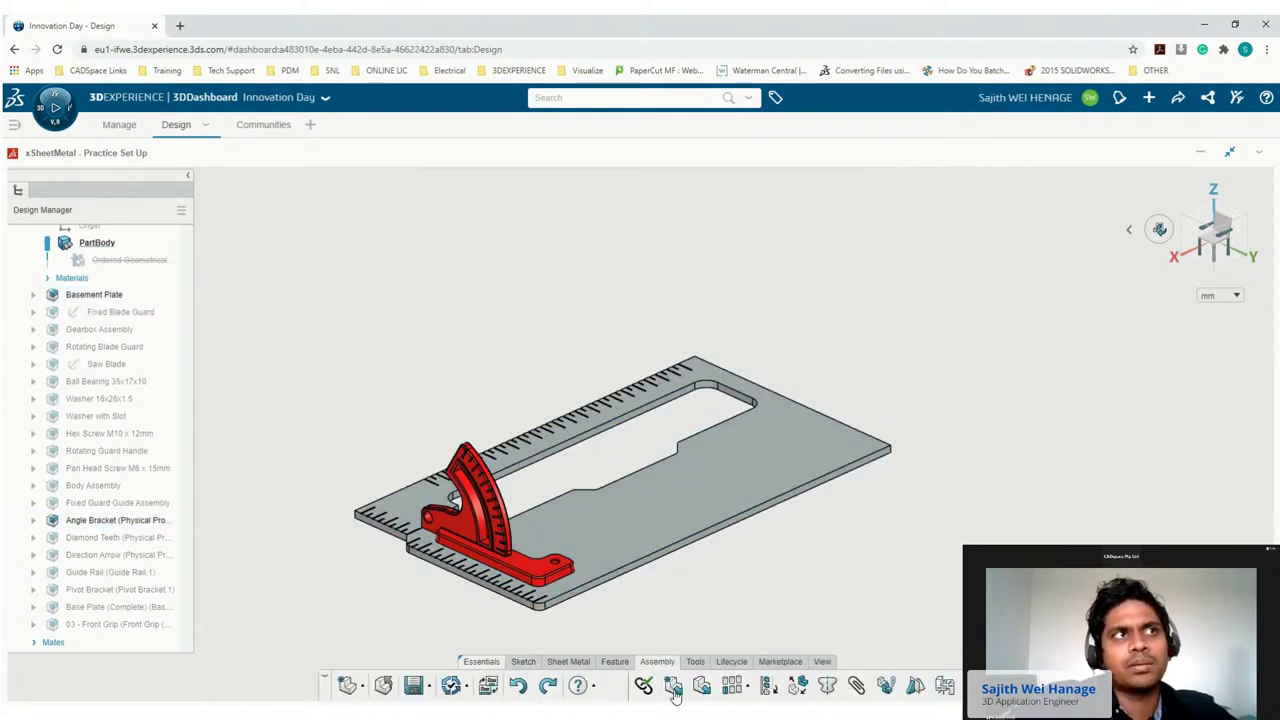
click(673, 686)
text(Base Plate)
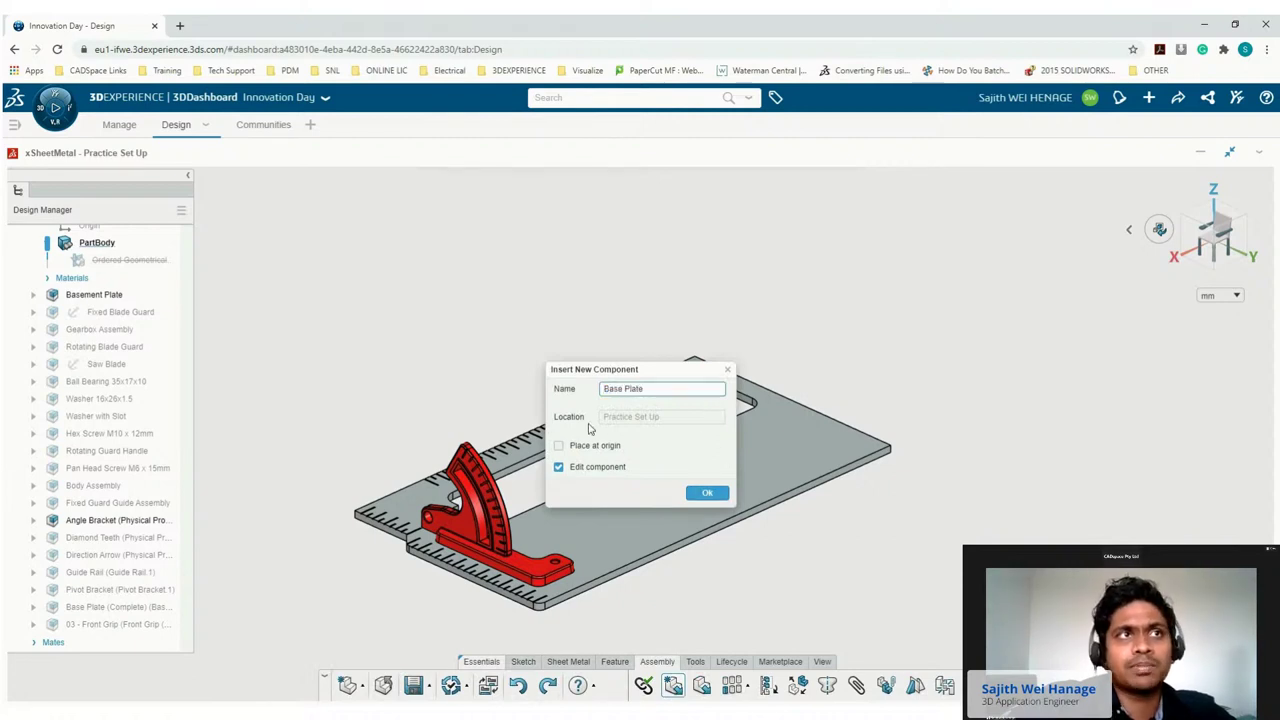
click(707, 492)
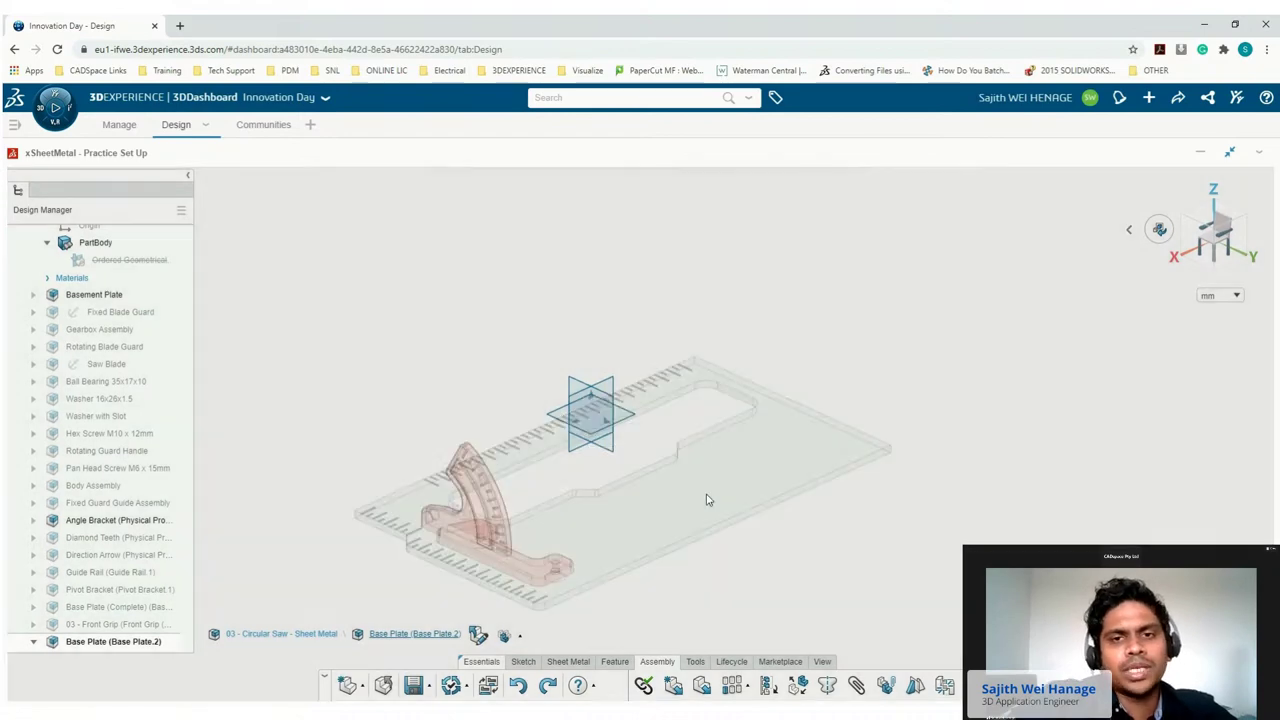
click(743, 475)
Project the Basement Plate's Face 2 outline into Sketch.1 and select the closed plate profile.
click(770, 435)
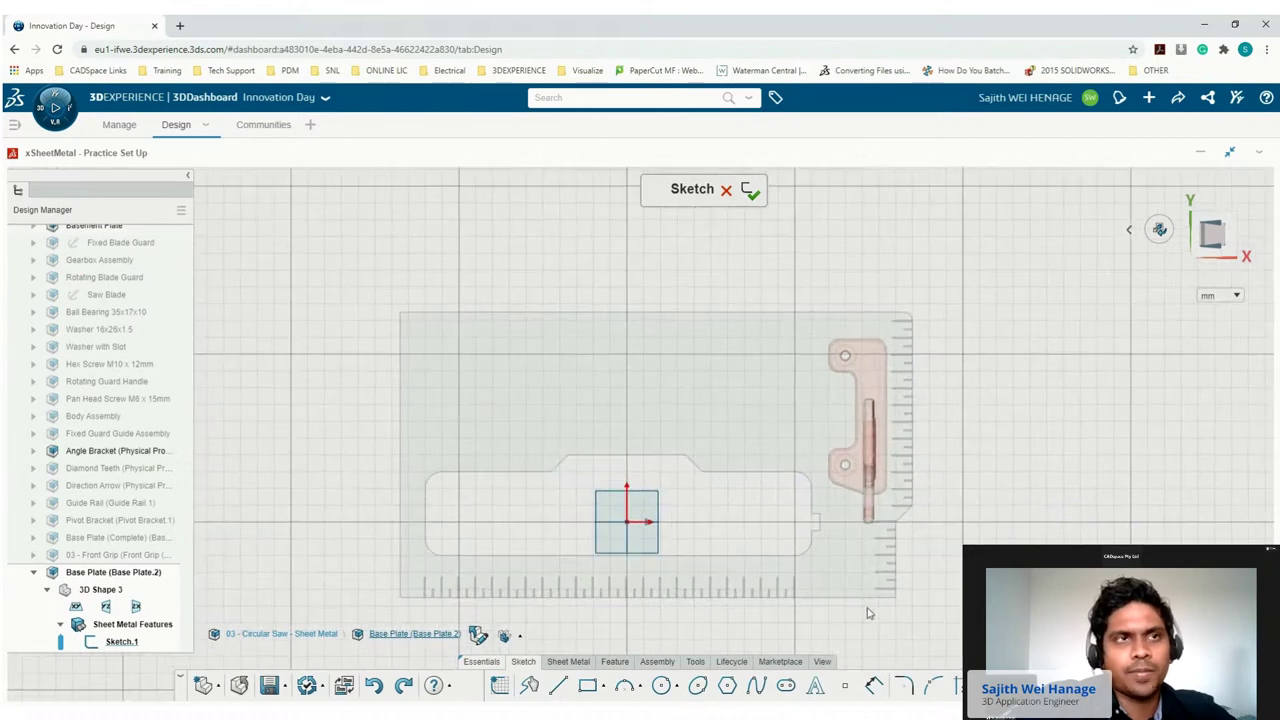
click(768, 405)
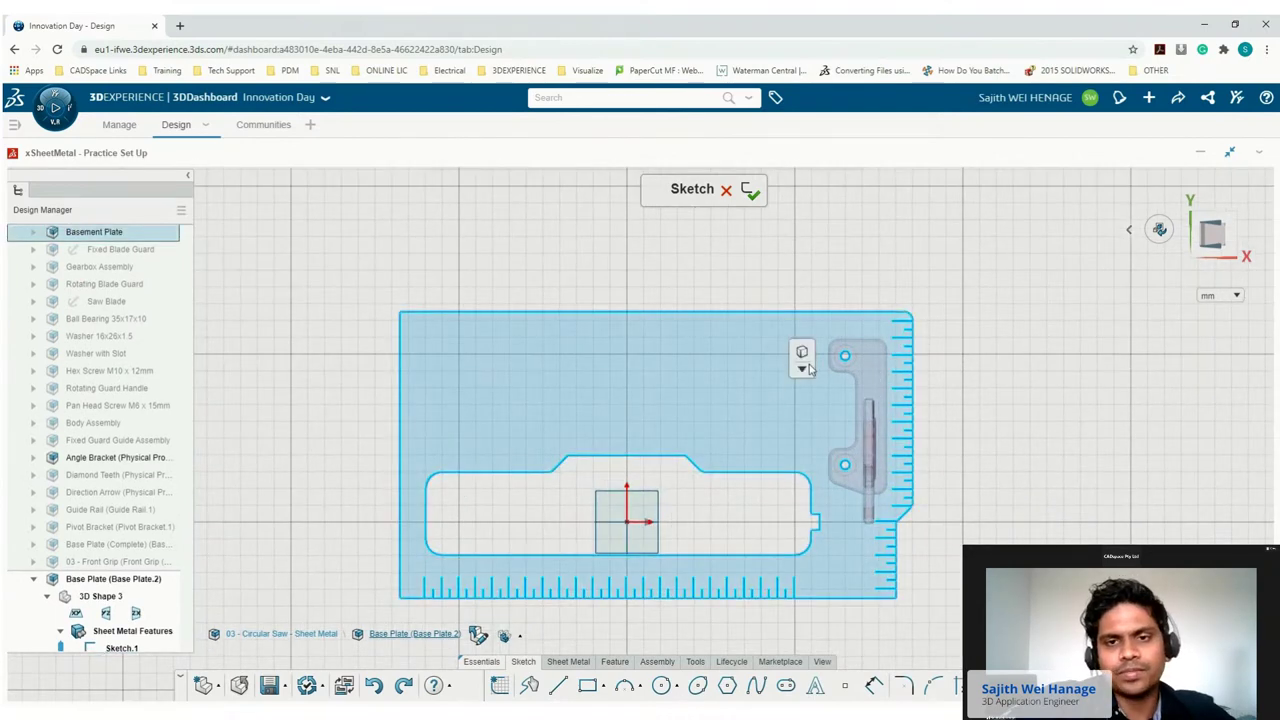
click(801, 389)
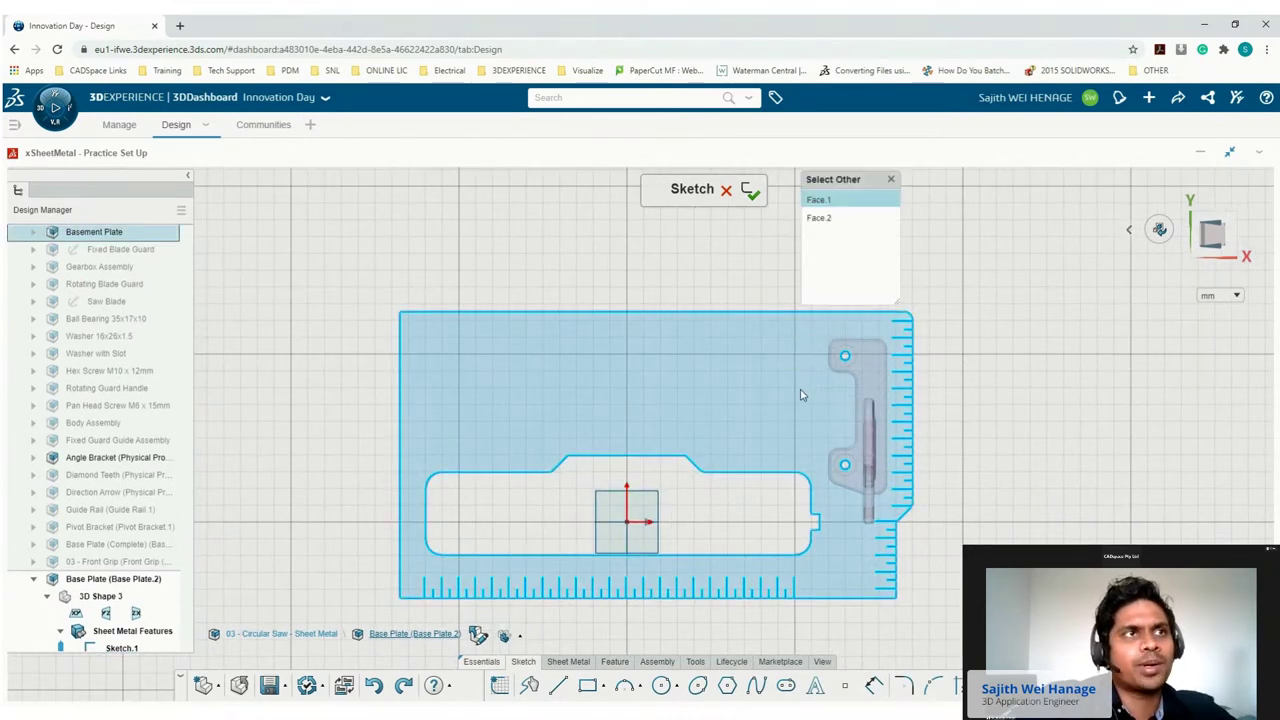
click(818, 219)
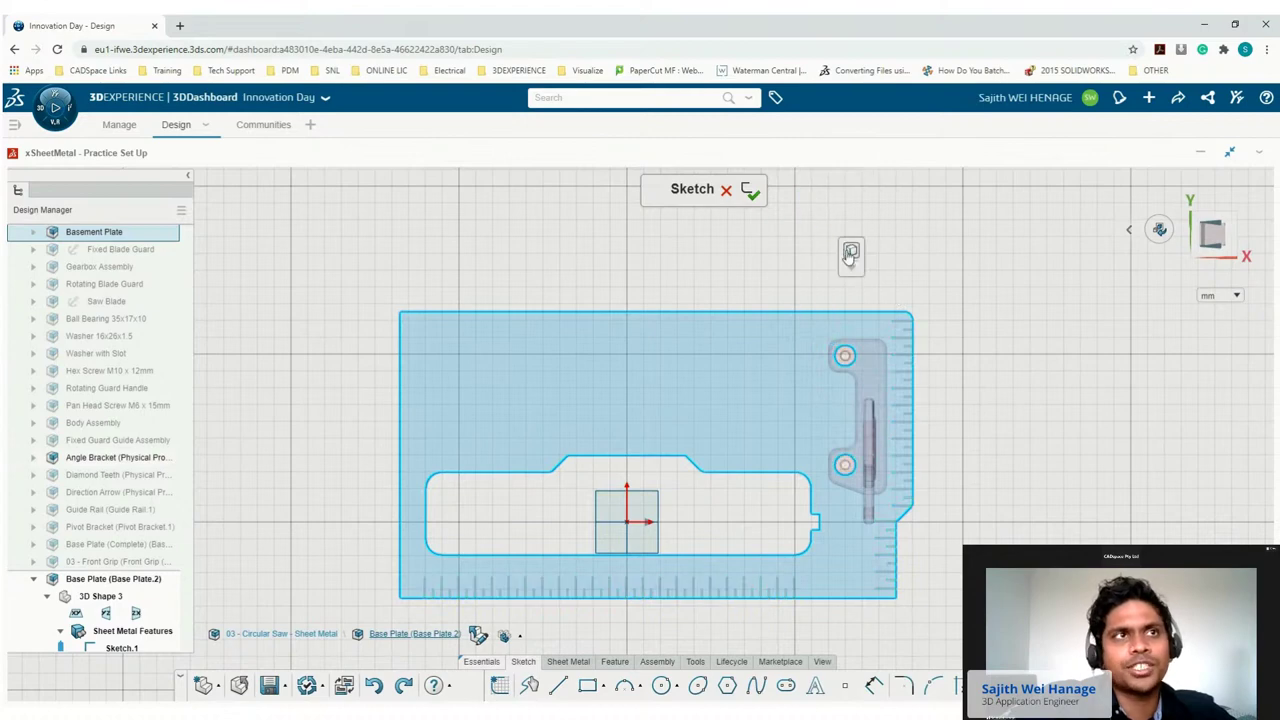
click(850, 253)
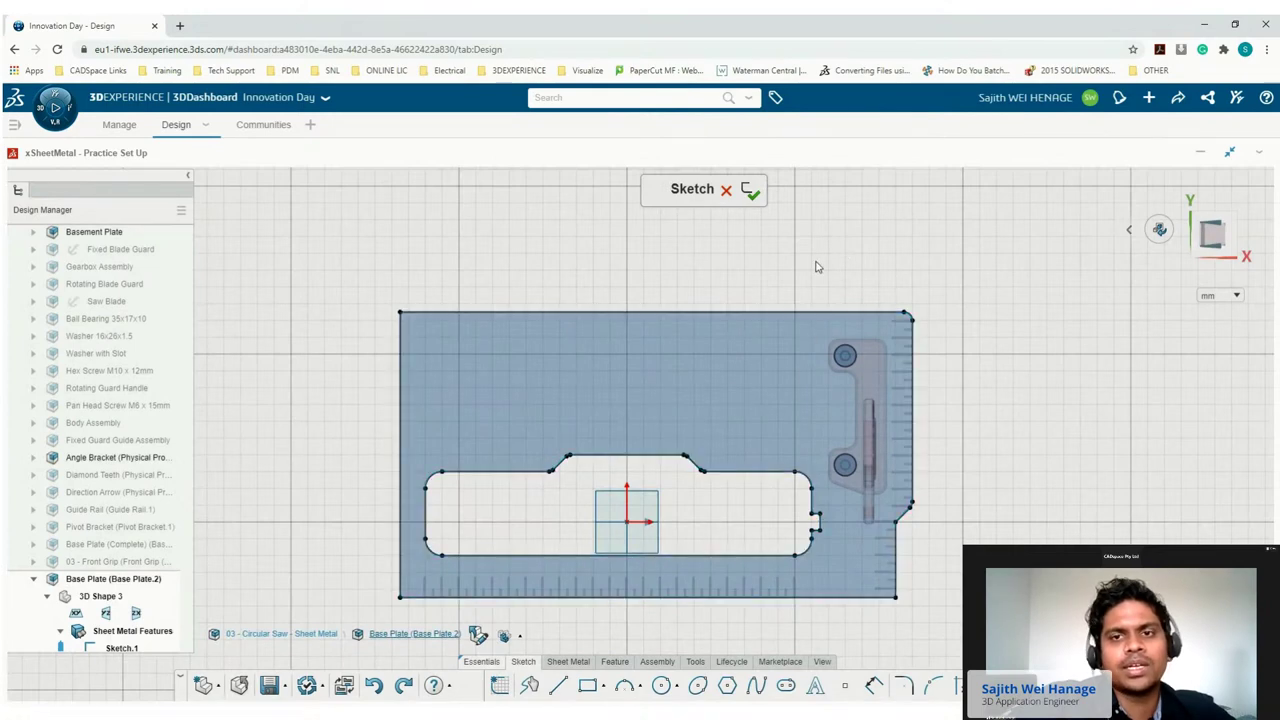
drag(806, 290, 886, 484)
click(796, 257)
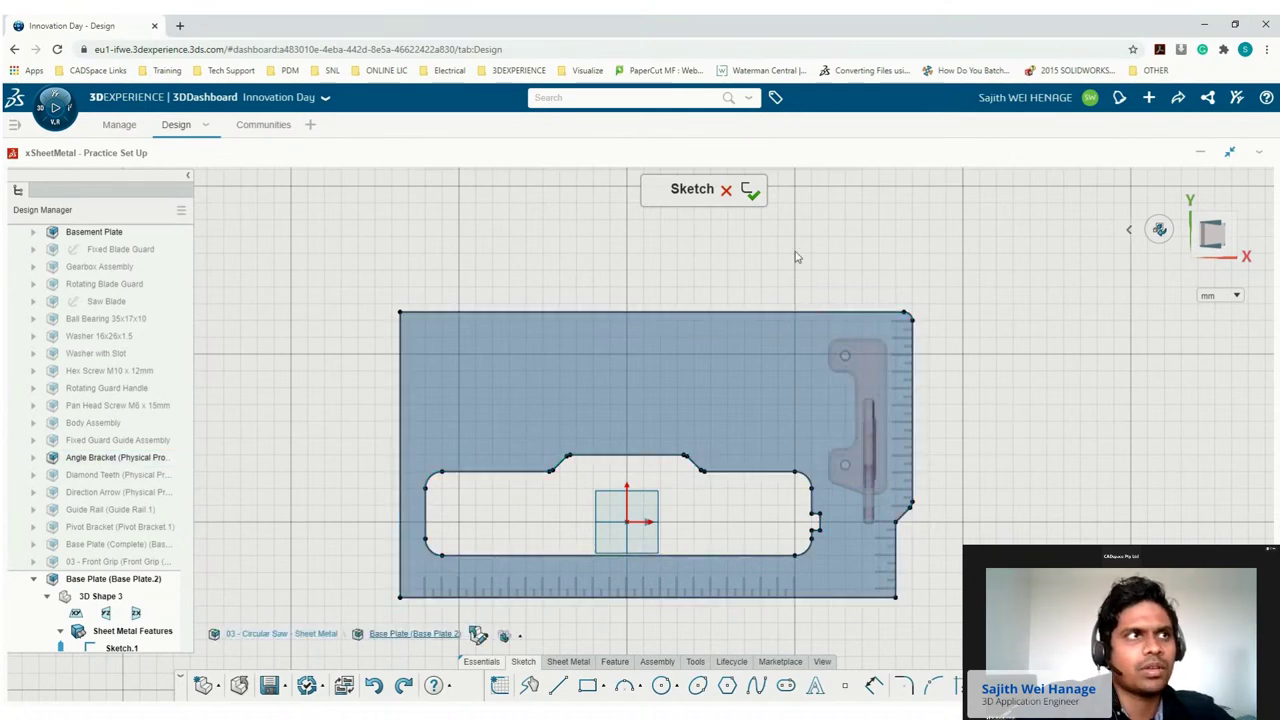
click(777, 352)
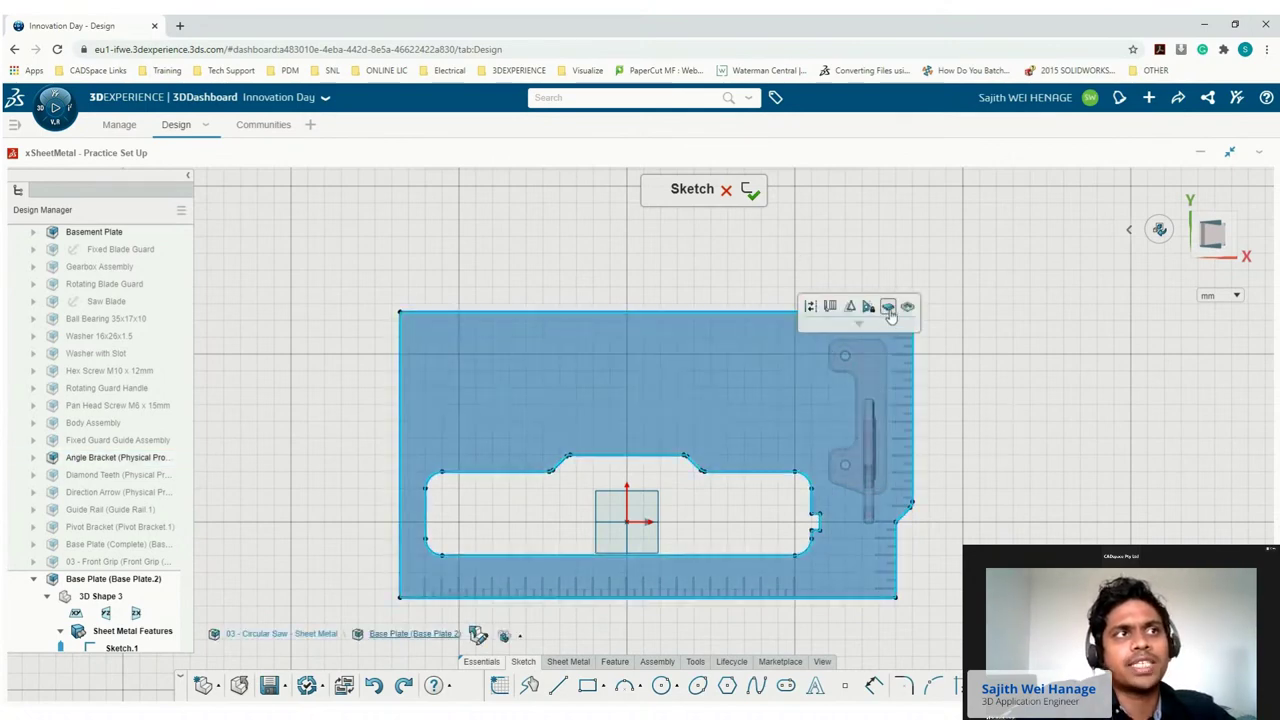
Set the sheet-metal parameters to a 2 mm bend radius with Tangent relief.
click(888, 309)
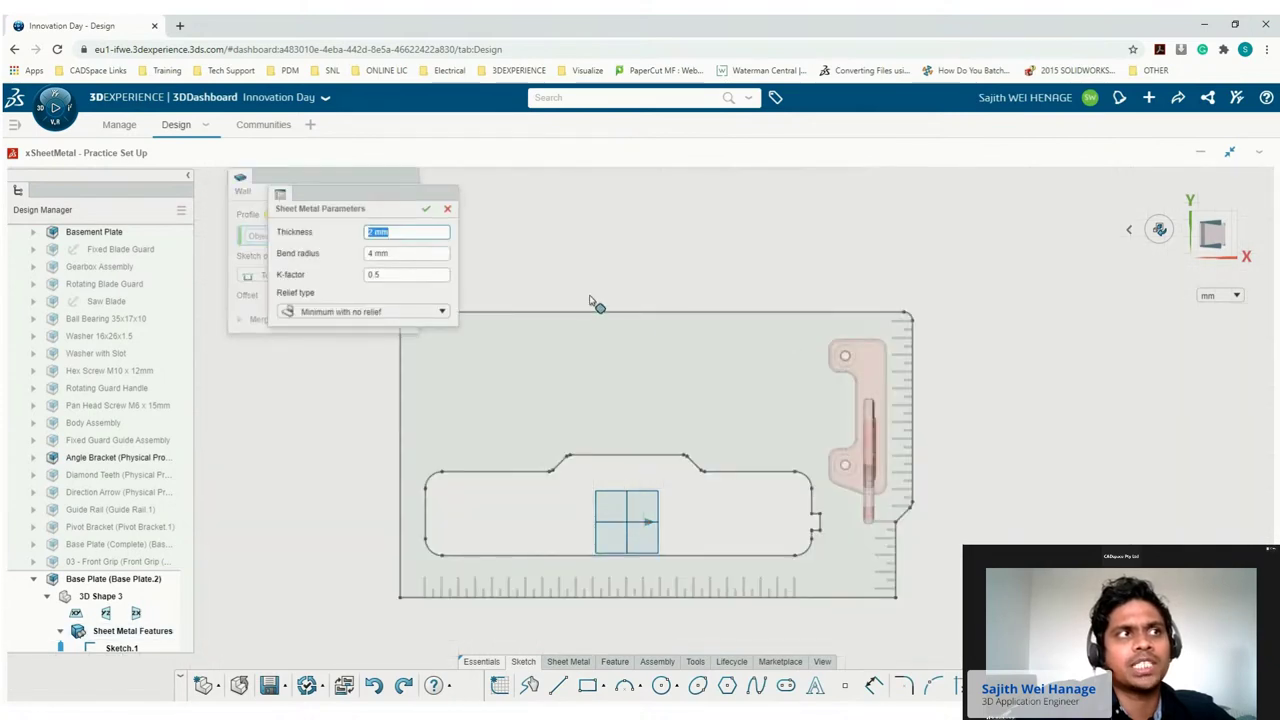
click(372, 255)
text(2)
key(Return)
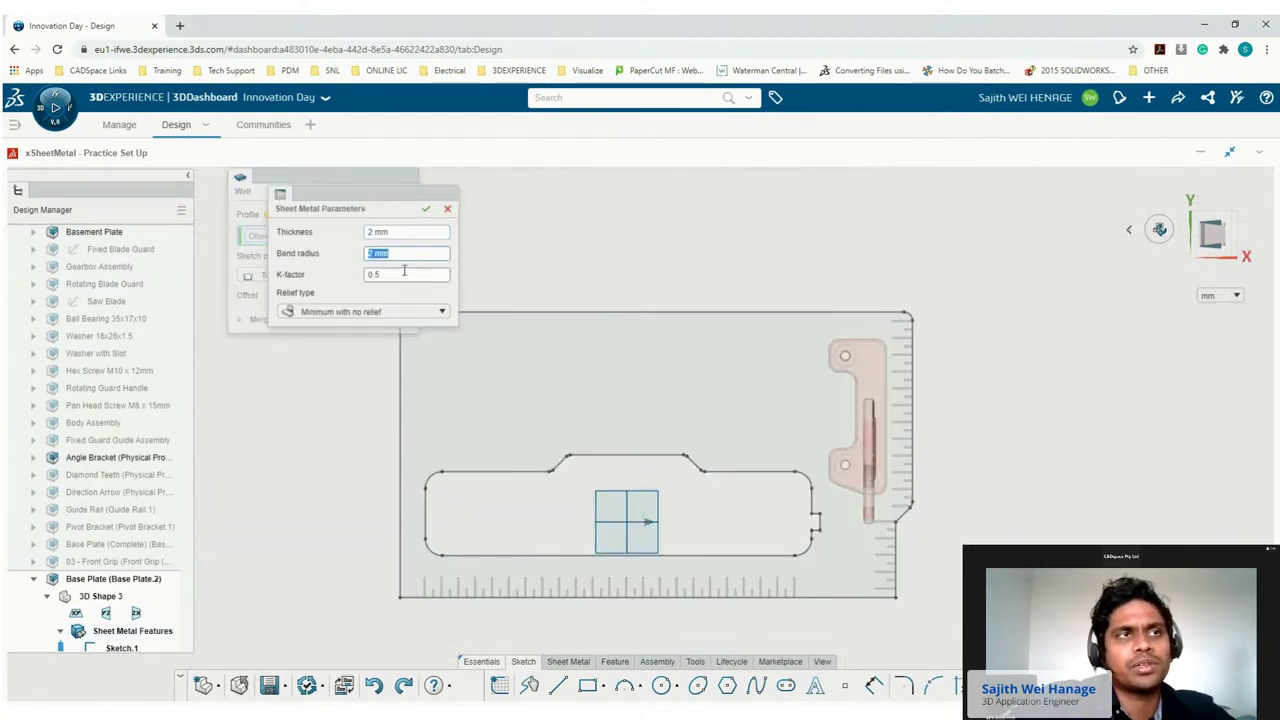
click(368, 312)
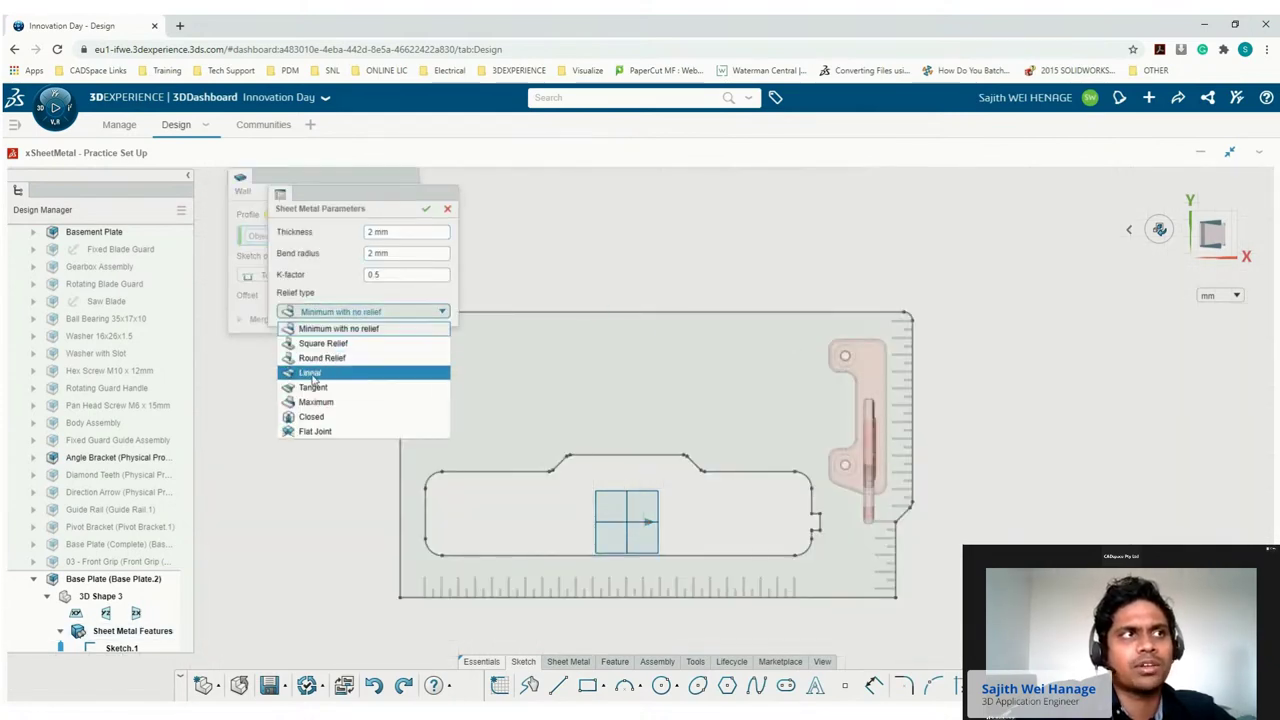
click(310, 389)
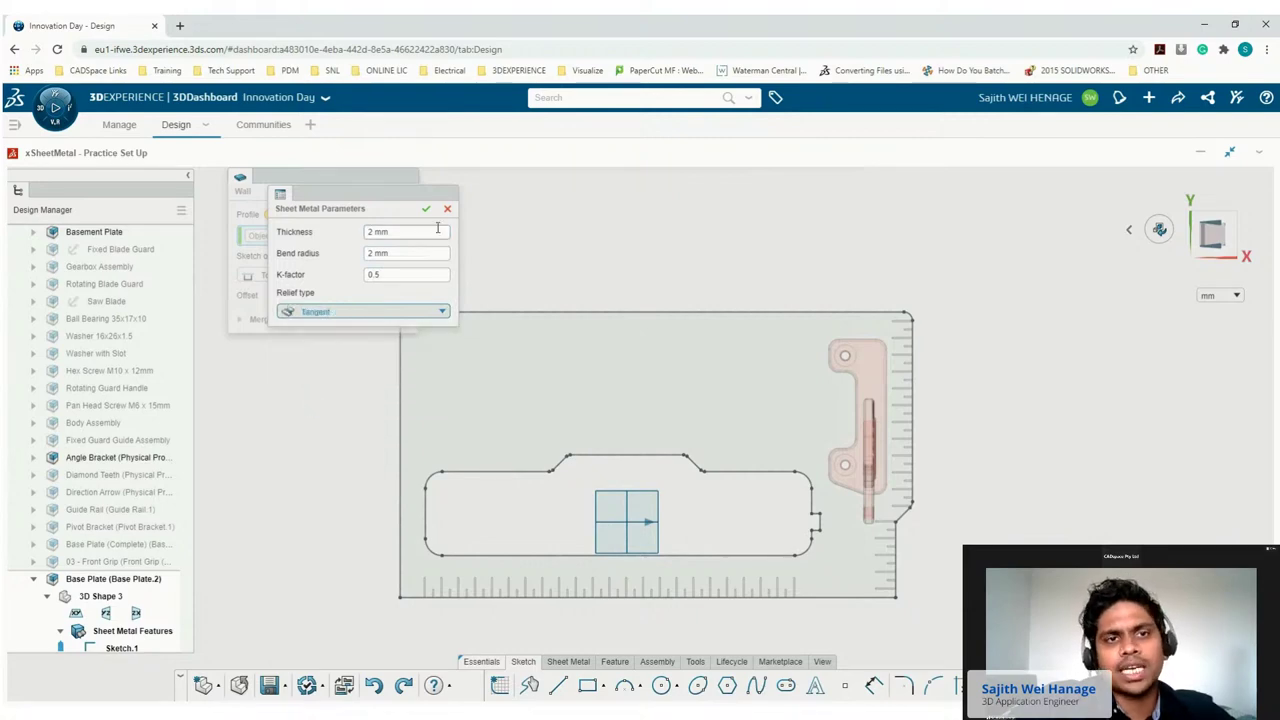
click(426, 208)
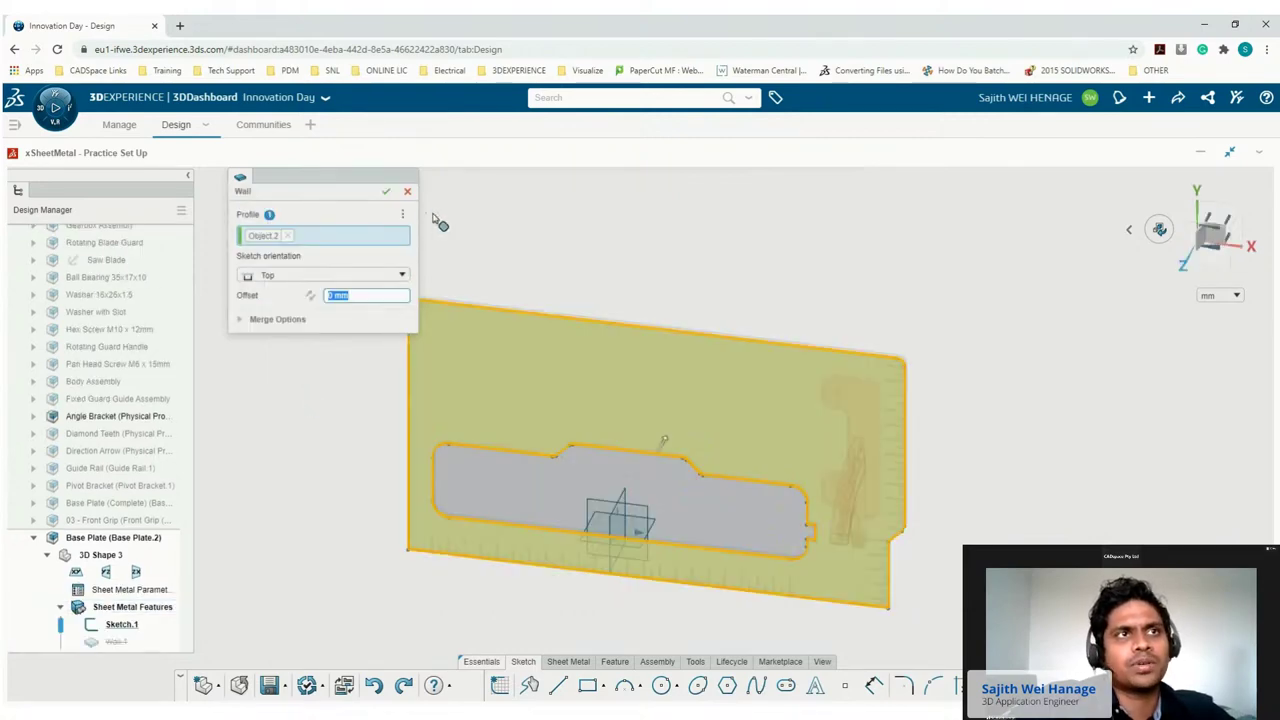
Create Wall.1 from the profile with Top orientation and view the plate isometrically.
drag(1184, 258, 1209, 175)
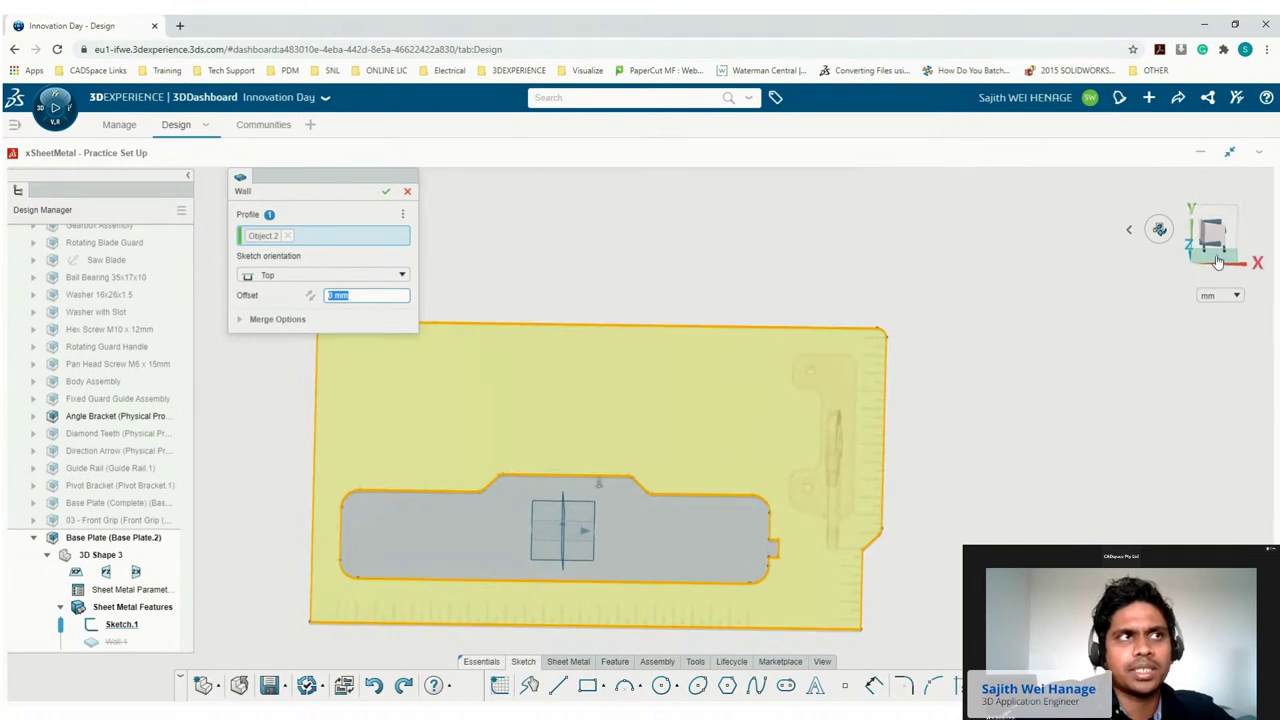
click(1212, 240)
click(330, 276)
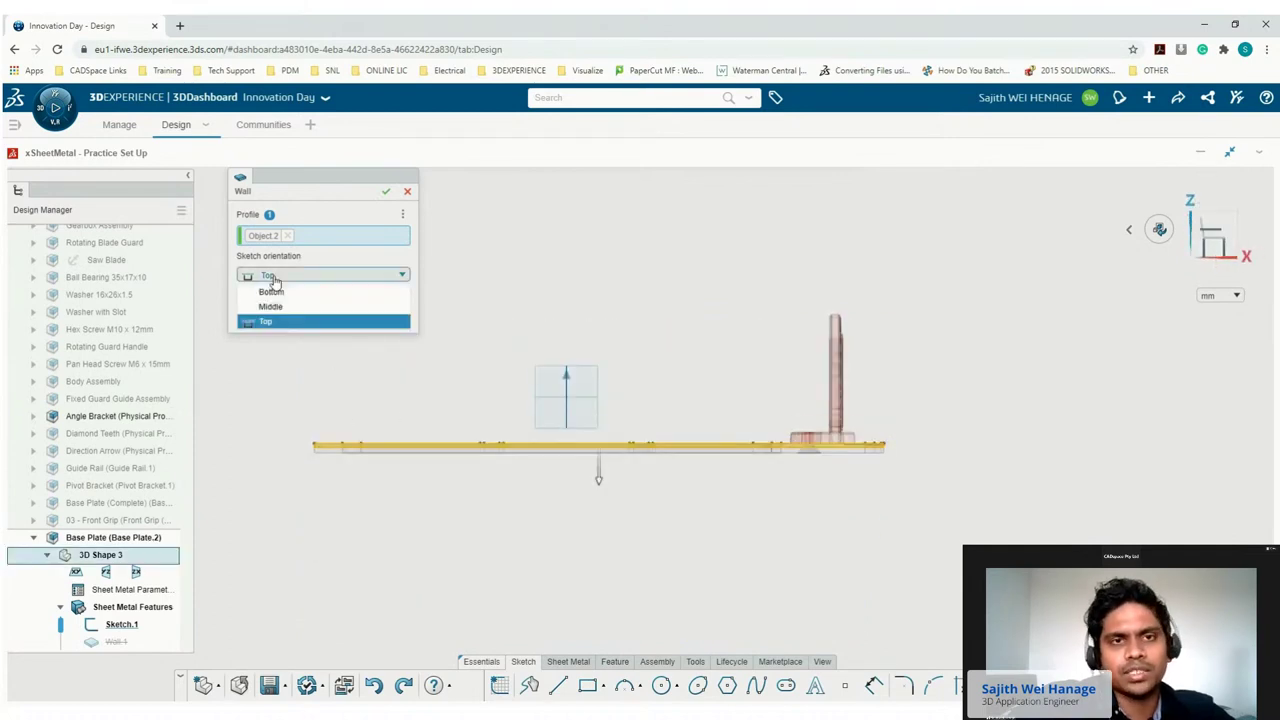
click(255, 323)
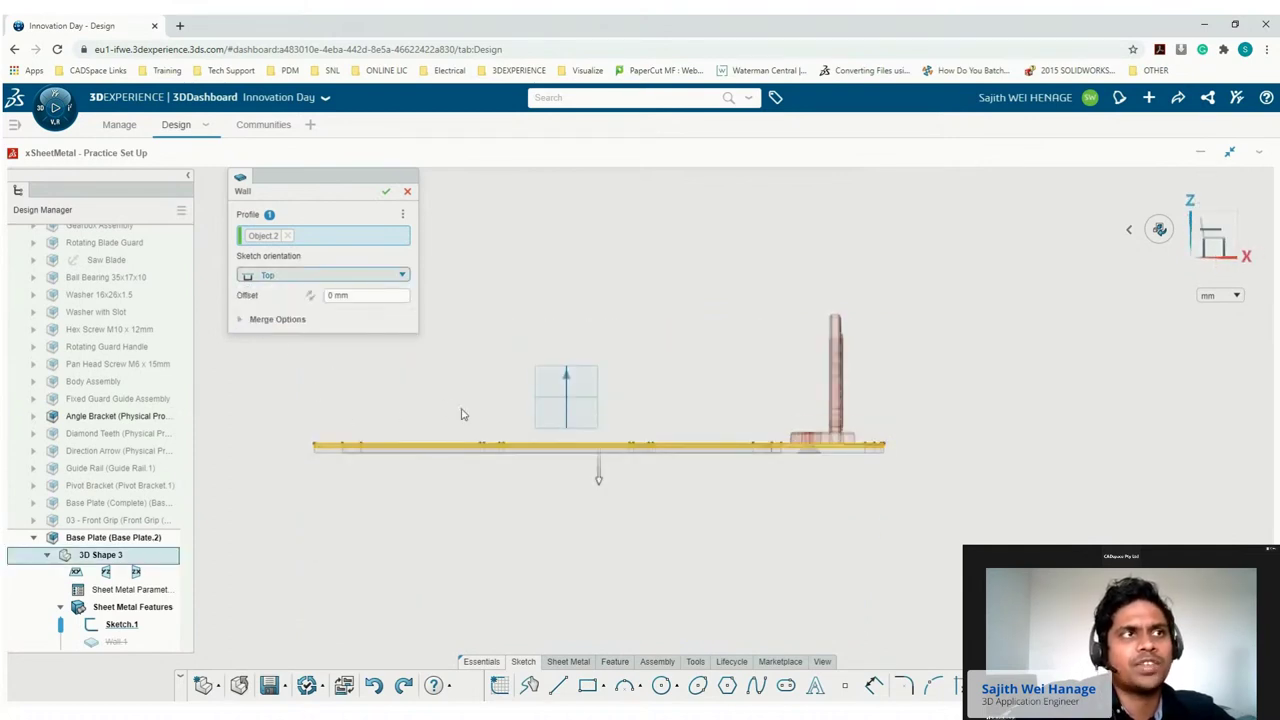
click(385, 191)
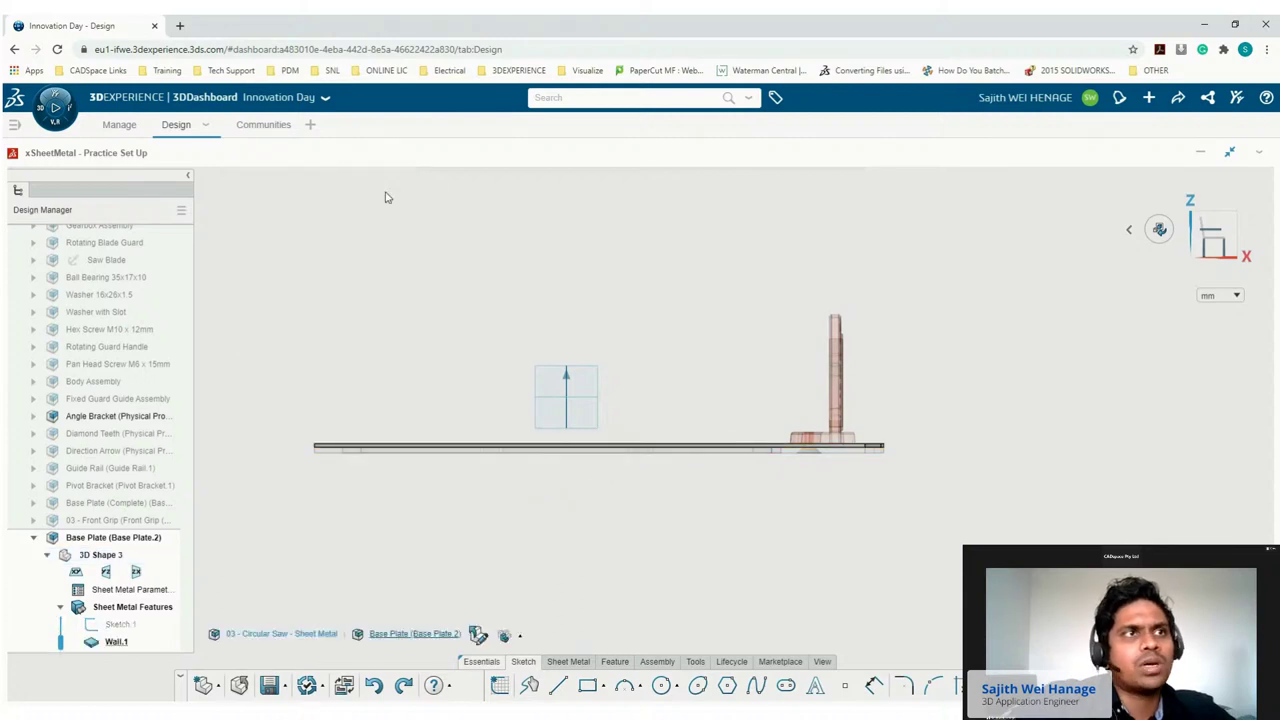
click(557, 468)
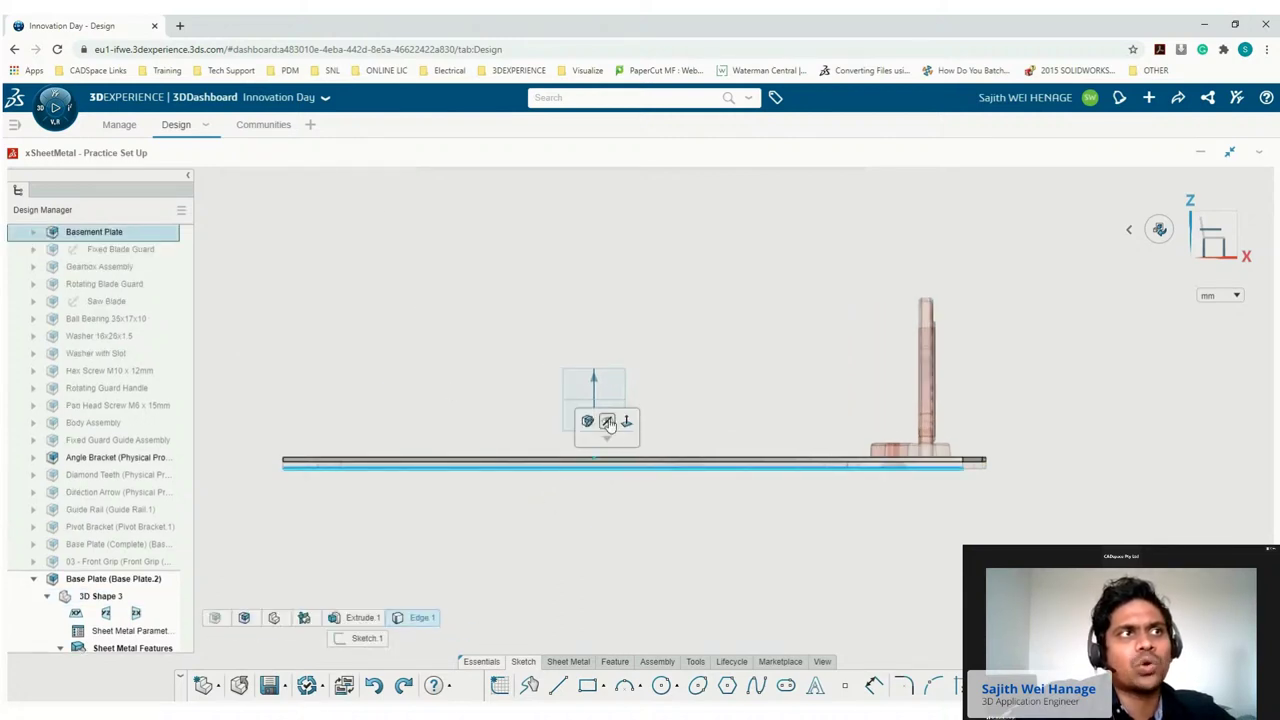
click(590, 522)
click(1129, 229)
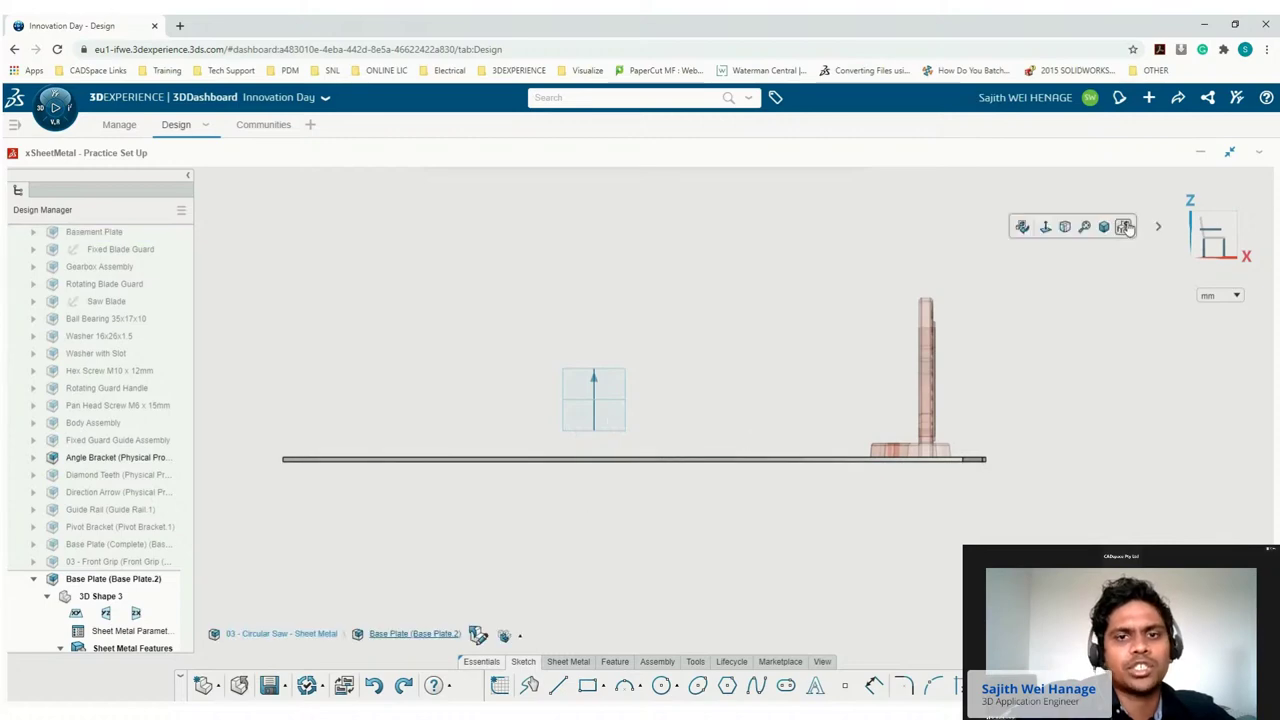
click(1105, 228)
double_click(641, 437)
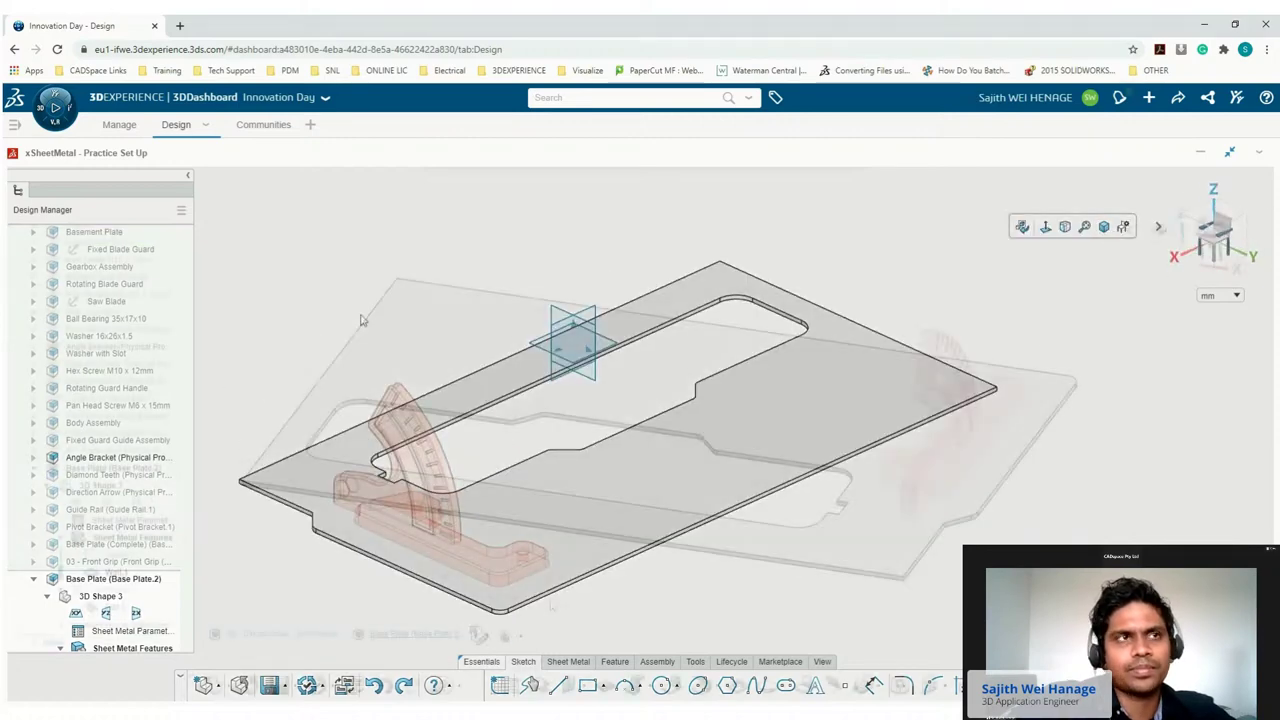
click(527, 664)
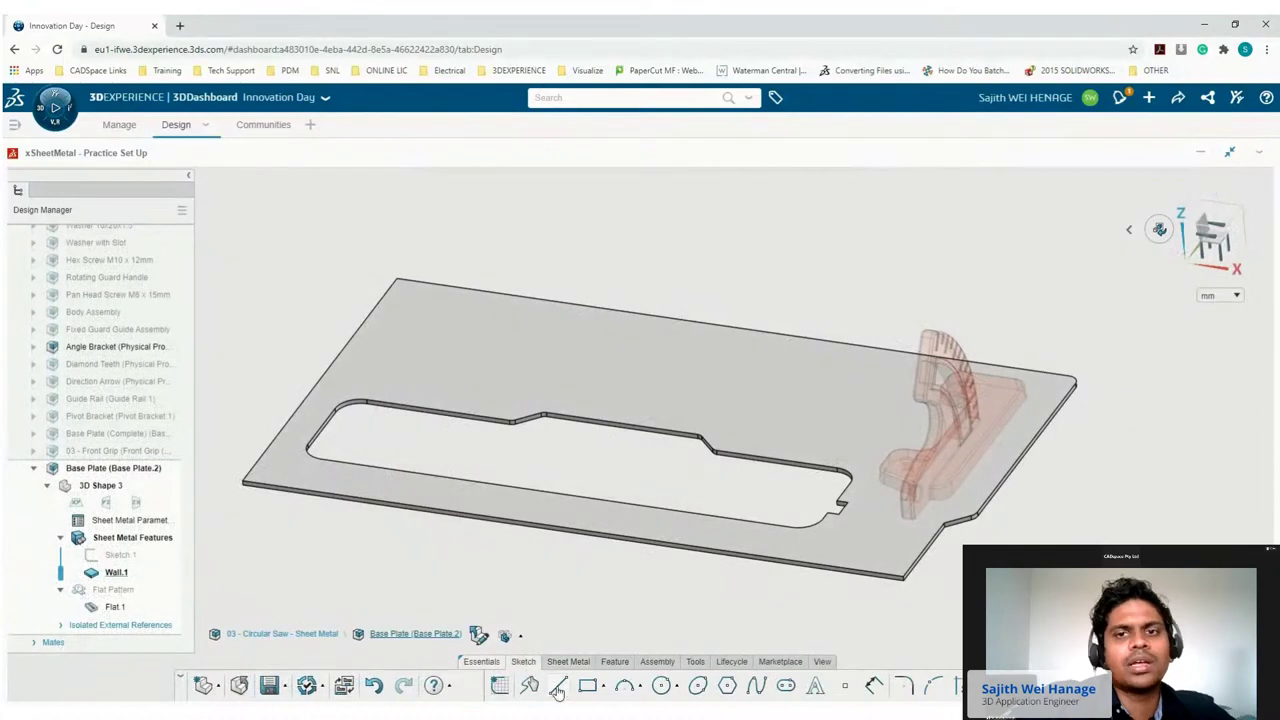
Sketch a bend line on the plate's top face near its right edge.
click(558, 686)
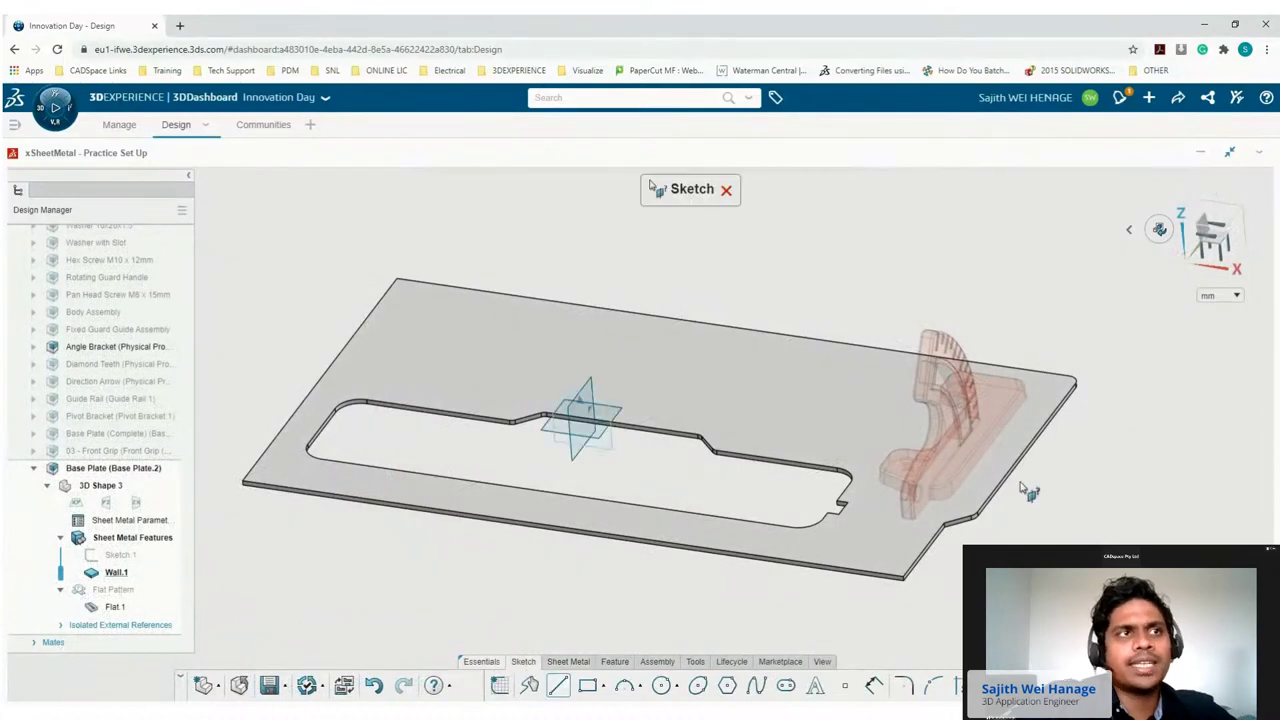
click(985, 490)
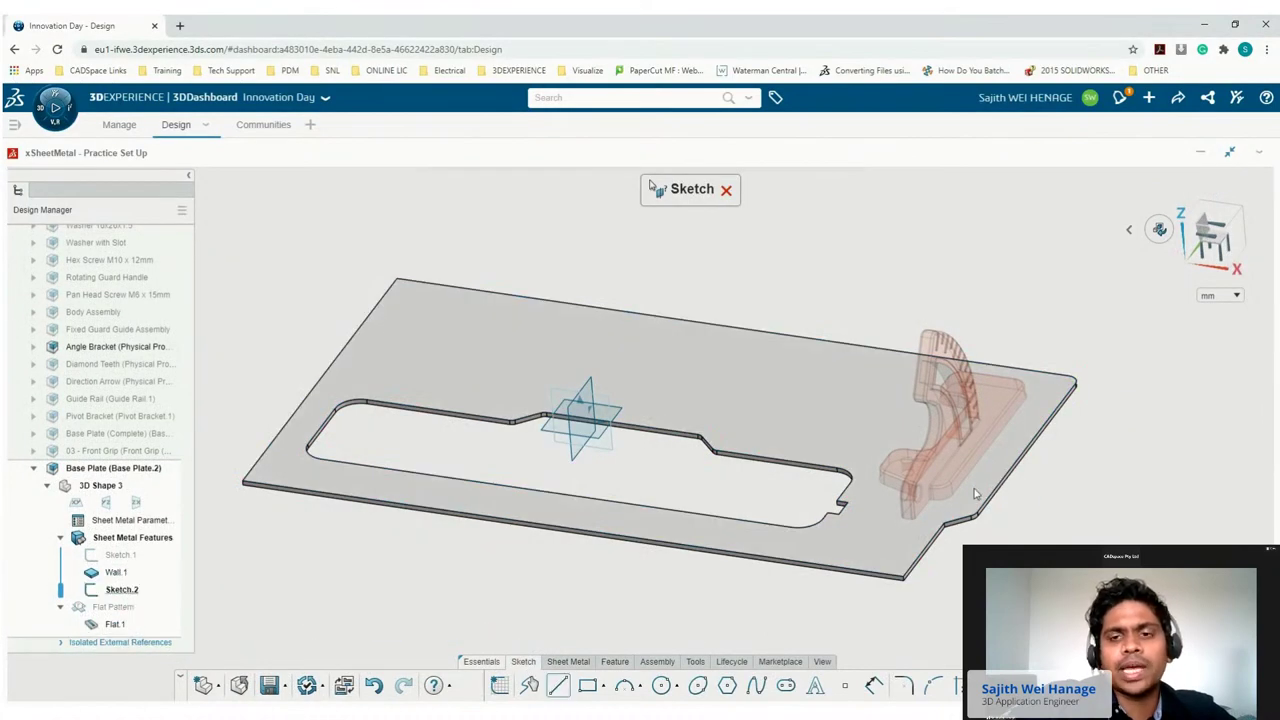
click(946, 522)
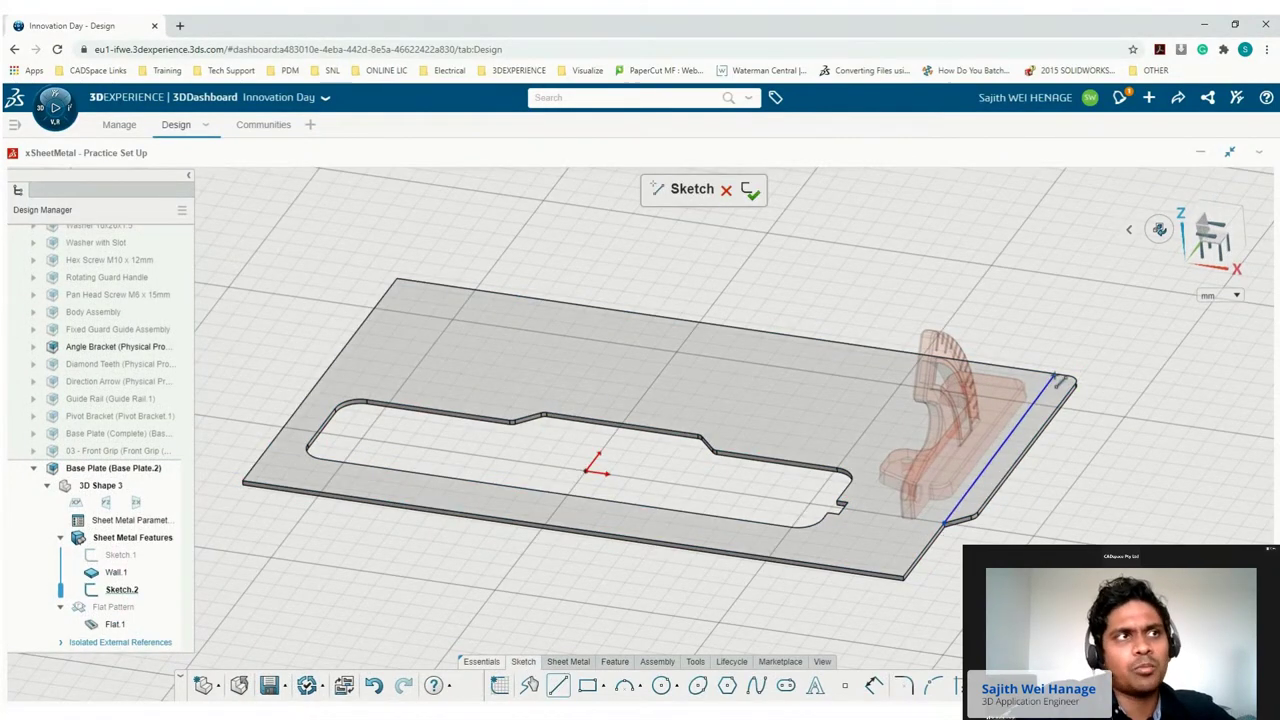
click(1059, 376)
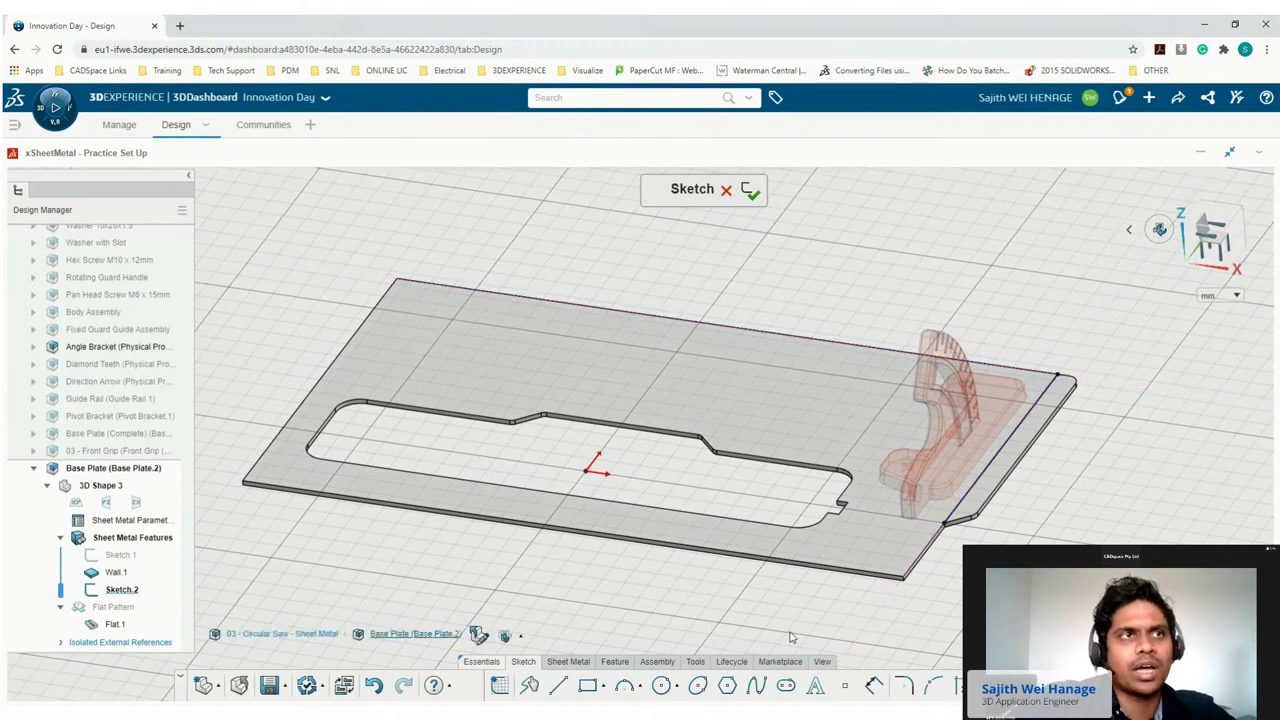
click(562, 662)
Bend the plate 180 degrees along the sketched line, fixed at the cutout corner vertex.
click(833, 685)
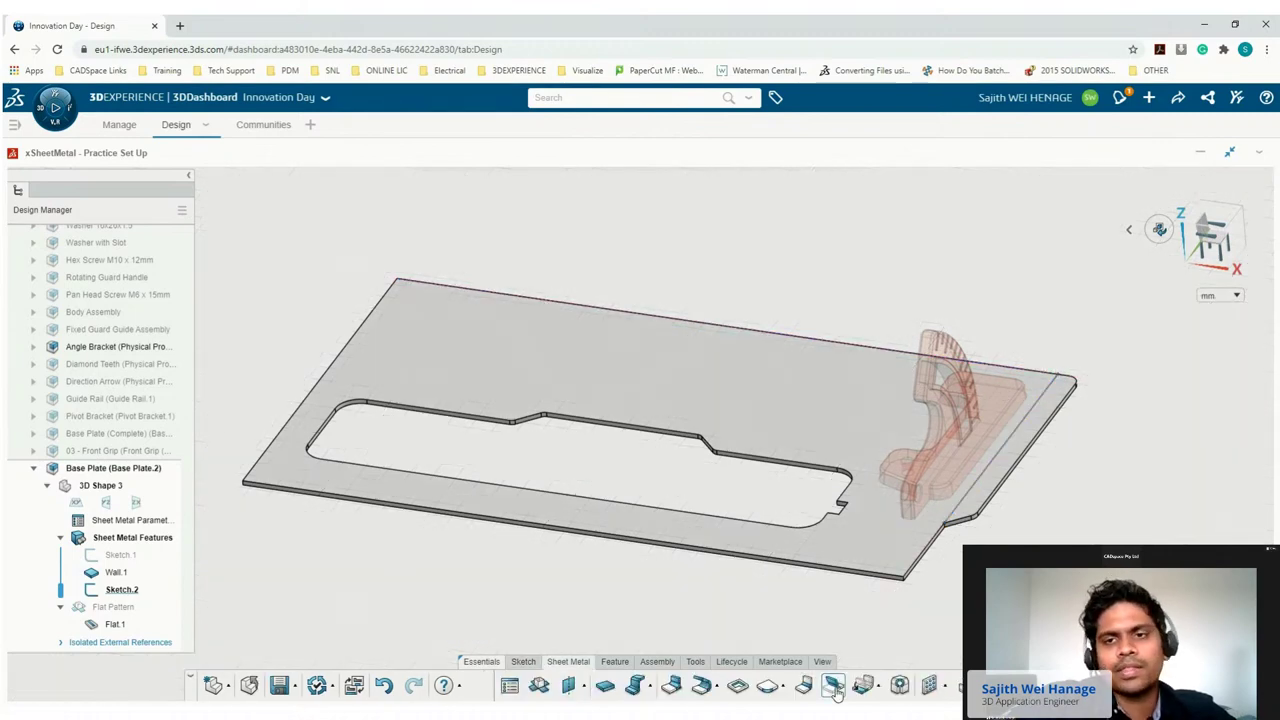
click(986, 478)
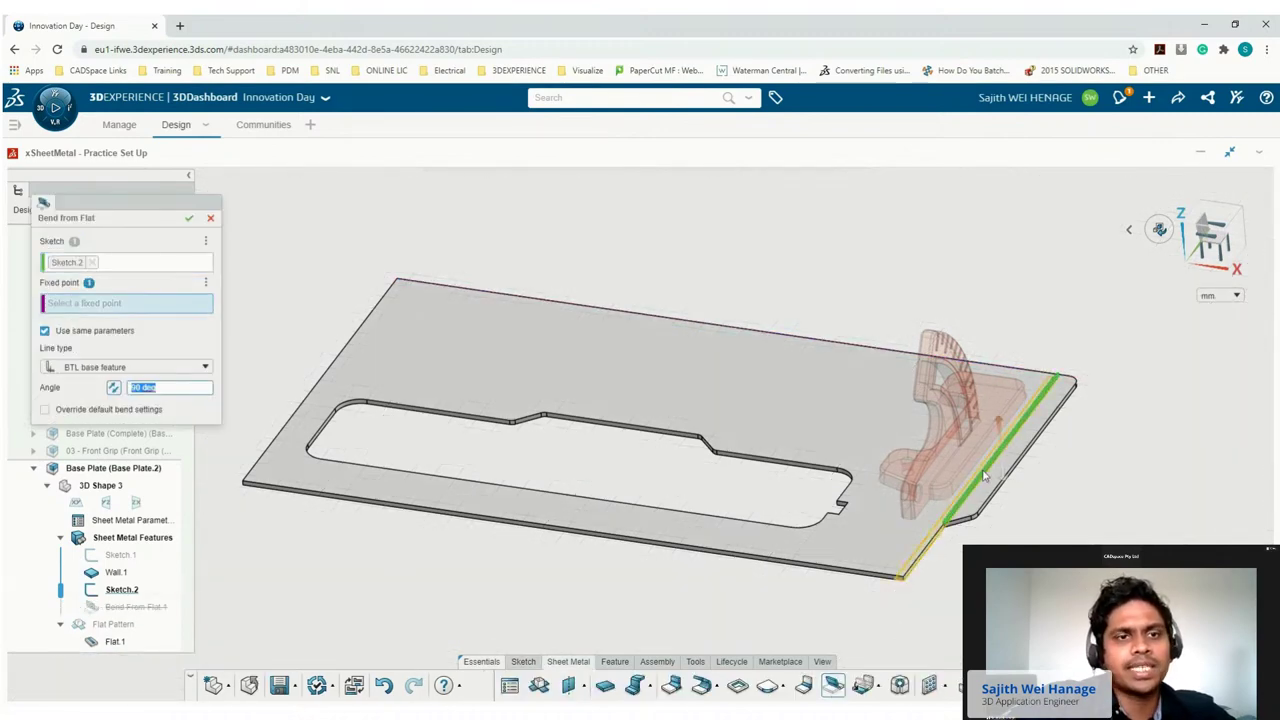
click(843, 507)
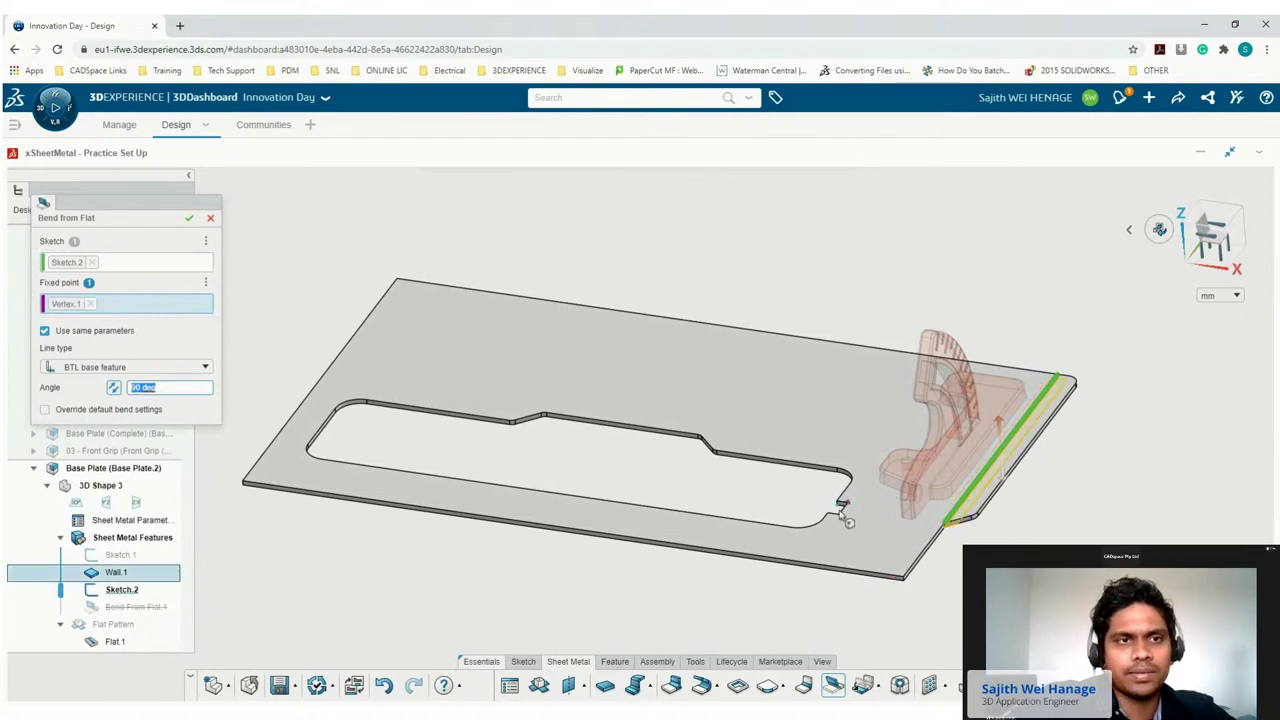
click(170, 376)
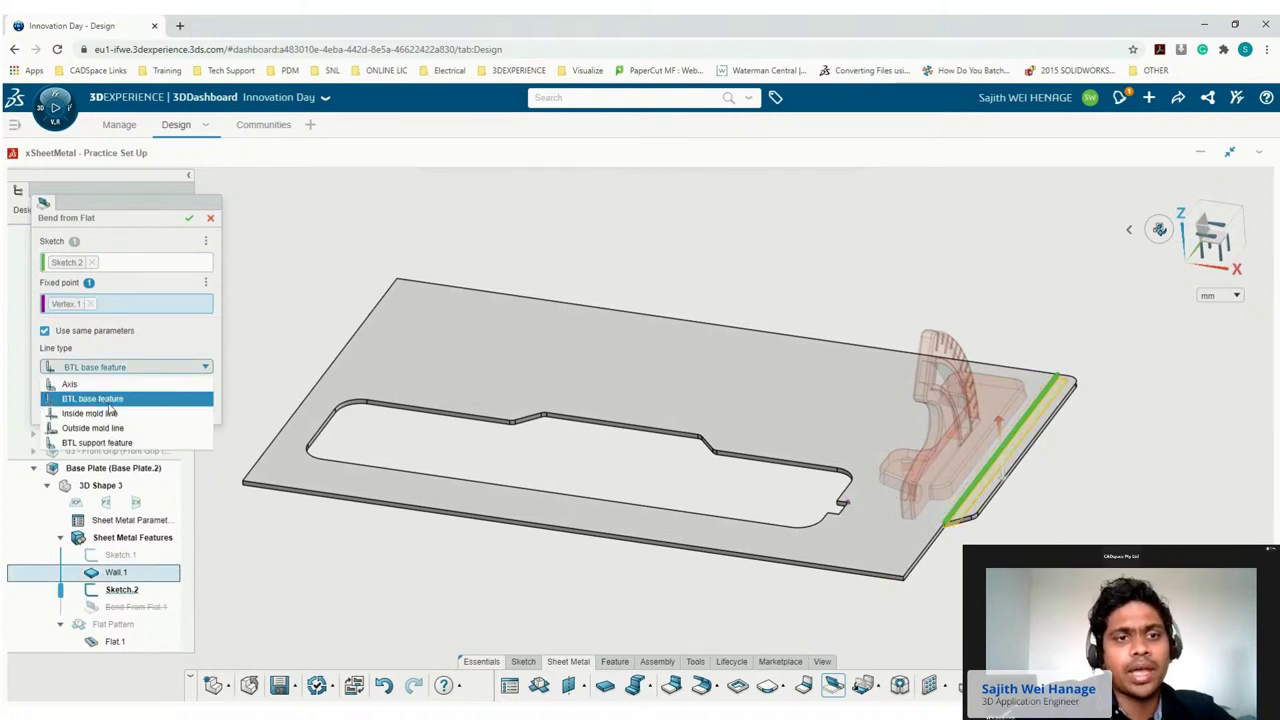
click(107, 400)
click(145, 387)
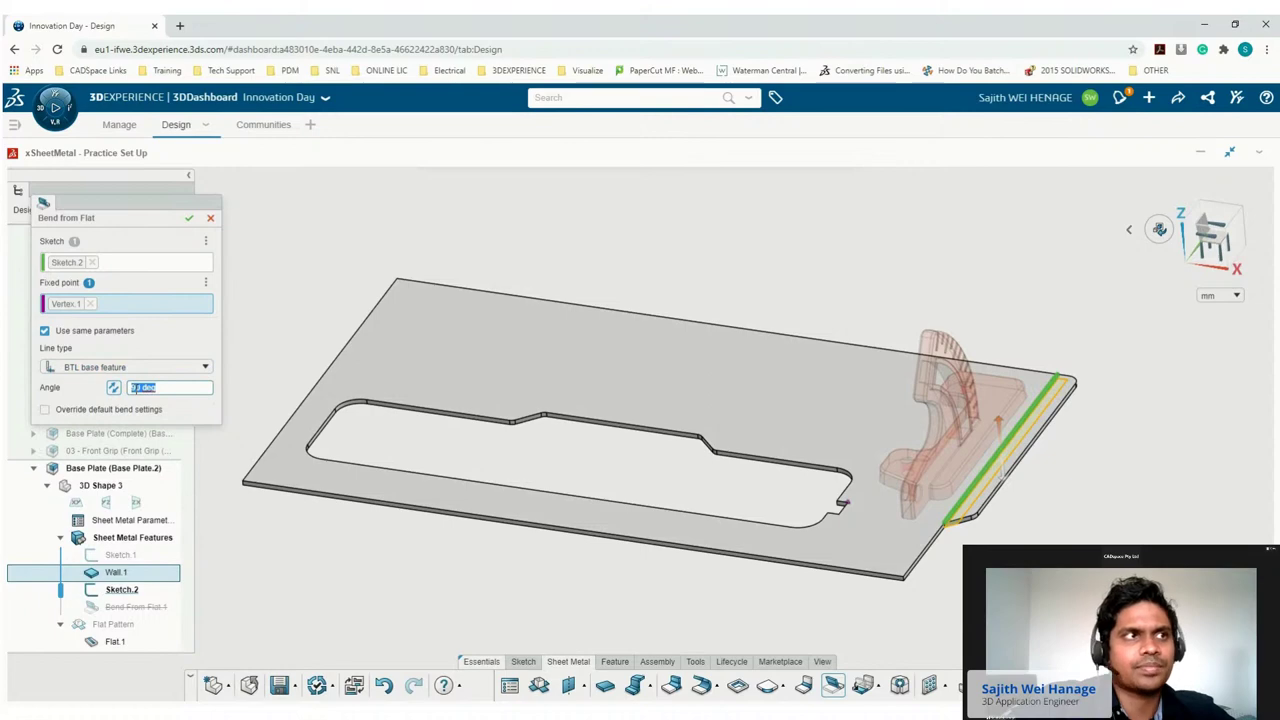
text(180)
key(Return)
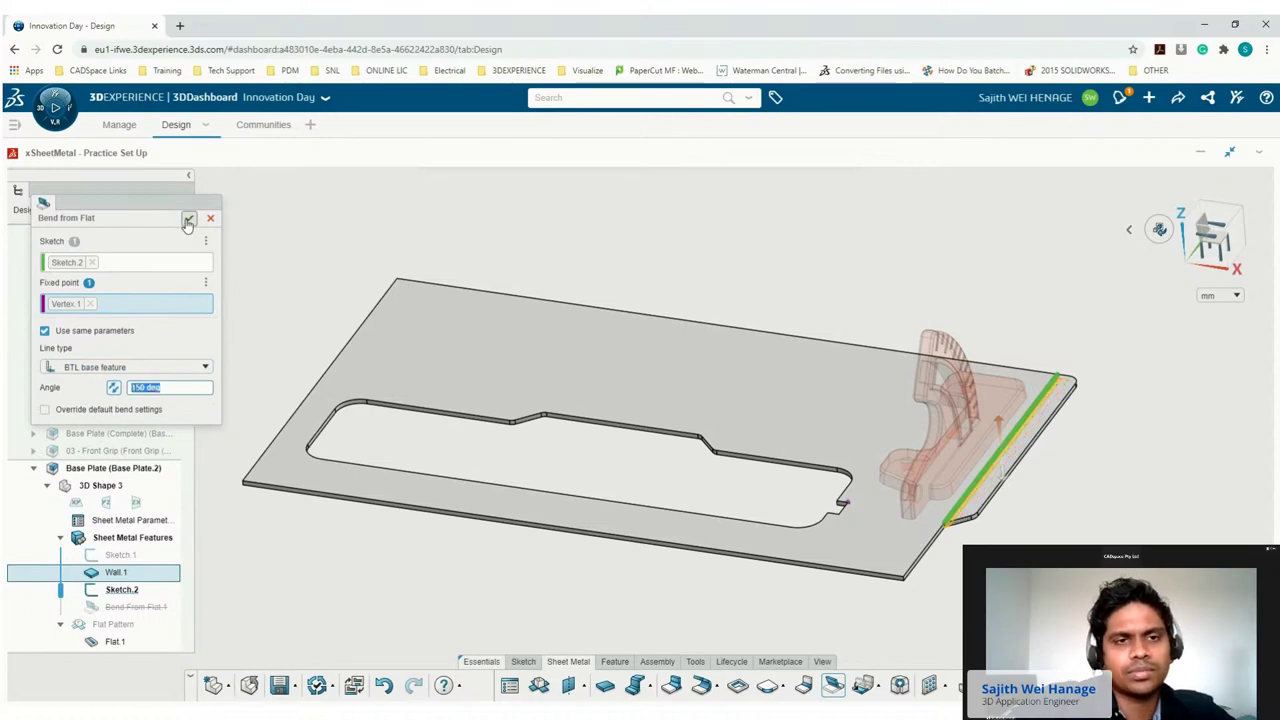
click(189, 217)
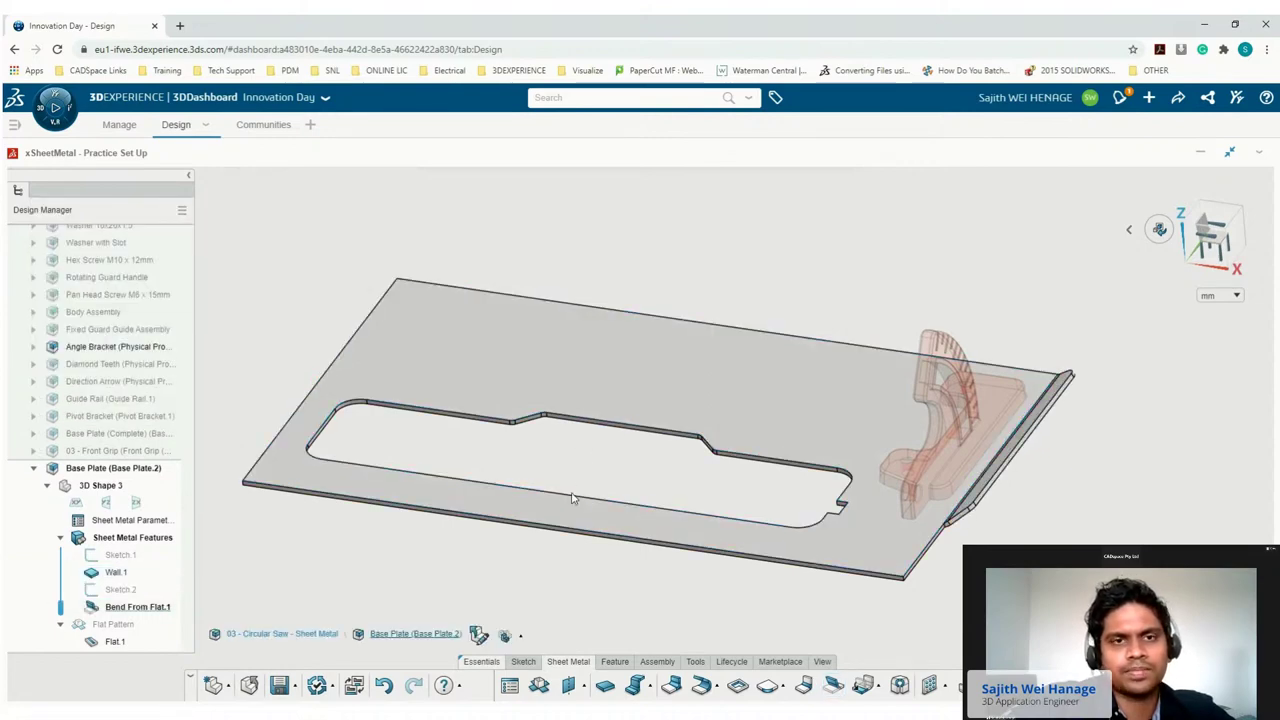
Start a Wall on Edge on the plate's front, left and top edges.
click(551, 528)
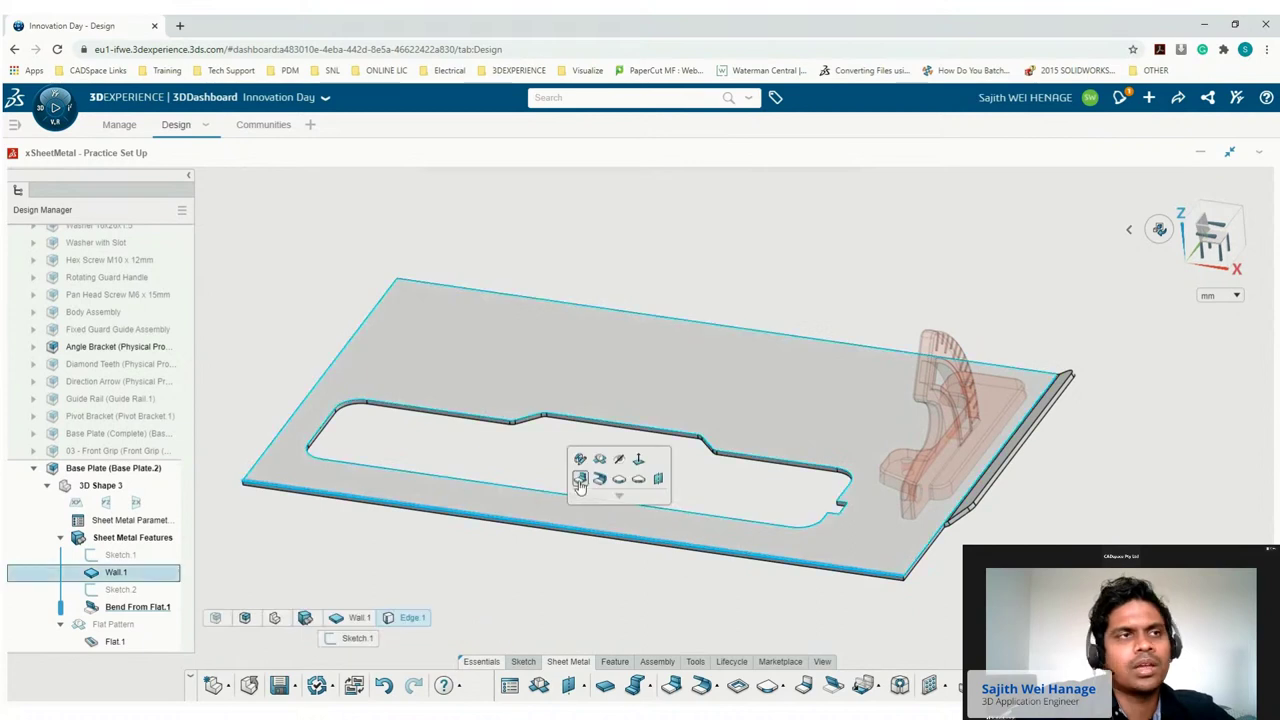
click(579, 481)
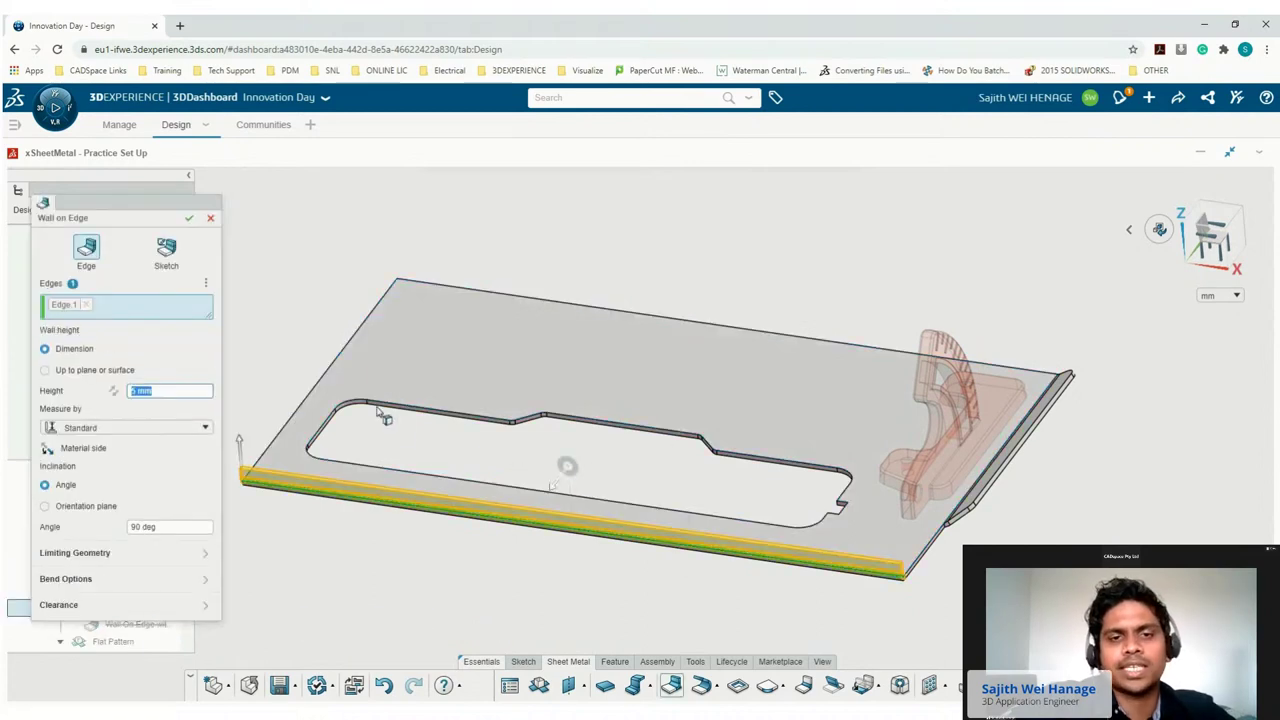
click(167, 393)
click(307, 404)
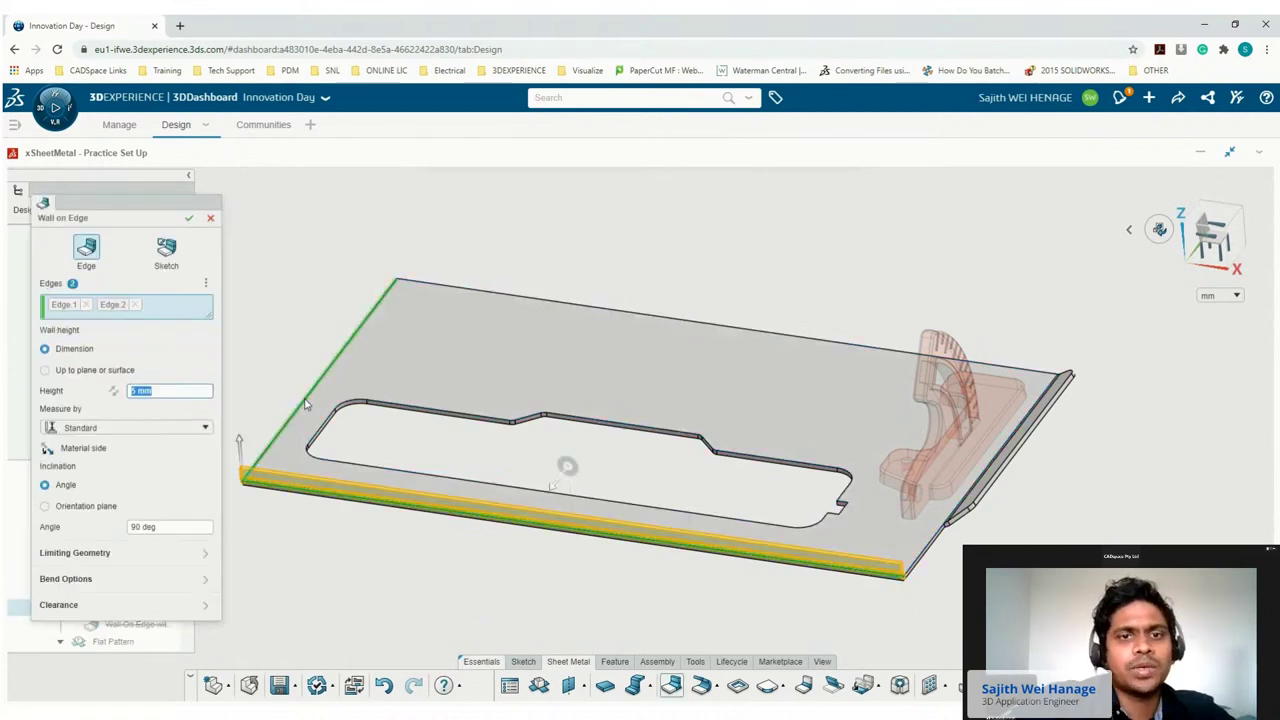
click(514, 300)
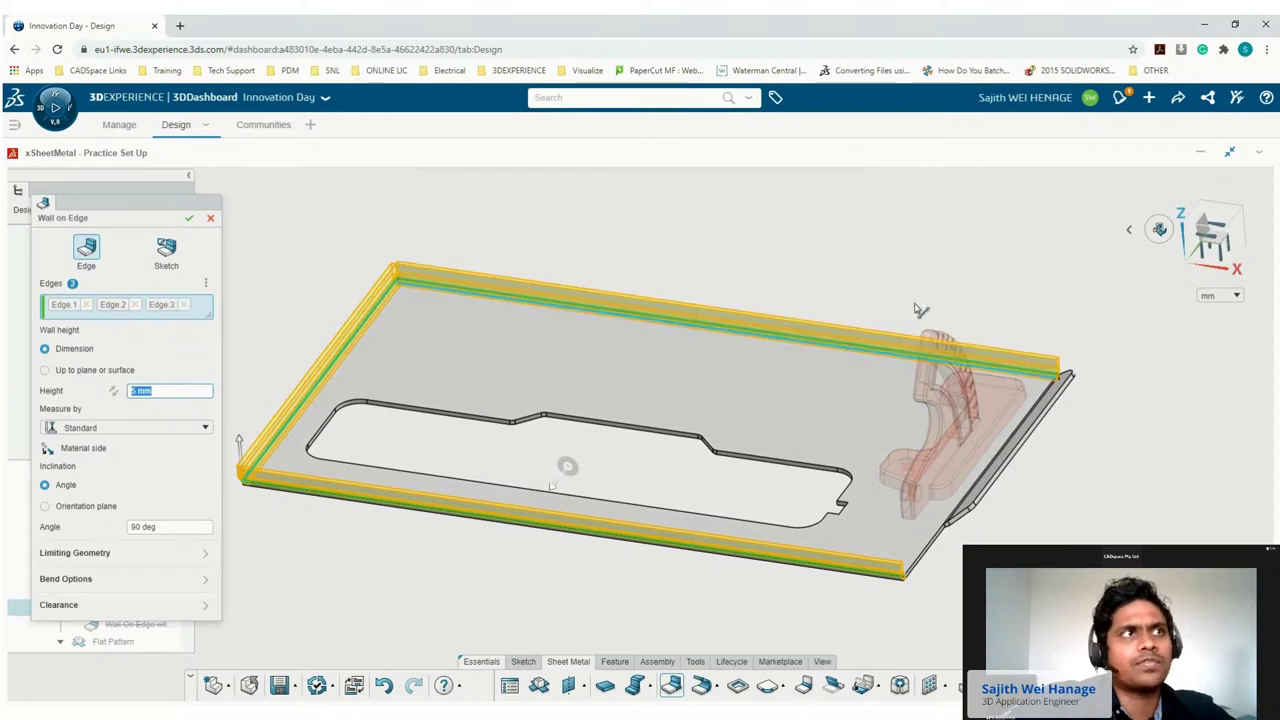
Measure the wall height as Standard, flip the material side, and confirm the edge walls.
click(1195, 255)
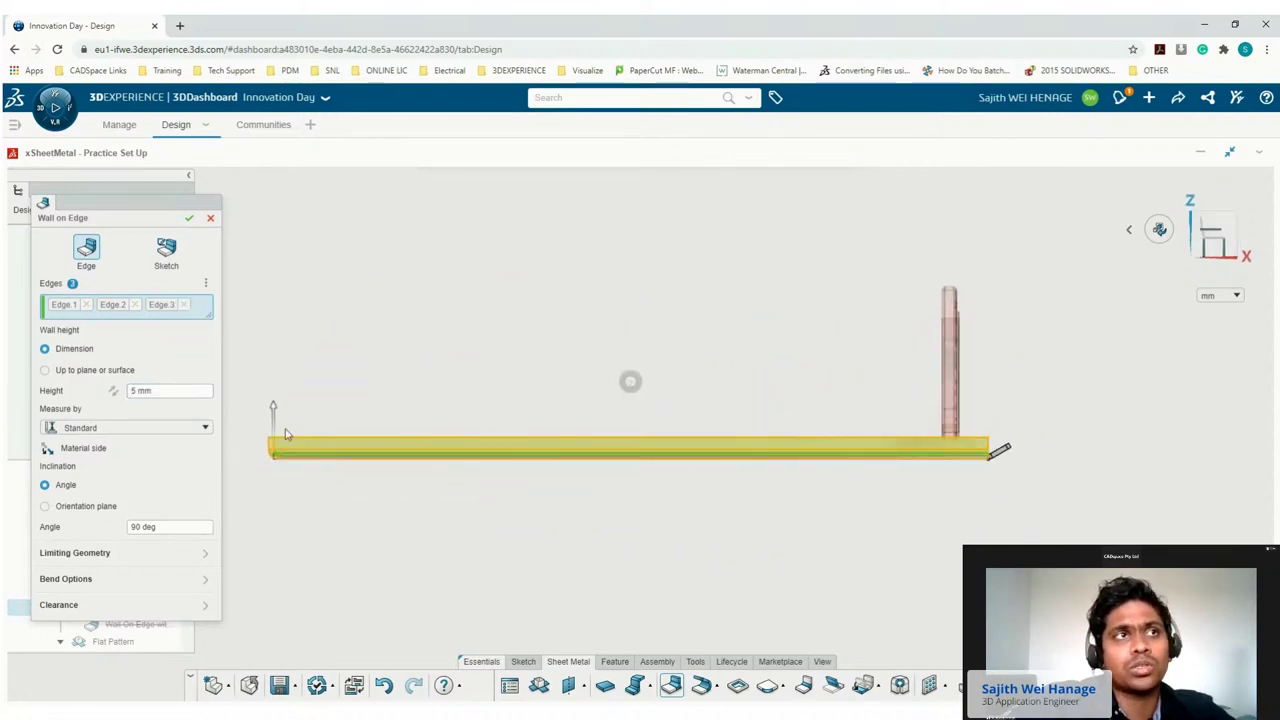
scroll(287, 440, up, 3)
click(98, 428)
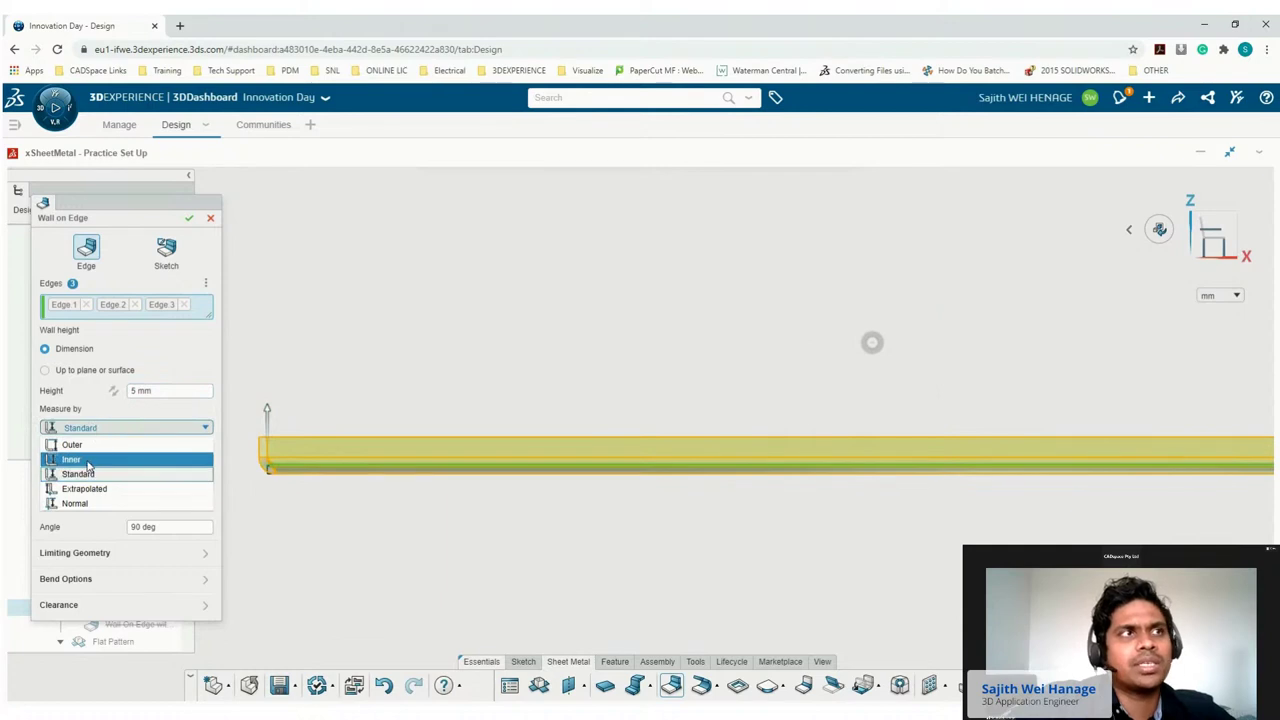
click(82, 488)
click(78, 430)
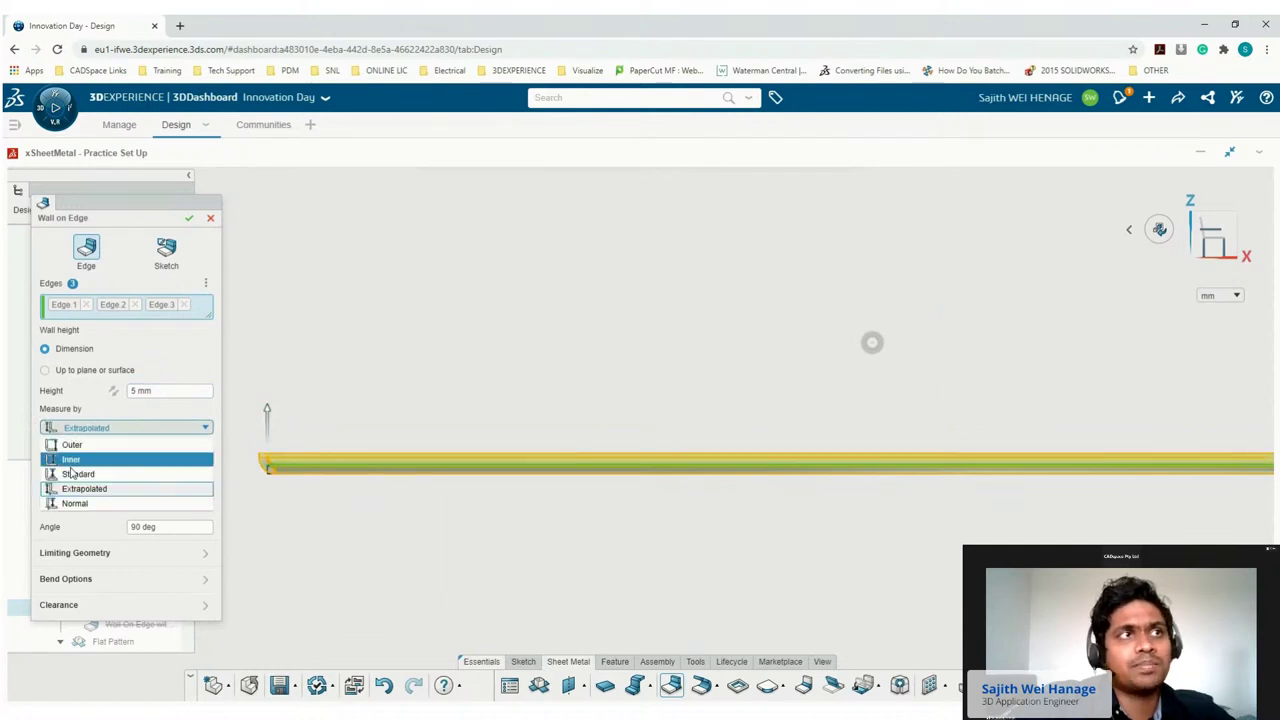
click(64, 473)
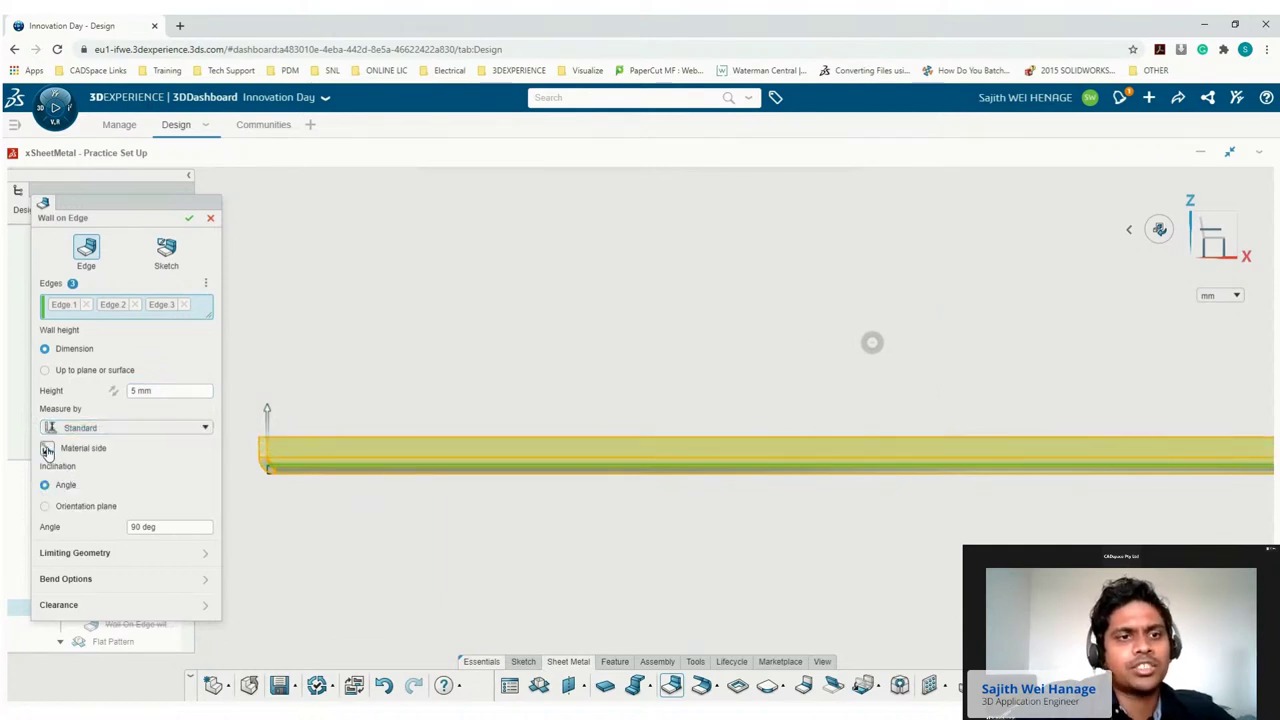
click(47, 450)
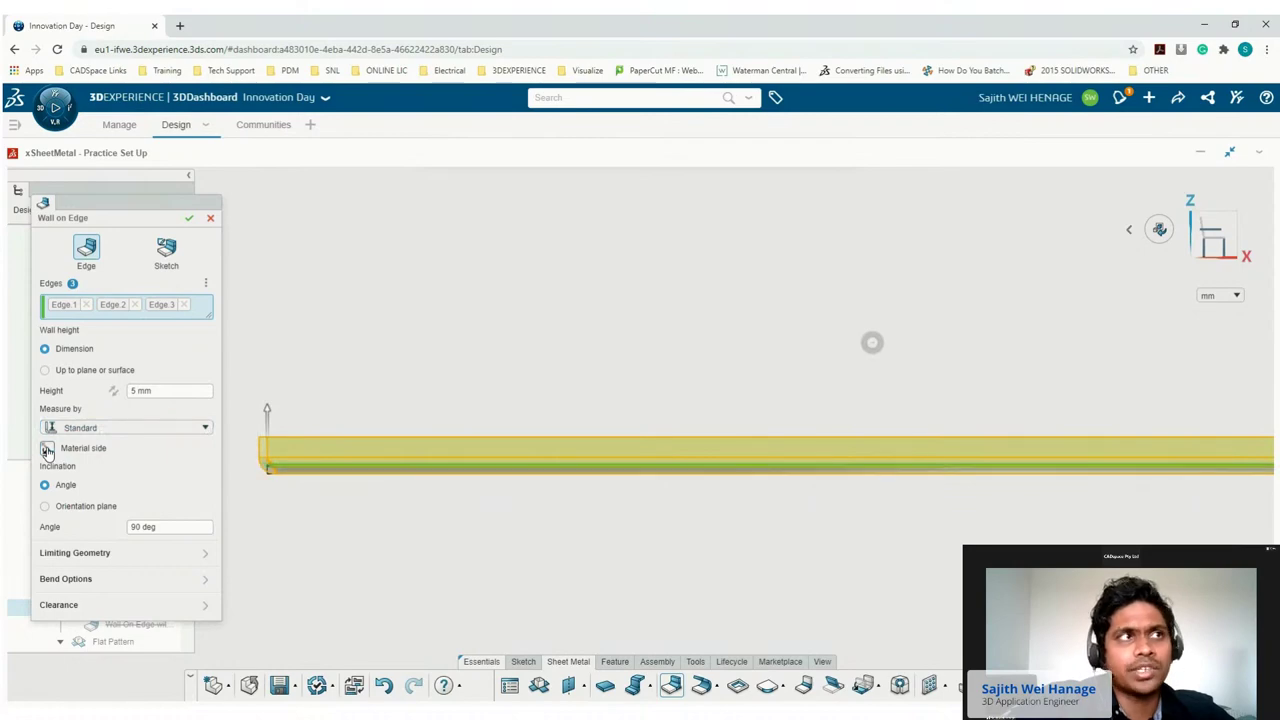
click(189, 220)
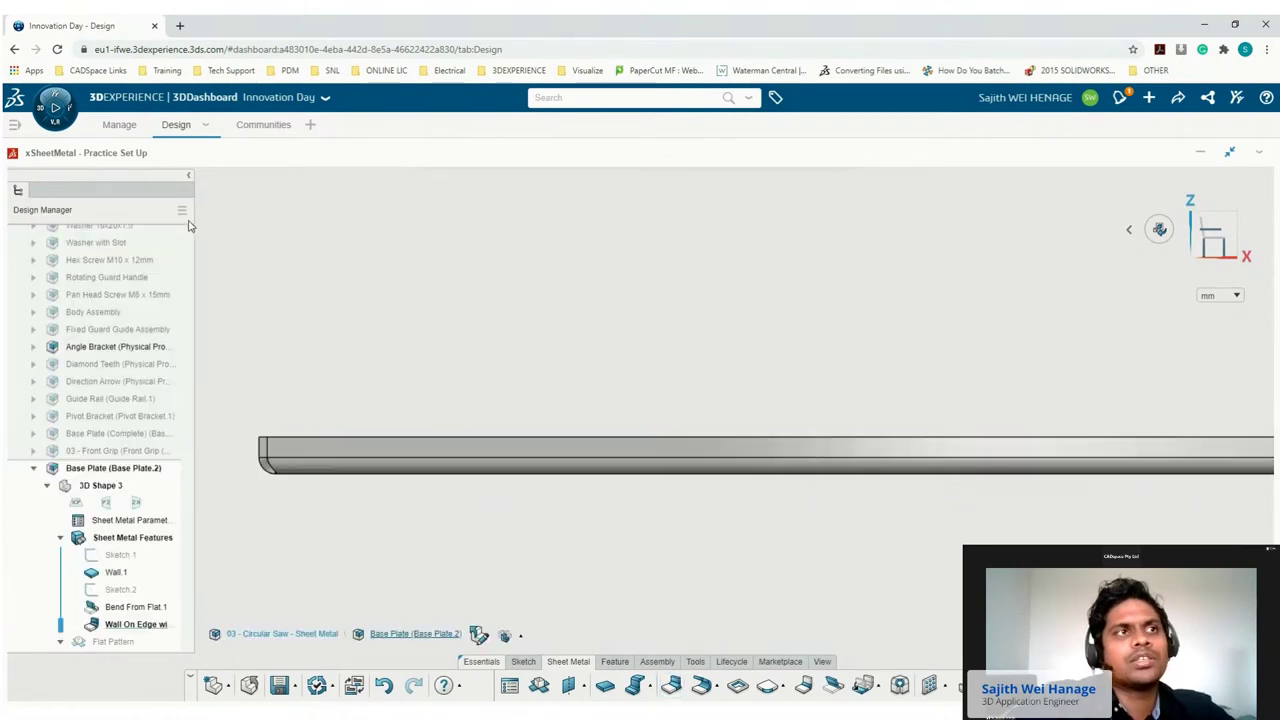
Switch to isometric view and flatten the plate from its flange edge.
click(1129, 229)
click(1105, 227)
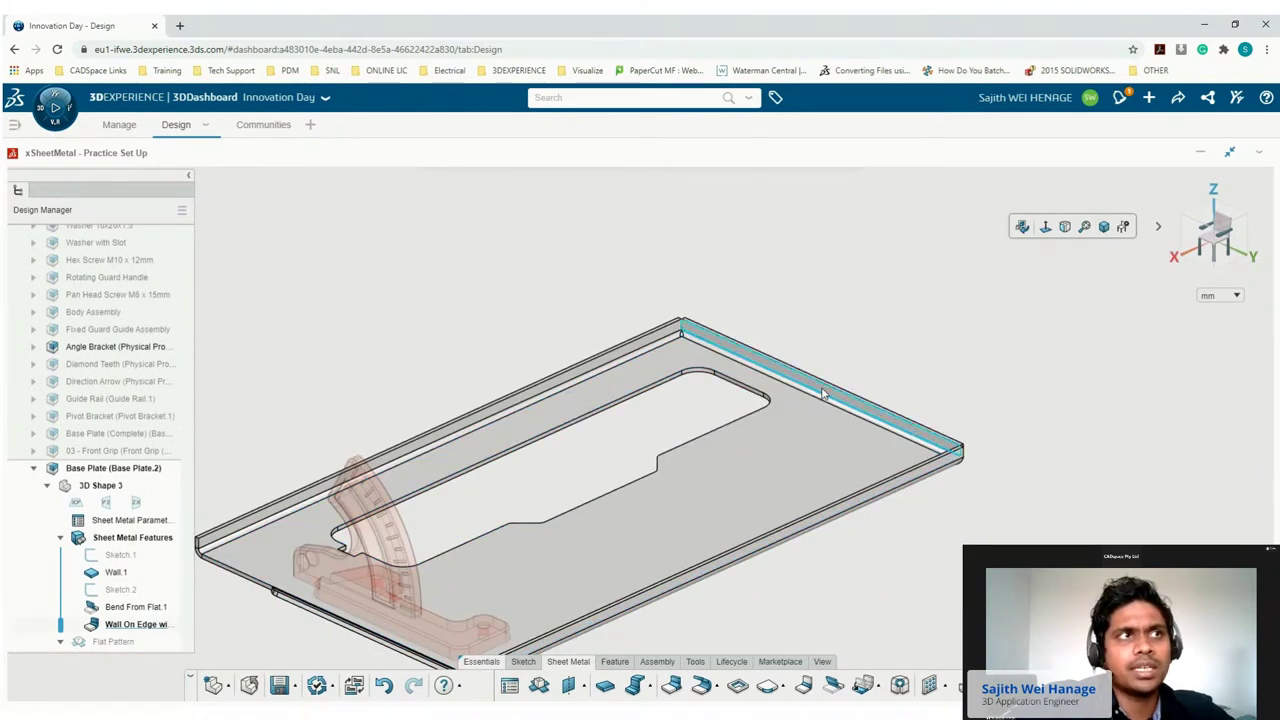
click(822, 393)
click(884, 330)
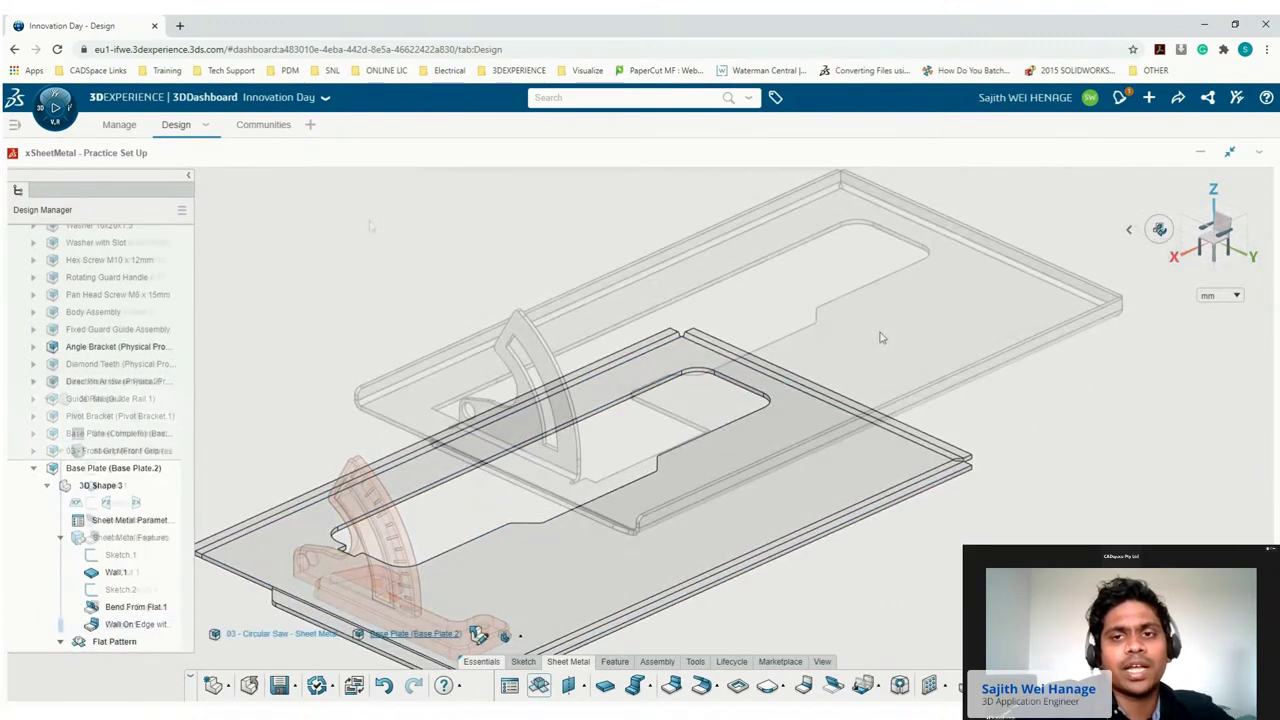
Export the flat pattern with Save as DXF as 'Base Plate A.1' into 3DDrive My Files.
click(696, 663)
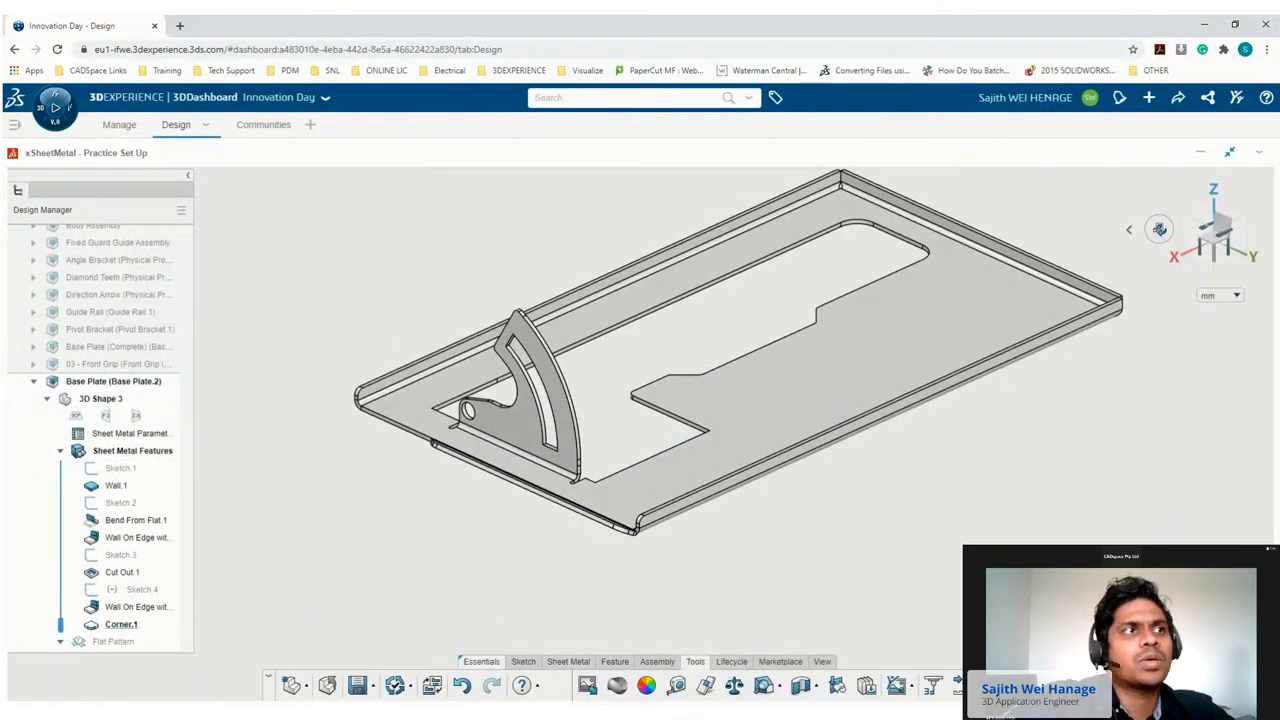
click(587, 685)
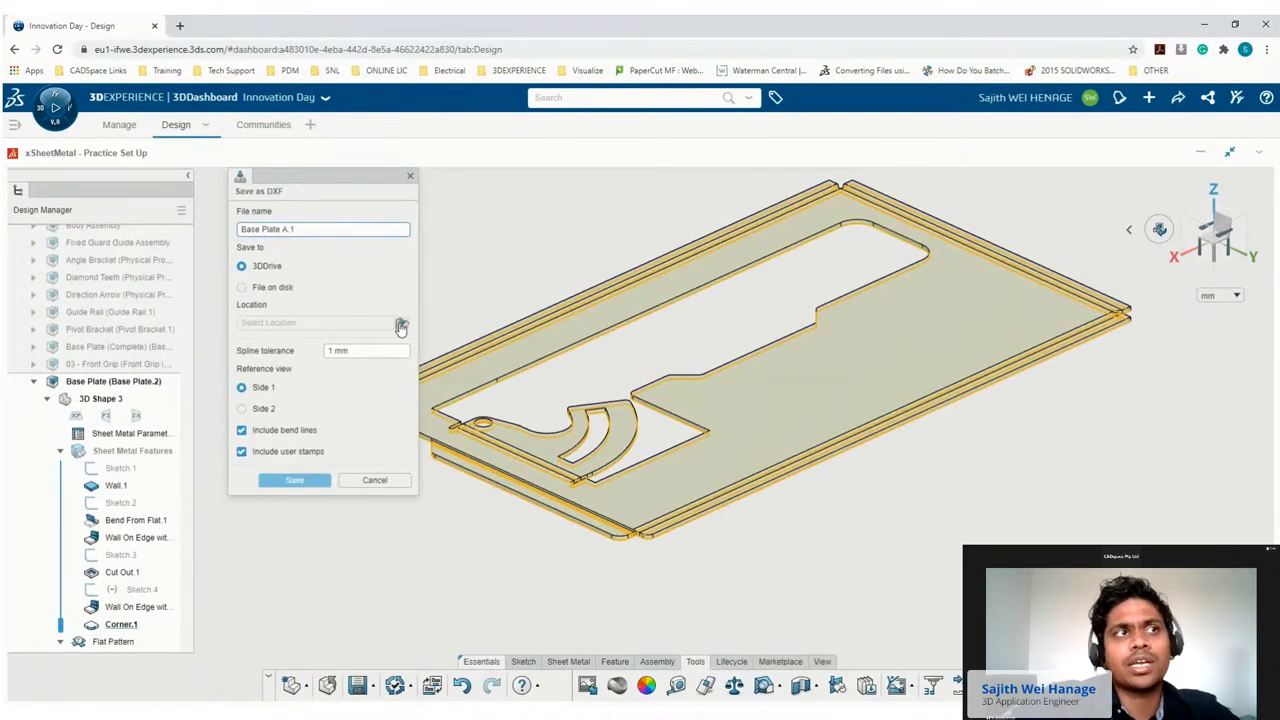
click(400, 327)
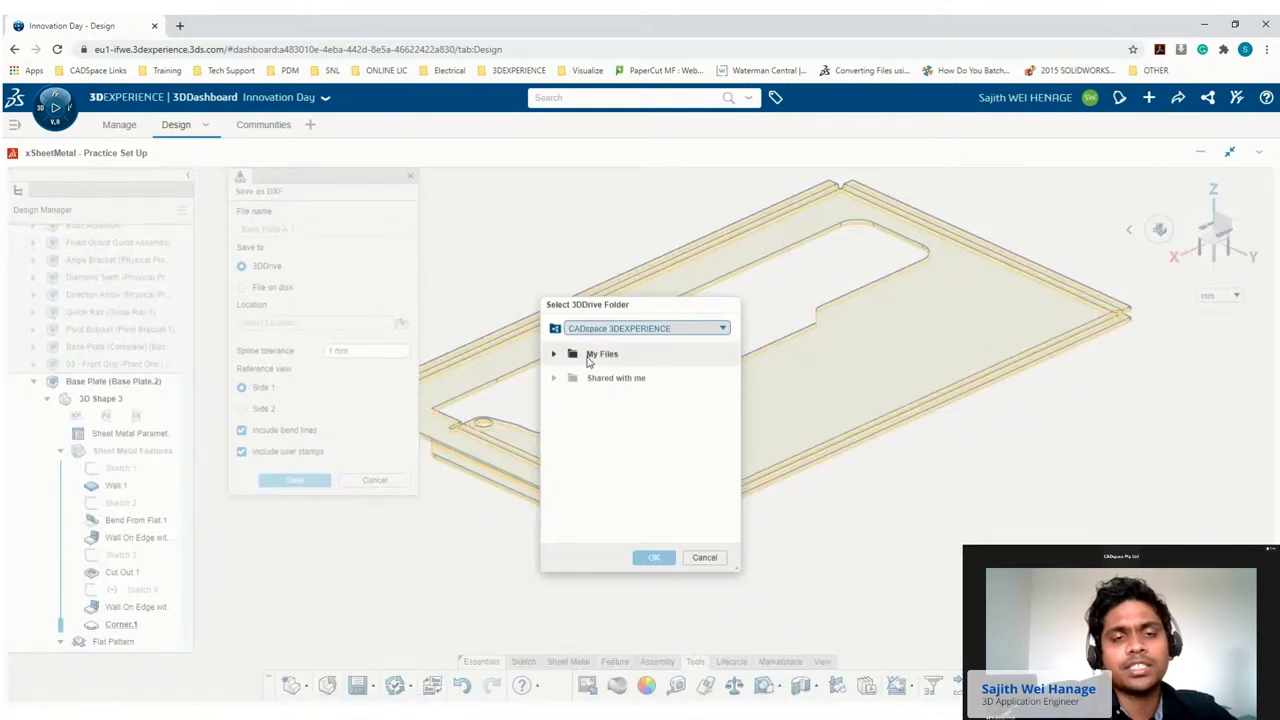
click(601, 354)
click(660, 557)
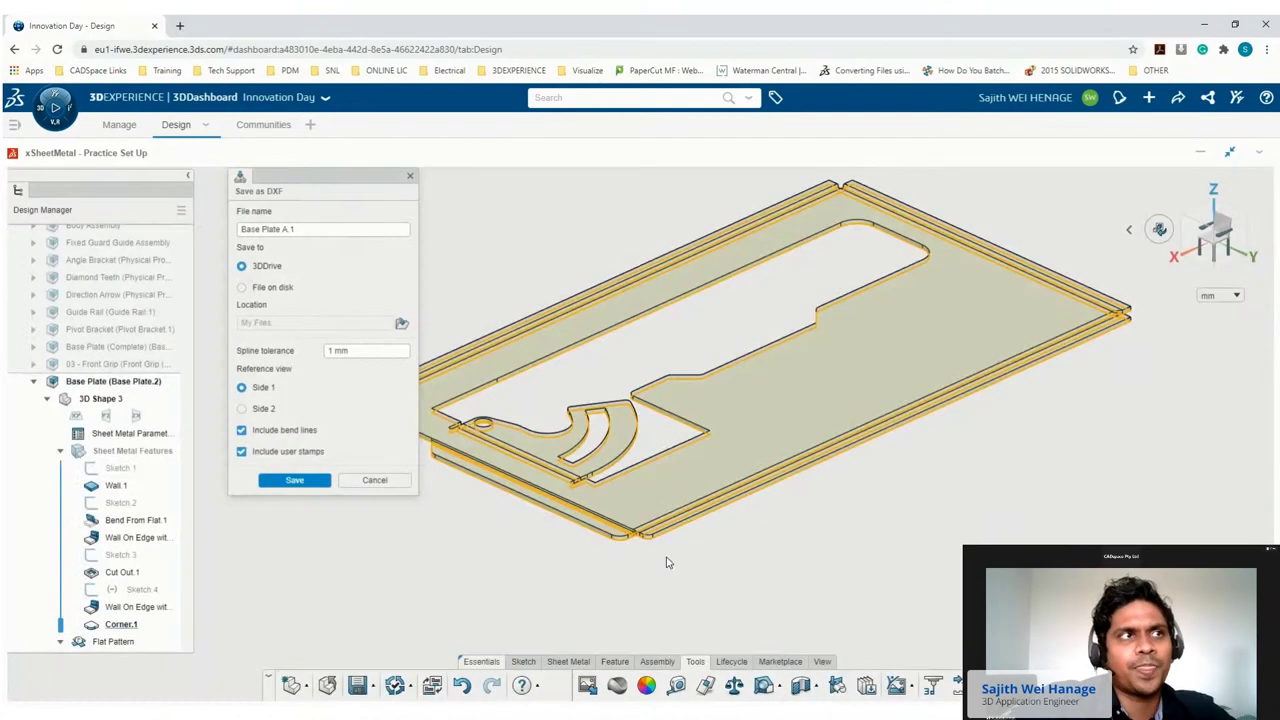
click(296, 480)
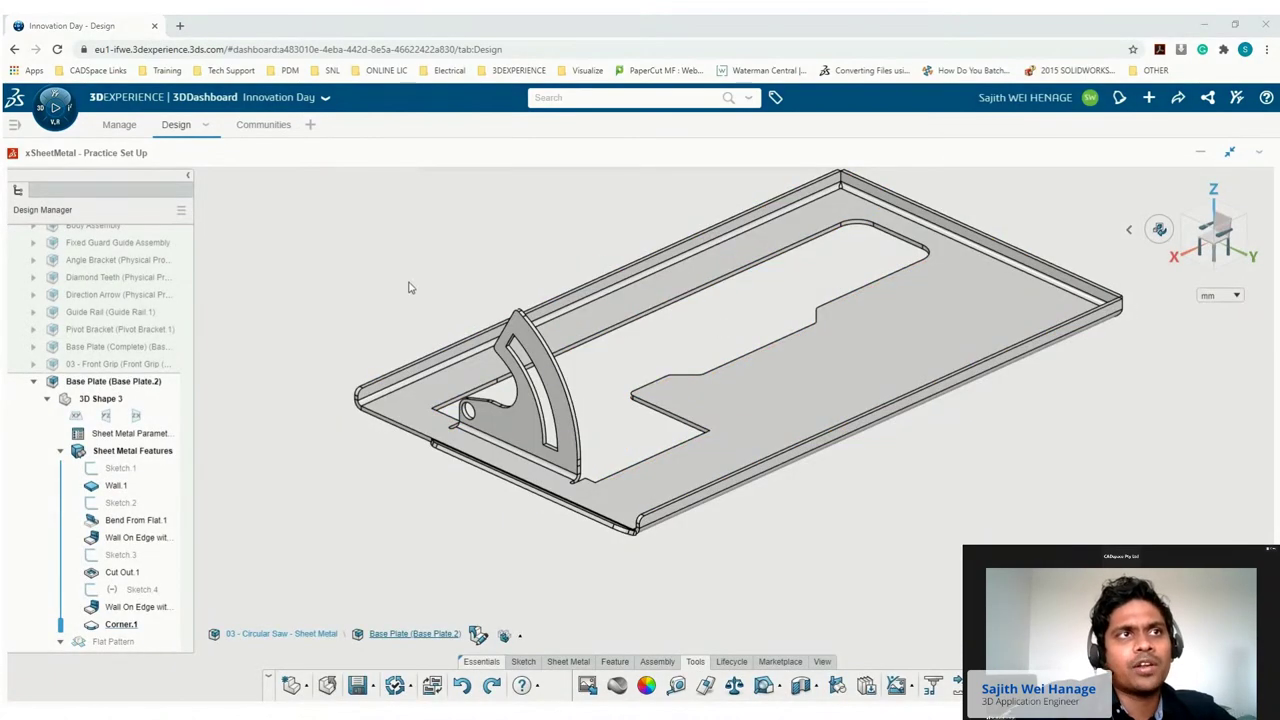
Open Base Plate A.1.dxf from My Files in 3DDrive.
click(62, 118)
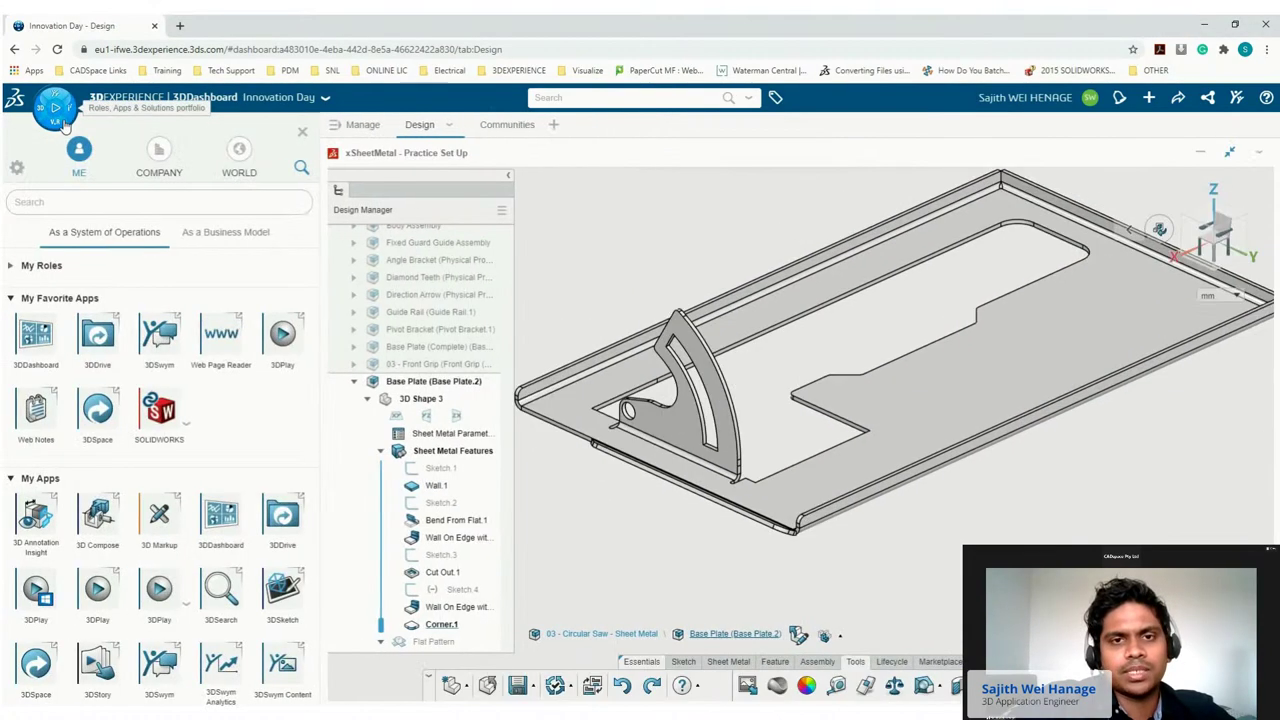
click(100, 340)
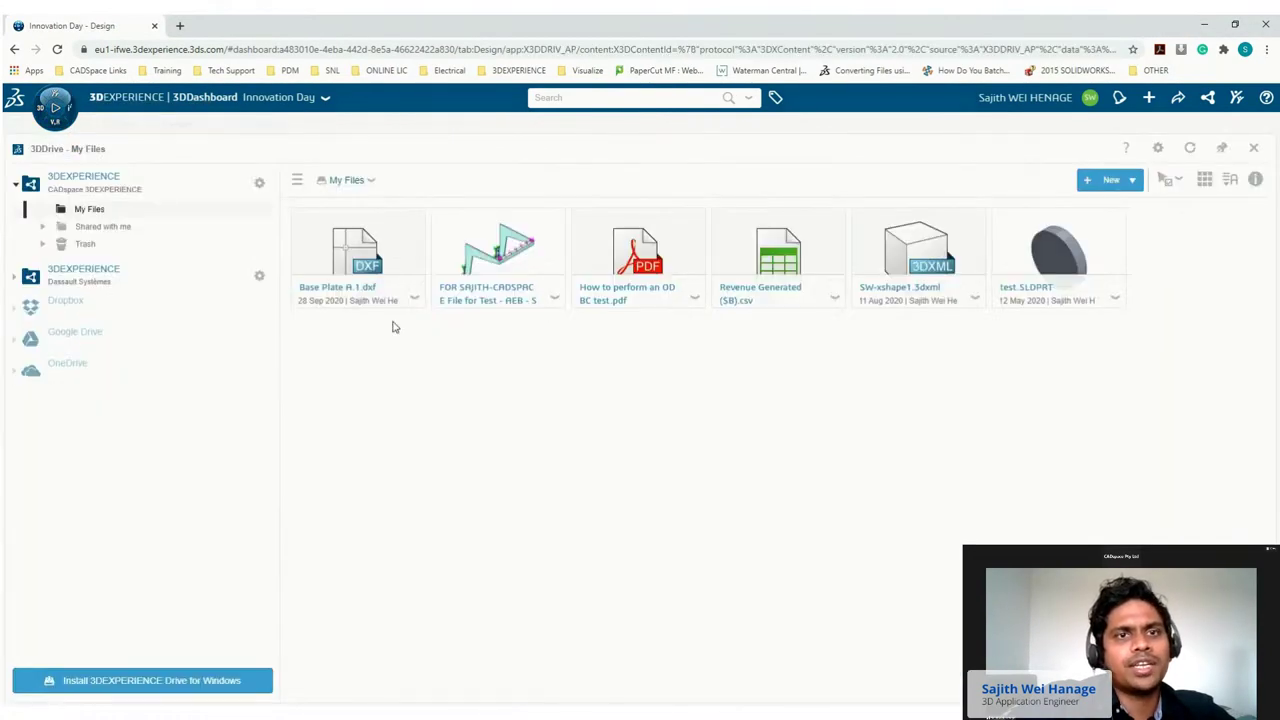
click(378, 240)
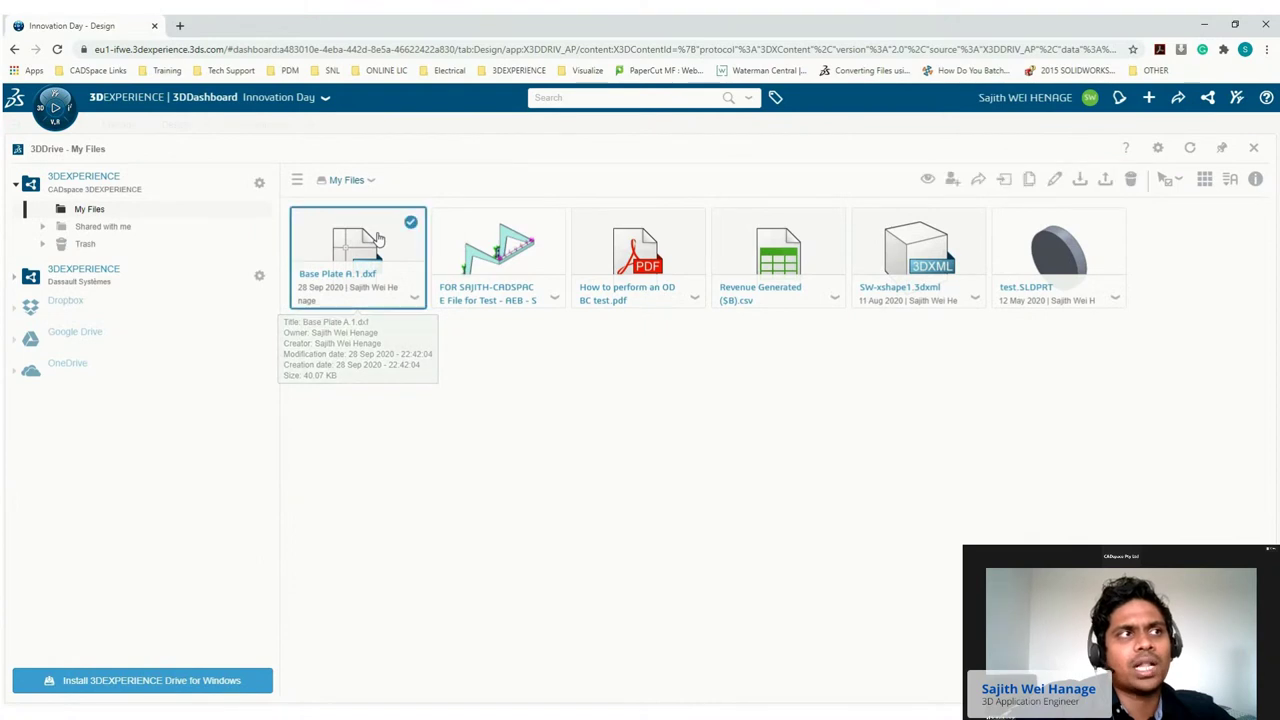
double_click(378, 240)
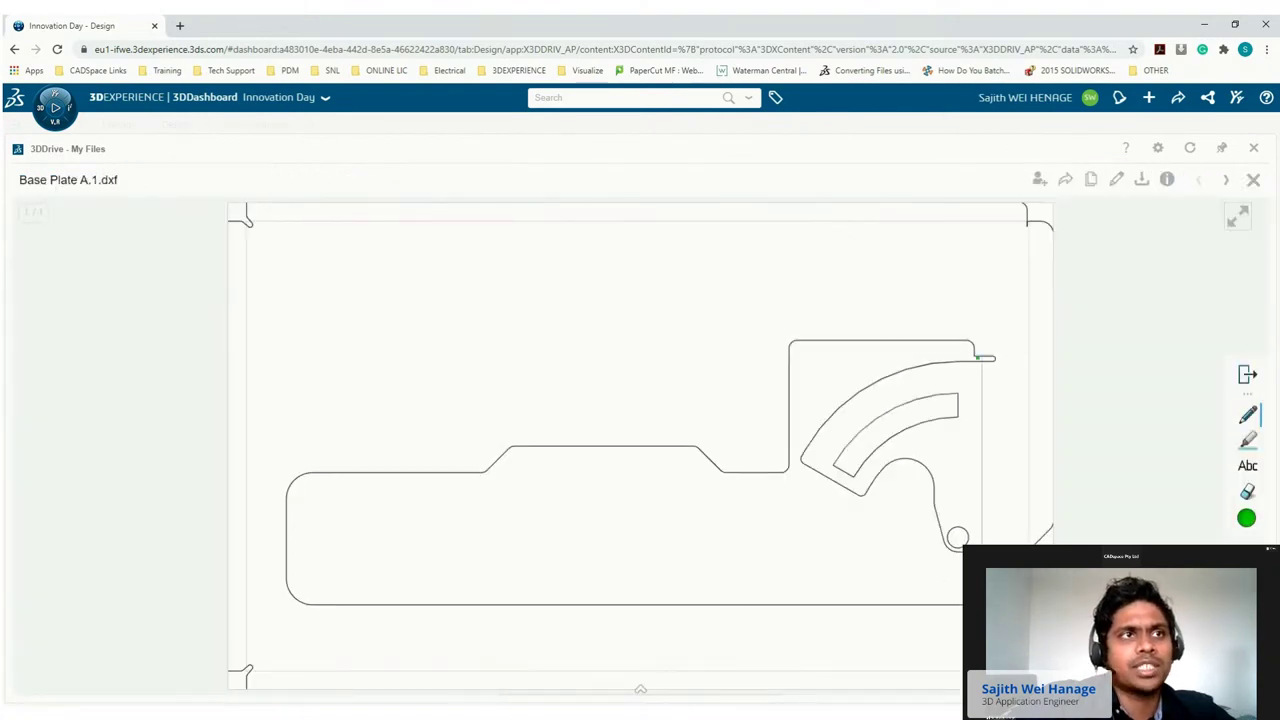
Circle the notch and check the small hole in green, then add a red arrow at the corner.
mouse_move(964, 348)
mouse_down()
mouse_move(980, 342)
mouse_move(972, 364)
mouse_move(974, 340)
mouse_up()
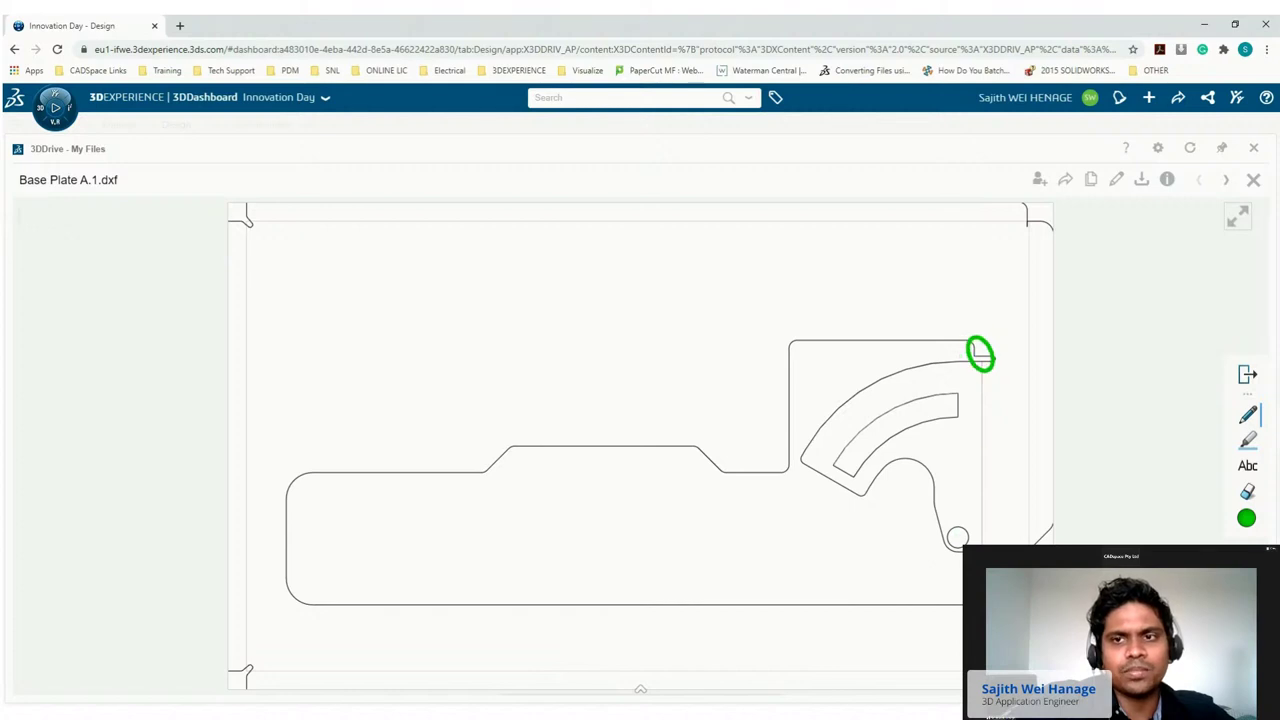
drag(988, 536, 1005, 513)
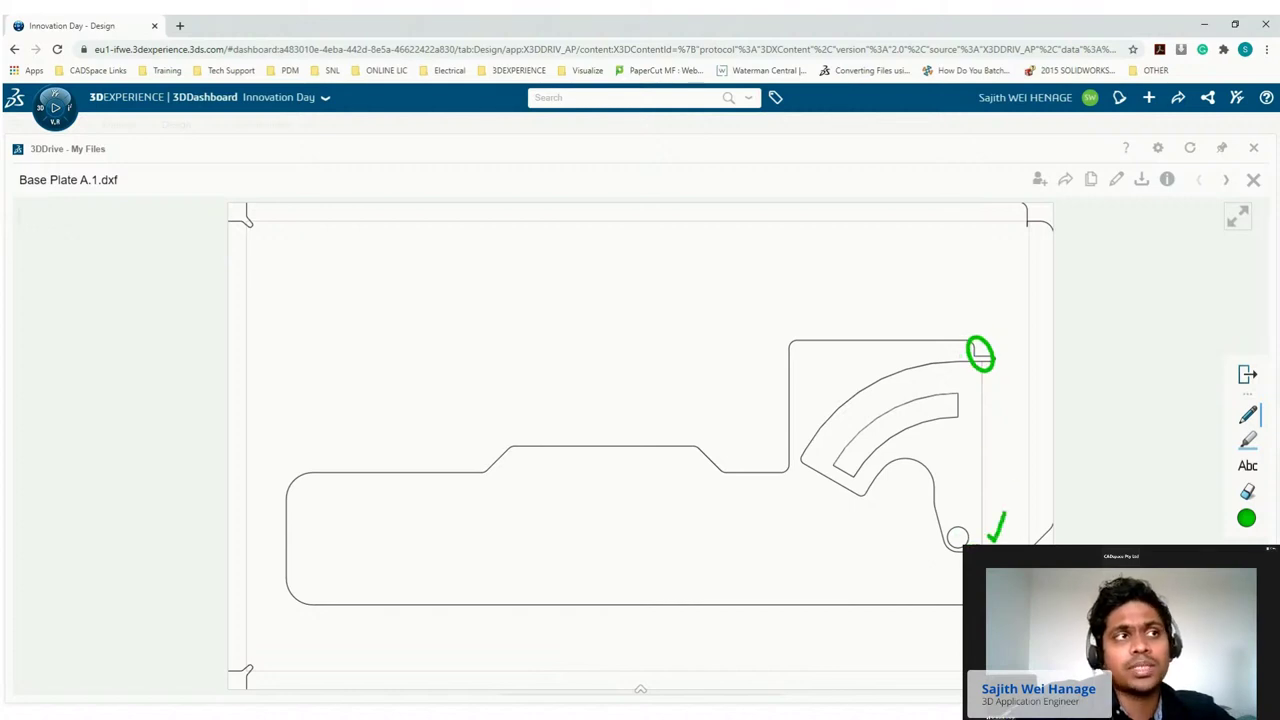
click(1245, 518)
click(1218, 523)
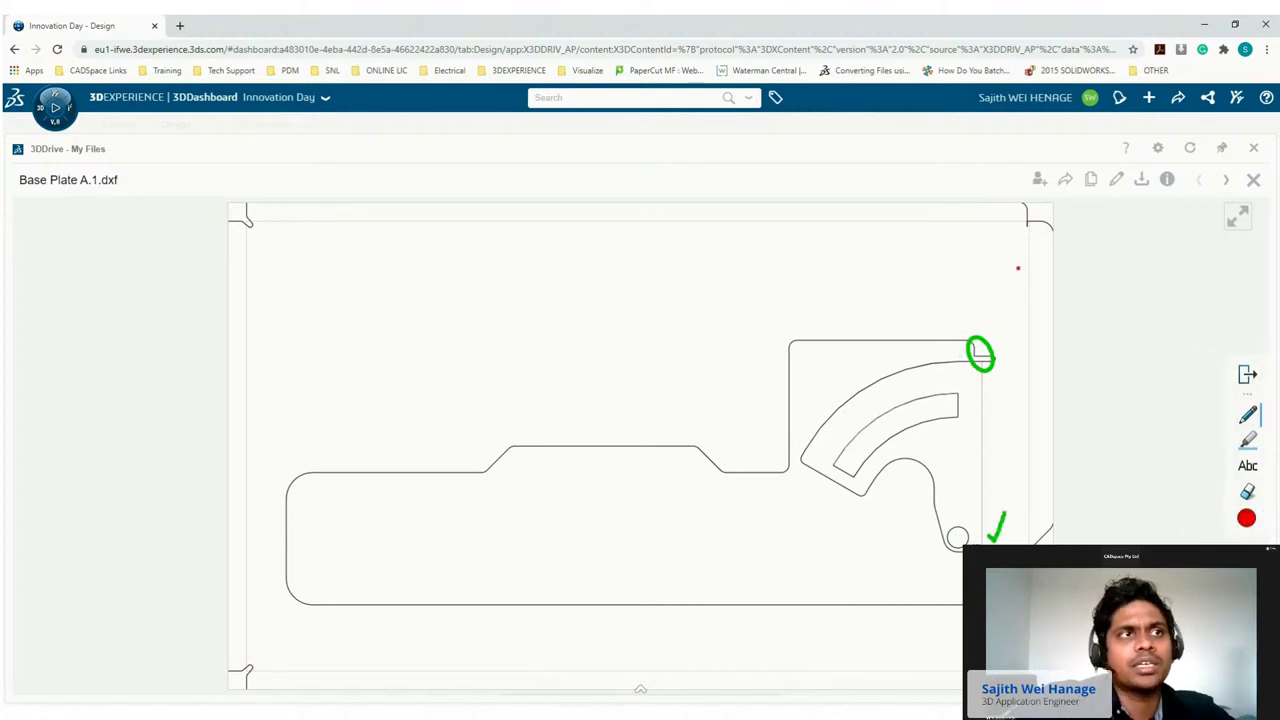
mouse_move(1020, 231)
mouse_down()
mouse_move(986, 260)
mouse_move(1033, 227)
mouse_move(1016, 242)
mouse_up()
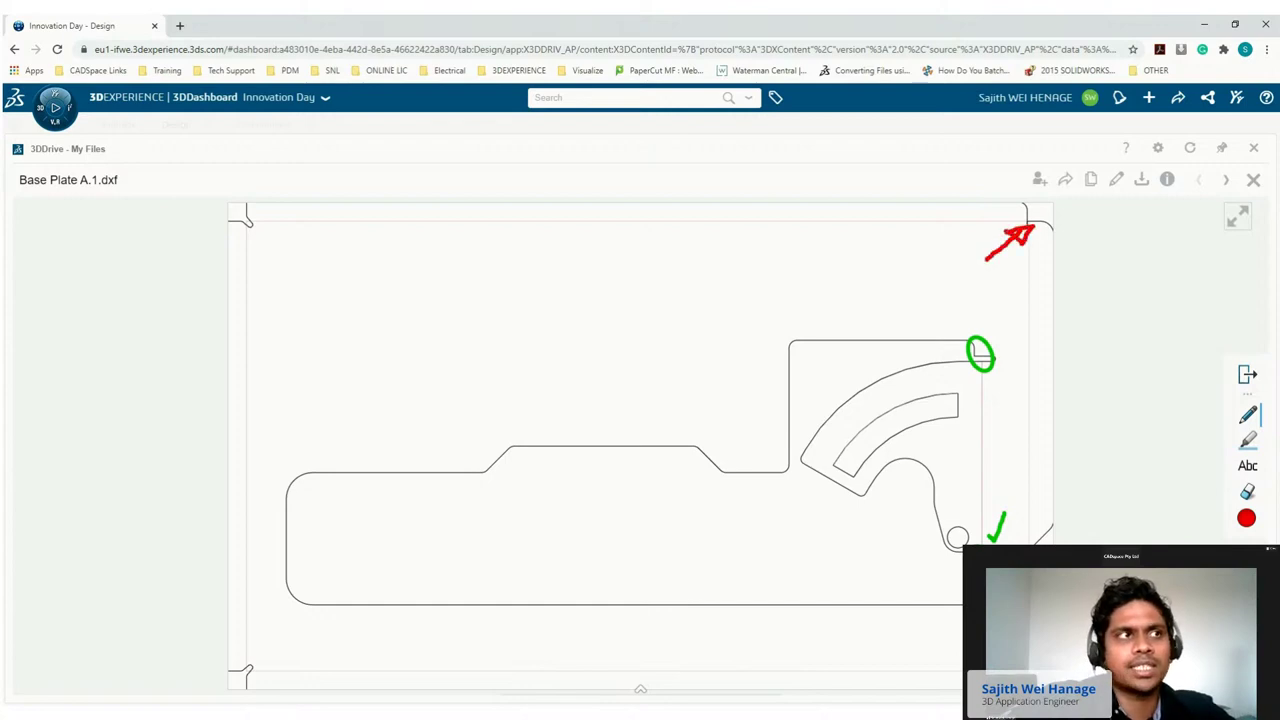
click(1247, 375)
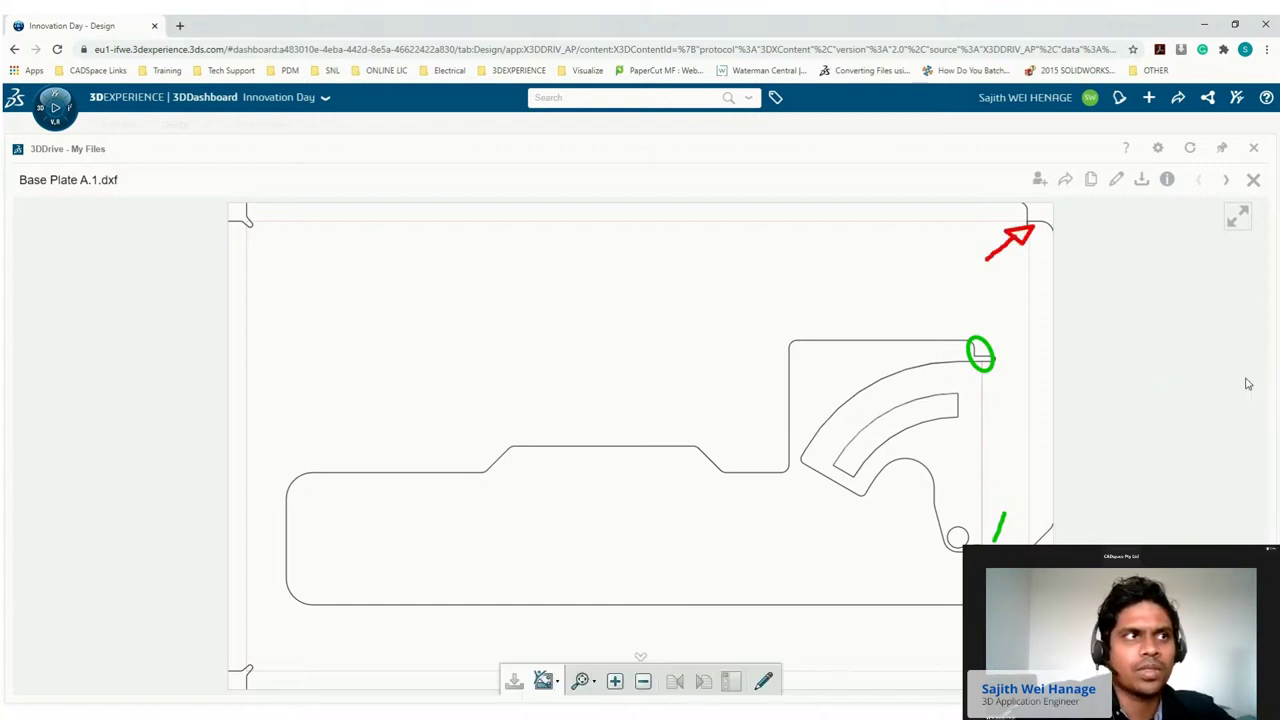
click(545, 681)
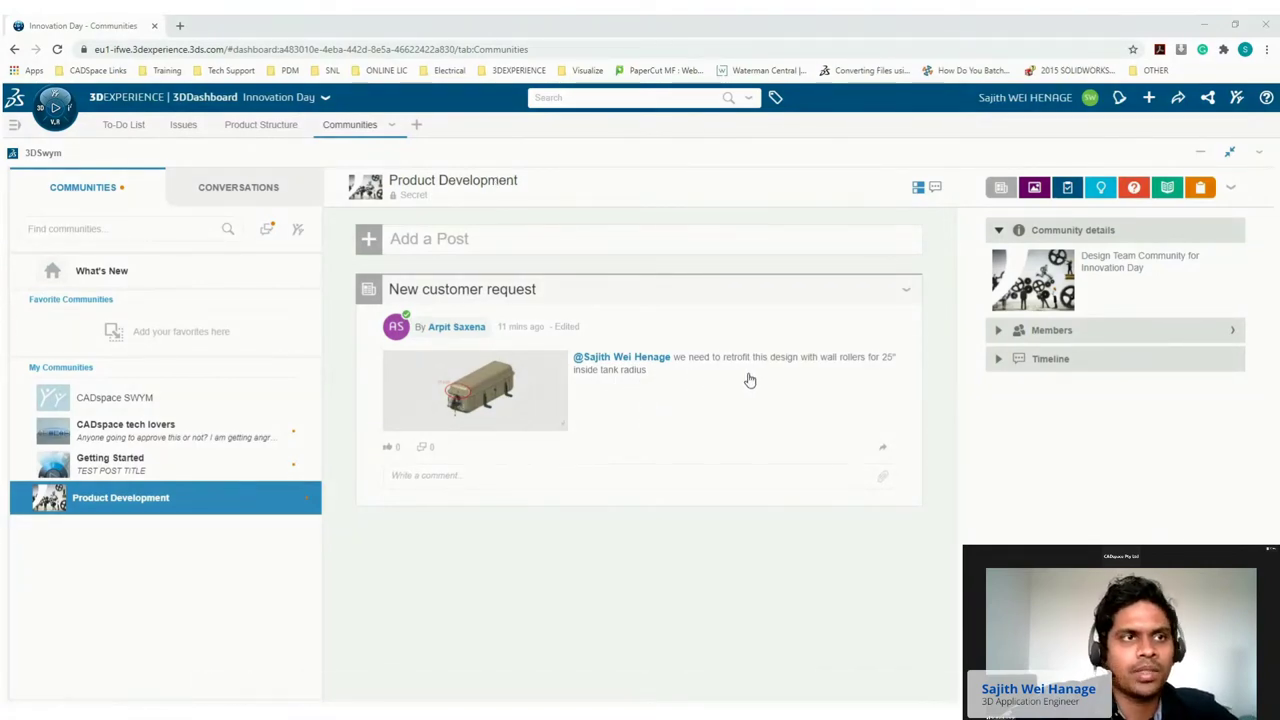
Enlarge the tank image in the Product Development post, then close it.
click(500, 385)
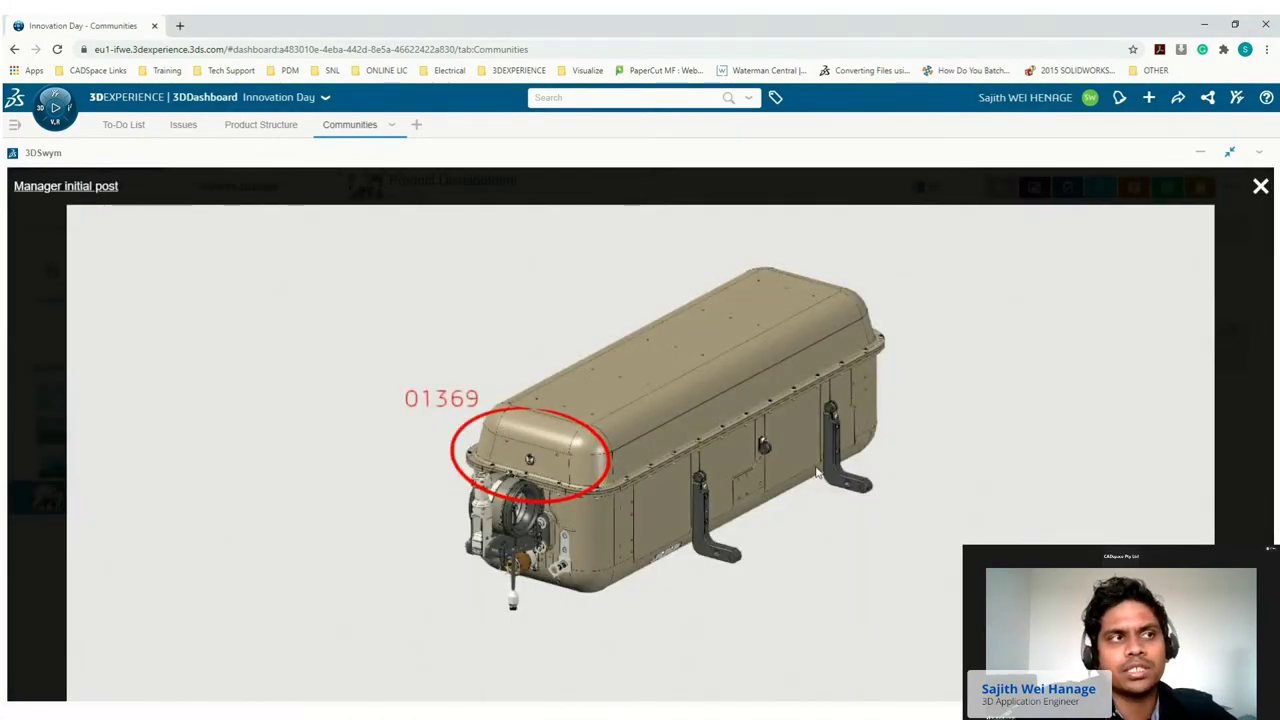
click(1260, 186)
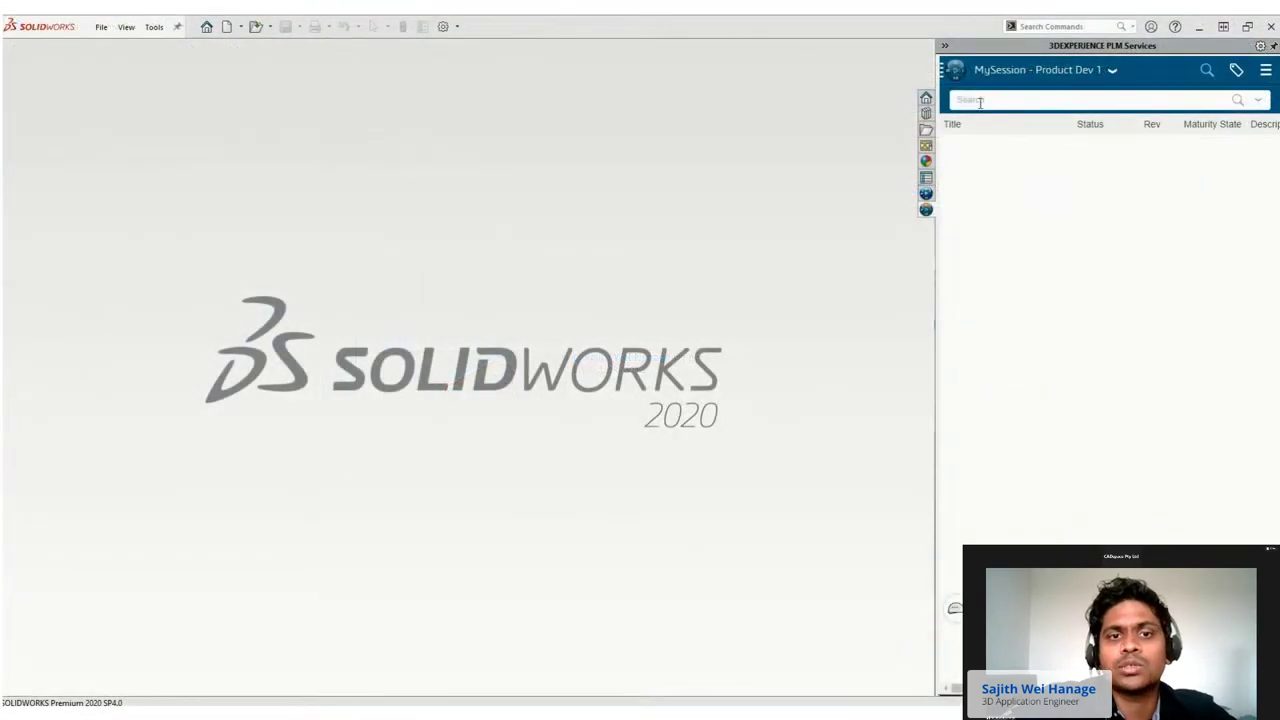
Search for 1369 and drag the 01369 tank assembly into SOLIDWORKS.
click(980, 101)
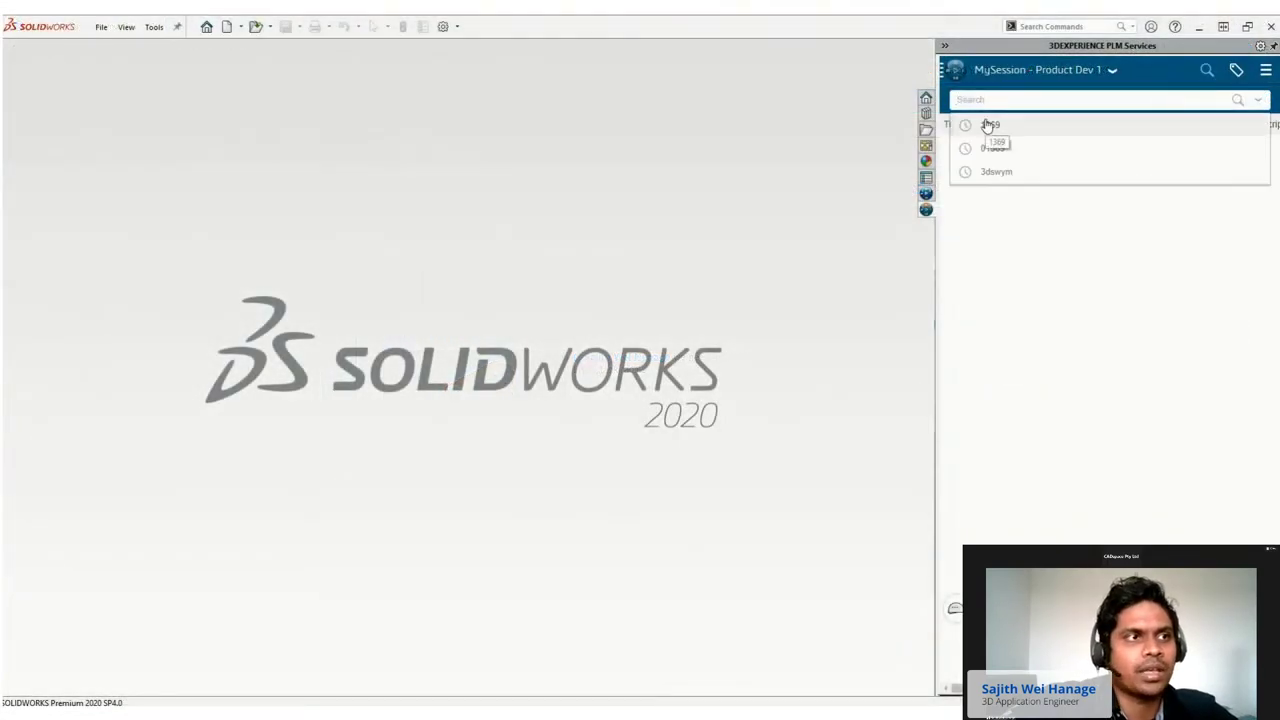
click(987, 125)
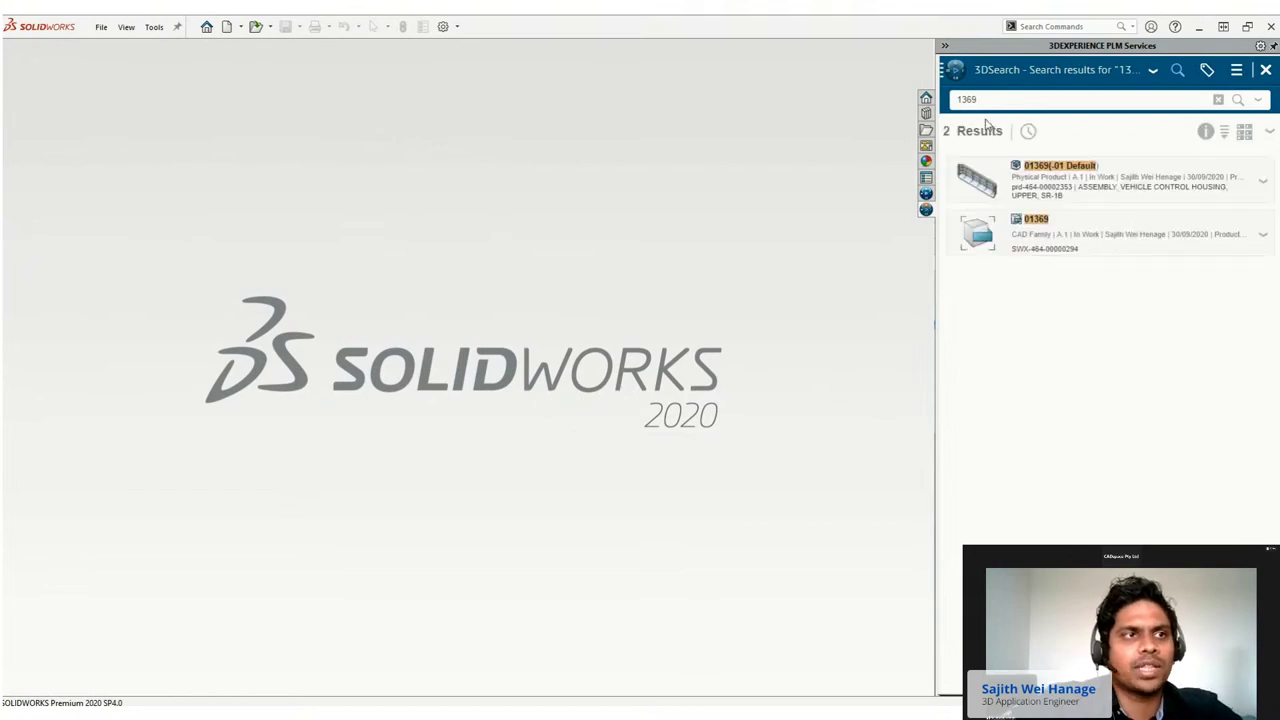
click(991, 193)
drag(991, 193, 484, 290)
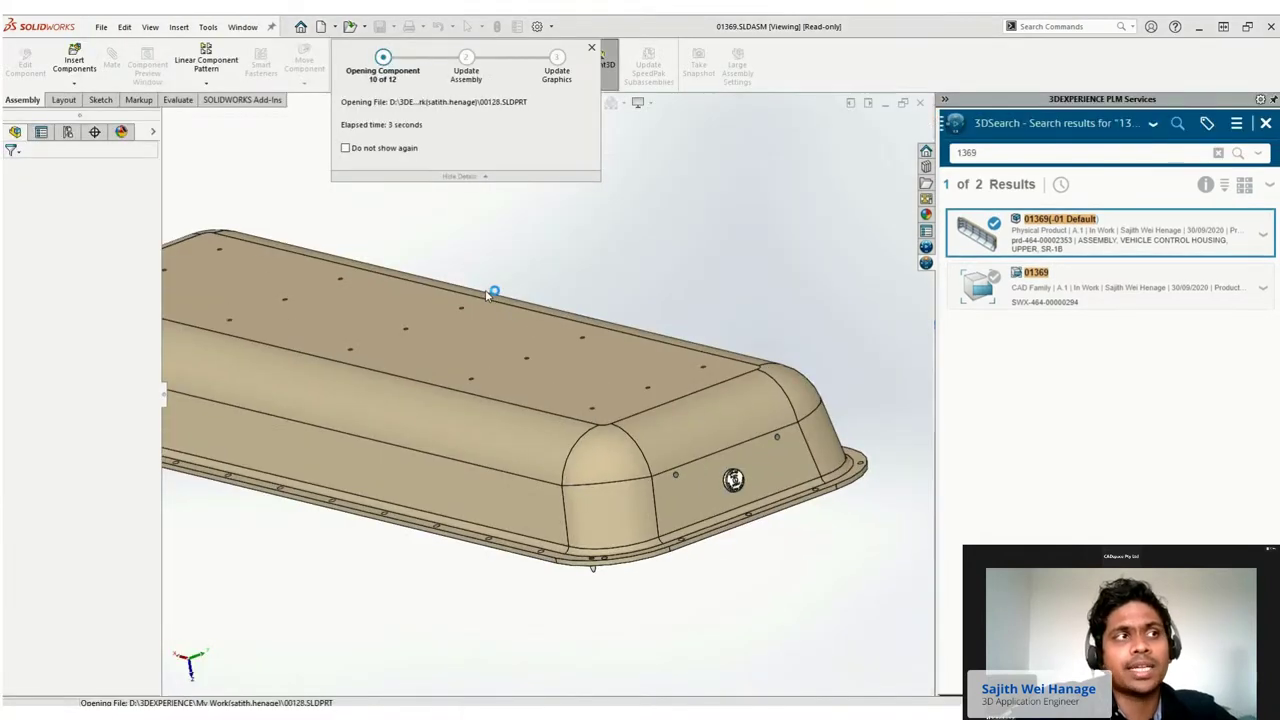
scroll(486, 295, up, 3)
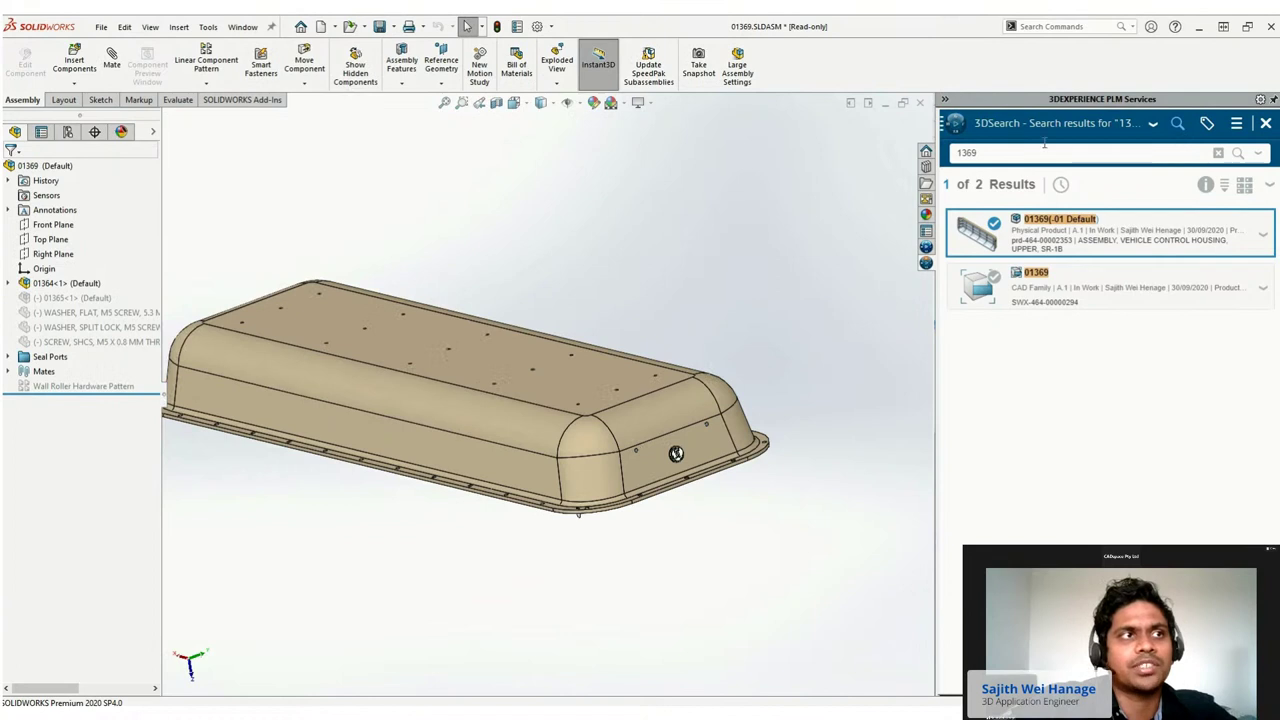
Reserve the 01369 assembly for editing from the MySession structure.
click(1128, 125)
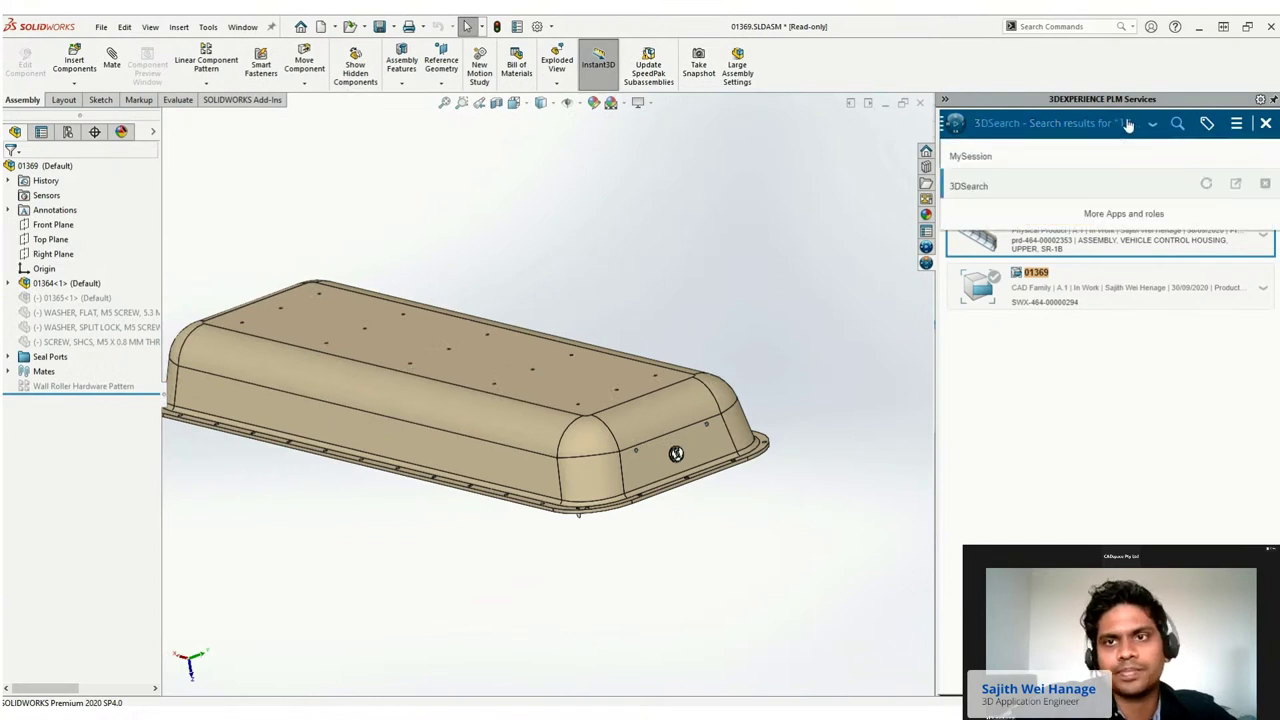
click(974, 156)
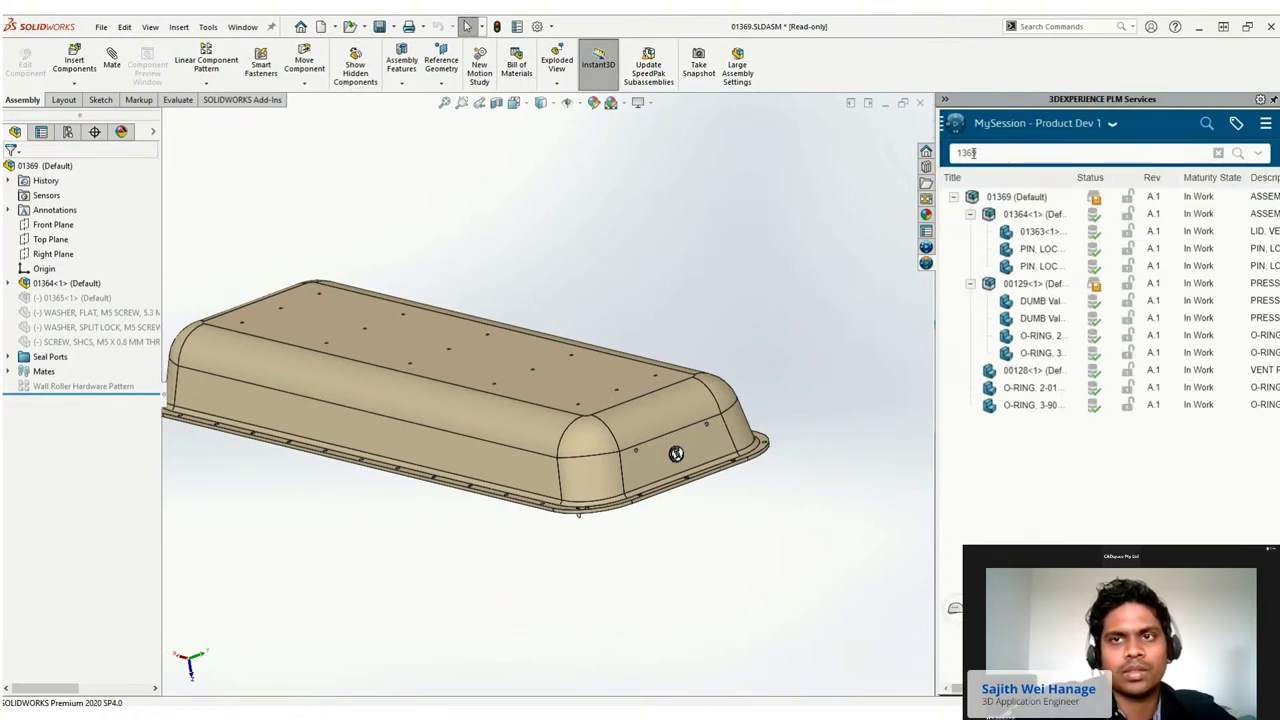
right_click(1013, 198)
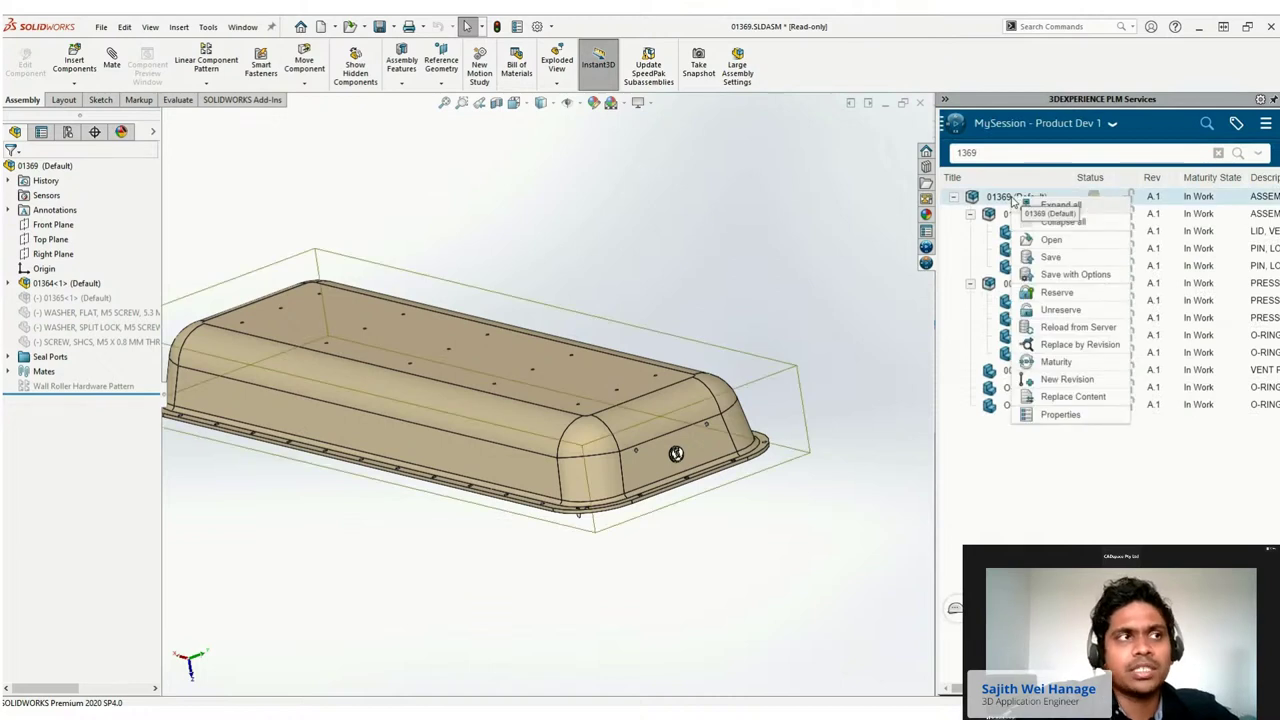
click(1056, 293)
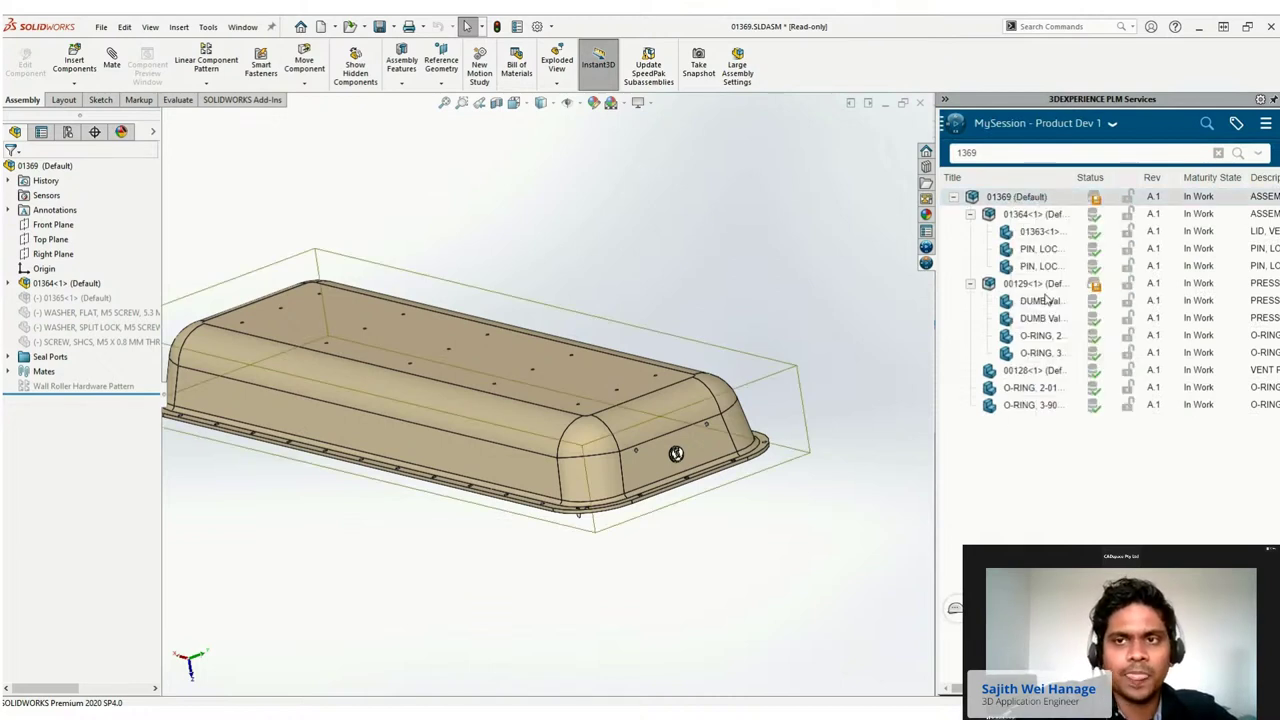
click(695, 320)
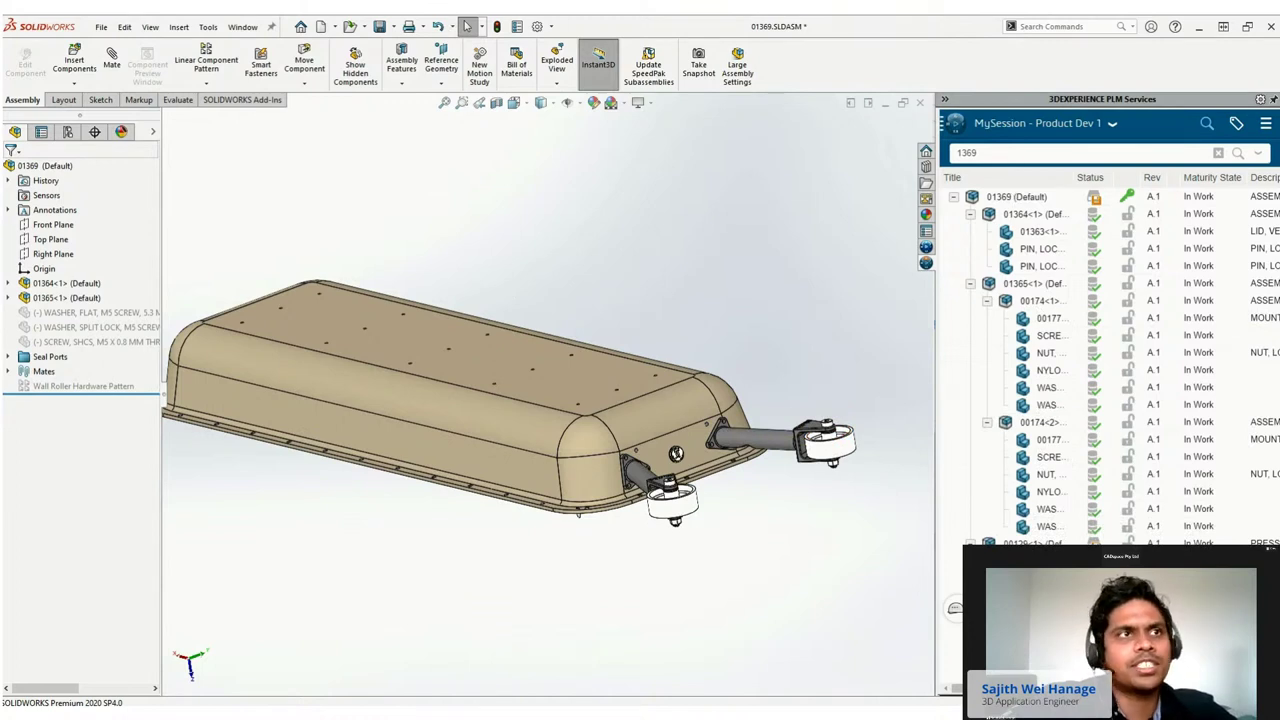
click(1006, 199)
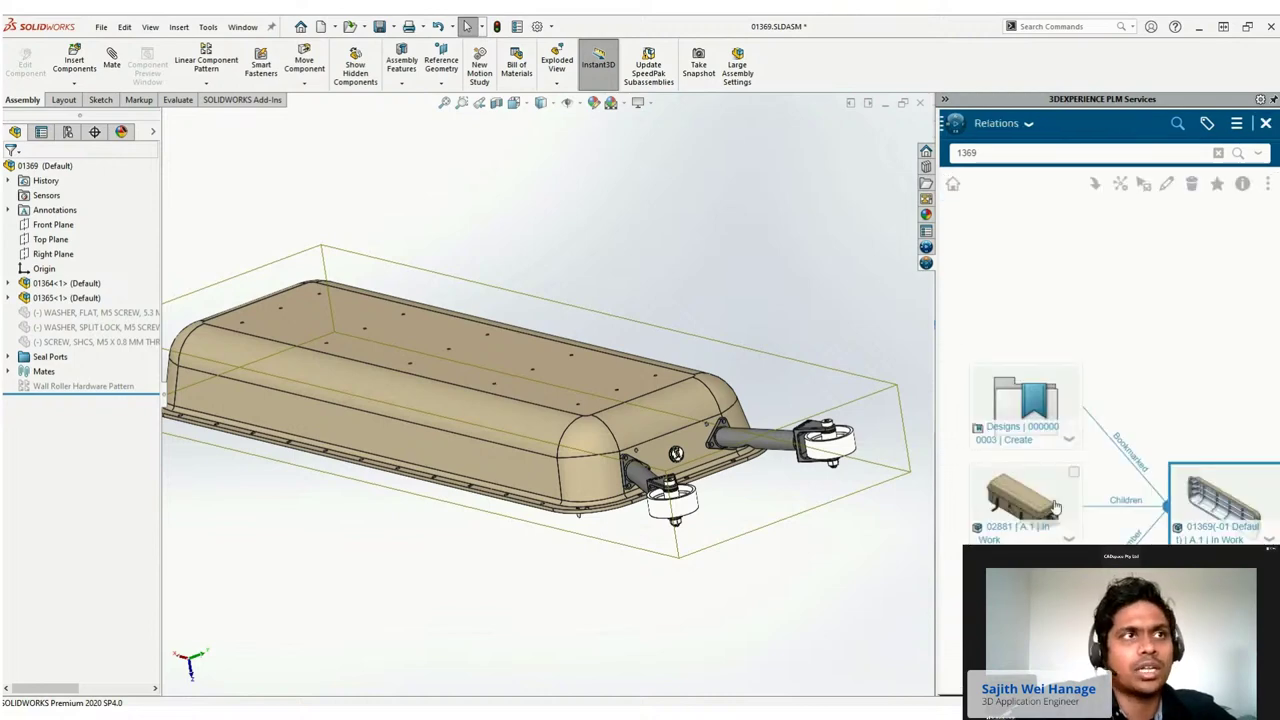
Open the 02881 assembly from the Relations graph with Mode set to Lightweight.
click(1075, 476)
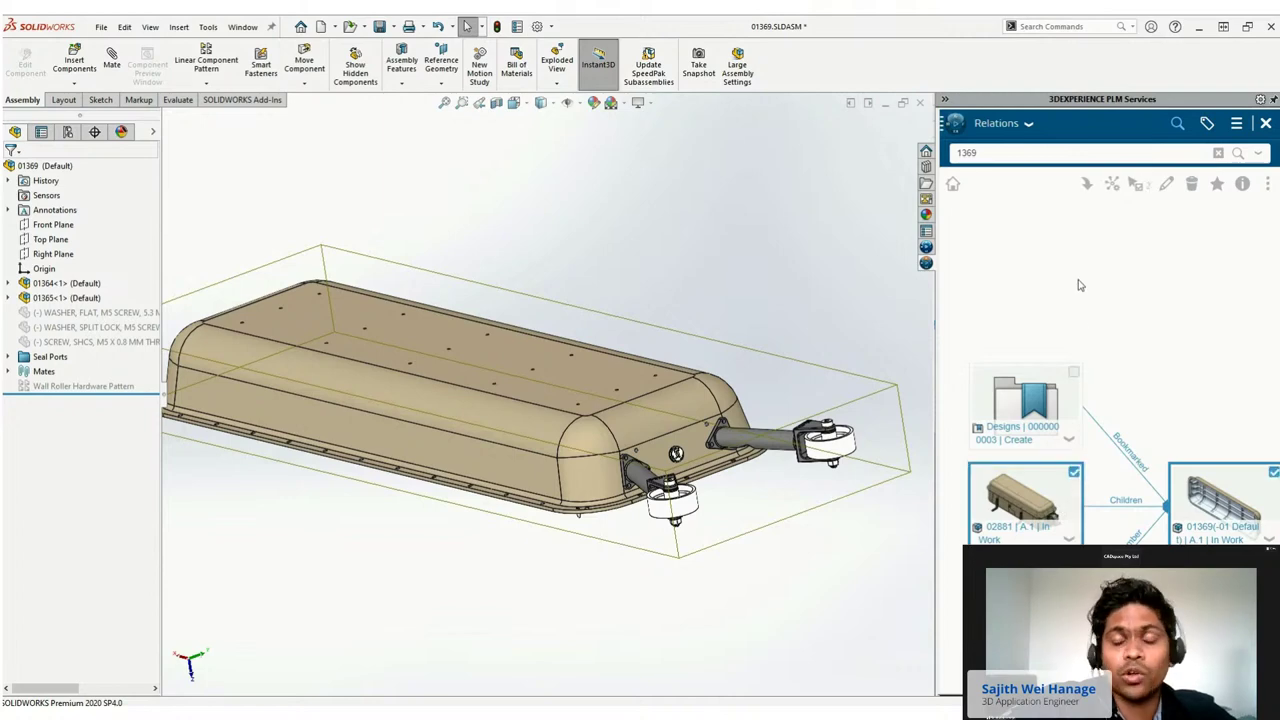
click(1086, 183)
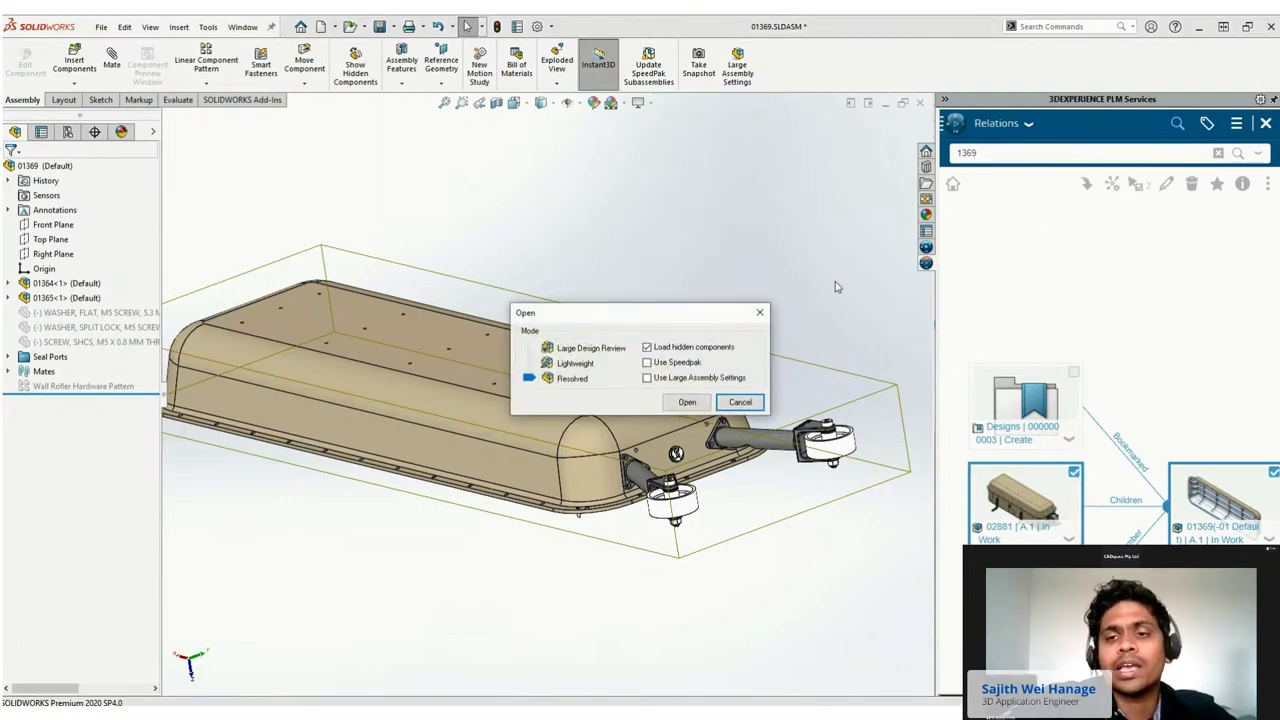
drag(530, 384, 528, 364)
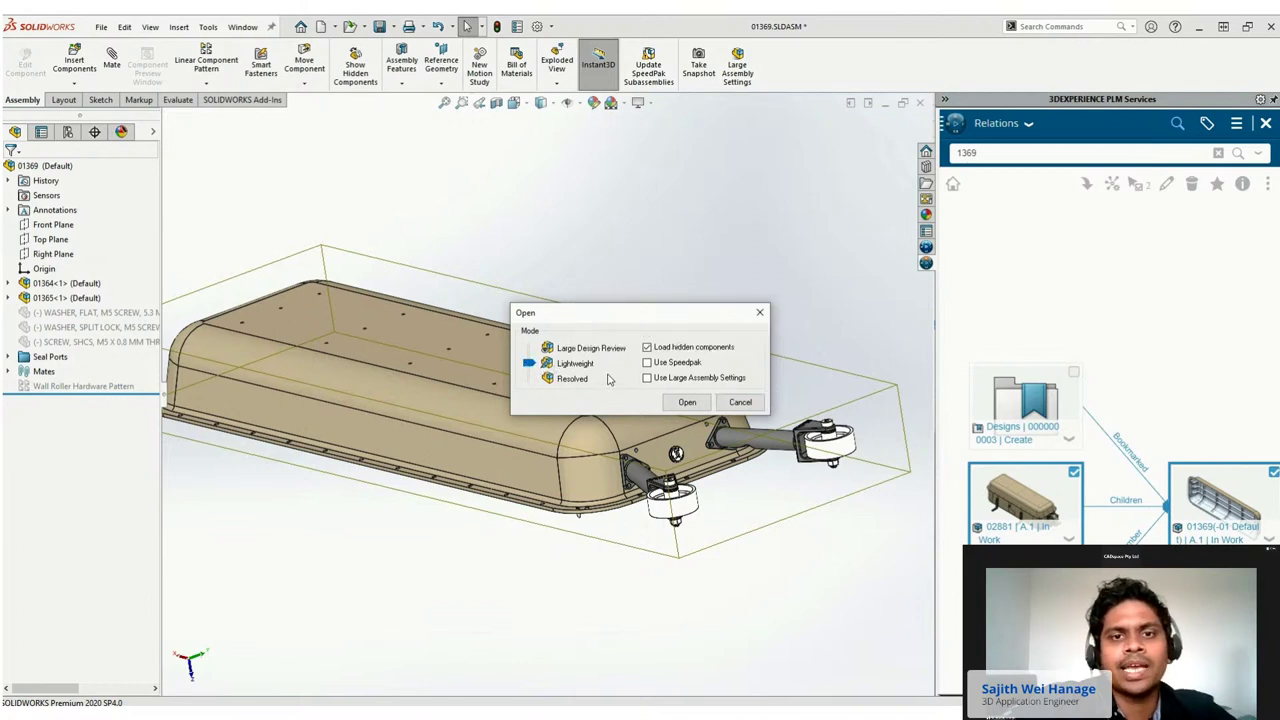
click(688, 403)
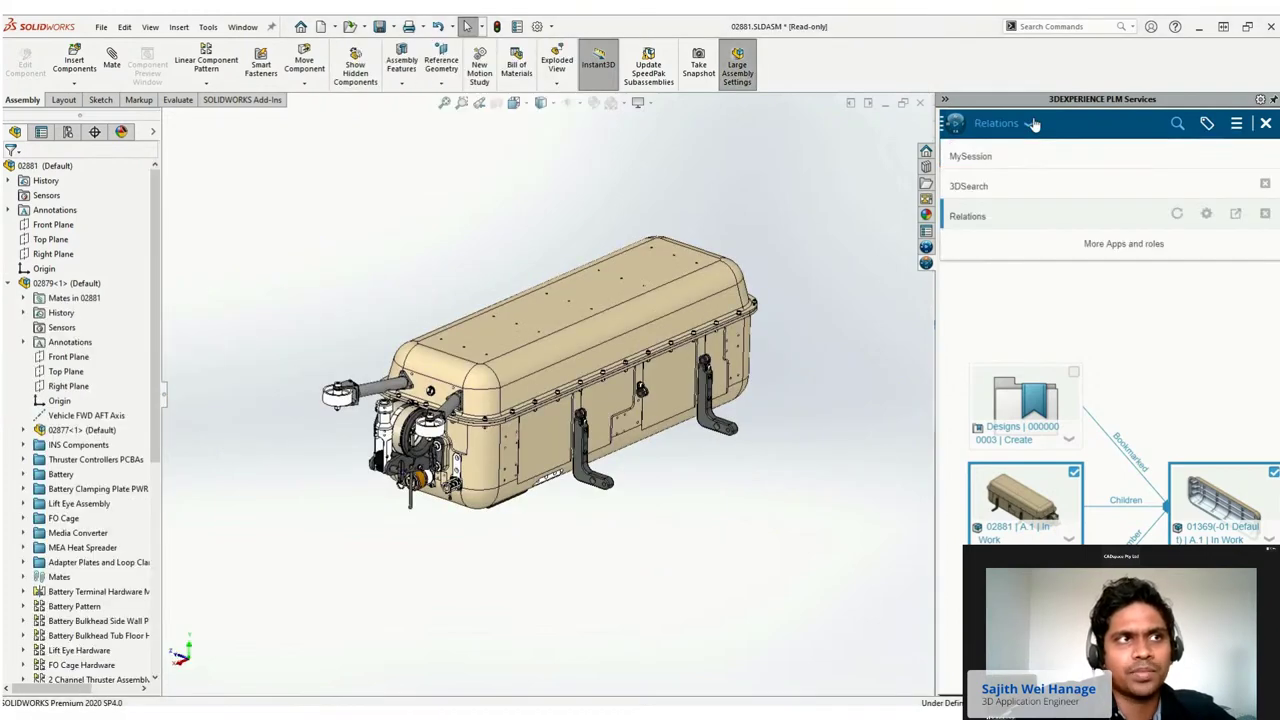
Reserve 02881 in MySession, then bring up its Save to 3DEXPERIENCE file list.
click(1031, 123)
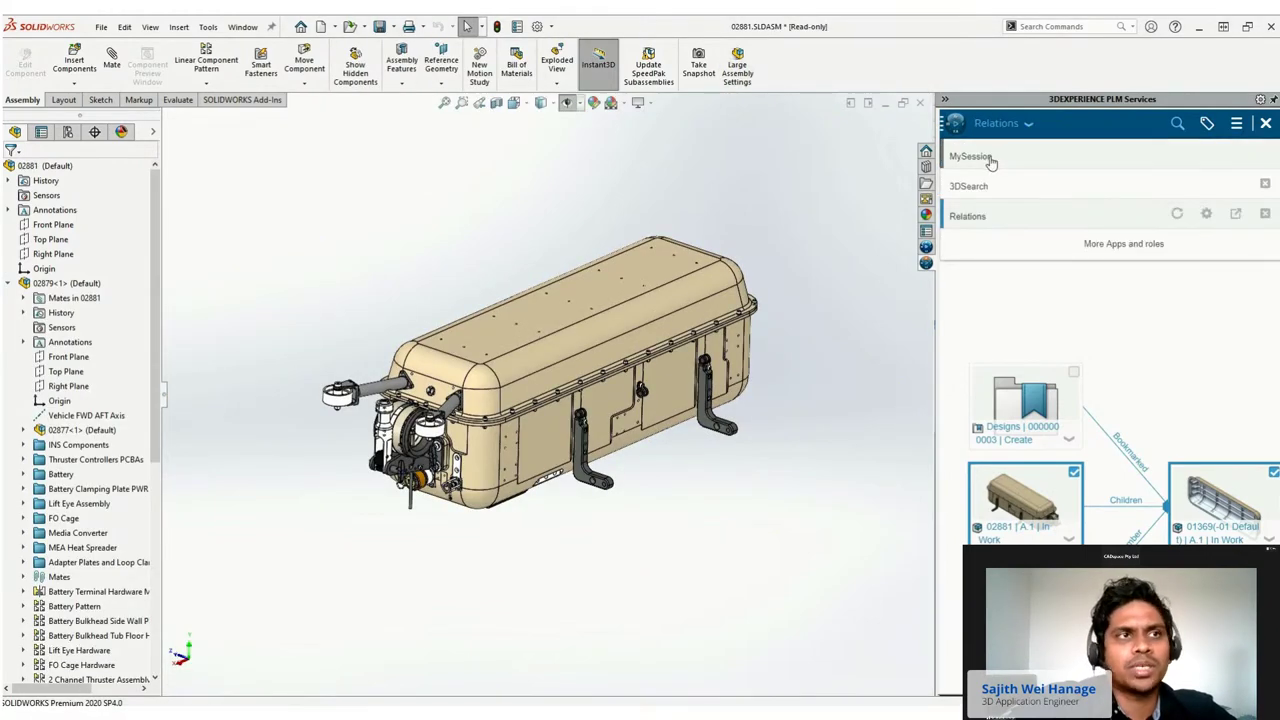
click(990, 158)
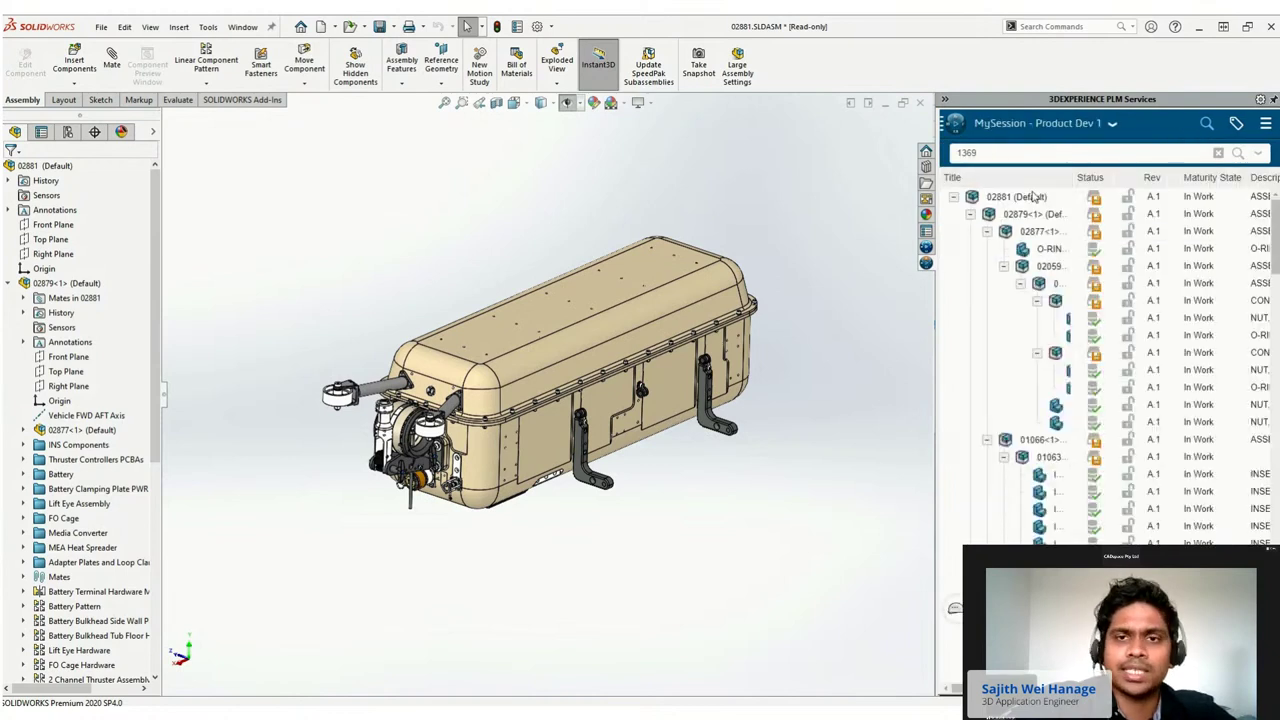
click(1033, 197)
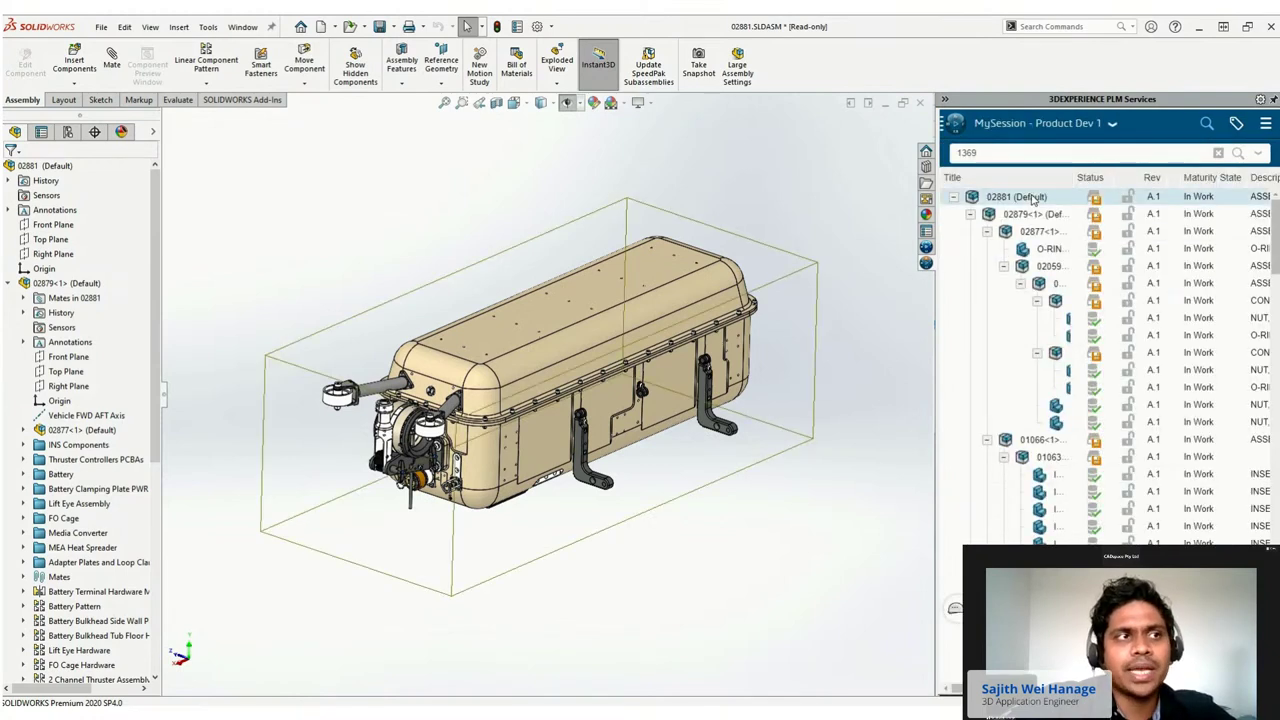
right_click(1033, 197)
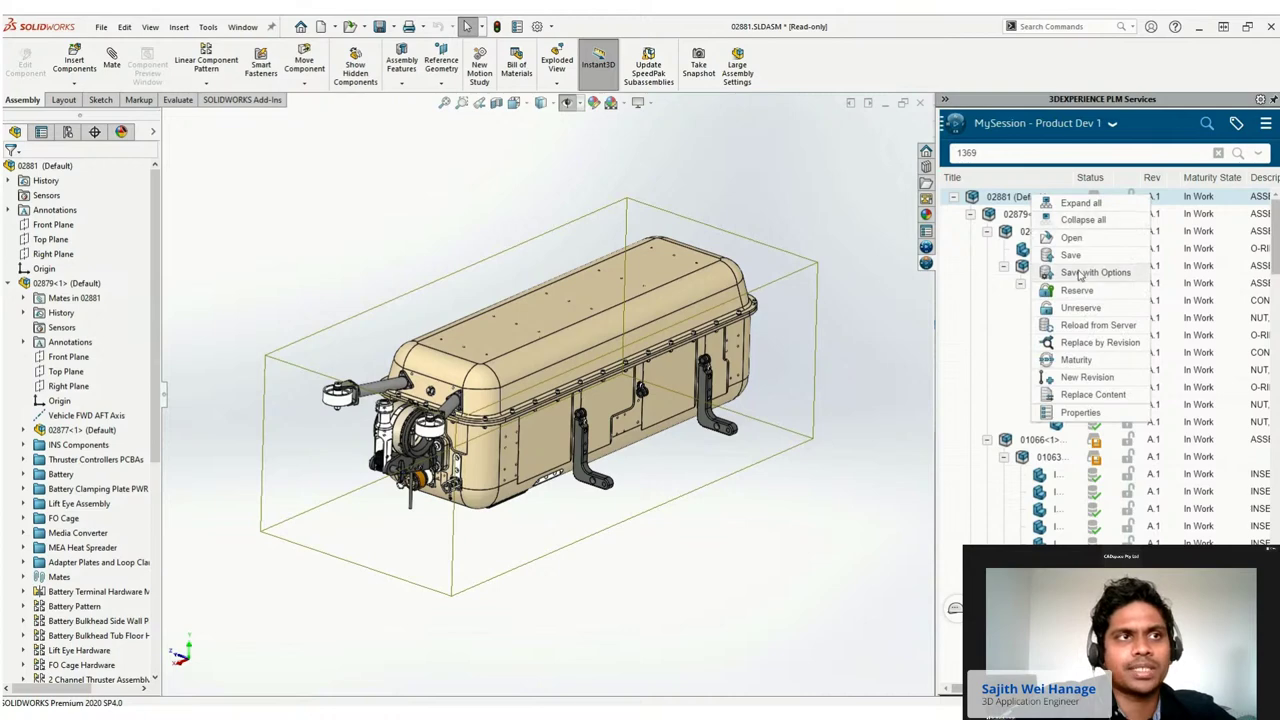
click(1076, 291)
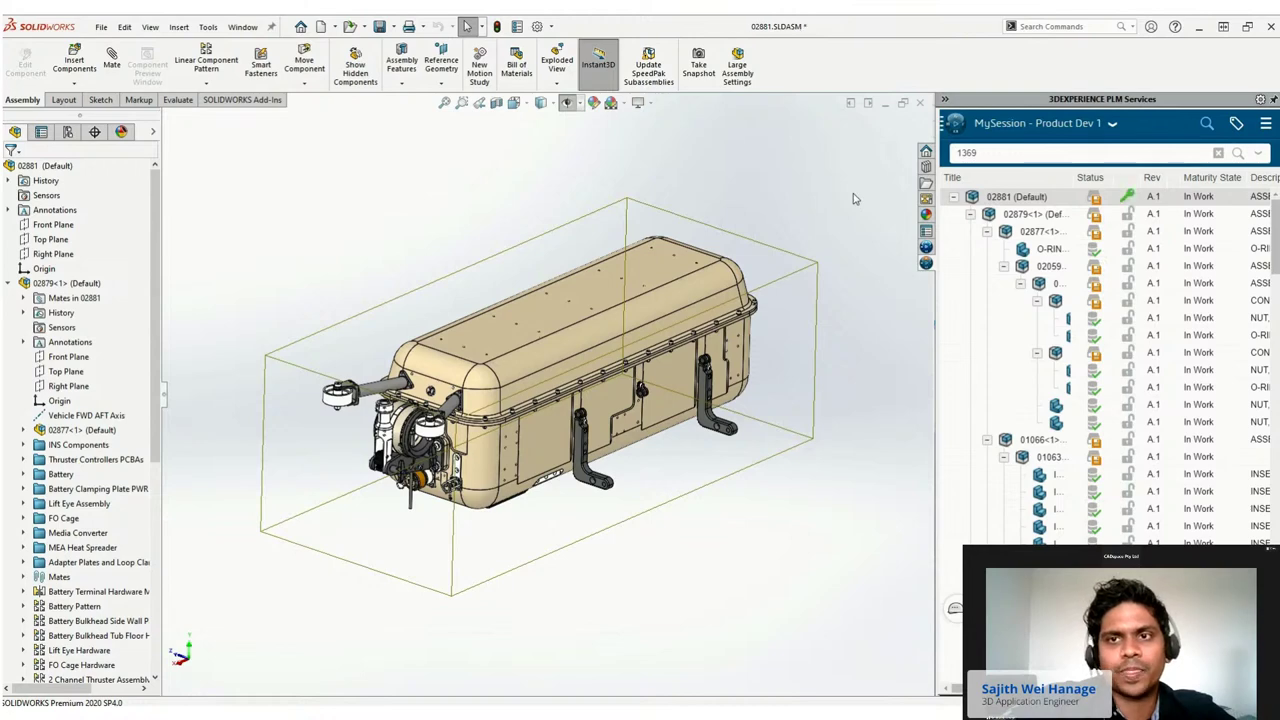
right_click(1036, 200)
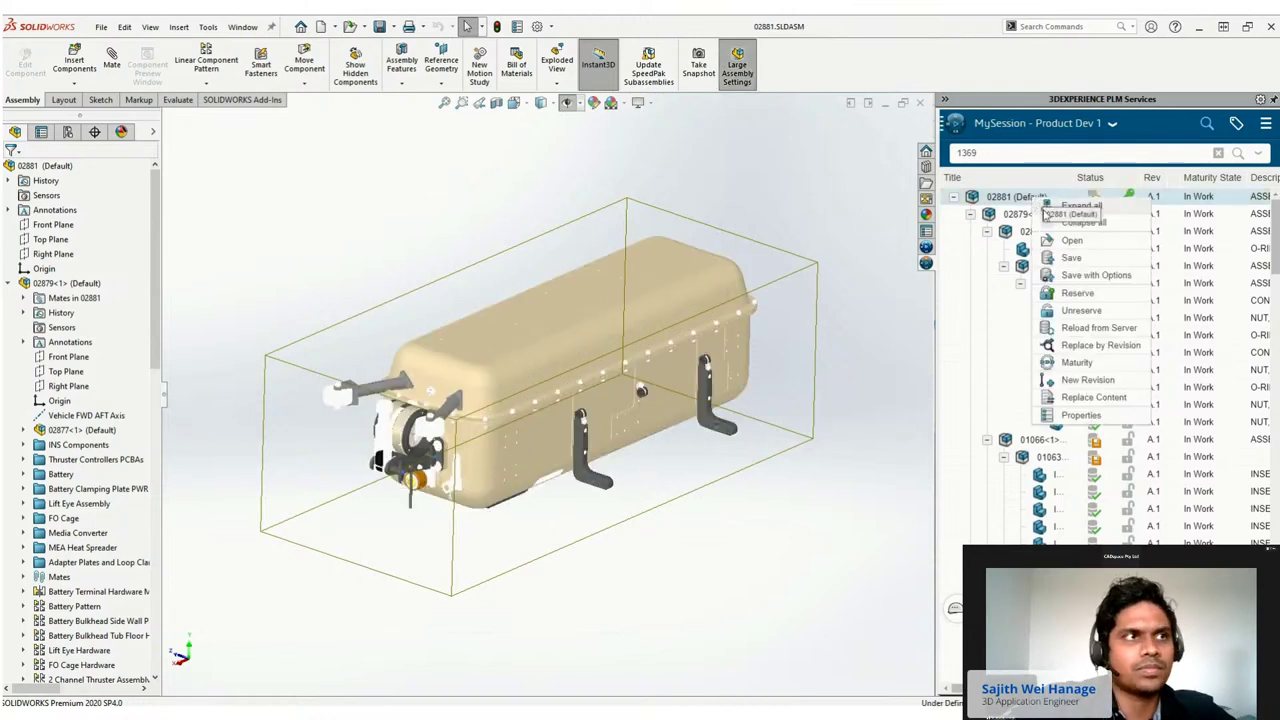
click(1068, 258)
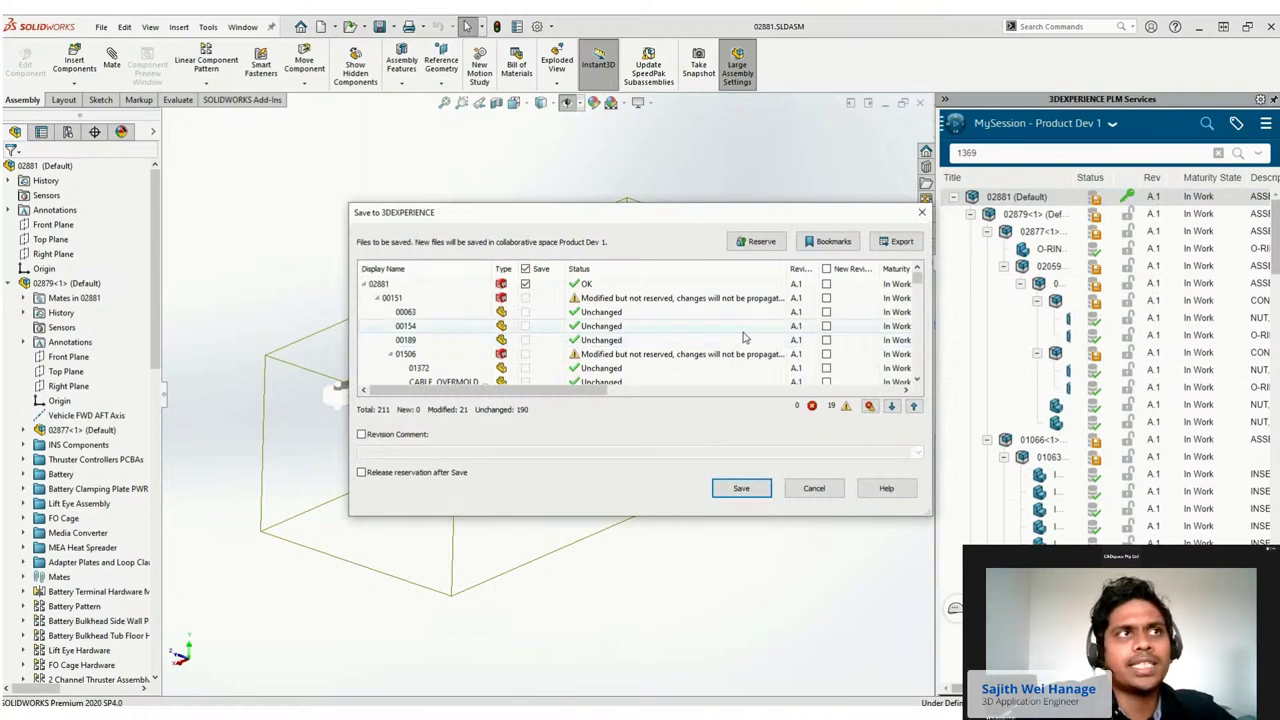
Save with New Revision ticked for 01369 and Release reservation after Save checked.
scroll(741, 339, down, 5)
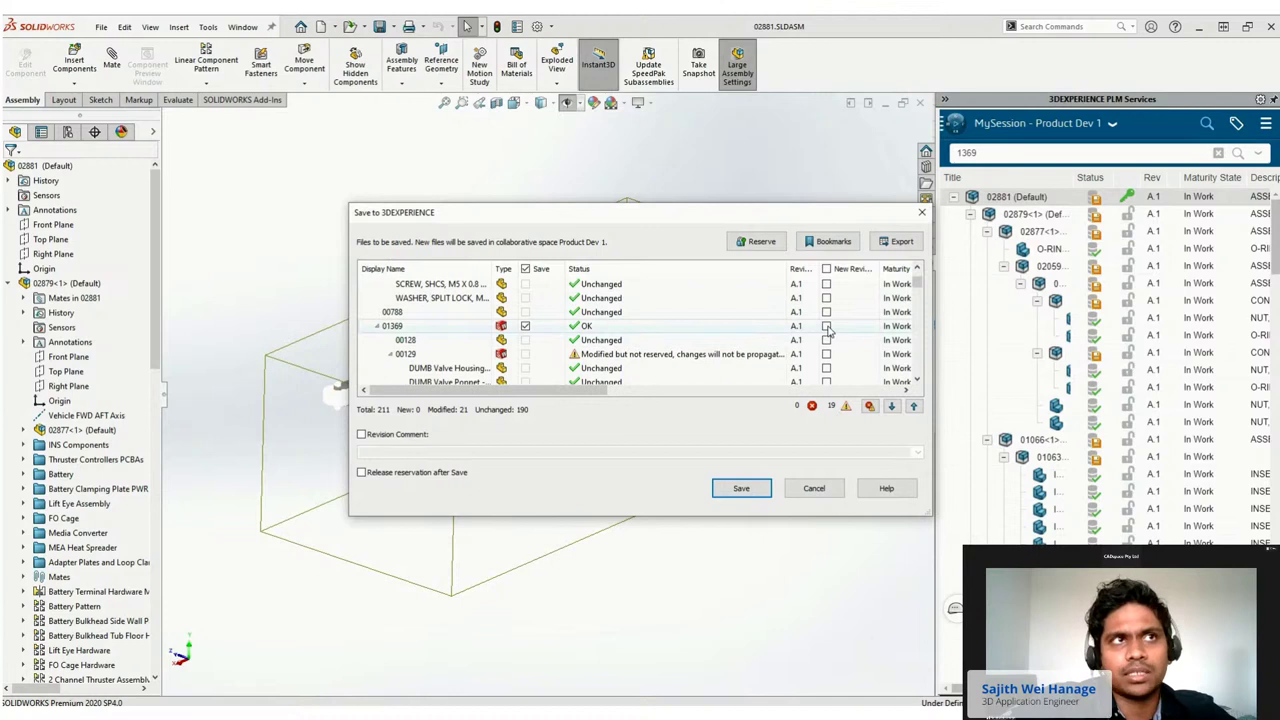
click(826, 327)
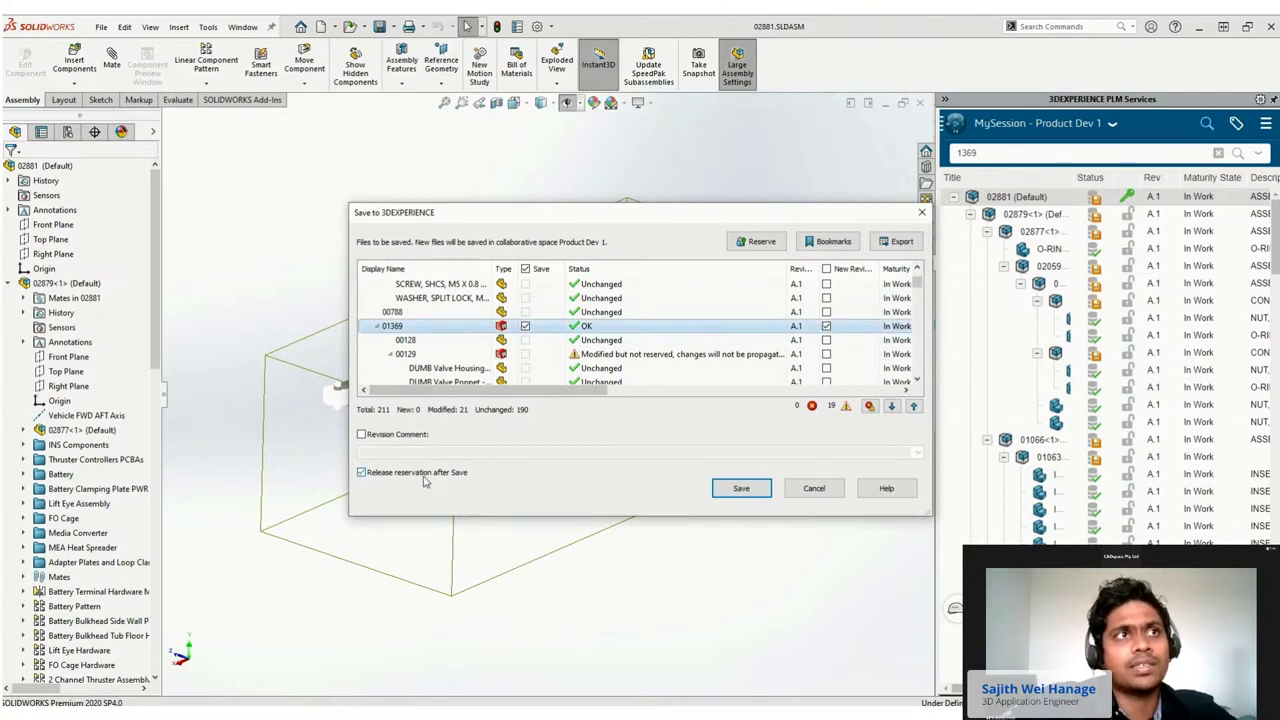
click(741, 488)
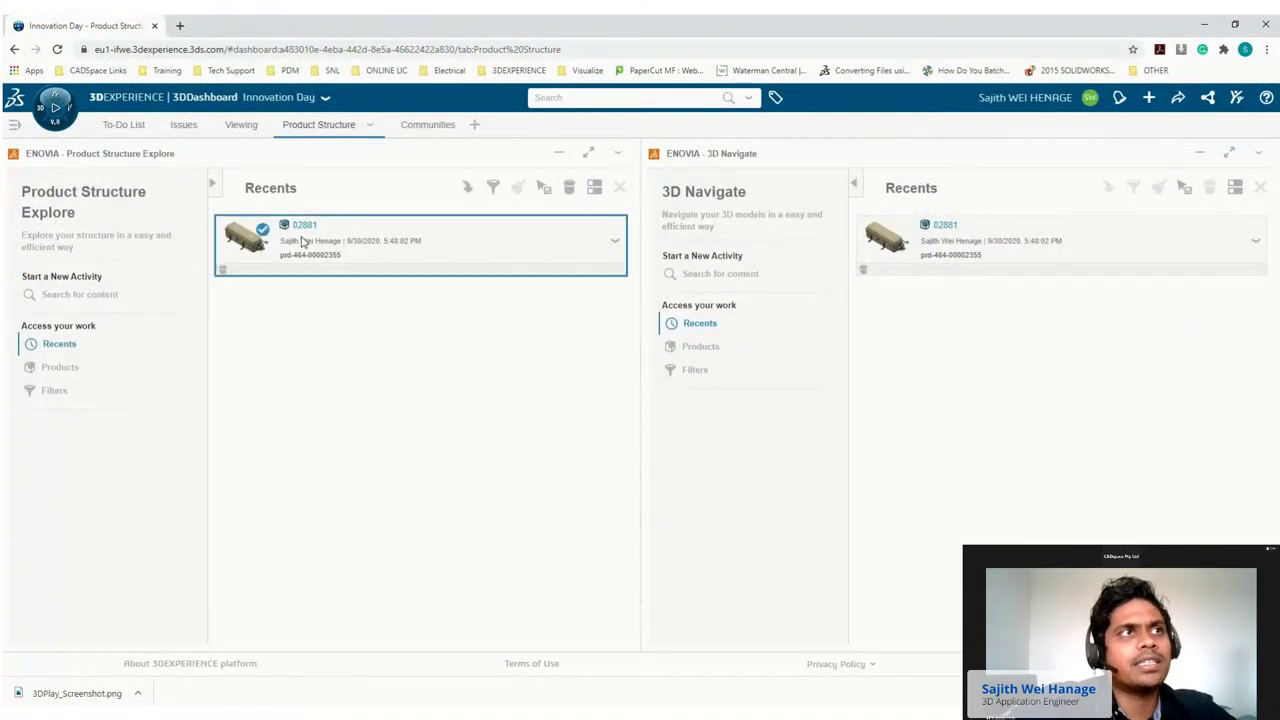
Open 02881 from Recents and find the 1365 wheel-roller sub-assembly in its content.
click(300, 242)
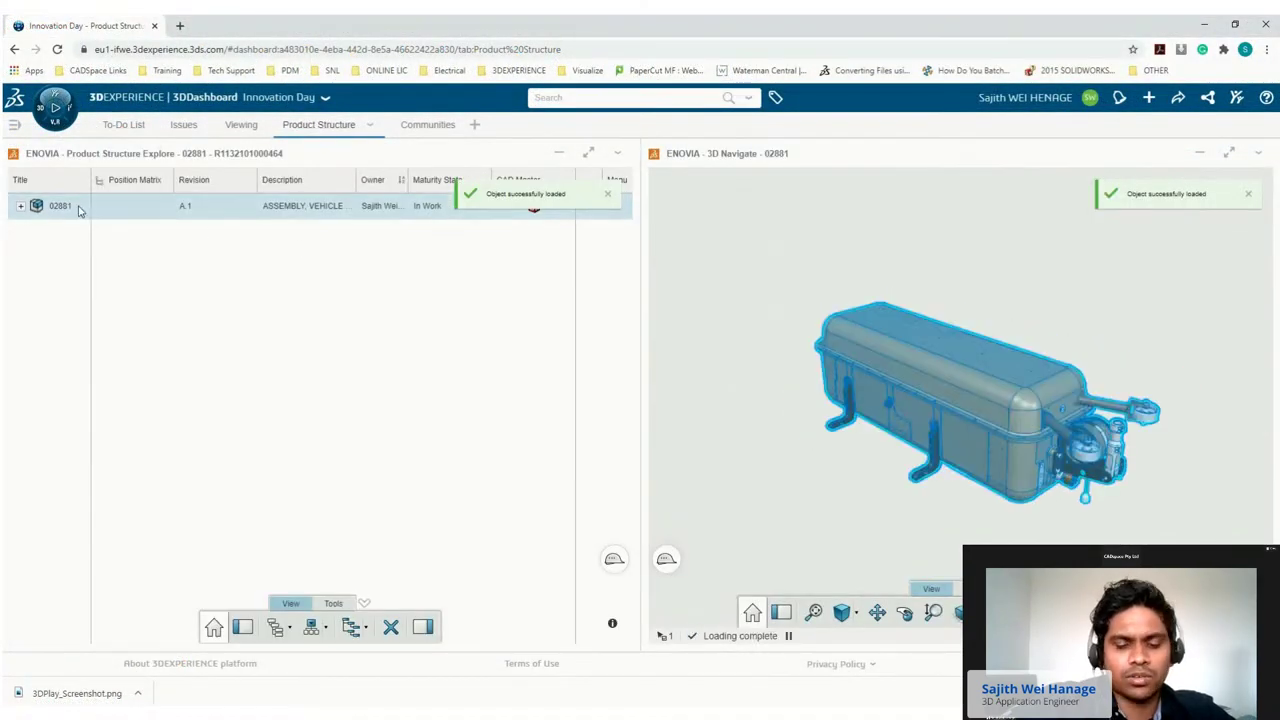
right_click(62, 207)
click(106, 264)
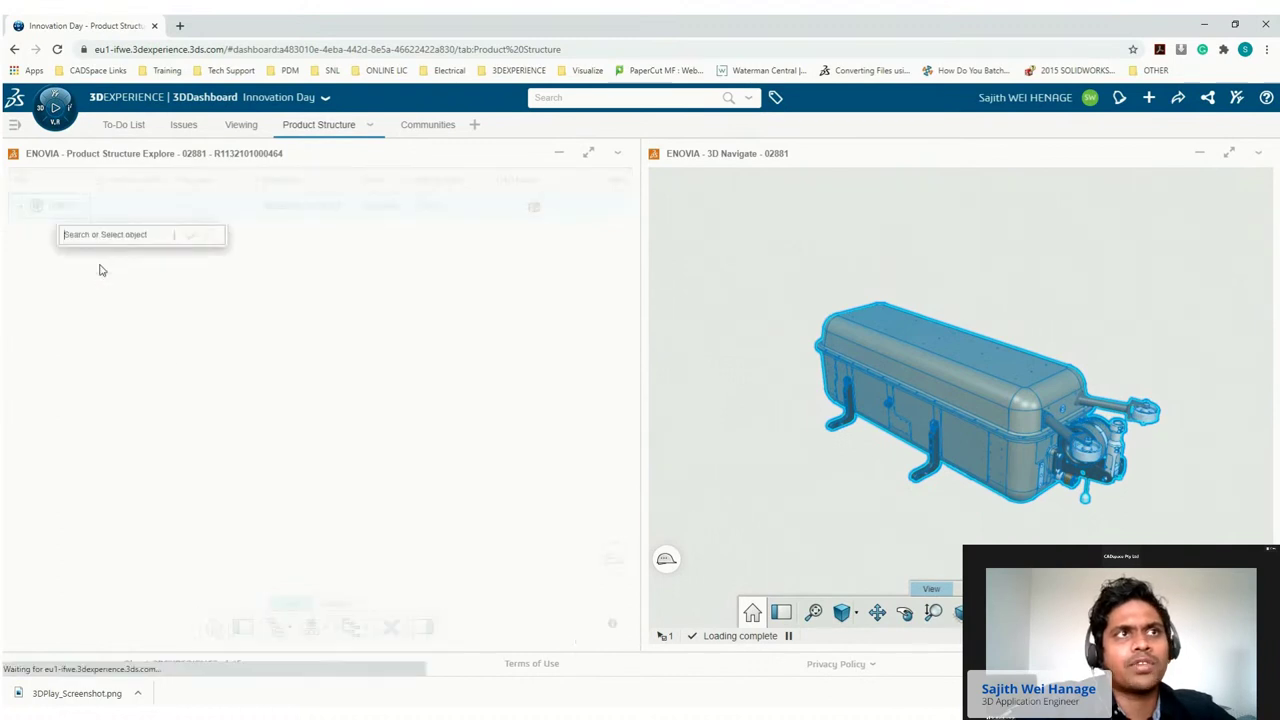
text(1365)
key(Return)
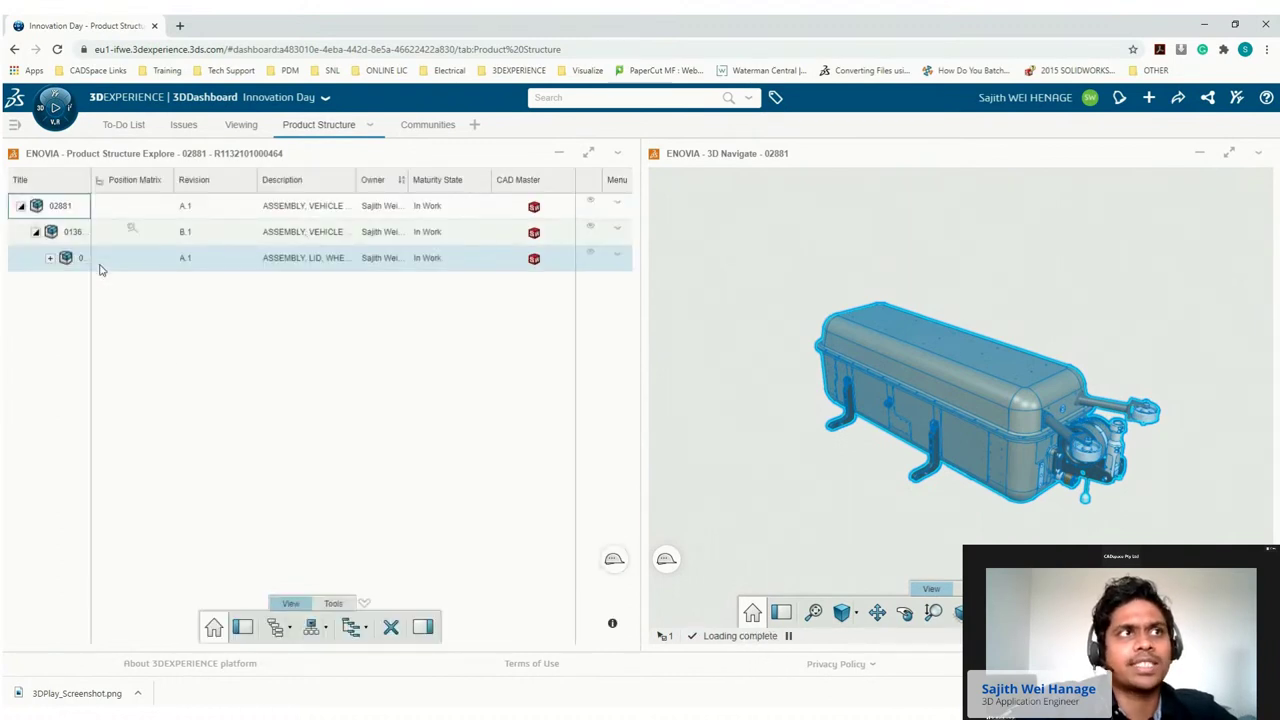
click(195, 262)
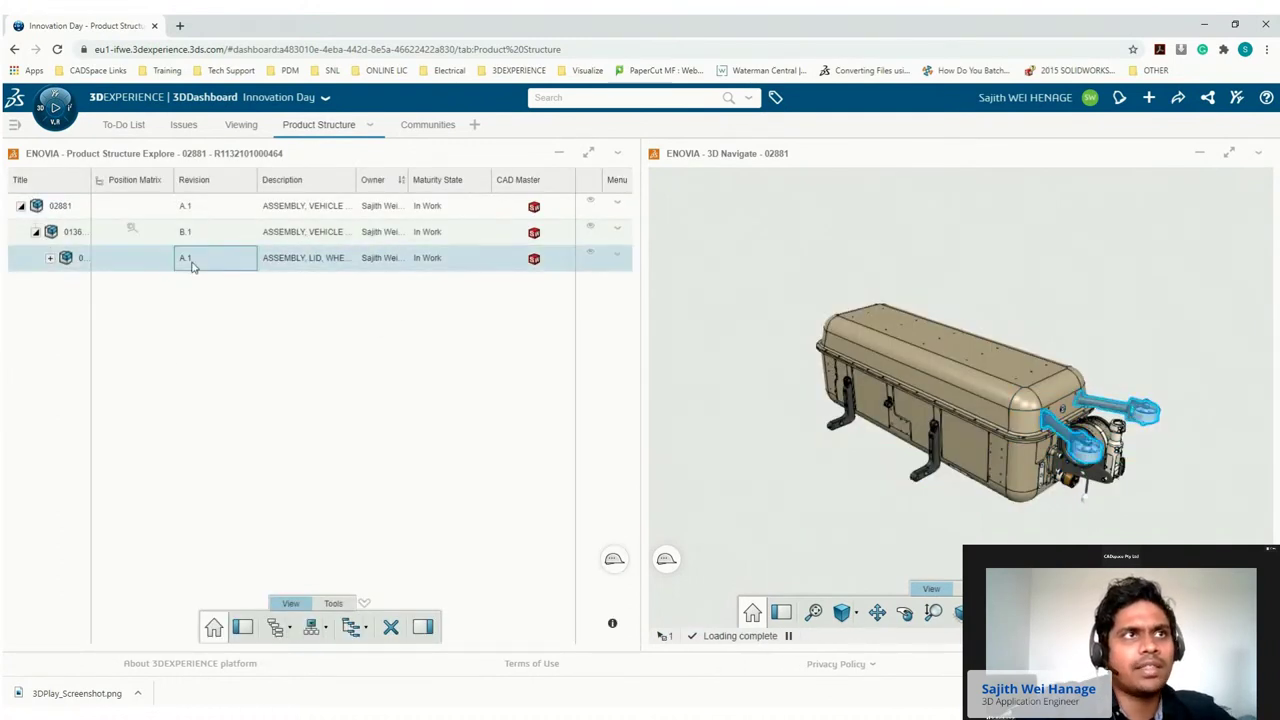
Hide the Position Matrix column, fit columns, maximize the table and show the side panel.
right_click(129, 180)
click(160, 236)
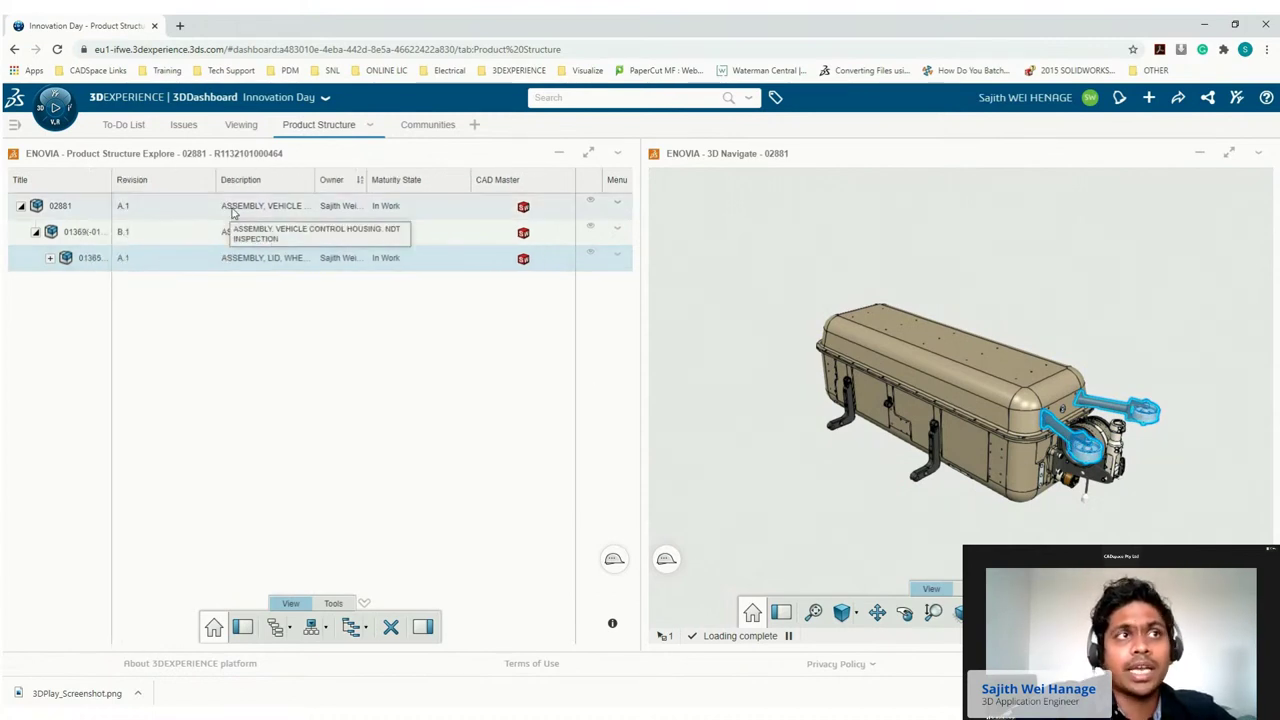
right_click(299, 183)
click(360, 227)
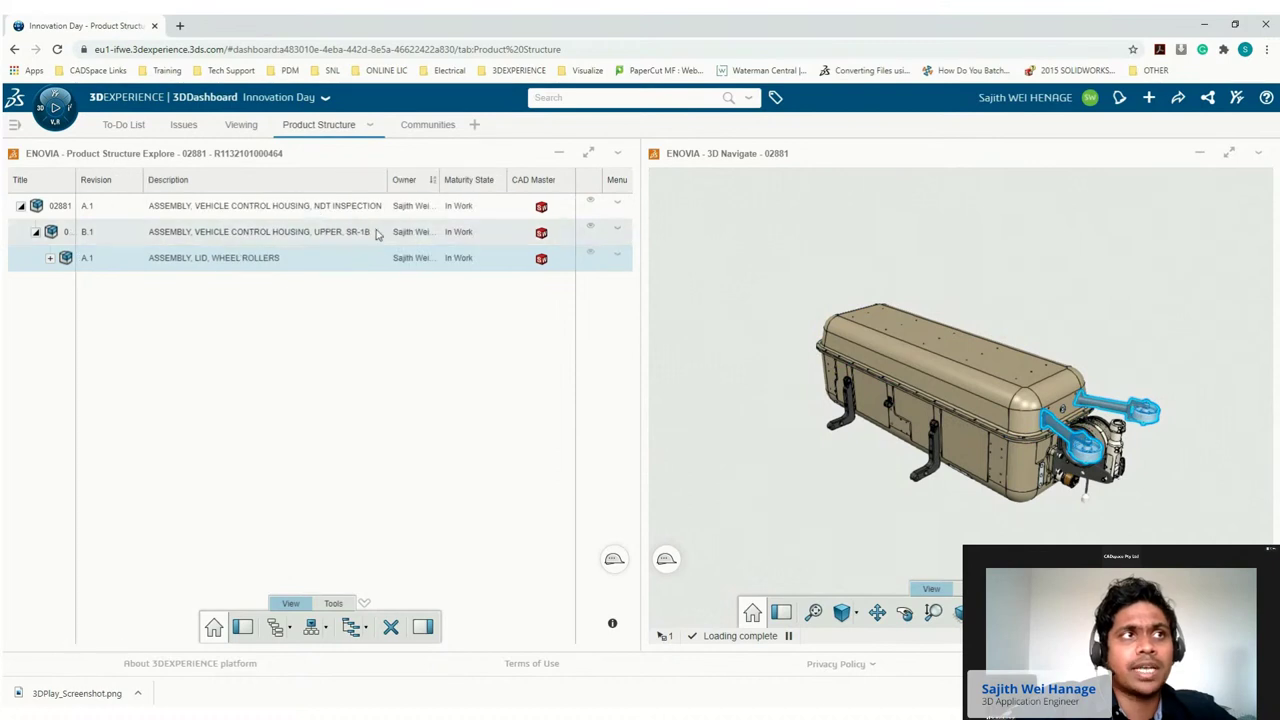
click(385, 335)
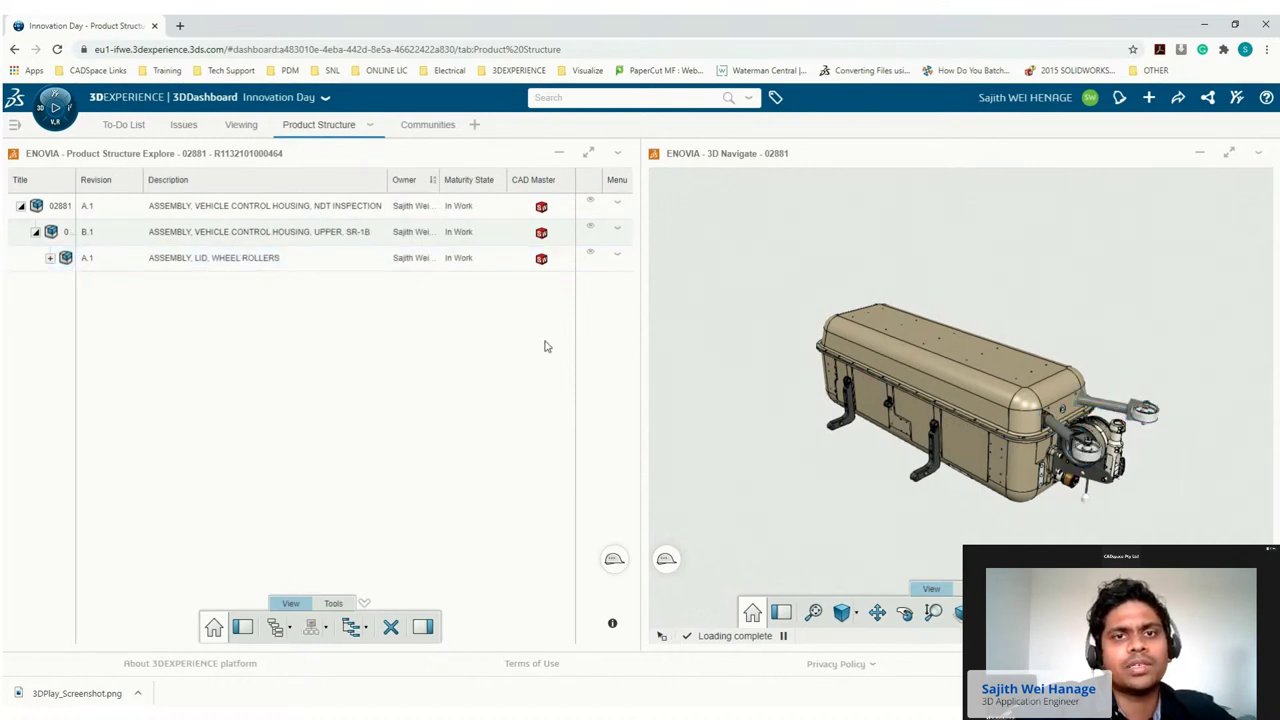
click(589, 153)
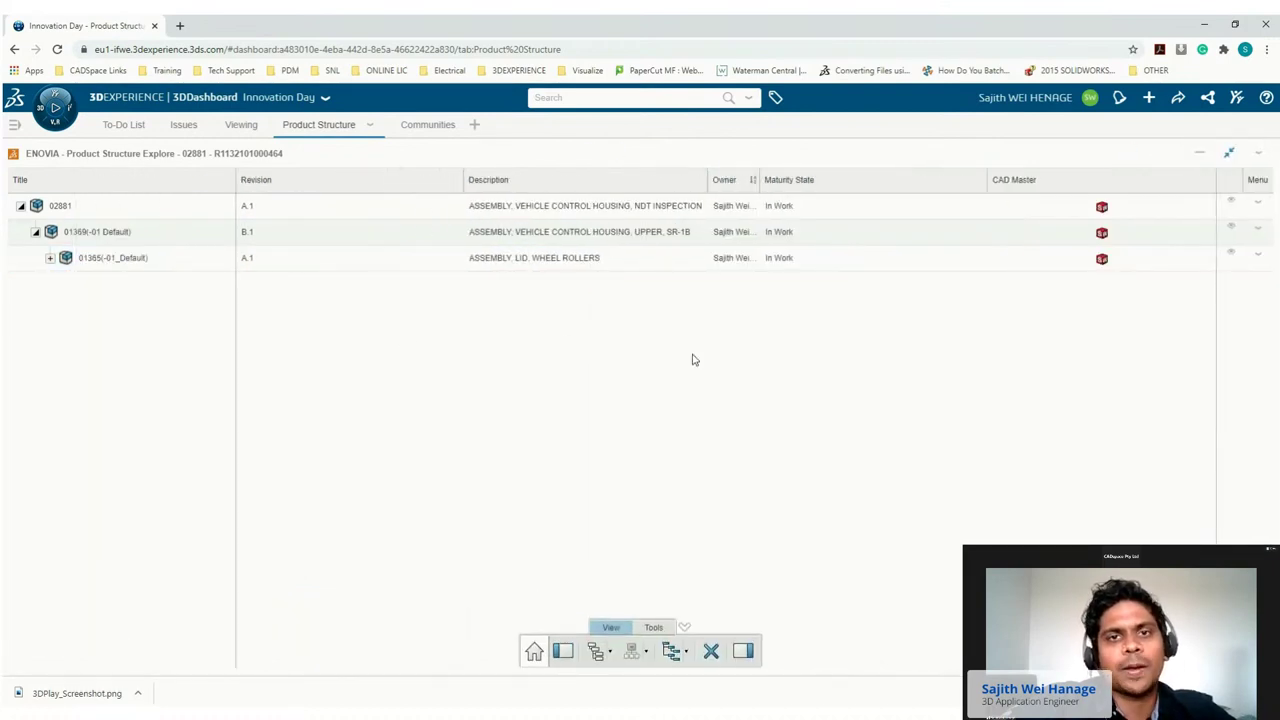
click(745, 651)
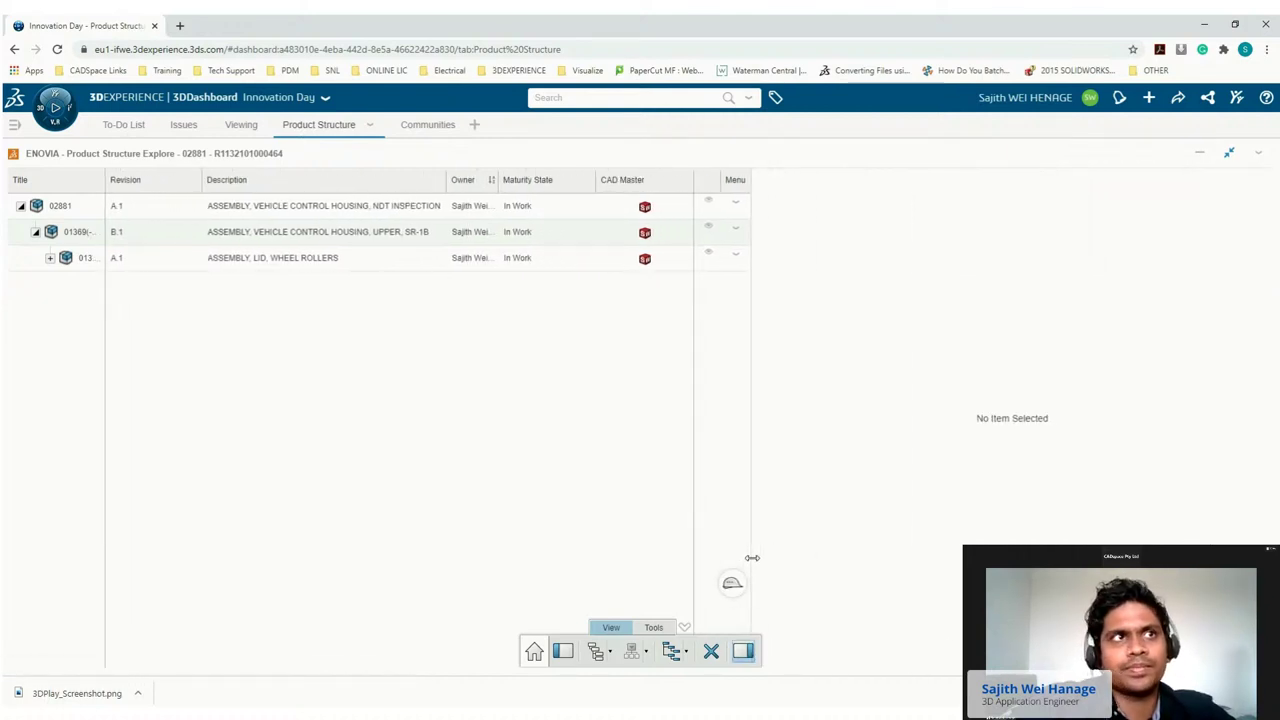
Attach the existing Tools Required document to the ASSEMBLY, LID, WHEEL ROLLERS row.
click(323, 255)
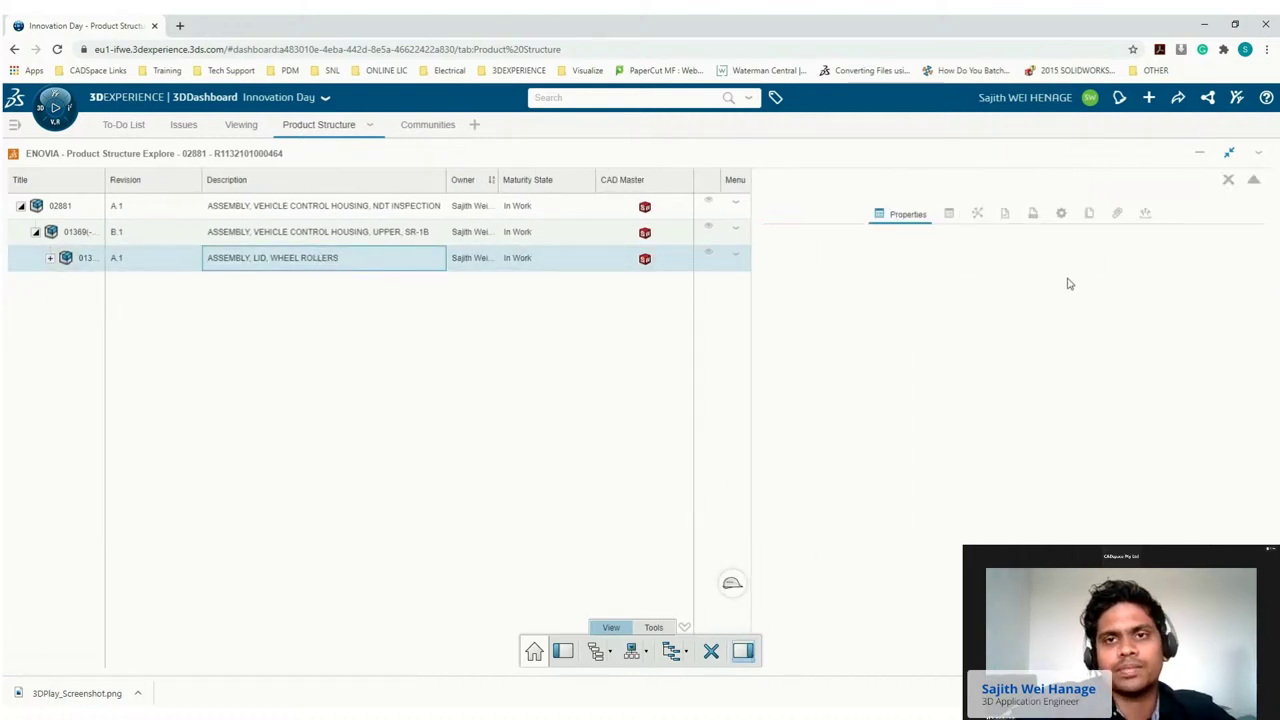
click(1115, 226)
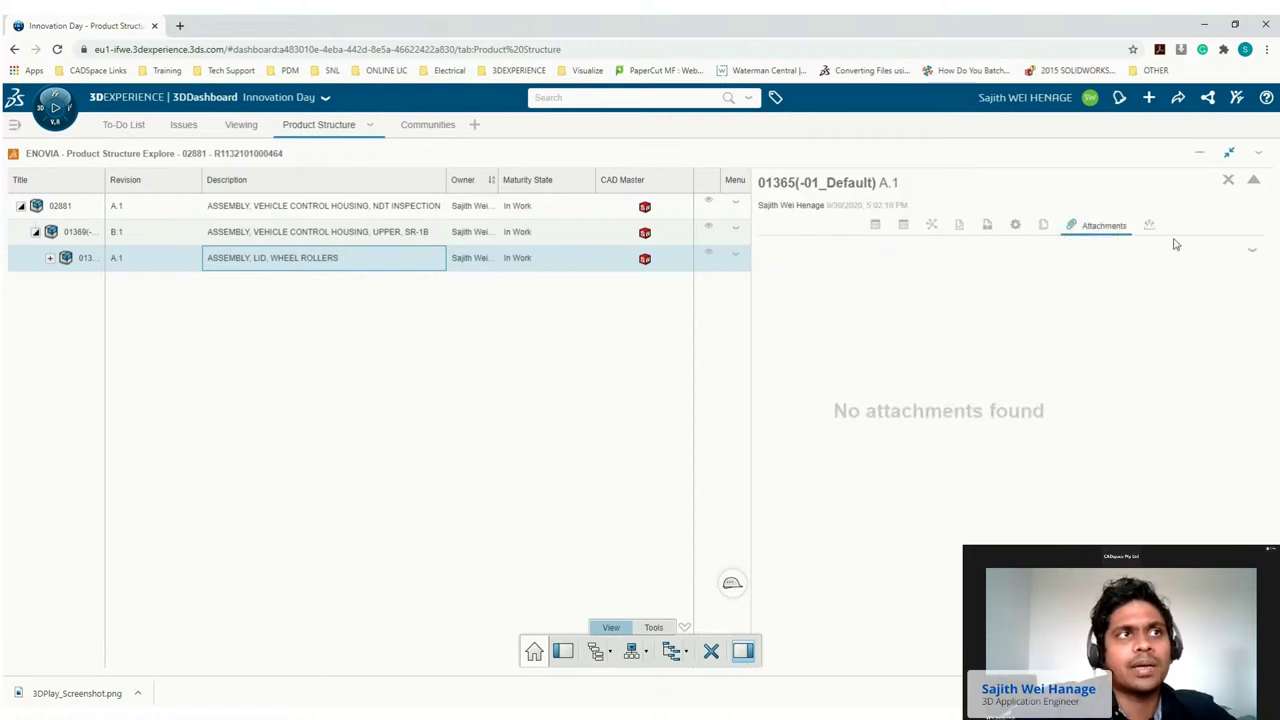
click(1252, 252)
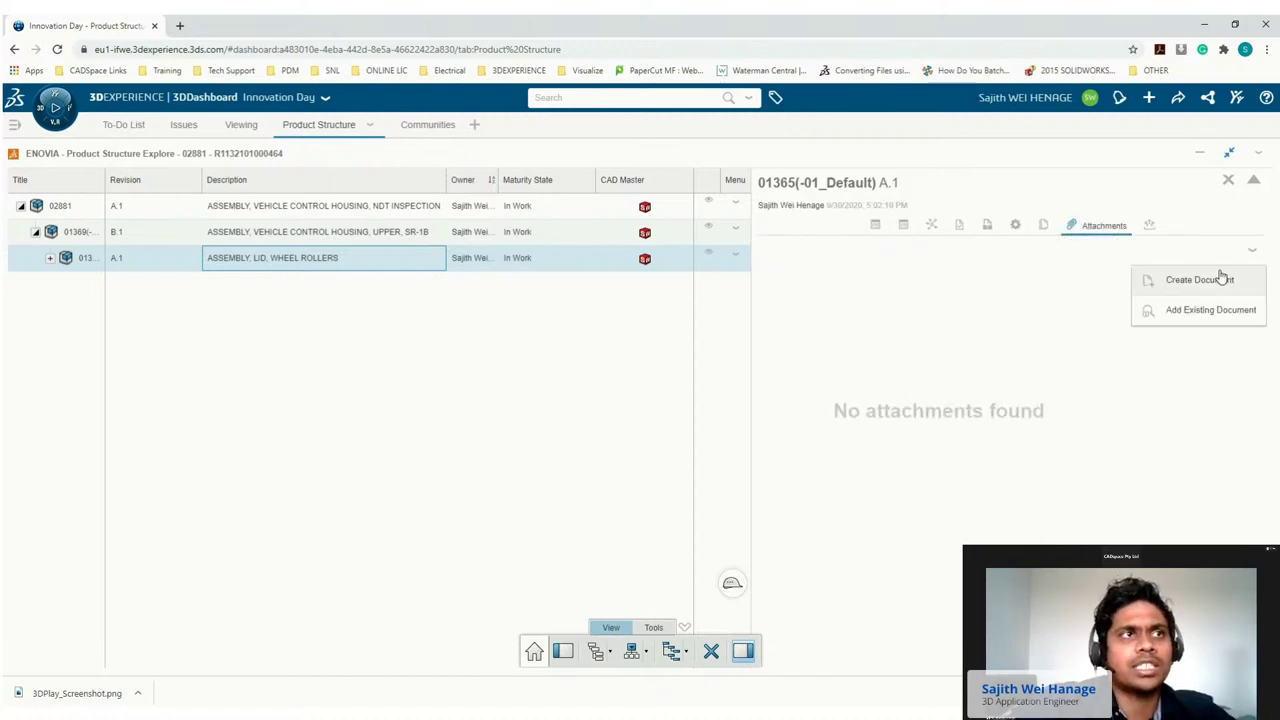
click(1187, 309)
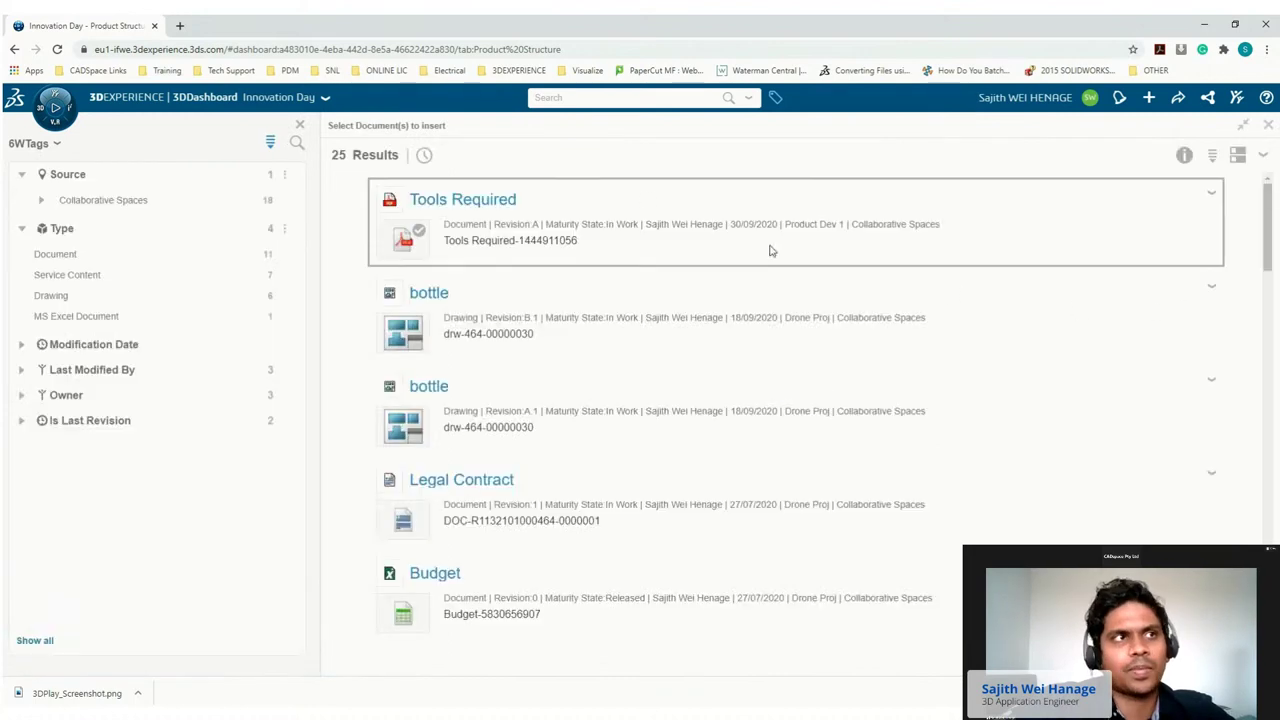
click(769, 249)
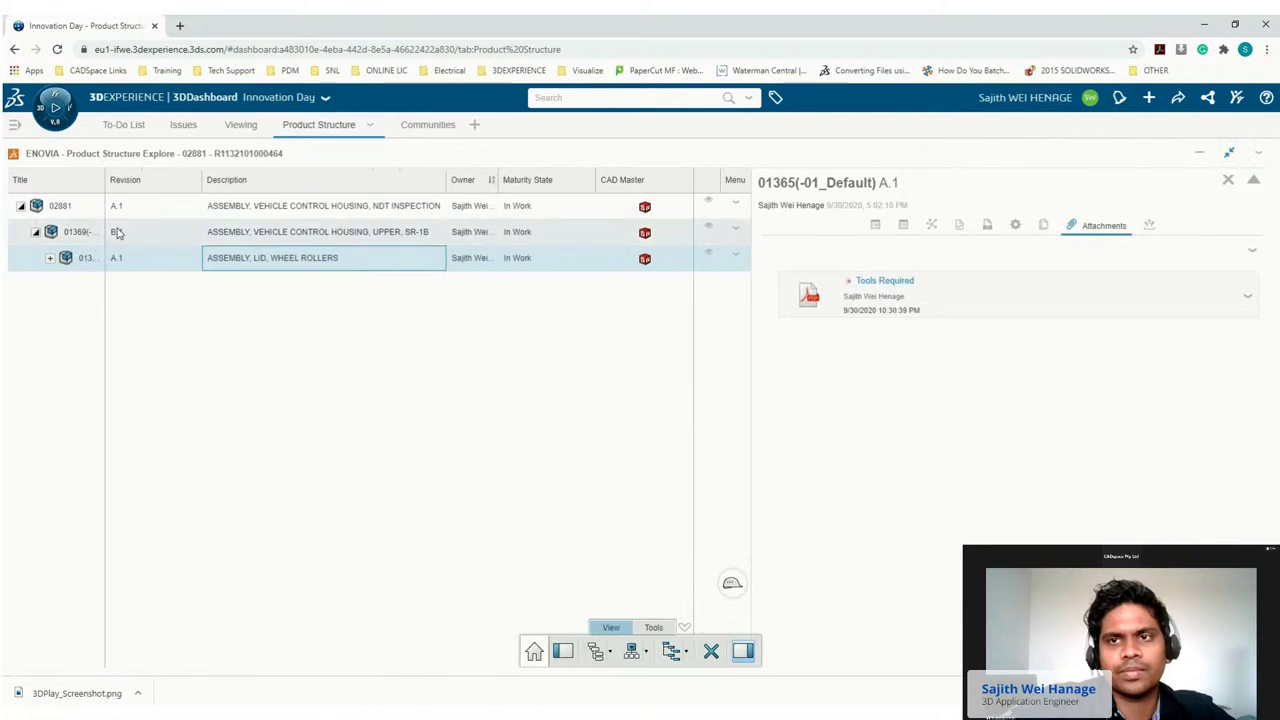
click(80, 206)
Pin the 3DPlay viewer of the 02881 assembly to Innovation Day's Viewing tab and maximize it.
click(55, 110)
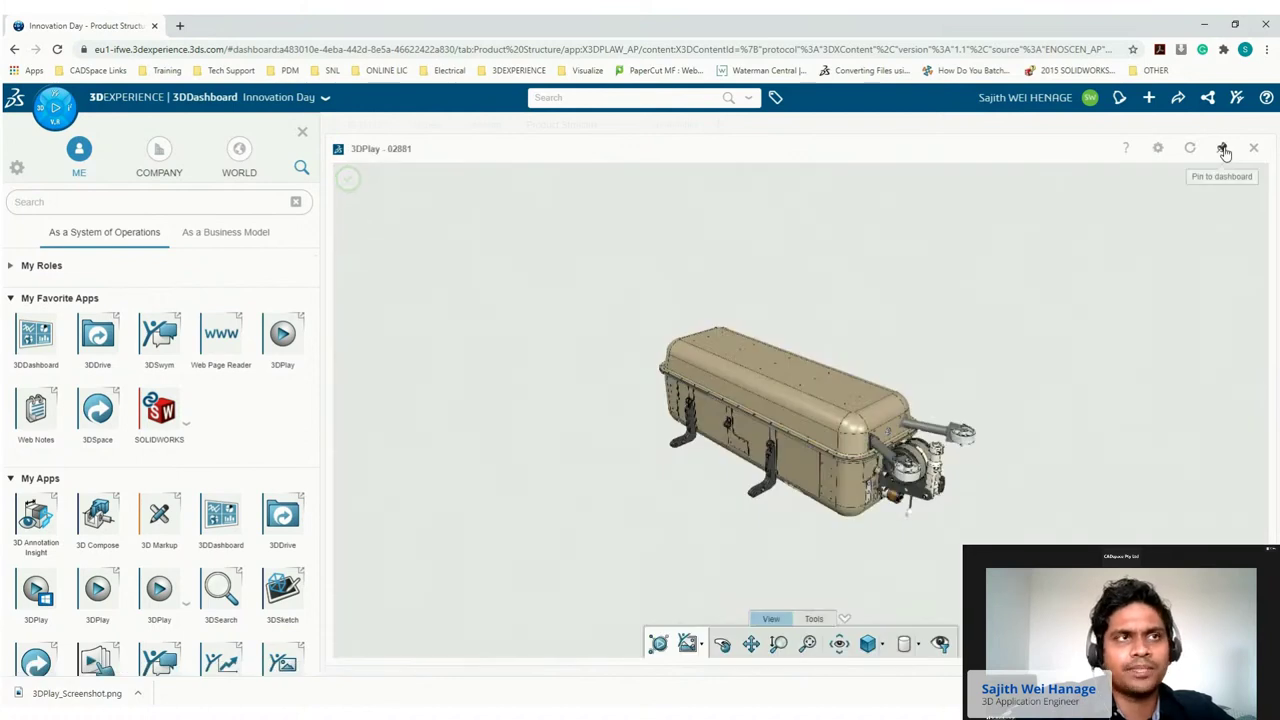
click(1222, 149)
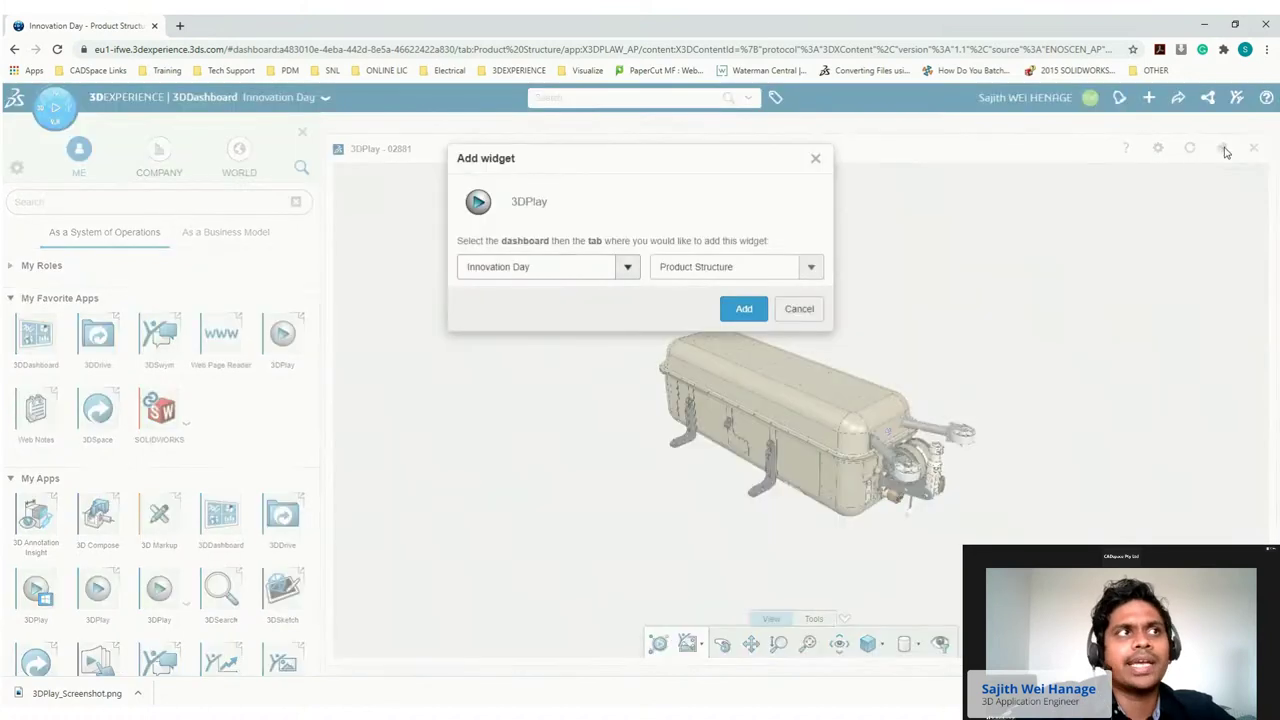
click(810, 266)
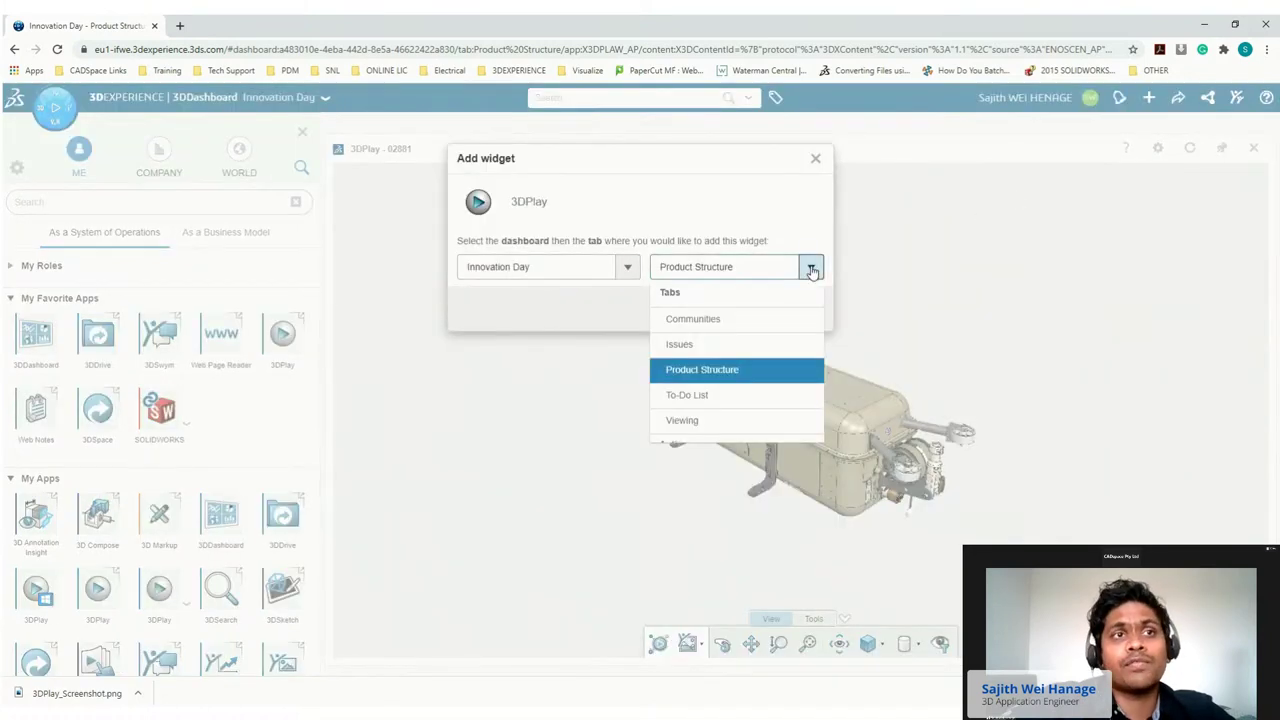
click(697, 421)
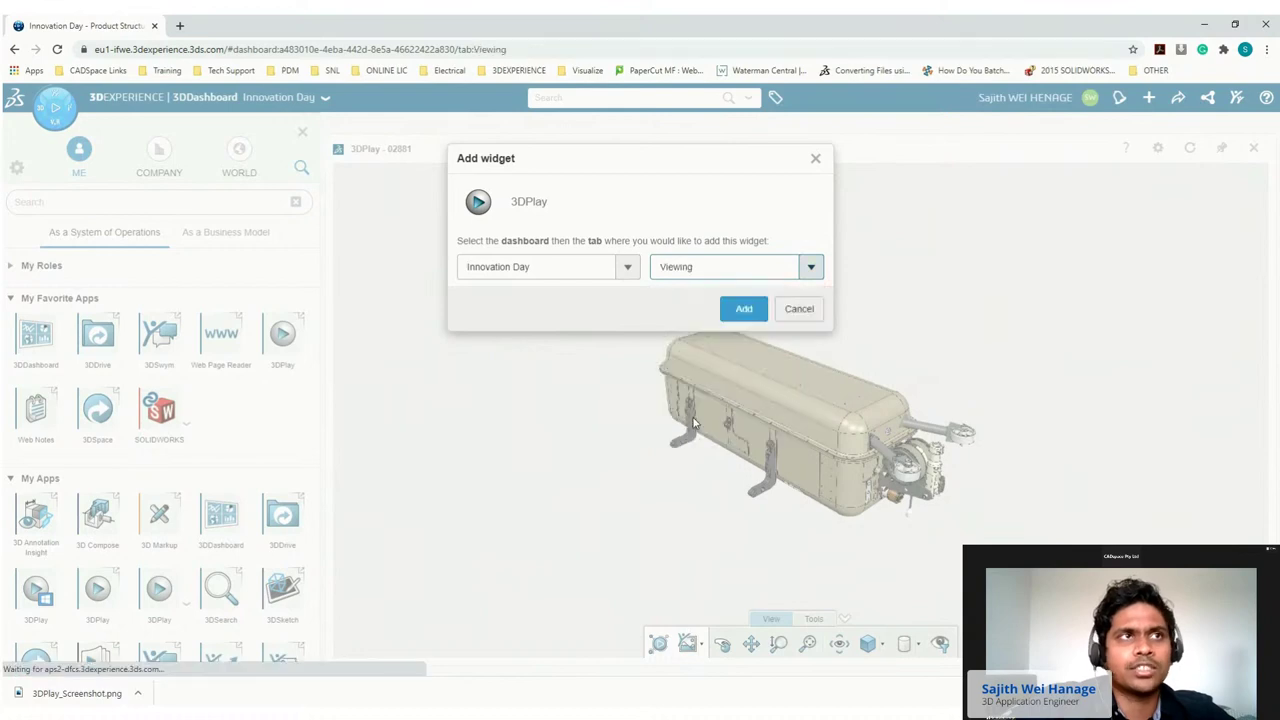
click(743, 310)
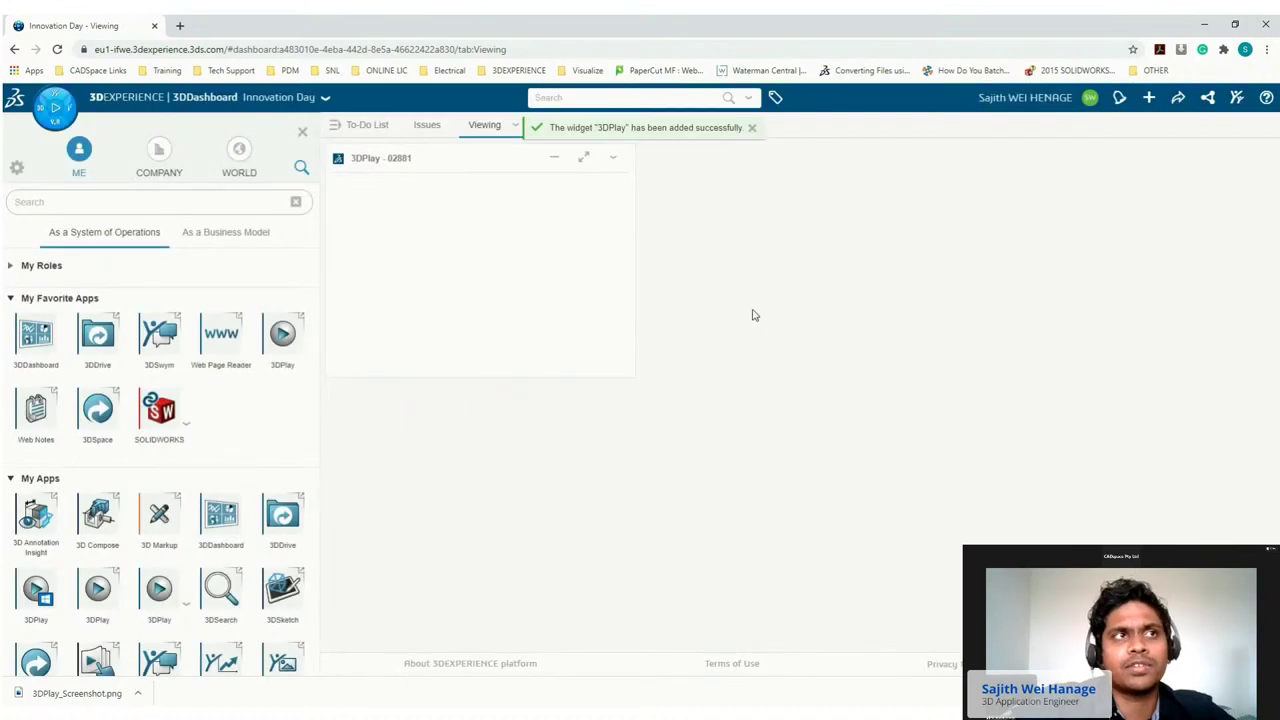
click(584, 159)
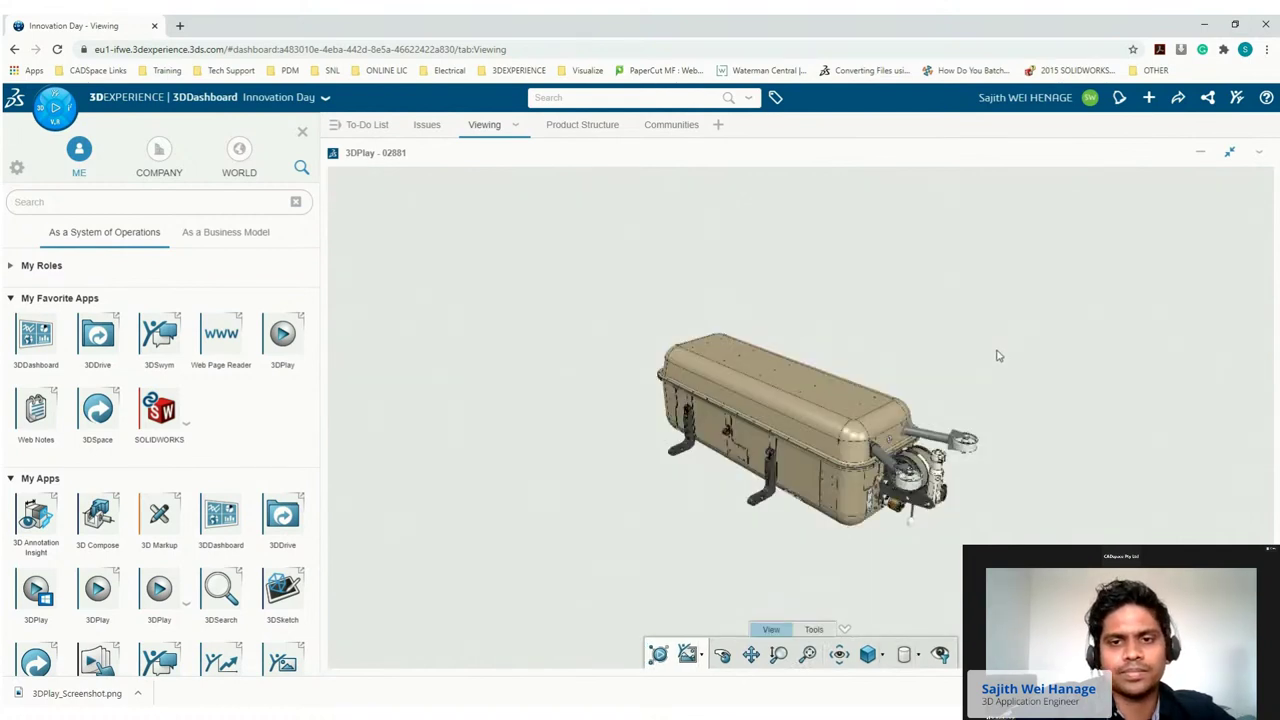
Save the 02881 view as 3DPlay_Screenshot.png and place a Bookmark Editor widget beside 3DPlay.
click(701, 655)
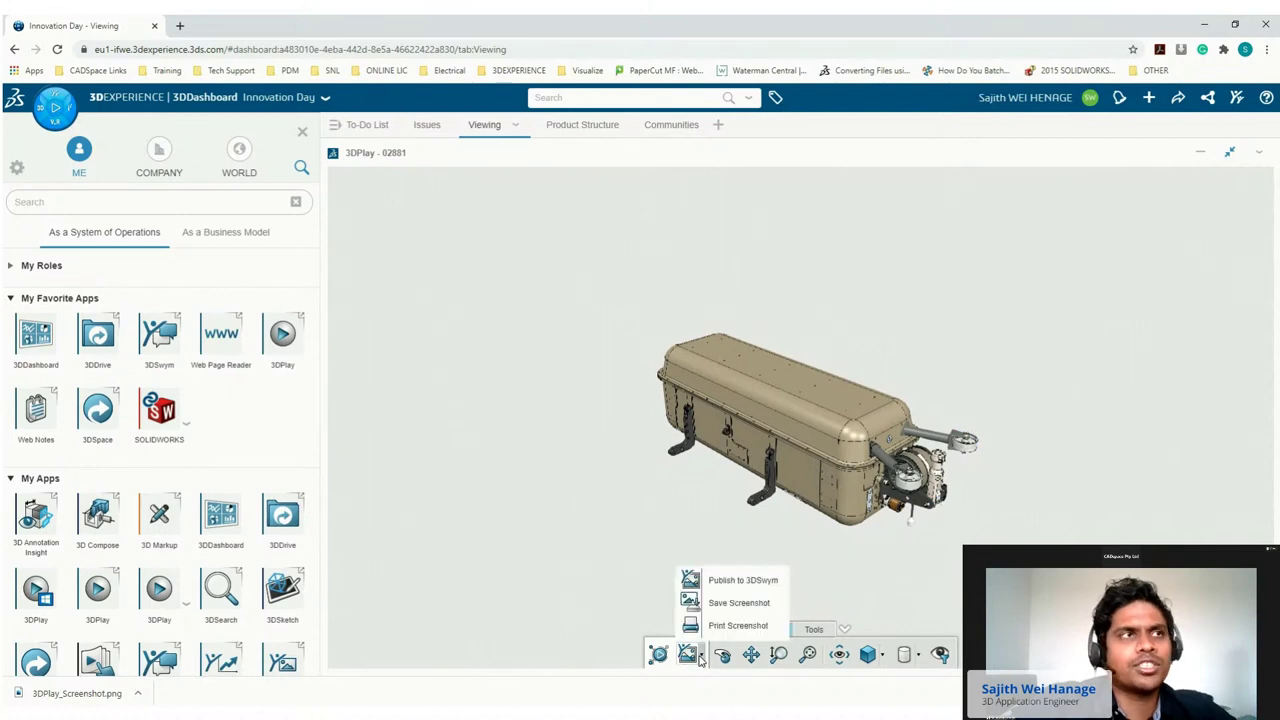
click(722, 601)
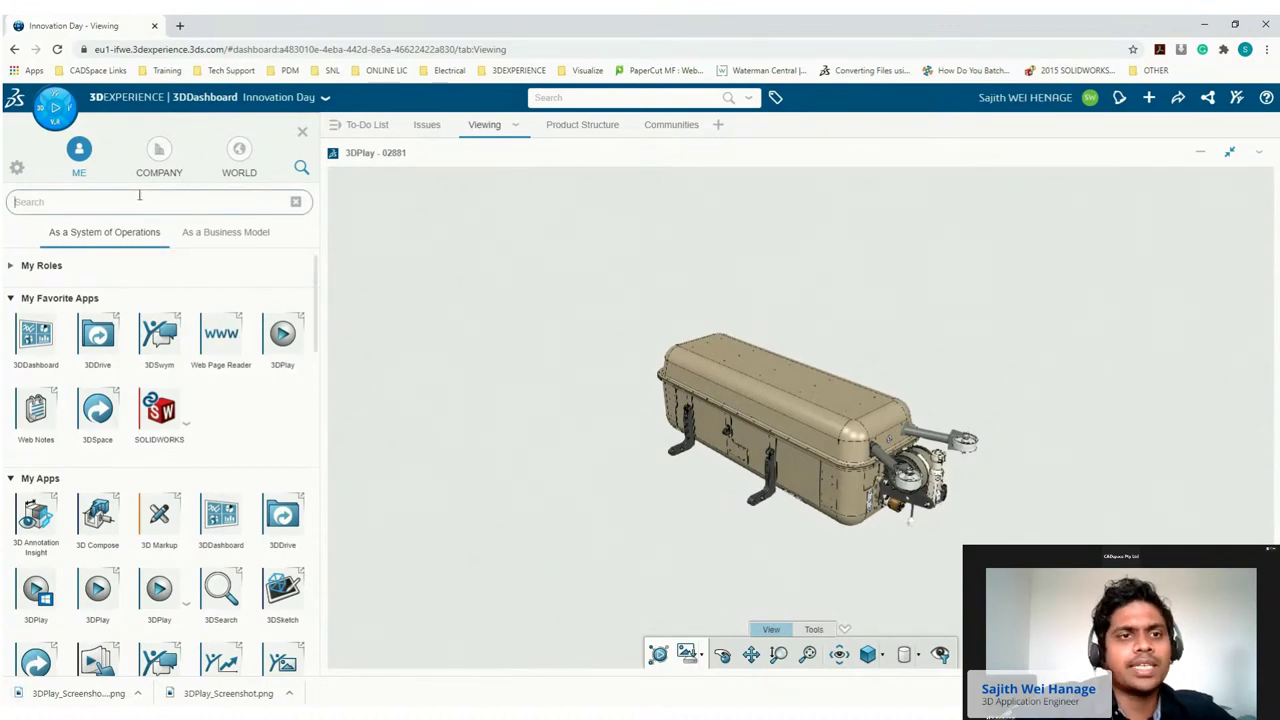
text(boo)
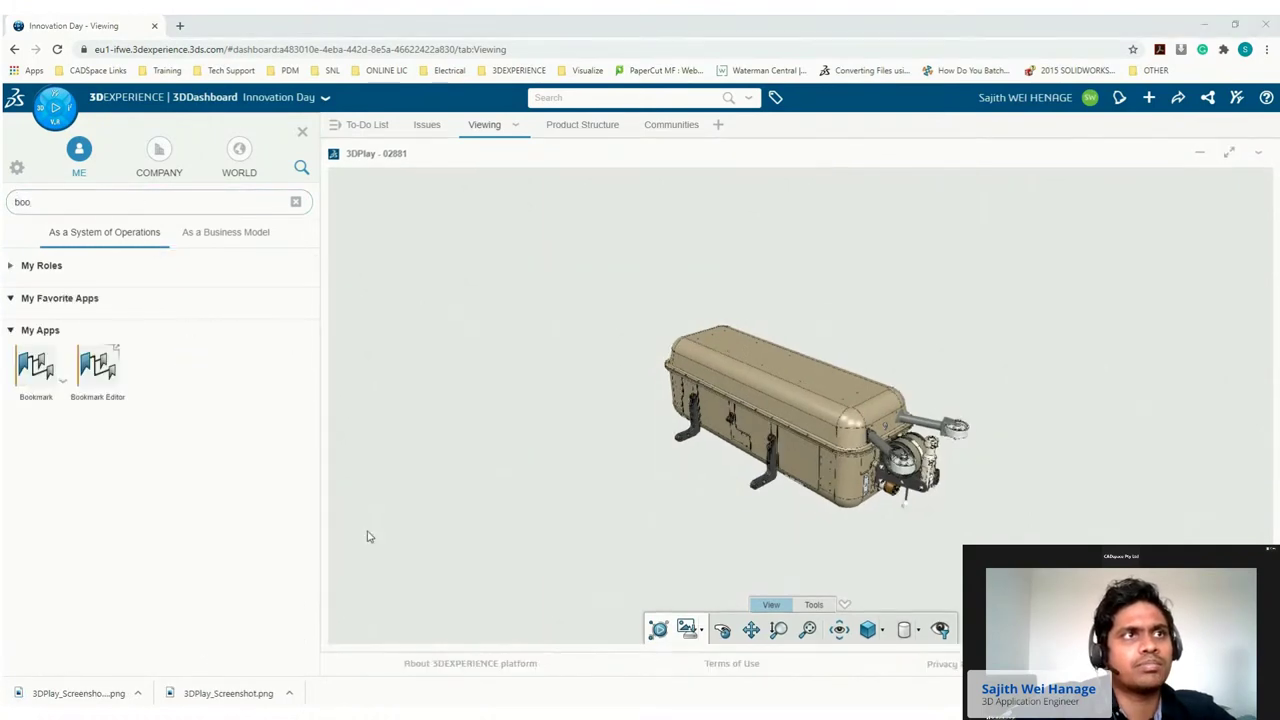
click(104, 380)
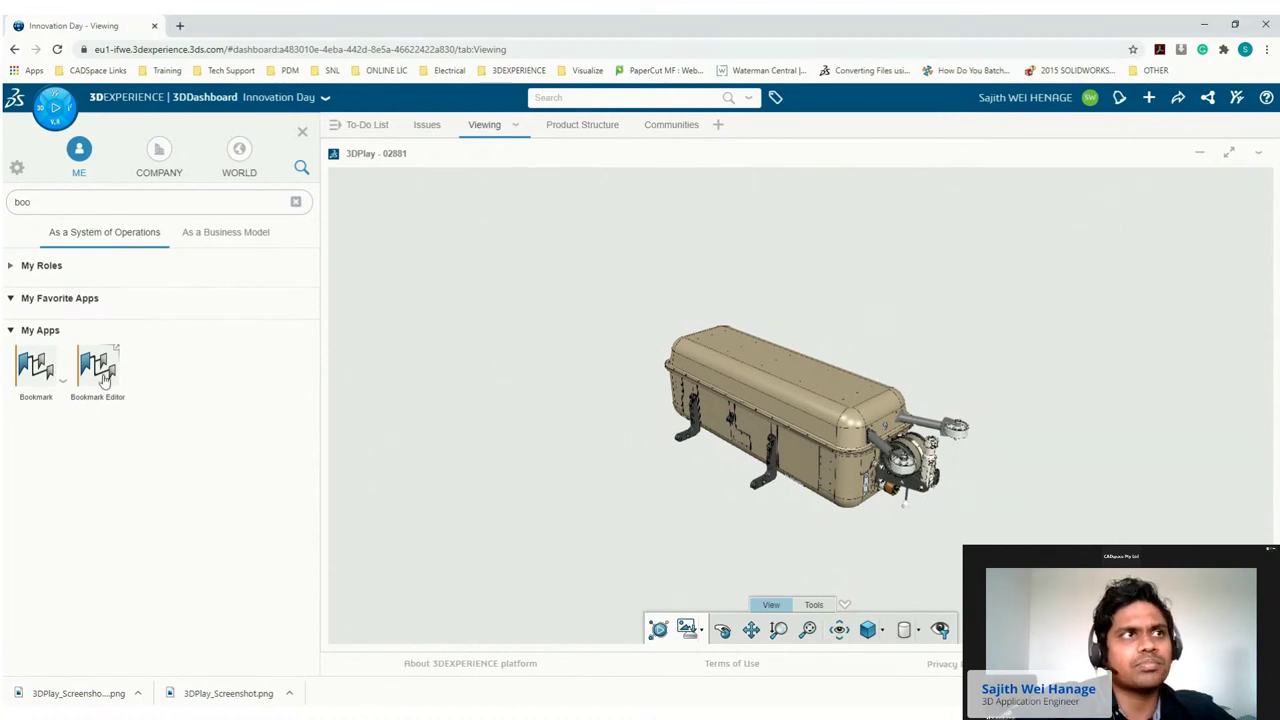
drag(104, 380, 1224, 411)
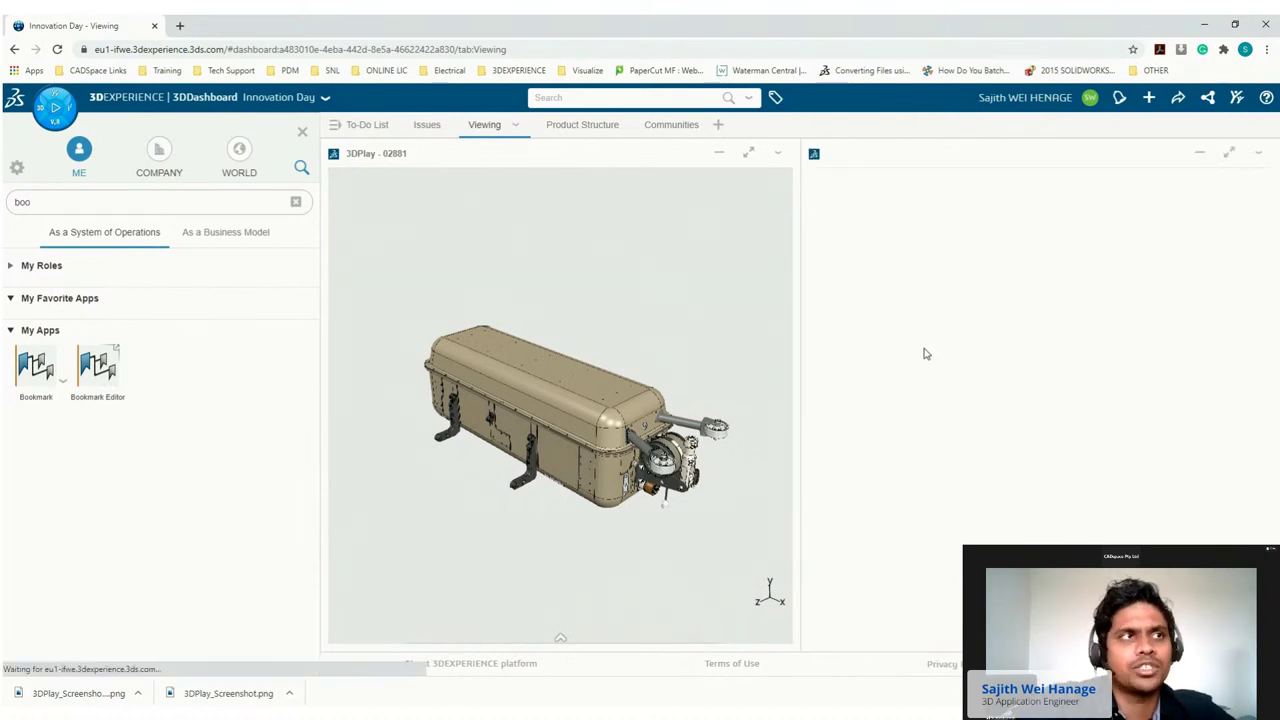
Generate a public share link for the Viewing tab and copy it to the clipboard.
click(304, 132)
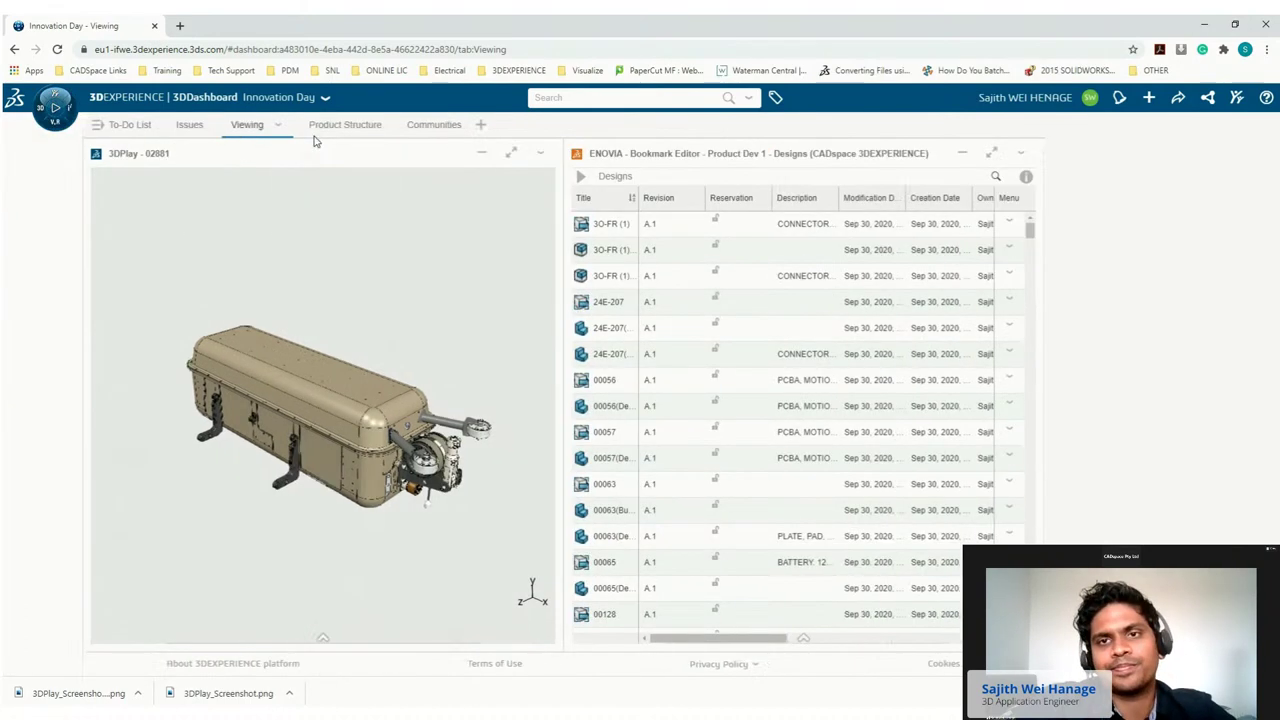
click(271, 125)
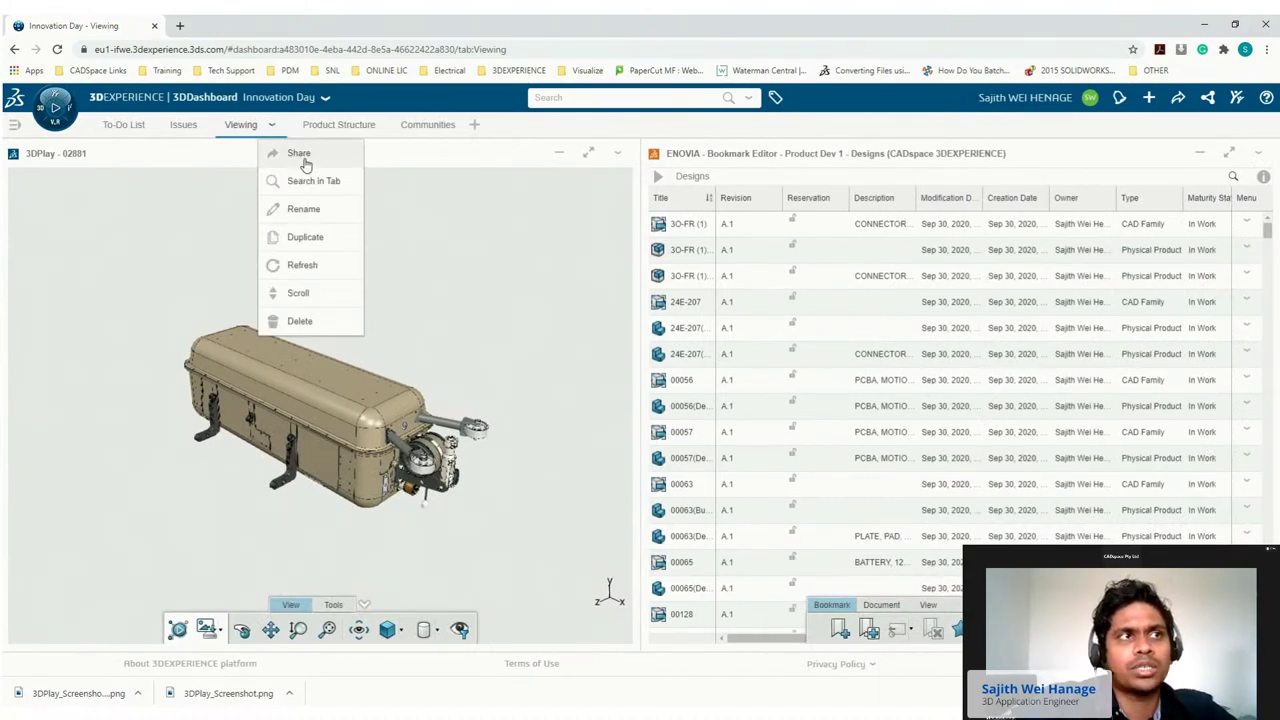
click(304, 160)
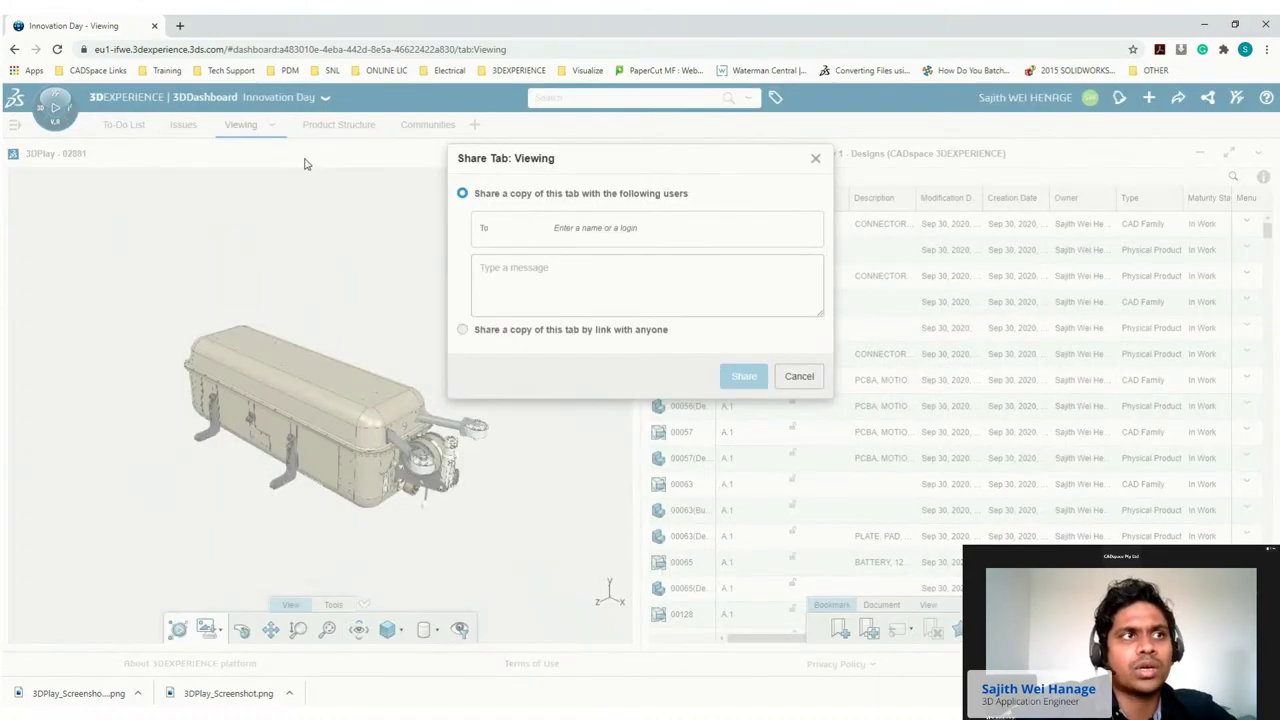
click(569, 330)
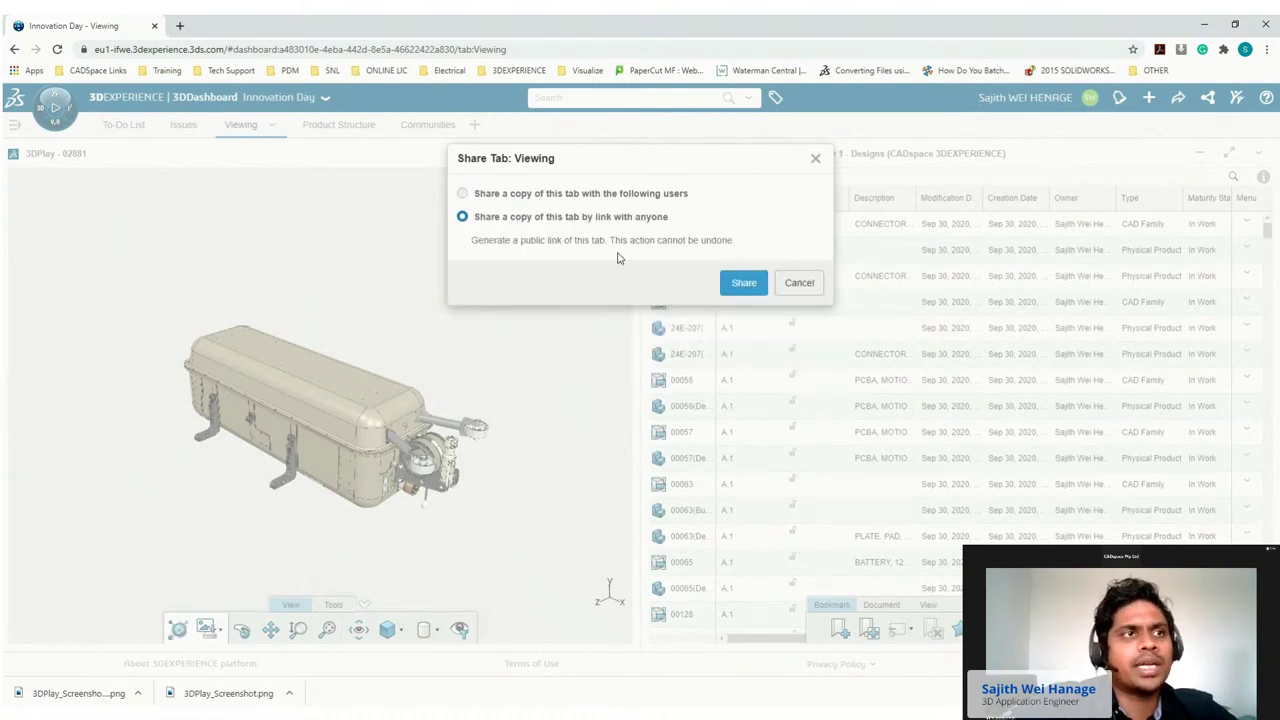
click(743, 283)
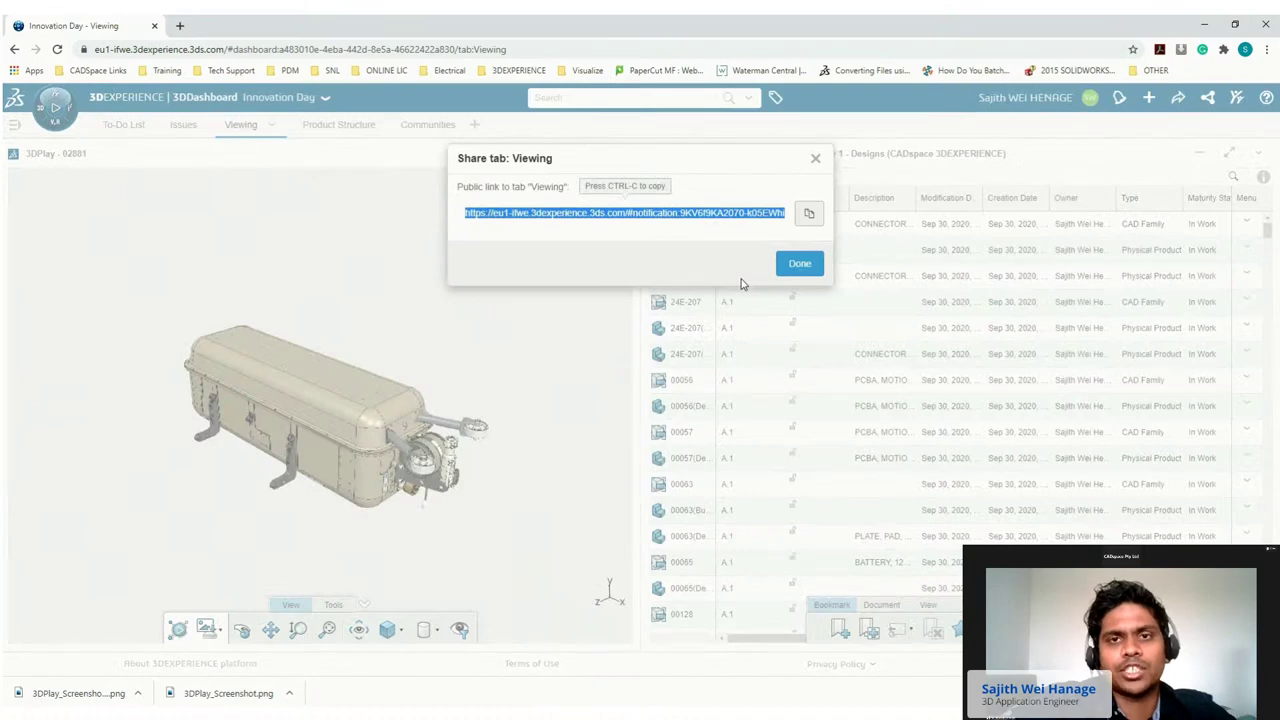
click(806, 217)
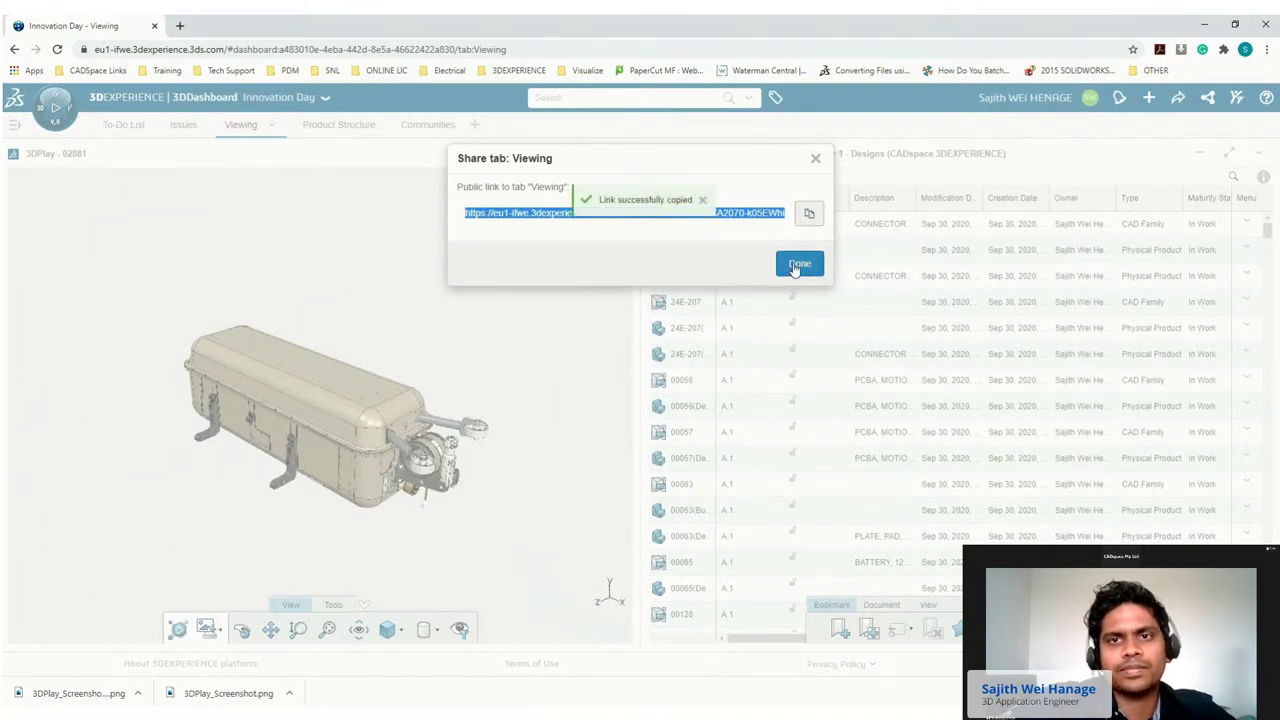
click(799, 265)
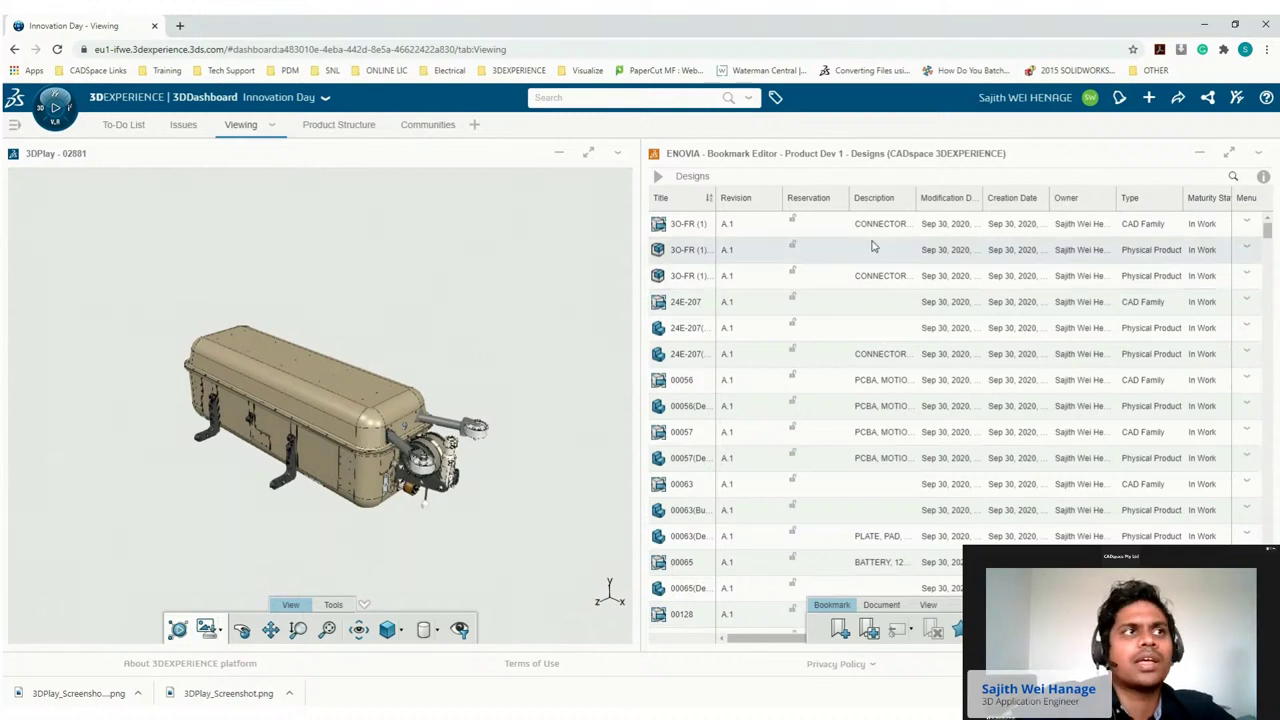
click(1238, 100)
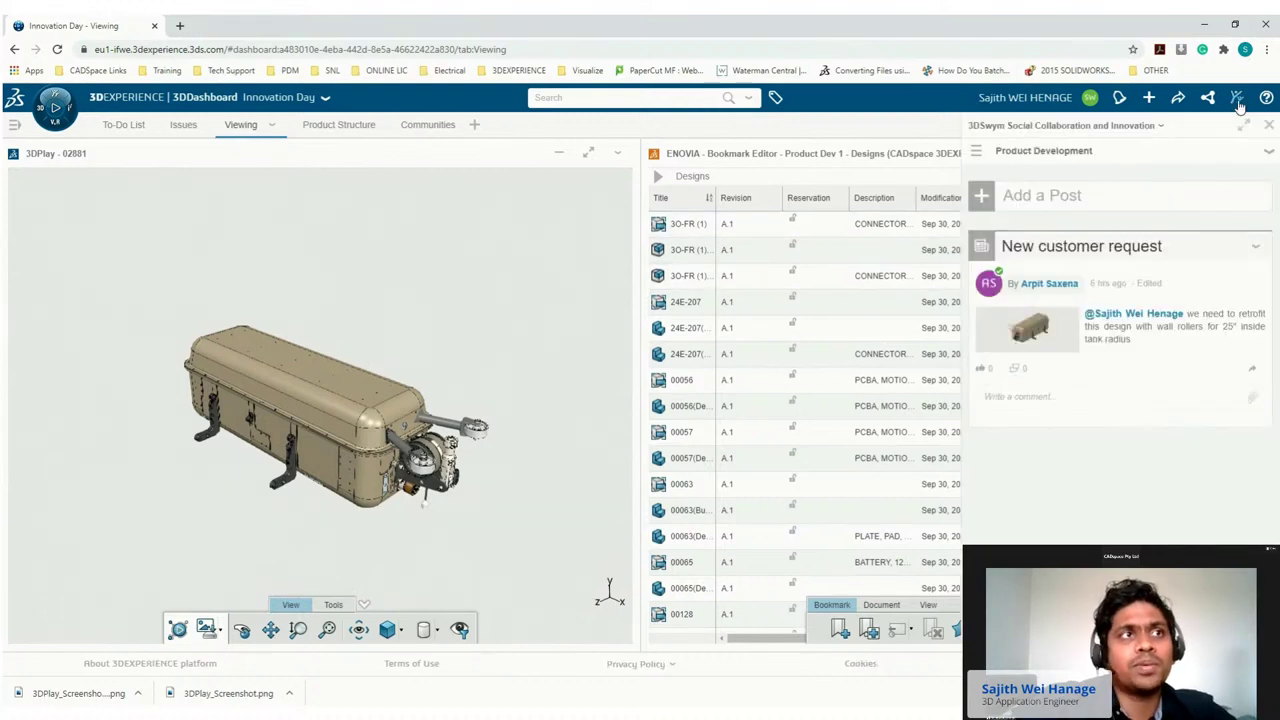
click(1092, 397)
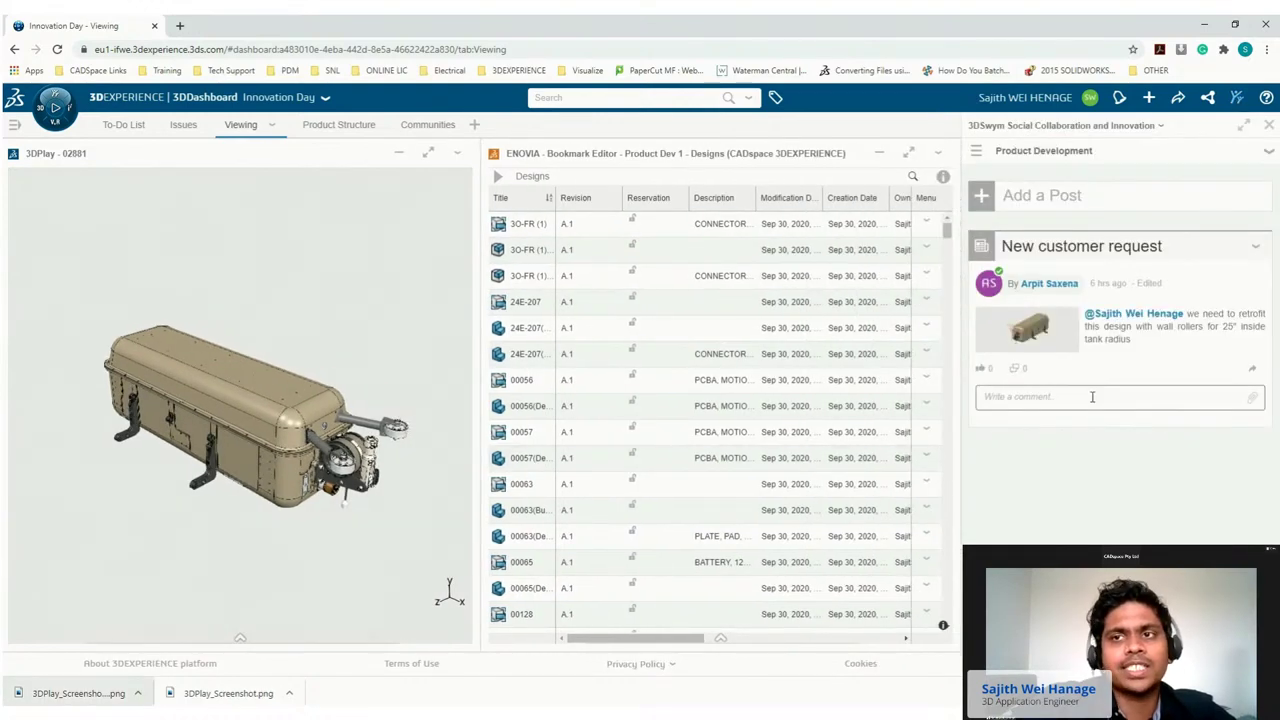
text(@)
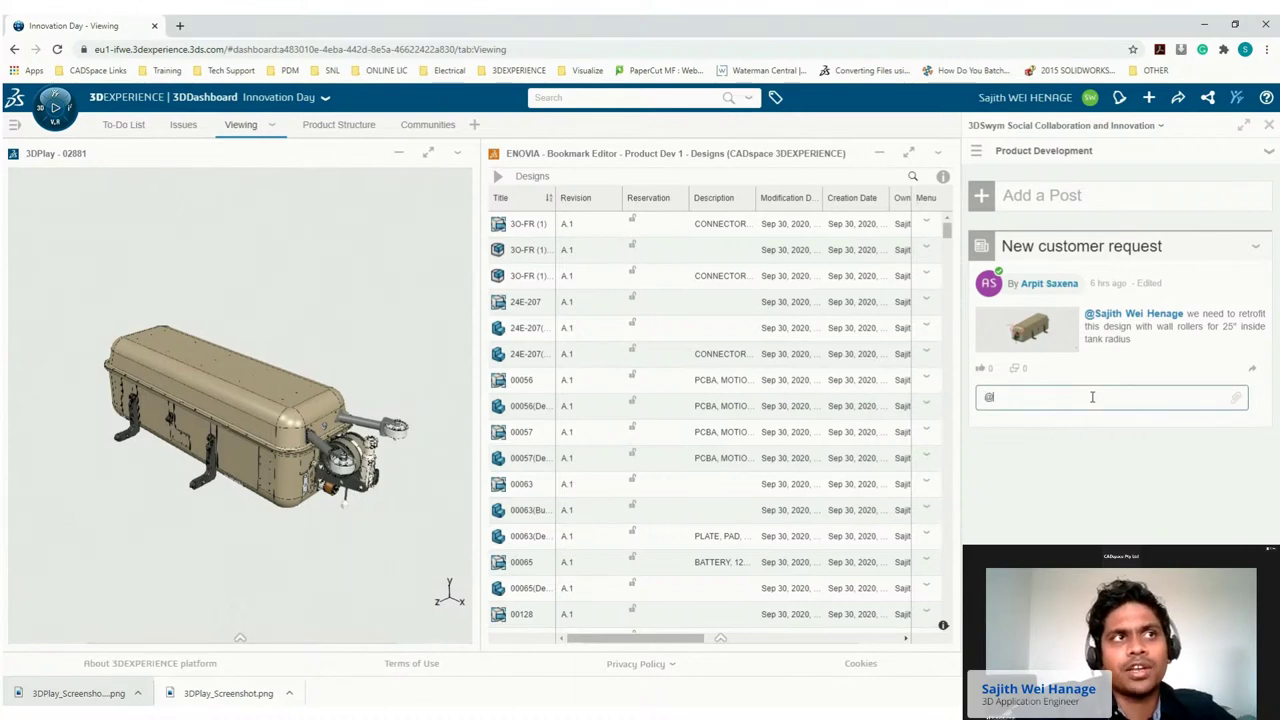
text(arpit)
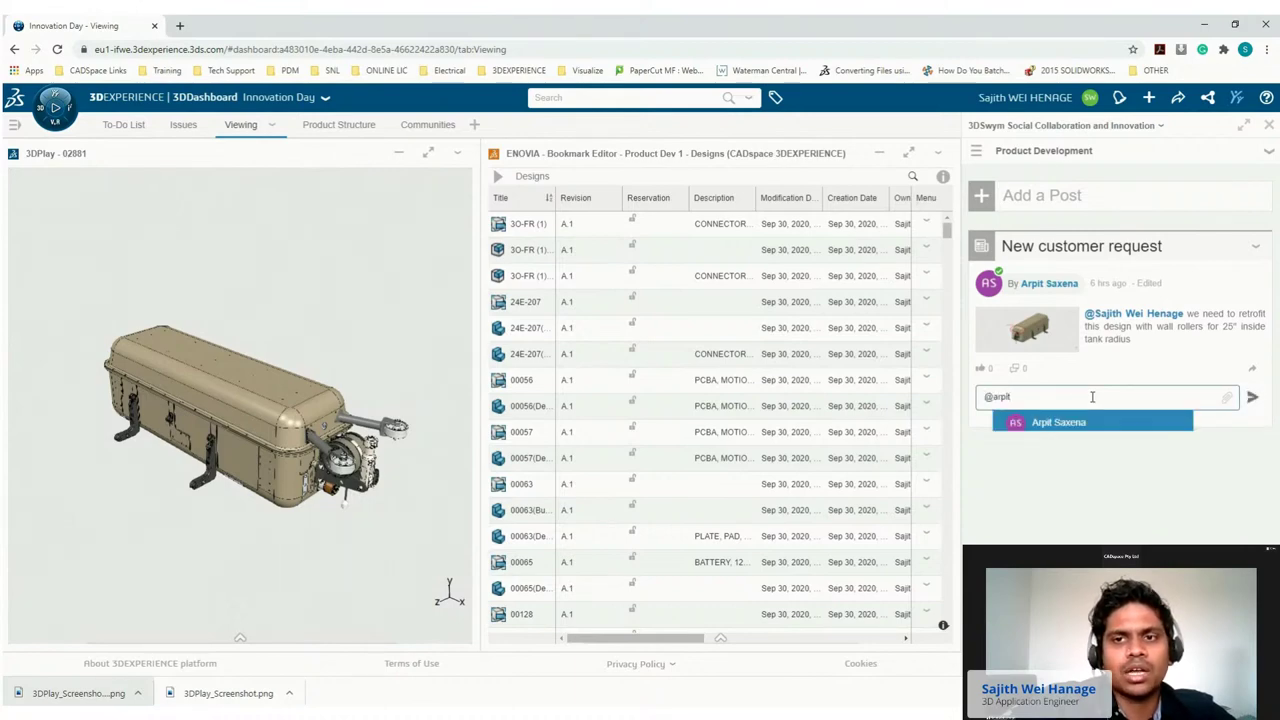
click(1072, 424)
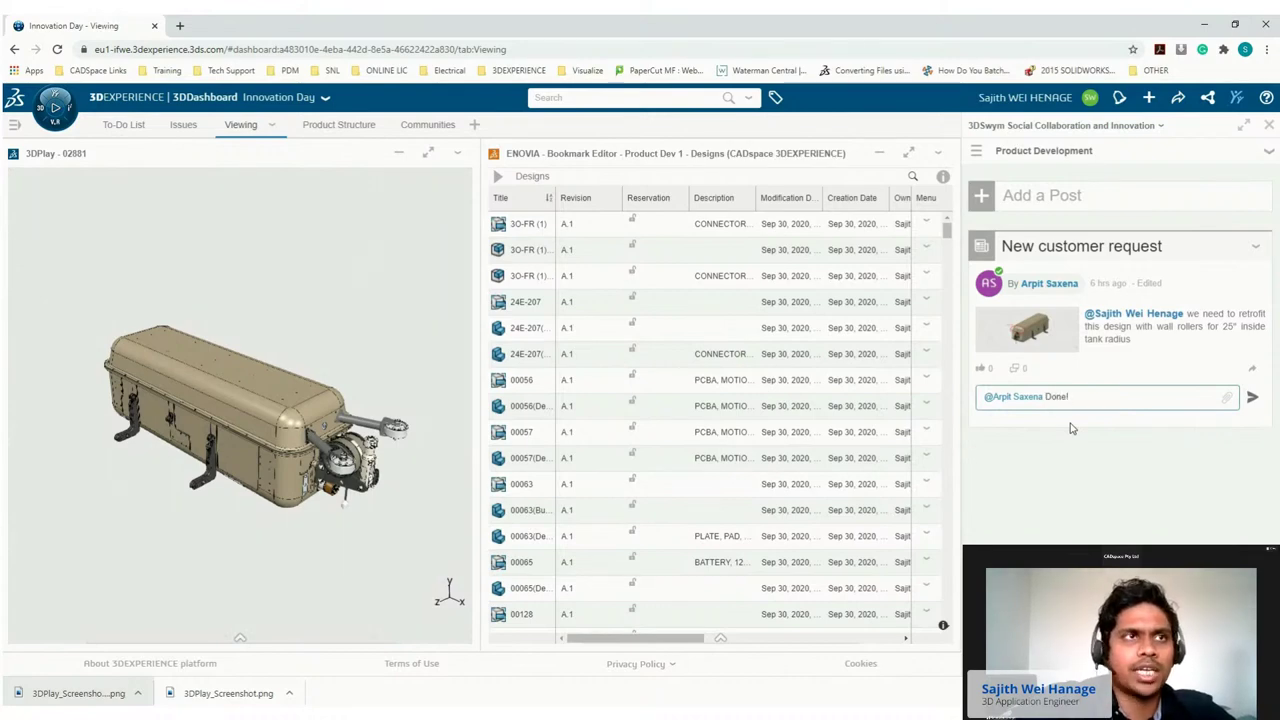
key(ctrl+v)
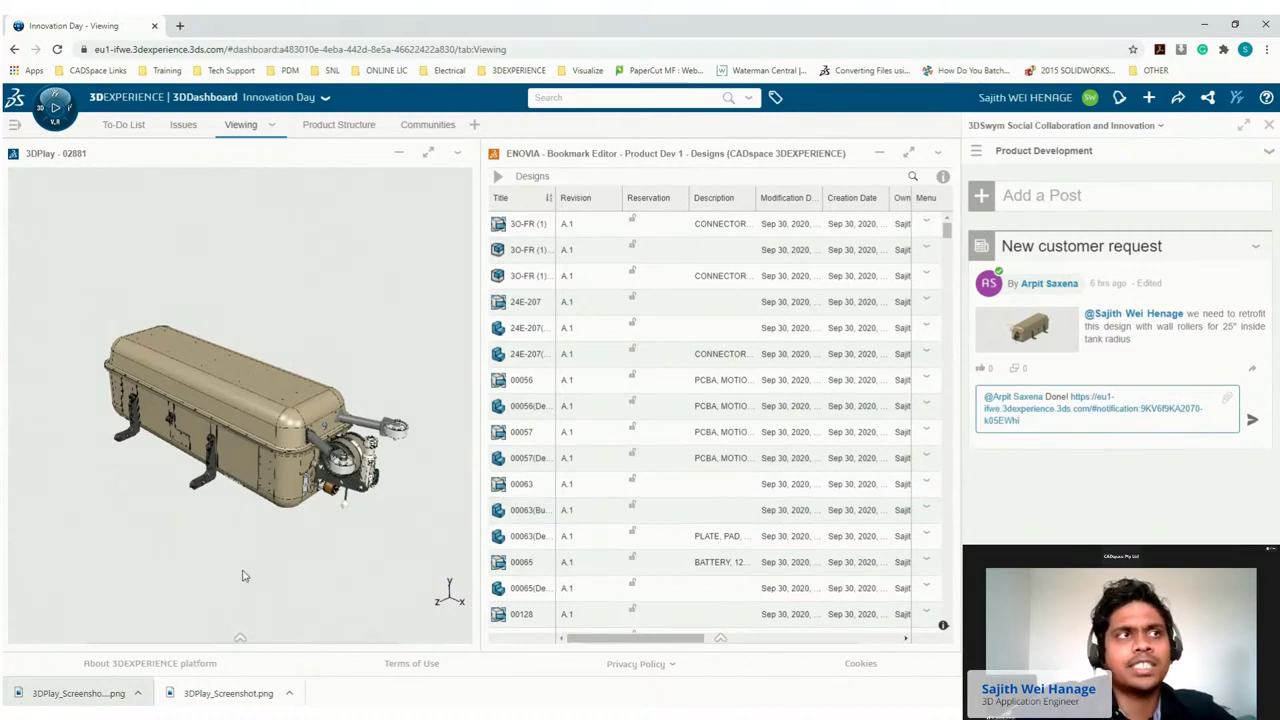
drag(90, 693, 1092, 465)
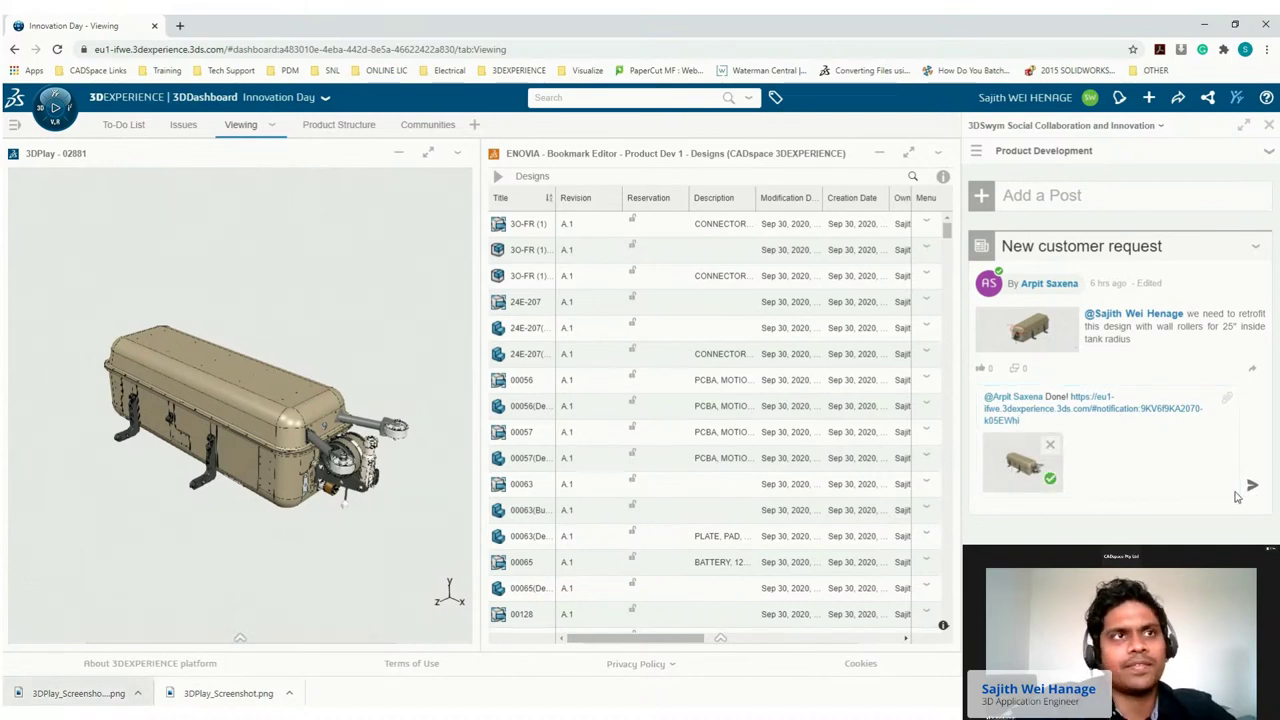
click(1252, 485)
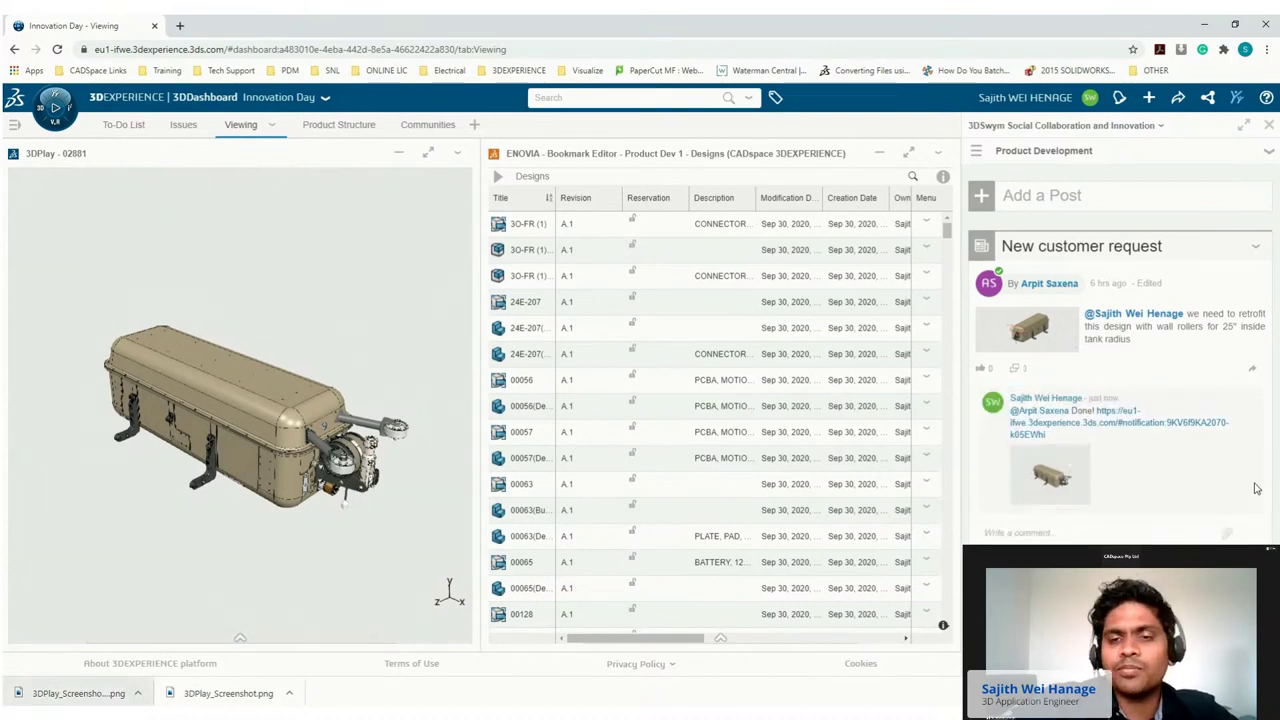
click(1052, 477)
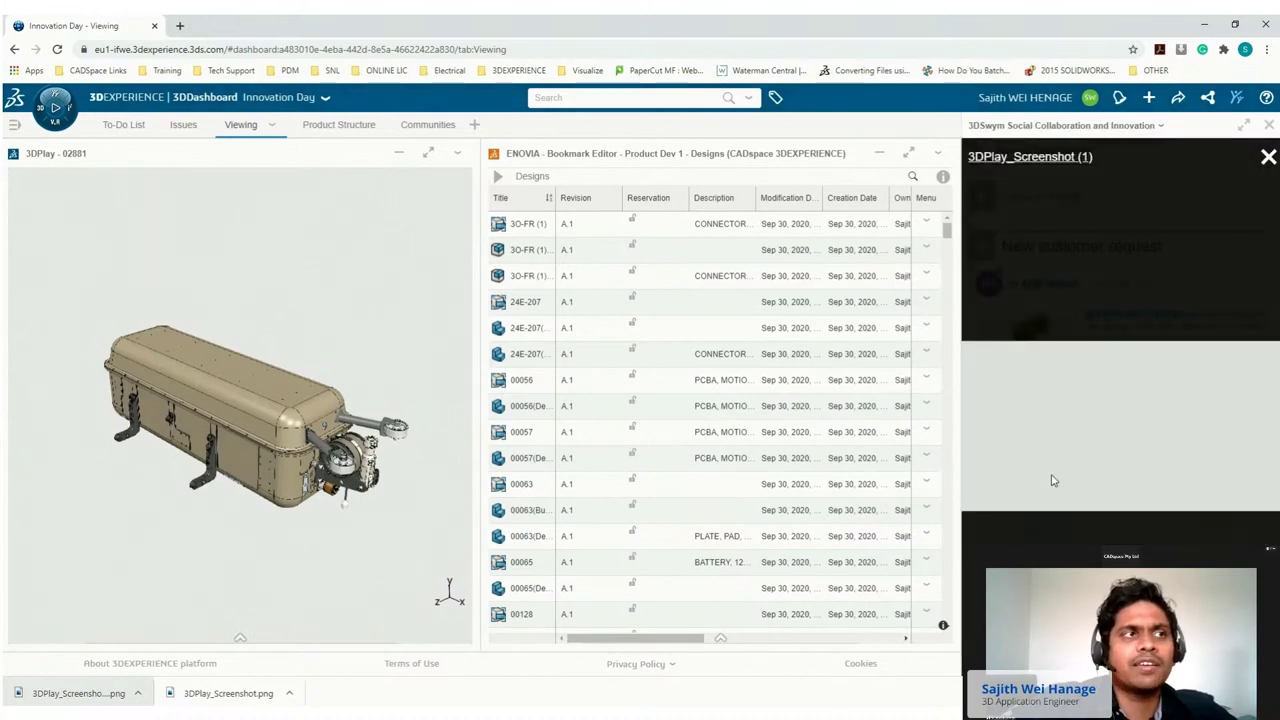
click(1268, 157)
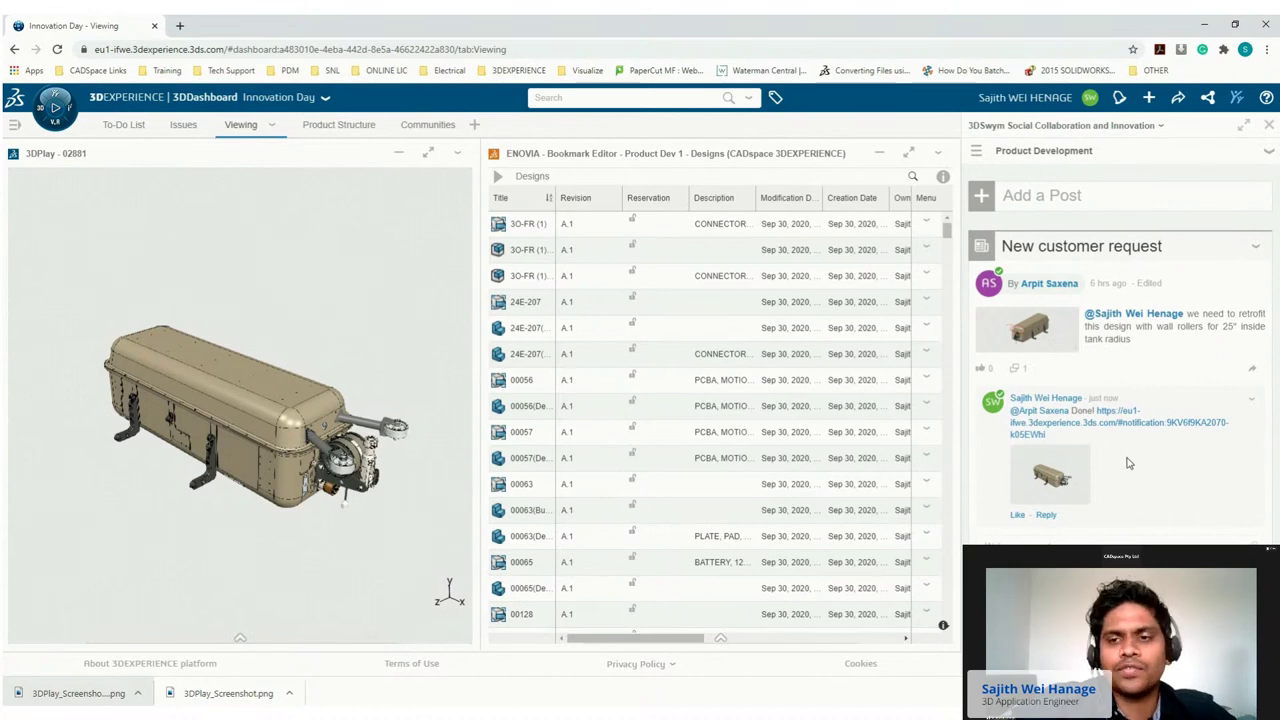
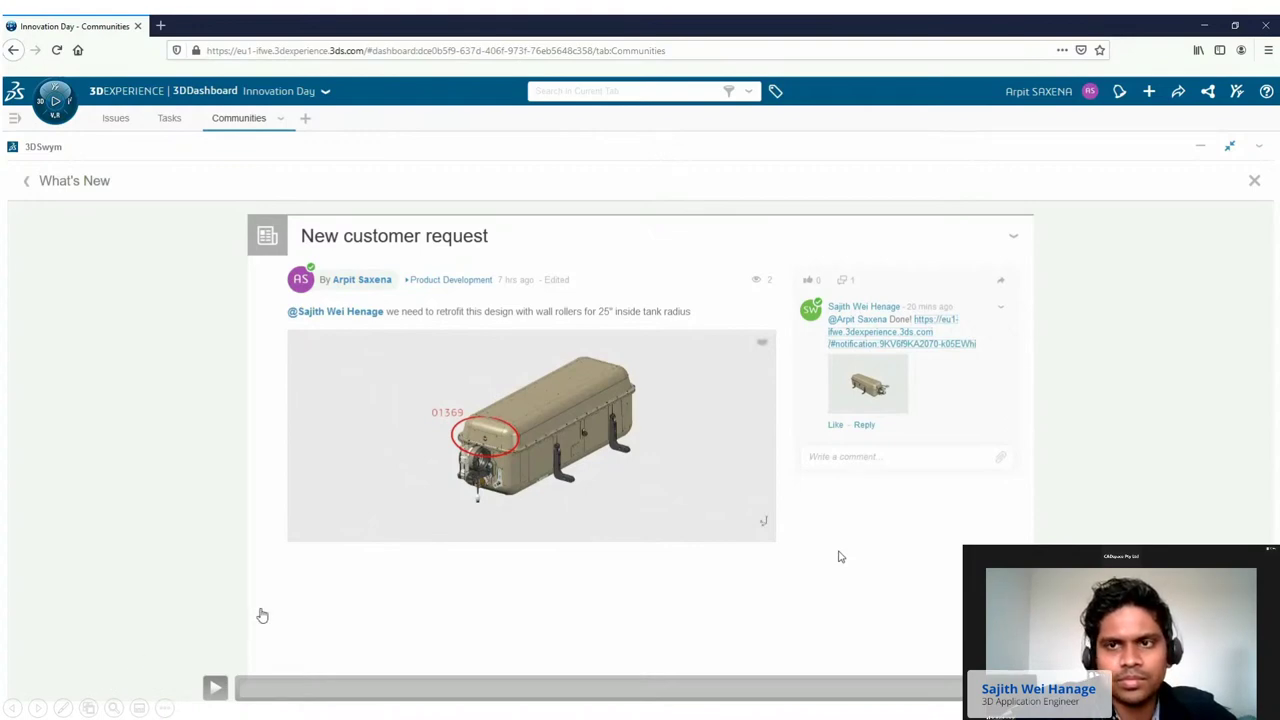
Browse the slide overview and return to the New customer request demo slide.
click(87, 706)
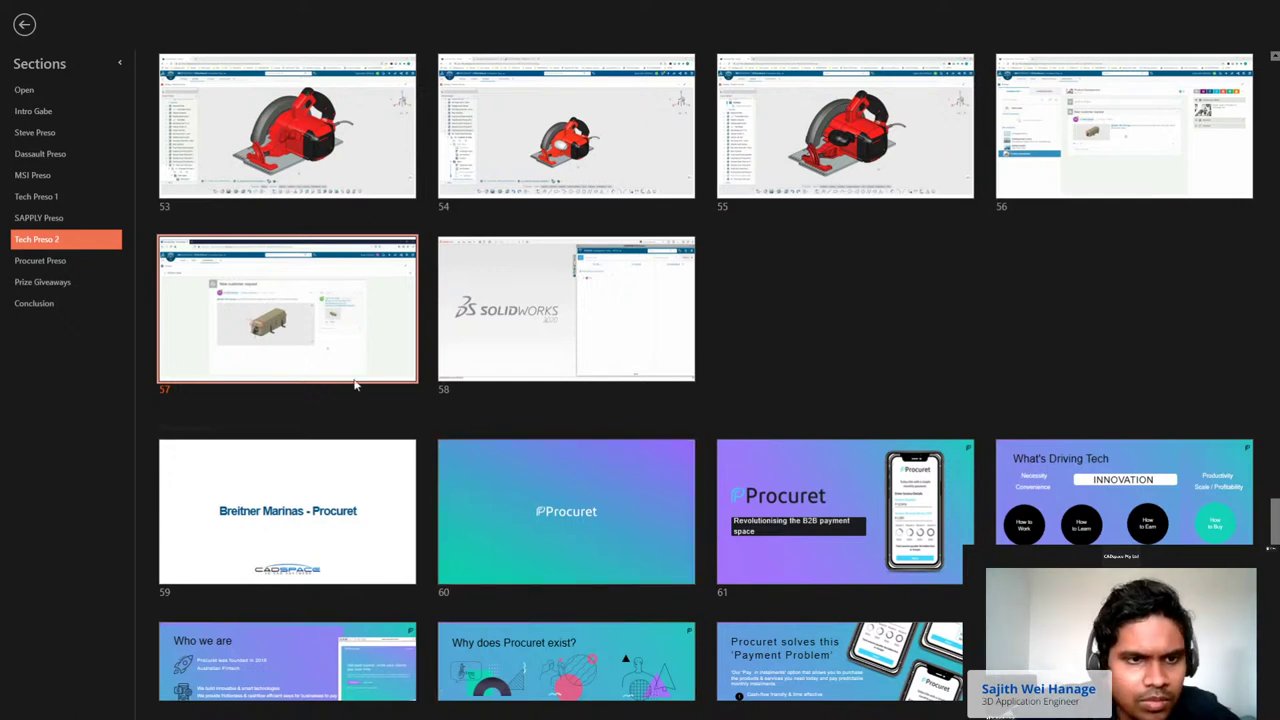
click(350, 540)
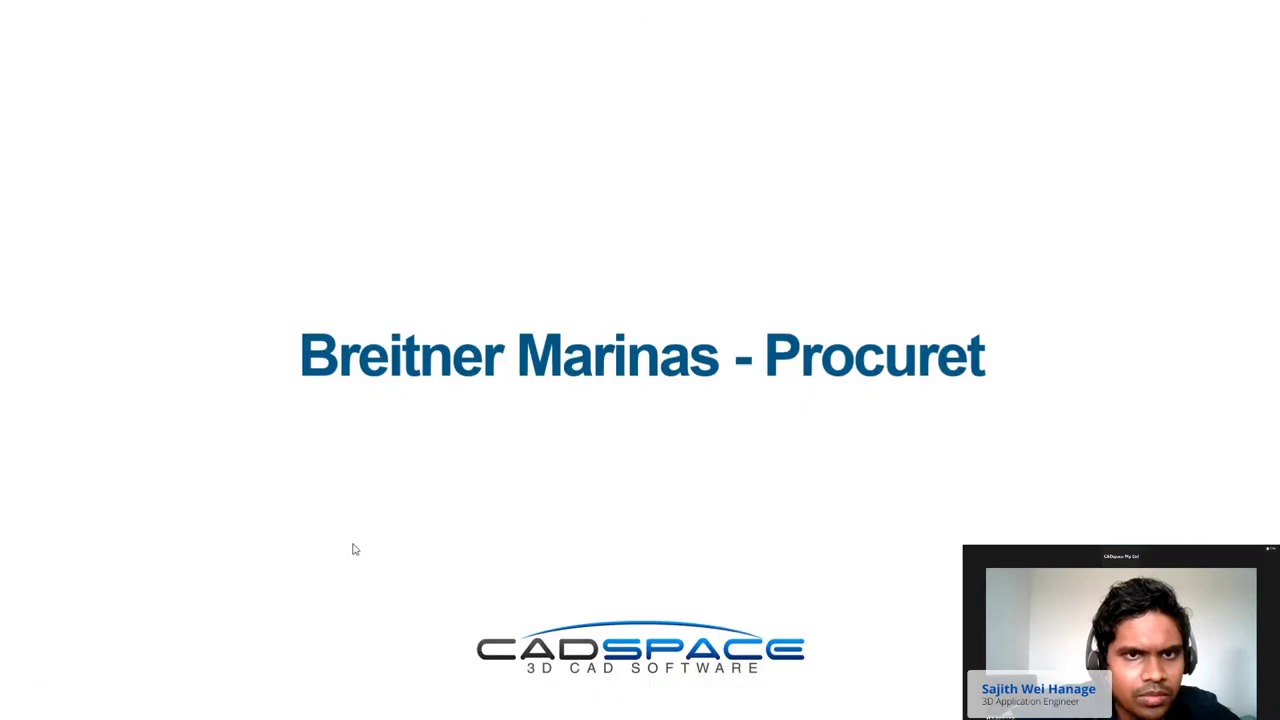
click(410, 416)
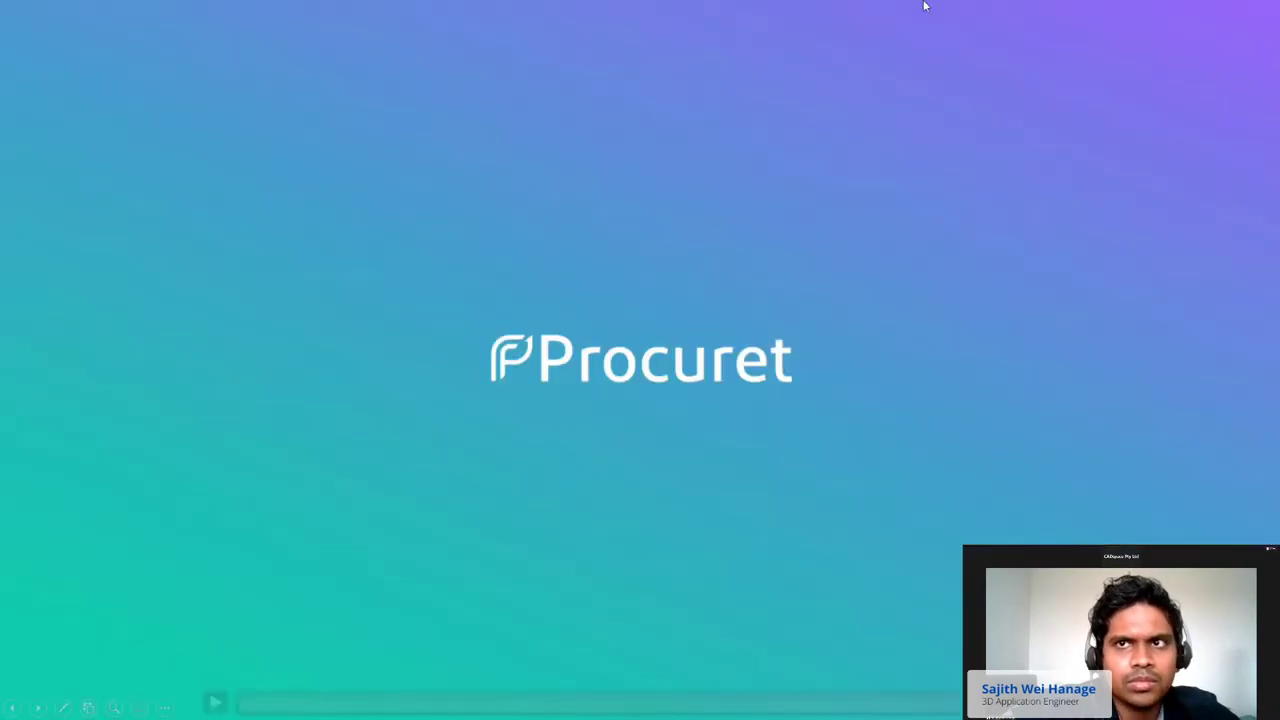
key(Left)
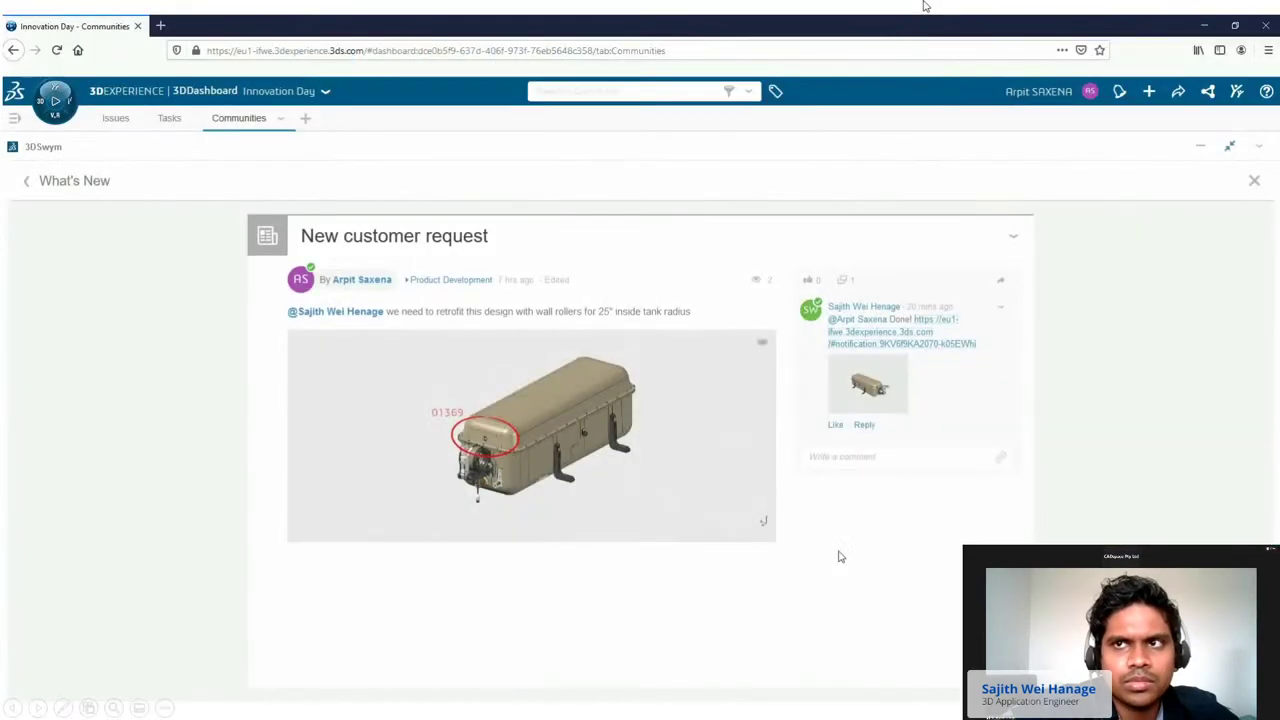
Drag the comment's shared link onto the Innovation Day dashboard to add the Viewing tab.
mouse_move(417, 486)
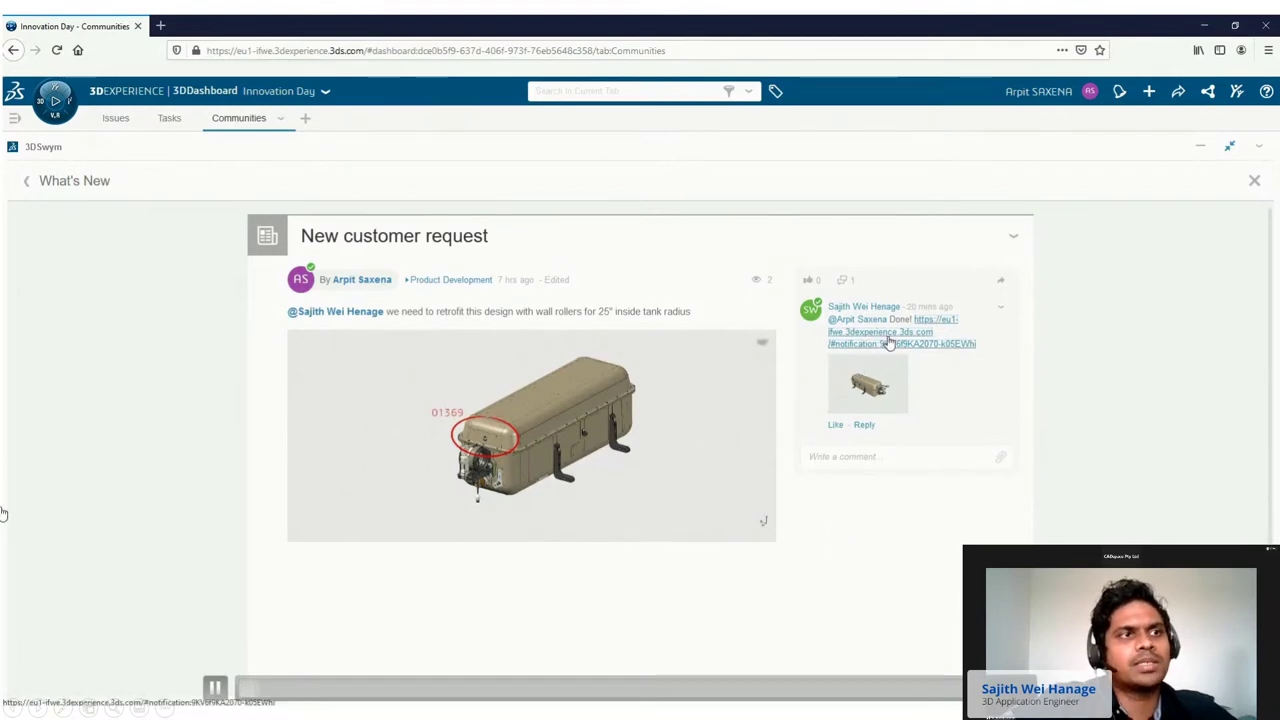
drag(888, 342, 562, 48)
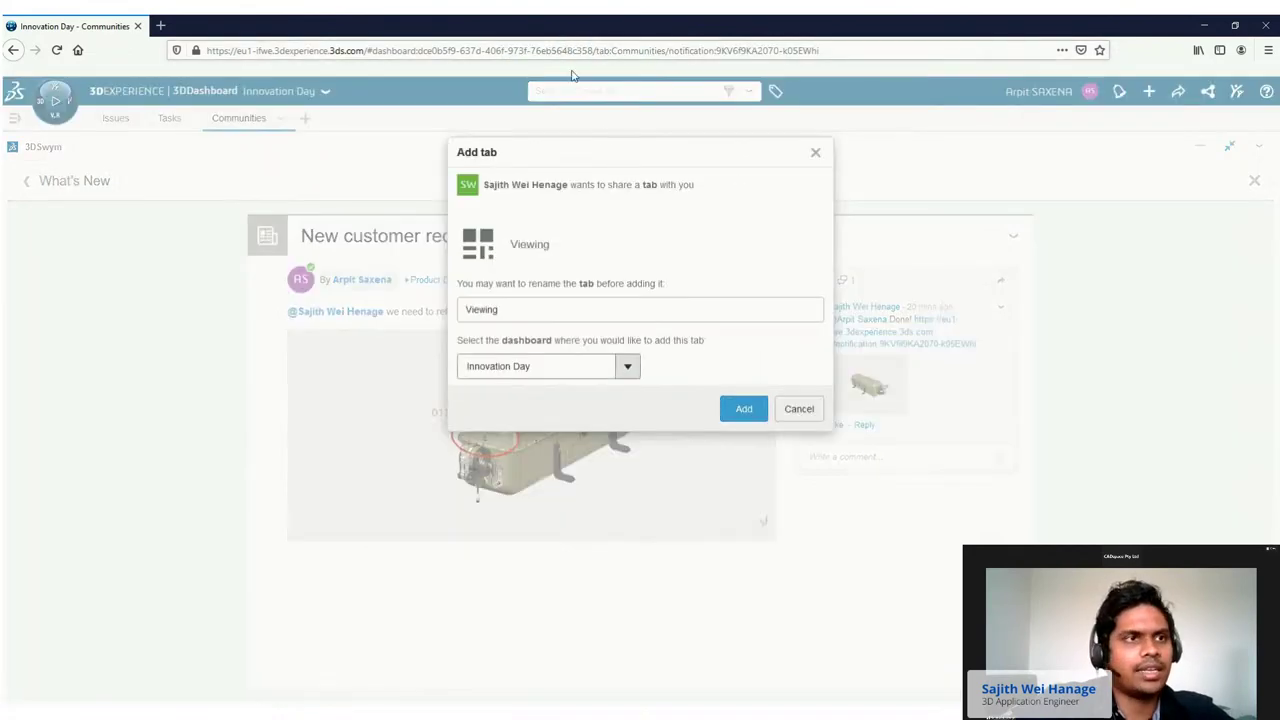
click(735, 411)
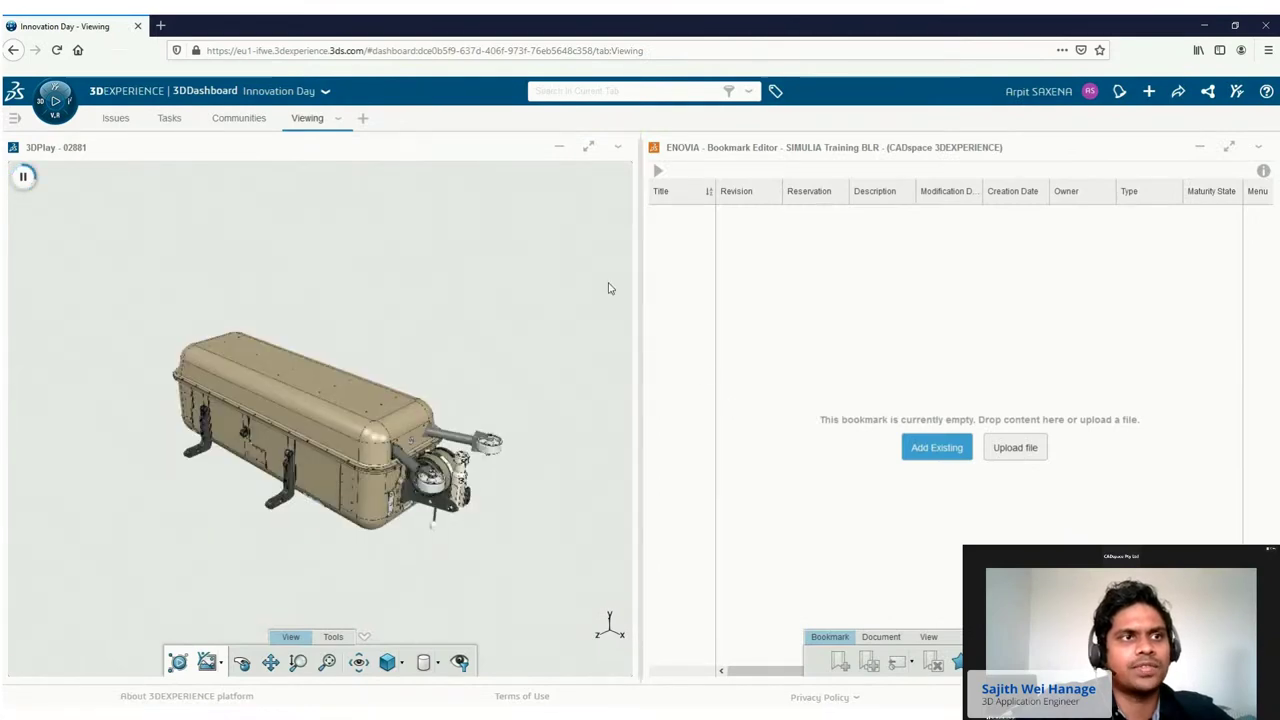
Maximize the 3DPlay viewer, explode and collapse the assembly, and zoom into a top view.
click(589, 147)
click(653, 660)
click(624, 686)
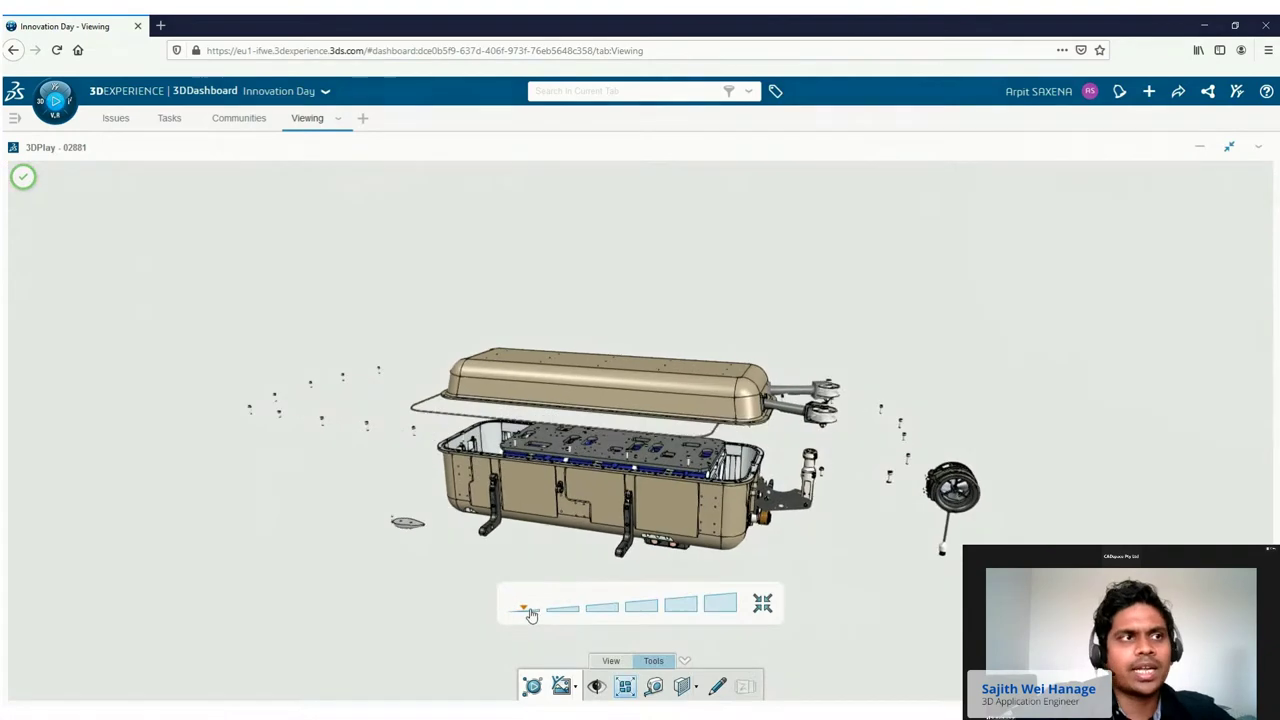
drag(530, 616, 503, 610)
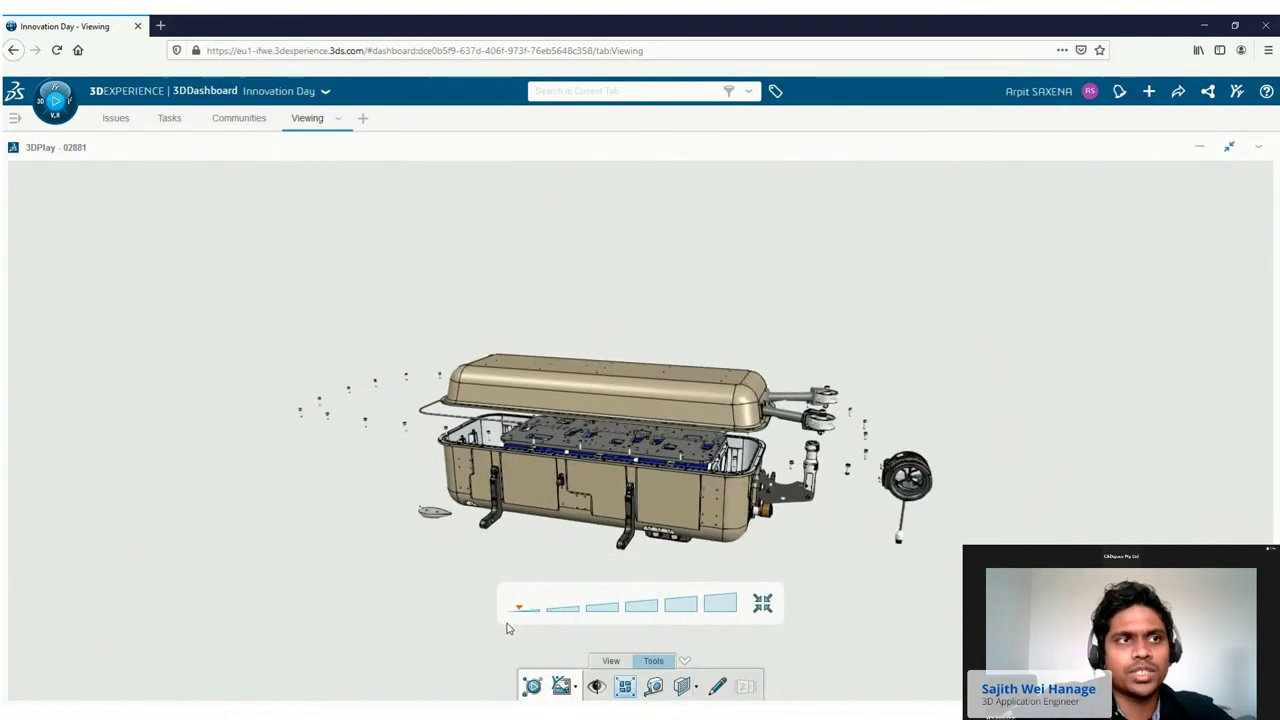
click(610, 662)
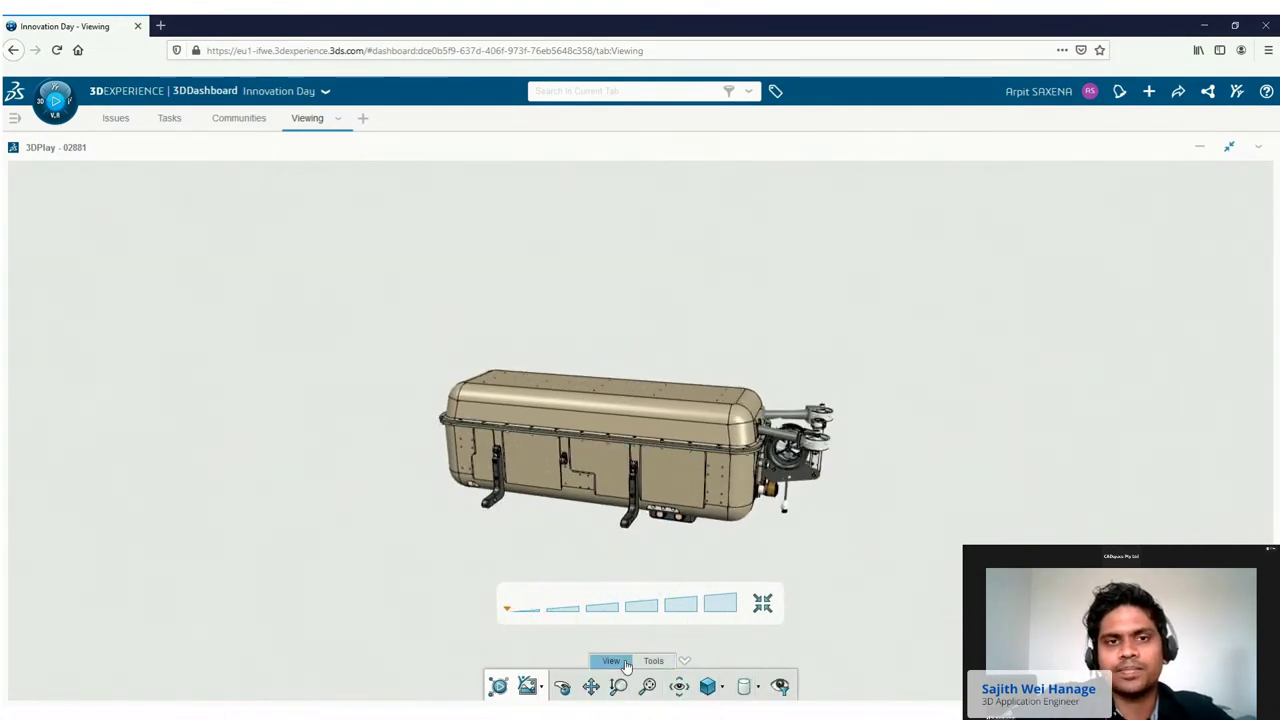
click(679, 688)
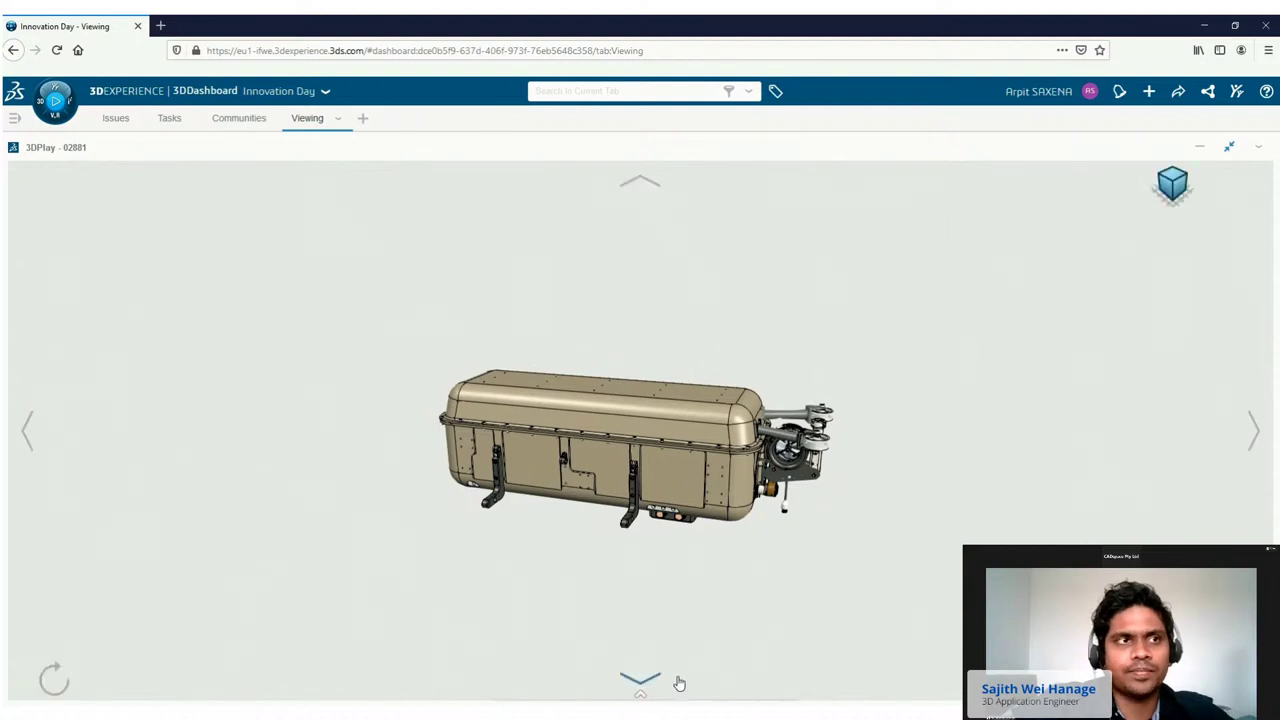
click(640, 678)
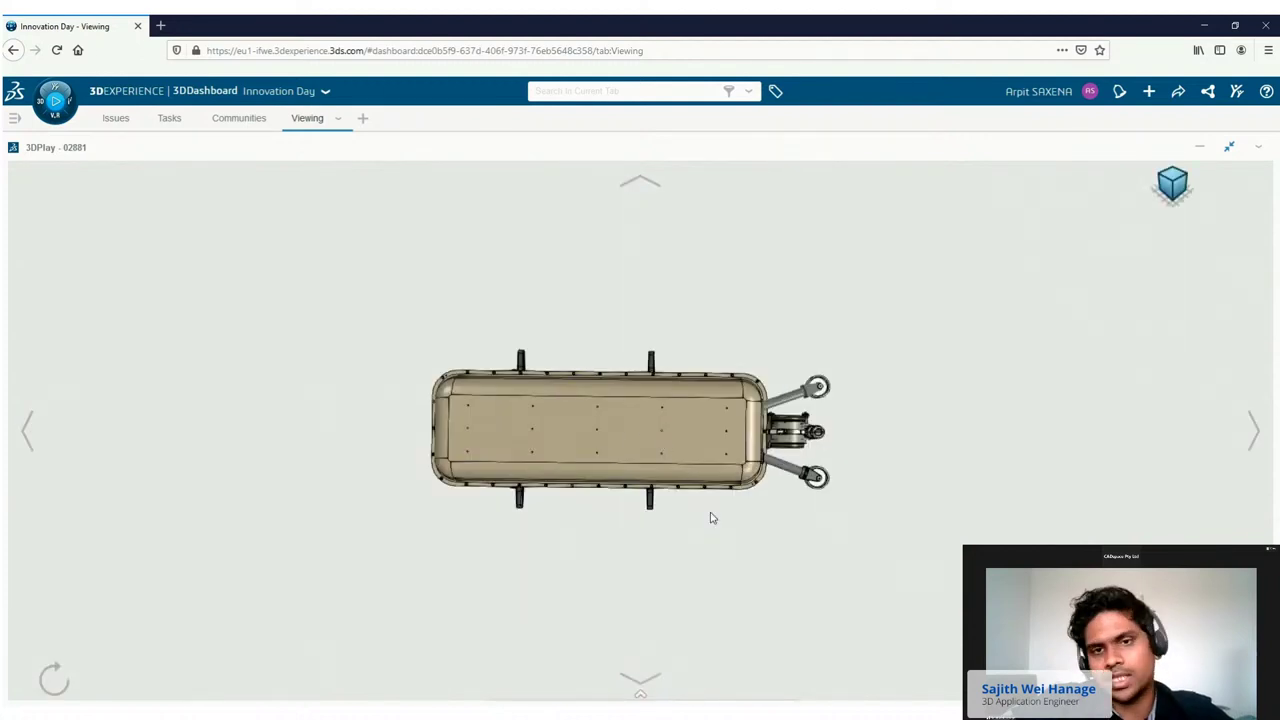
click(706, 490)
scroll(701, 462, up, 2)
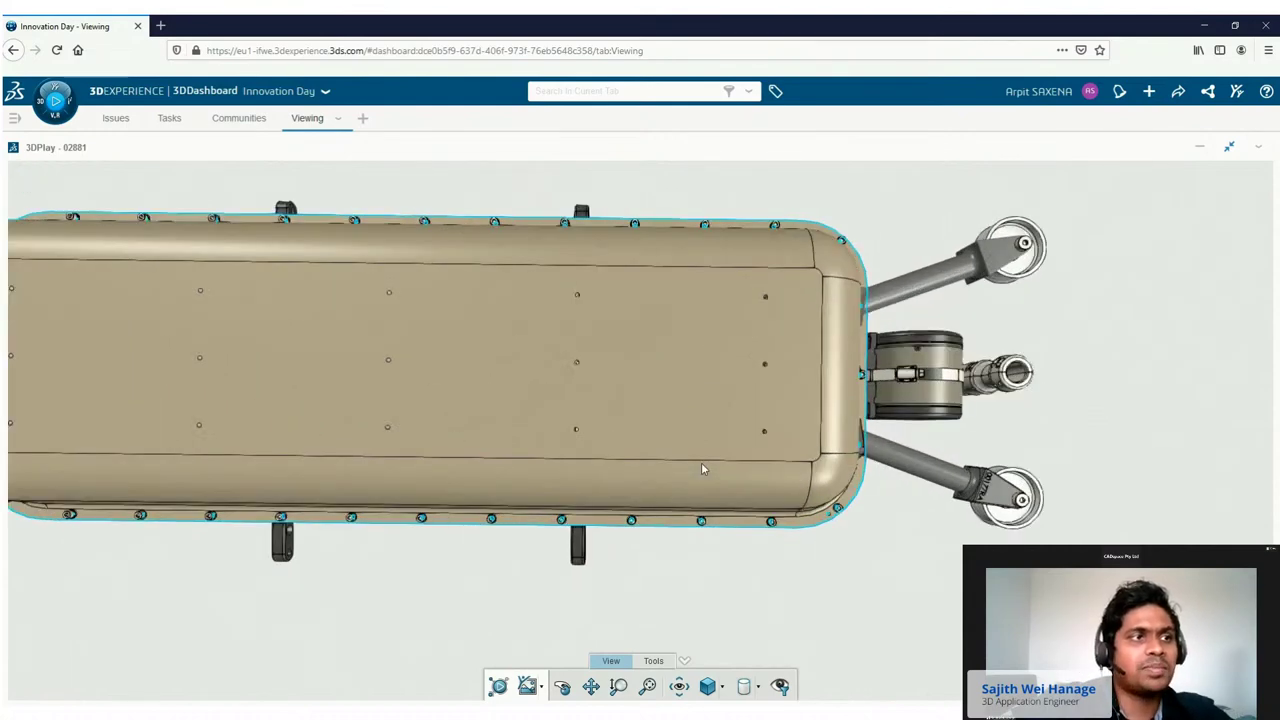
Measure from the casing top to a wheel hub, giving 633.562mm minimum distance.
click(653, 661)
click(654, 688)
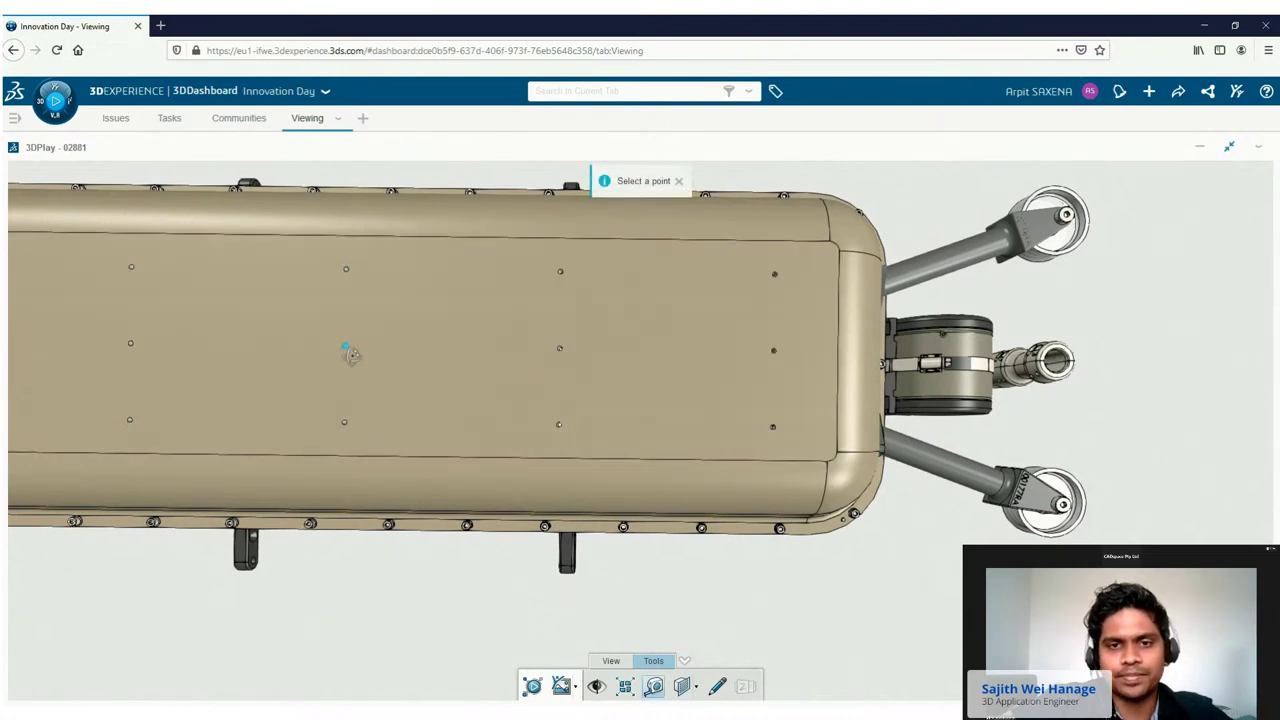
click(345, 346)
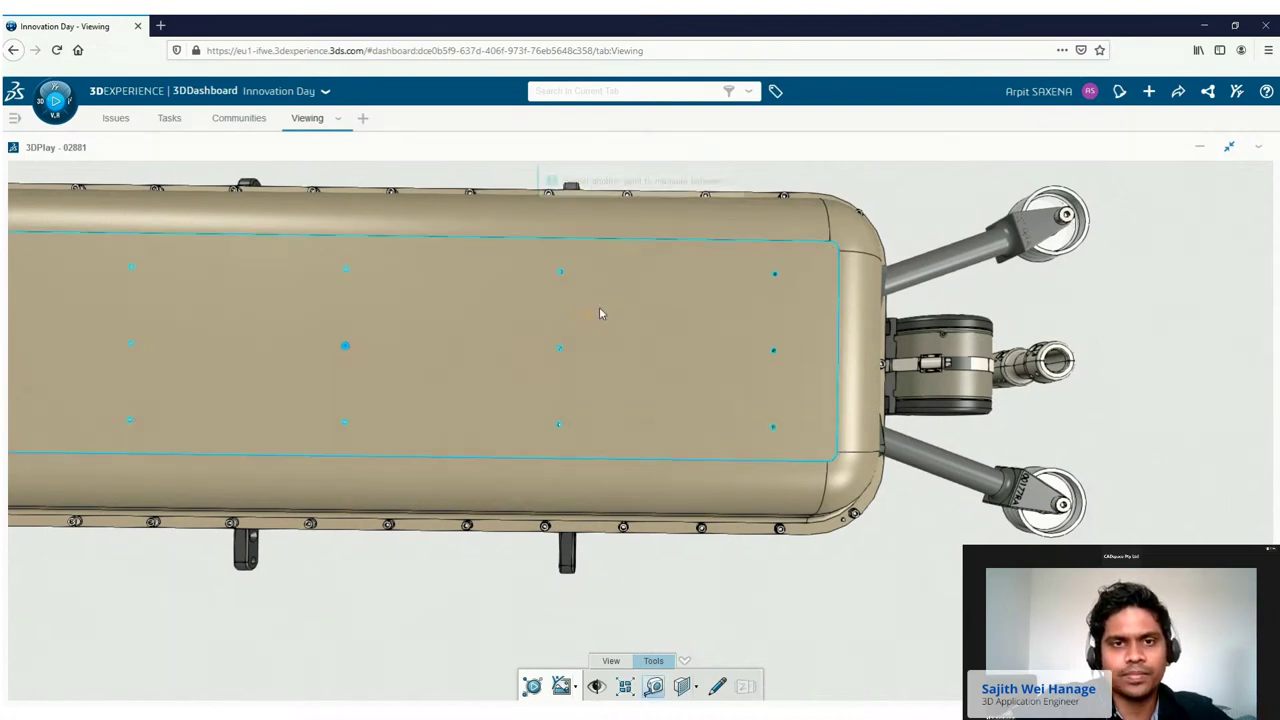
click(1064, 218)
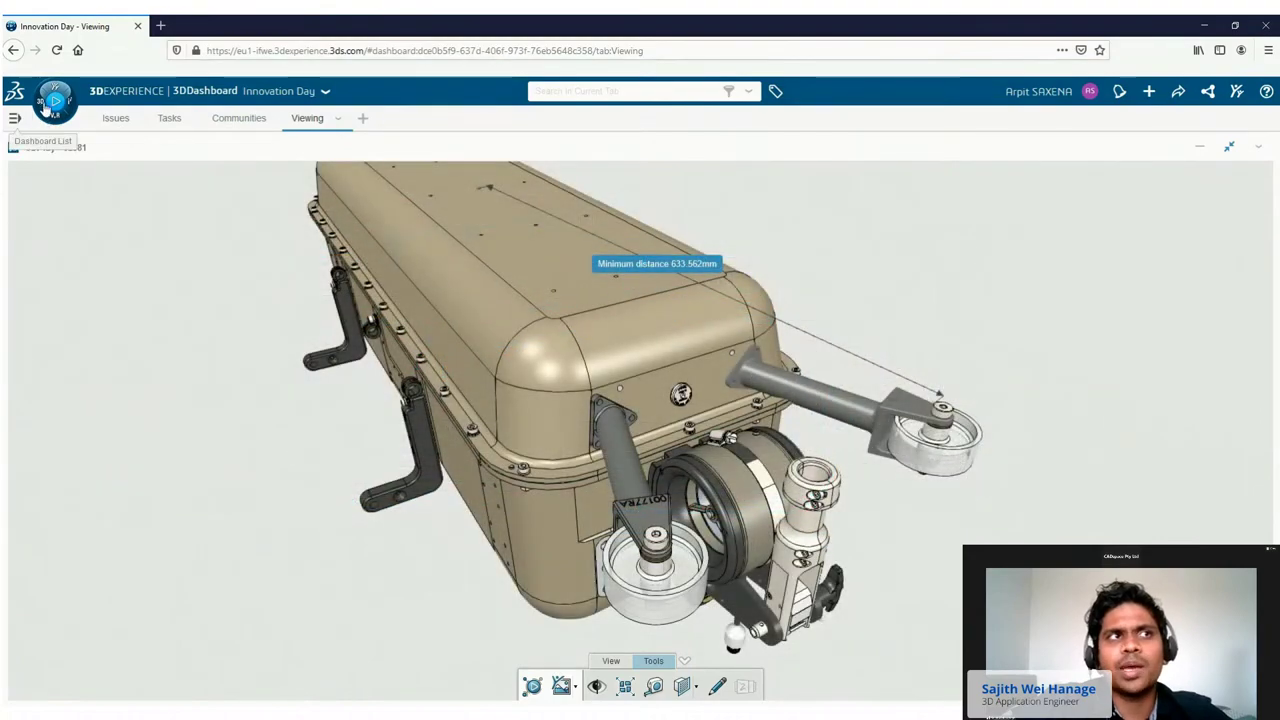
Launch Issue 3D Review on the current tank model from the apps list.
click(54, 104)
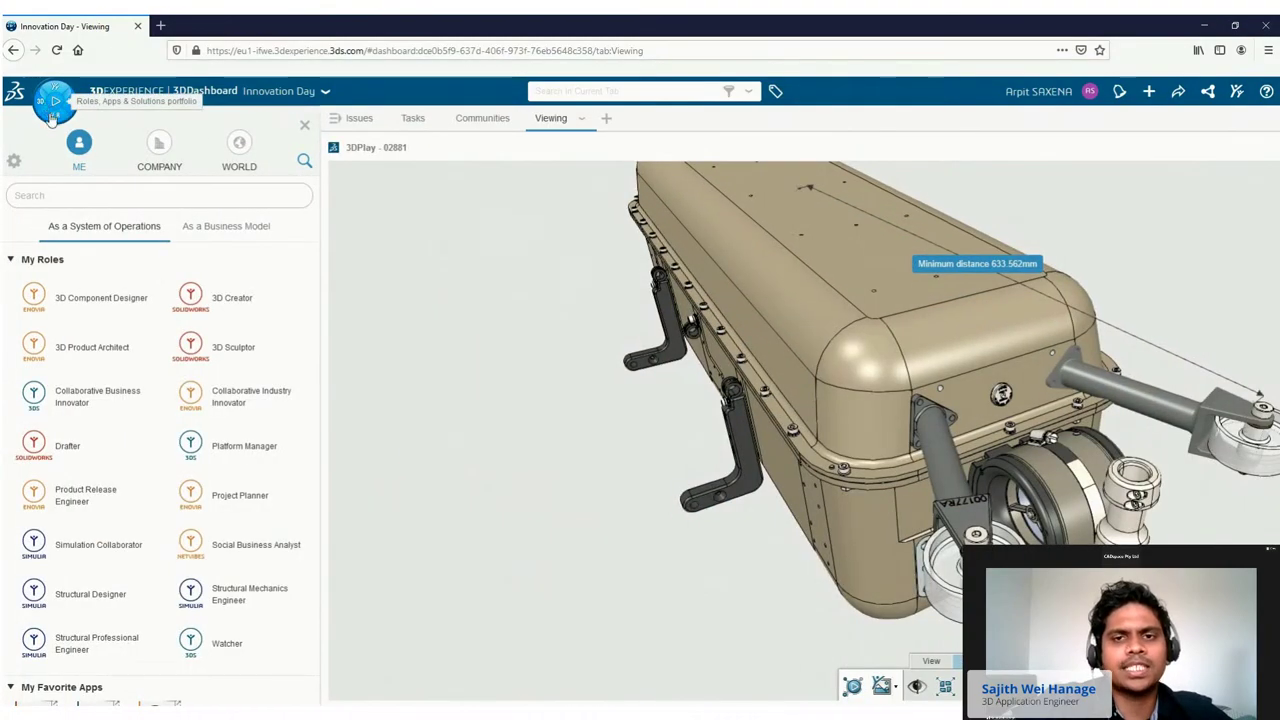
scroll(134, 383, down, 4)
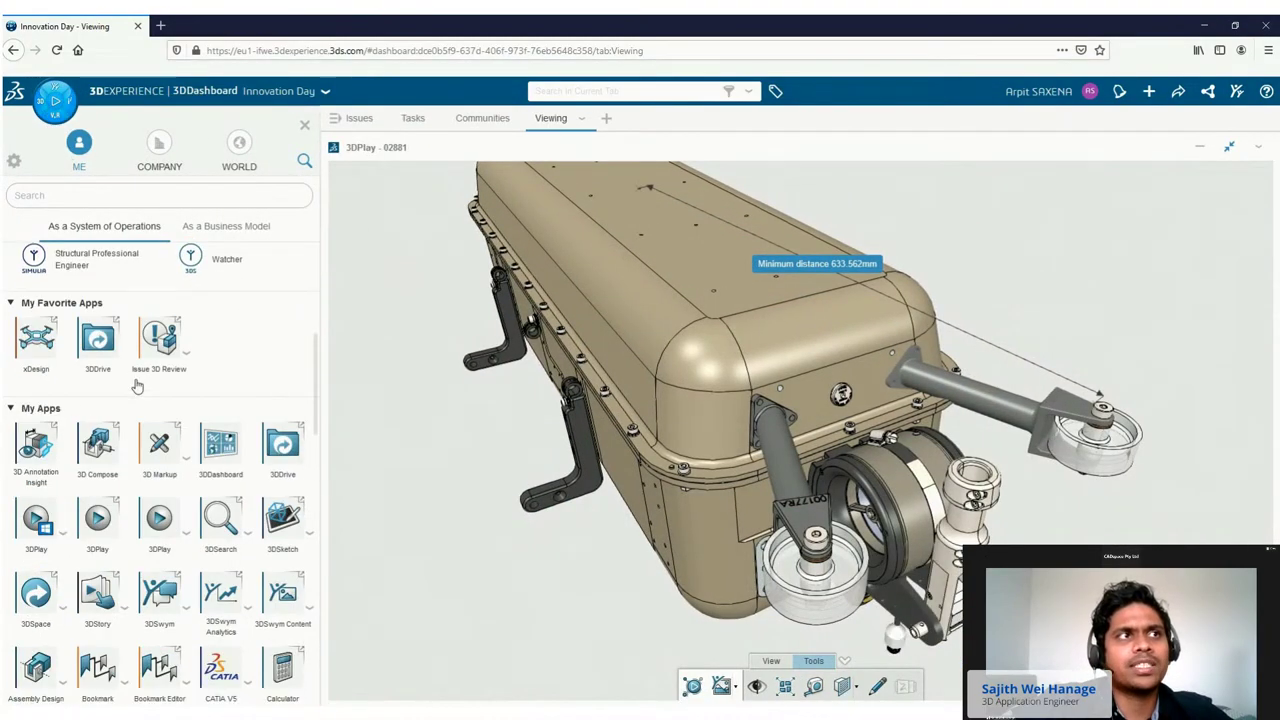
scroll(150, 360, up, 4)
scroll(157, 458, down, 5)
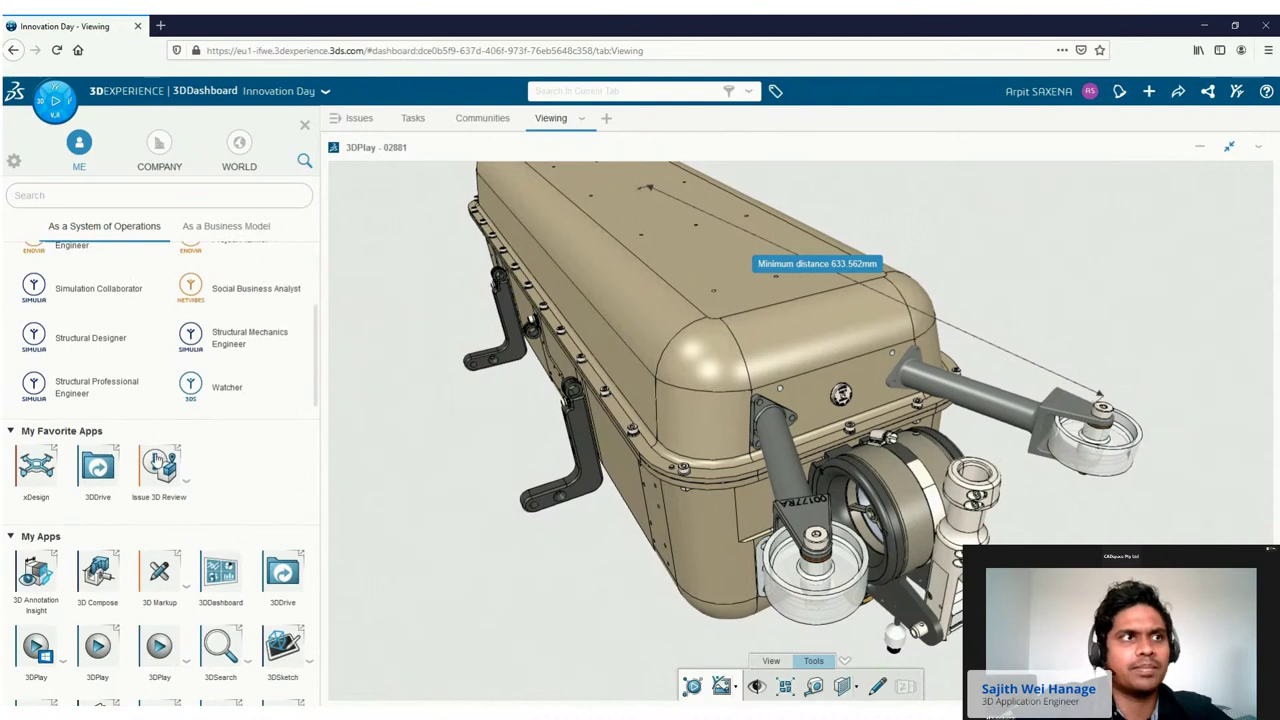
click(157, 458)
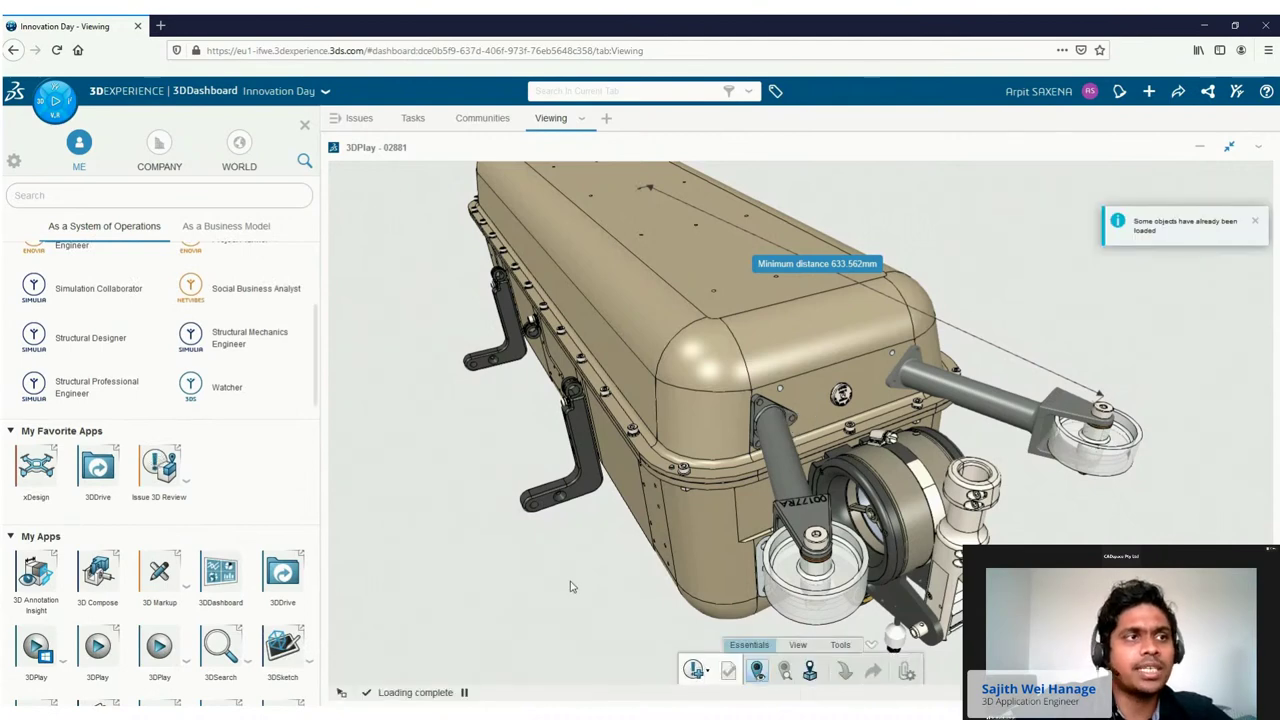
click(305, 125)
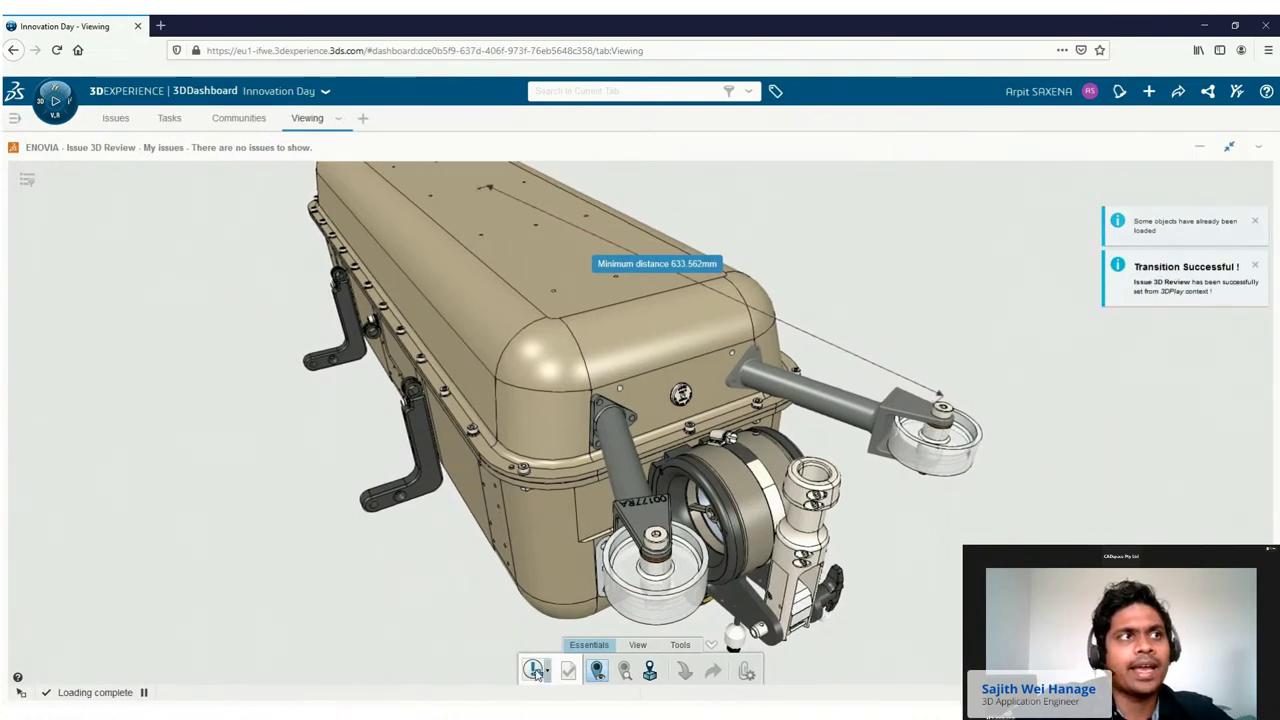
Create the Torsion Risk issue reported against roller part 01365 and start it.
click(534, 671)
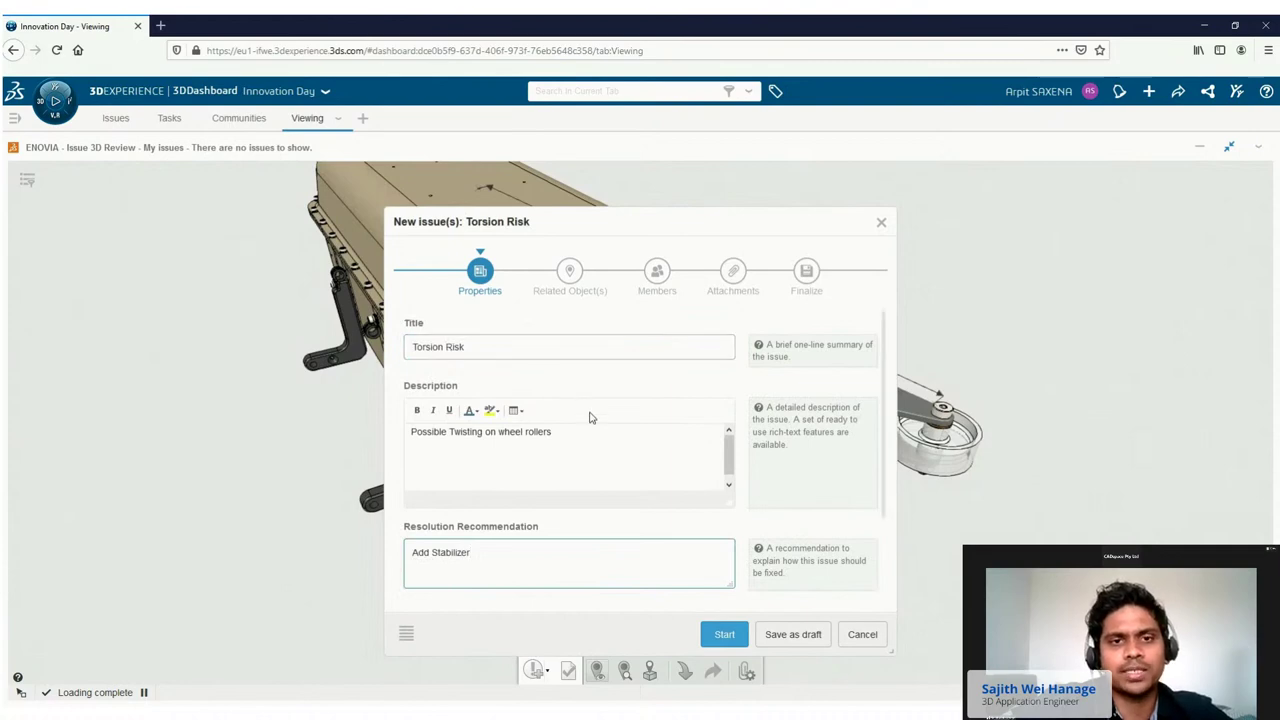
click(570, 272)
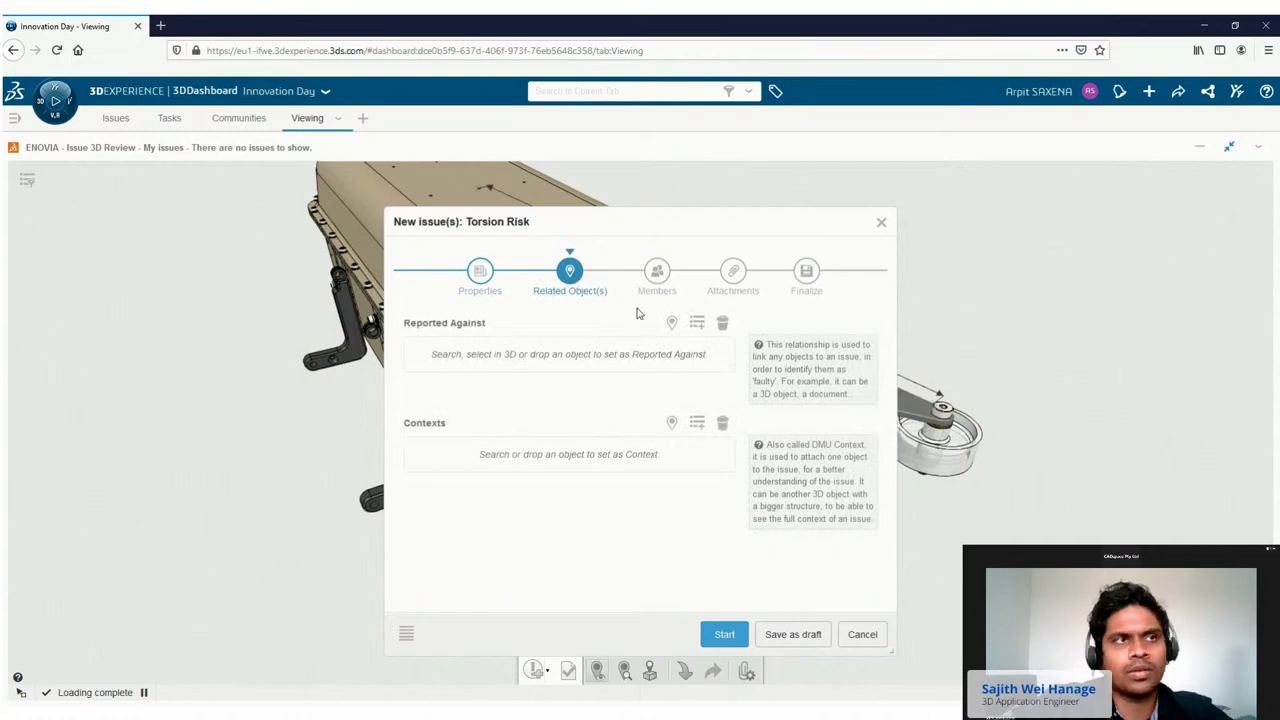
click(670, 324)
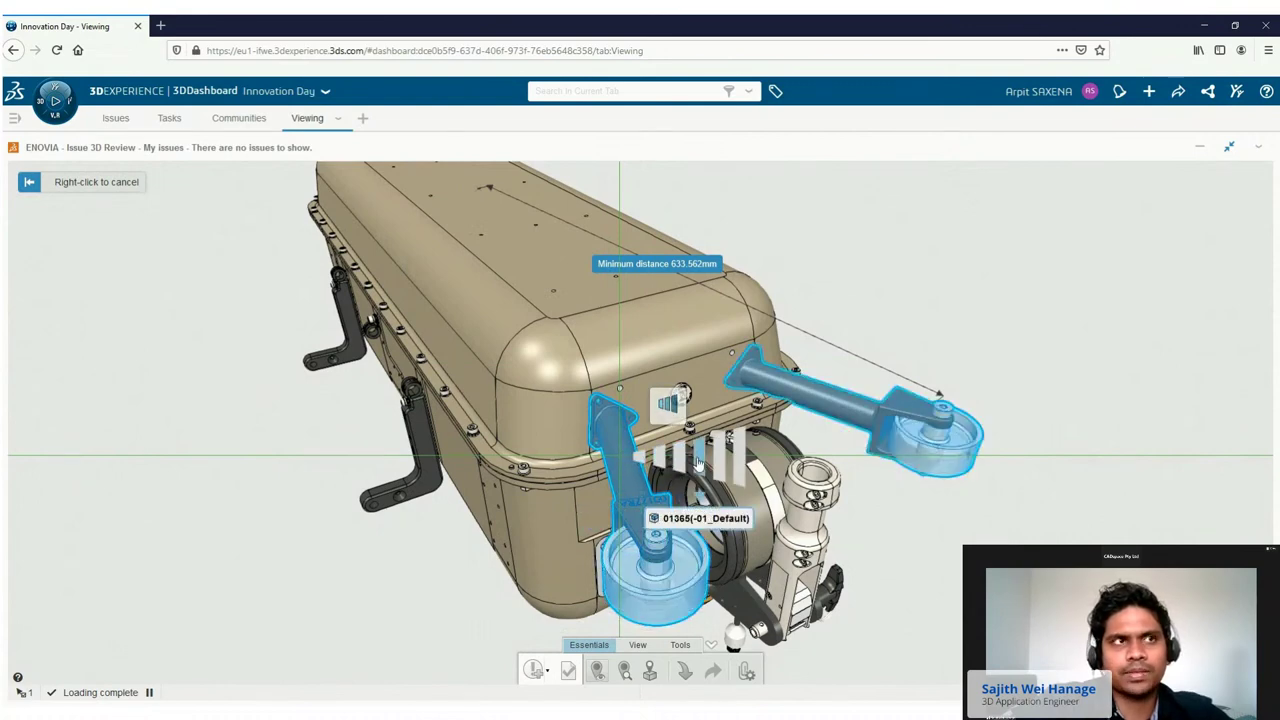
click(697, 462)
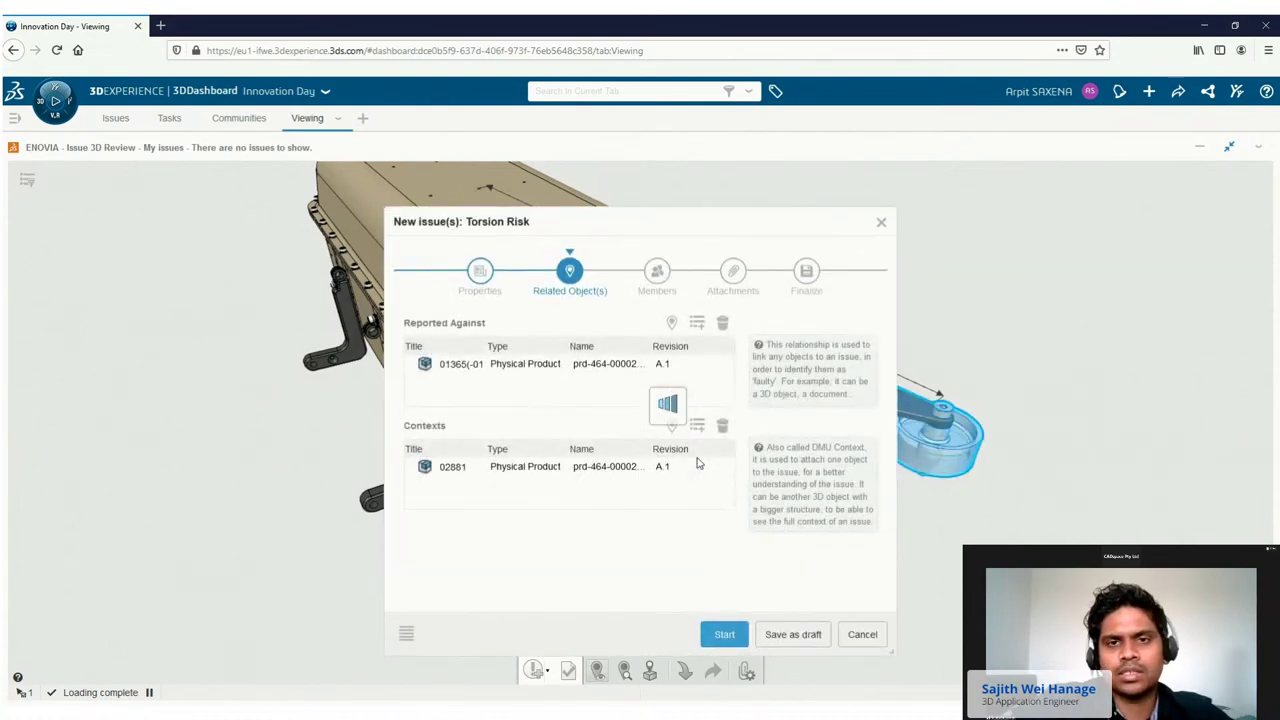
click(658, 283)
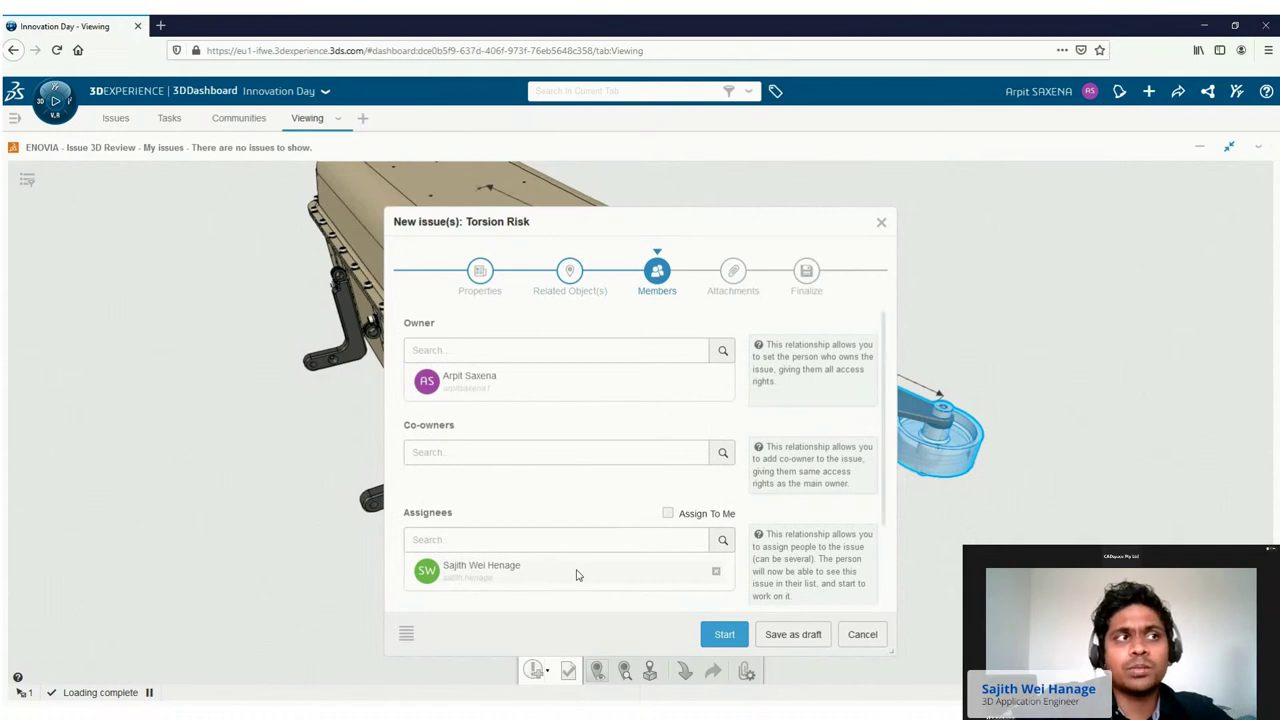
click(731, 639)
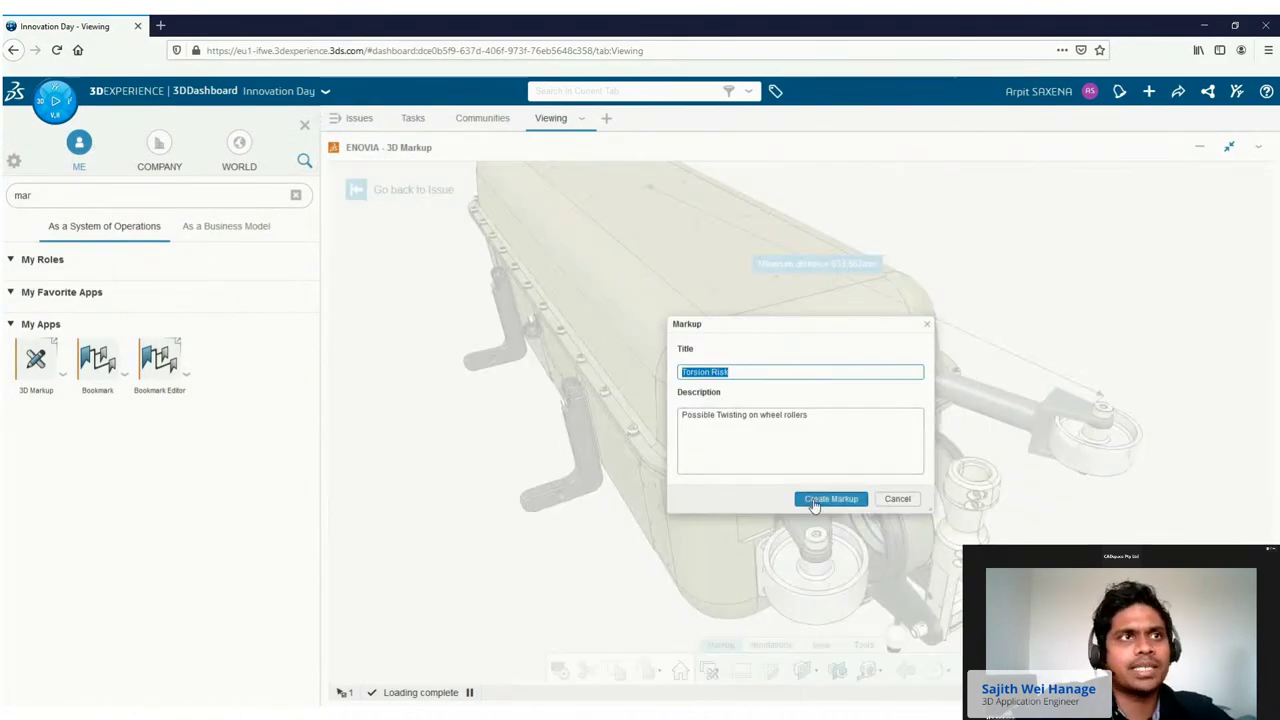
Create the Torsion Risk markup and set the model to a top view.
click(816, 503)
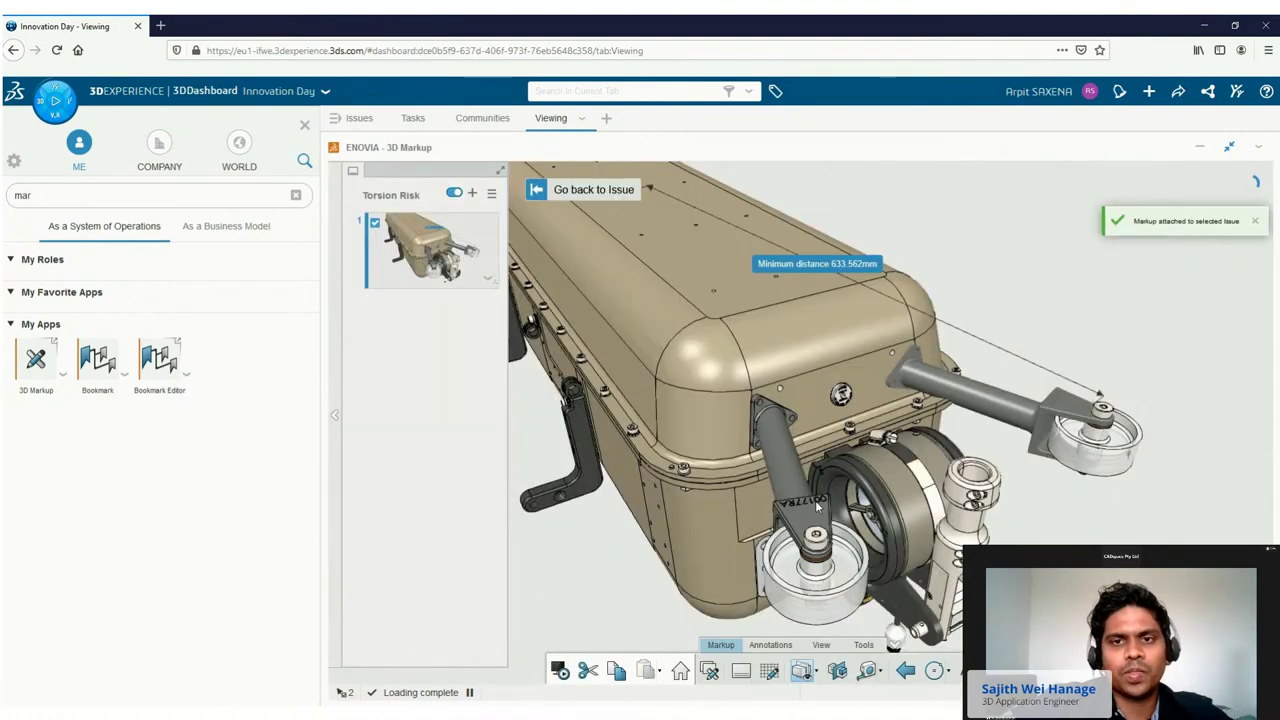
drag(816, 503, 1119, 529)
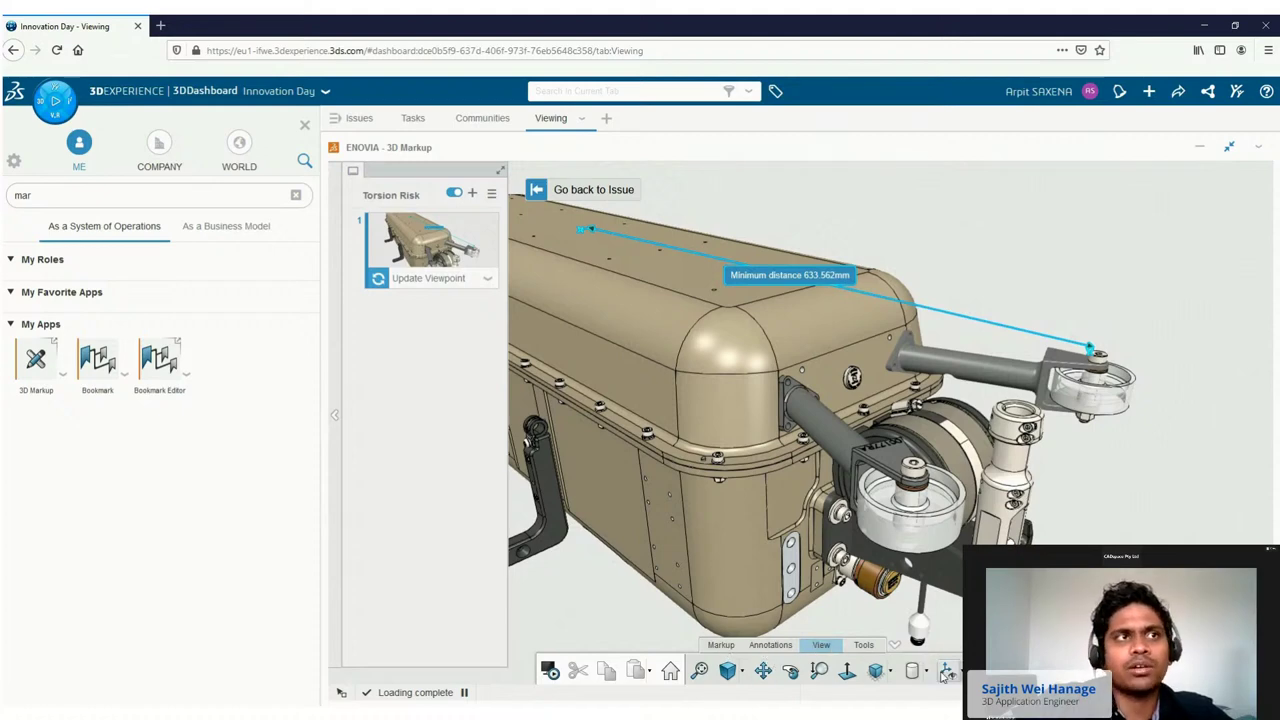
click(889, 672)
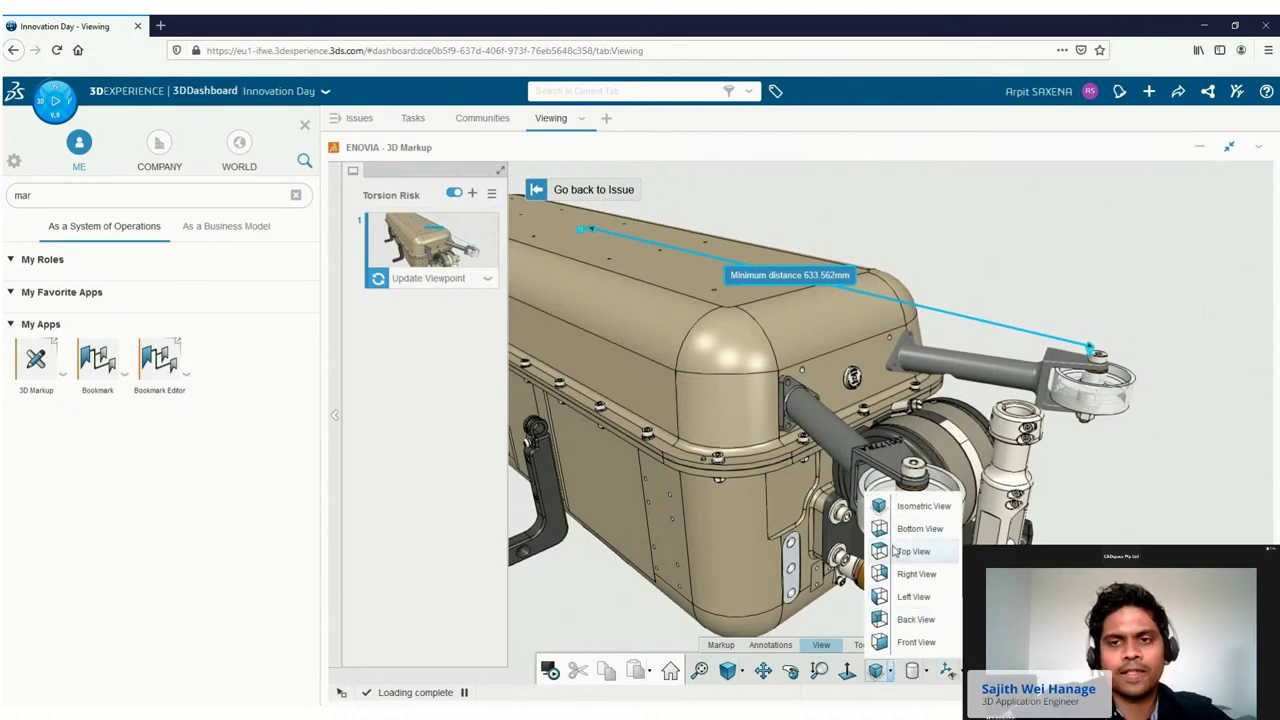
click(895, 551)
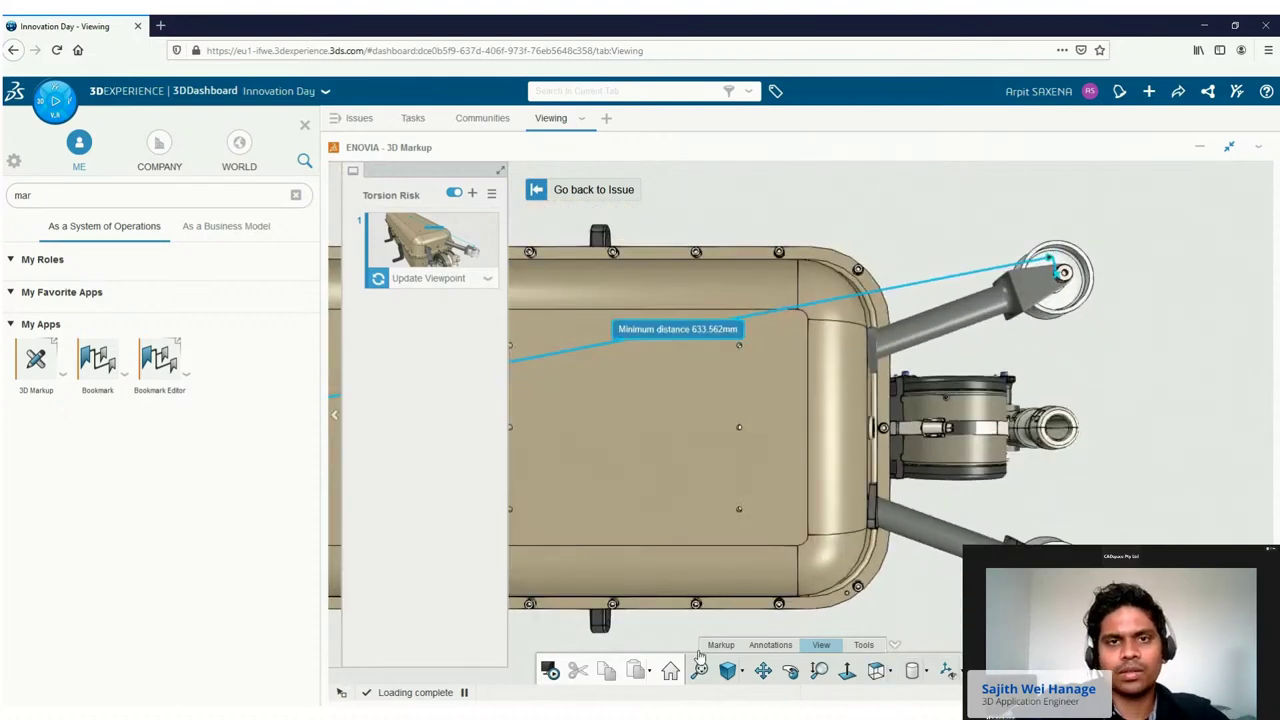
Draw a freehand line across the roller arm and finish the 'Add Stabilizer' label.
click(720, 645)
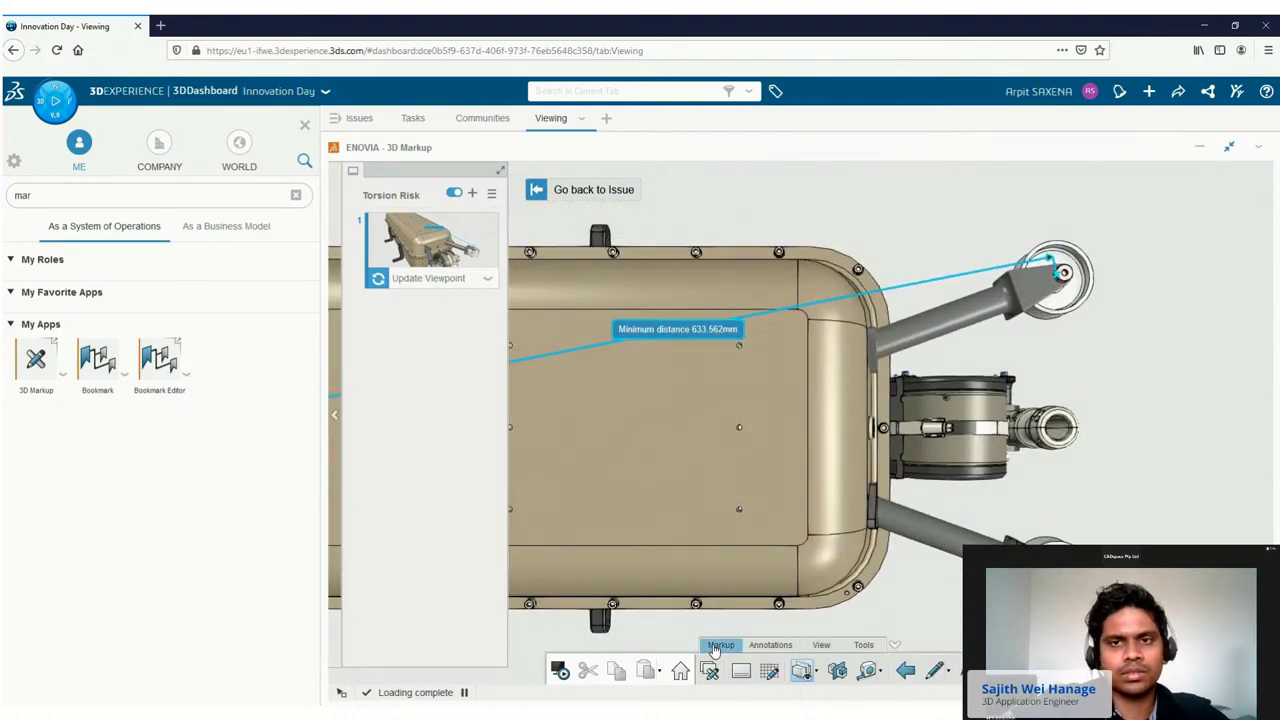
click(948, 672)
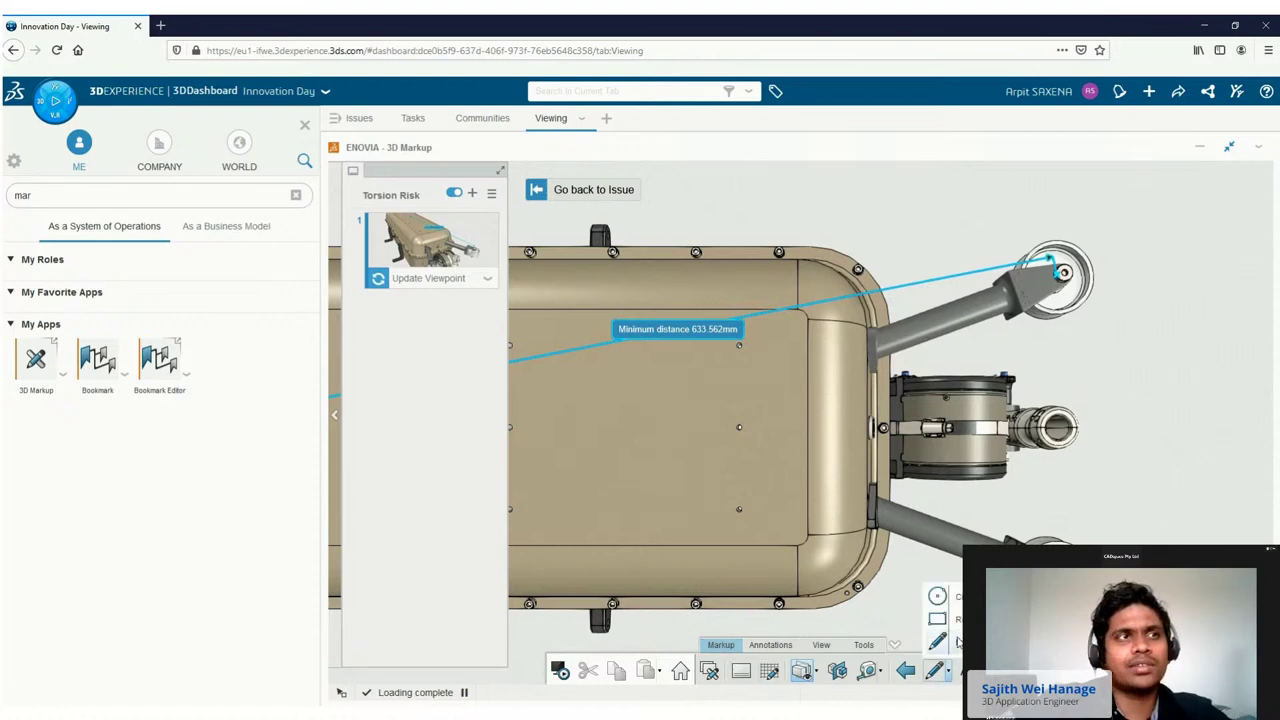
click(955, 642)
mouse_move(922, 266)
mouse_down()
mouse_move(945, 347)
mouse_move(945, 436)
mouse_move(911, 578)
mouse_up()
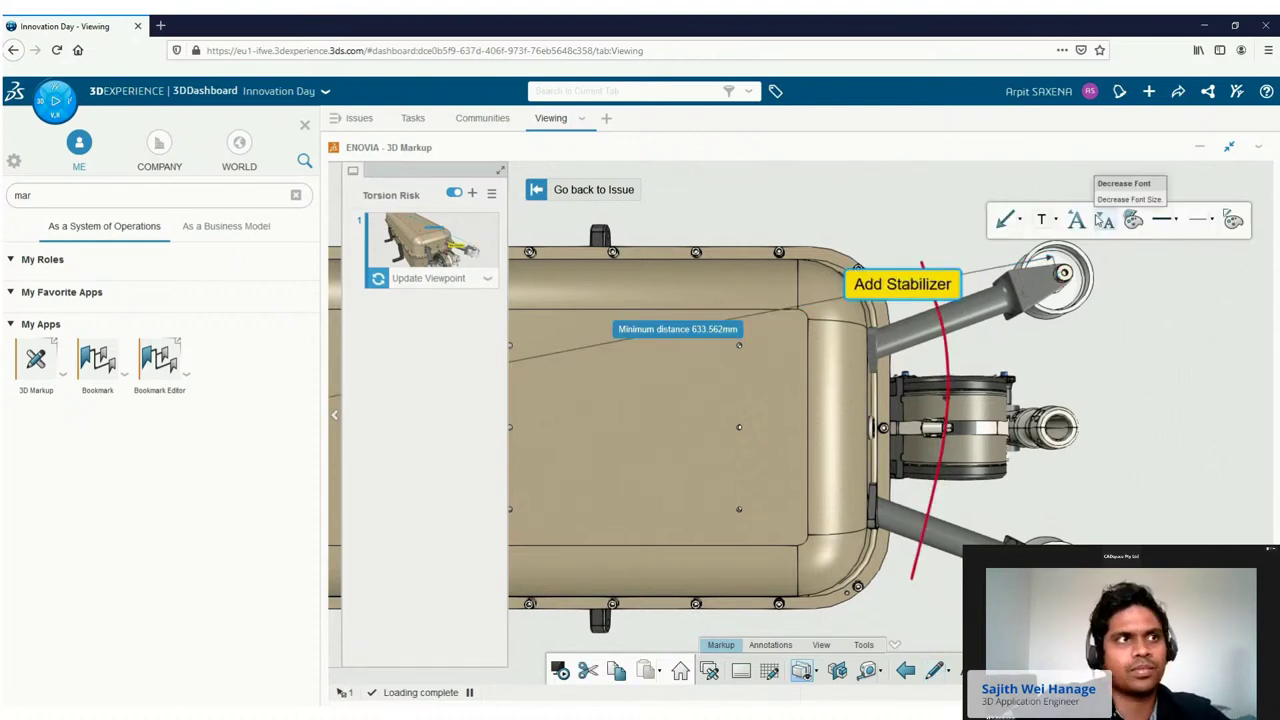
click(1100, 318)
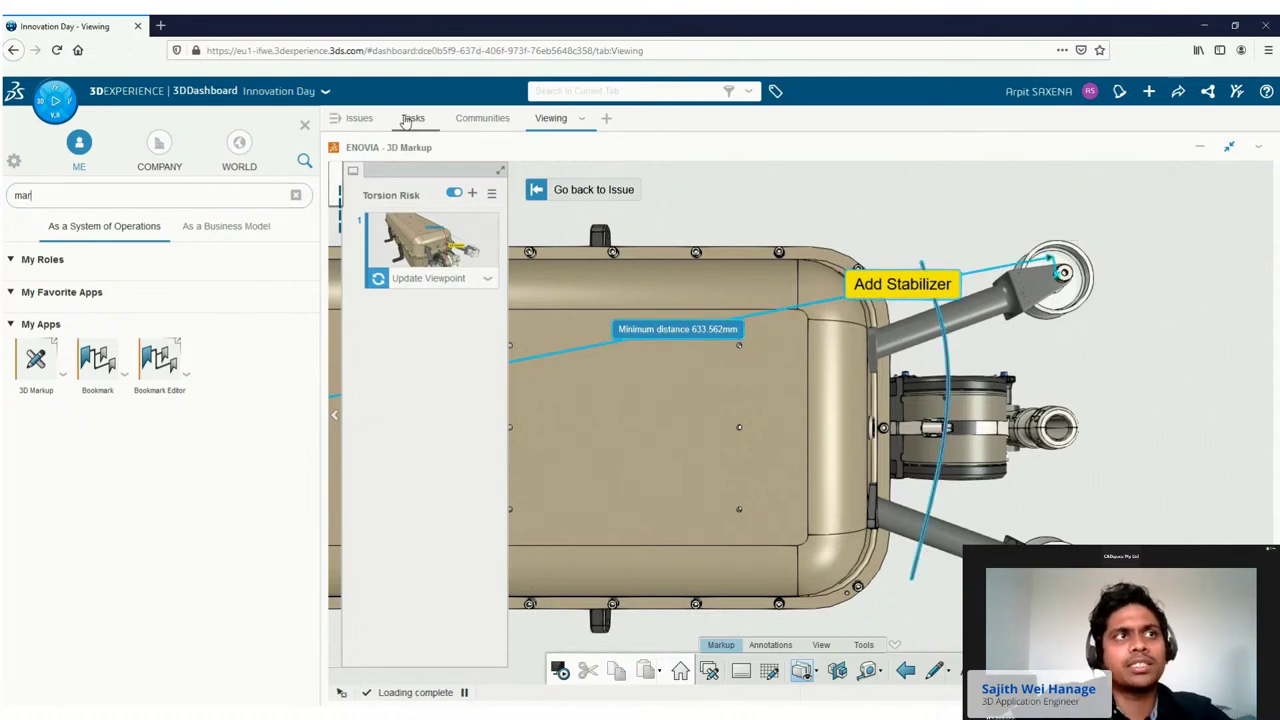
Create task 'Add hardware and drawing' described 'Add fastener kit and create drawing with BOM'.
click(410, 119)
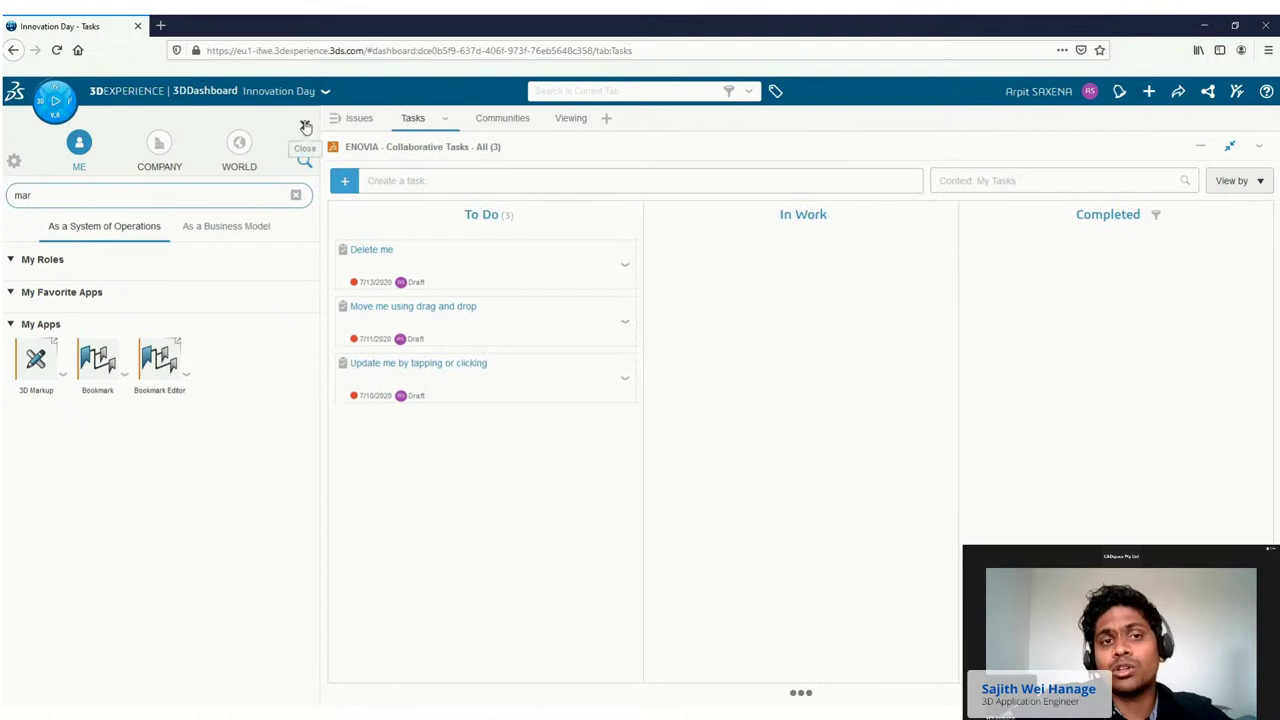
click(305, 127)
click(265, 180)
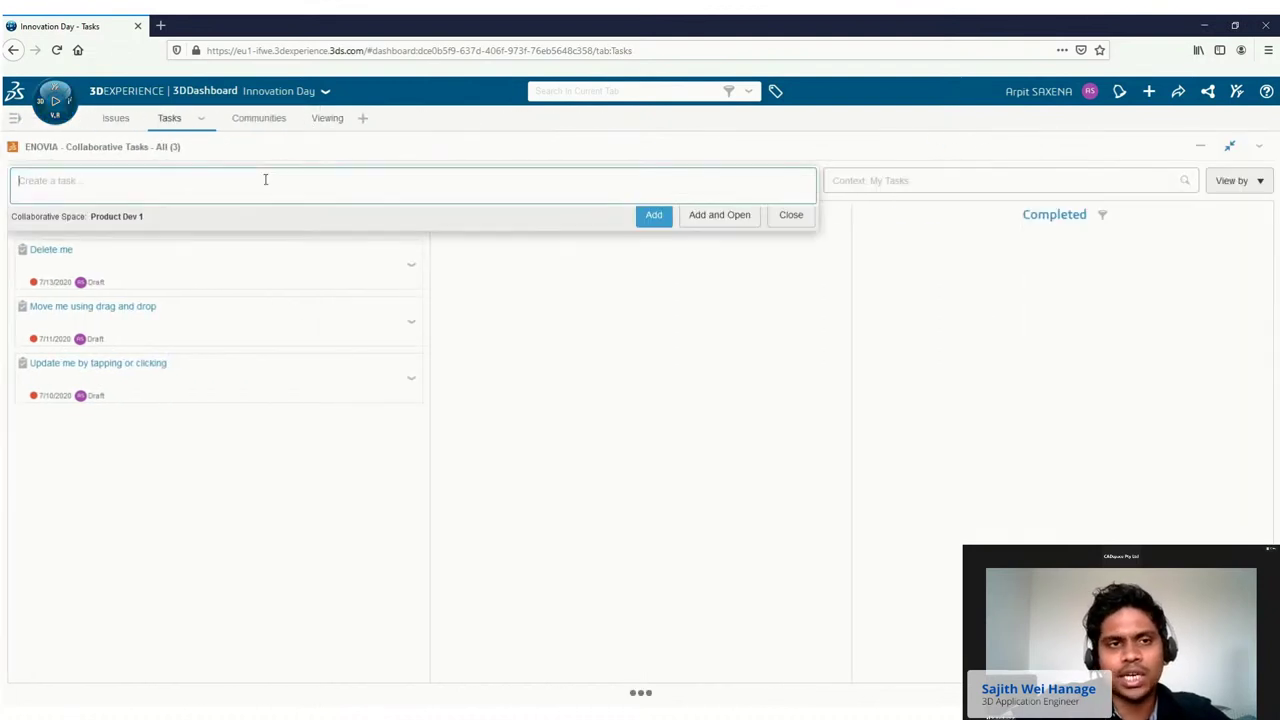
text(Add)
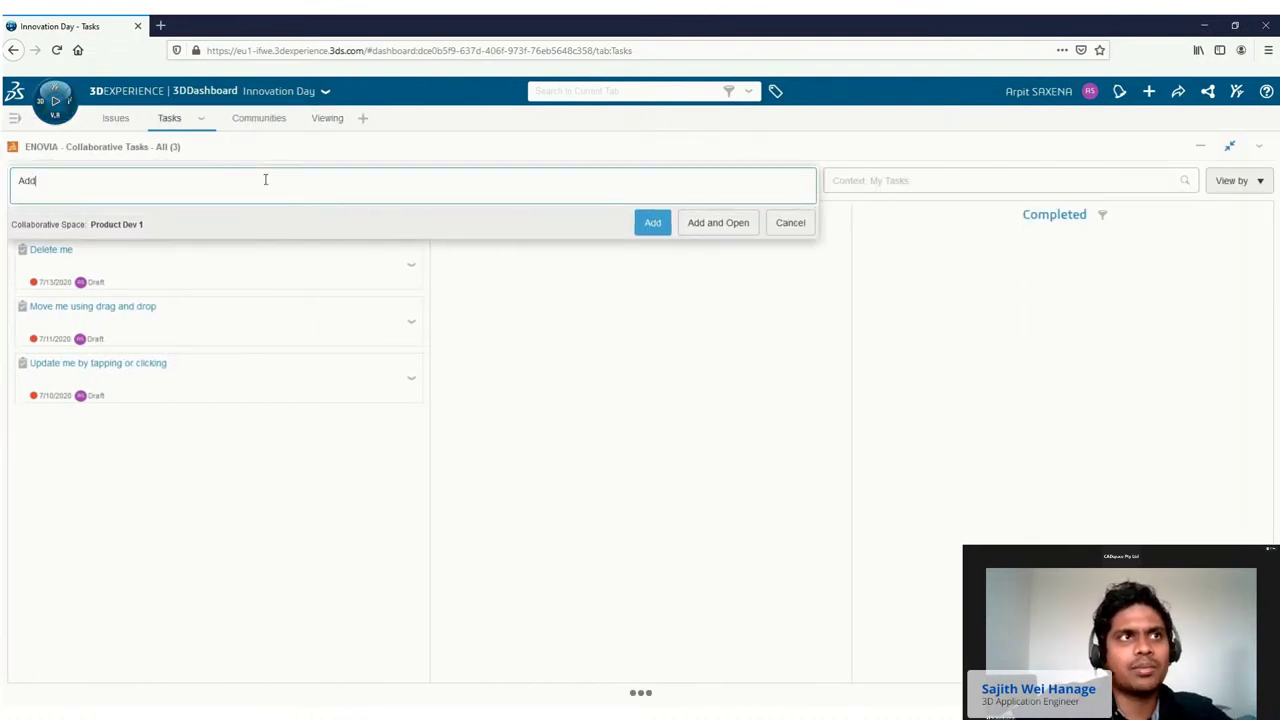
text( hardware)
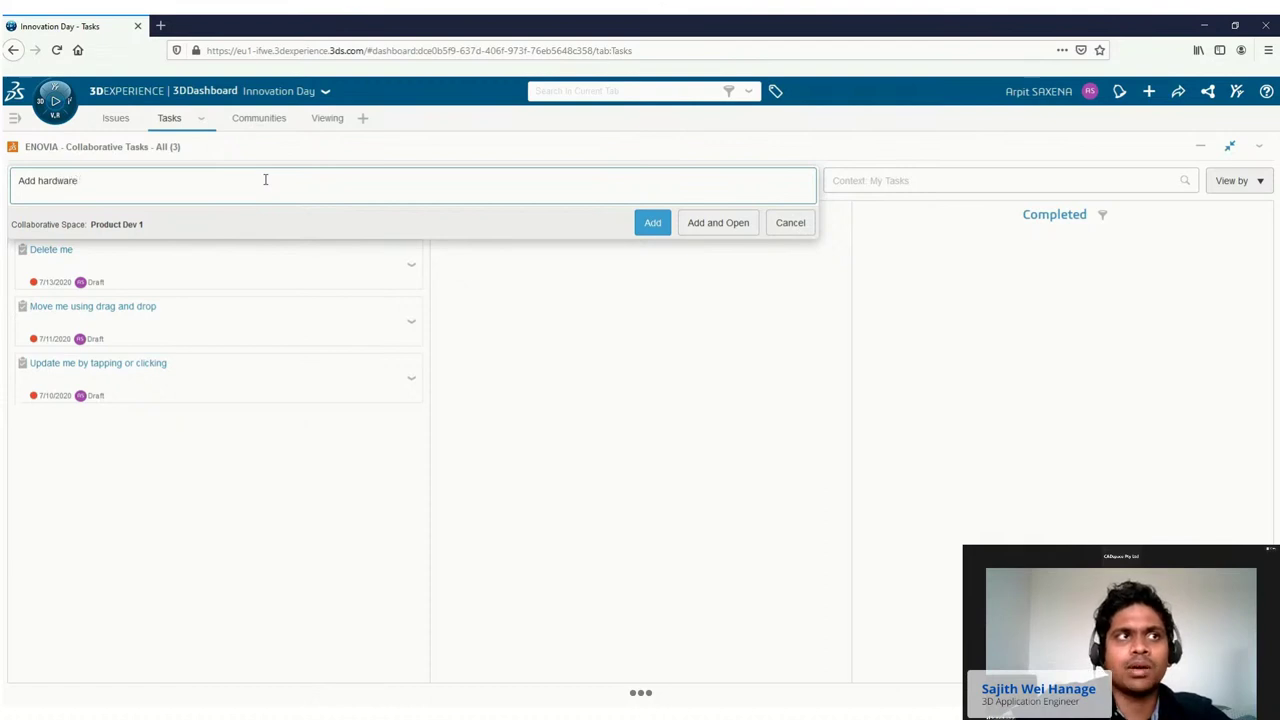
text( and drawin)
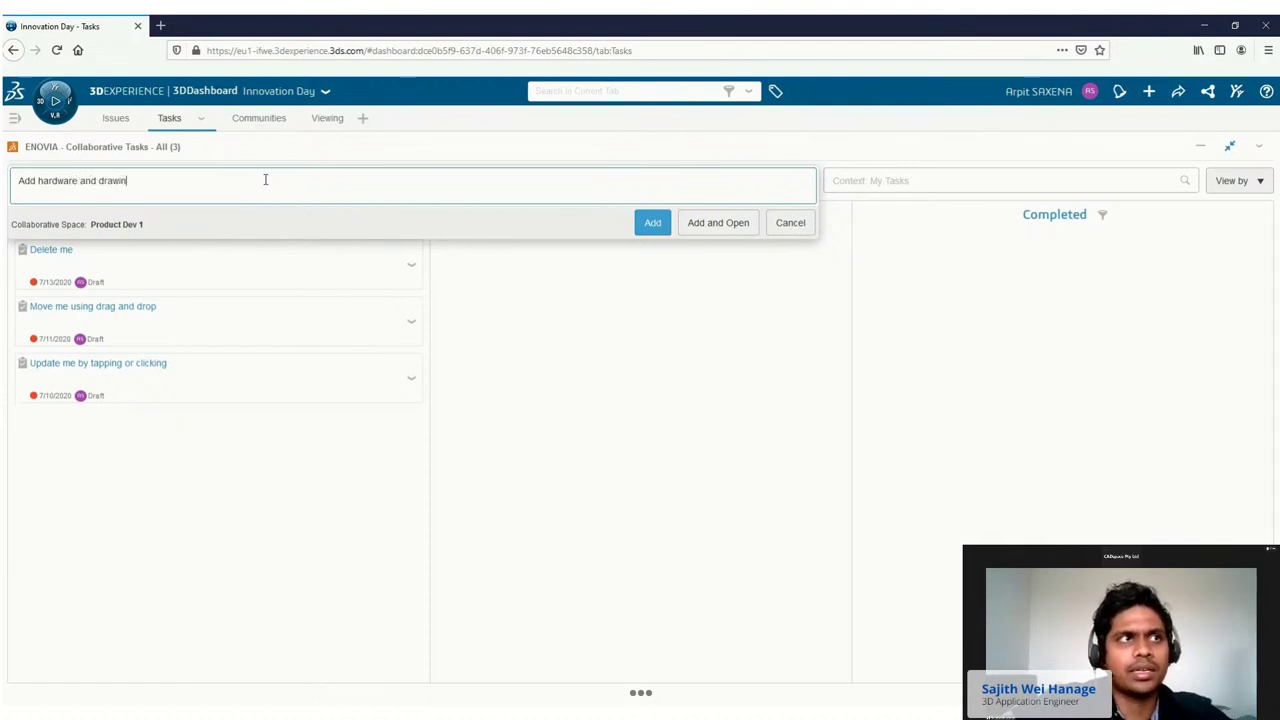
text(g)
click(728, 226)
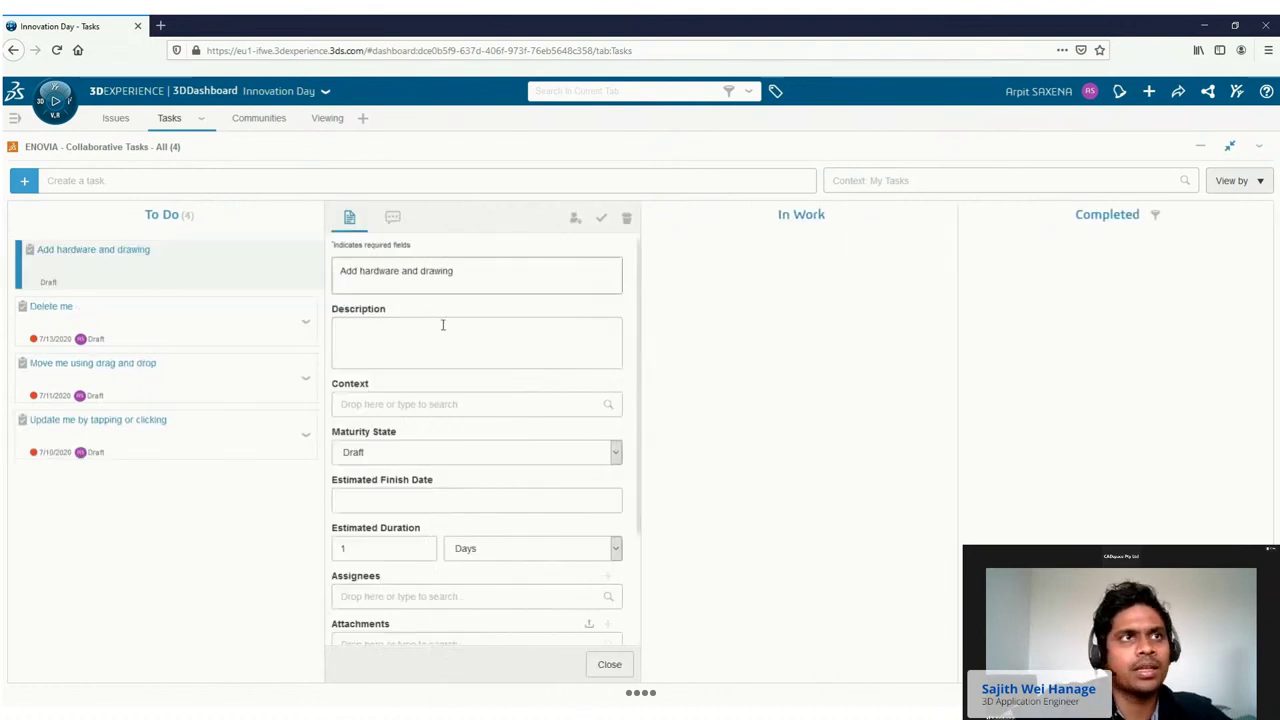
click(394, 357)
text(Add fastener kit and create drawing with BOM)
Set the task to To Do, assign a colleague, attach assembly 01369, and save.
click(366, 456)
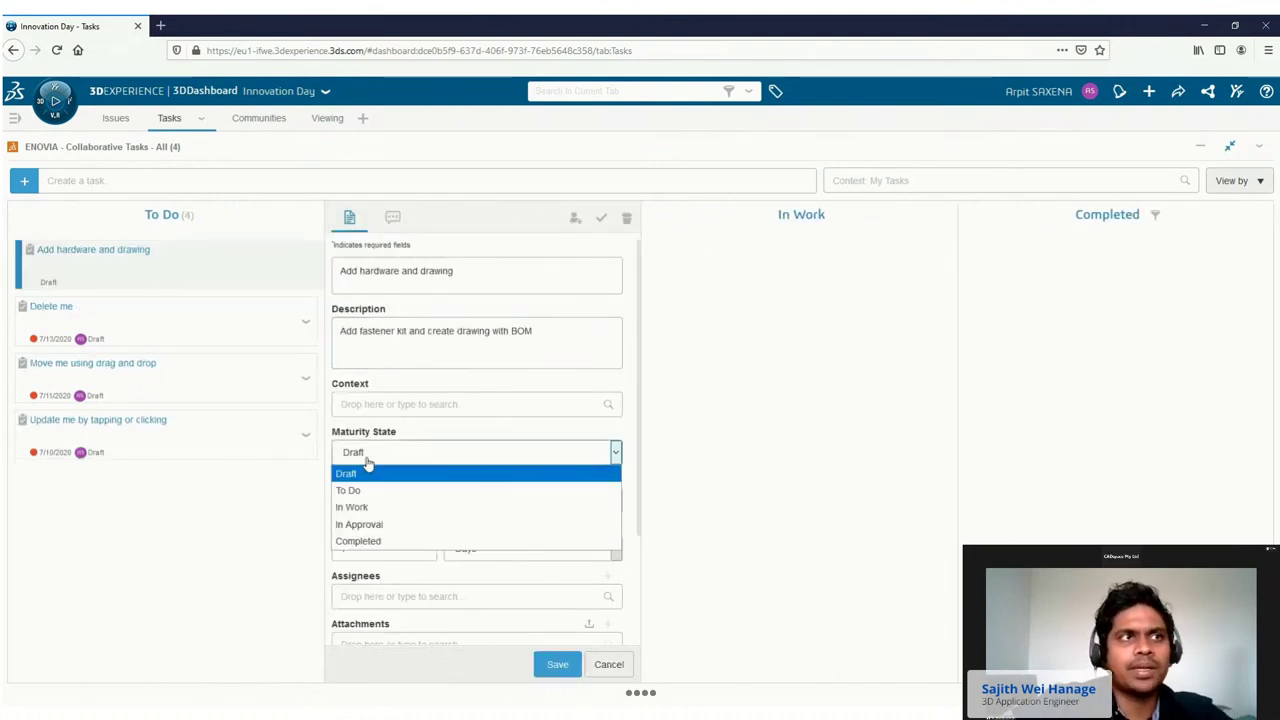
click(360, 489)
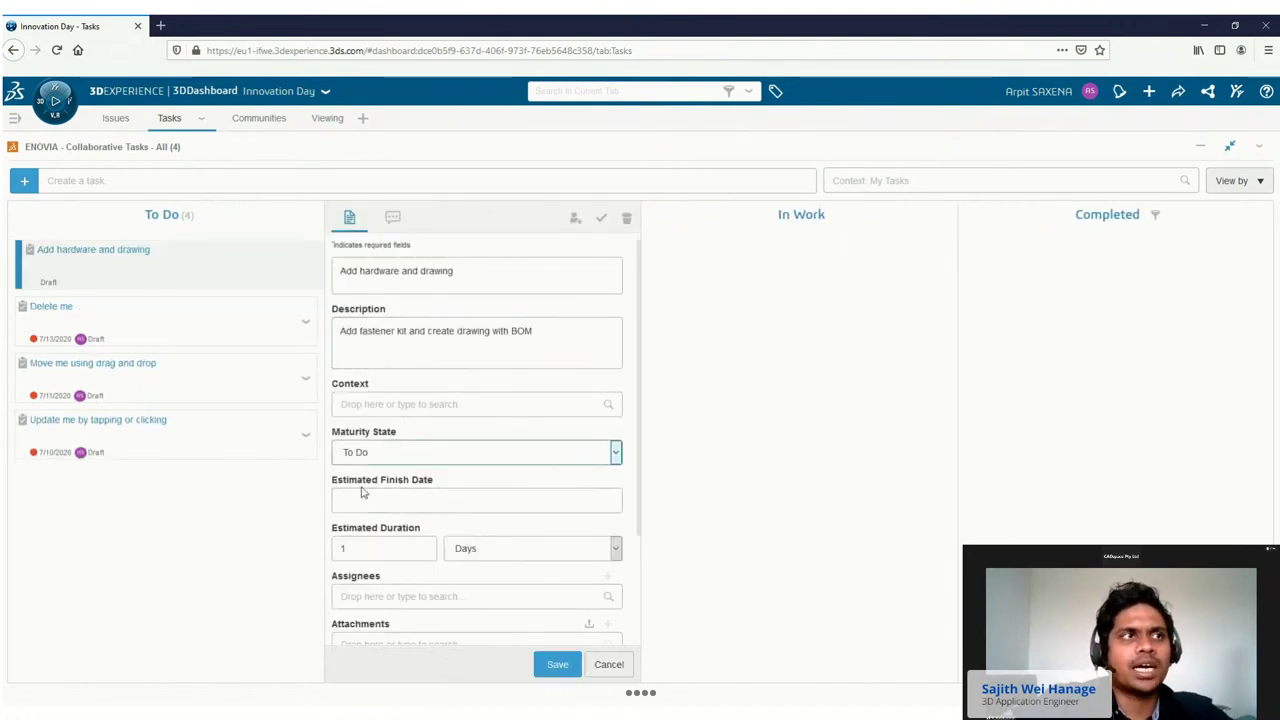
click(384, 595)
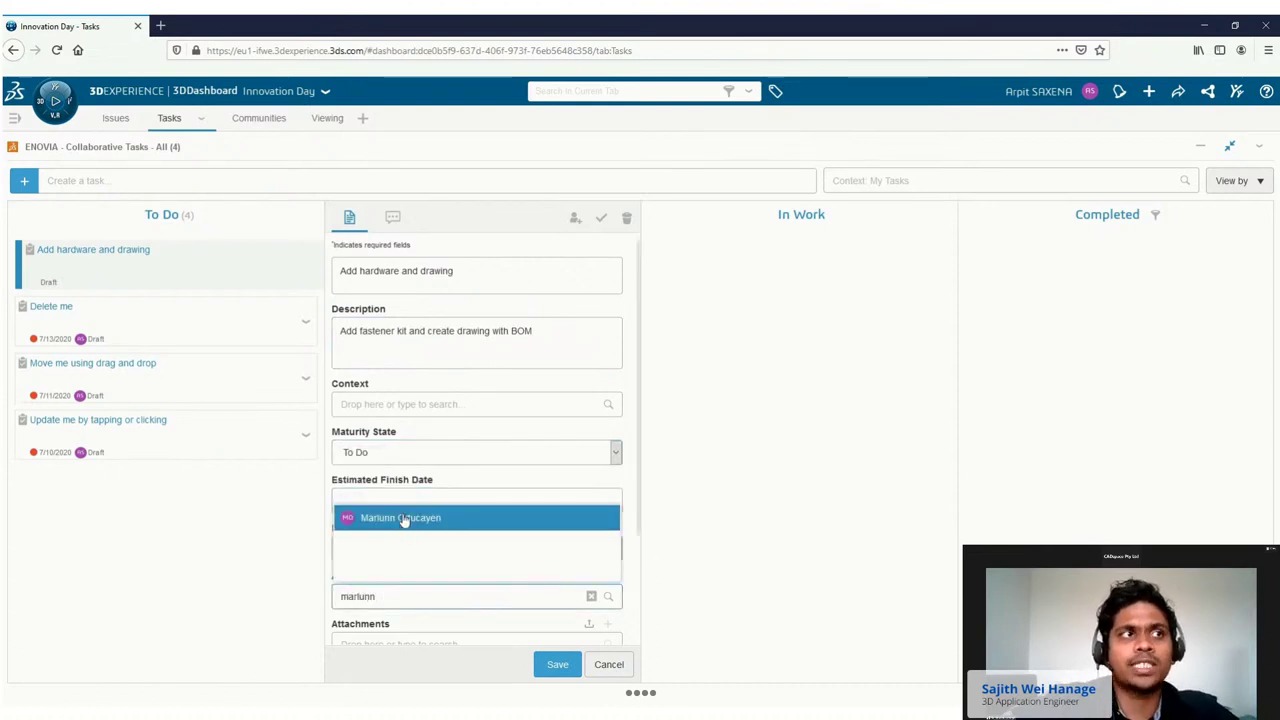
click(403, 519)
scroll(404, 513, down, 1)
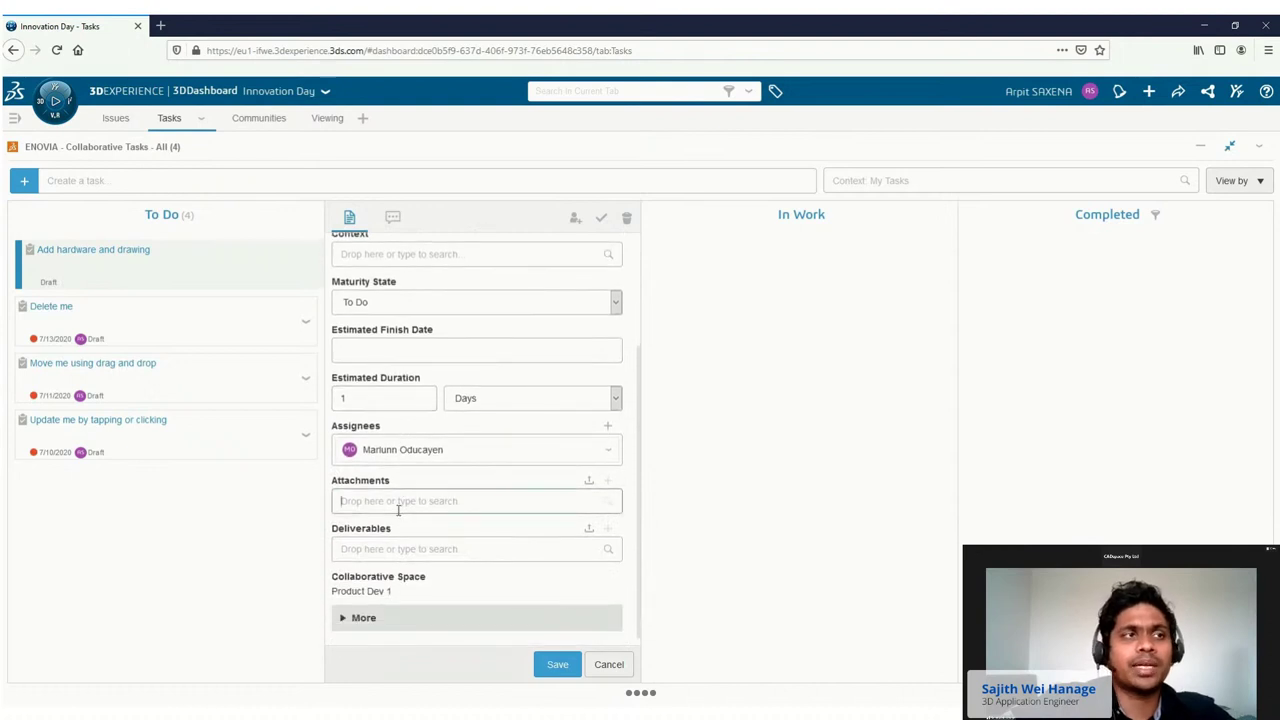
click(398, 505)
text(13)
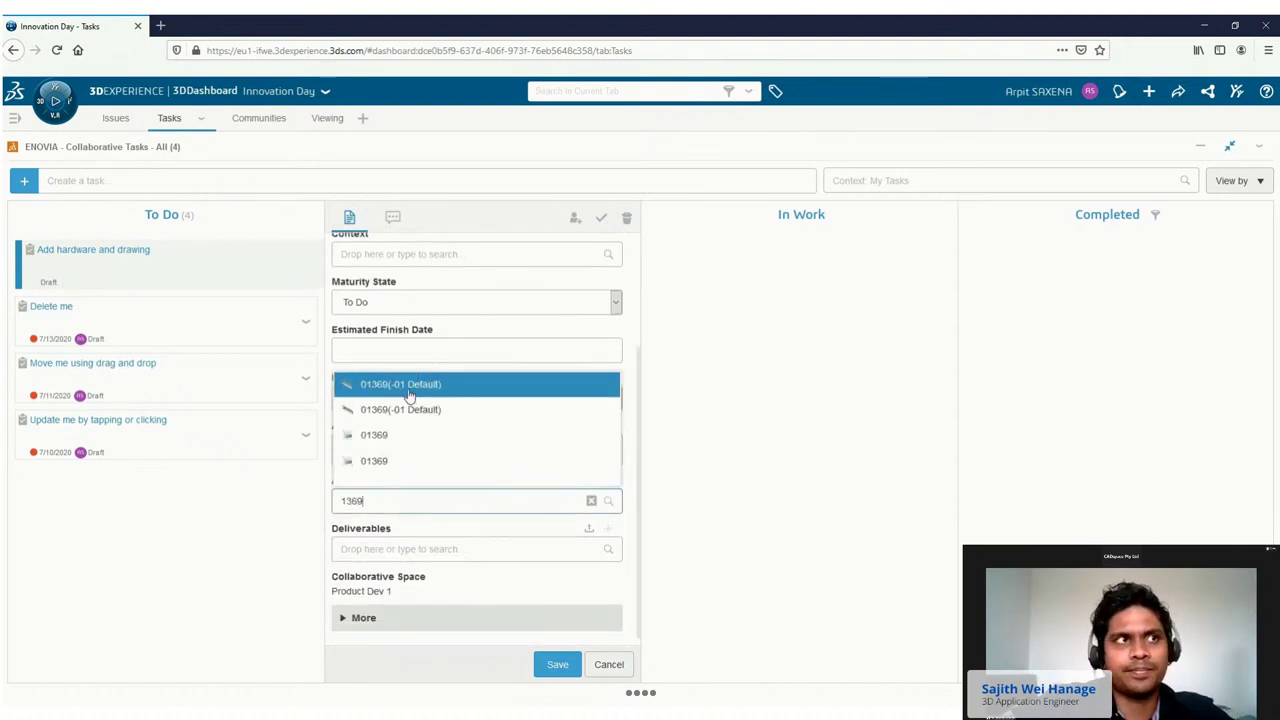
text(69)
click(409, 384)
click(551, 664)
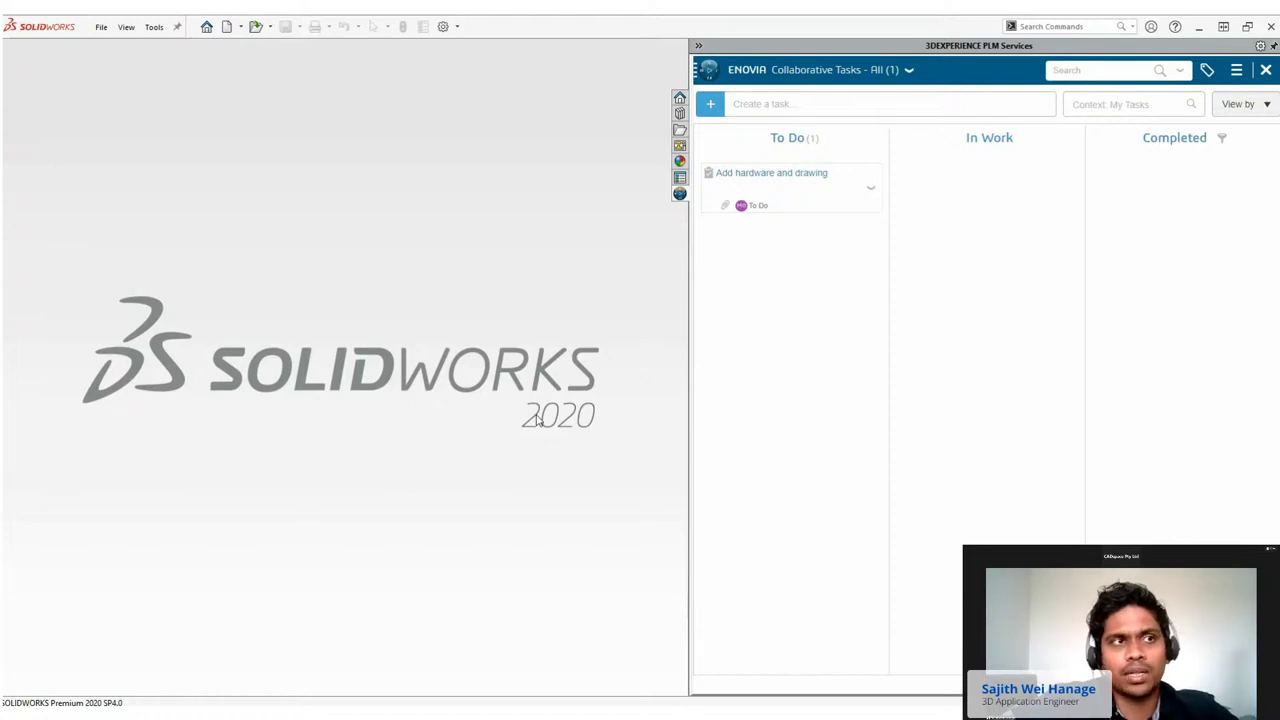
Set the task In Work, dismiss the notification, and open the attached 01369 assembly.
click(232, 511)
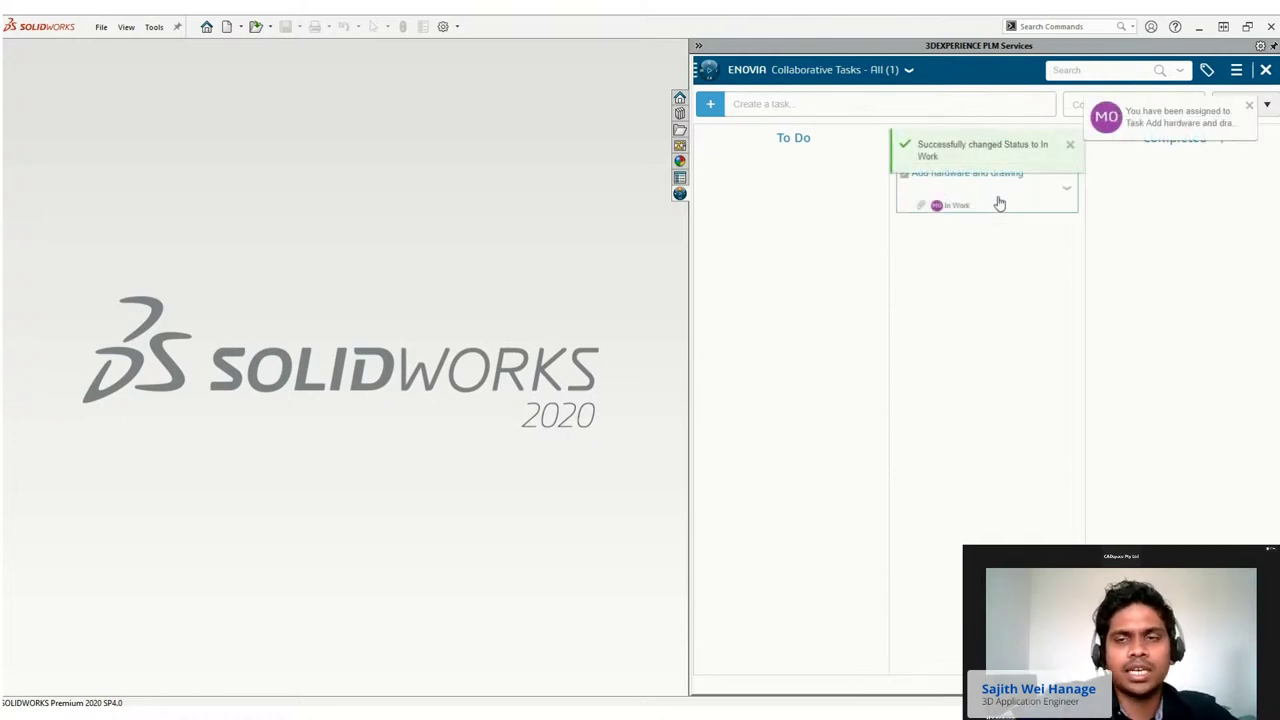
click(1246, 109)
scroll(1160, 413, down, 1)
scroll(1160, 413, down, 1)
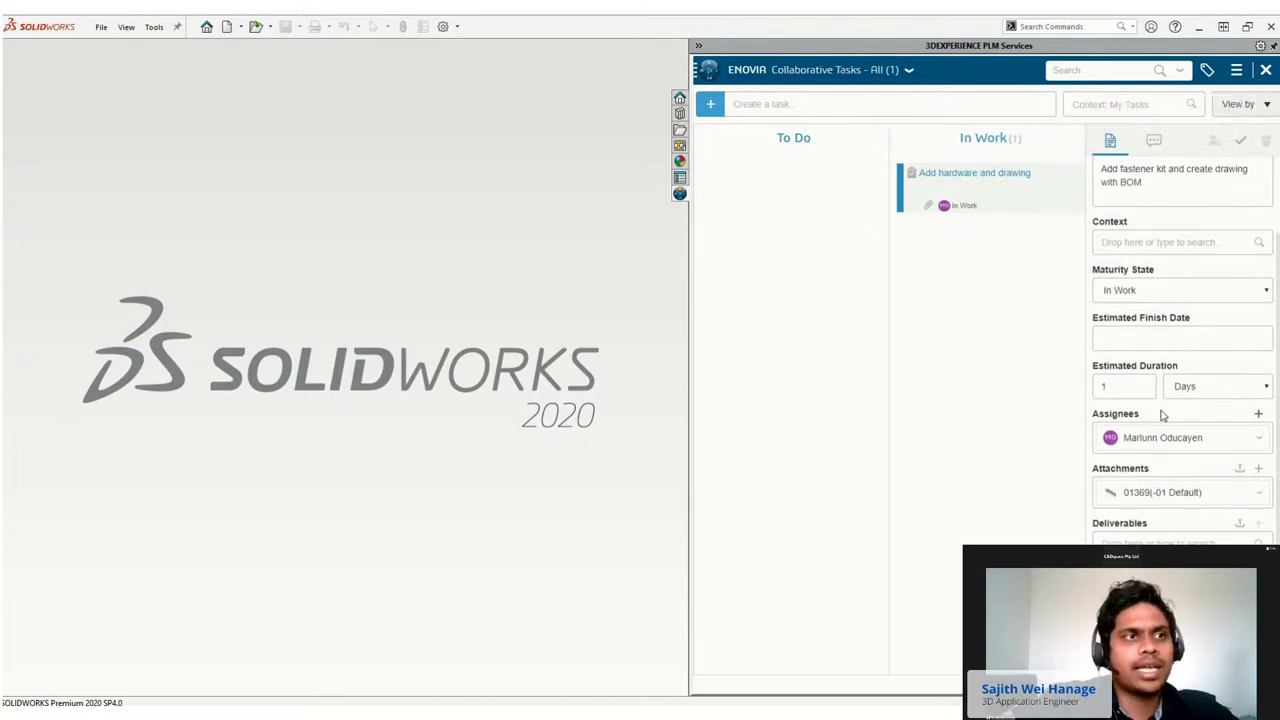
click(1148, 500)
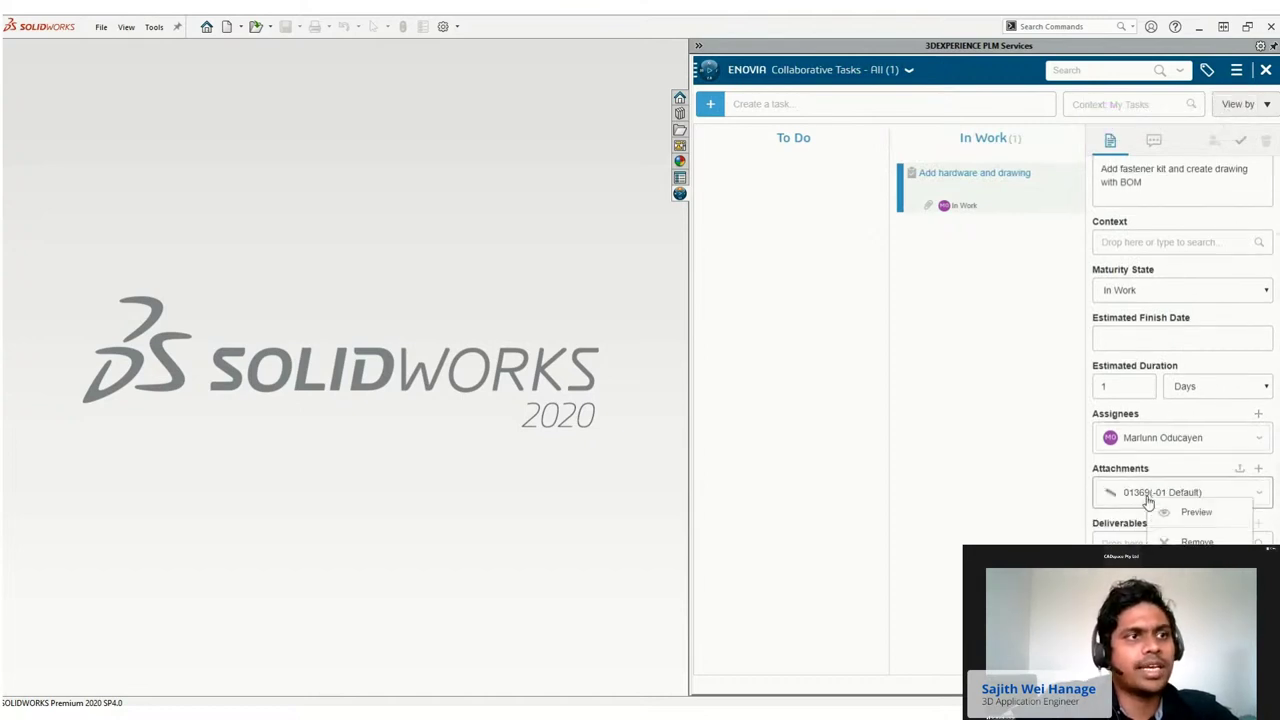
click(1190, 510)
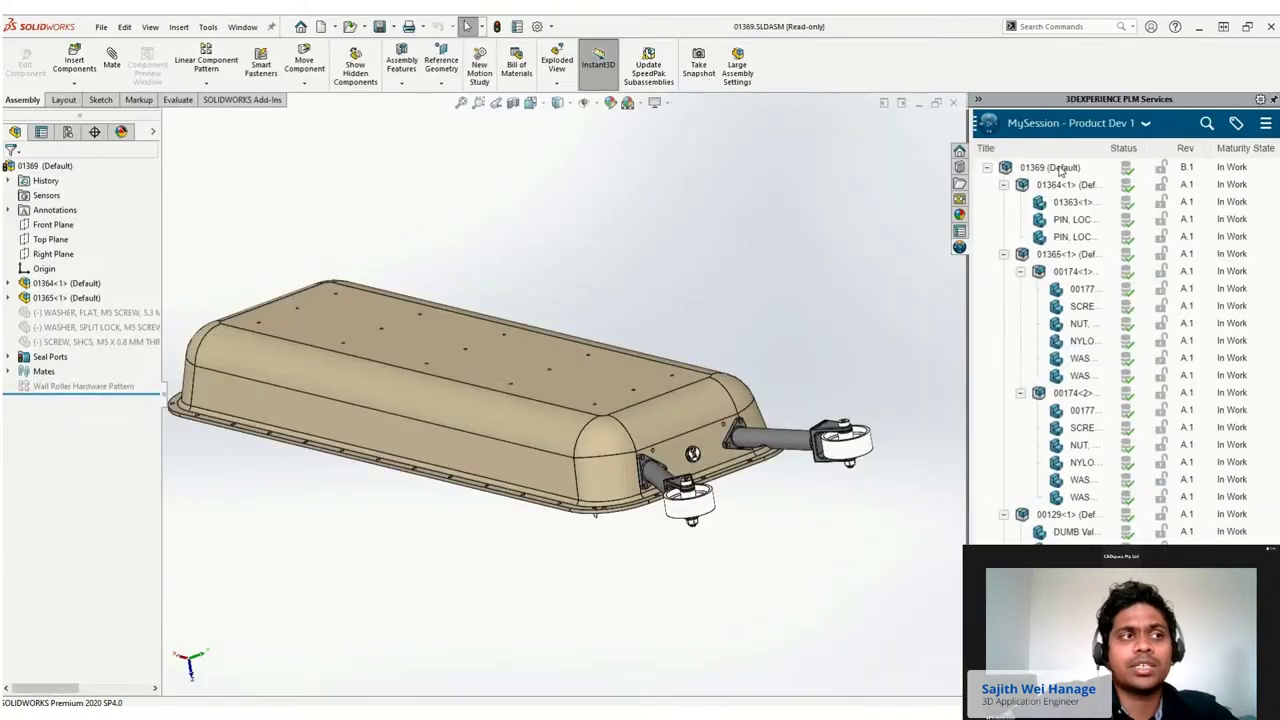
right_click(1058, 168)
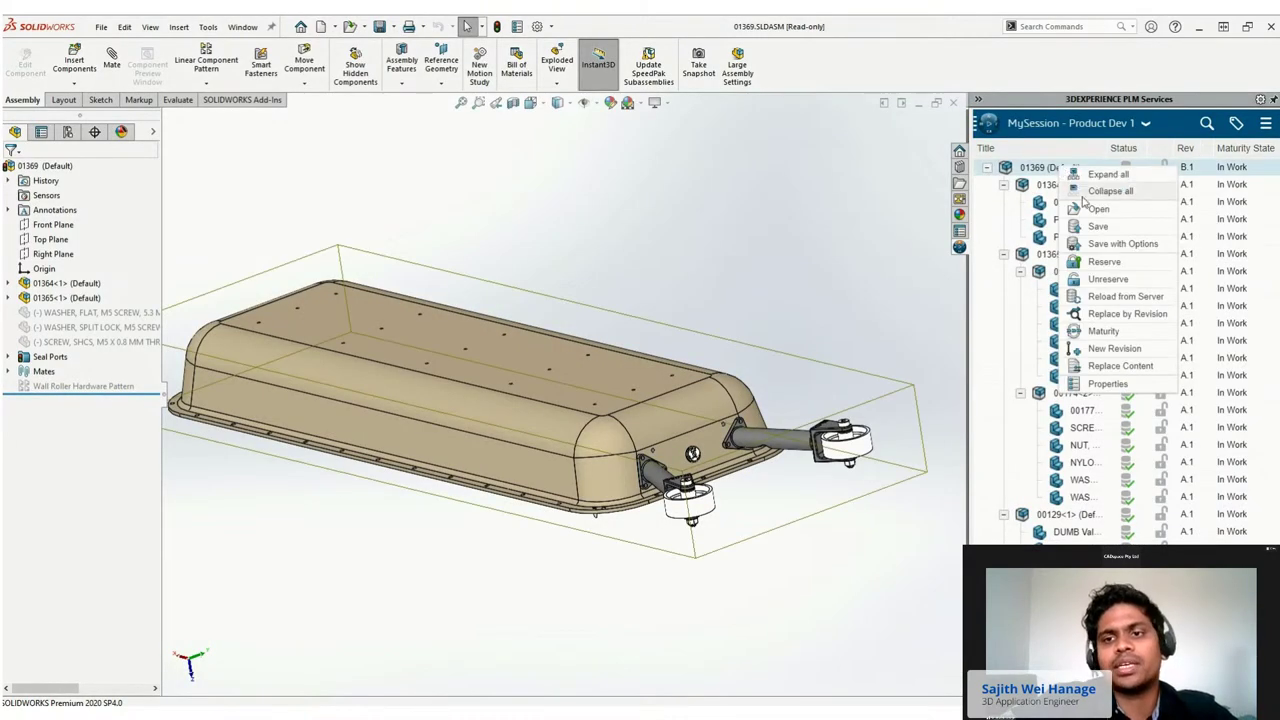
Reserve the 01369 assembly in MySession and save it to 3DEXPERIENCE.
click(1085, 261)
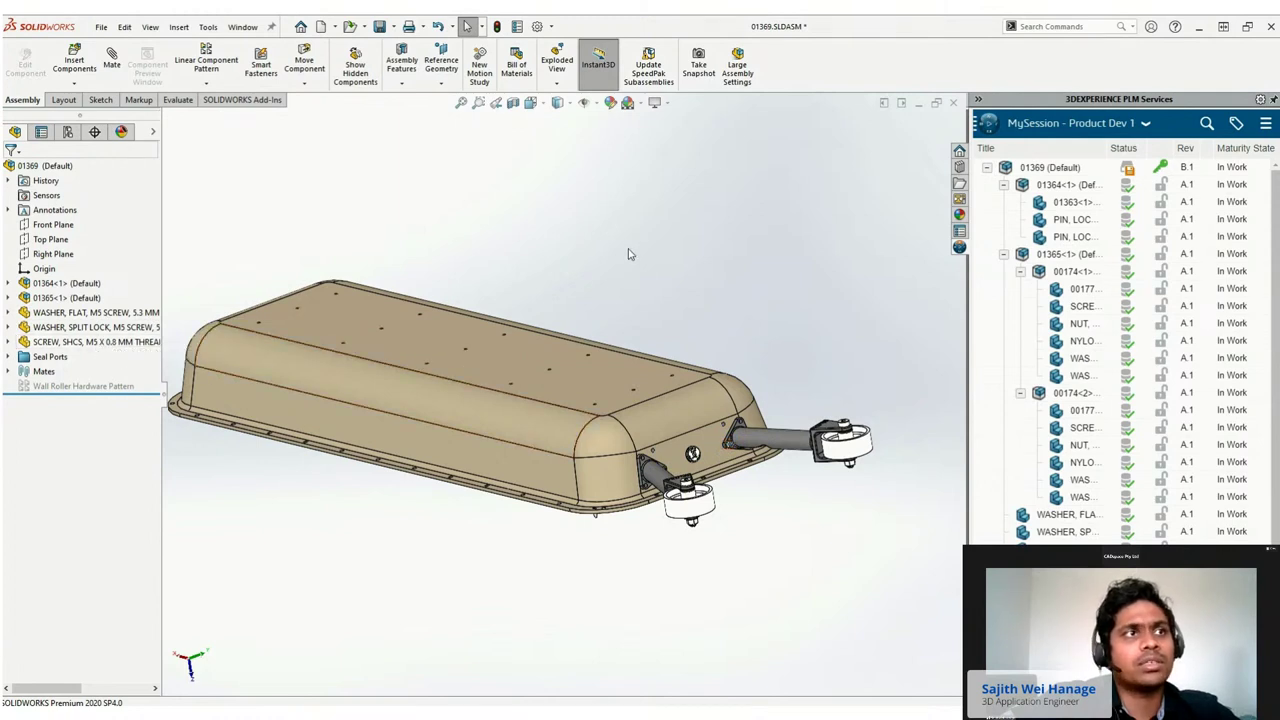
right_click(1056, 168)
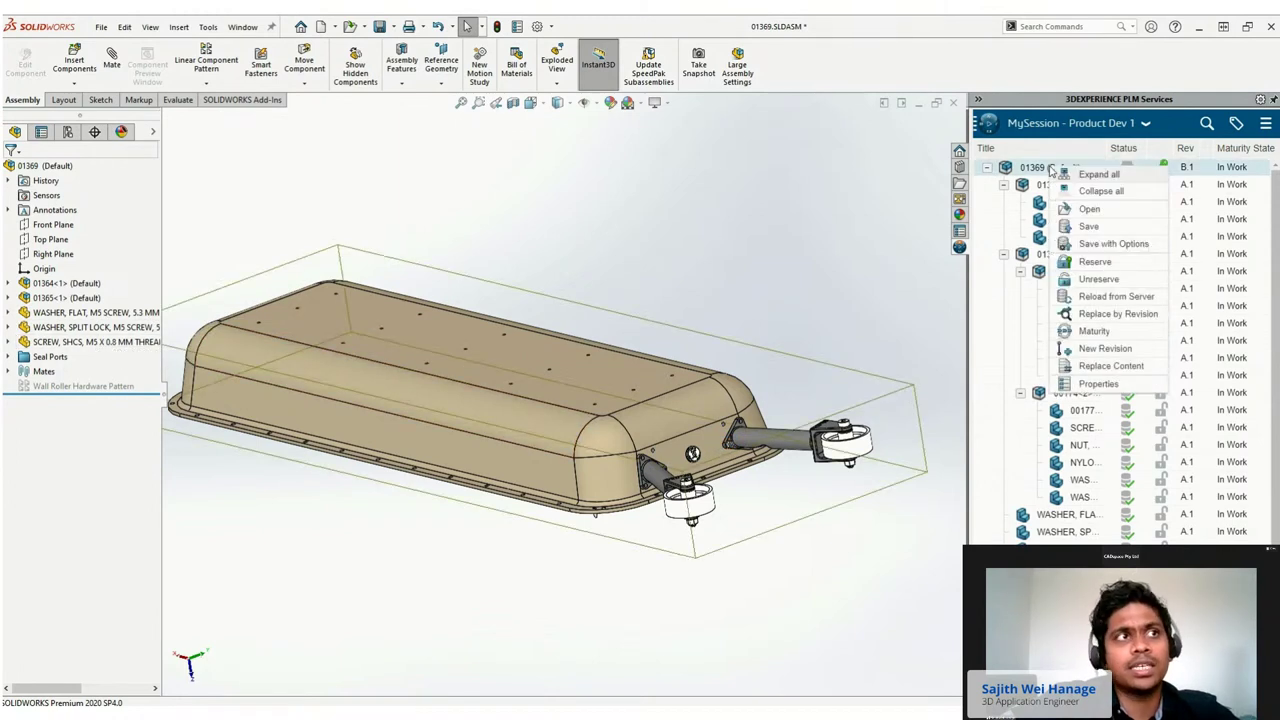
click(1100, 228)
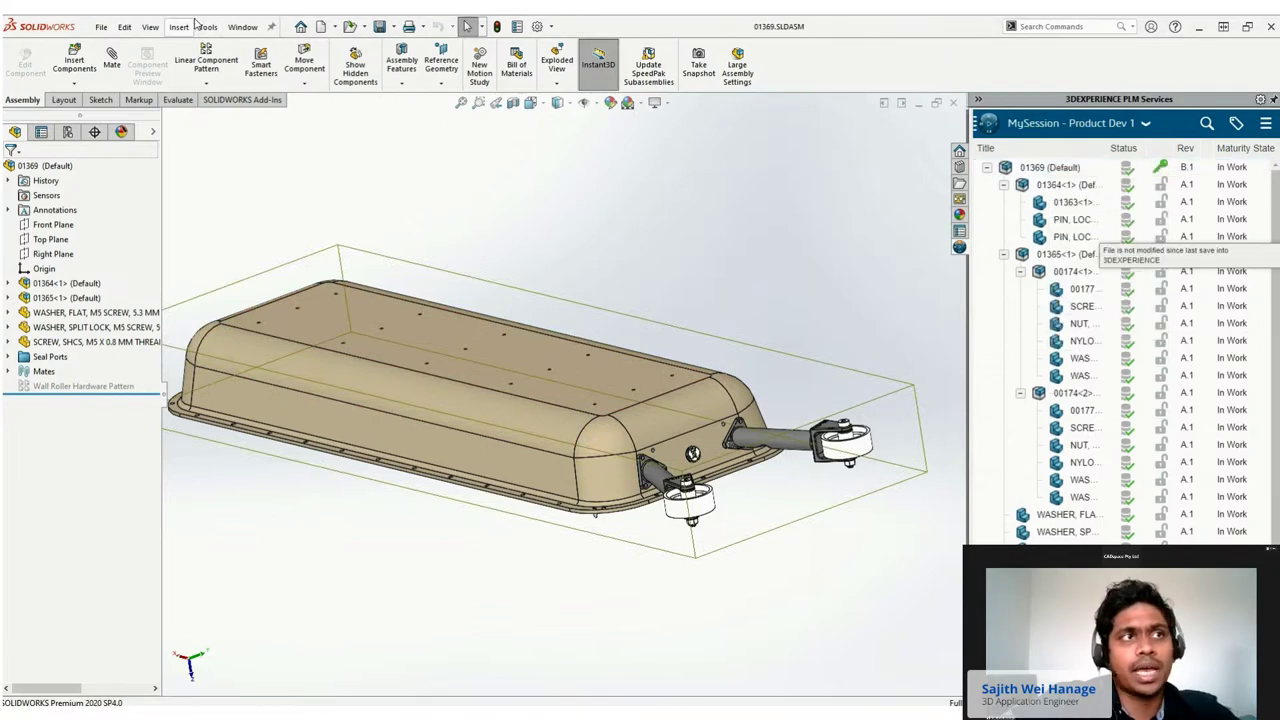
click(338, 28)
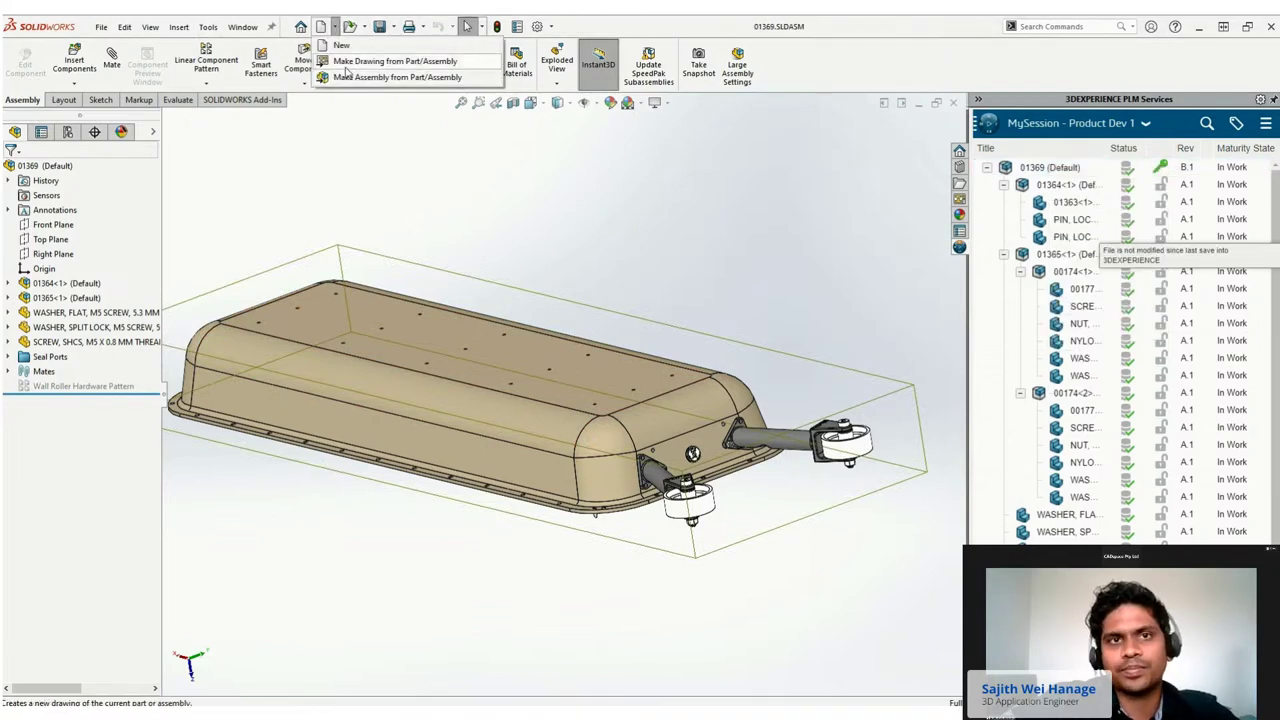
Create a drawing of the assembly from the Drawing template and fit the sheet in view.
click(346, 65)
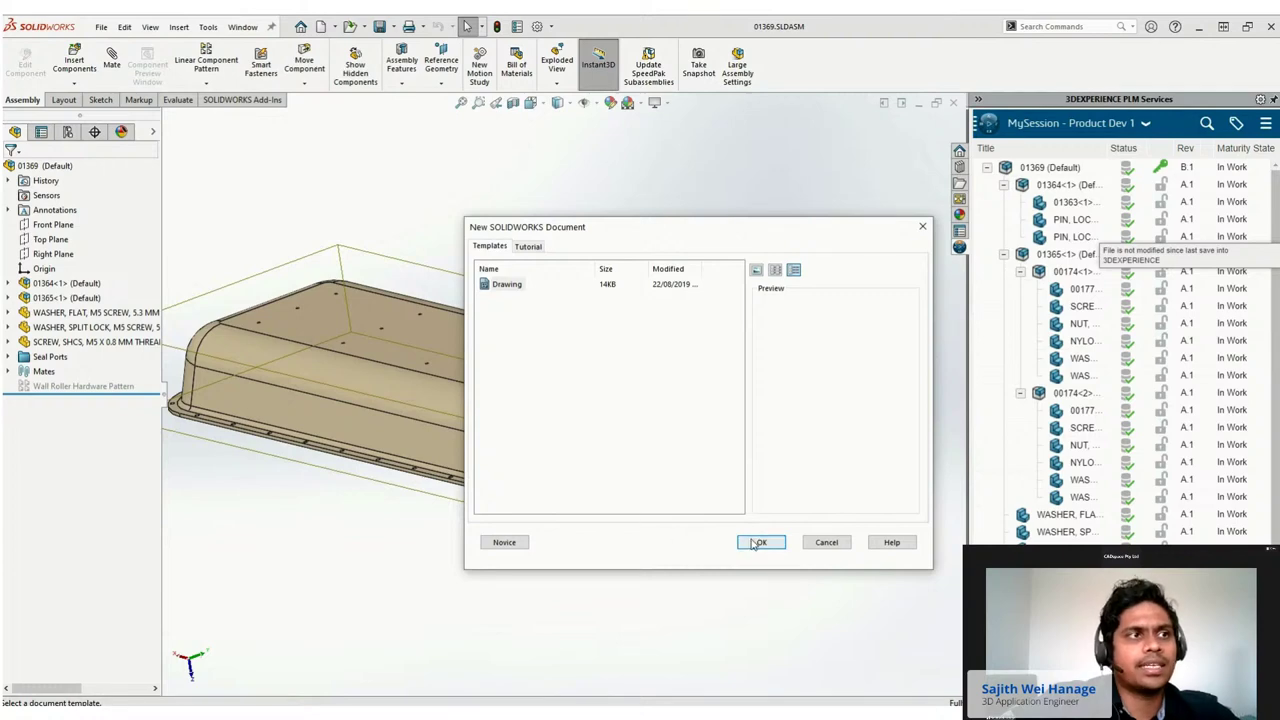
click(752, 539)
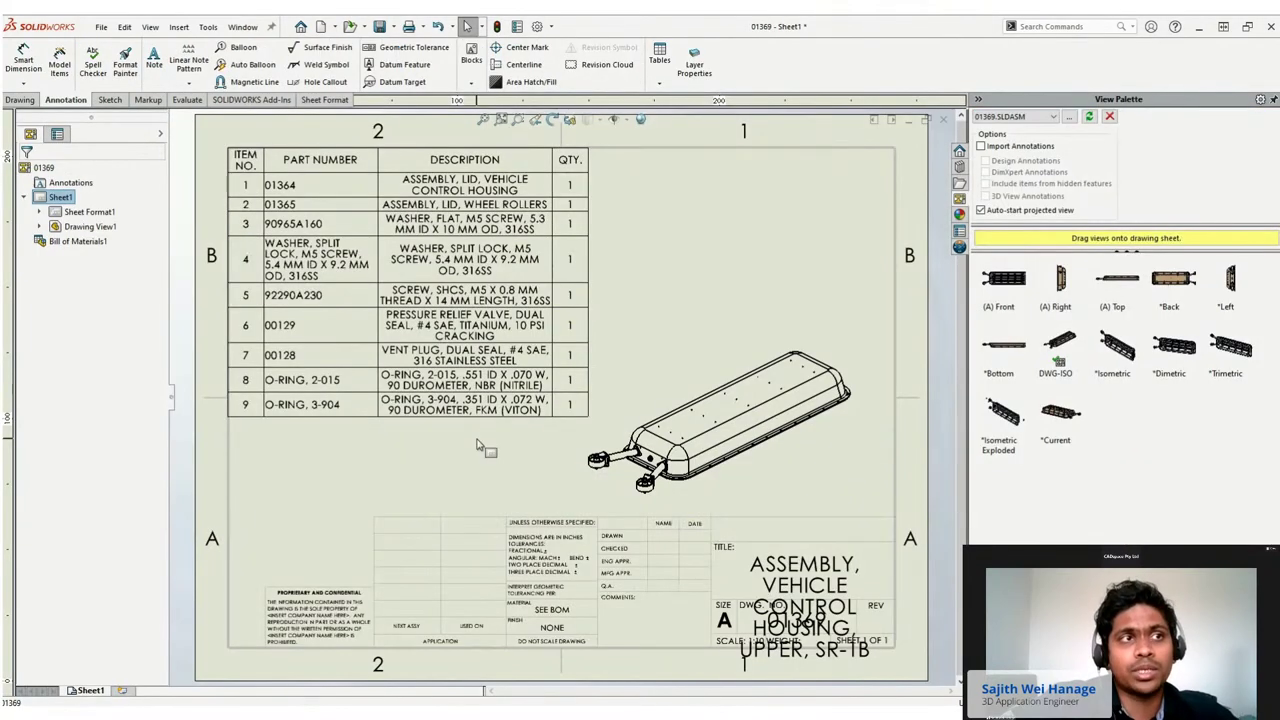
key(z)
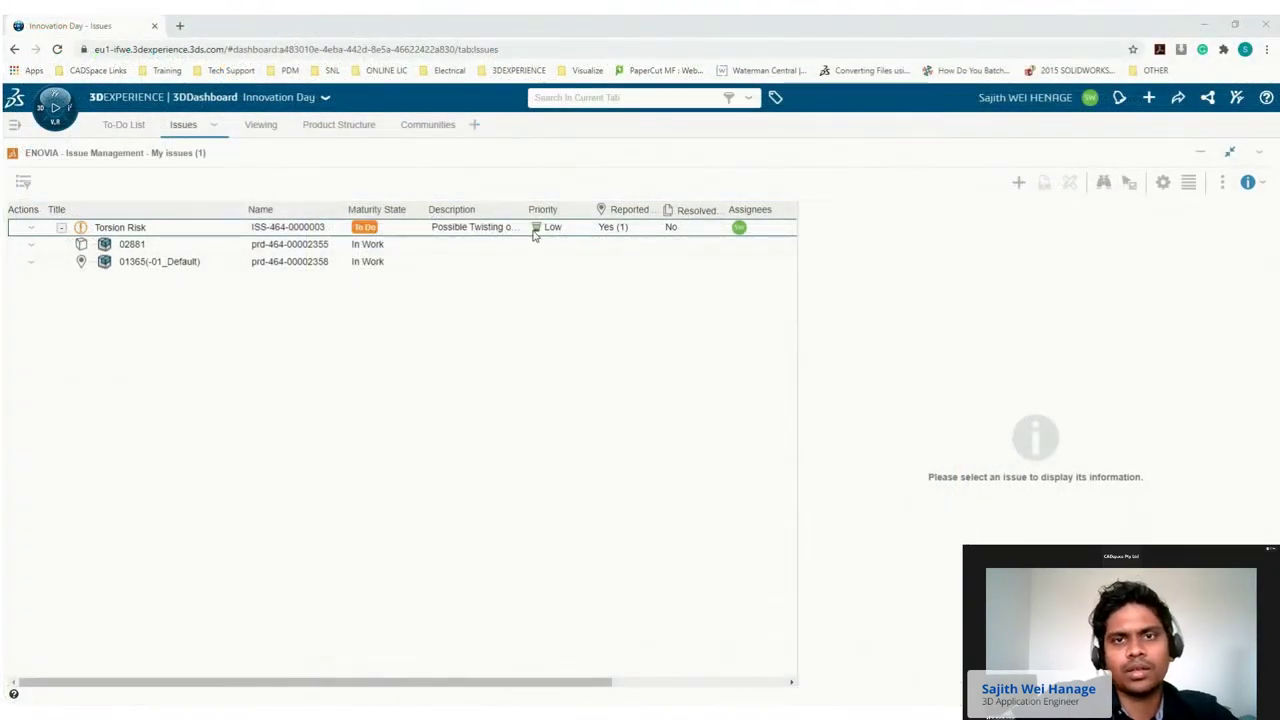
Set Torsion Risk to In Work and open its attached markup in 3D Markup.
click(531, 230)
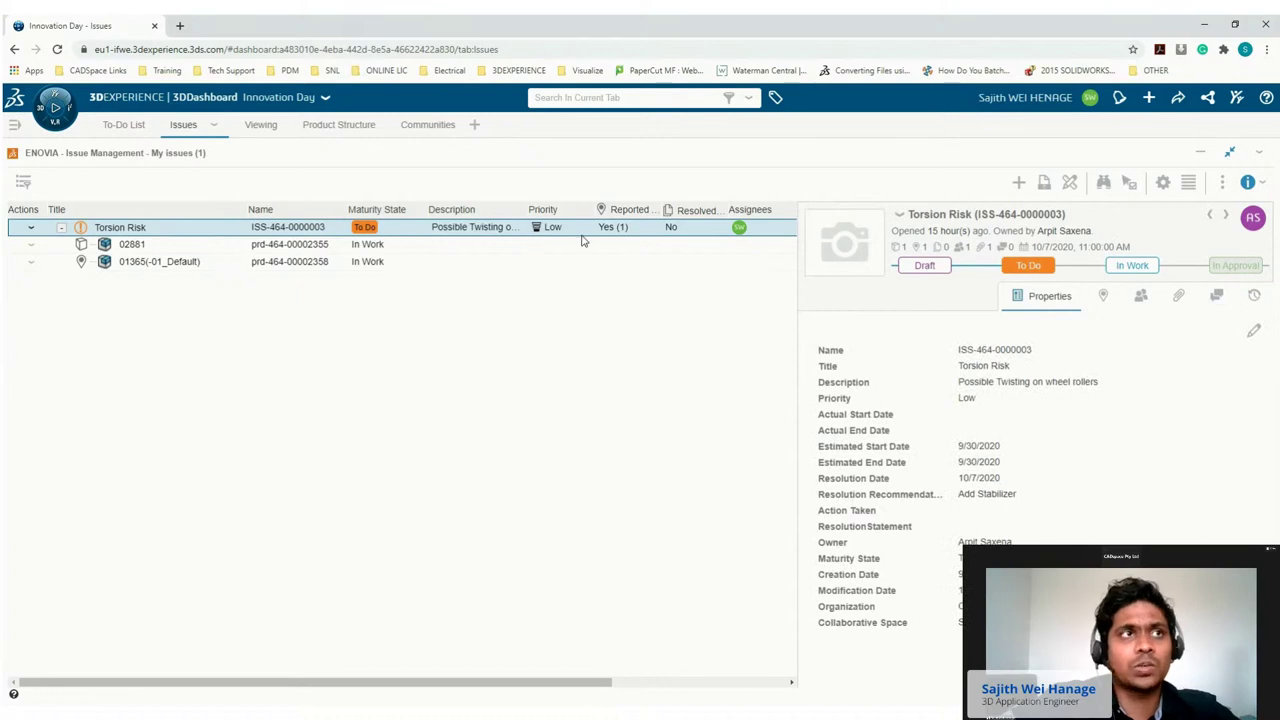
click(1124, 269)
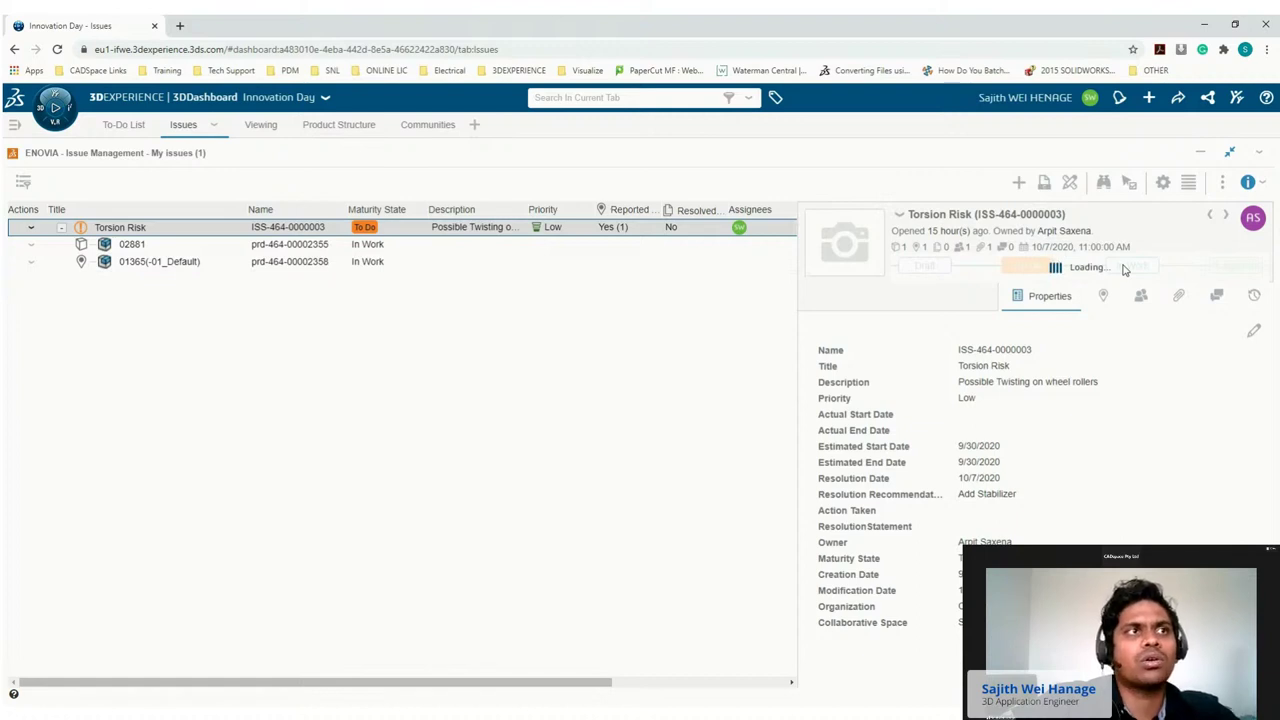
click(1176, 298)
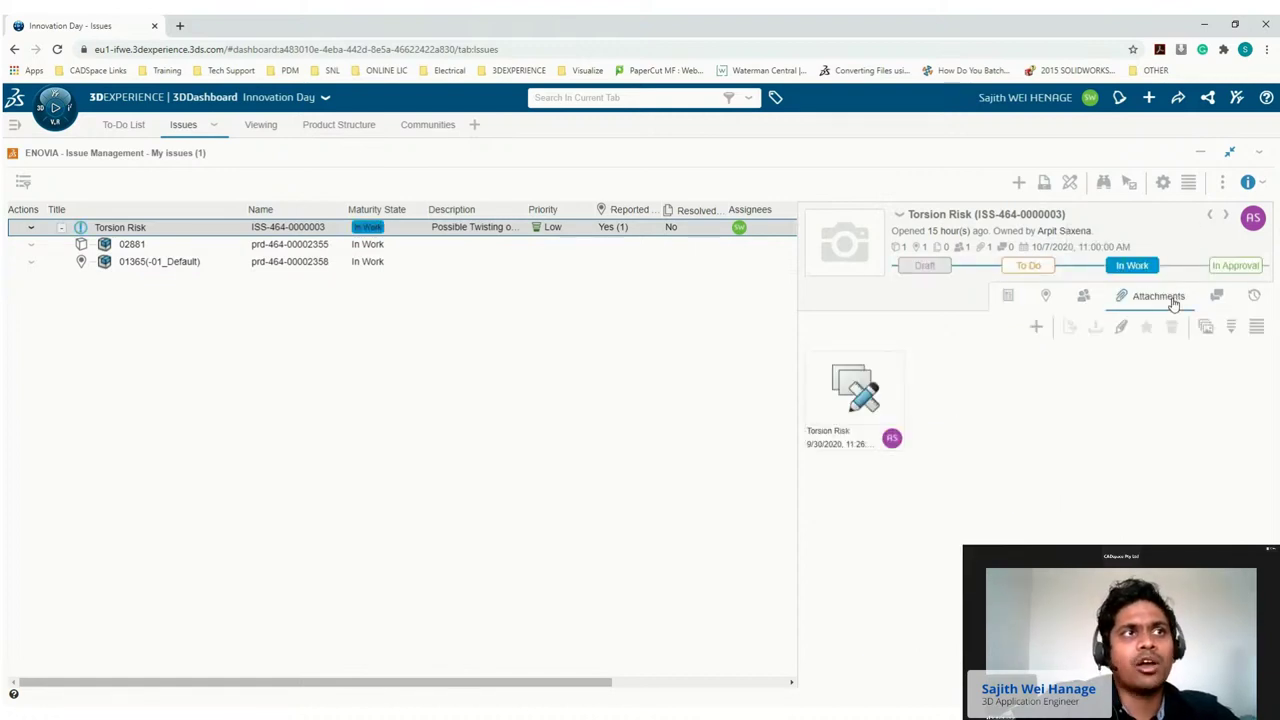
right_click(1200, 400)
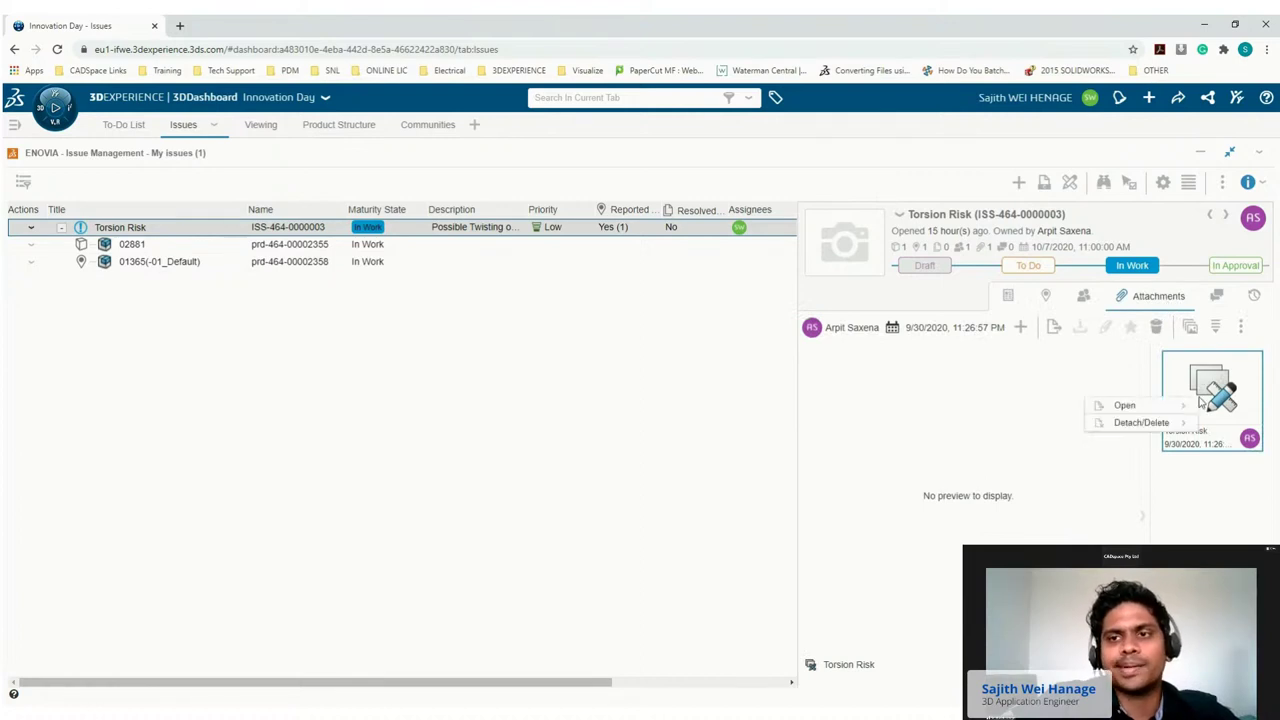
mouse_move(1122, 406)
click(1030, 405)
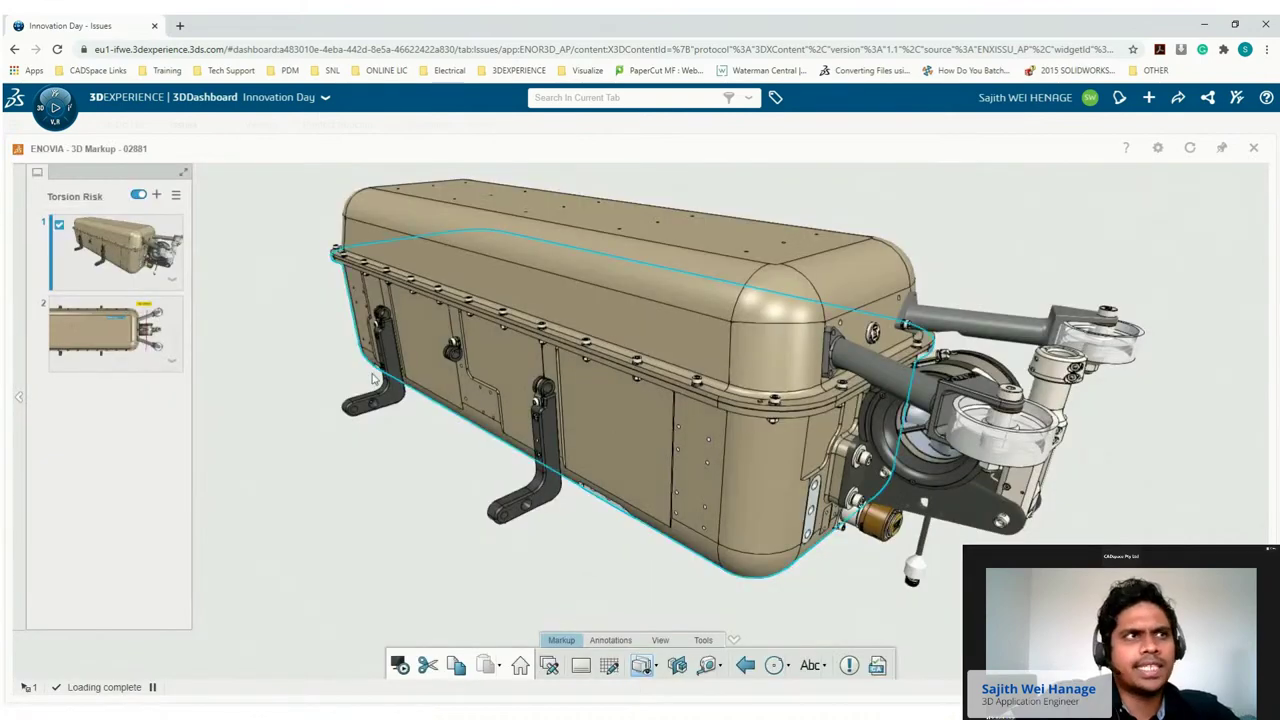
View the Add stabilizer markup, try the lower arm's transparency, then close 3D Markup.
click(160, 345)
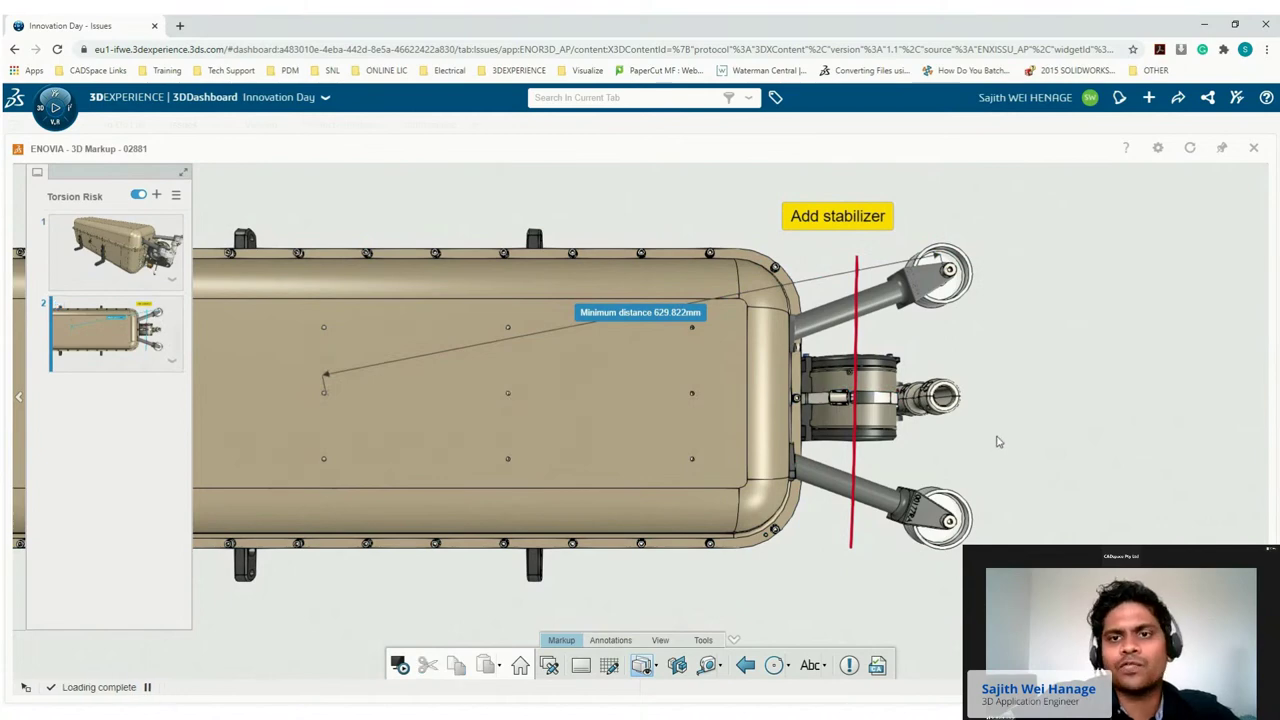
click(884, 502)
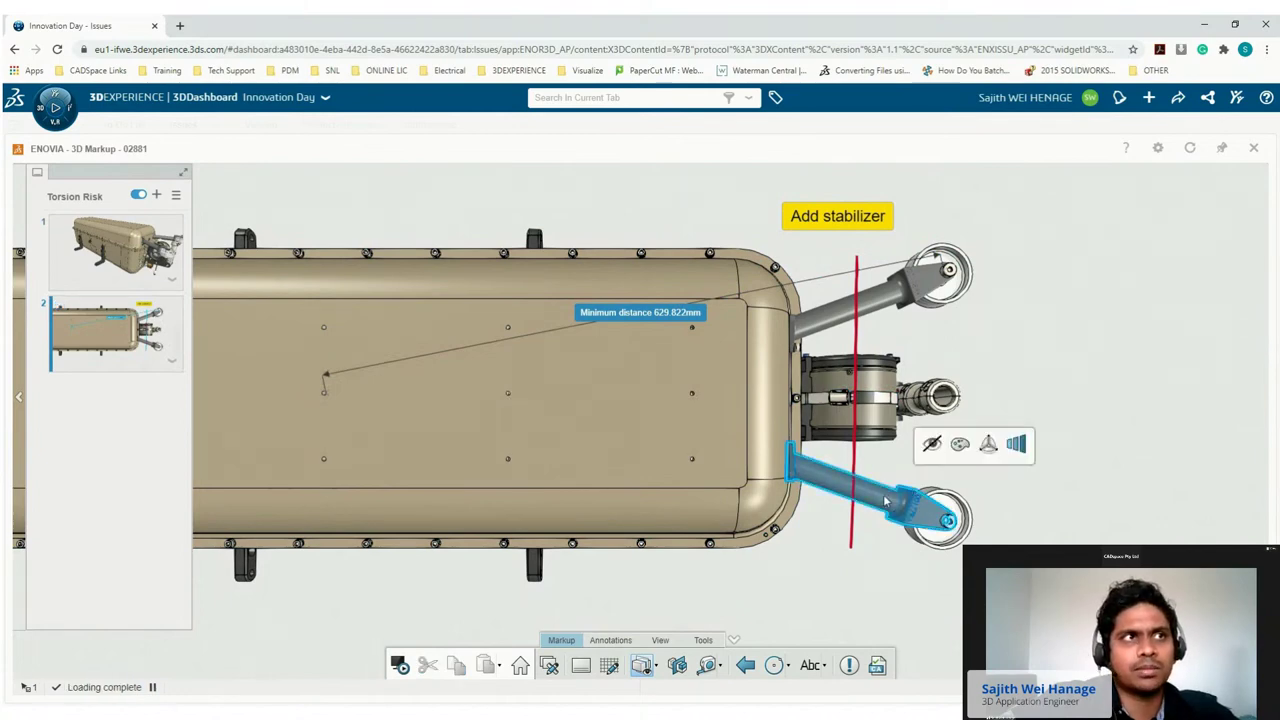
click(1020, 450)
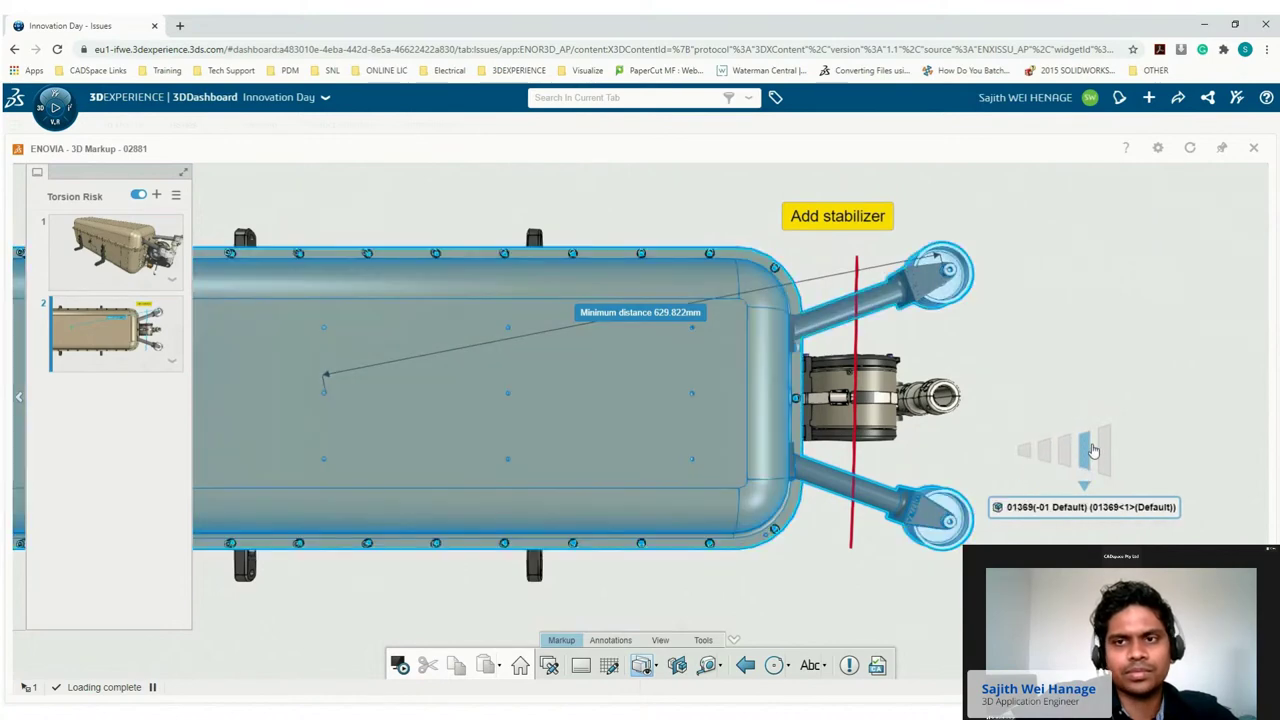
click(1089, 369)
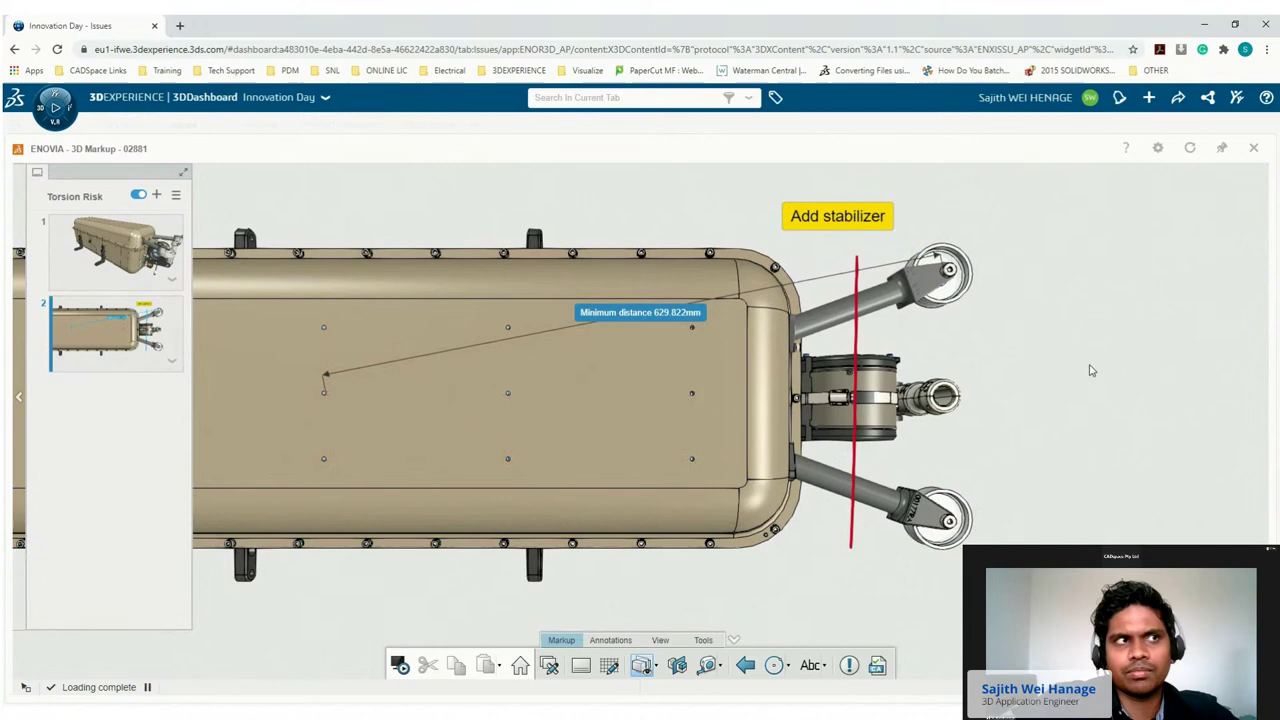
click(1253, 148)
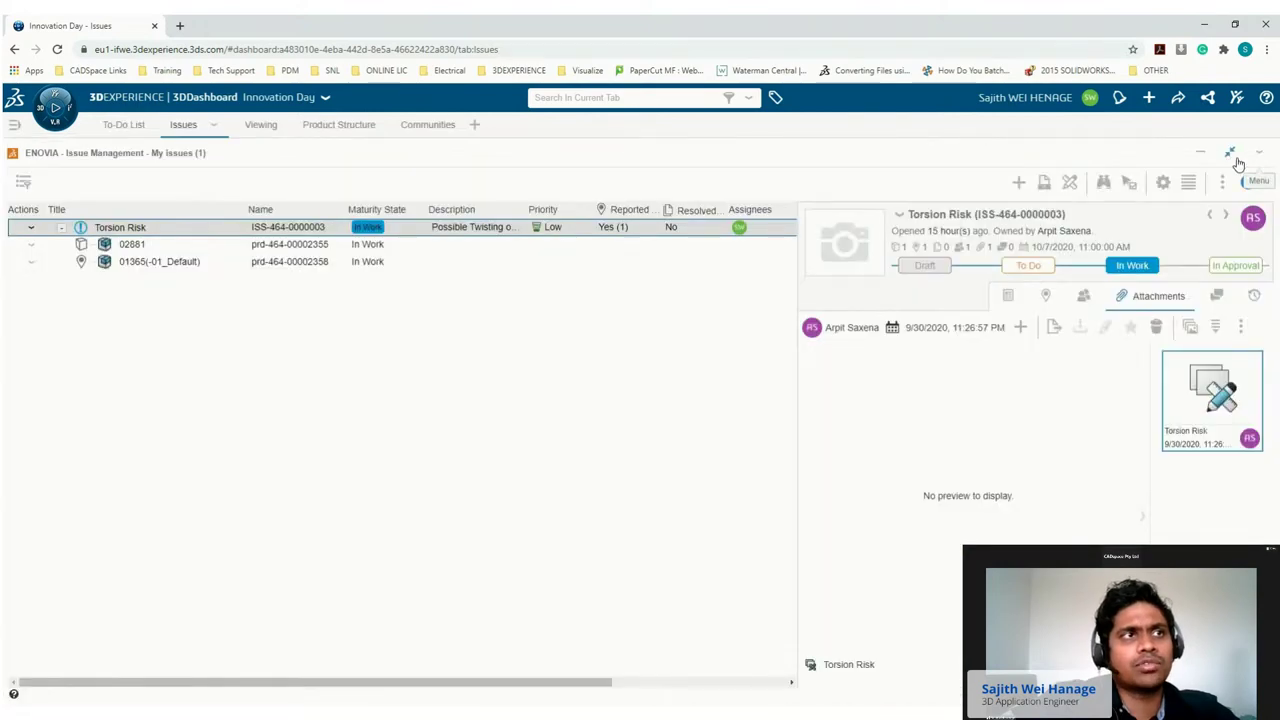
From 01365's Relations graph, add the 01369(-01 Default) assembly as a Torsion Risk context.
click(1046, 298)
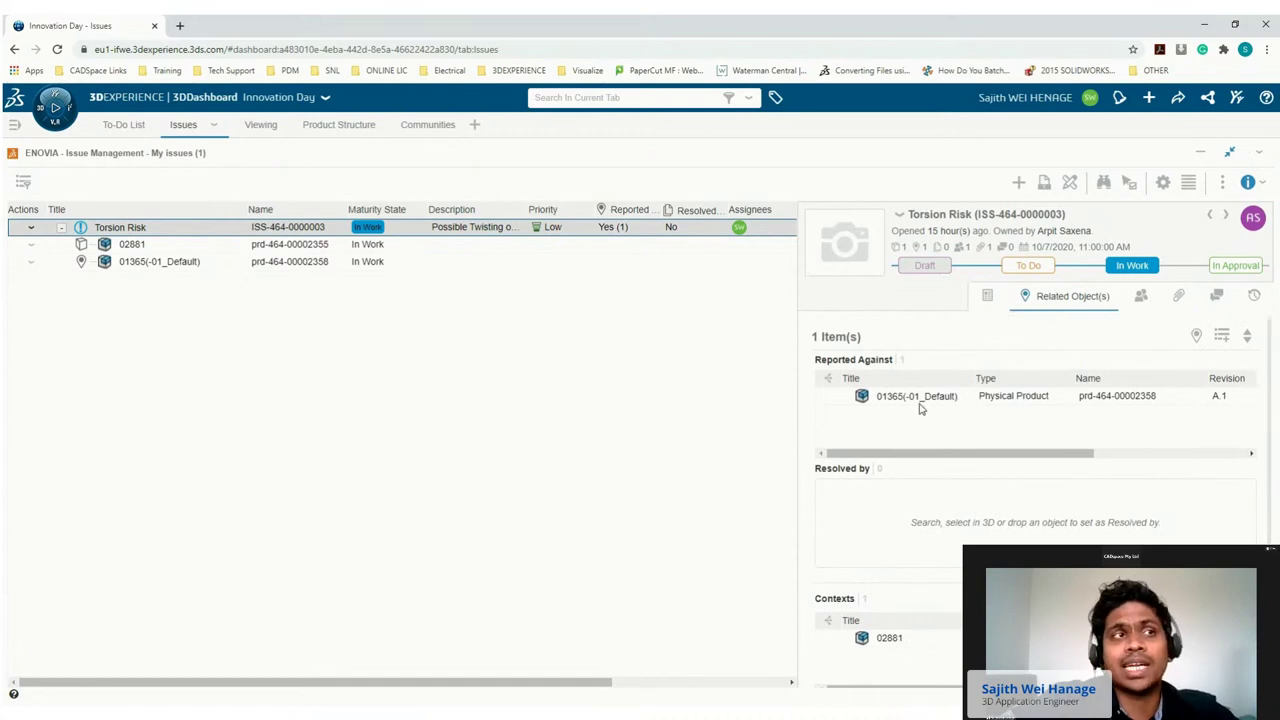
right_click(914, 400)
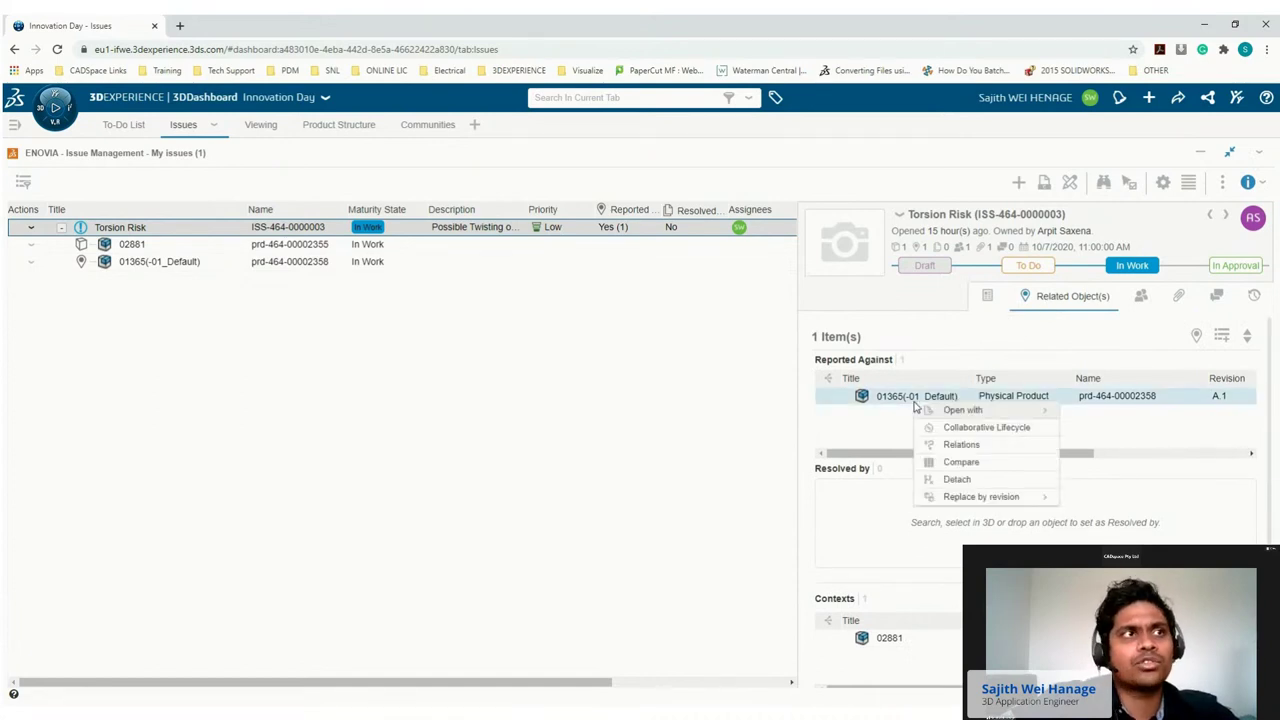
click(958, 444)
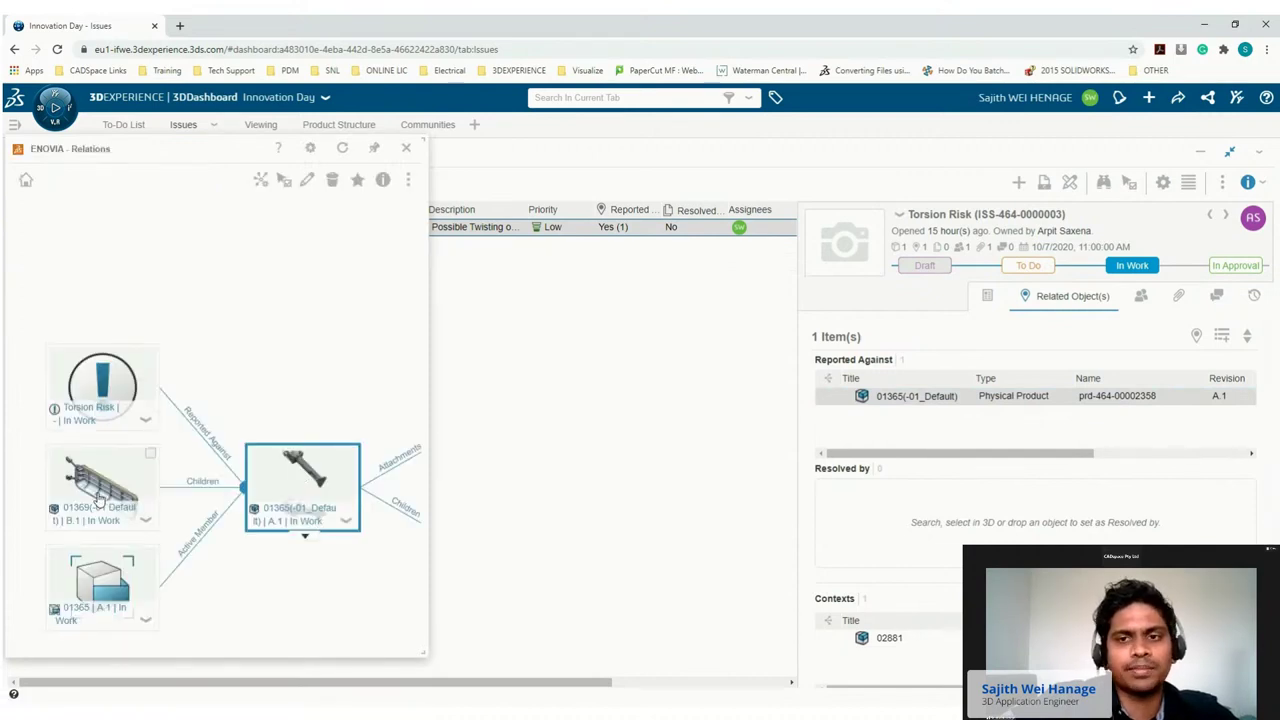
drag(98, 484, 894, 655)
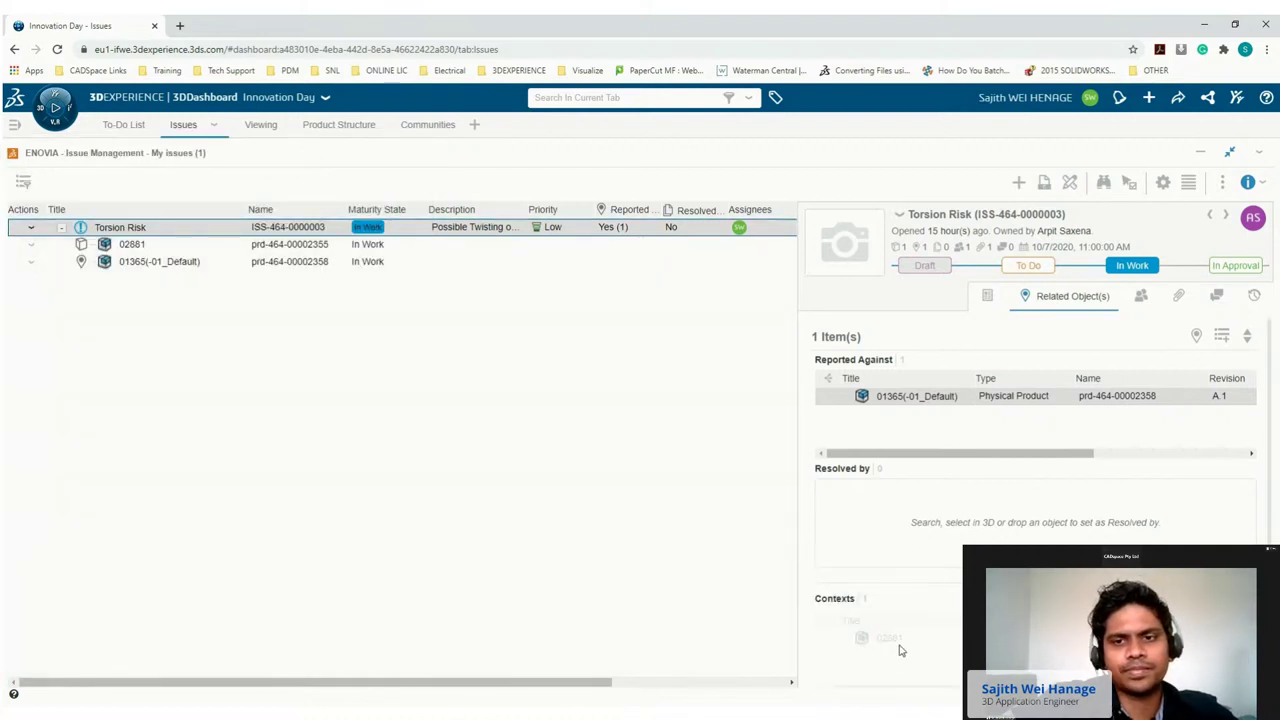
right_click(914, 658)
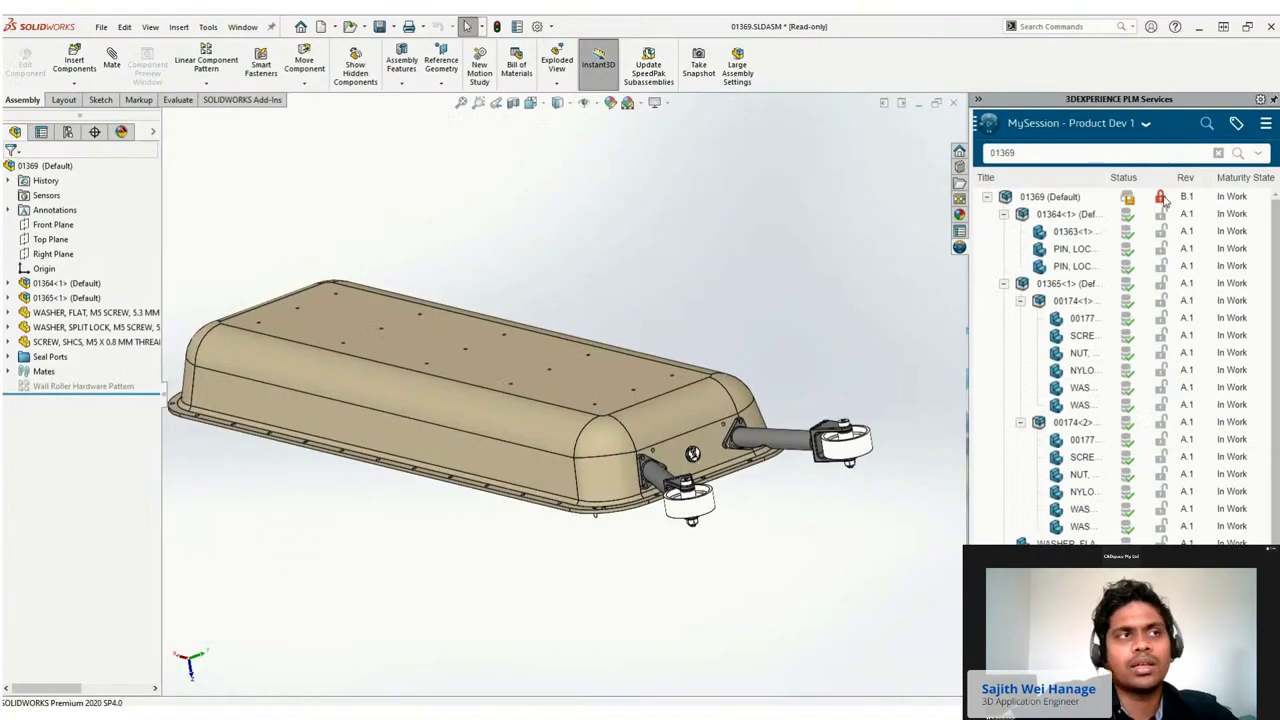
Reserve the 01365 wheel roller subassembly and open it on its own.
mouse_move(1162, 199)
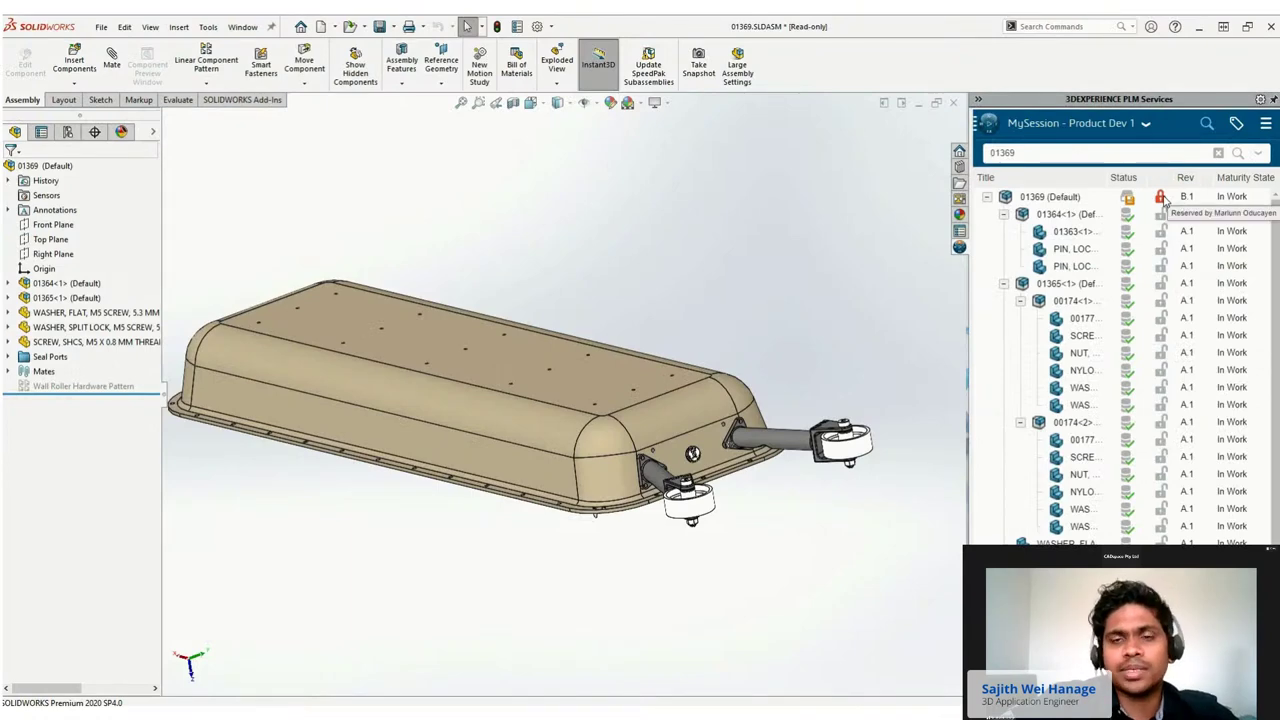
right_click(1064, 288)
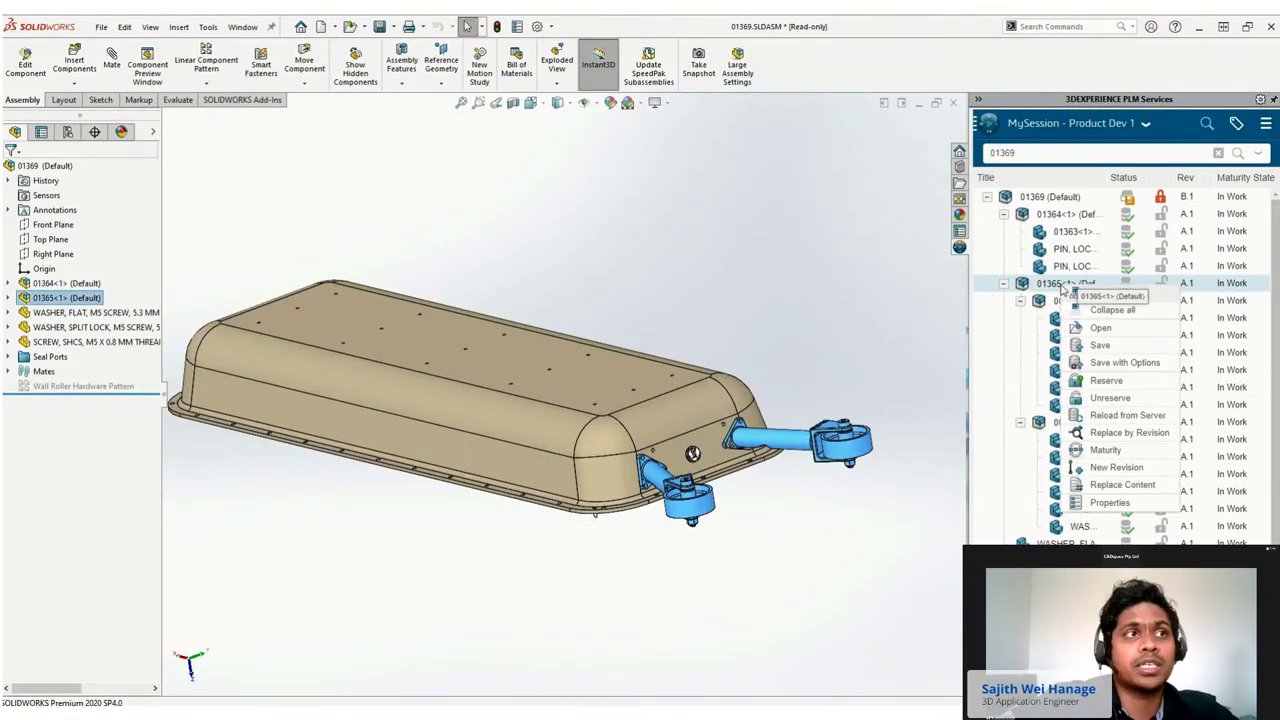
click(1085, 381)
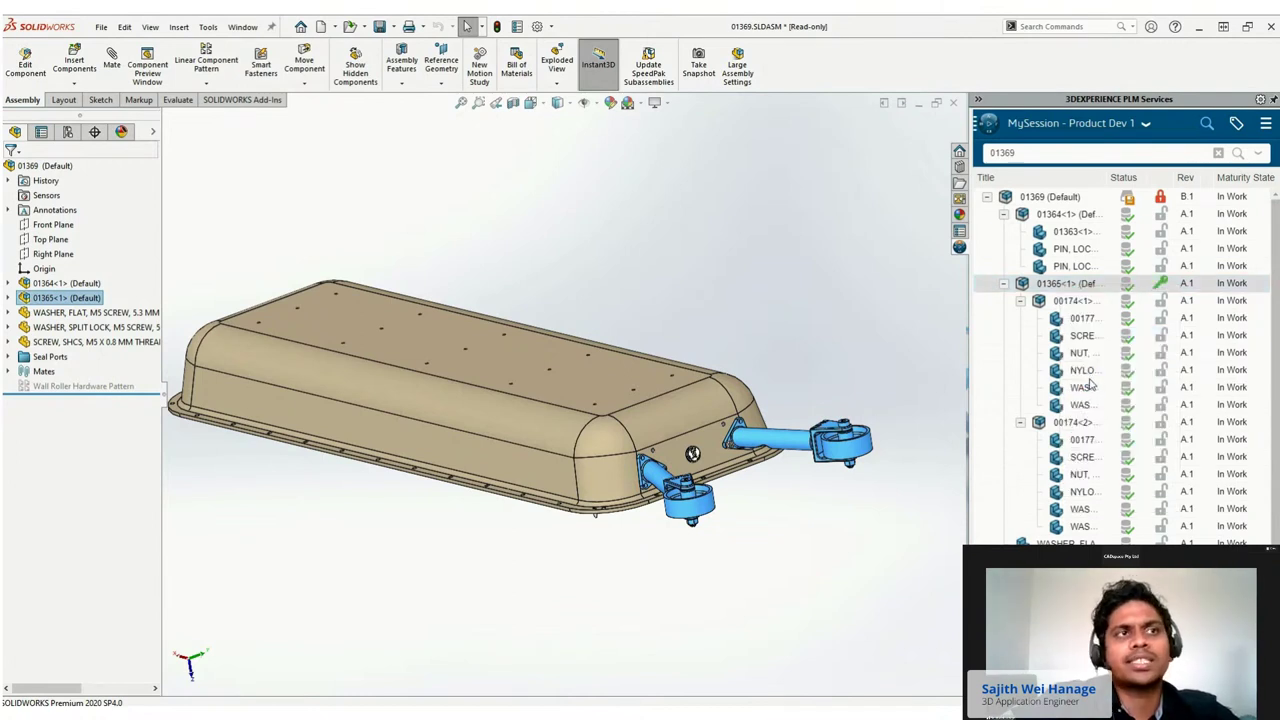
right_click(1055, 290)
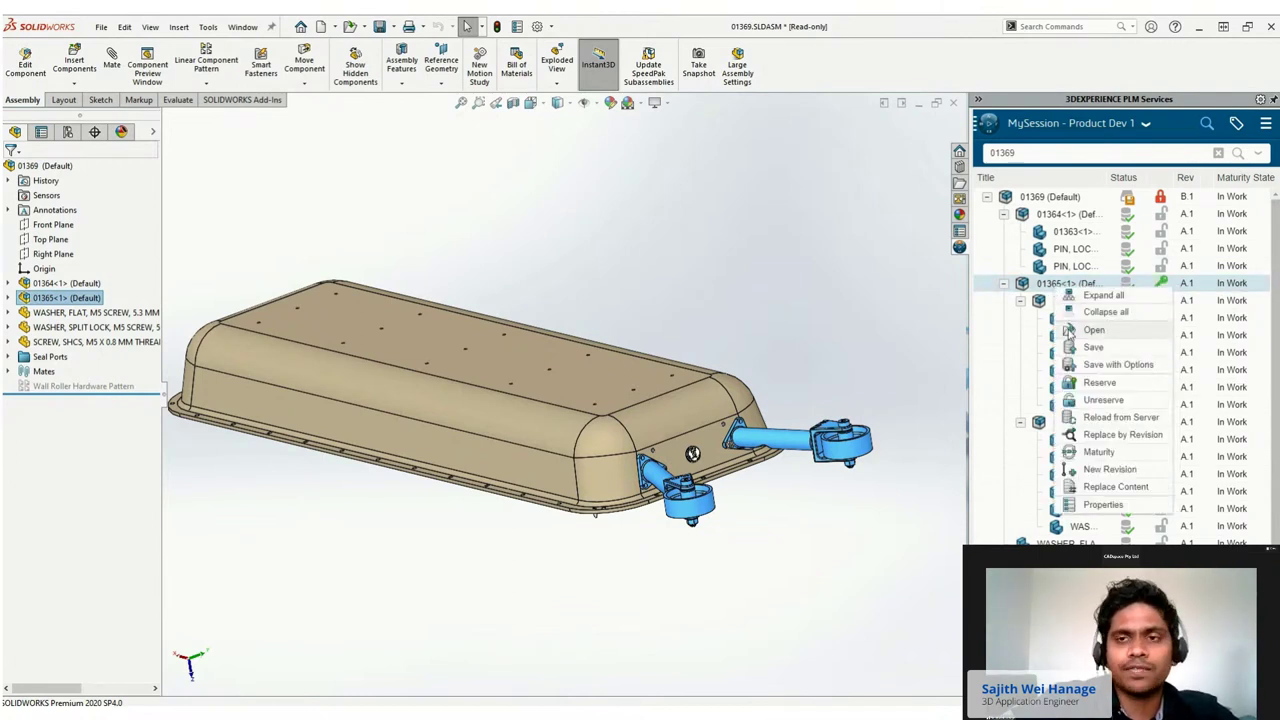
click(1068, 330)
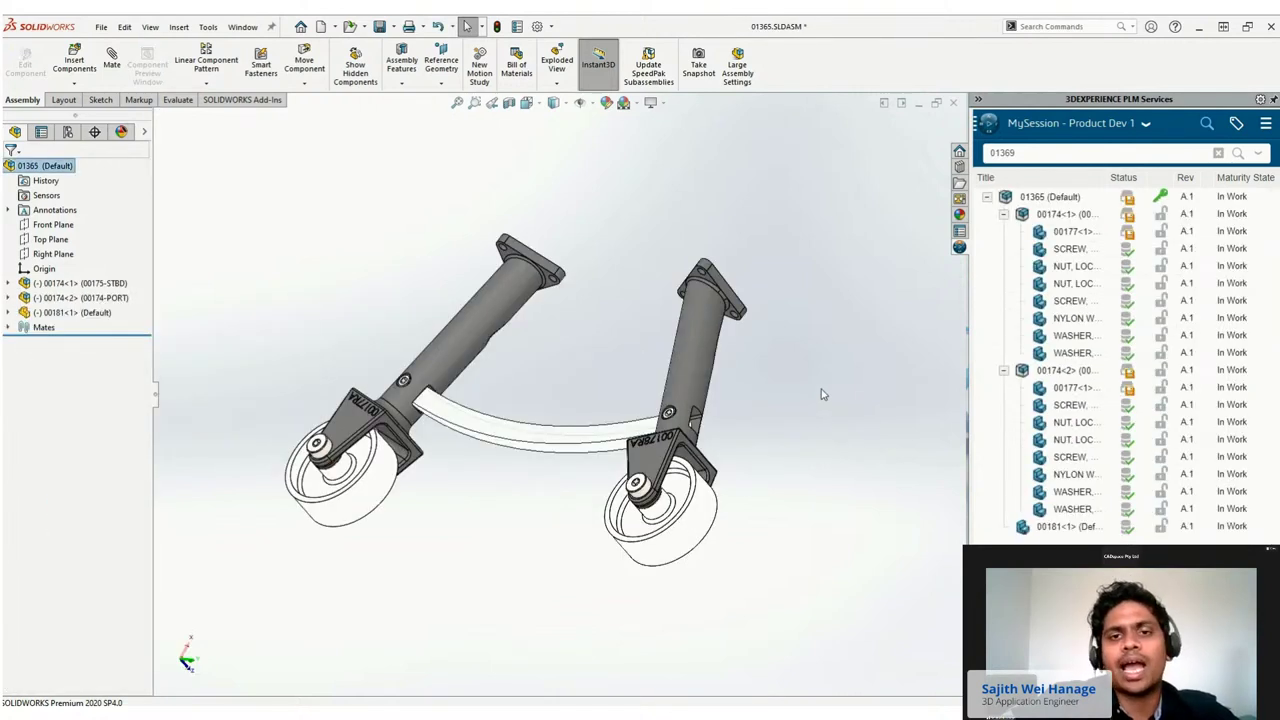
Save 01365 to 3DEXPERIENCE, reserving modified parts and releasing the reservation after save.
right_click(1040, 200)
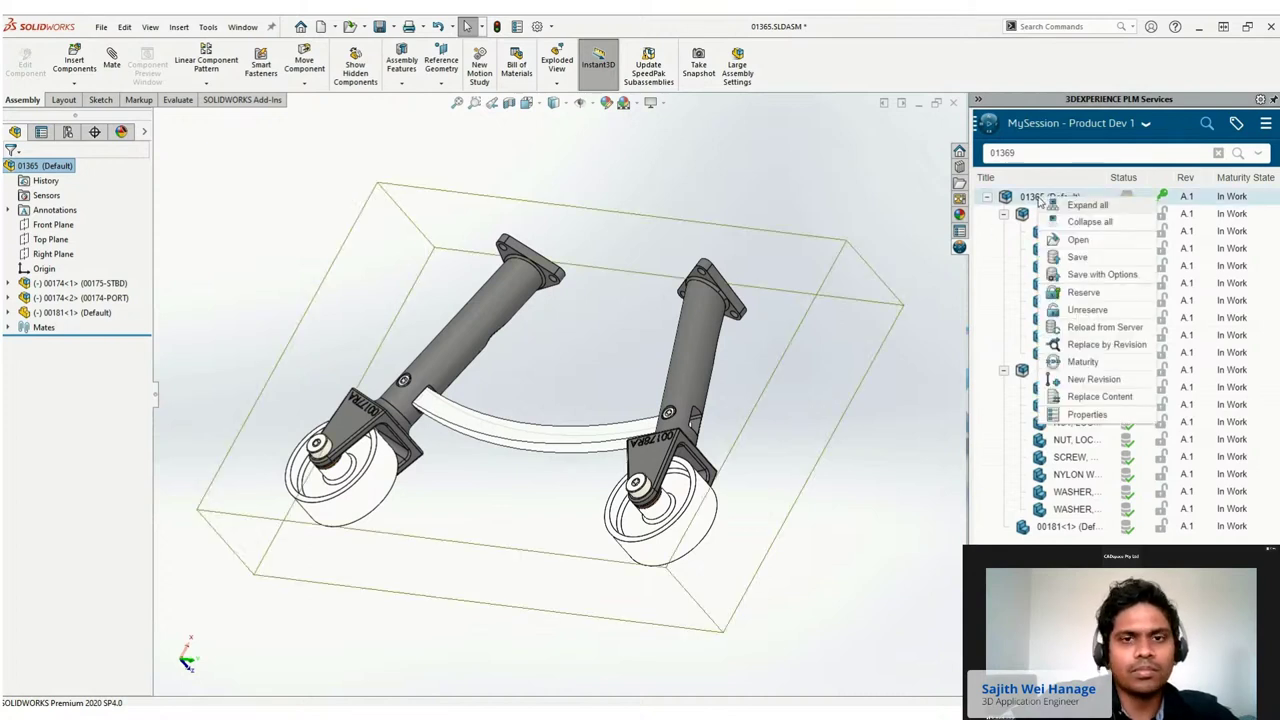
click(1058, 249)
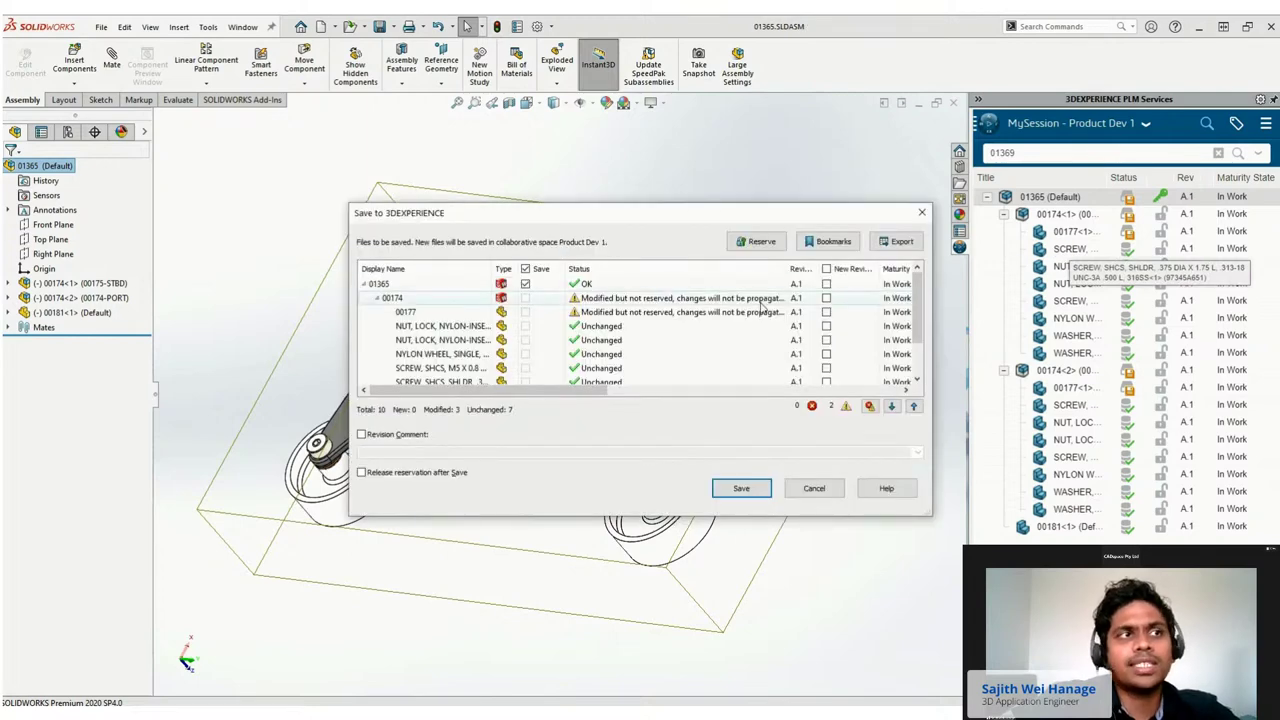
click(752, 242)
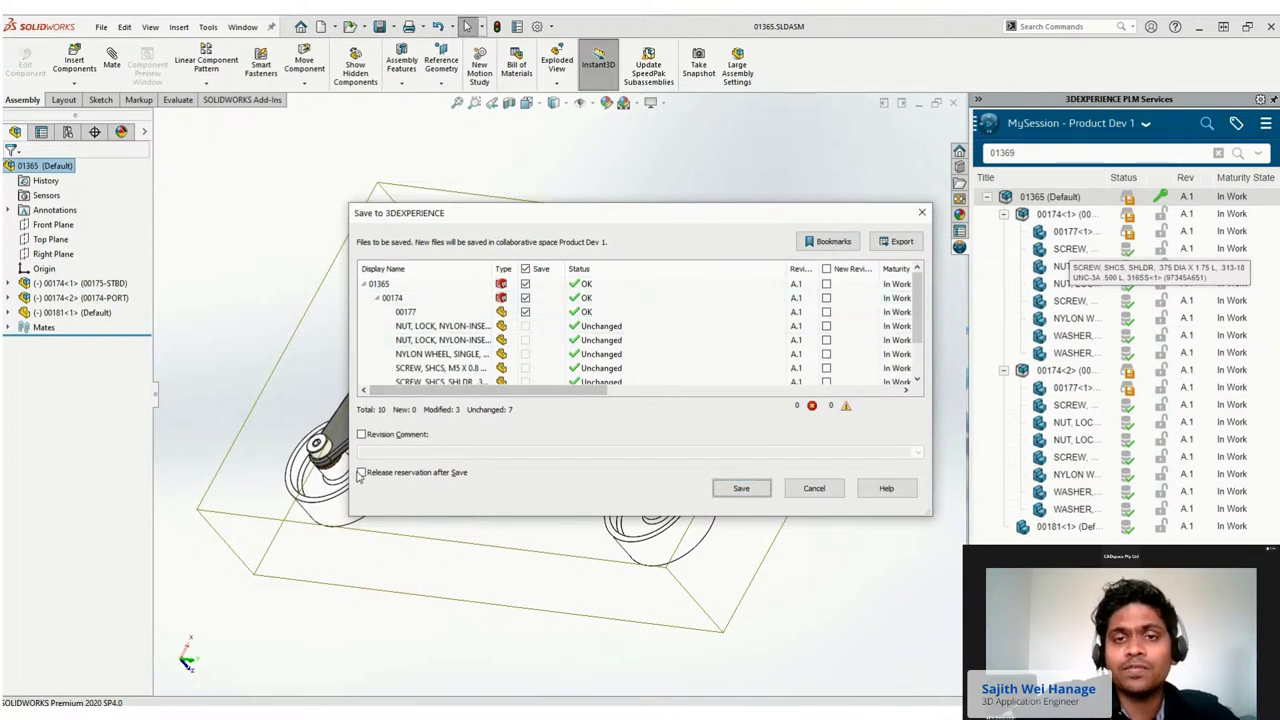
click(361, 473)
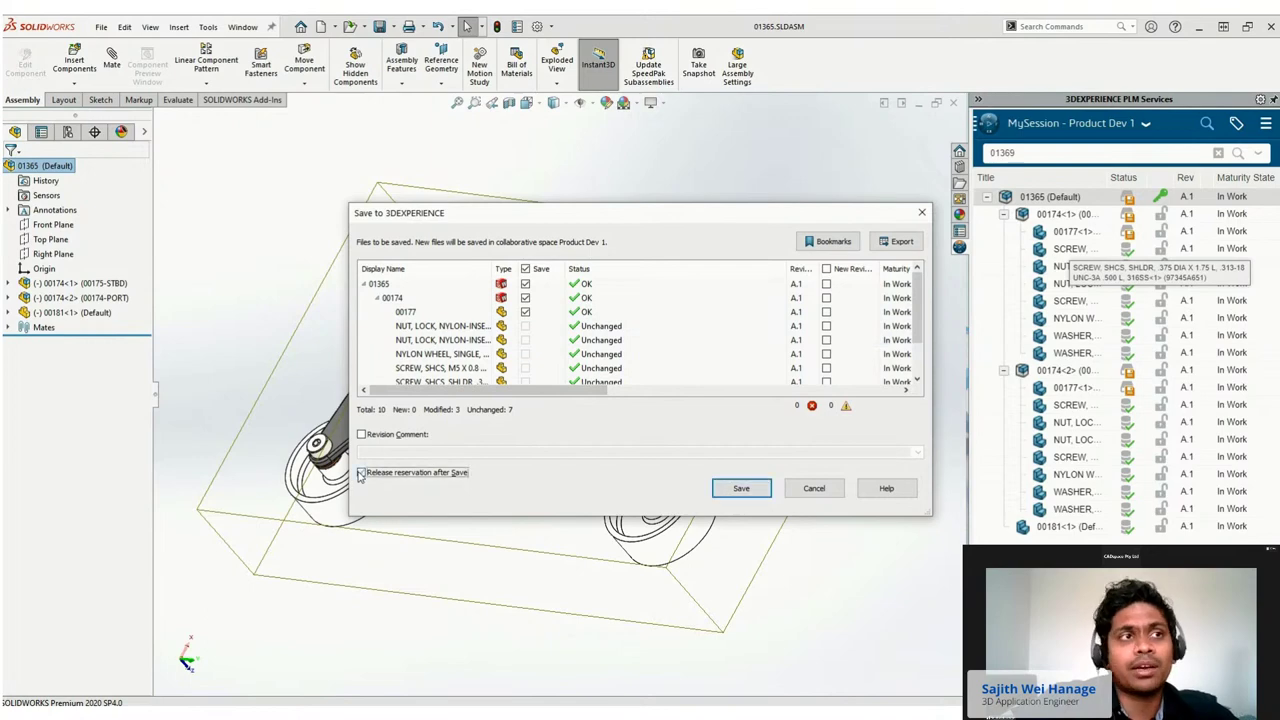
click(741, 489)
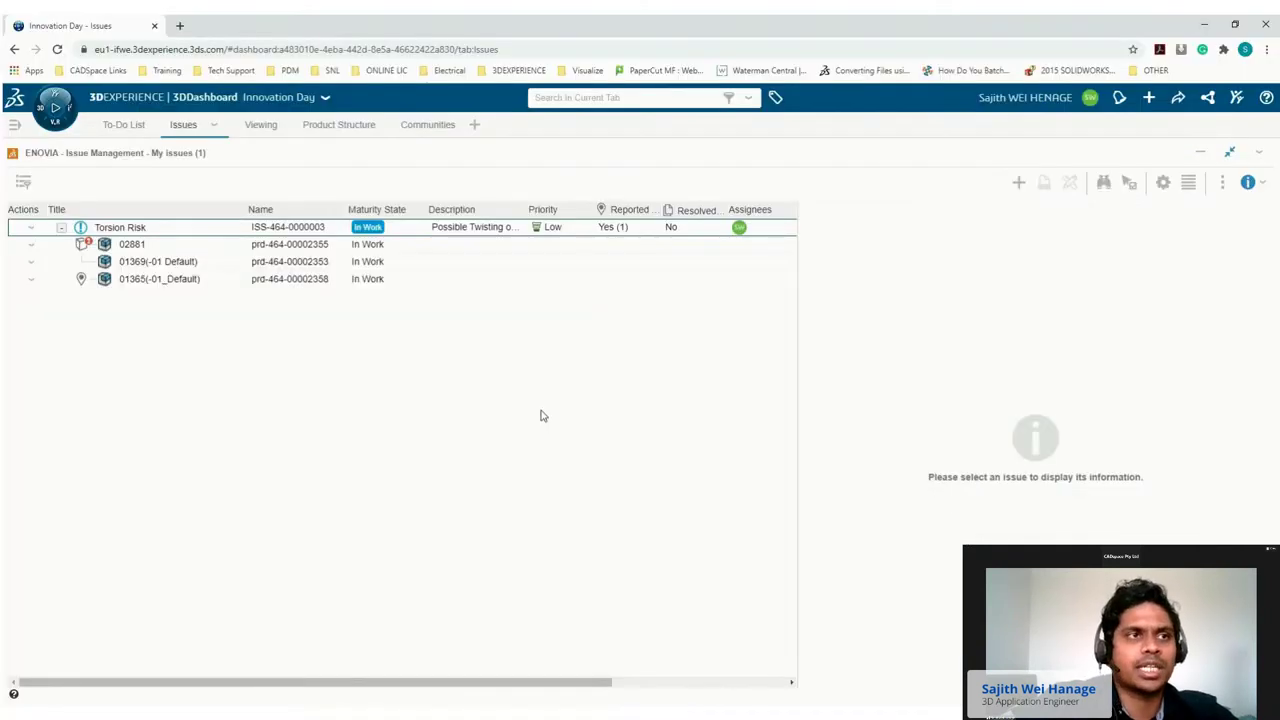
Advance Torsion Risk to In Approval, then open a colleague's conversation in 3DSwym.
click(536, 230)
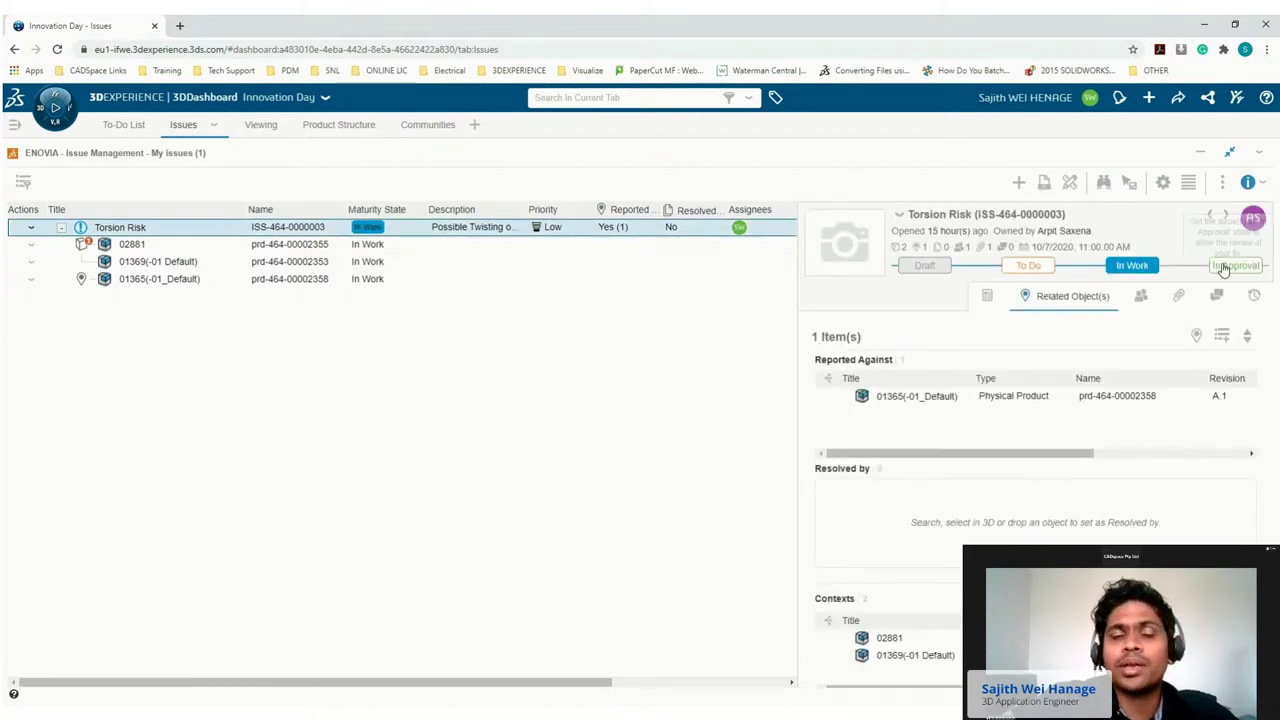
click(1236, 266)
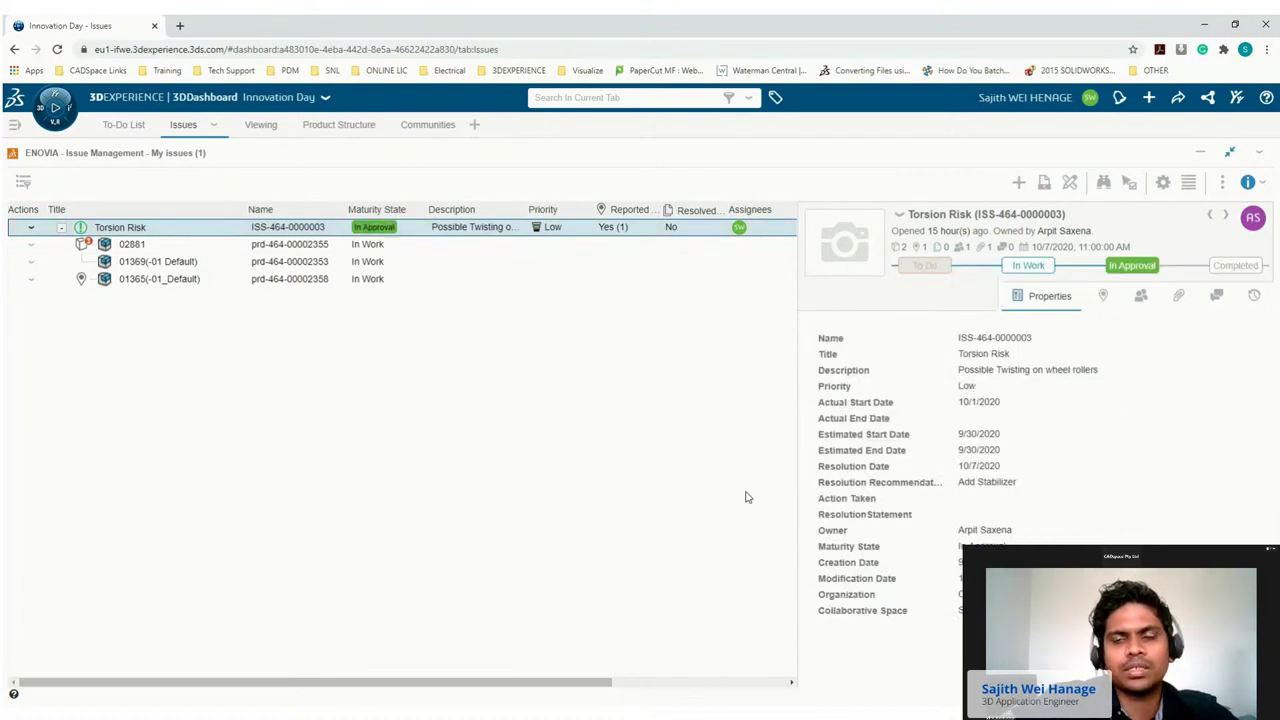
click(1237, 97)
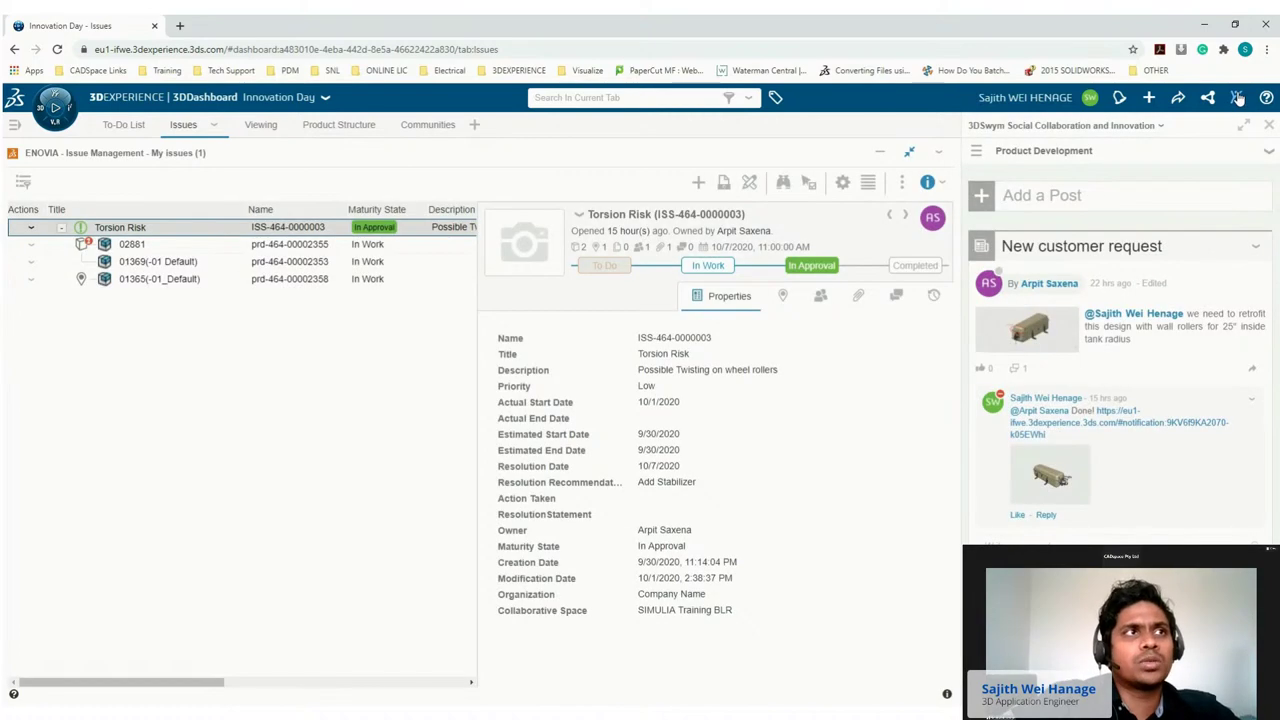
click(975, 153)
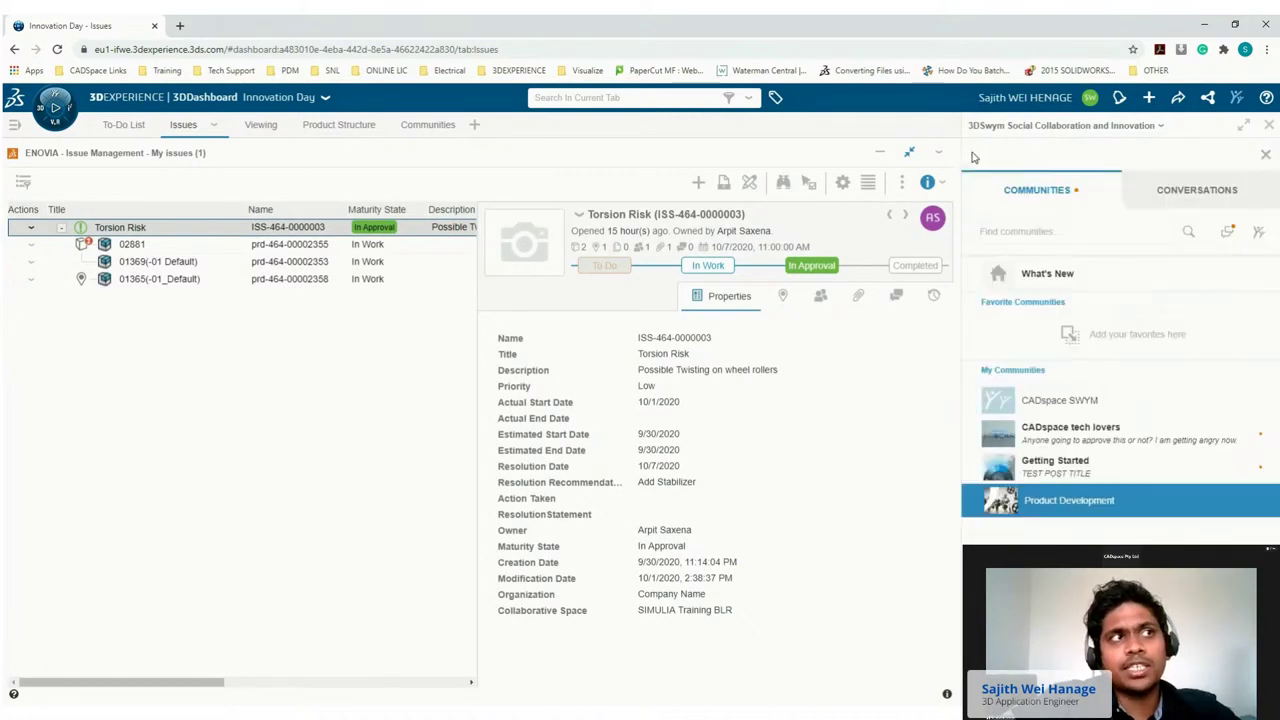
click(1177, 192)
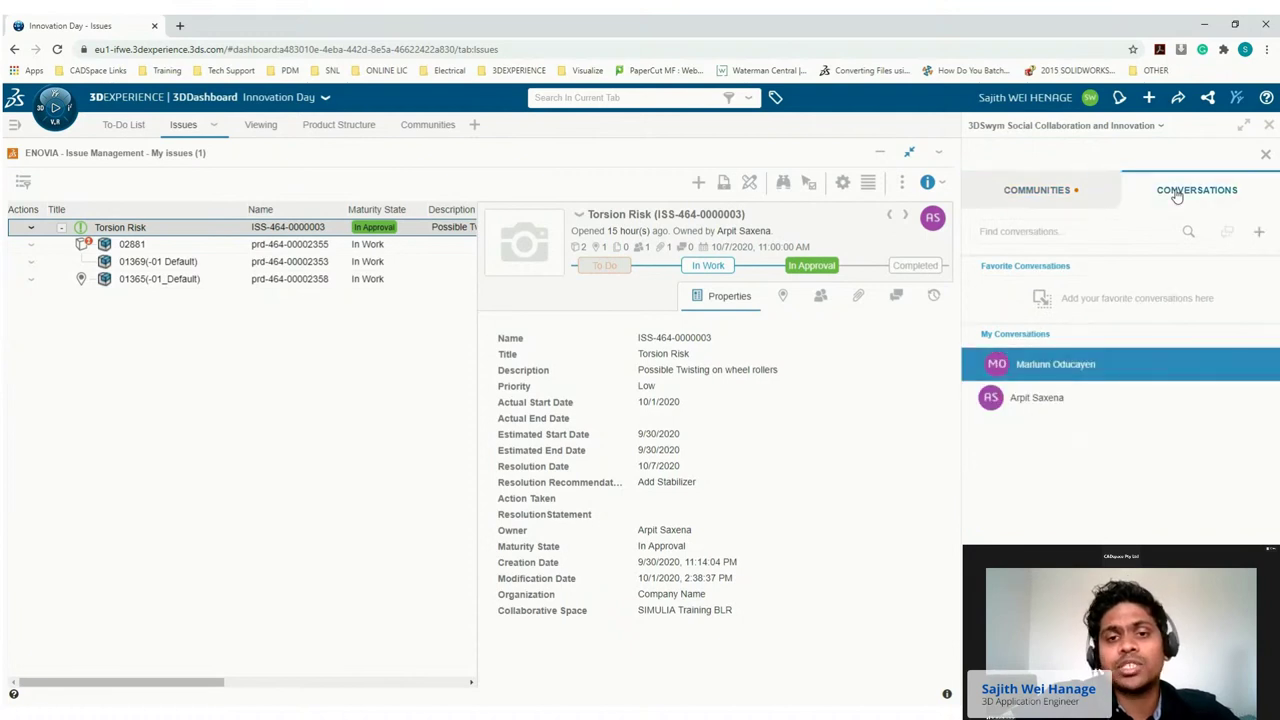
click(1068, 372)
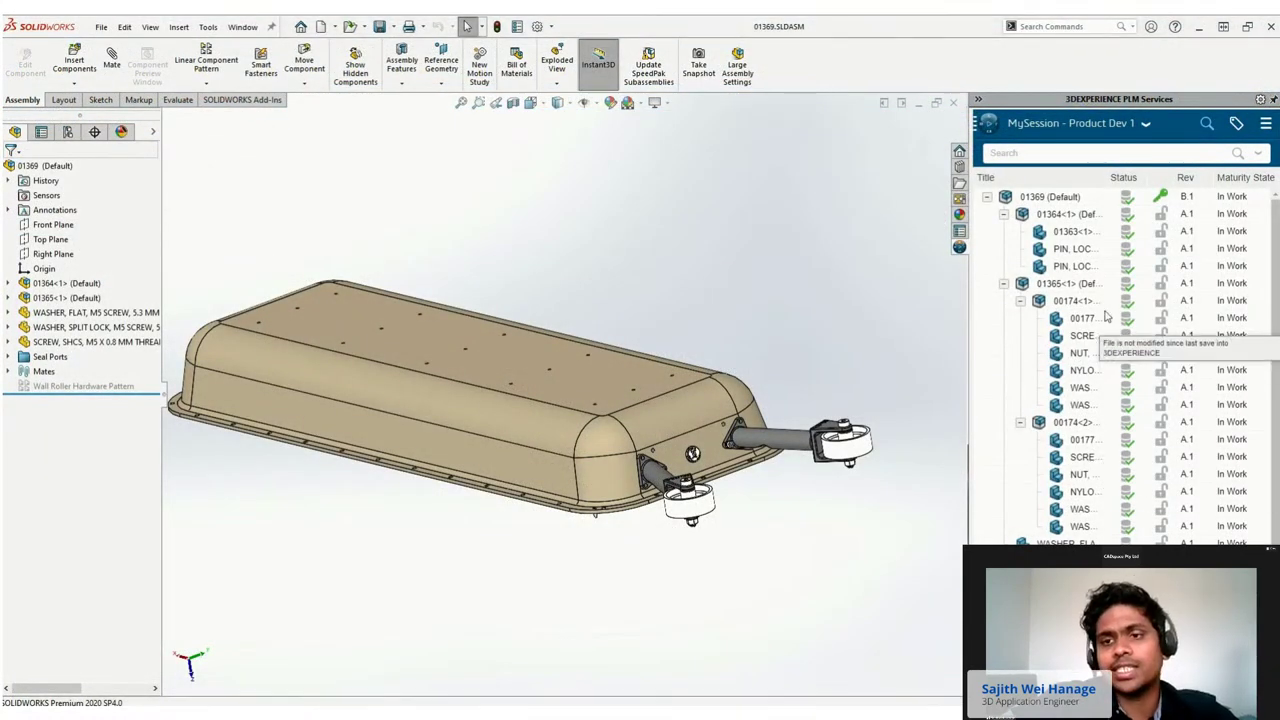
Reload the 01365 subassembly from the server and switch to the 01369 drawing.
right_click(1070, 286)
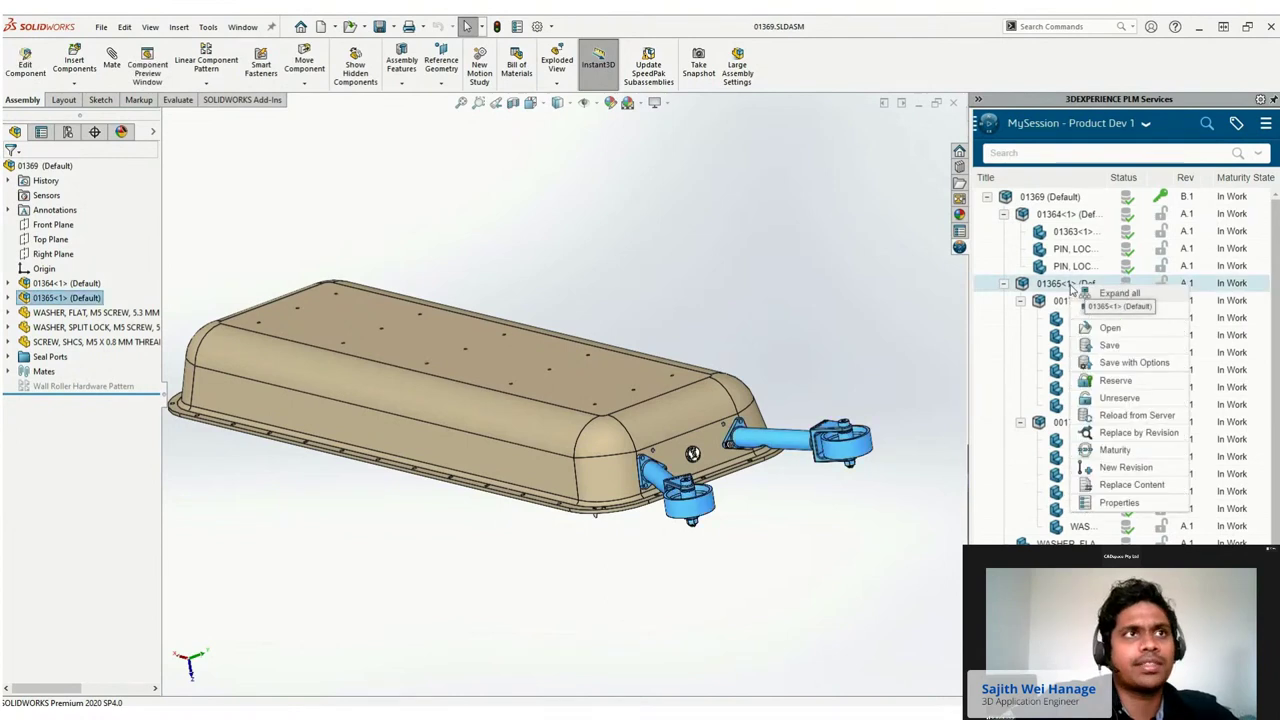
click(1110, 414)
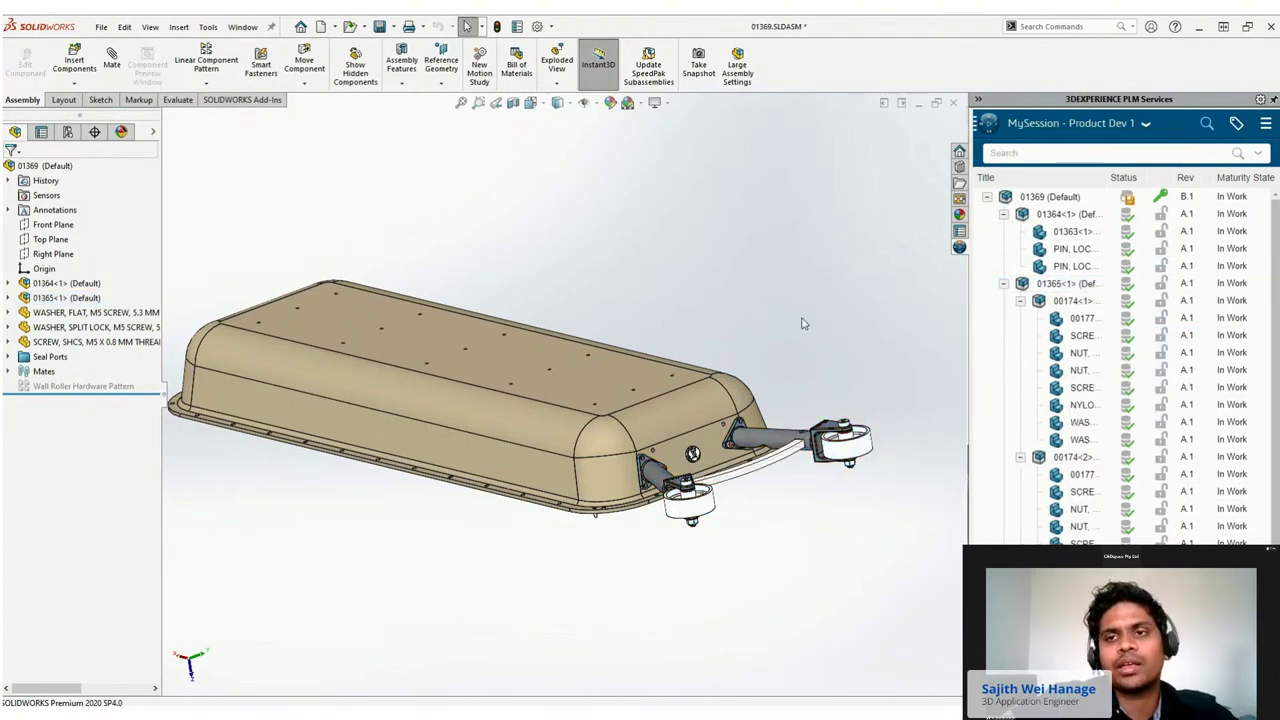
key(ctrl+Tab)
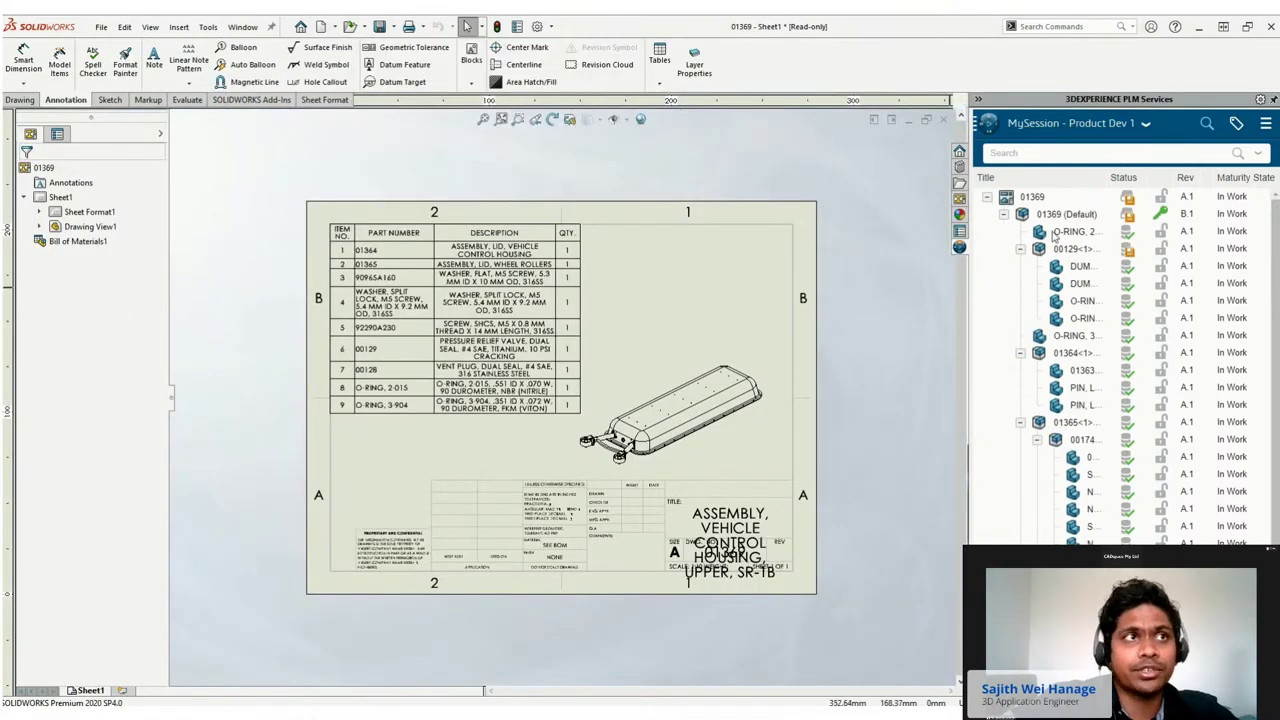
Expand the full 01369 PLM structure, showing its nine-item bill of materials.
right_click(1033, 198)
click(1080, 205)
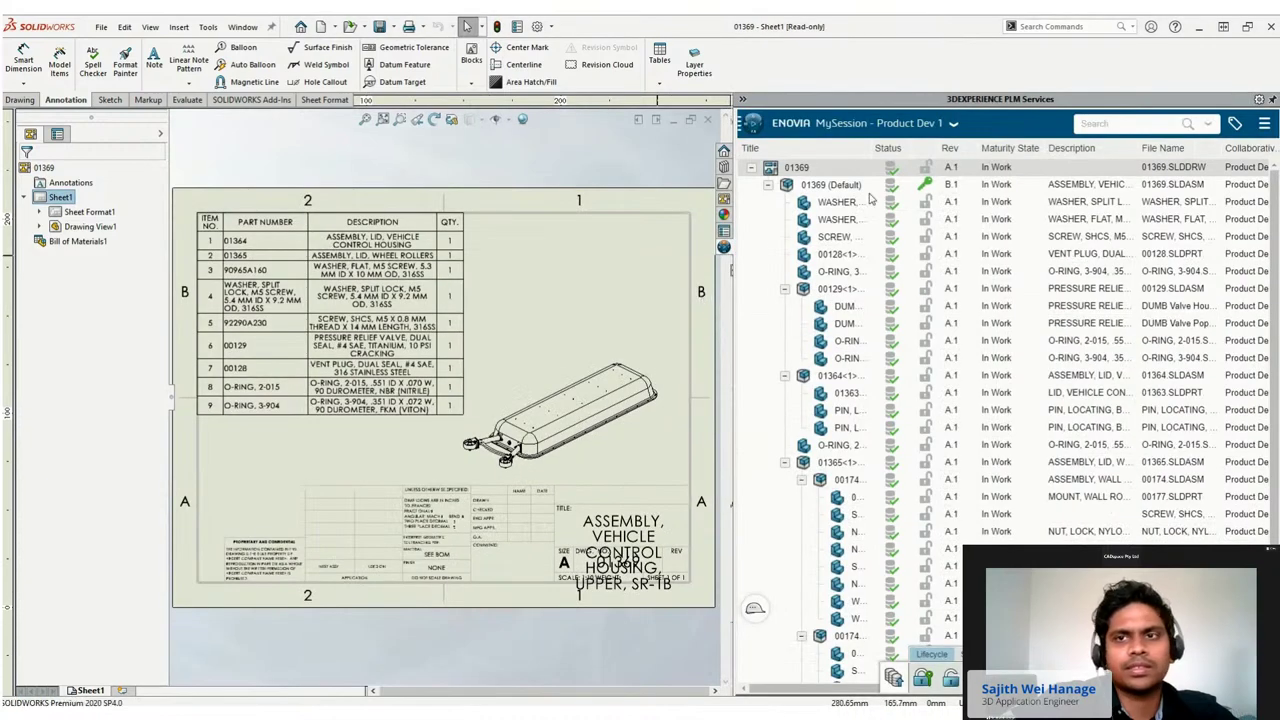
click(935, 123)
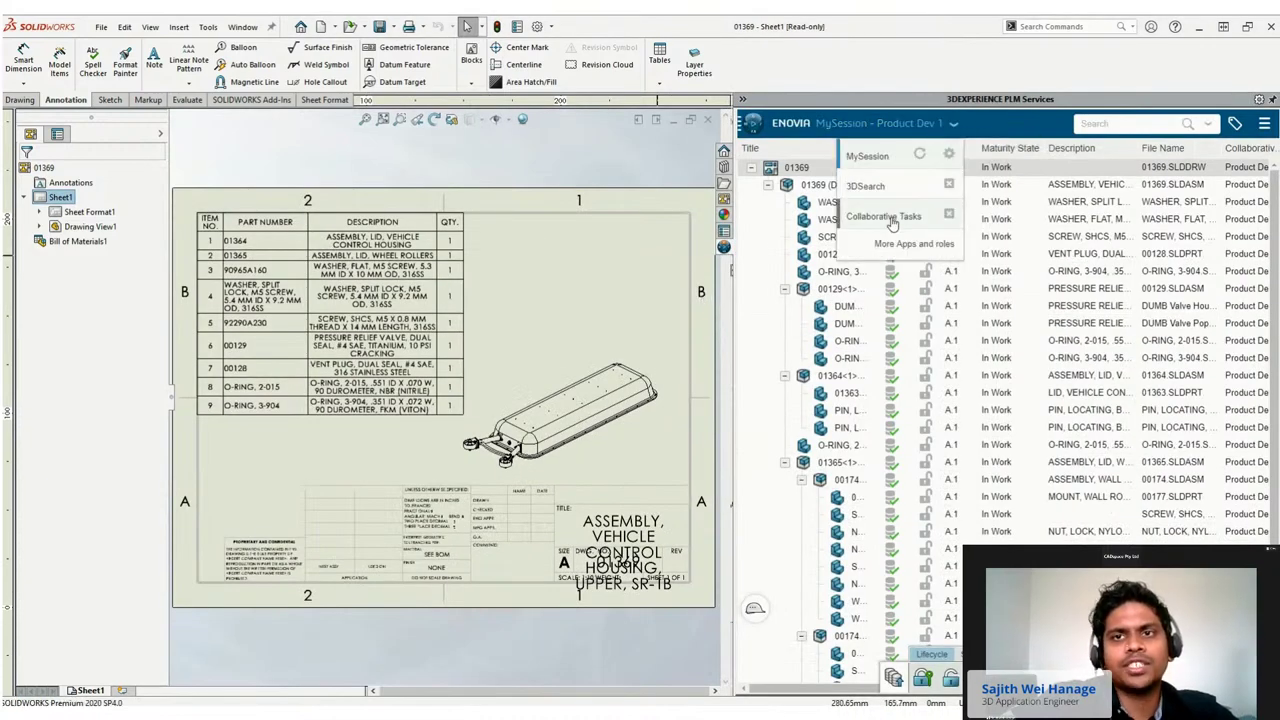
click(891, 217)
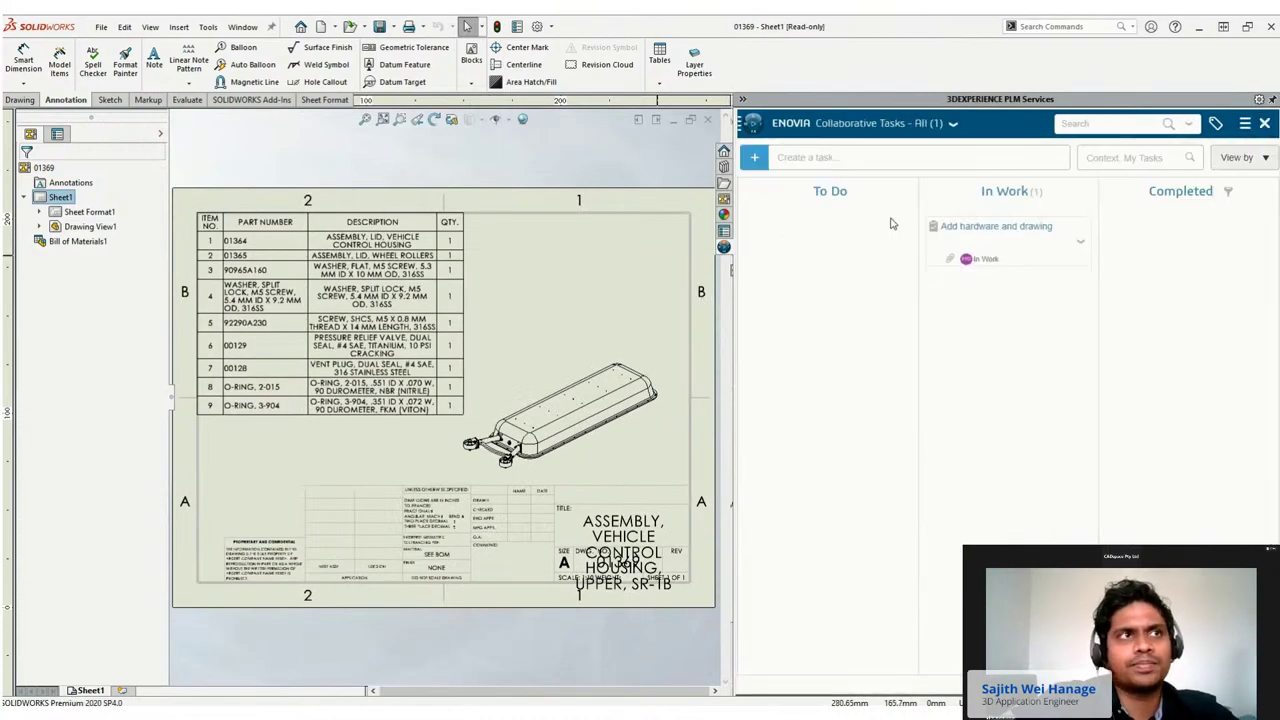
click(1000, 243)
scroll(1210, 463, down, 3)
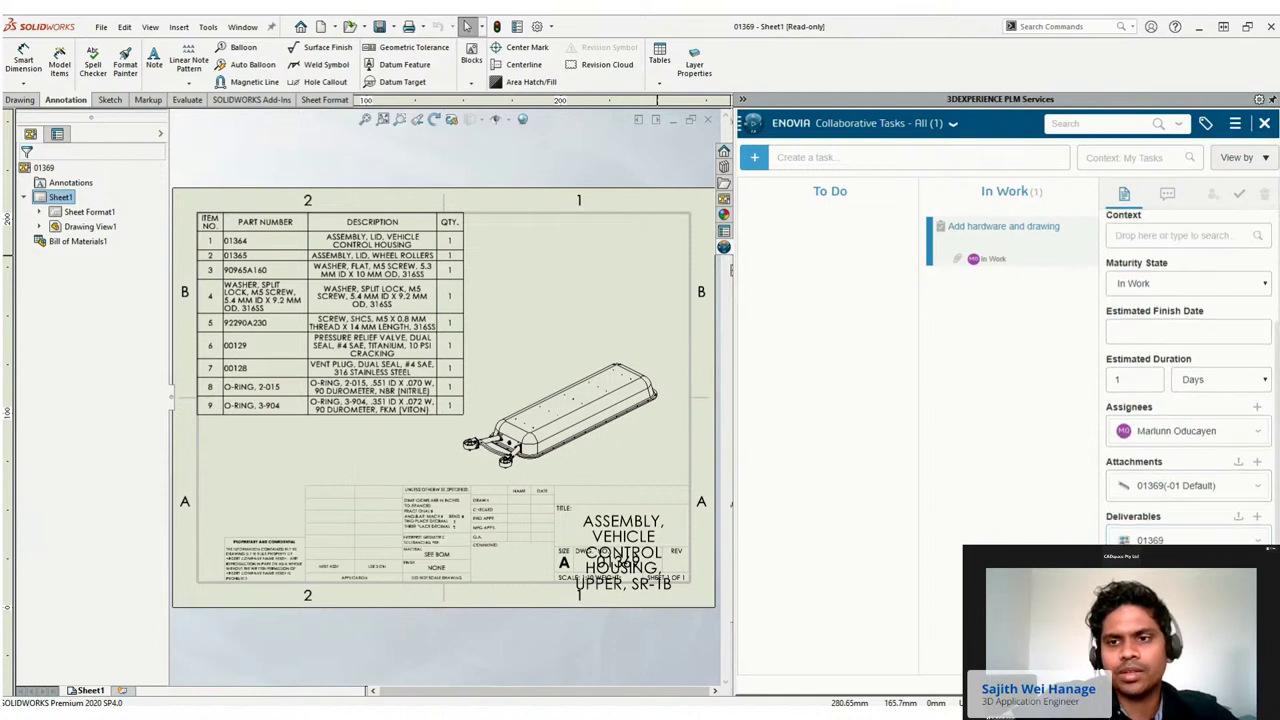
click(1168, 196)
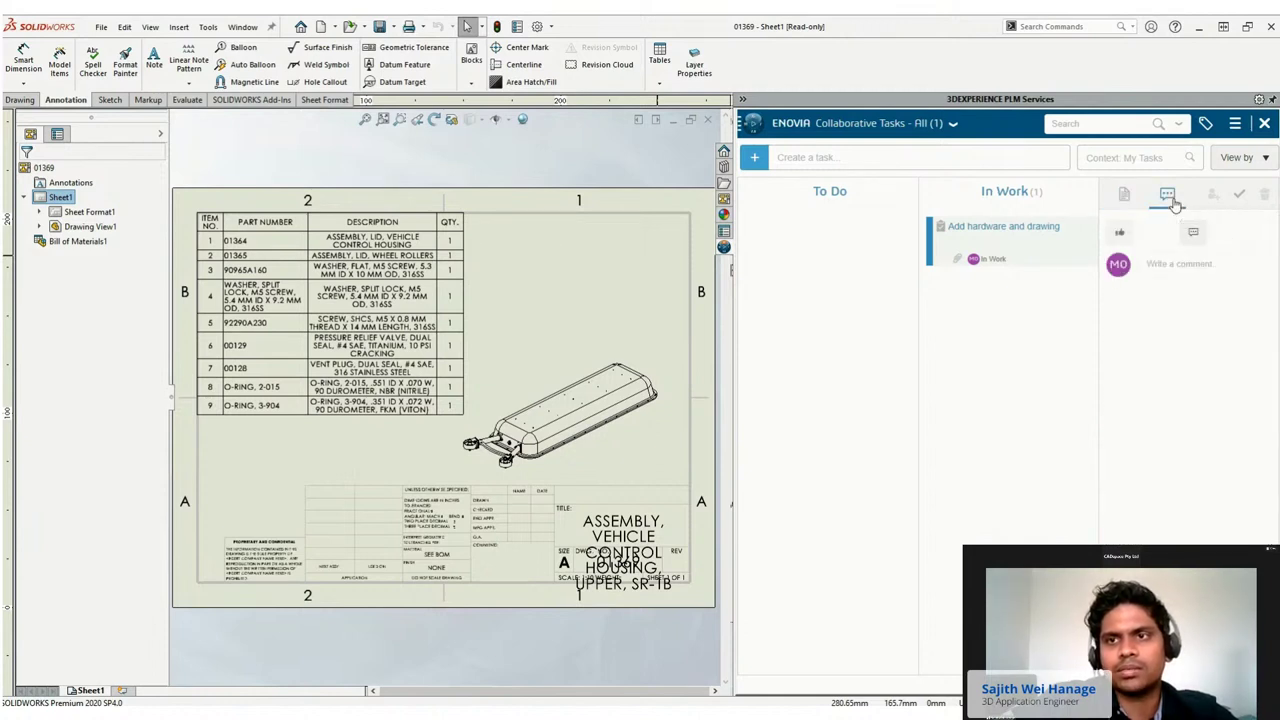
click(1160, 266)
text(@irp)
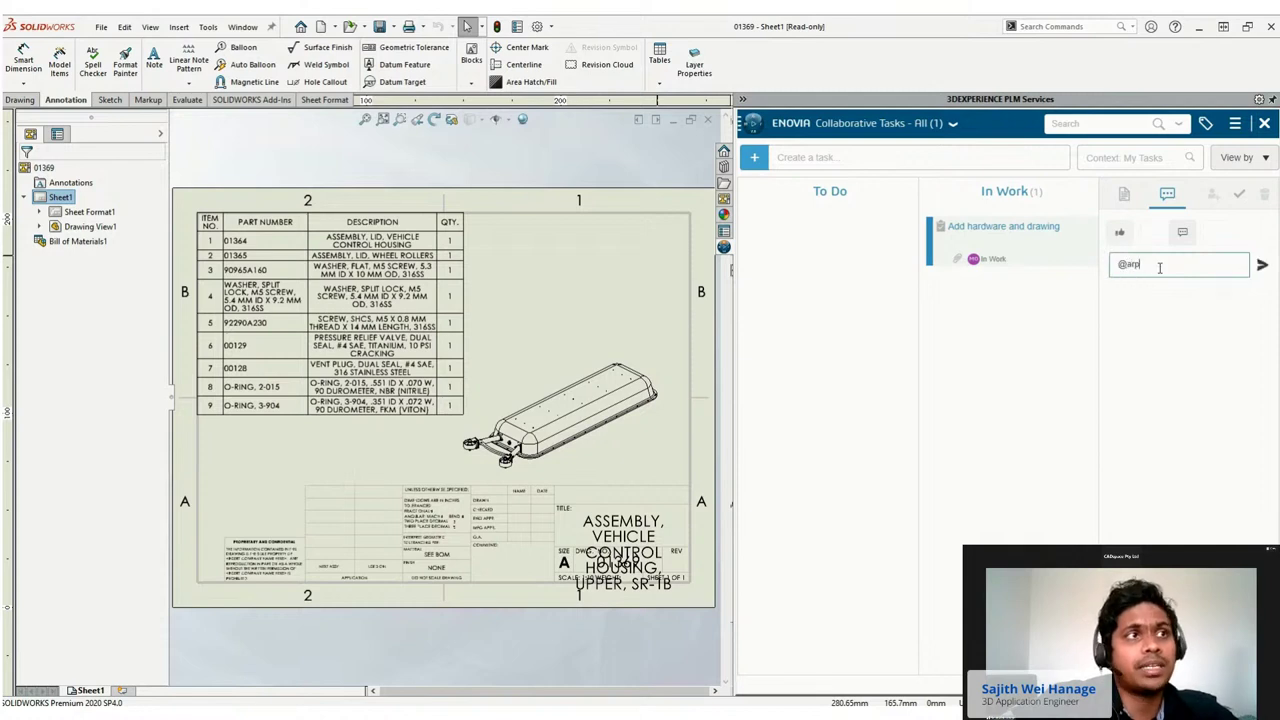
text(it)
click(1158, 296)
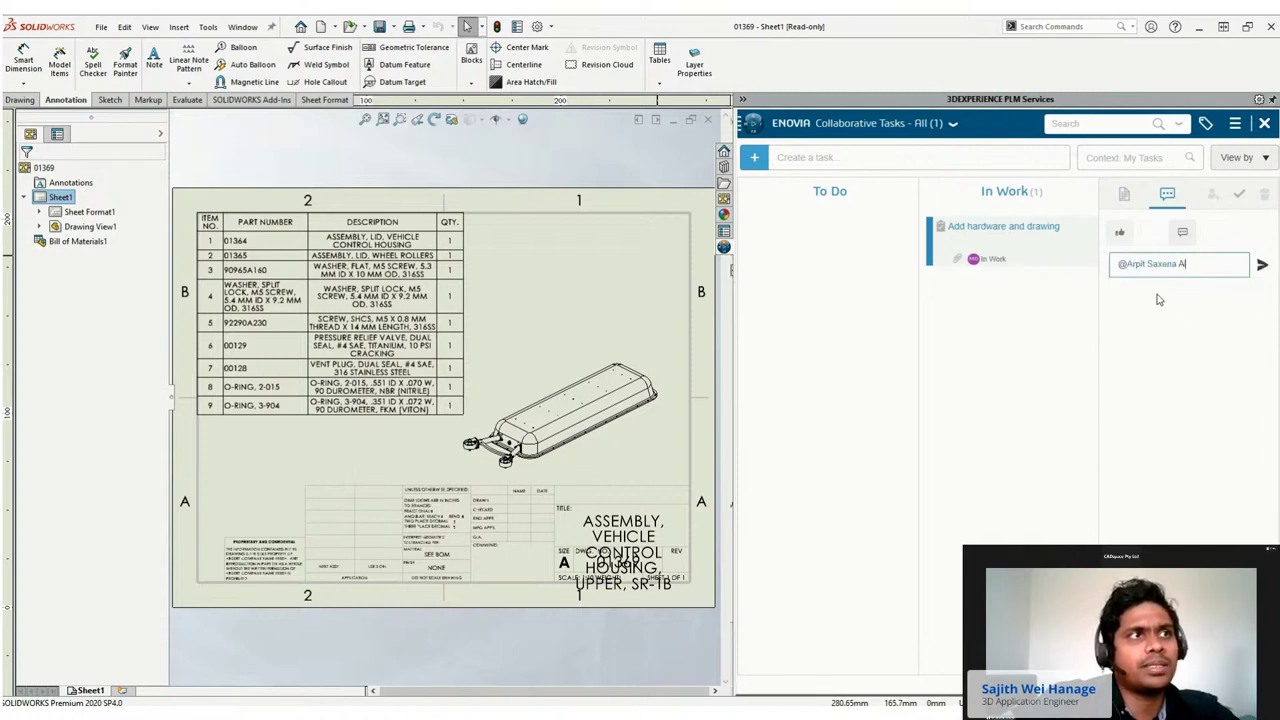
text(All done!)
click(1068, 242)
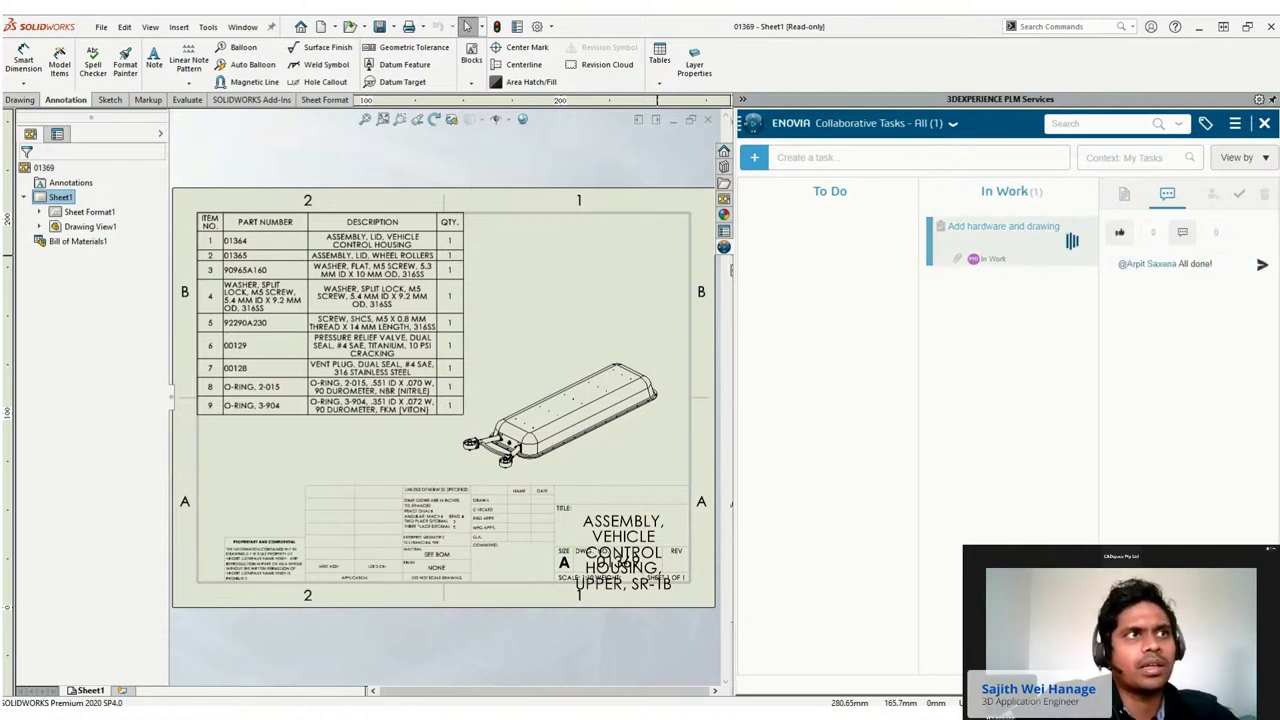
drag(1001, 240, 1172, 254)
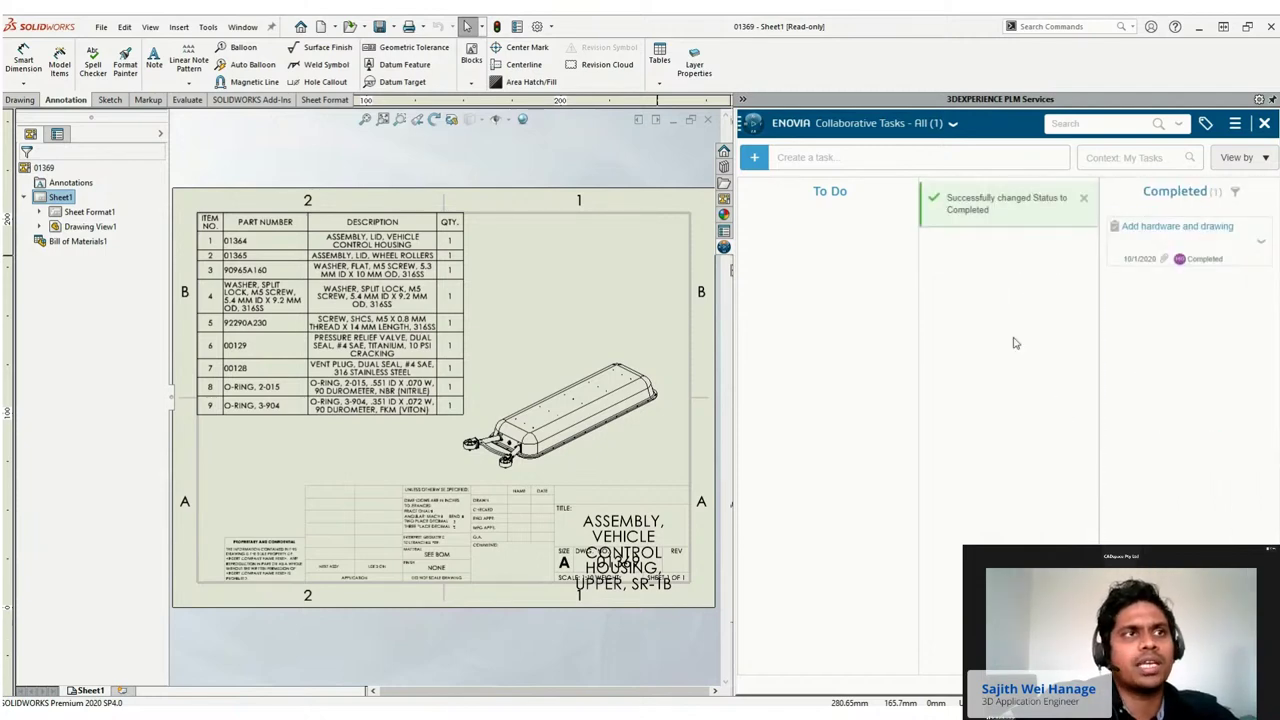
key(alt+Tab)
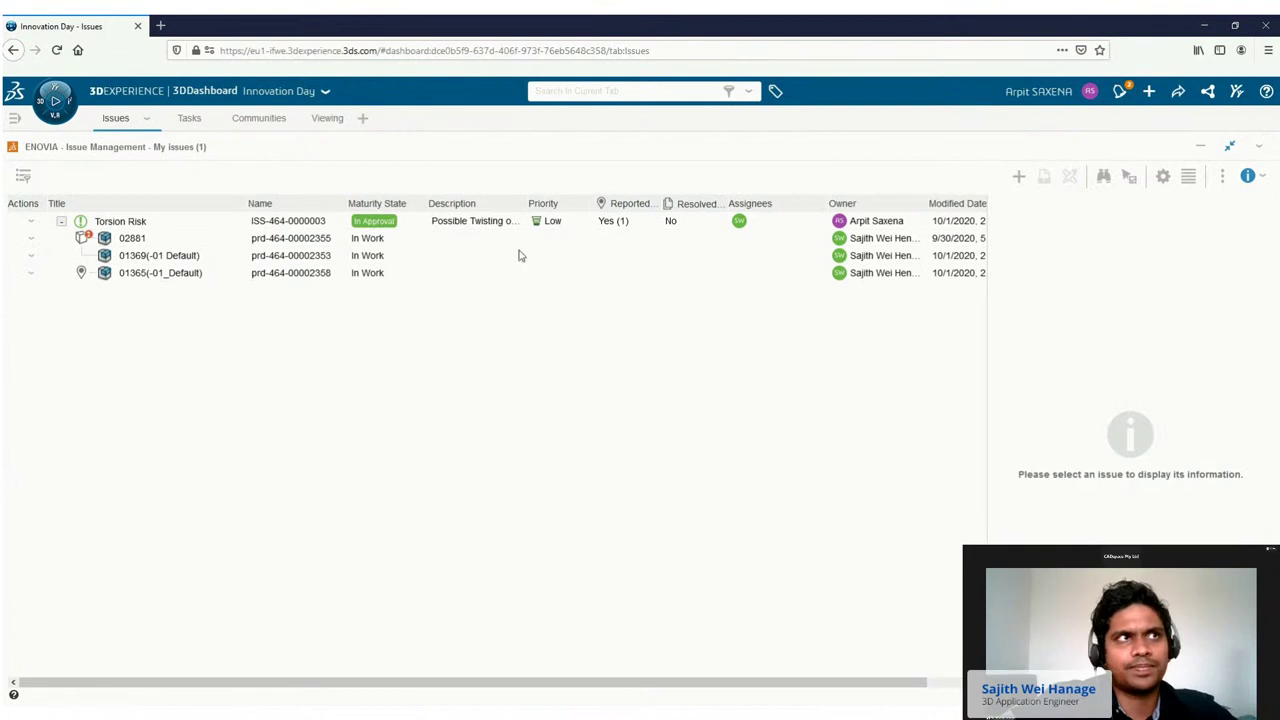
Open the Torsion Risk attachment in the 3D Markup viewer.
click(501, 224)
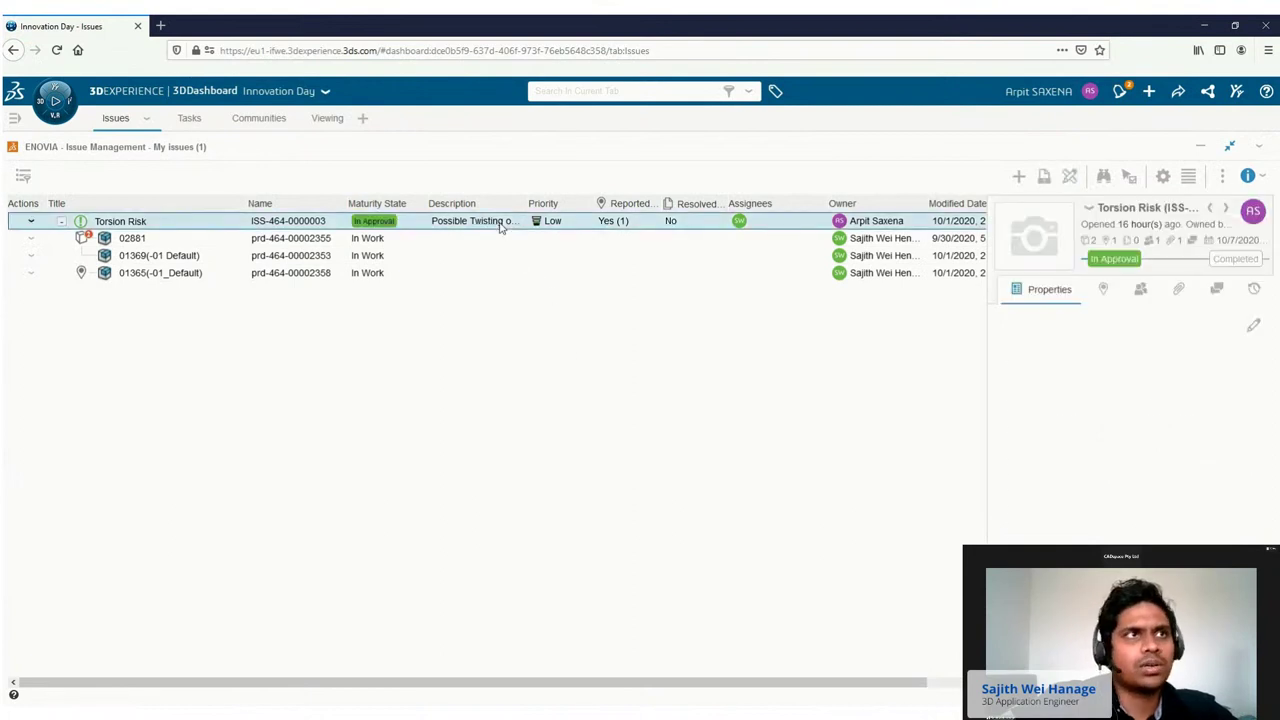
click(1181, 290)
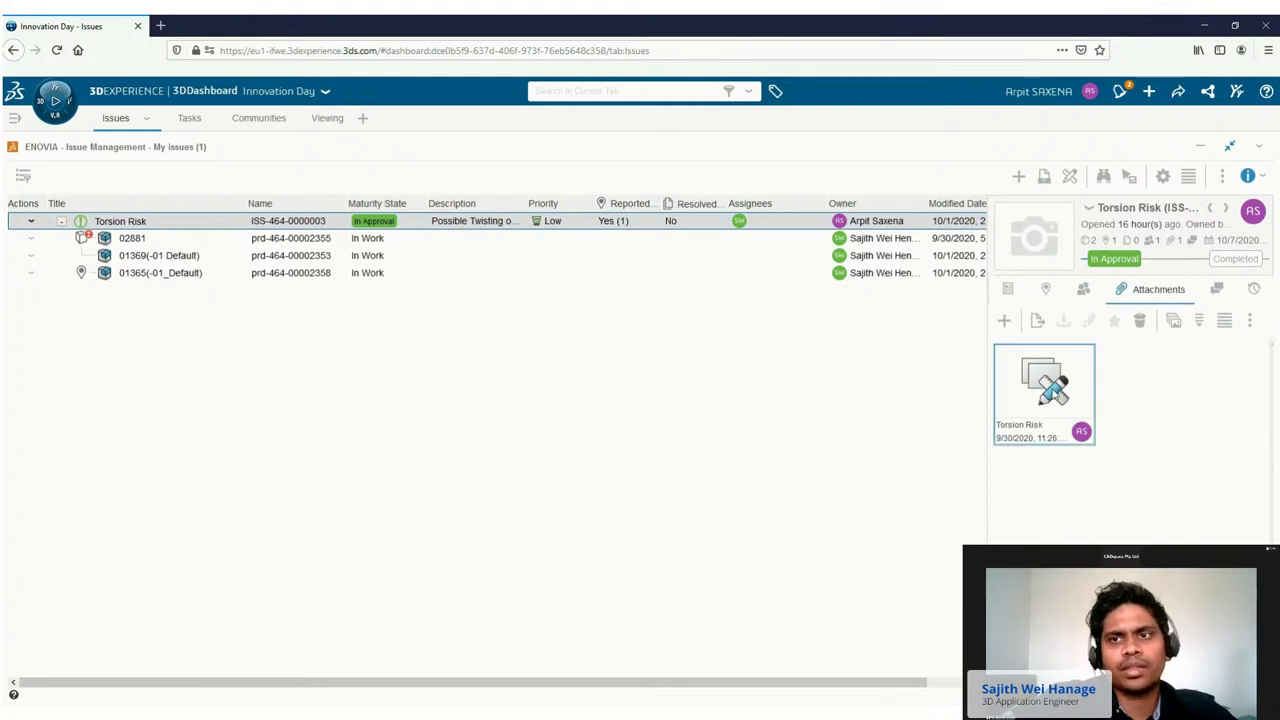
right_click(1046, 390)
mouse_move(1078, 398)
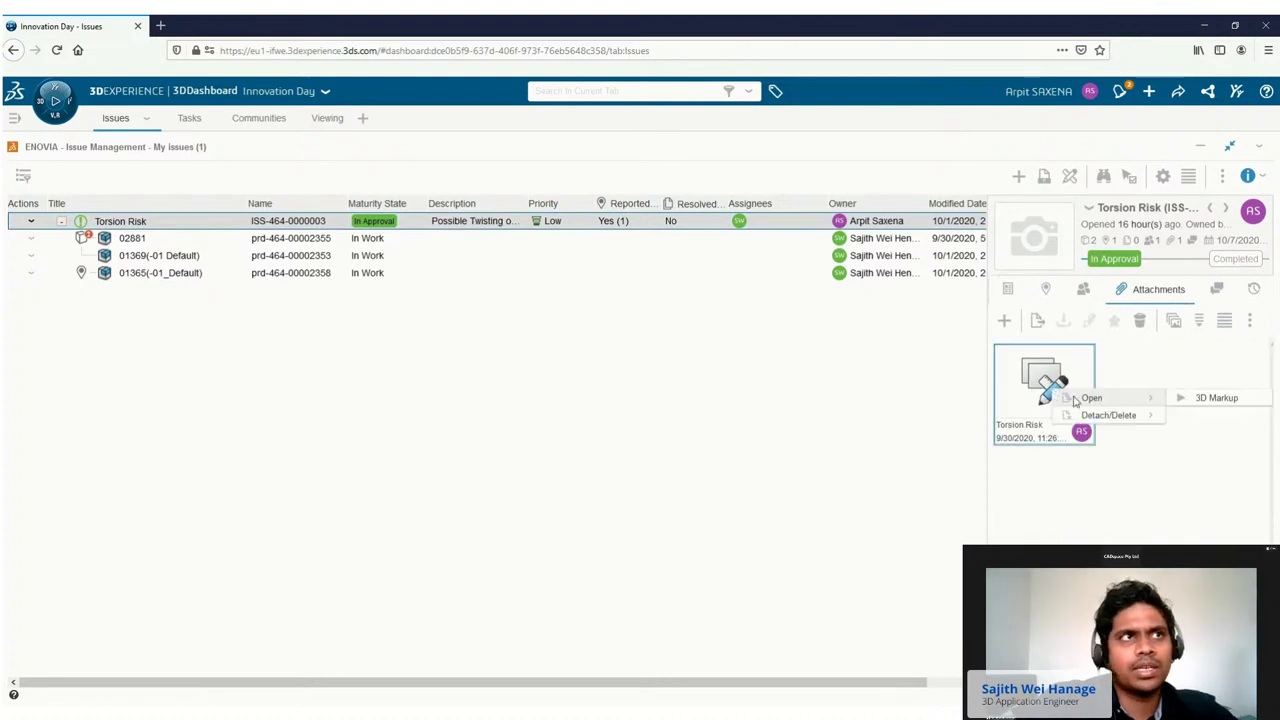
click(1183, 397)
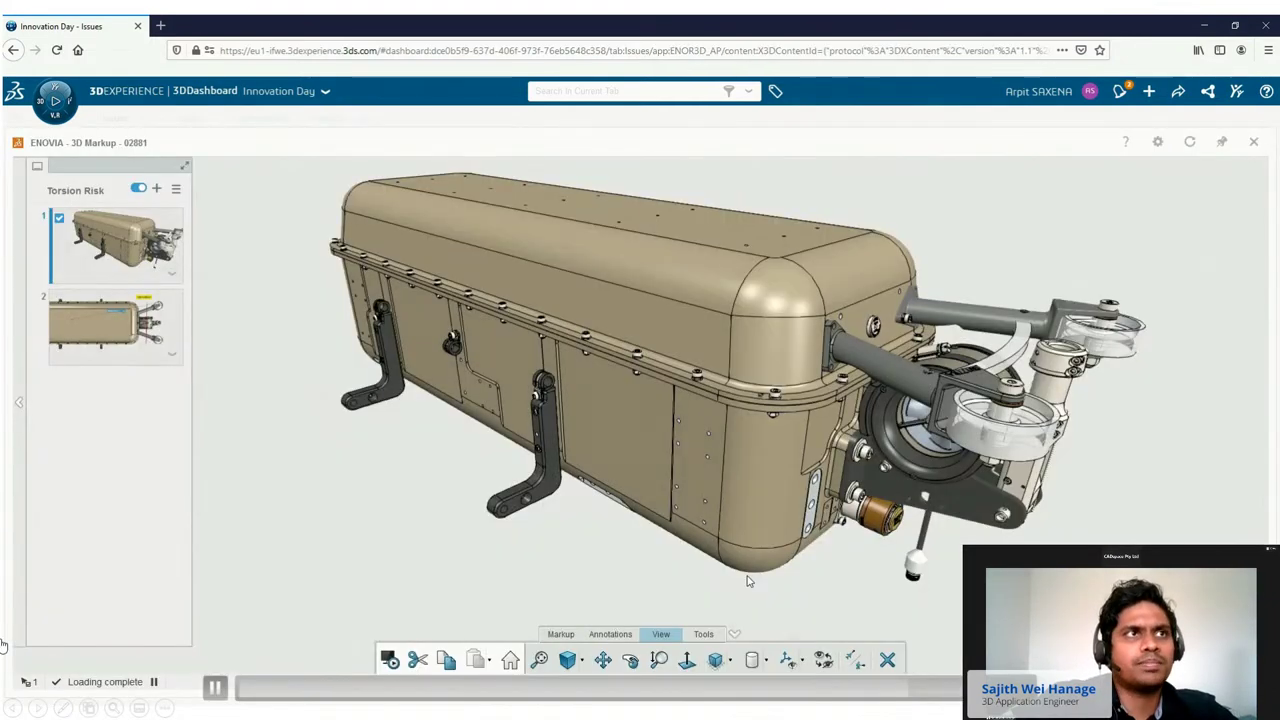
Rotate and zoom in on the wheel roller arms, then close the markup viewer.
click(630, 660)
drag(893, 452, 743, 522)
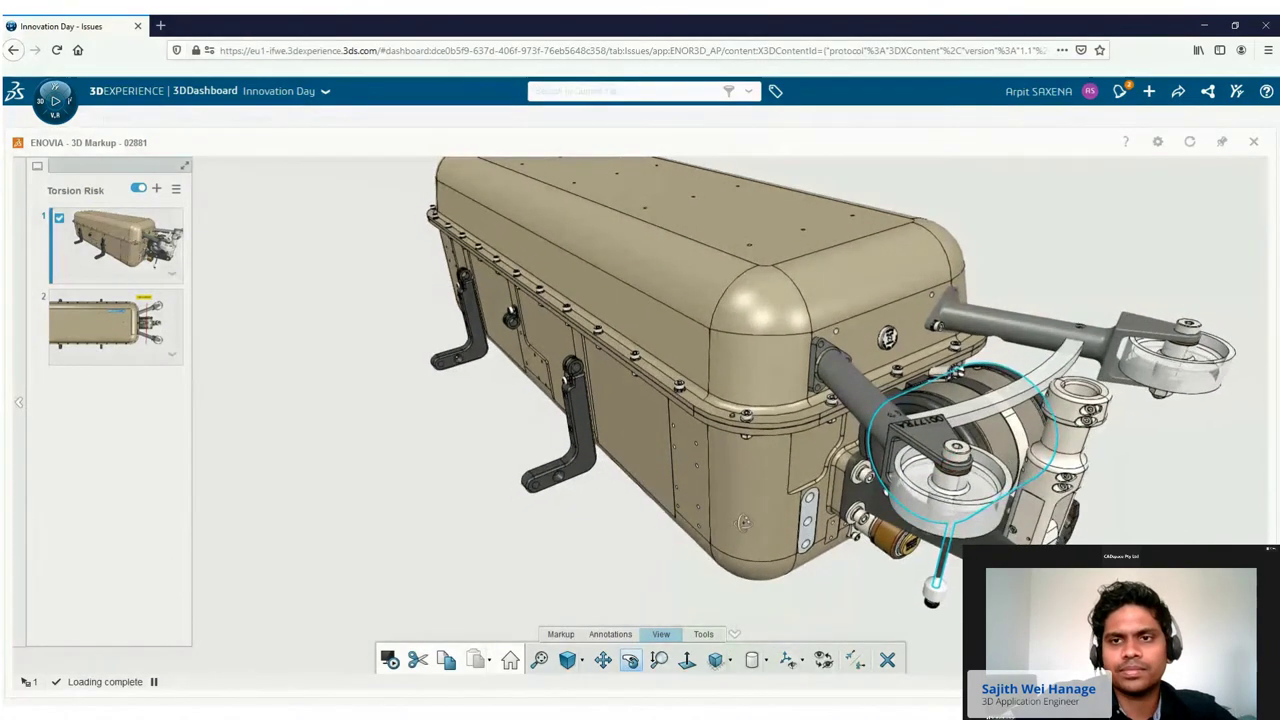
click(658, 660)
drag(1094, 560, 1097, 540)
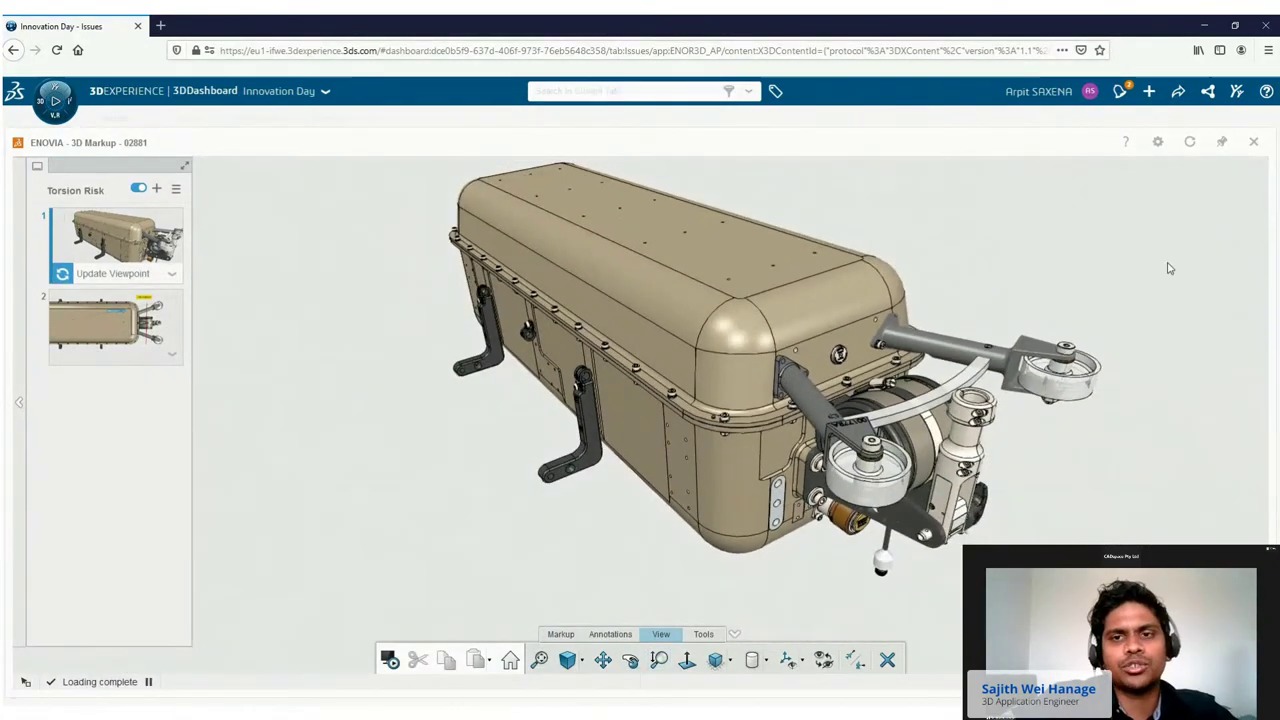
click(1254, 145)
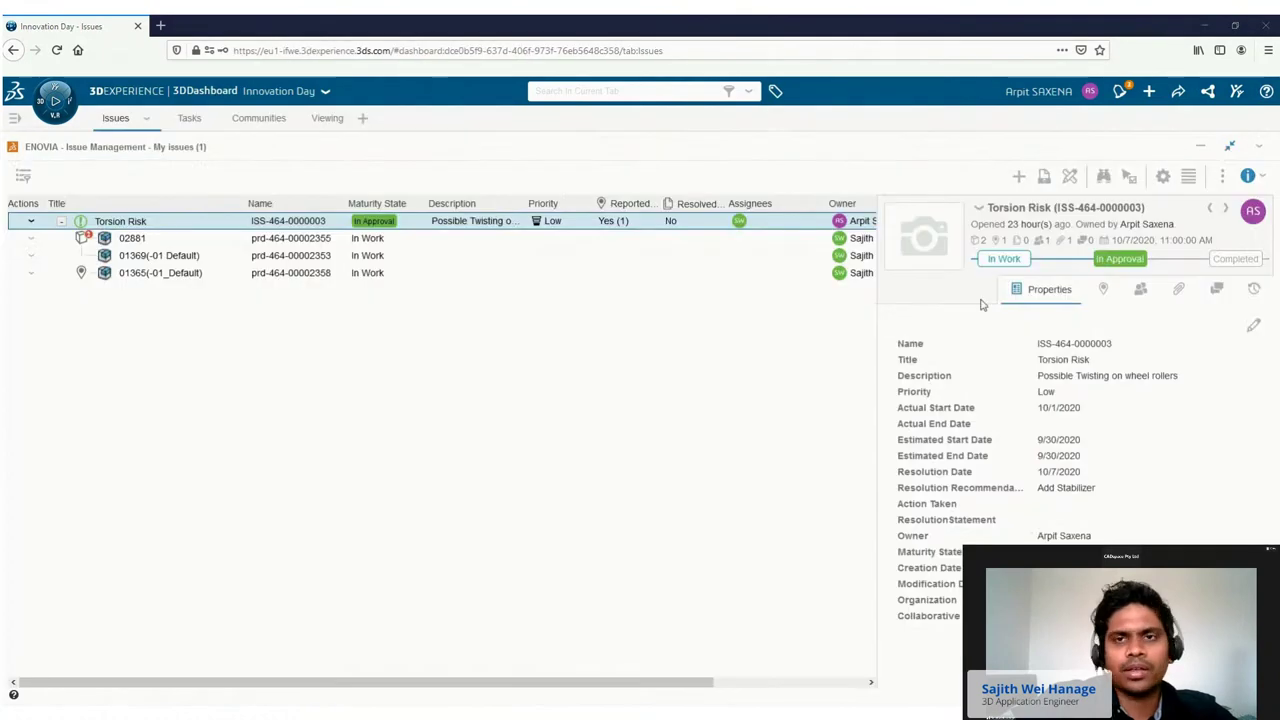
Mark Torsion Risk Completed and load the 01369 drawing into 3D Markup on the Viewing tab.
click(1235, 259)
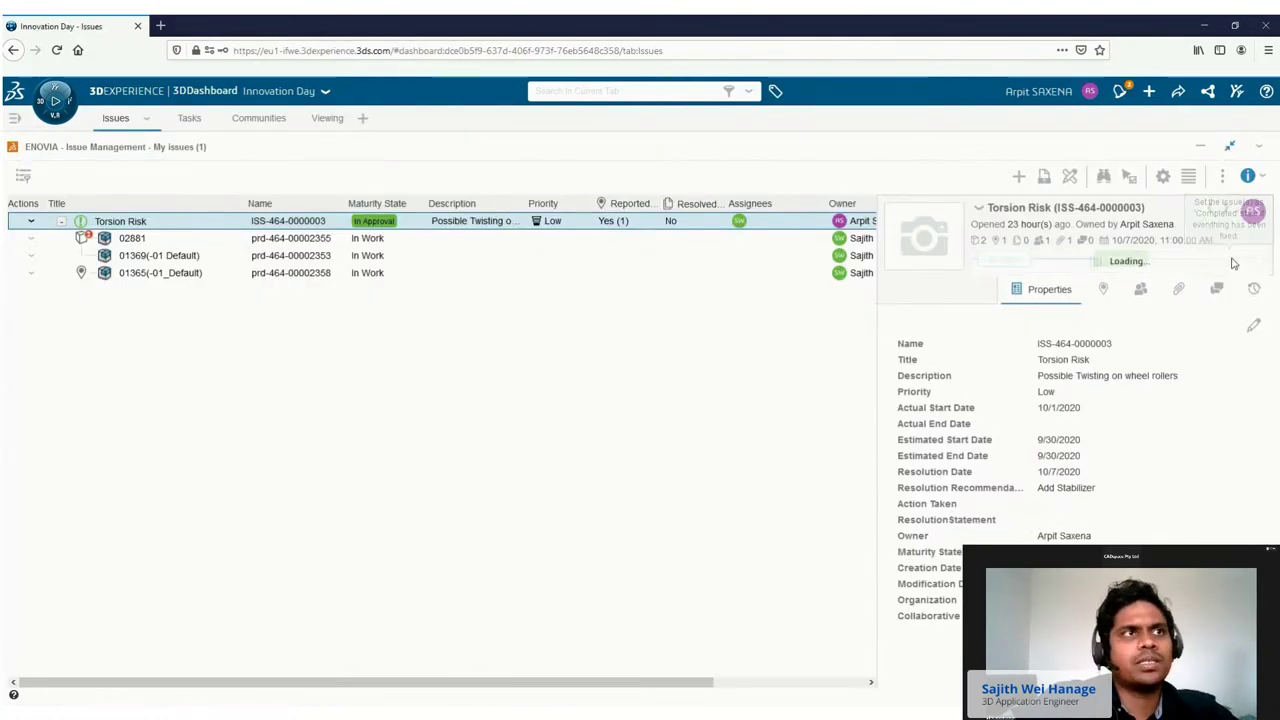
click(806, 355)
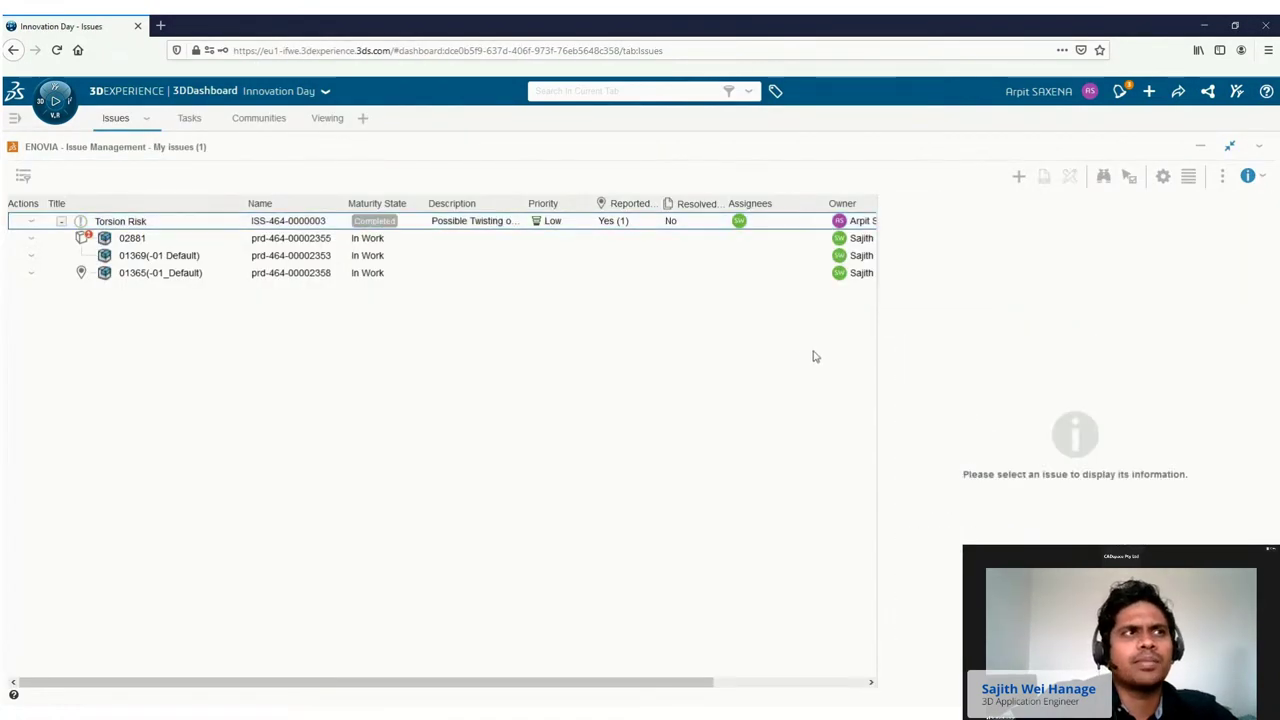
click(329, 119)
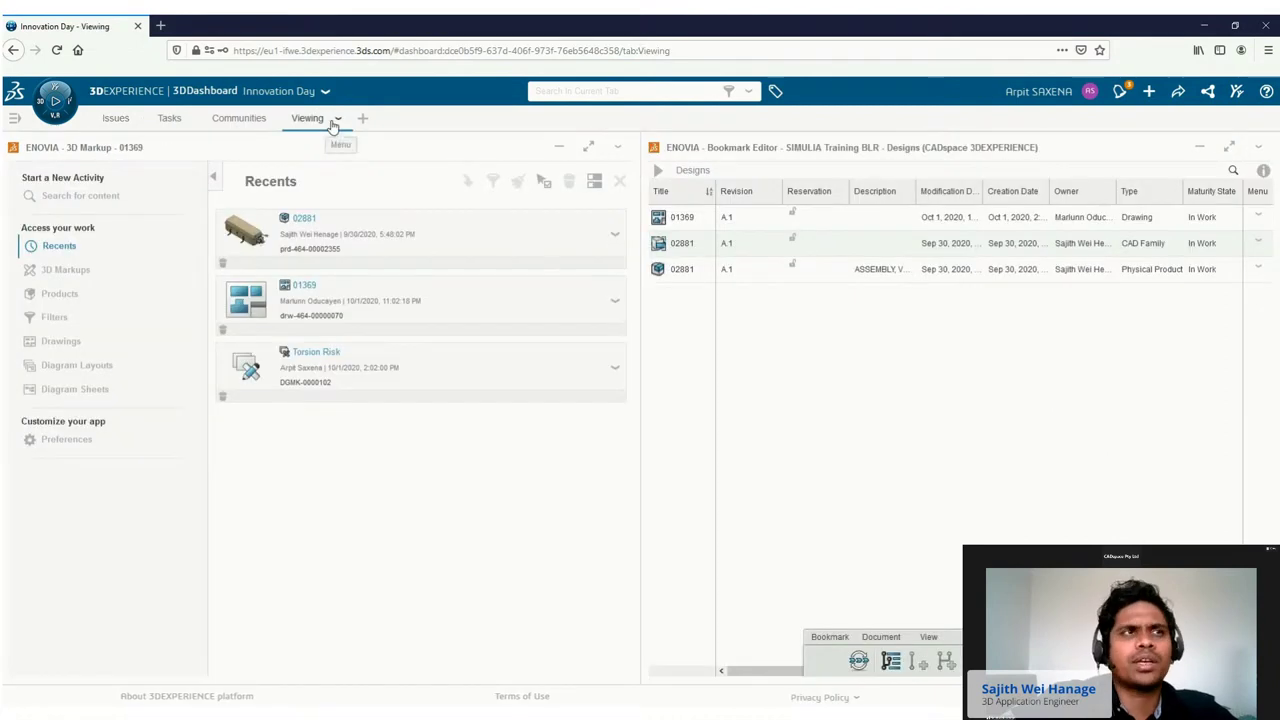
click(684, 217)
drag(686, 217, 310, 337)
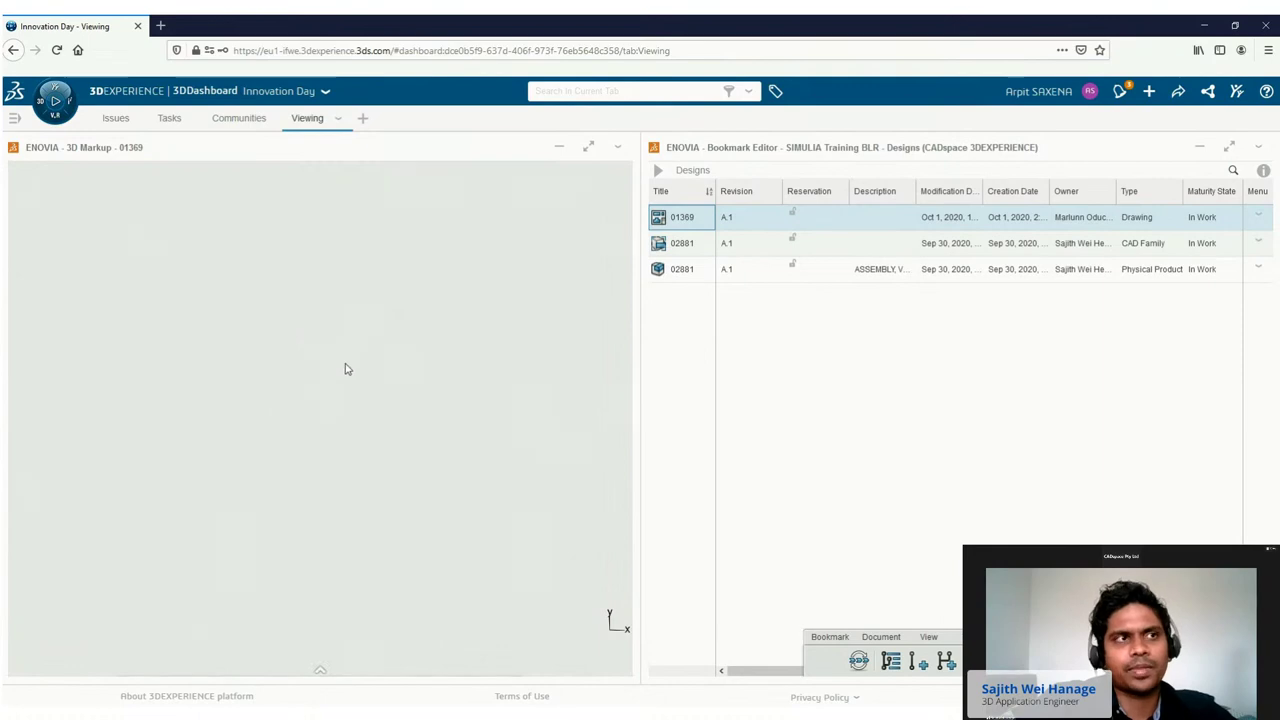